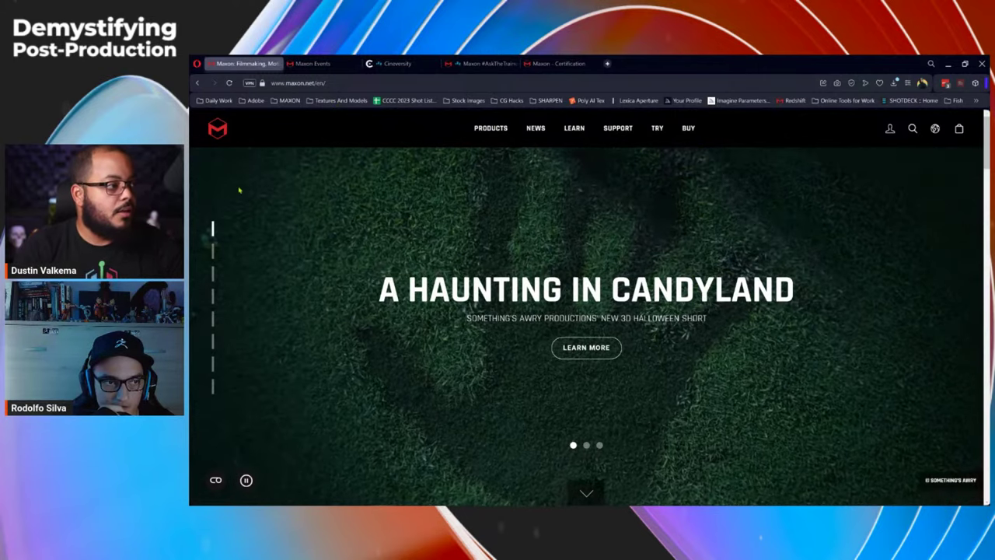
# - Open the Maxon Events page and look through the event listings for late October and early November 2023
pyautogui.click(313, 63)
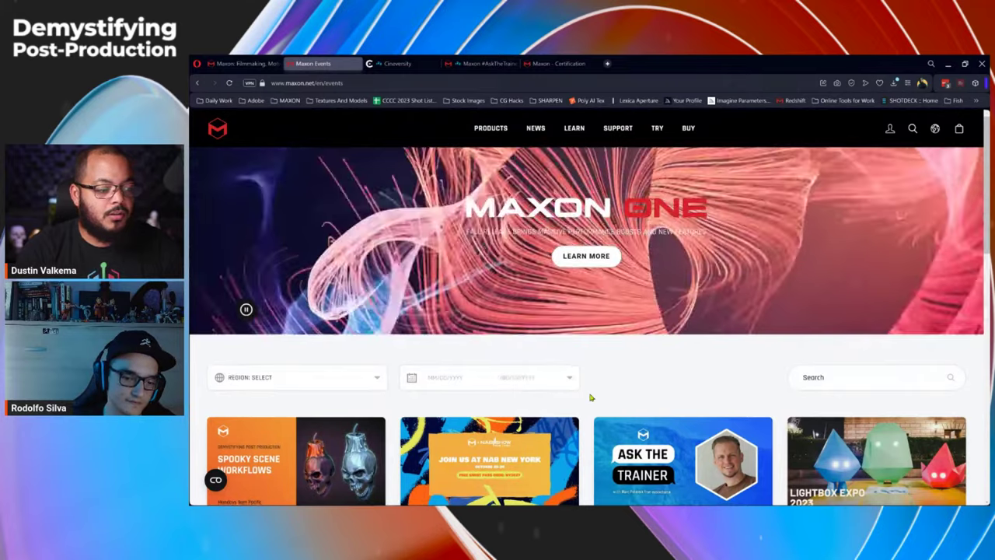
pyautogui.scroll(-3, 588, 394)
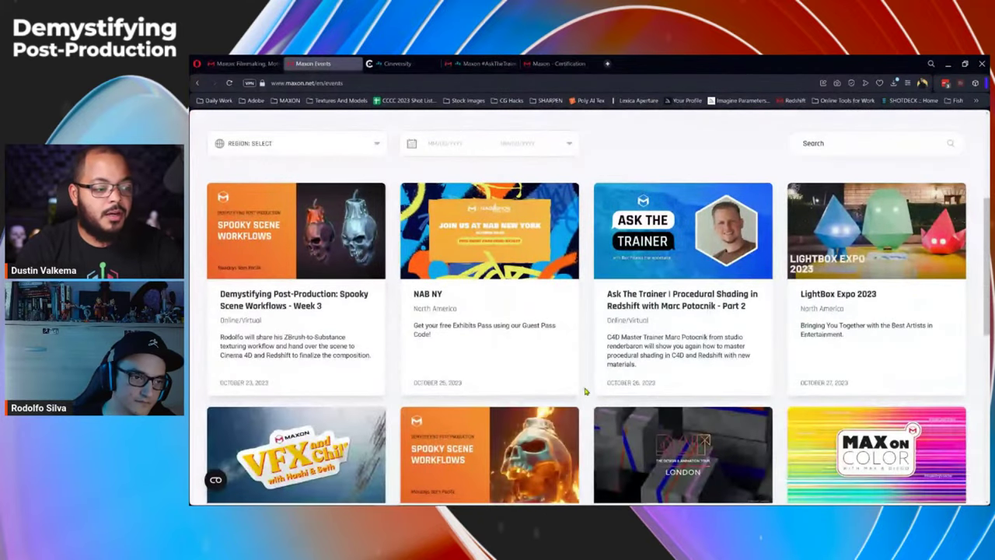
pyautogui.scroll(-1, 586, 392)
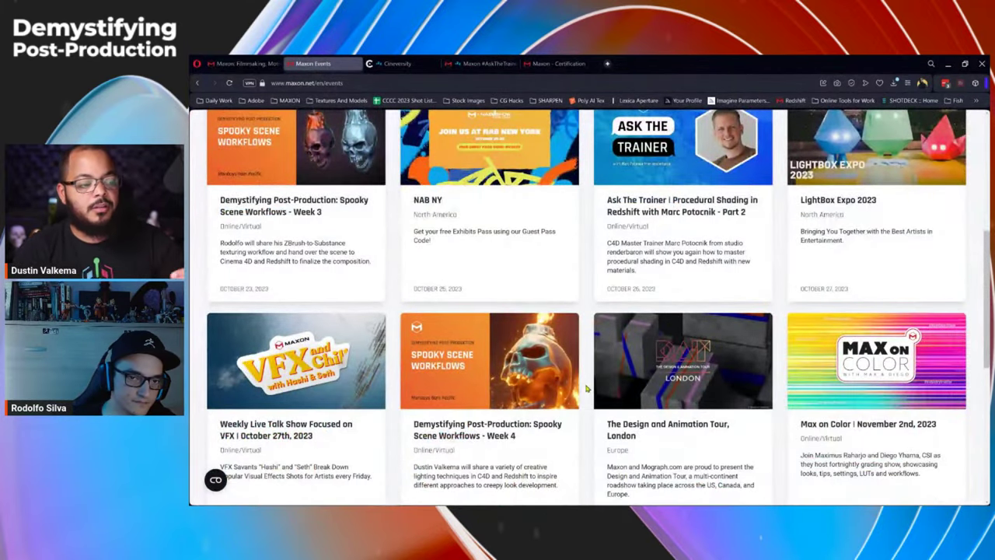
pyautogui.scroll(-1, 587, 387)
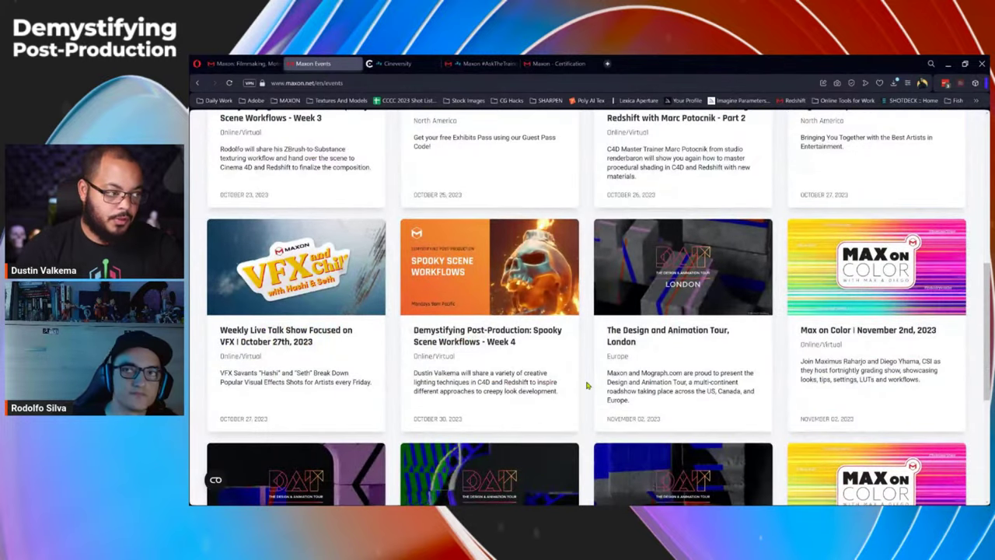
pyautogui.scroll(-1, 587, 385)
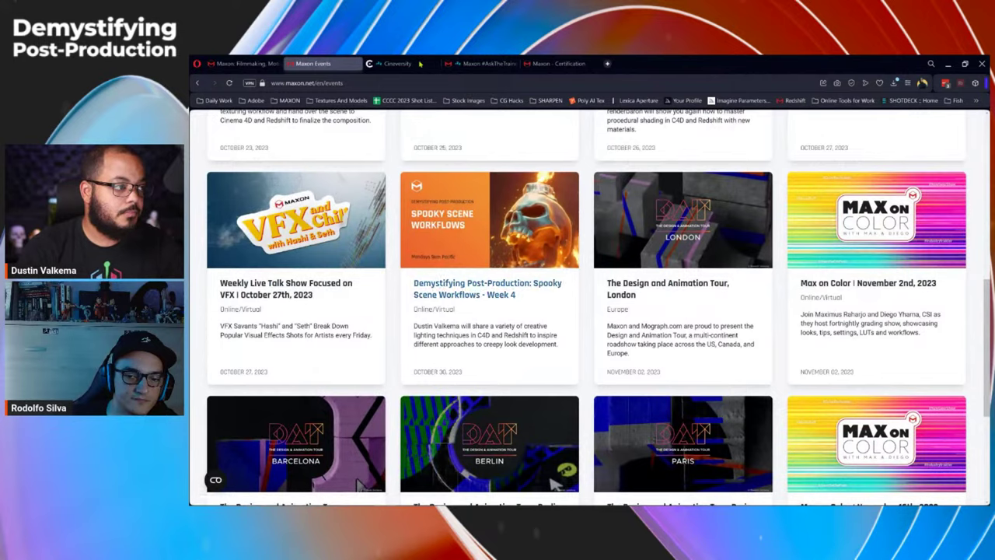
# - Open the Cineversity site and look through its Getting Started series and Featured Topics
pyautogui.click(395, 63)
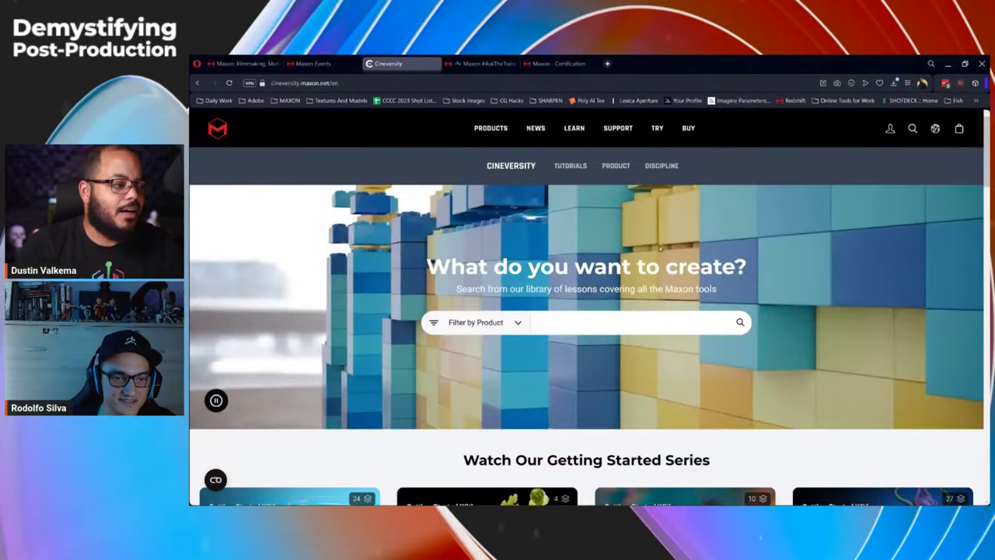
pyautogui.scroll(-2, 766, 325)
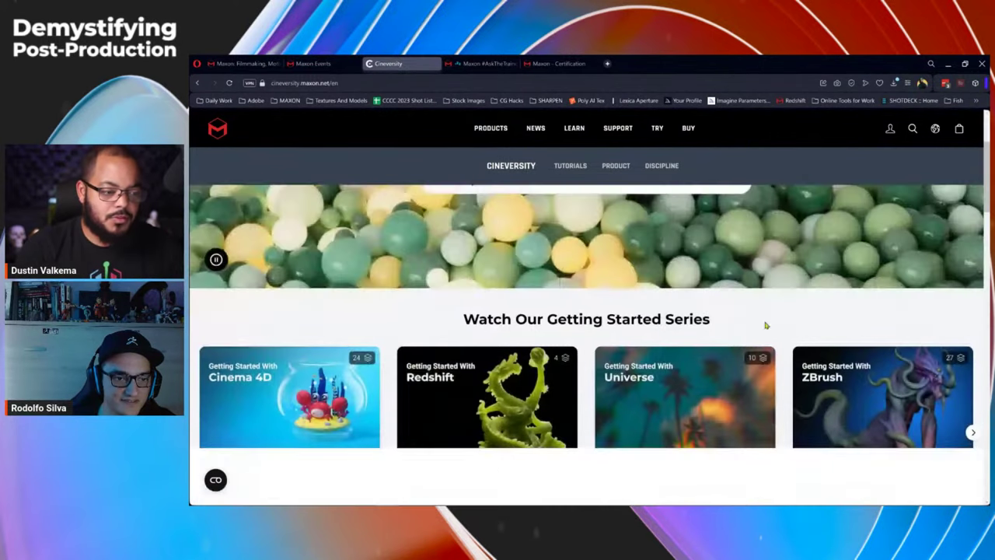
pyautogui.scroll(-1, 778, 328)
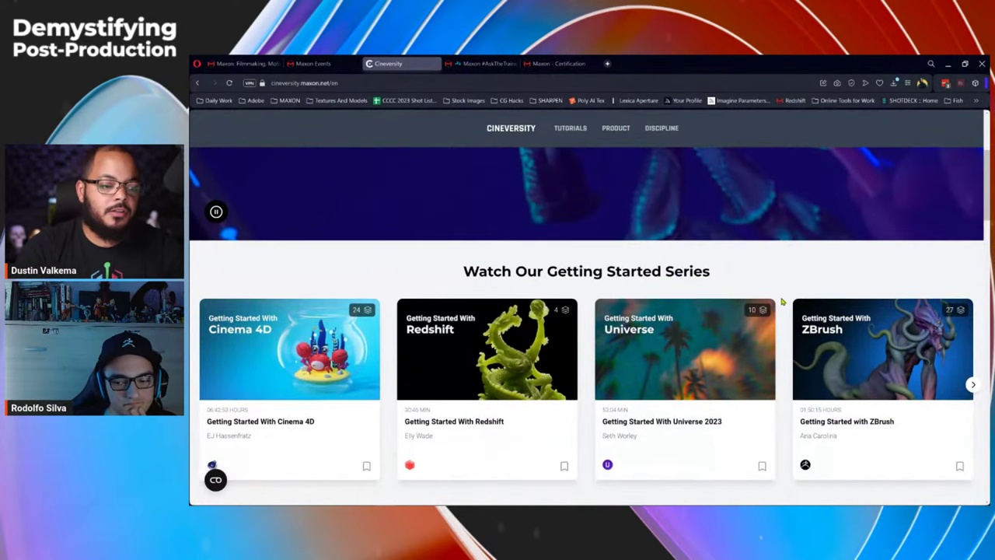
pyautogui.scroll(-2, 782, 301)
pyautogui.scroll(-4, 782, 302)
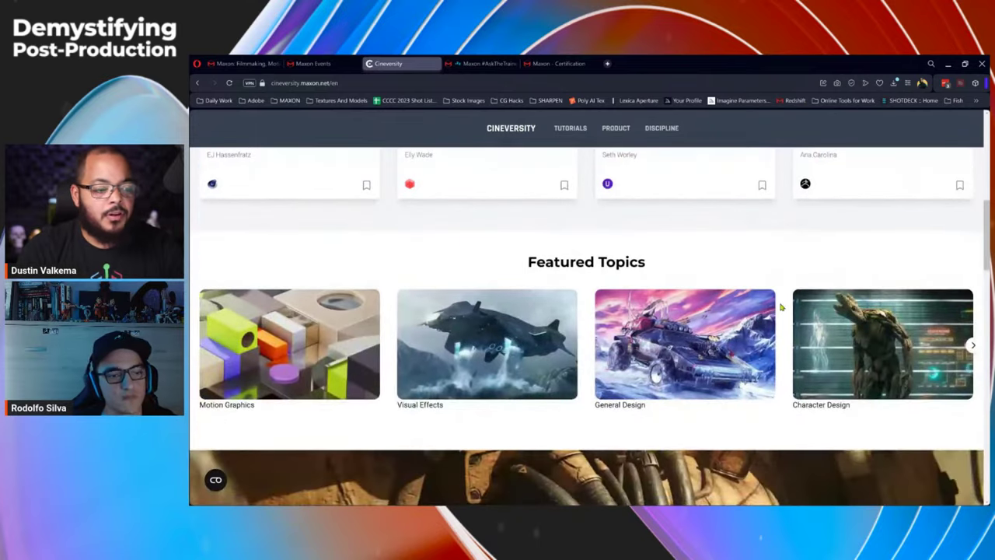
pyautogui.scroll(-2, 782, 307)
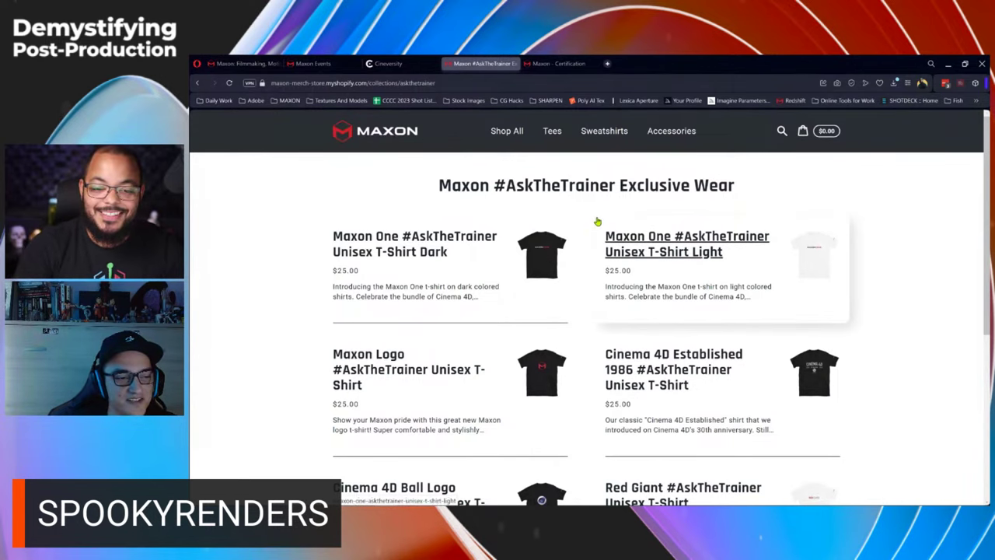
# - Look through the #AskTheTrainer exclusive T-shirts in the Maxon merch store and return to the start of the collection
pyautogui.scroll(-2, 592, 233)
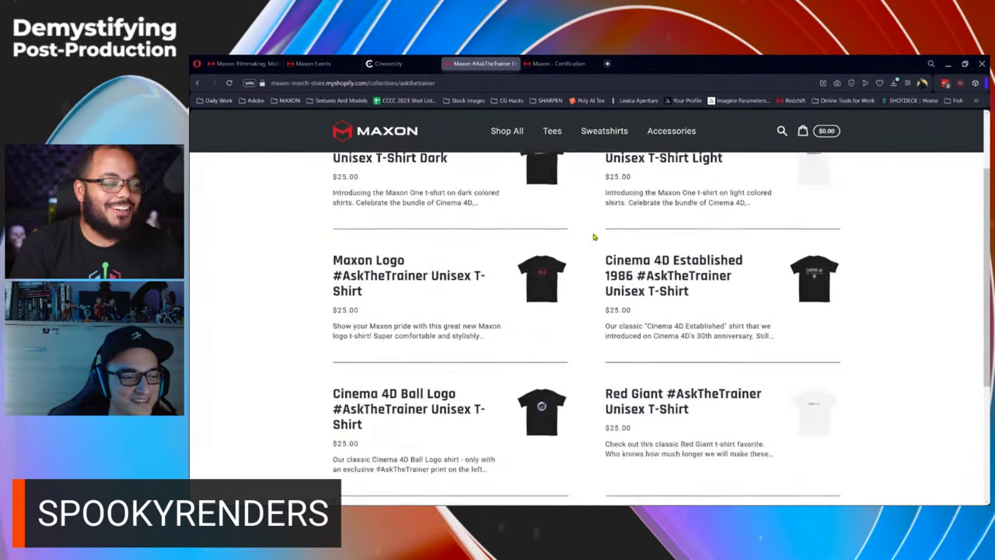
pyautogui.scroll(-2, 591, 240)
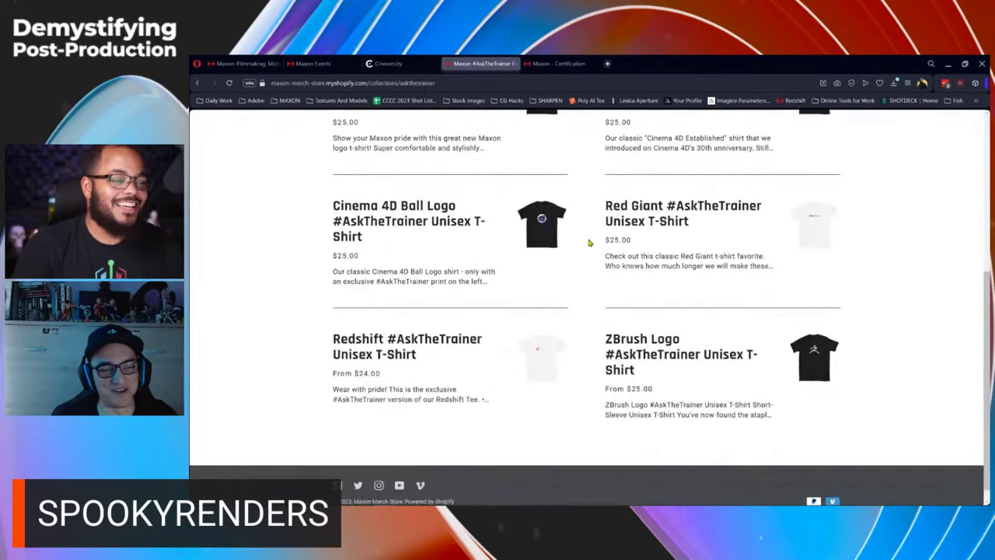
pyautogui.scroll(3, 589, 243)
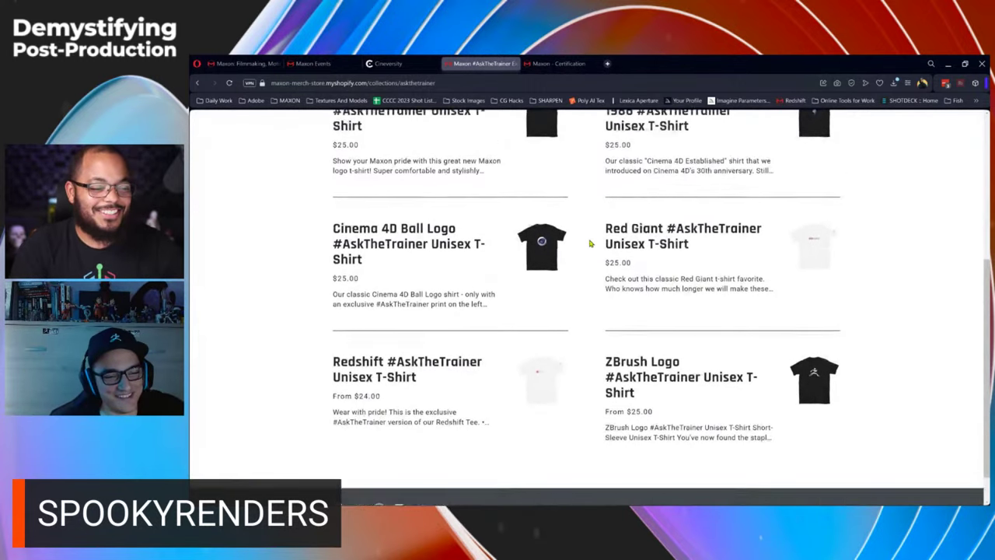
pyautogui.scroll(2, 590, 243)
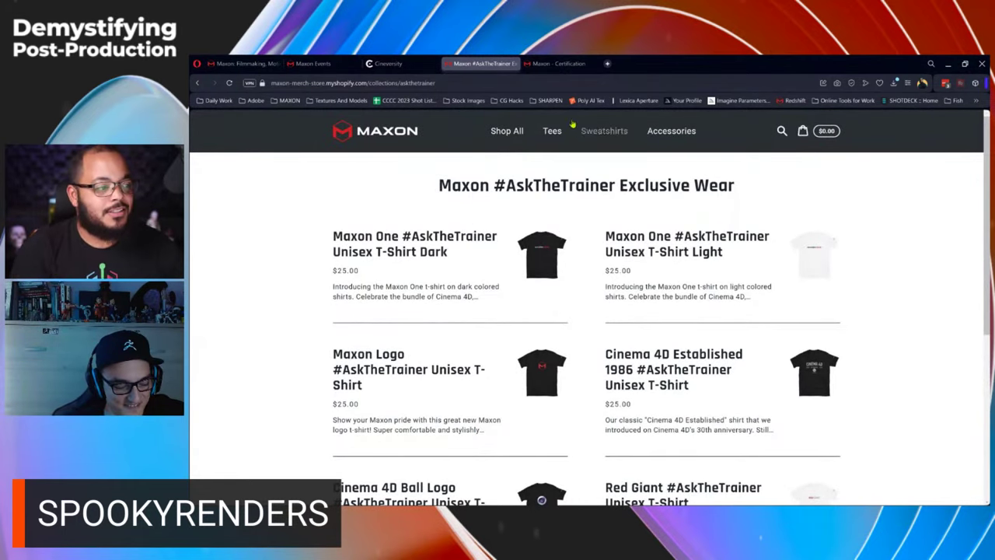
# - Open the Maxon Certification page and look over the knowledge tests and the Cinema 4D certification options
pyautogui.click(558, 64)
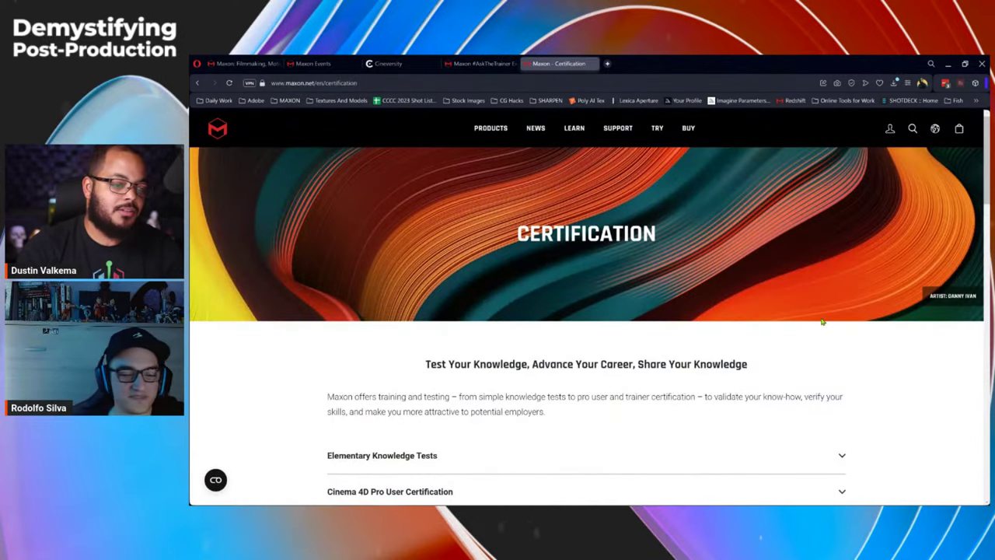
pyautogui.scroll(-2, 839, 318)
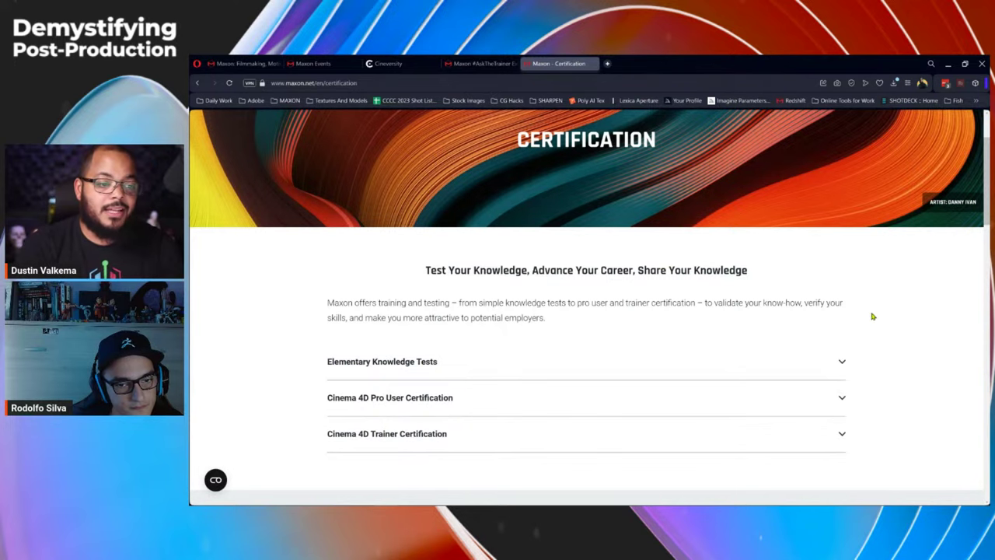
pyautogui.scroll(-1, 858, 318)
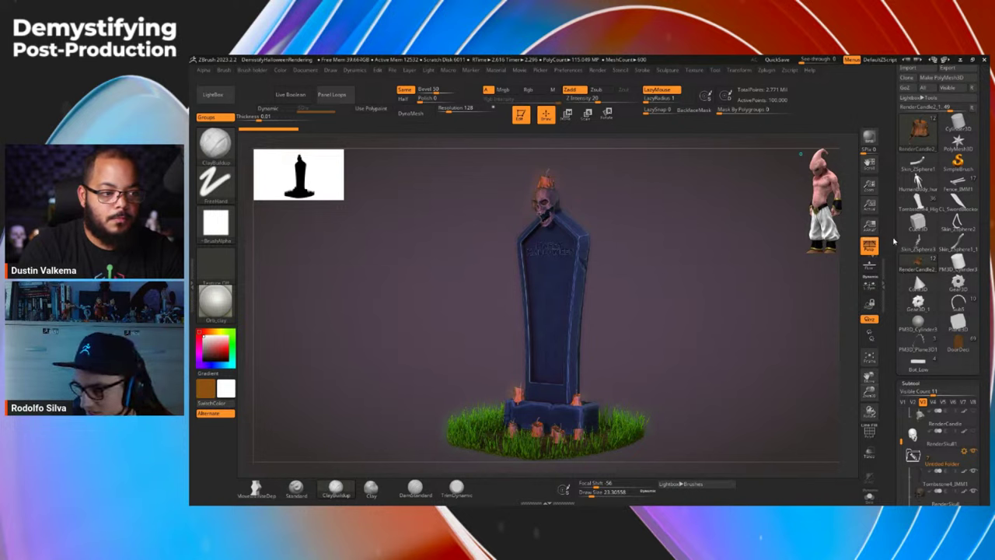
# - In ZBrush, switch the active tool to the Cylinder3D primitive and convert it into a PolyMesh3D
pyautogui.scroll(-2, 929, 171)
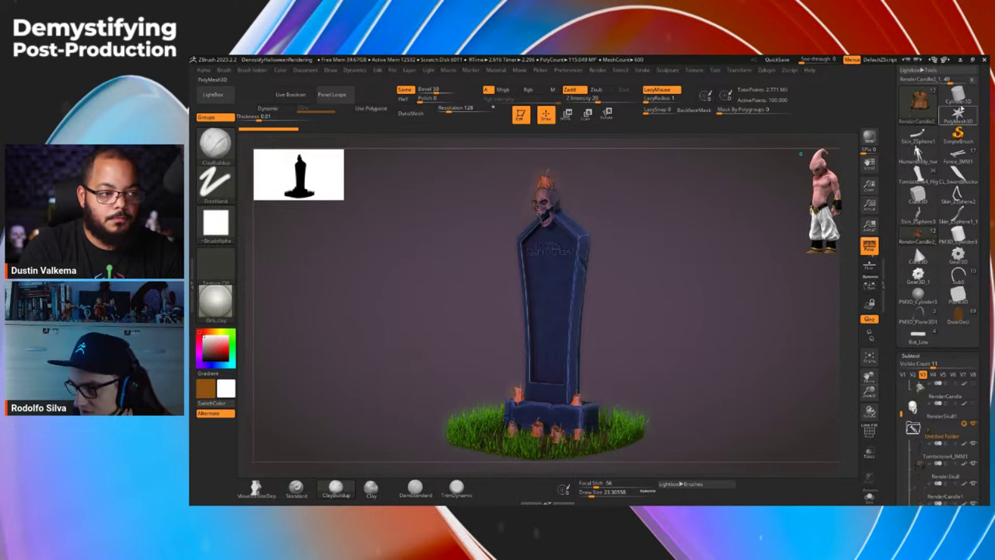
pyautogui.click(963, 102)
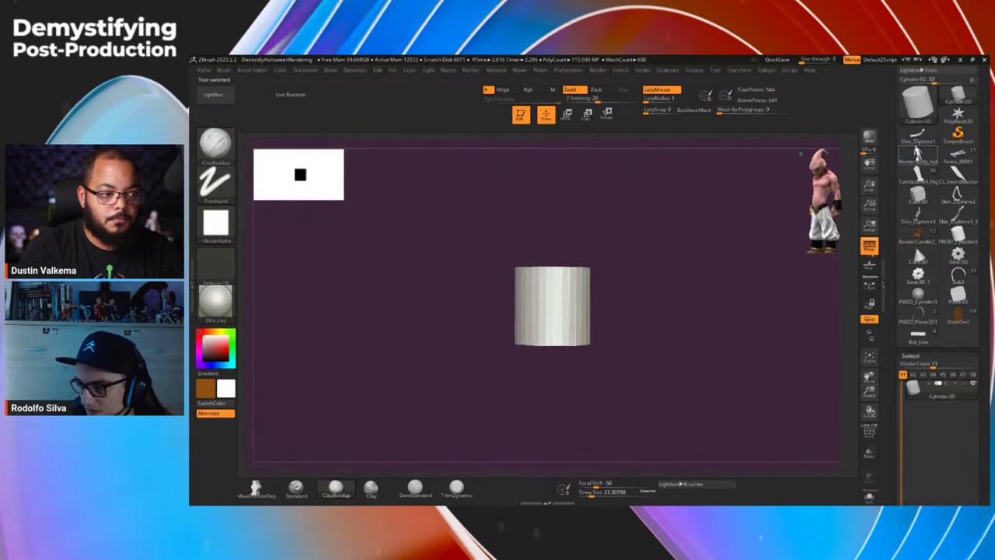
pyautogui.moveTo(677, 284)
pyautogui.mouseDown()
pyautogui.moveTo(694, 300)
pyautogui.moveTo(686, 286)
pyautogui.mouseUp()
pyautogui.scroll(3, 891, 227)
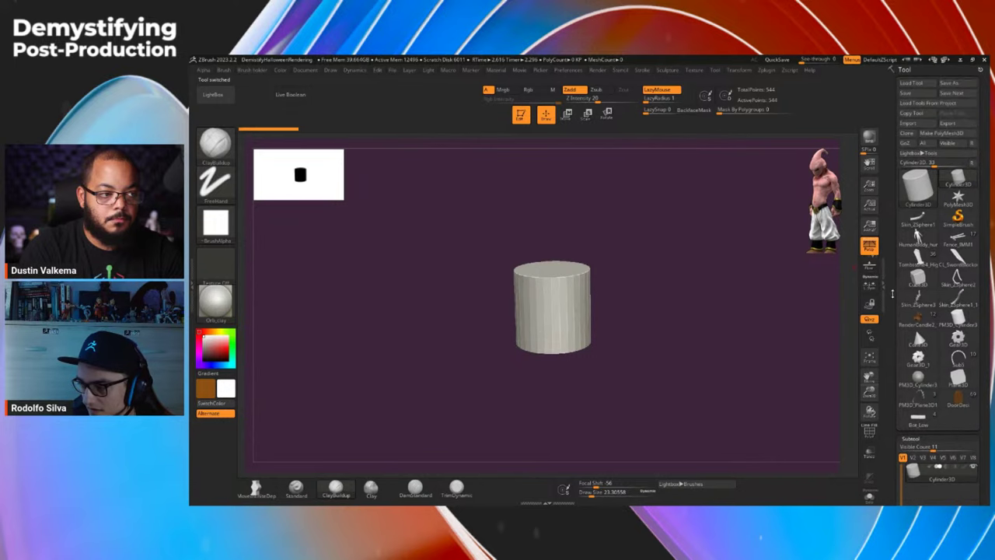
pyautogui.click(949, 134)
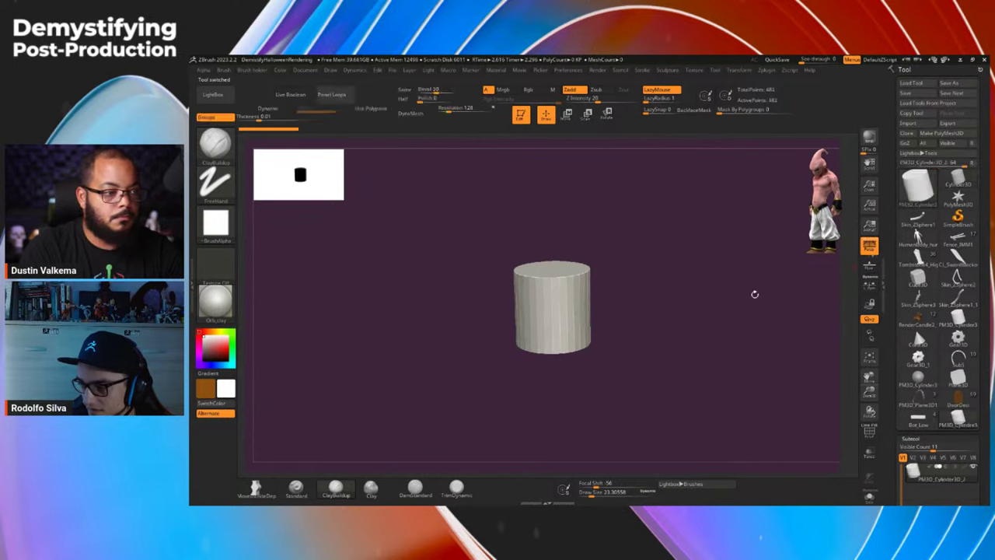
# - Replace the mesh with the gizmo's parametric Cylinder 3D and reduce its lengthwise divisions to a single section
pyautogui.press('w')
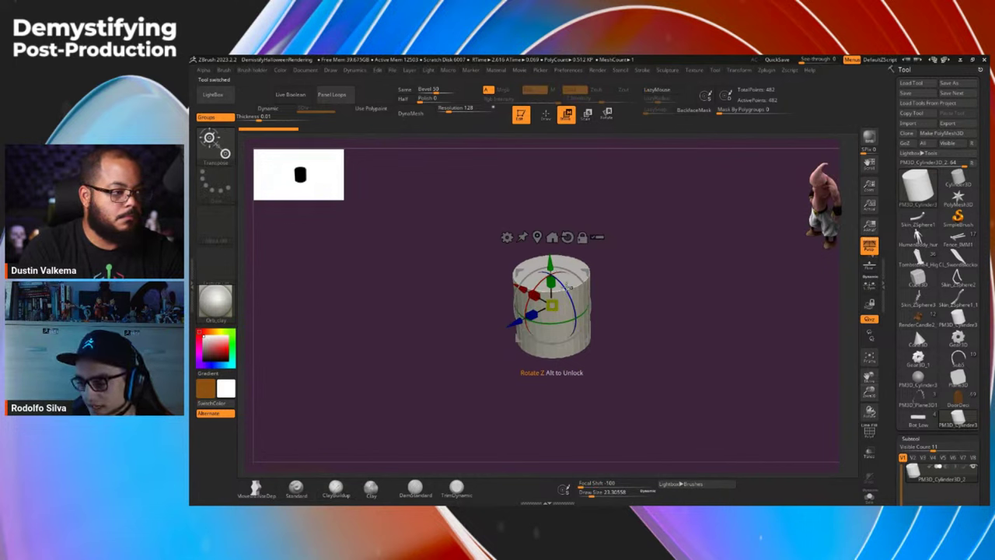
pyautogui.click(506, 237)
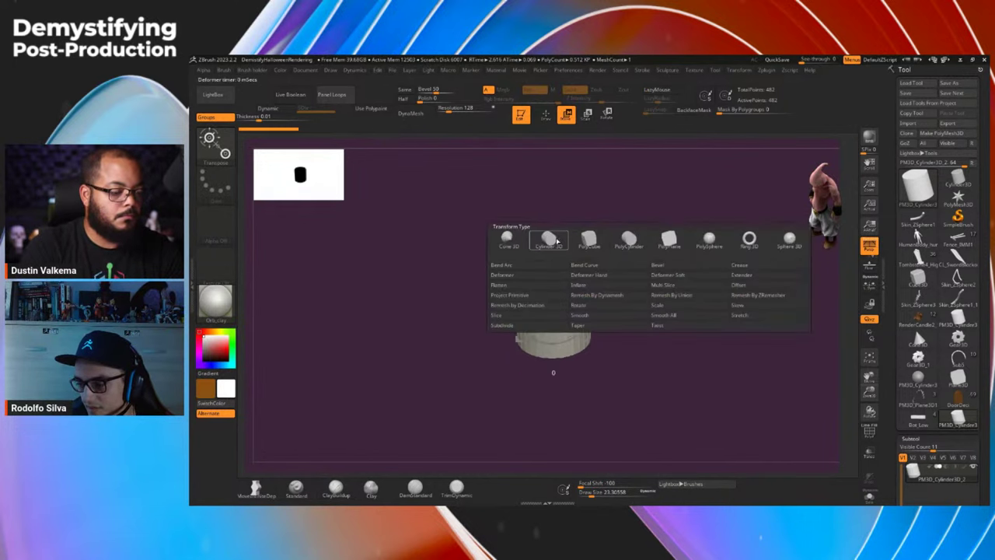
pyautogui.click(551, 240)
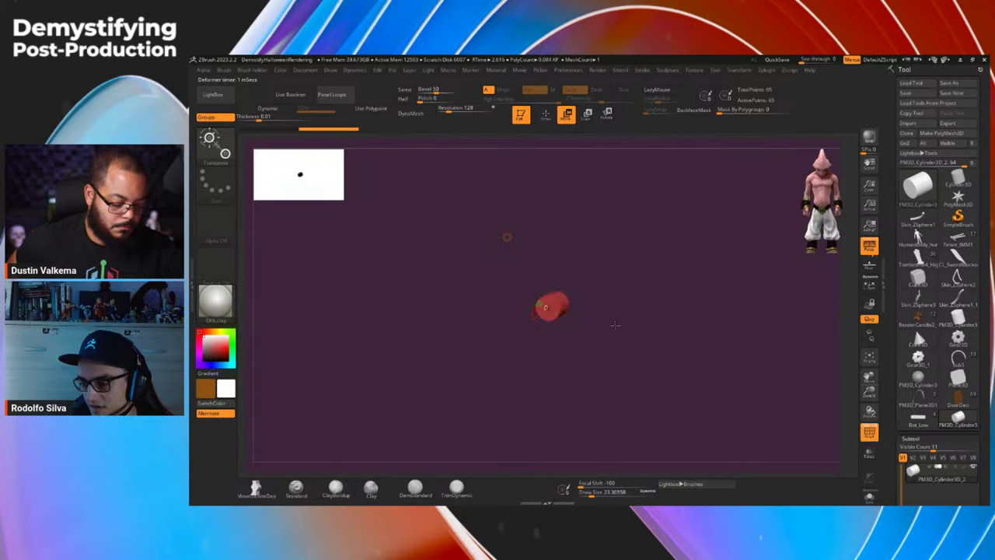
pyautogui.keyDown('ctrl'); pyautogui.moveTo(601, 321); pyautogui.dragTo(605, 335, button='right'); pyautogui.keyUp('ctrl')
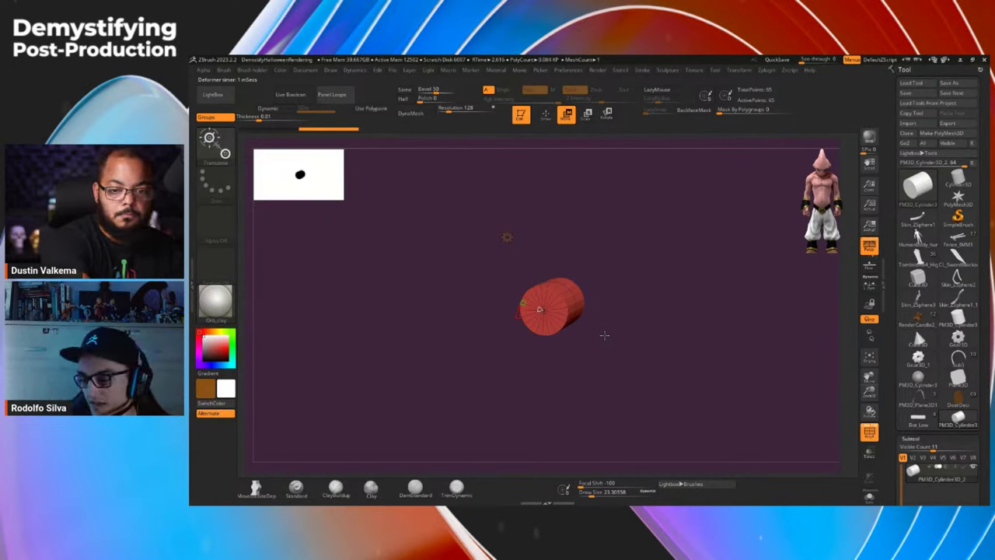
pyautogui.moveTo(604, 335); pyautogui.dragTo(536, 303)
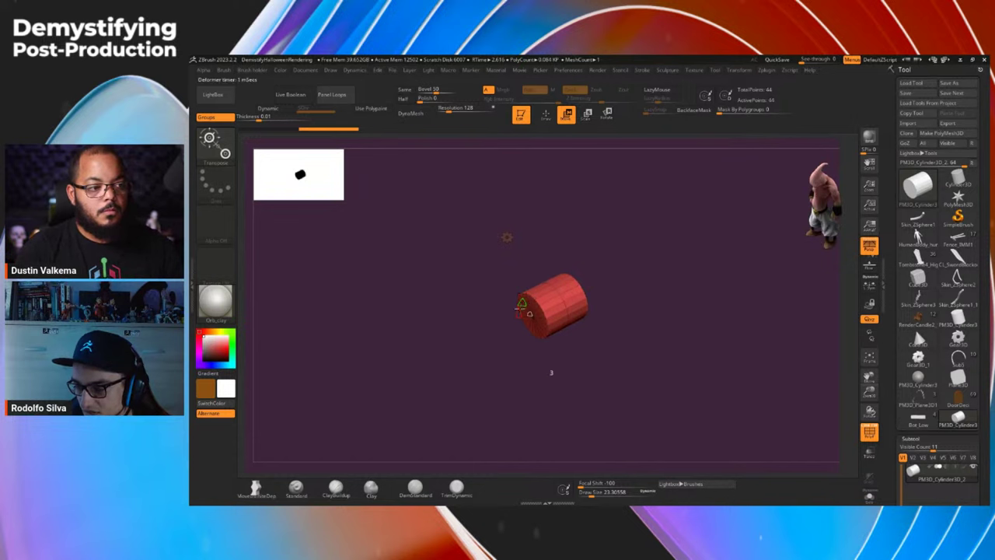
pyautogui.moveTo(625, 336); pyautogui.dragTo(580, 320)
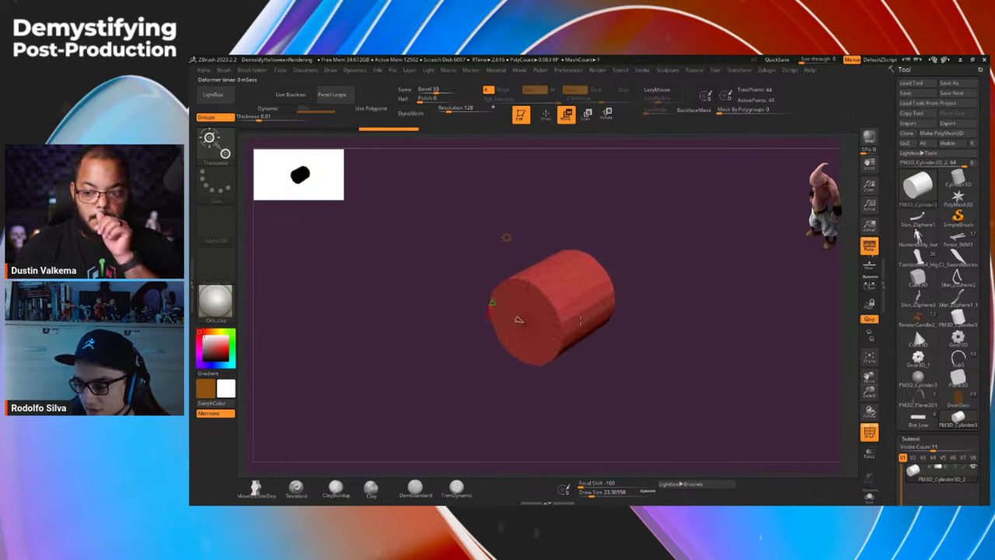
pyautogui.moveTo(518, 319); pyautogui.dragTo(503, 297)
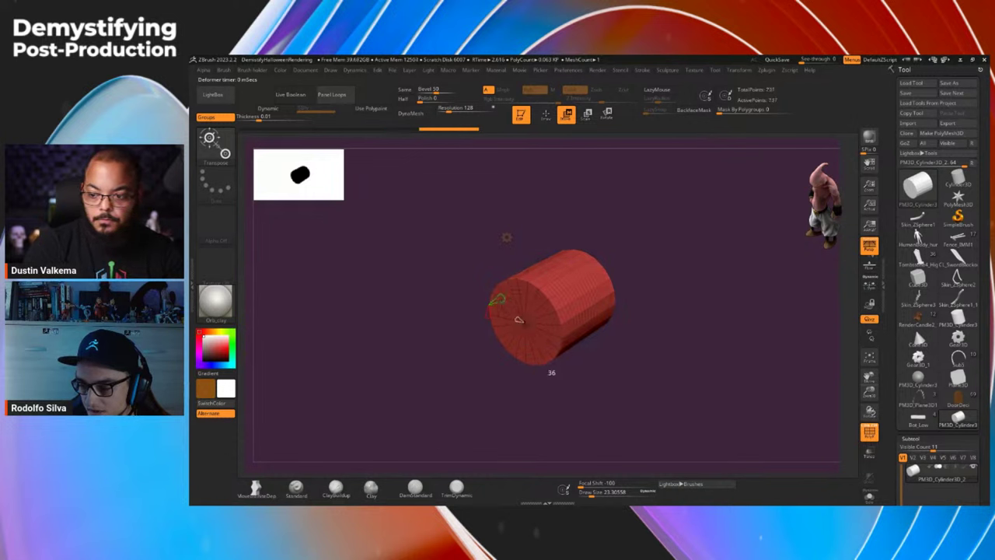
pyautogui.press('w')
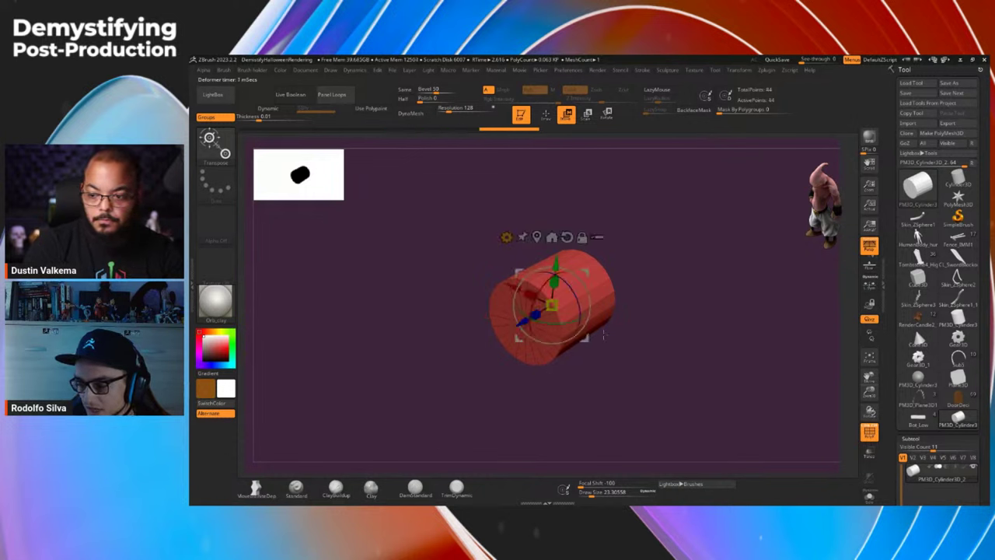
# - Reduce the parametric cylinder to 12 sides
pyautogui.moveTo(648, 324); pyautogui.dragTo(583, 328)
pyautogui.moveTo(651, 328)
pyautogui.keyDown('shift'); pyautogui.mouseDown()
pyautogui.moveTo(667, 300)
pyautogui.moveTo(659, 344)
pyautogui.moveTo(677, 328)
pyautogui.moveTo(639, 336)
pyautogui.mouseUp(); pyautogui.keyUp('shift')
pyautogui.moveTo(436, 325); pyautogui.dragTo(432, 321)
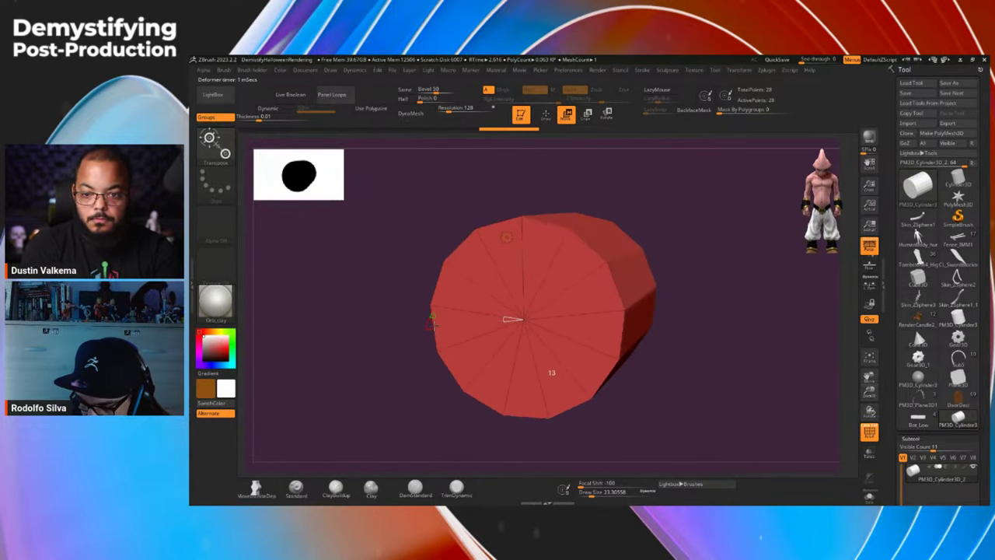
pyautogui.keyDown('shift'); pyautogui.moveTo(666, 371); pyautogui.dragTo(681, 380); pyautogui.keyUp('shift')
pyautogui.moveTo(554, 373); pyautogui.dragTo(552, 372)
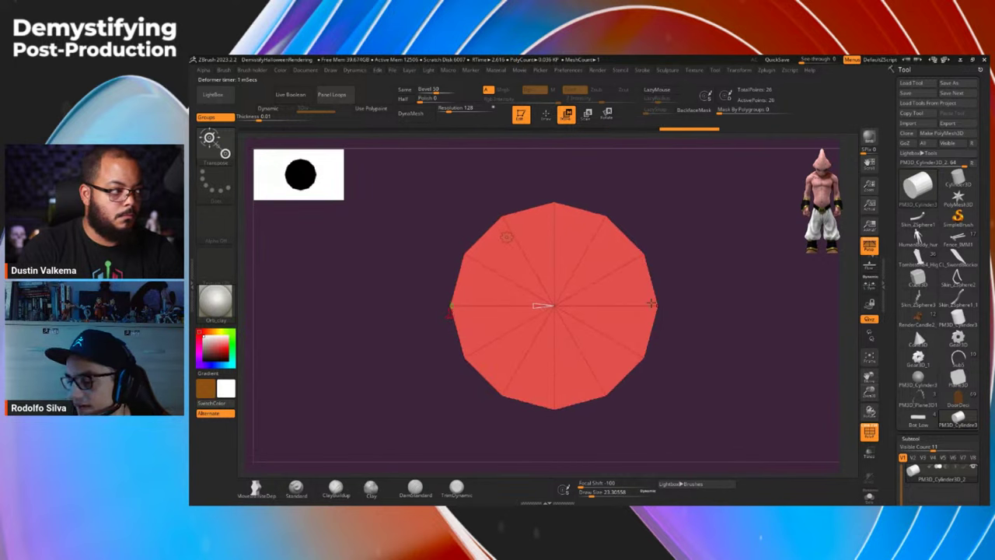
# - Flatten the cylinder along its Z axis into a thin disc and preview it smoothed with Dynamic Subdiv, without the polyframe
pyautogui.moveTo(711, 331); pyautogui.dragTo(650, 357)
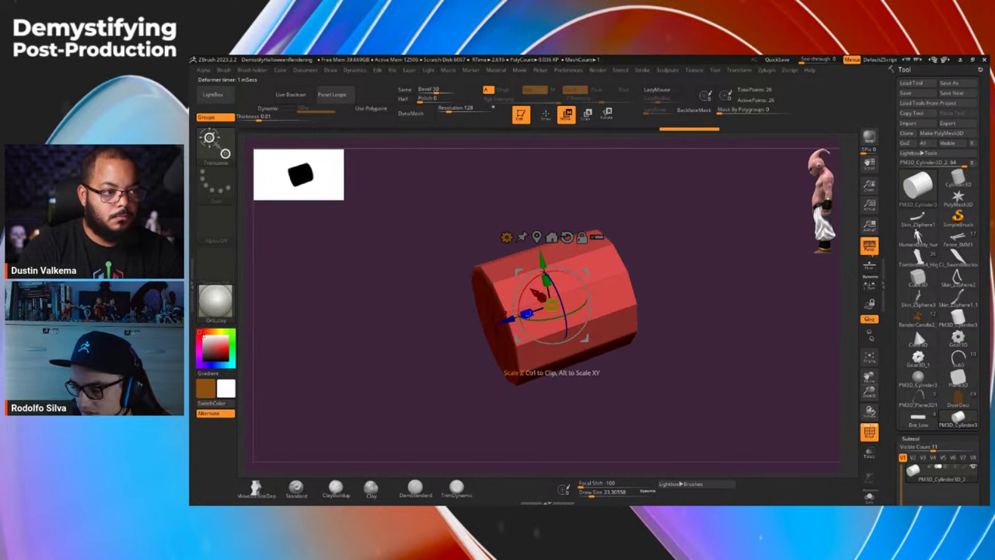
pyautogui.moveTo(527, 313)
pyautogui.mouseDown()
pyautogui.moveTo(601, 301)
pyautogui.moveTo(594, 306)
pyautogui.moveTo(649, 342)
pyautogui.moveTo(662, 337)
pyautogui.moveTo(579, 315)
pyautogui.mouseUp()
pyautogui.press('q')
pyautogui.press('d')
pyautogui.hotkey('shift', 'f')
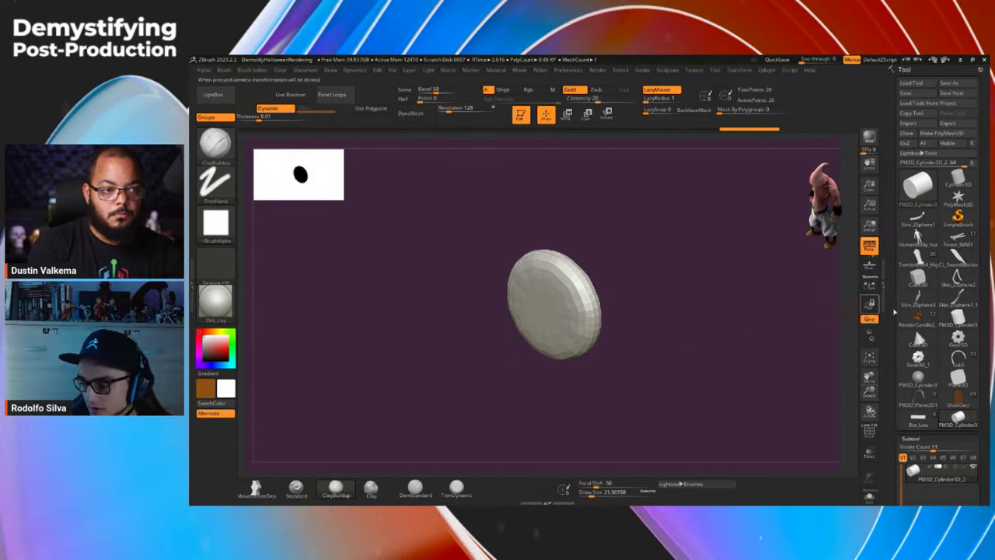
# - Compare the disc with Dynamic Subdiv off and on, and set its SmoothSubdiv level to 6
pyautogui.moveTo(893, 339); pyautogui.dragTo(900, 216)
pyautogui.scroll(-3, 900, 214)
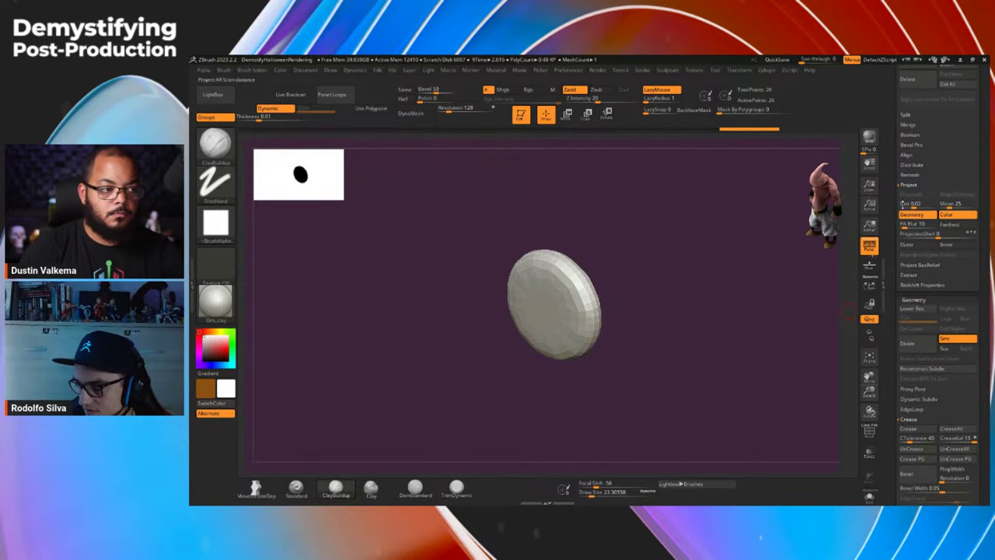
pyautogui.click(920, 399)
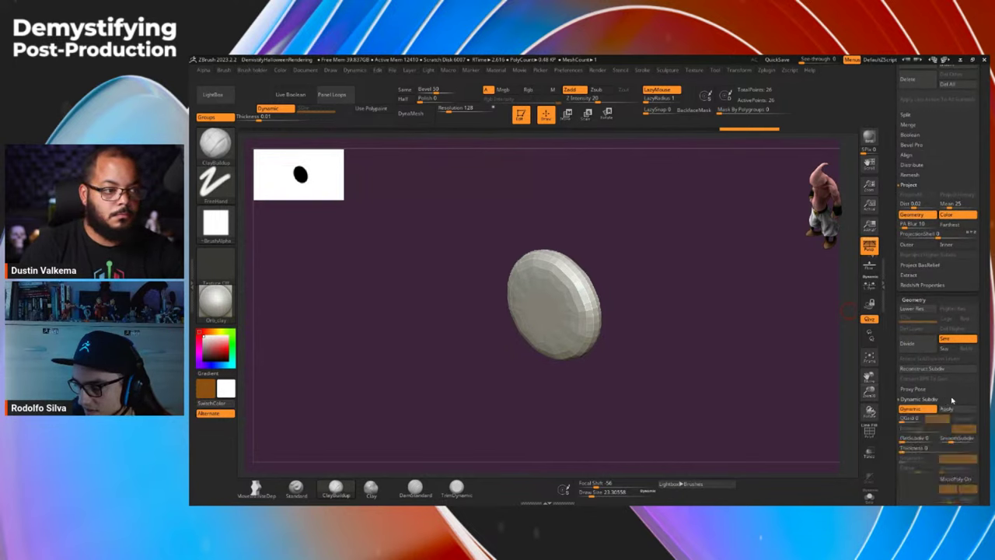
pyautogui.click(922, 414)
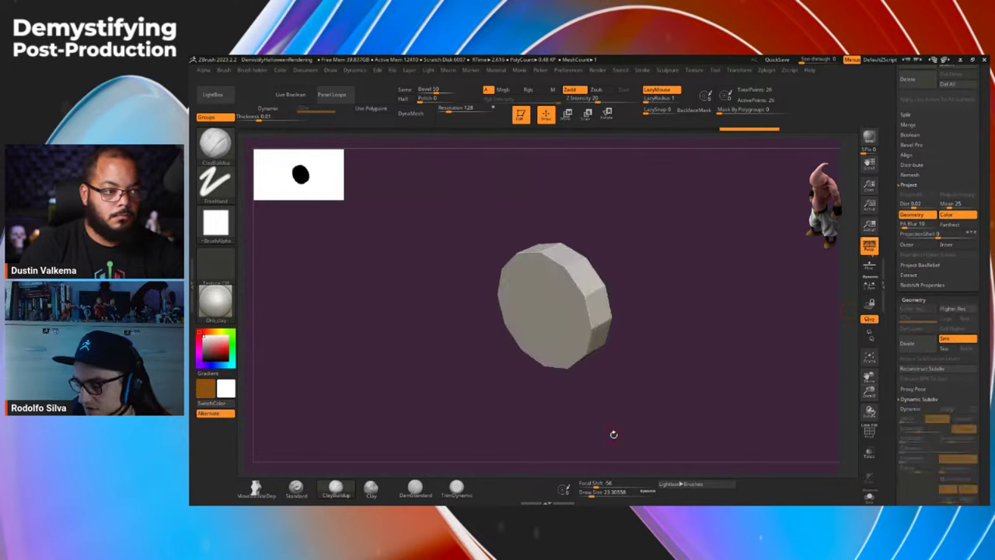
pyautogui.press('d')
pyautogui.hotkey('shift', 'd')
pyautogui.press('d')
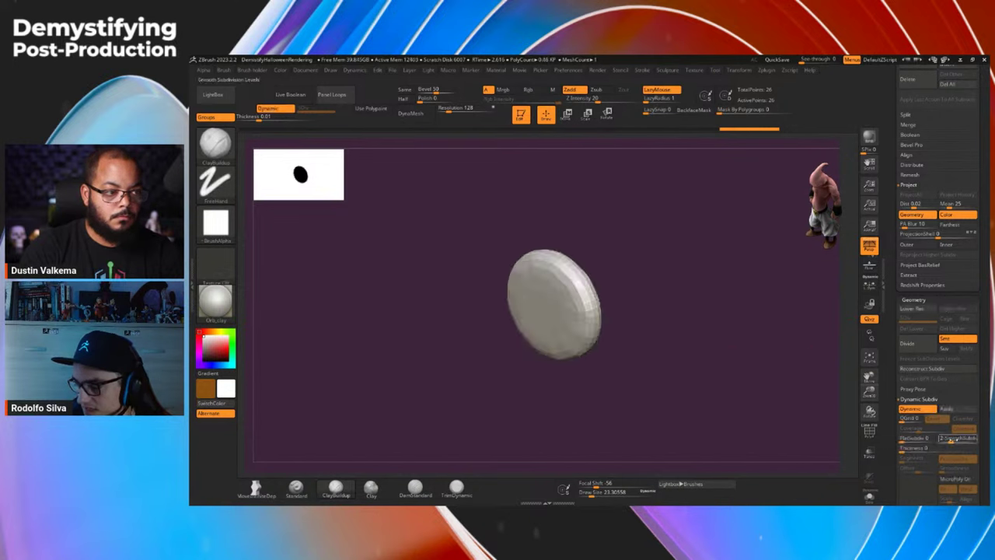
pyautogui.click(970, 440)
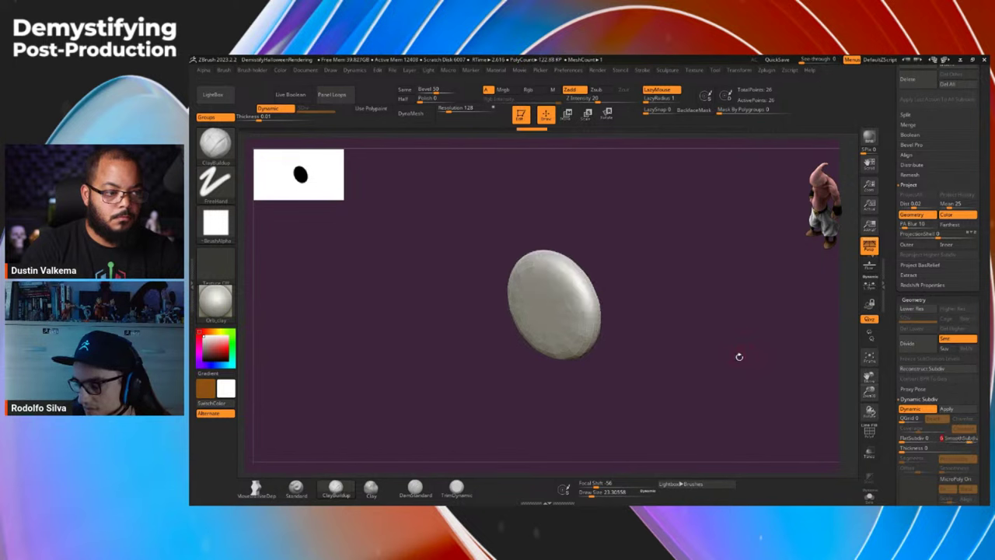
# - With Dynamic Subdiv off and polyframe shown, apply the gizmo's Extender deformer and stretch the disc vertically into a capsule outline
pyautogui.press('w')
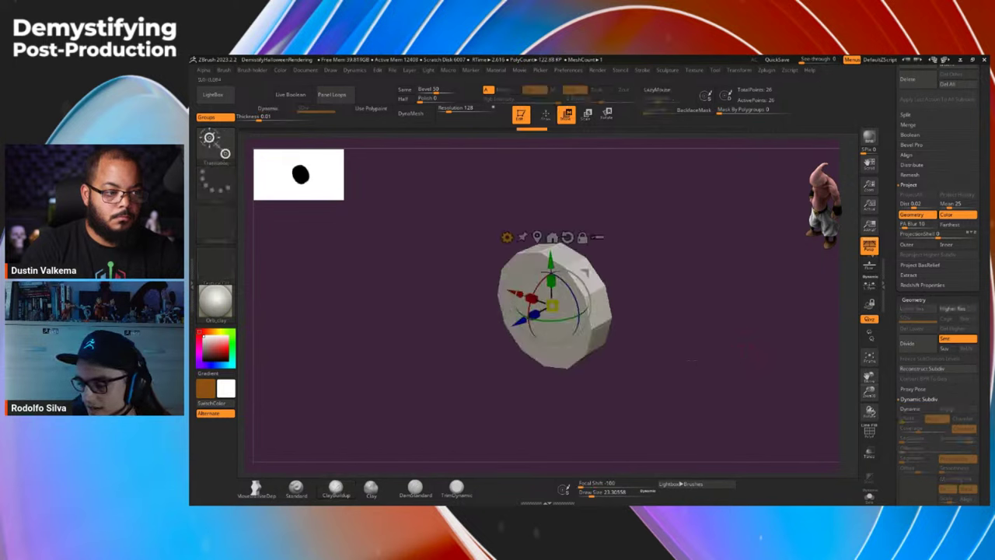
pyautogui.click(507, 237)
pyautogui.click(740, 286)
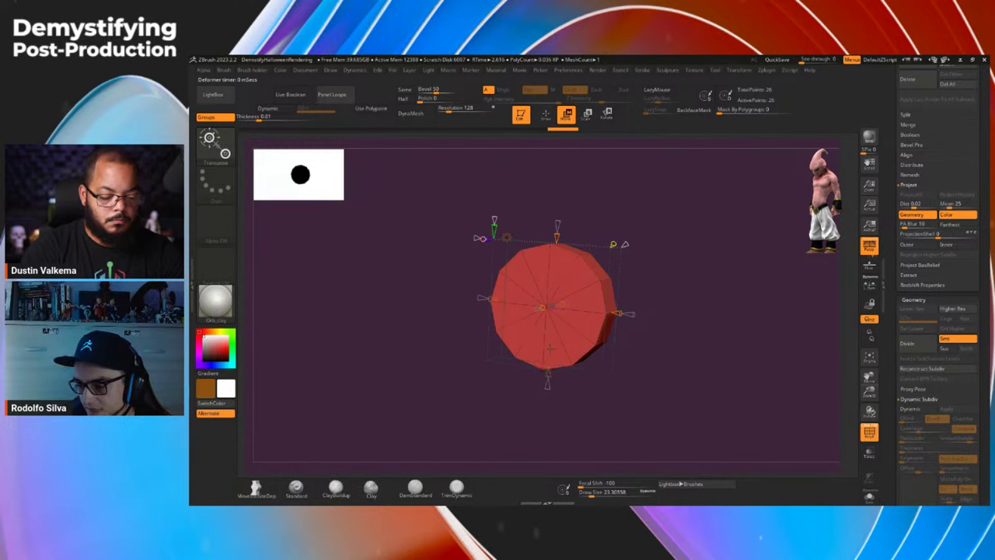
pyautogui.moveTo(549, 373); pyautogui.dragTo(549, 398)
pyautogui.moveTo(552, 315)
pyautogui.mouseDown()
pyautogui.moveTo(567, 283)
pyautogui.moveTo(551, 301)
pyautogui.mouseUp()
pyautogui.hotkey('ctrl', 'z')
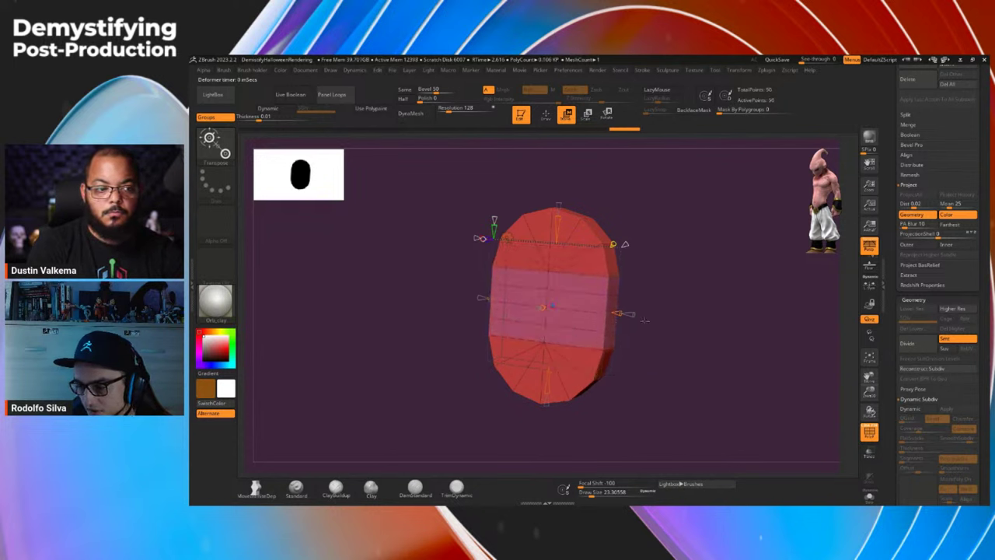
pyautogui.moveTo(644, 320); pyautogui.dragTo(607, 315)
pyautogui.moveTo(550, 387); pyautogui.dragTo(549, 395)
pyautogui.moveTo(644, 367); pyautogui.dragTo(692, 357)
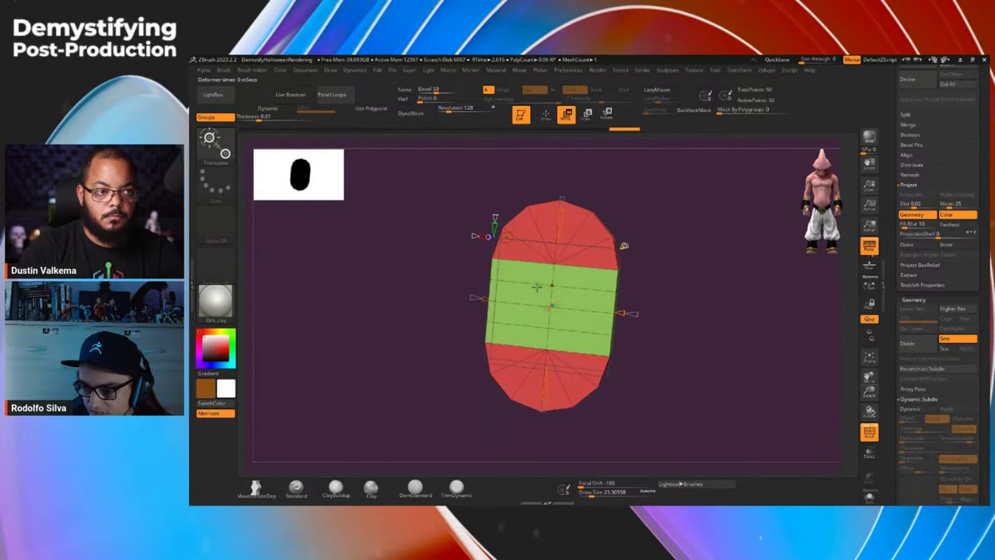
# - Try adding more divisions across the capsule's extended middle section, and undo the change
pyautogui.moveTo(495, 221); pyautogui.dragTo(495, 213)
pyautogui.moveTo(666, 256); pyautogui.dragTo(628, 245, button='right')
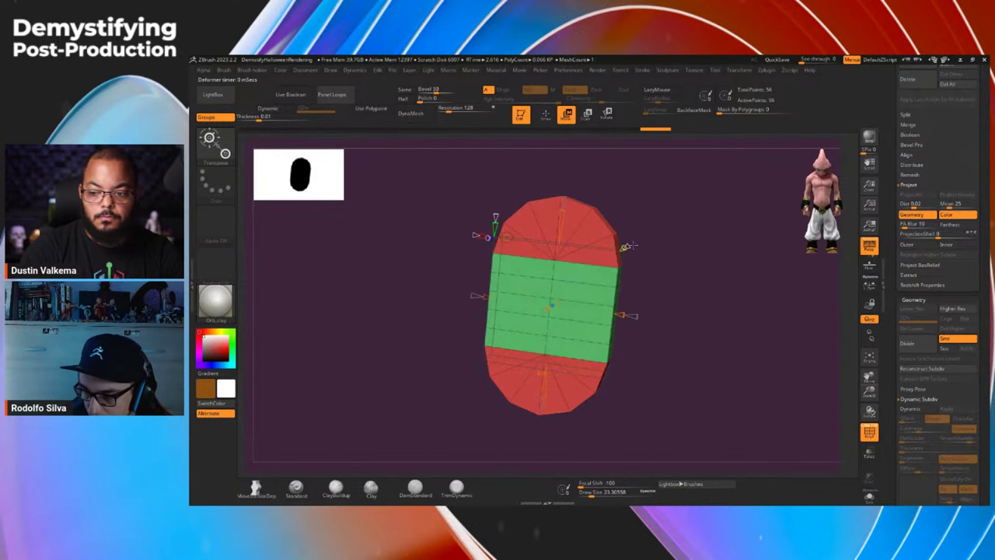
pyautogui.click(624, 247)
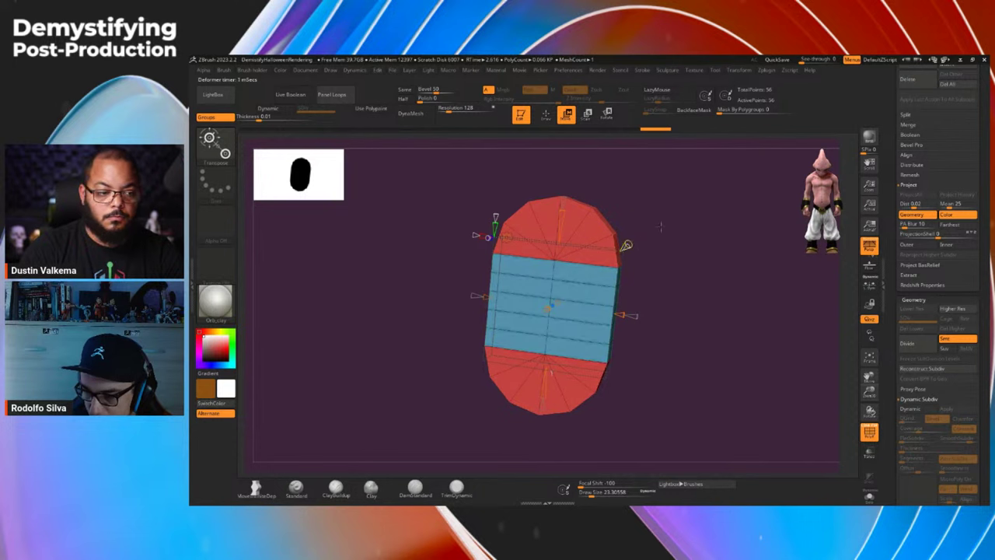
pyautogui.moveTo(676, 309); pyautogui.dragTo(664, 317, button='right')
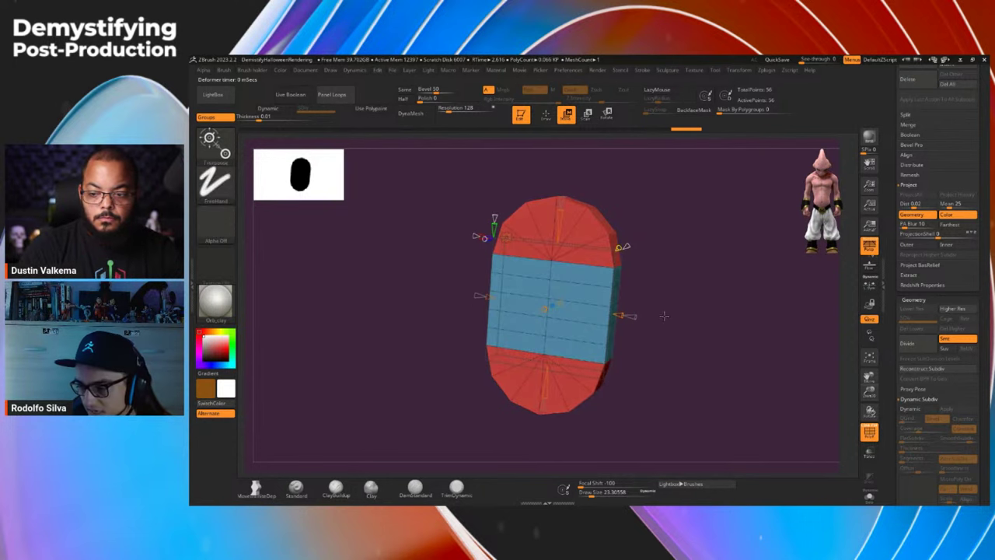
pyautogui.hotkey('ctrl', 'z')
pyautogui.hotkey('ctrl', 'z')
pyautogui.press('ctrl')
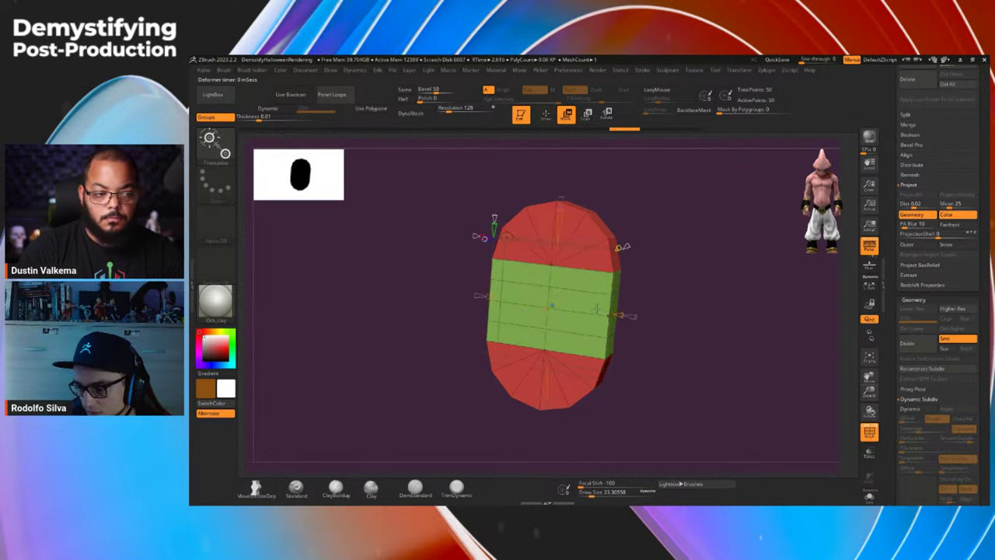
# - Lengthen the capsule slightly further at both ends, align it to a straight front view and leave the deformer
pyautogui.moveTo(561, 212)
pyautogui.mouseDown()
pyautogui.moveTo(560, 197)
pyautogui.moveTo(559, 210)
pyautogui.mouseUp()
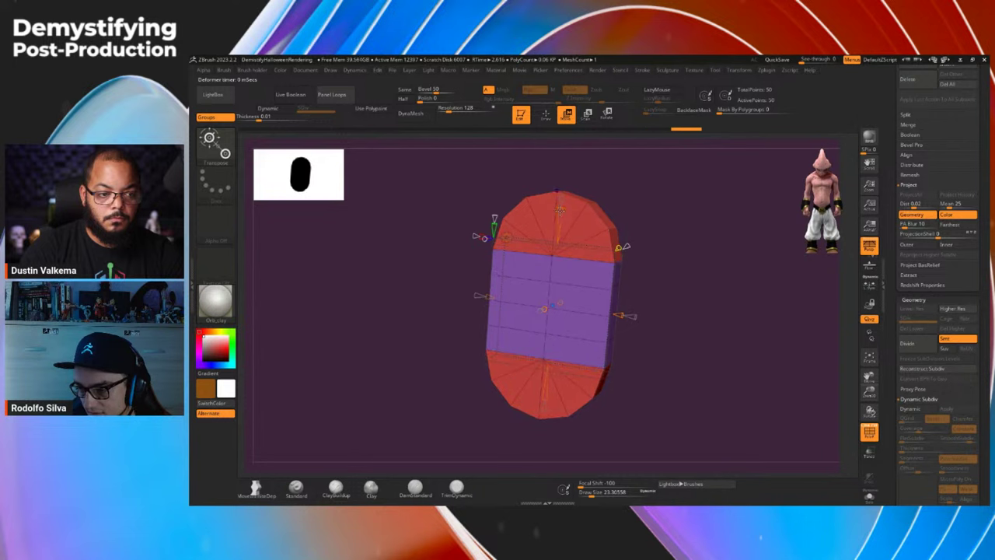
pyautogui.keyDown('shift'); pyautogui.moveTo(658, 316); pyautogui.dragTo(674, 315); pyautogui.keyUp('shift')
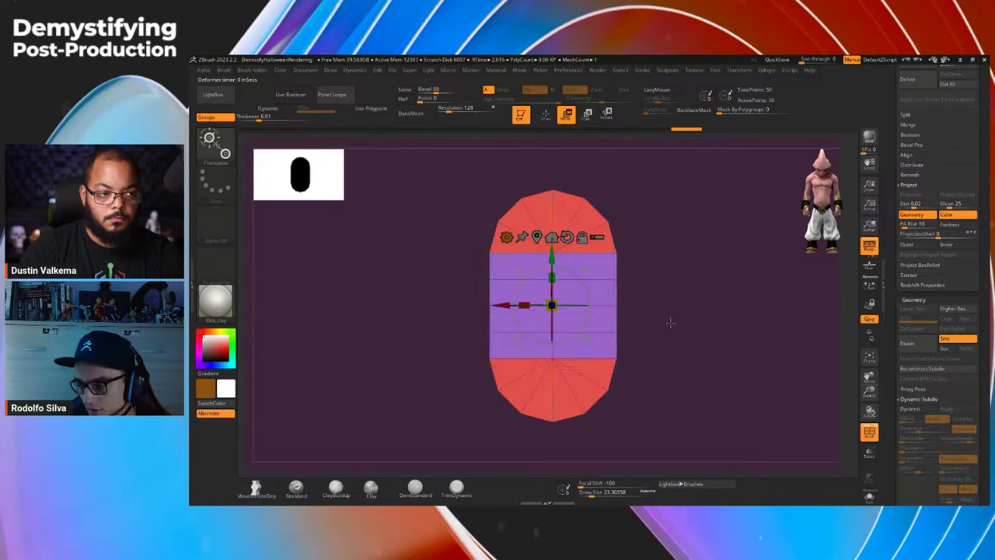
pyautogui.press('q')
# - Switch the selection brush to SelectRect and hide the capsule's lower end, including its last straight row
pyautogui.keyDown('ctrl'); pyautogui.keyDown('shift'); pyautogui.moveTo(676, 331); pyautogui.dragTo(455, 454); pyautogui.keyUp('shift'); pyautogui.keyUp('ctrl')
pyautogui.hotkey('ctrl', 'z')
pyautogui.click(216, 142)
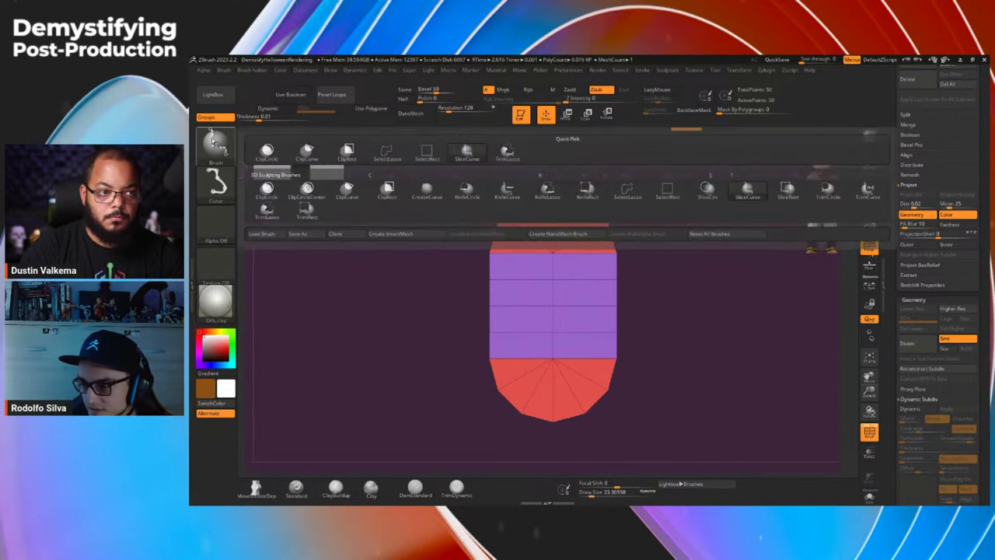
pyautogui.click(426, 155)
pyautogui.keyDown('ctrl'); pyautogui.keyDown('shift'); pyautogui.moveTo(679, 312); pyautogui.dragTo(430, 434); pyautogui.keyUp('shift'); pyautogui.keyUp('ctrl')
pyautogui.keyDown('ctrl'); pyautogui.keyDown('shift'); pyautogui.click(683, 346); pyautogui.keyUp('shift'); pyautogui.keyUp('ctrl')
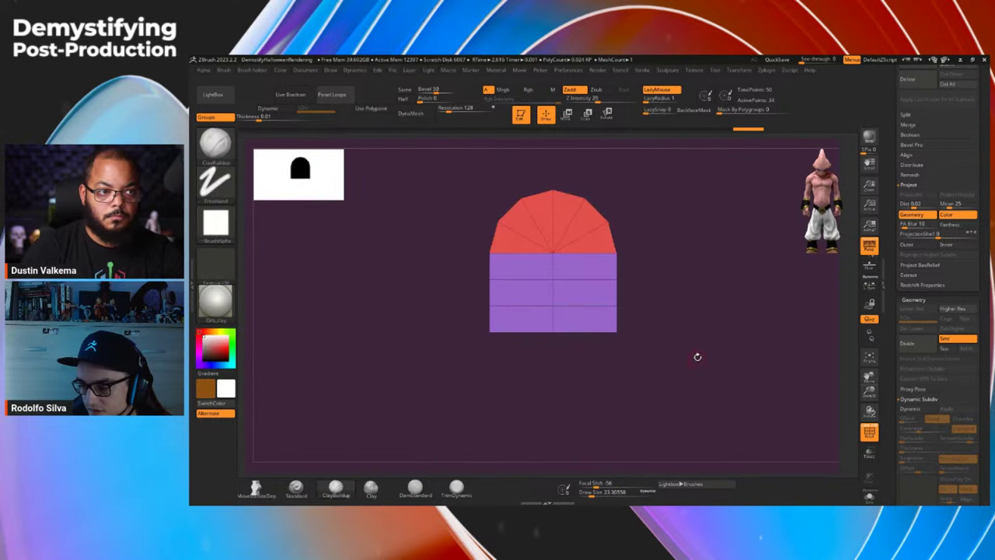
# - Grow the visible part by one polygon row so that only the lower rounded cap stays hidden
pyautogui.moveTo(695, 355); pyautogui.dragTo(670, 352)
pyautogui.hotkey('ctrl', 'shift')
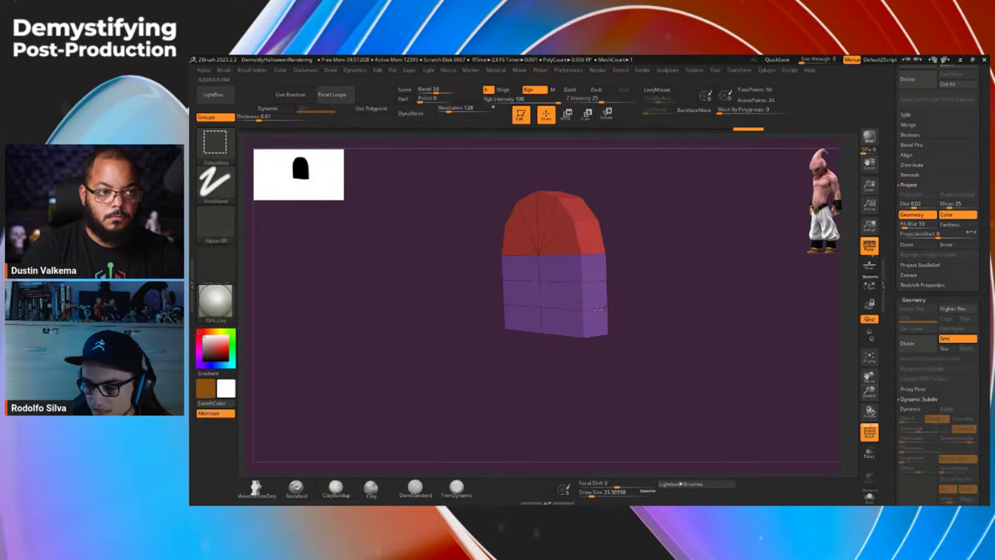
pyautogui.hotkey('ctrl', 'shift')
pyautogui.keyDown('ctrl'); pyautogui.keyDown('shift'); pyautogui.moveTo(650, 337); pyautogui.dragTo(686, 364); pyautogui.keyUp('shift'); pyautogui.keyUp('ctrl')
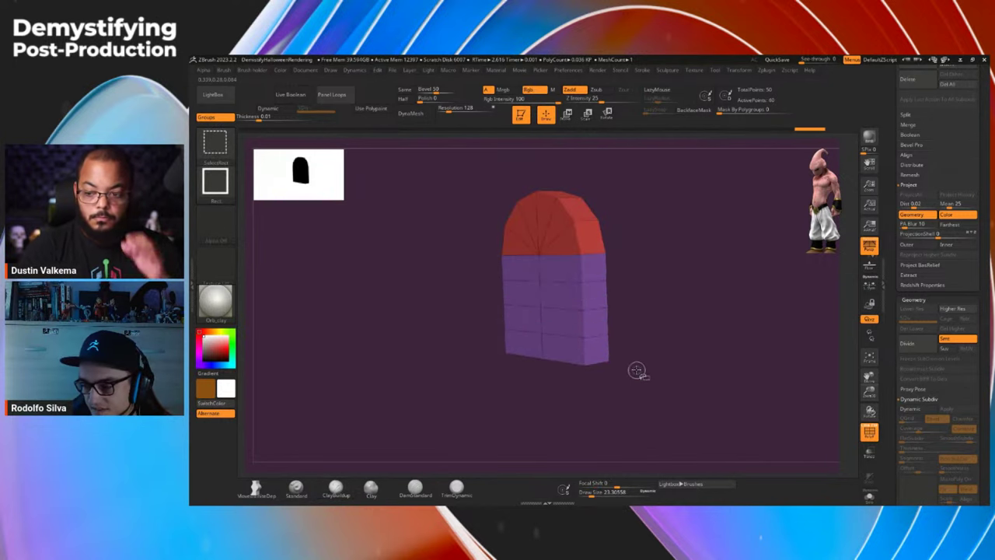
# - Demonstrate shrinking the visible part row by row and growing it back to the edge of the lower cap
pyautogui.moveTo(662, 344); pyautogui.dragTo(589, 297)
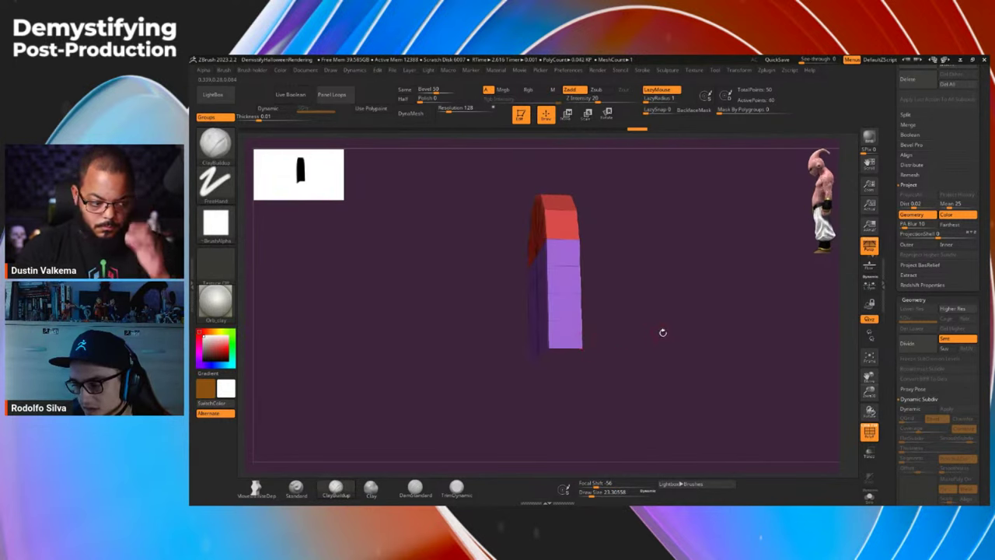
pyautogui.moveTo(662, 334); pyautogui.dragTo(681, 342)
pyautogui.hotkey('ctrl', 'shift')
pyautogui.hotkey('ctrl', 'shift', 's')
pyautogui.hotkey('ctrl', 'shift', 's')
pyautogui.hotkey('ctrl', 'shift', 's')
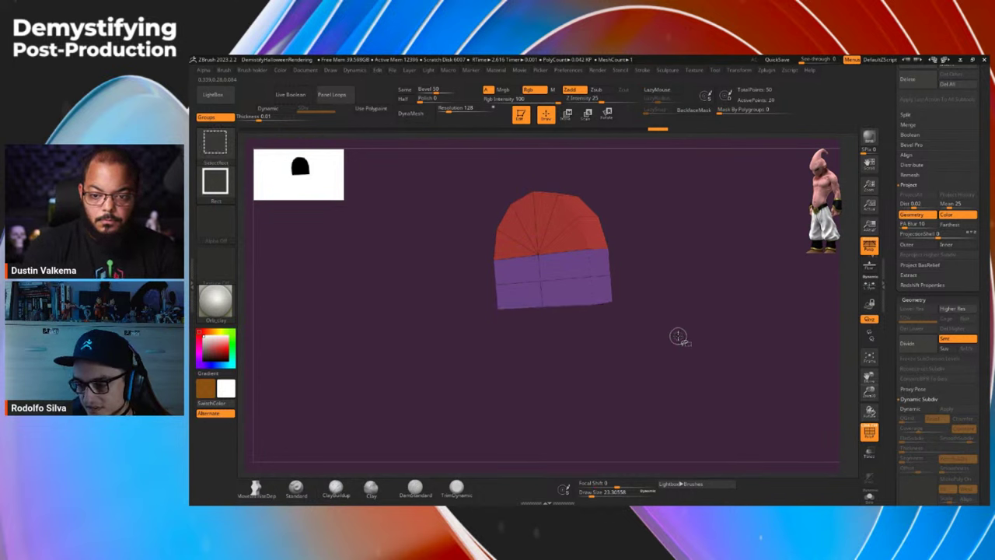
pyautogui.hotkey('ctrl', 'shift', 'x')
pyautogui.hotkey('ctrl', 'shift', 'x')
pyautogui.keyDown('ctrl'); pyautogui.keyDown('shift'); pyautogui.scroll(1, 677, 333); pyautogui.keyUp('shift'); pyautogui.keyUp('ctrl')
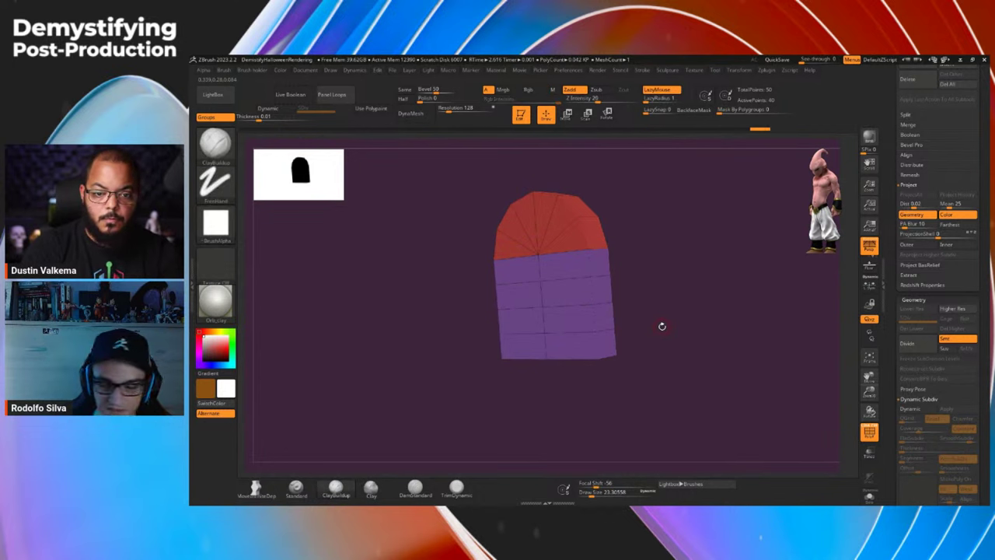
pyautogui.moveTo(661, 326); pyautogui.dragTo(670, 340)
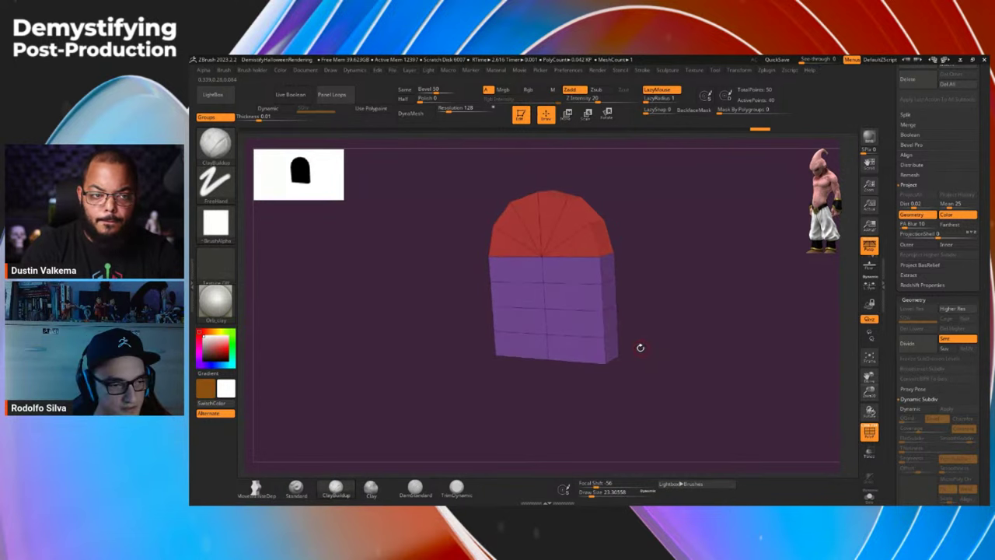
pyautogui.moveTo(674, 334); pyautogui.dragTo(626, 305)
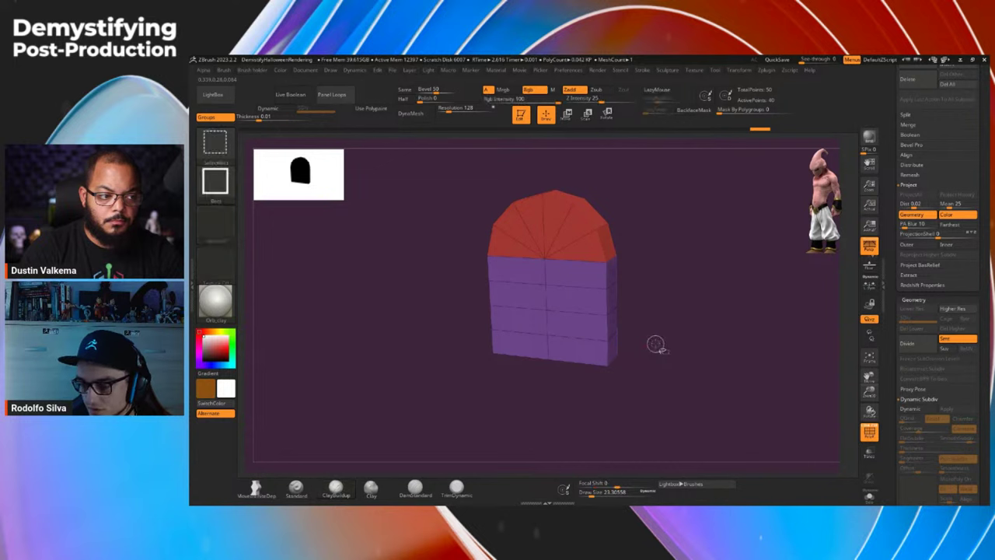
pyautogui.hotkey('ctrl', 'shift', 's')
pyautogui.hotkey('ctrl', 'shift', 's')
pyautogui.hotkey('ctrl', 'shift', 'x')
pyautogui.hotkey('ctrl', 'shift', 'x')
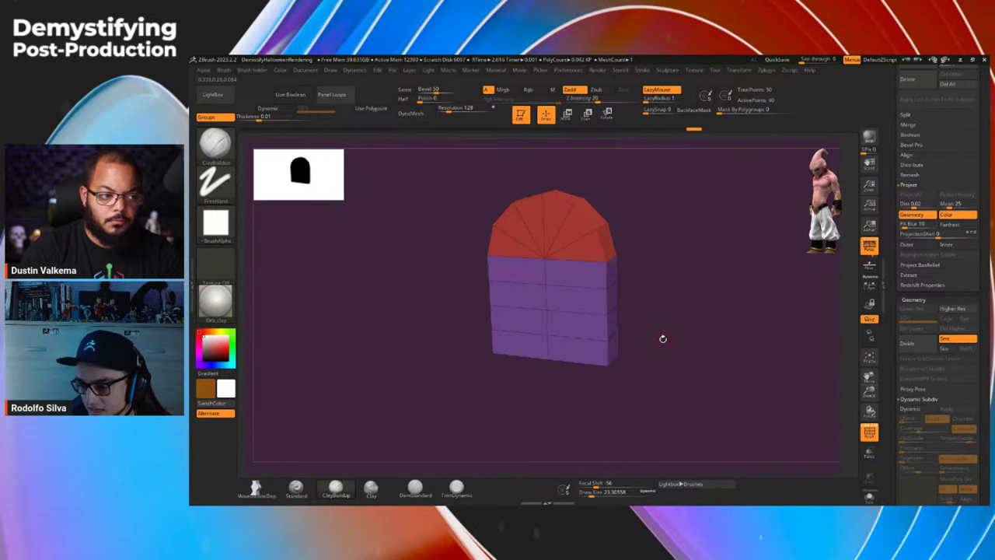
# - Delete the hidden lower cap and display the Modify Topology options for the remaining mesh
pyautogui.hotkey('ctrl', '2')
pyautogui.click(663, 155)
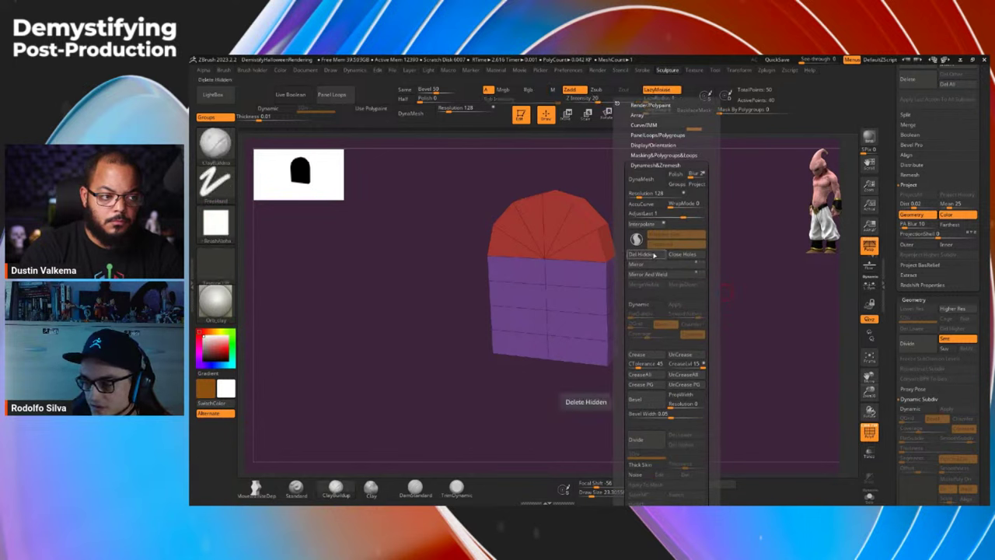
pyautogui.scroll(-3, 892, 285)
pyautogui.scroll(-10, 940, 374)
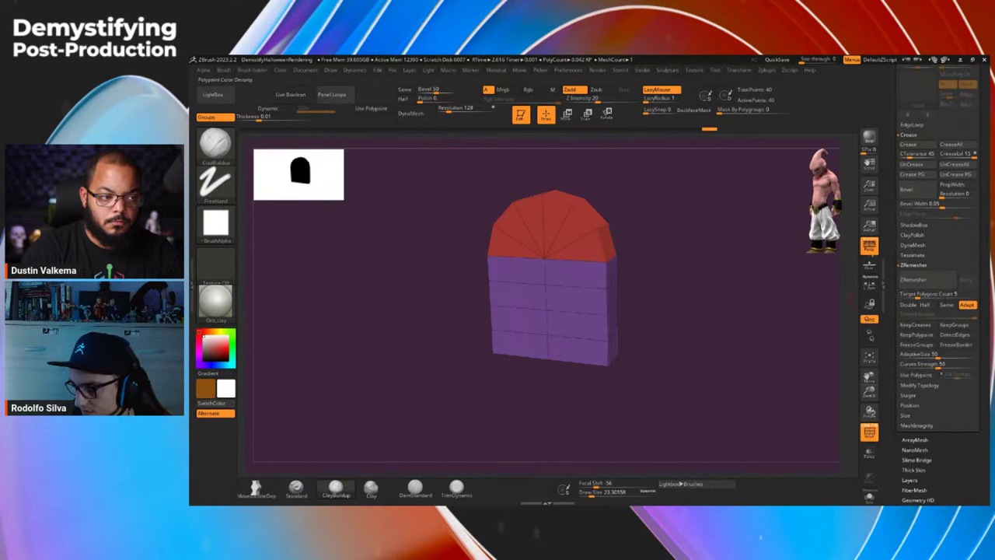
pyautogui.click(921, 385)
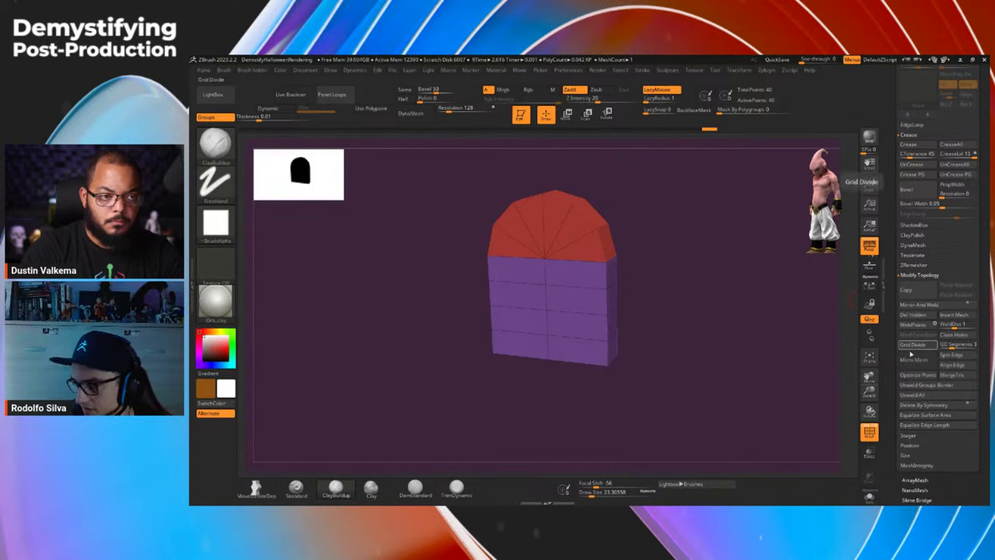
# - Close the open hole at the bottom of the arched mesh
pyautogui.moveTo(649, 353); pyautogui.dragTo(702, 345)
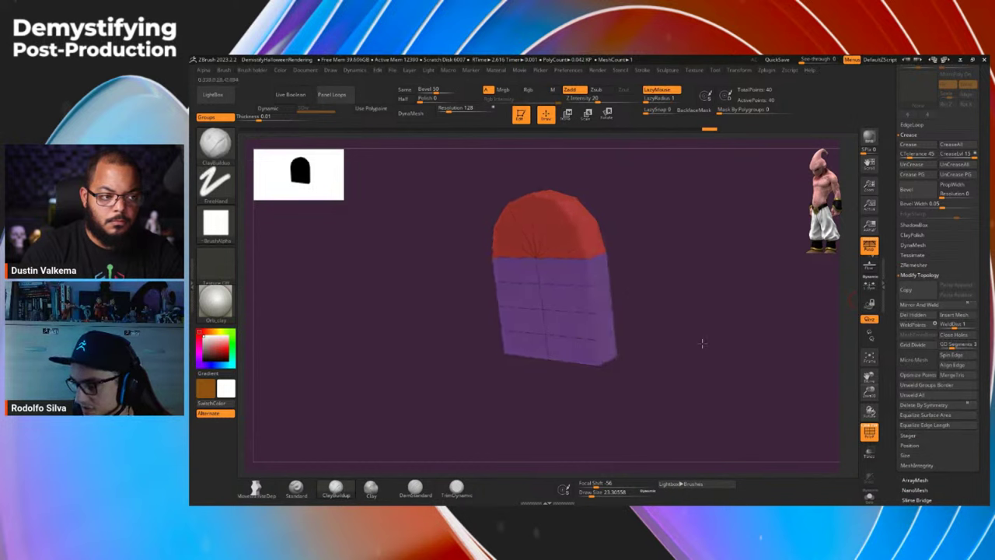
pyautogui.moveTo(639, 373); pyautogui.dragTo(677, 305)
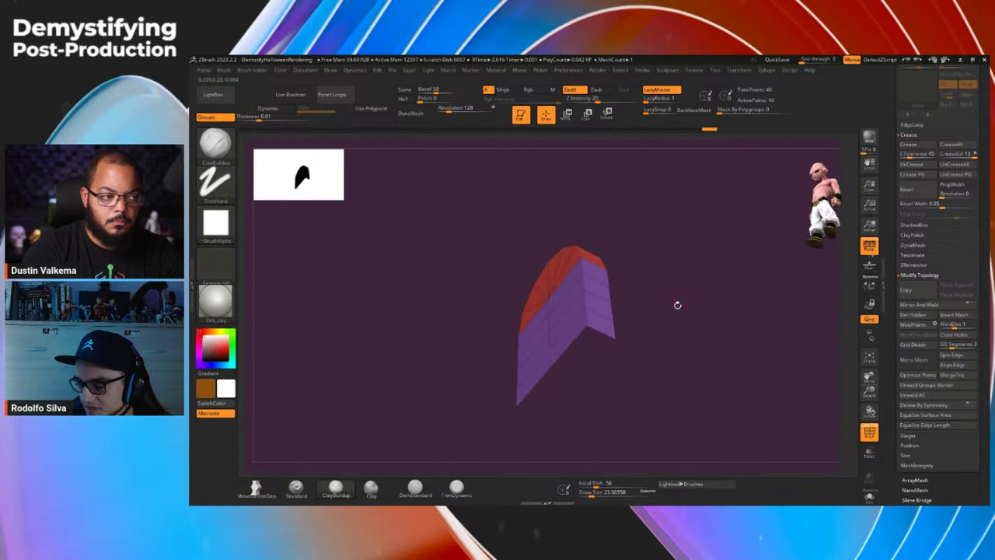
pyautogui.moveTo(667, 349); pyautogui.dragTo(668, 353)
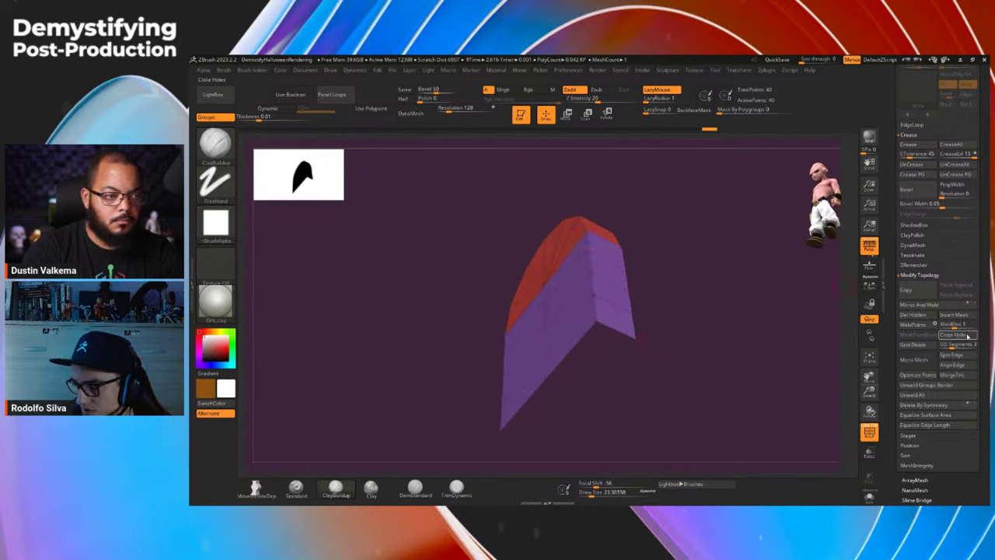
pyautogui.click(961, 336)
pyautogui.moveTo(698, 357); pyautogui.dragTo(656, 346)
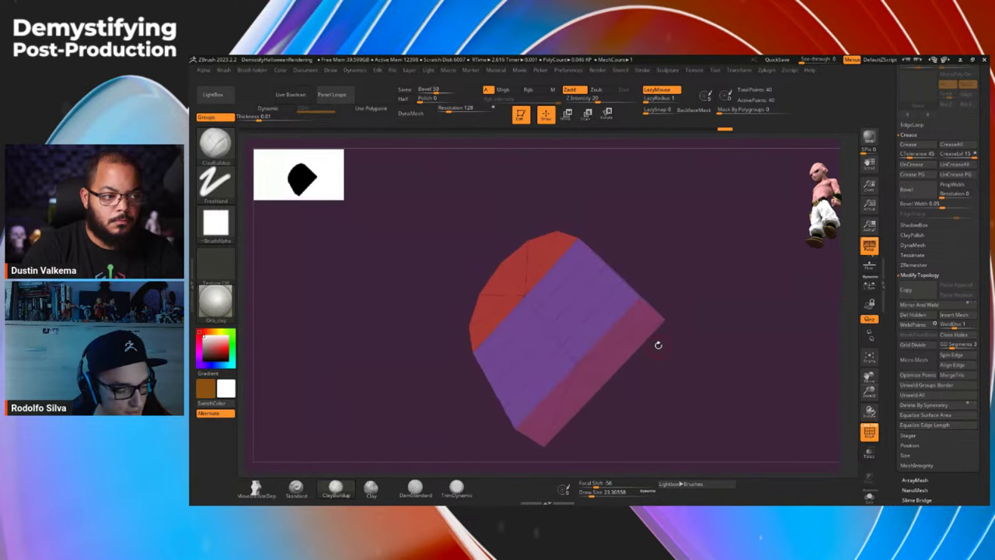
# - Switch to the ZModeler brush, set its edge action to Delete and remove the diagonal edges from the new bottom face
pyautogui.press('b')
pyautogui.press('z')
pyautogui.press('m')
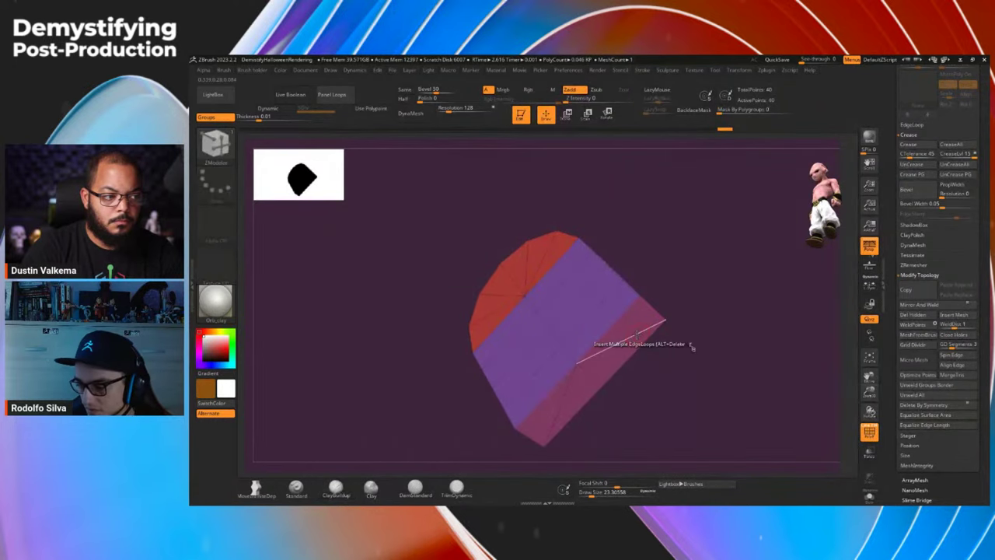
pyautogui.press('space')
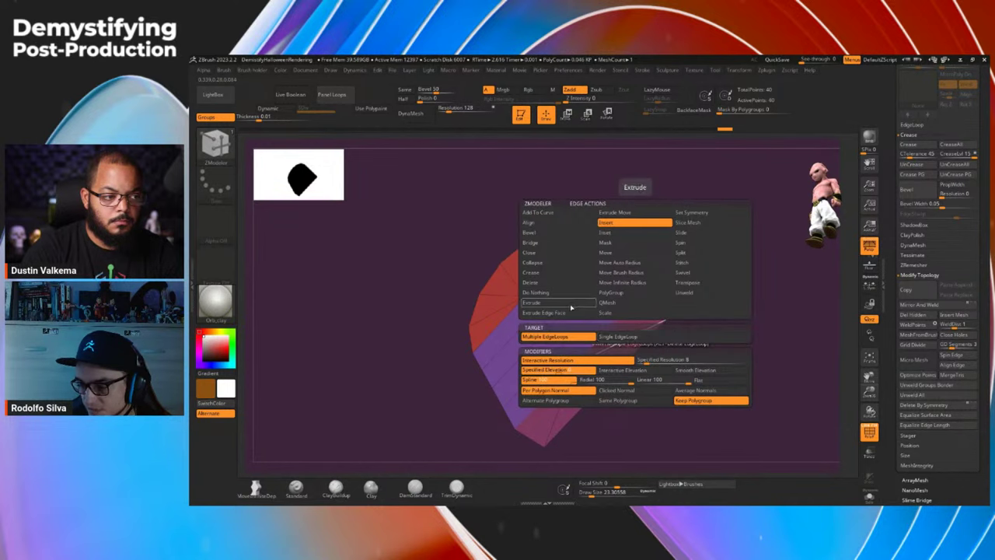
pyautogui.click(566, 285)
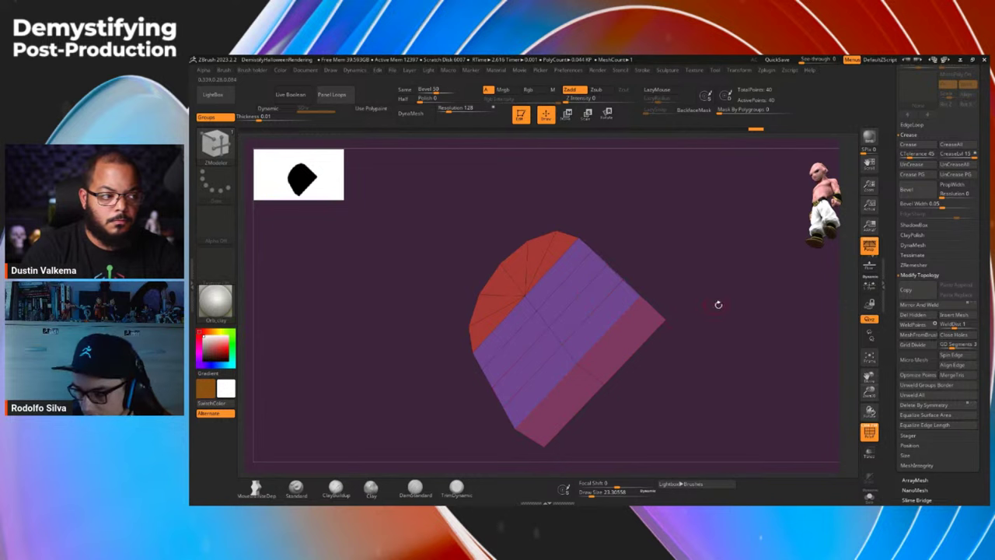
# - Turn on Dynamic Subdivision for the arched block and crease its hard edges
pyautogui.moveTo(714, 301); pyautogui.dragTo(684, 342)
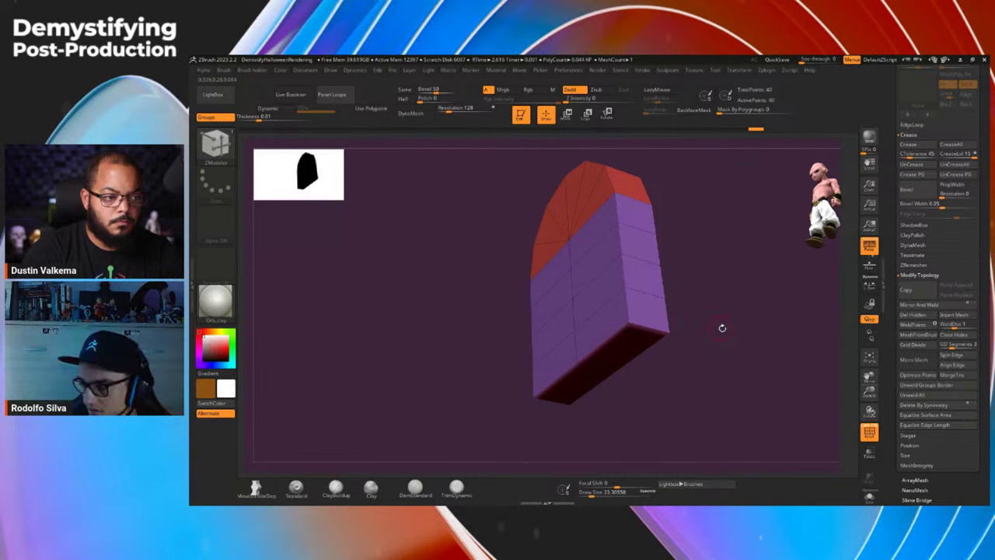
pyautogui.press('d')
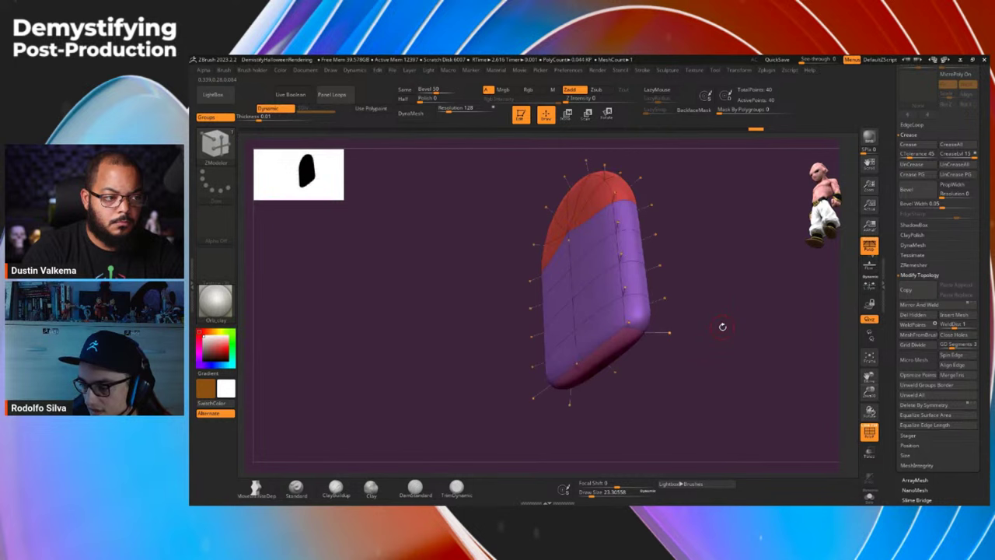
pyautogui.moveTo(891, 265); pyautogui.dragTo(891, 357)
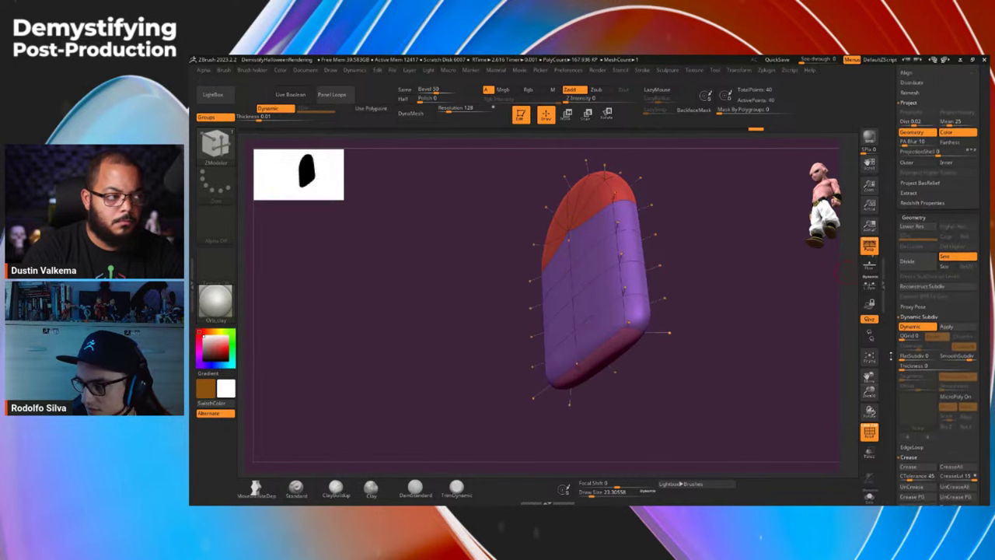
pyautogui.scroll(5, 891, 356)
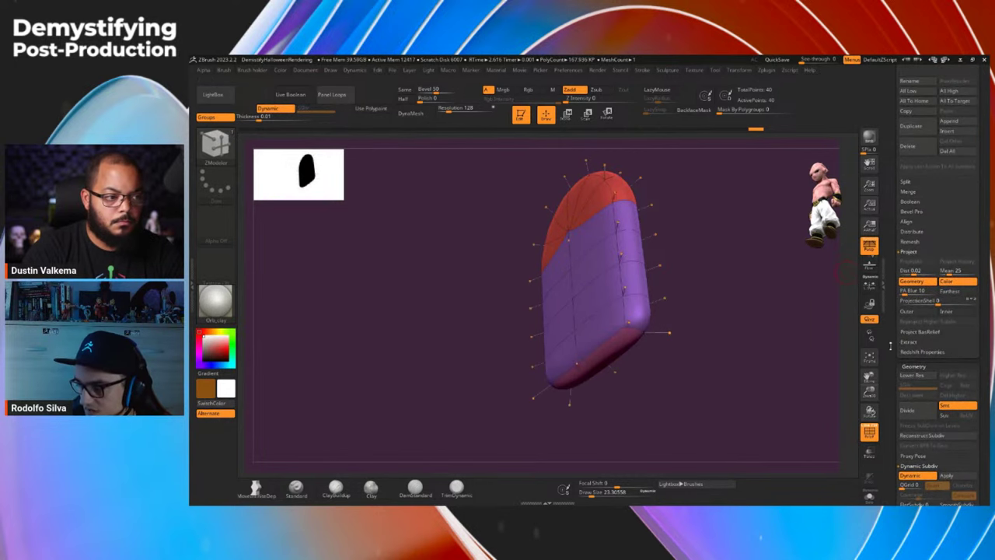
pyautogui.scroll(-7, 891, 346)
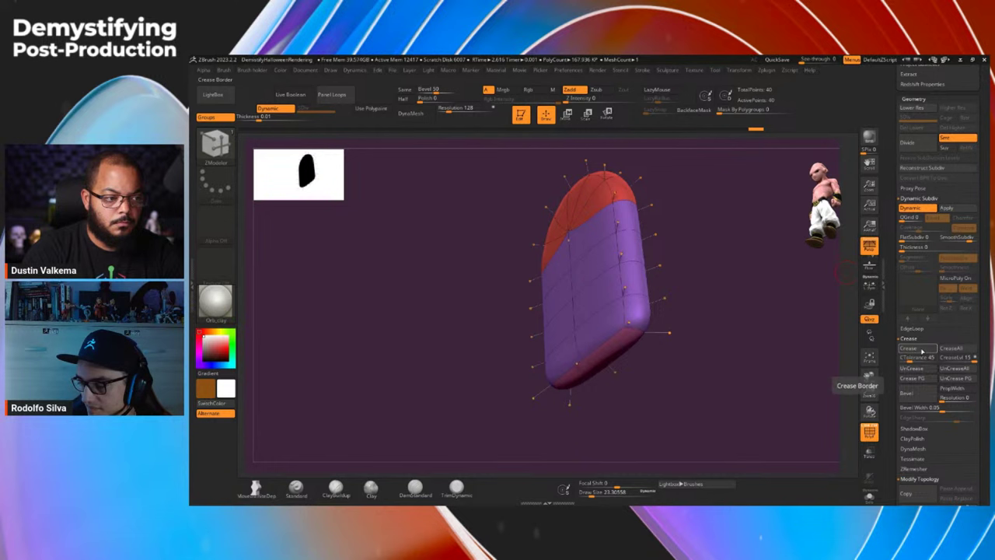
pyautogui.click(921, 350)
pyautogui.moveTo(761, 331); pyautogui.dragTo(725, 355)
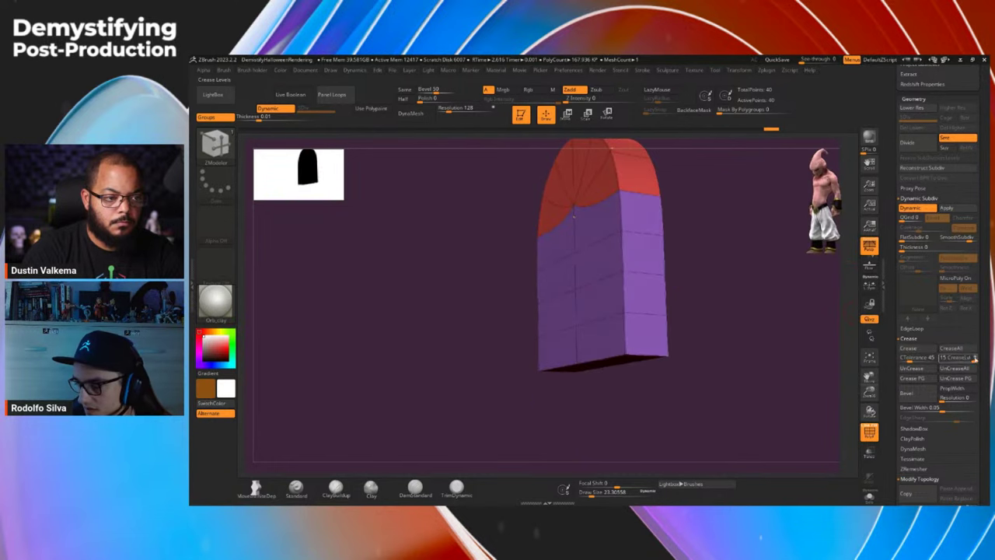
# - Set the crease level to 3, then hide the wireframe and adjust the smooth subdivision levels to inspect the softened edges
pyautogui.moveTo(974, 358); pyautogui.dragTo(975, 359)
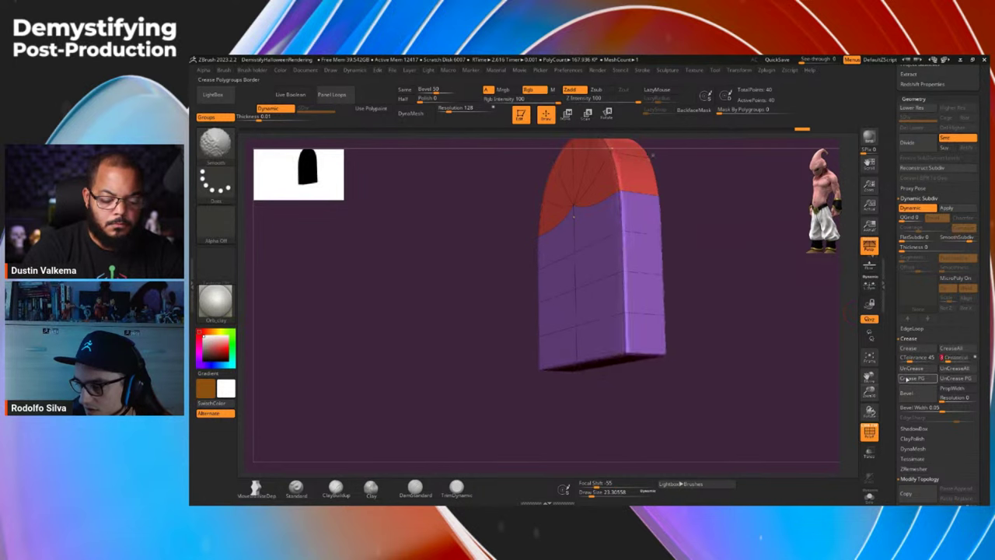
pyautogui.hotkey('shift', 'f')
pyautogui.moveTo(775, 360); pyautogui.dragTo(760, 383)
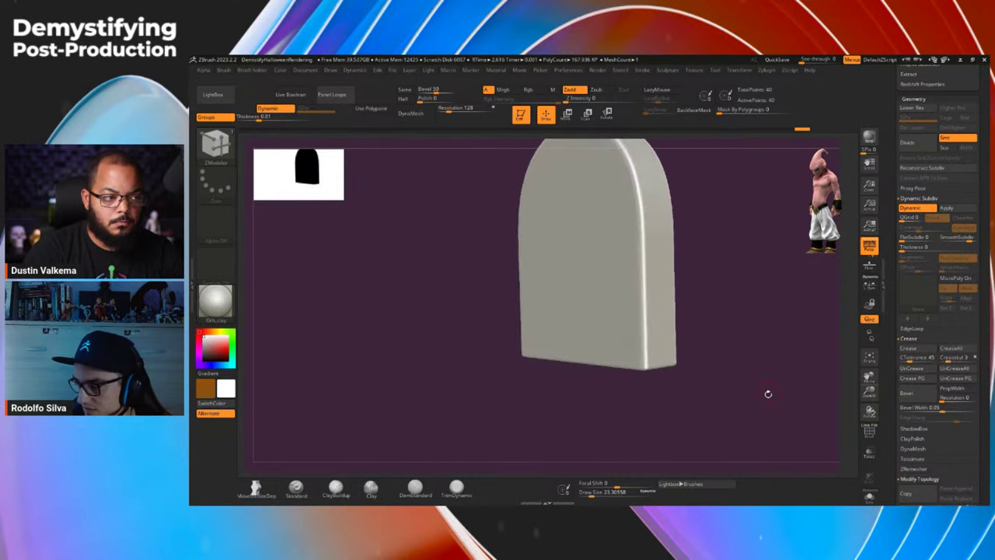
pyautogui.press('1')
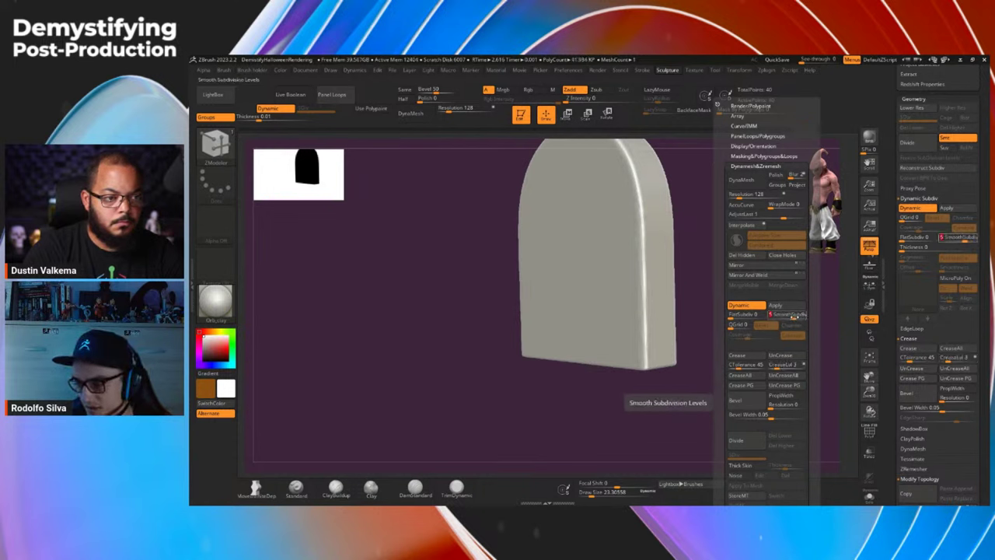
pyautogui.moveTo(791, 316); pyautogui.dragTo(674, 352)
pyautogui.press('shift')
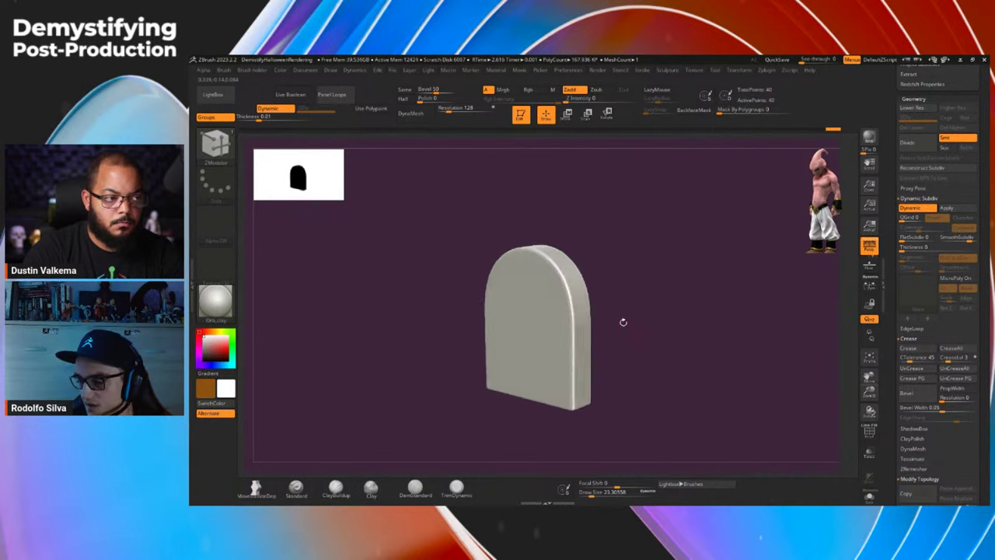
# - Rename the arched block's subtool to Top_high
pyautogui.moveTo(891, 182); pyautogui.dragTo(895, 292)
pyautogui.scroll(5, 902, 280)
pyautogui.moveTo(914, 232)
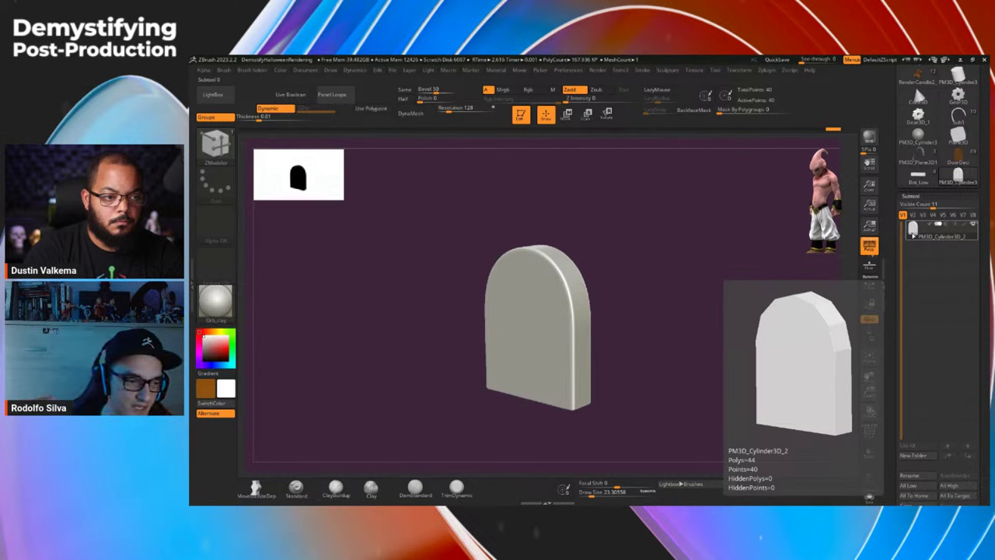
pyautogui.moveTo(894, 244); pyautogui.dragTo(895, 228)
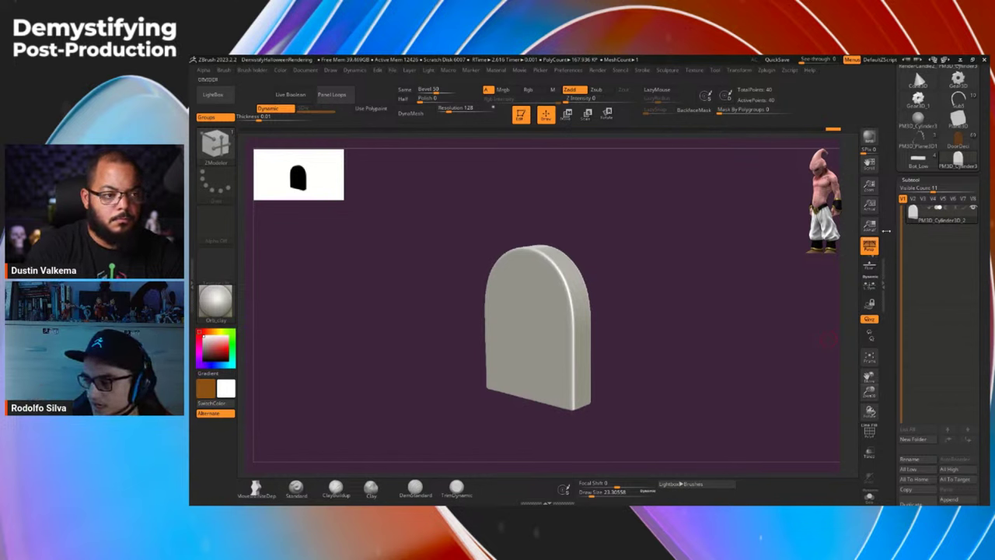
pyautogui.moveTo(888, 230); pyautogui.dragTo(890, 218)
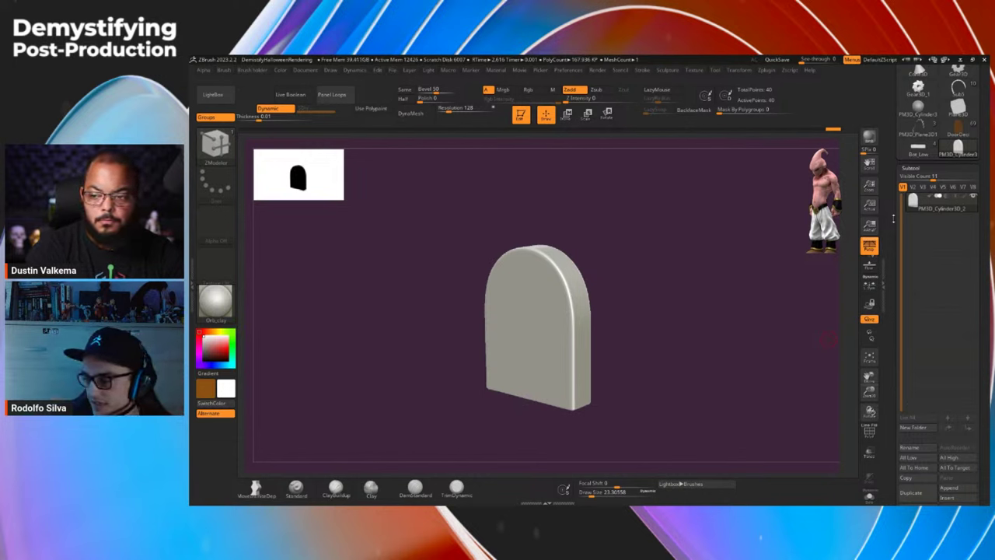
pyautogui.click(913, 451)
pyautogui.press('BackSpace')
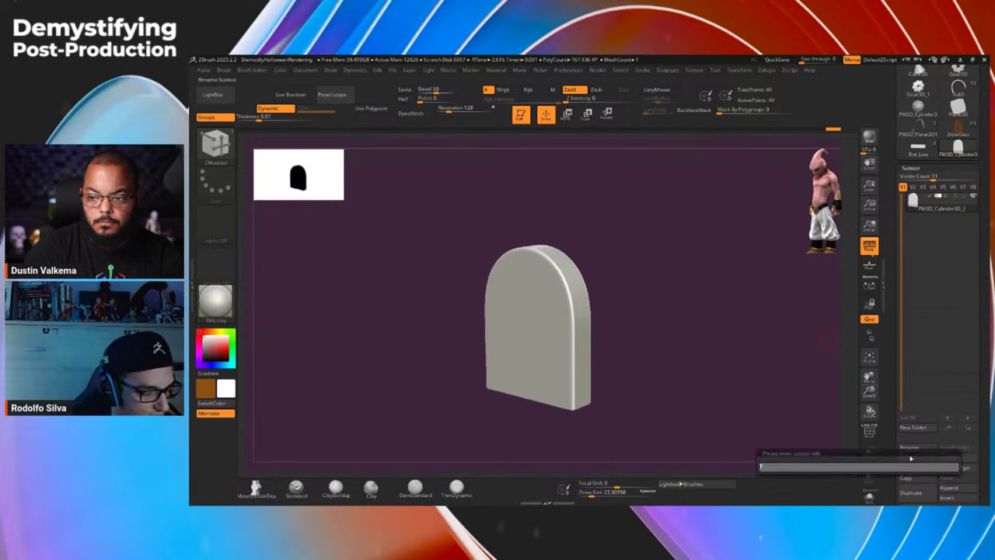
pyautogui.write('TopThigh')
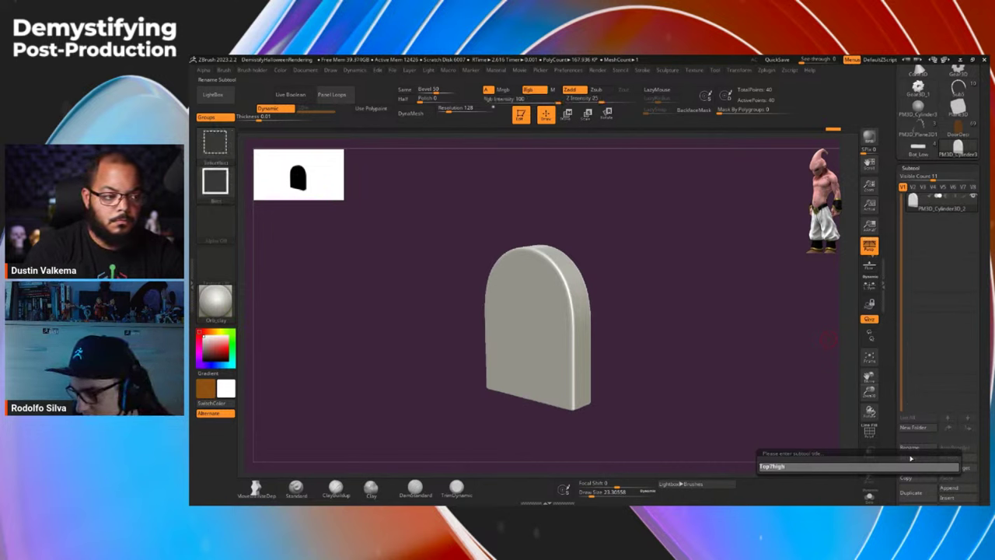
pyautogui.write('_')
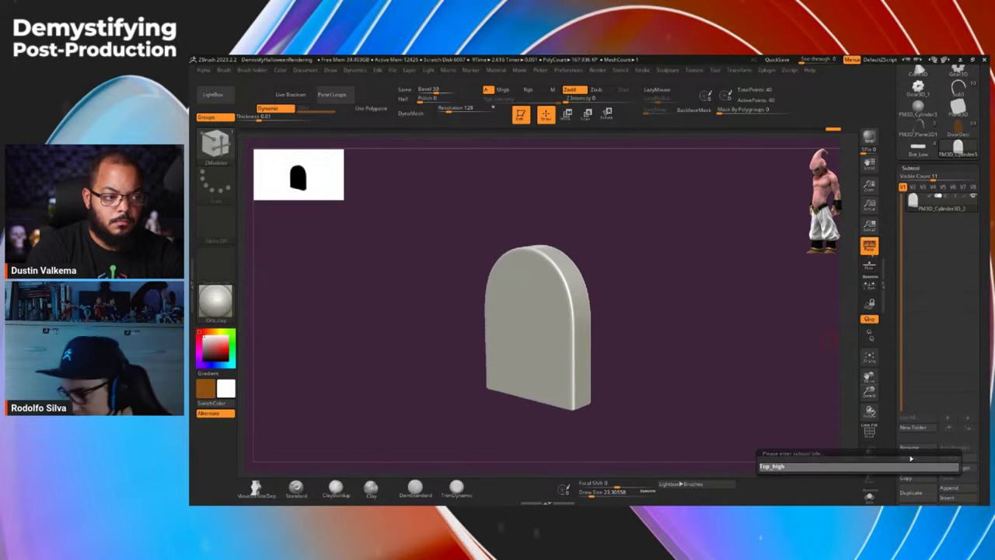
pyautogui.press('Return')
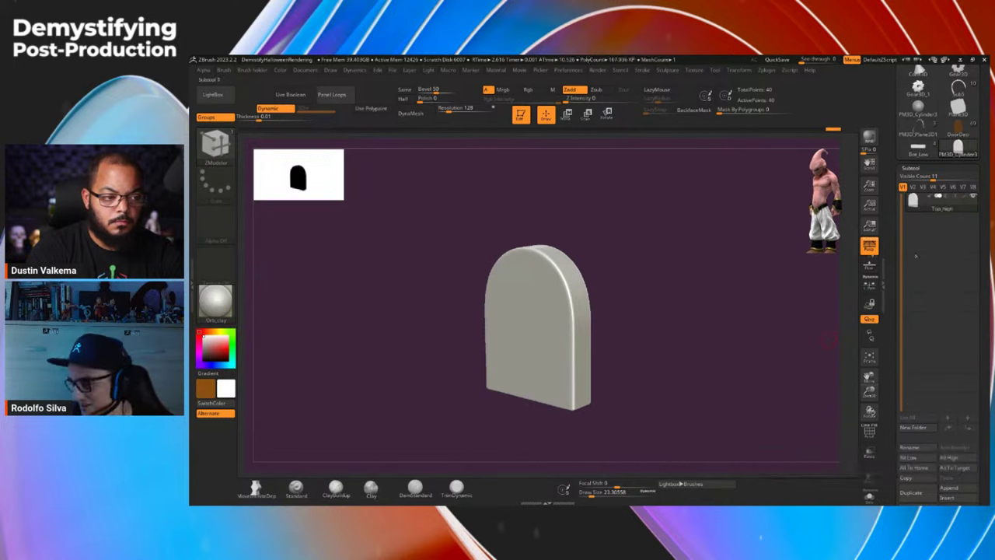
# - Duplicate the Top_high subtool and move the copy straight down by about 0.31
pyautogui.scroll(-3, 926, 334)
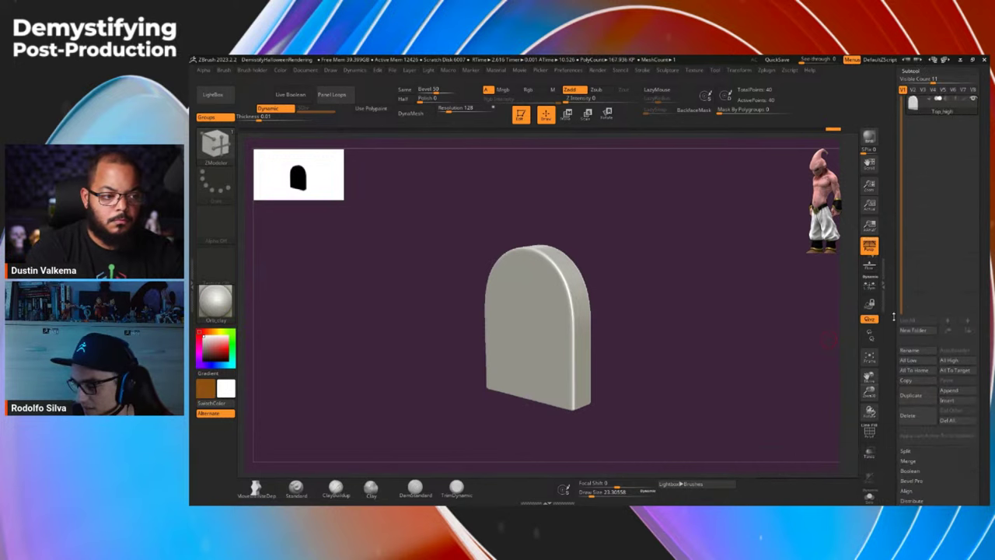
pyautogui.click(918, 395)
pyautogui.press('w')
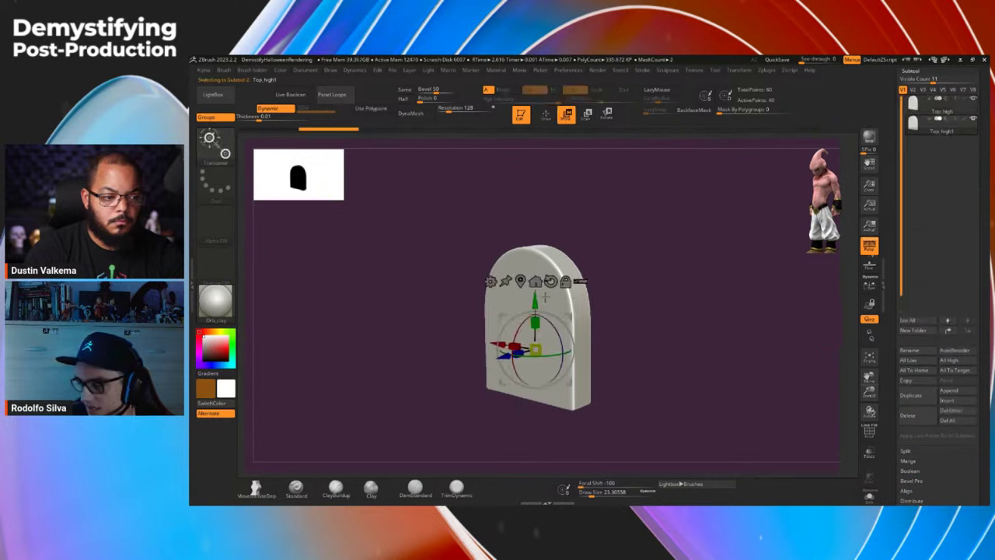
pyautogui.moveTo(546, 296); pyautogui.dragTo(539, 355)
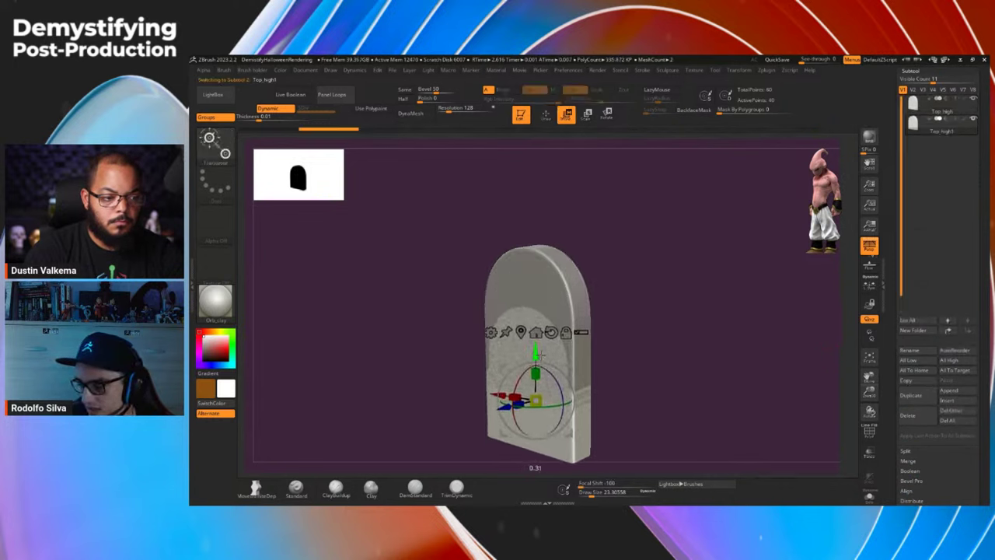
# - Replace the lowered copy with a cube primitive and display it with its wireframe on and Dynamic Subdivision off
pyautogui.click(490, 332)
pyautogui.click(597, 374)
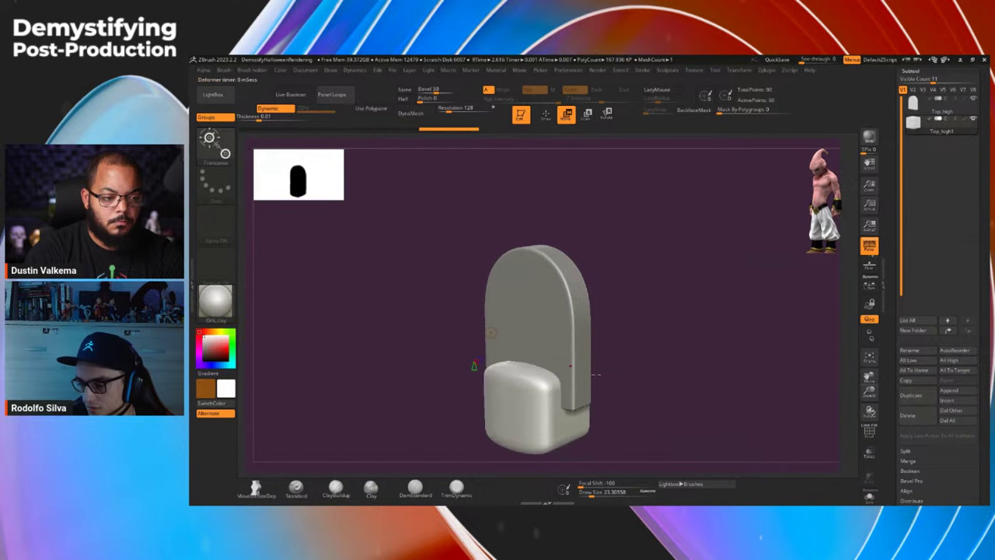
pyautogui.hotkey('shift', 'f')
pyautogui.hotkey('shift', 'd')
pyautogui.moveTo(615, 394)
pyautogui.mouseDown()
pyautogui.moveTo(602, 405)
pyautogui.moveTo(611, 407)
pyautogui.mouseUp()
# - Scale the cube into a low, wide base that extends past the tombstone's bottom on all sides
pyautogui.press('w')
pyautogui.press('q')
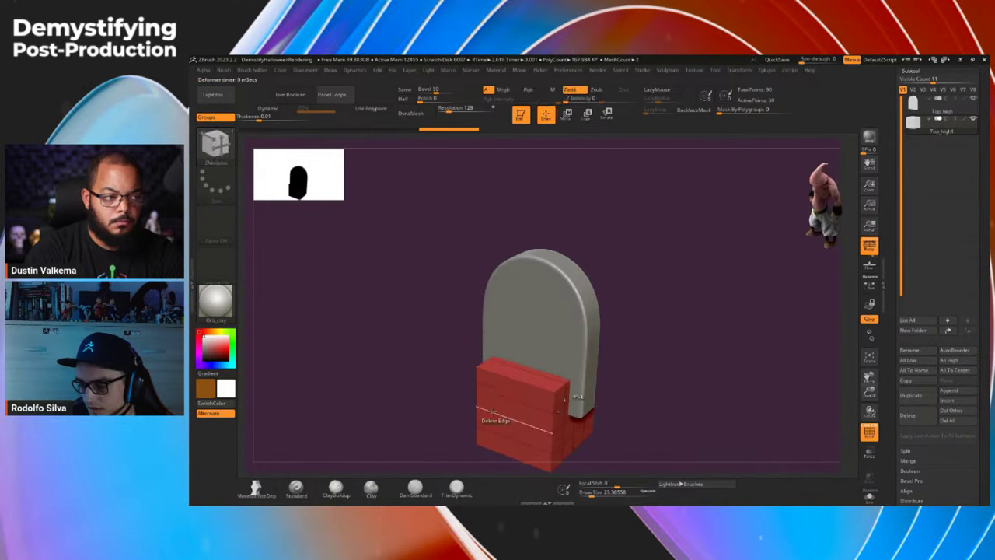
pyautogui.press('w')
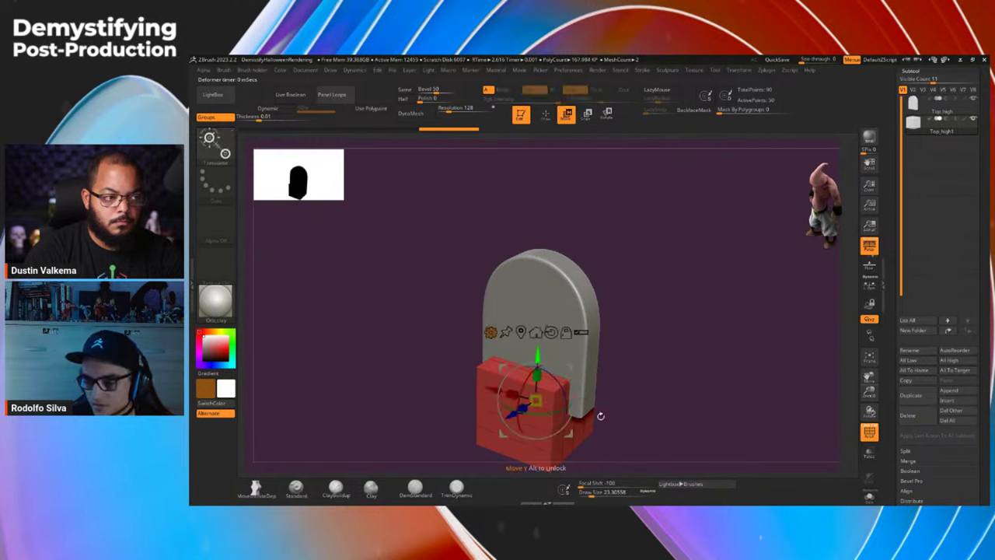
pyautogui.moveTo(537, 375); pyautogui.dragTo(515, 398)
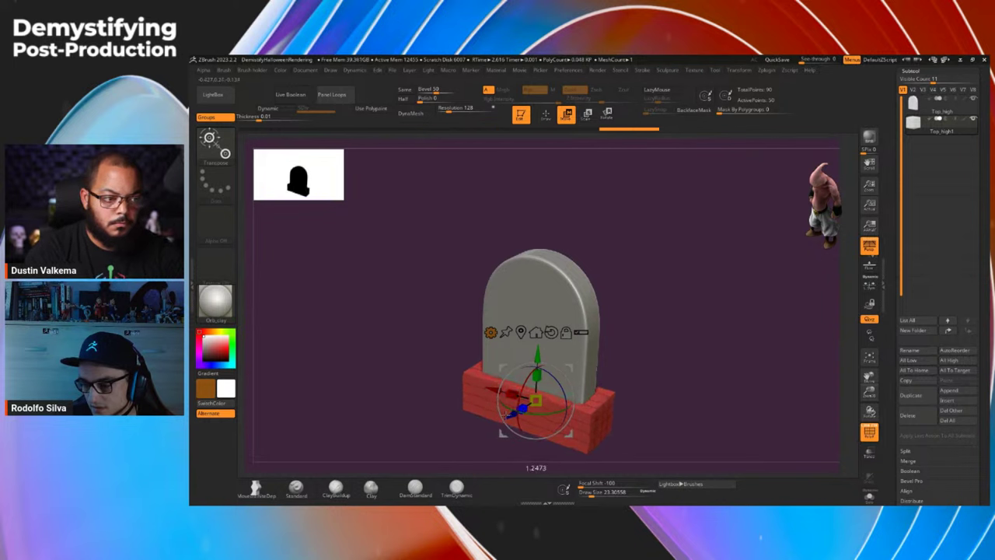
# - Remove the vertical edge loops from the base and set the ZModeler edge action to Insert with Multiple EdgeLoops and Keep Polygroup
pyautogui.moveTo(660, 420)
pyautogui.mouseDown(button='right')
pyautogui.moveTo(603, 418)
pyautogui.moveTo(571, 347)
pyautogui.moveTo(581, 366)
pyautogui.mouseUp(button='right')
pyautogui.press('q')
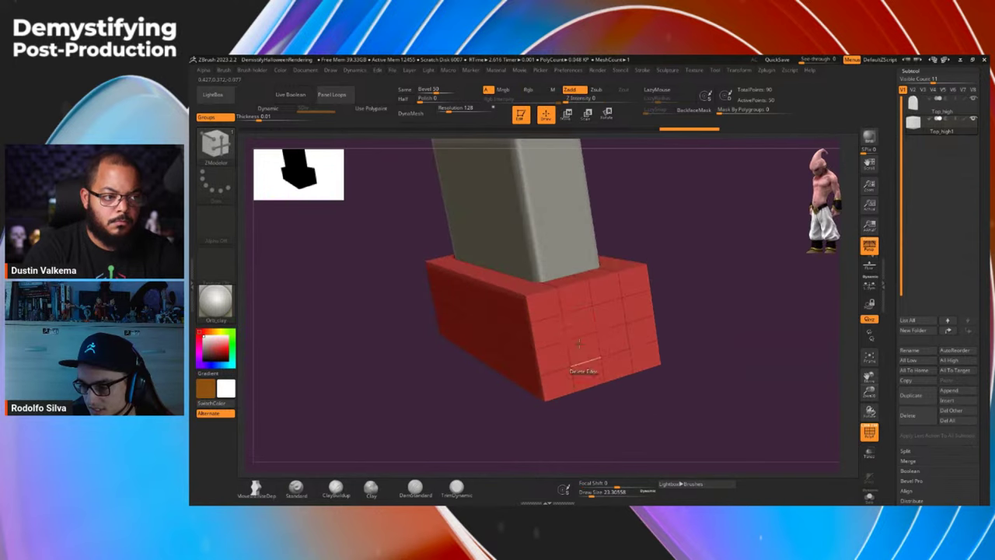
pyautogui.press('space')
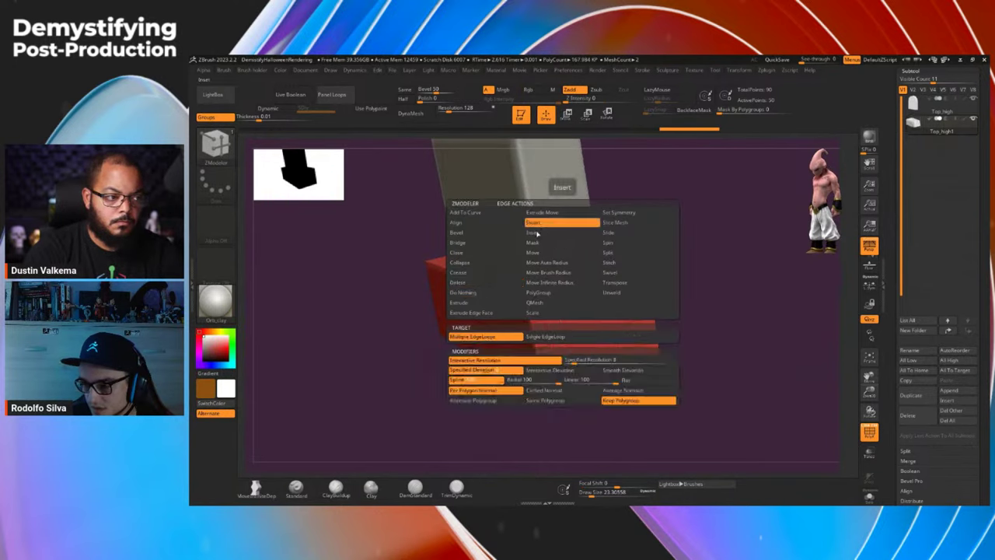
pyautogui.click(545, 336)
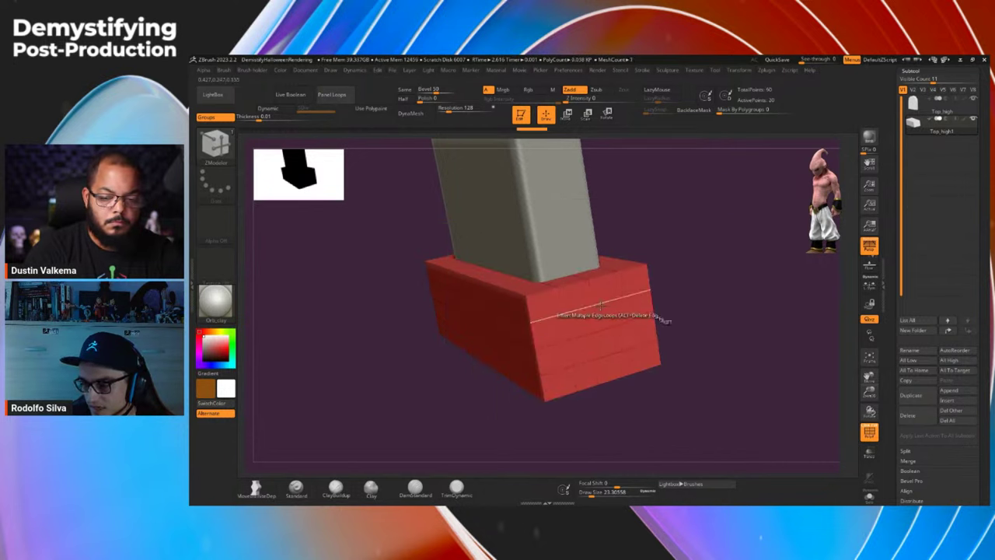
pyautogui.press('space')
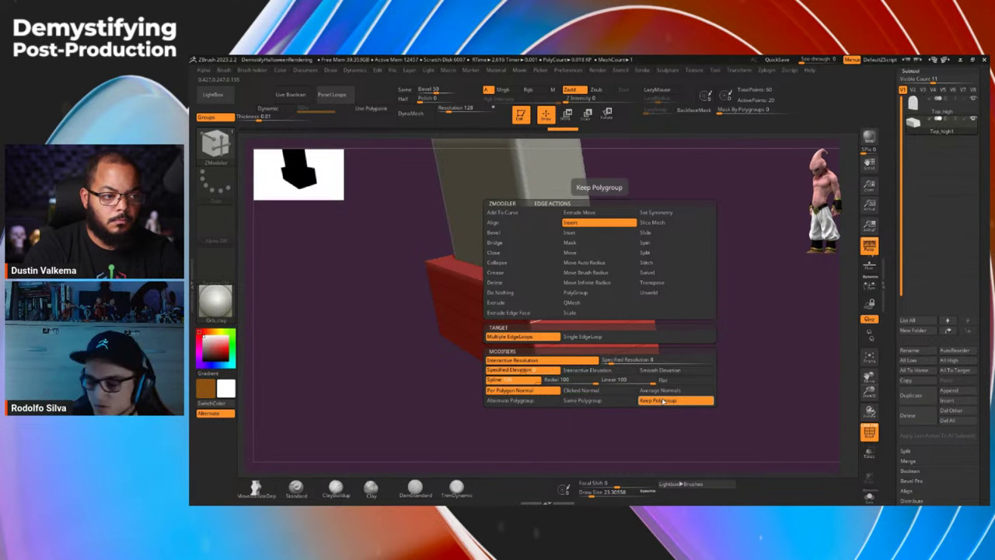
pyautogui.click(709, 402)
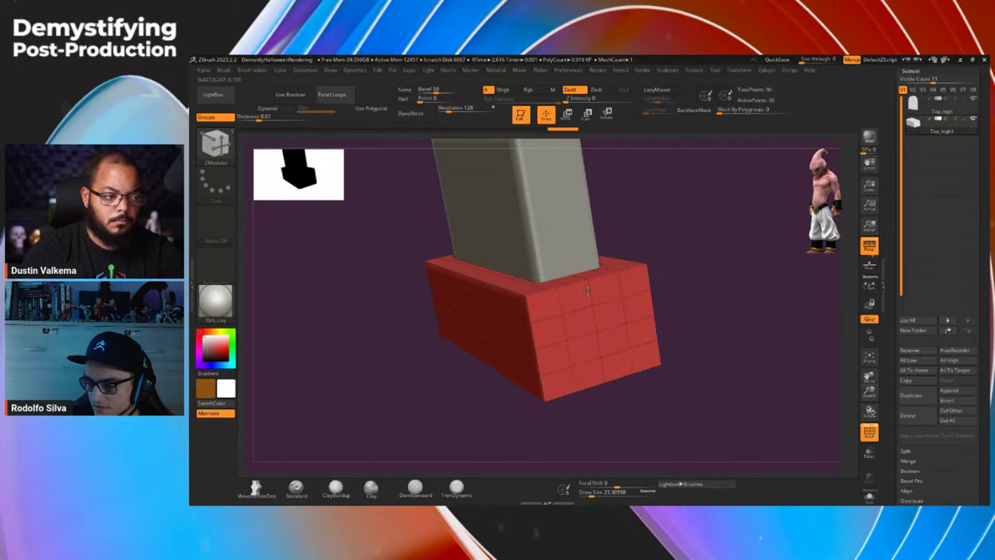
# - Insert evenly spaced edge loops across the end and the long sides of the base to form roughly square polygons
pyautogui.moveTo(587, 290); pyautogui.dragTo(592, 303)
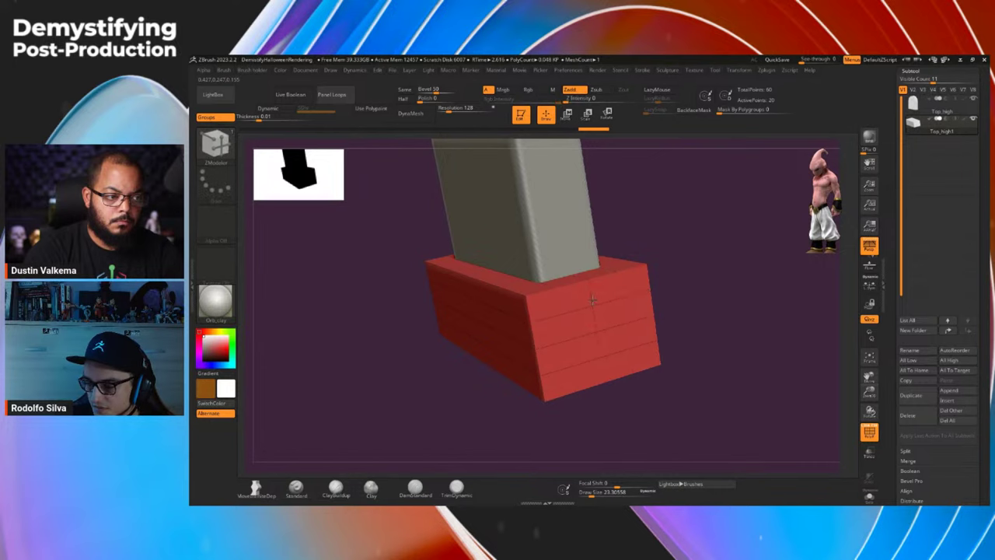
pyautogui.moveTo(594, 292); pyautogui.dragTo(598, 290, button='right')
pyautogui.moveTo(622, 328); pyautogui.dragTo(589, 333, button='right')
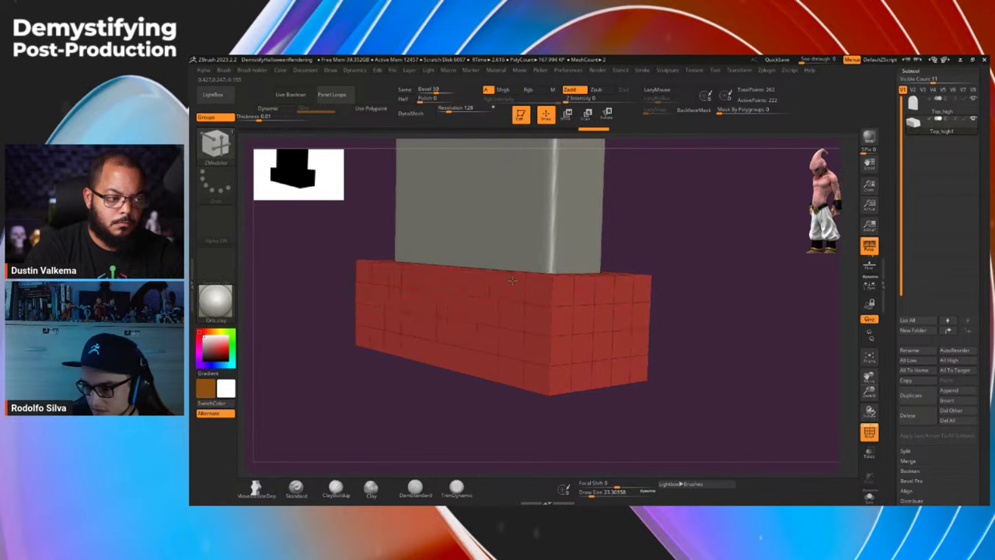
pyautogui.moveTo(513, 281); pyautogui.dragTo(517, 301, button='right')
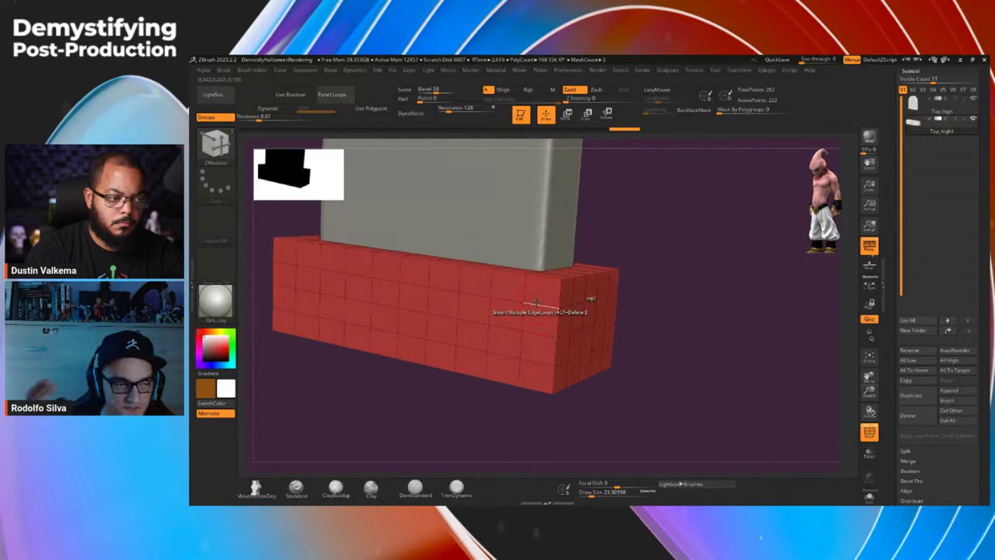
pyautogui.moveTo(536, 302); pyautogui.dragTo(589, 306, button='right')
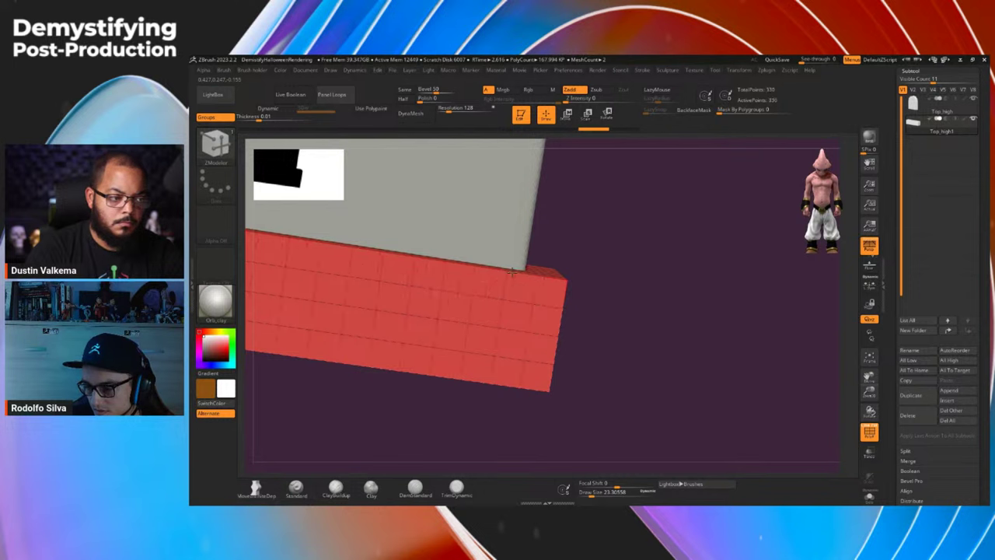
# - Turn on Dynamic Subdivision for the base, crease its edges and adjust the crease level until the edges are softly rounded
pyautogui.moveTo(529, 326); pyautogui.dragTo(644, 295, button='right')
pyautogui.press('d')
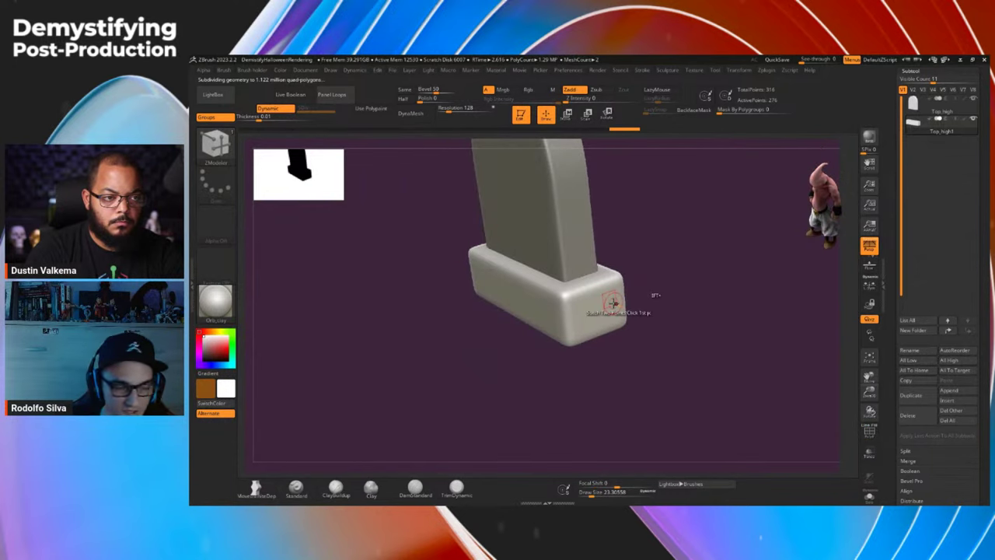
pyautogui.hotkey('ctrl', '2')
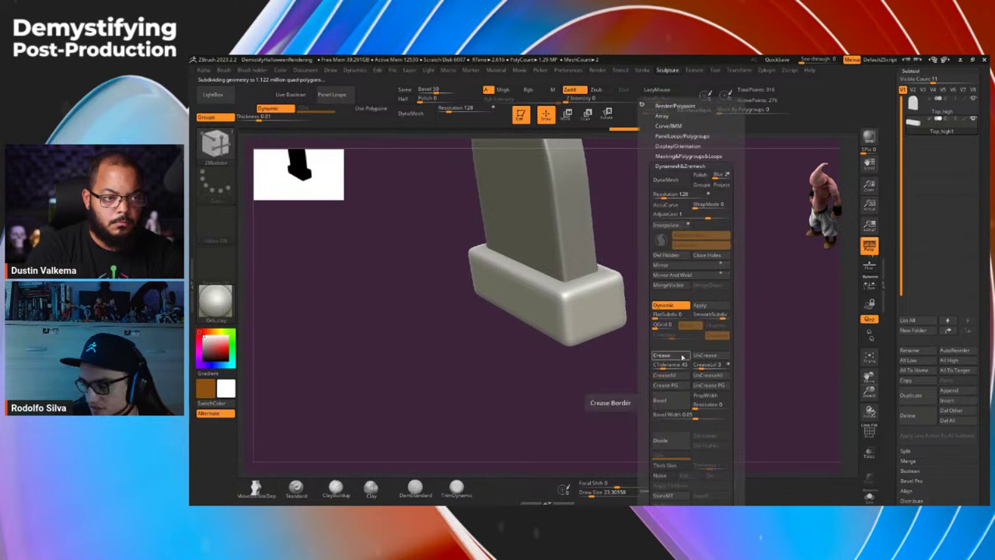
pyautogui.click(682, 356)
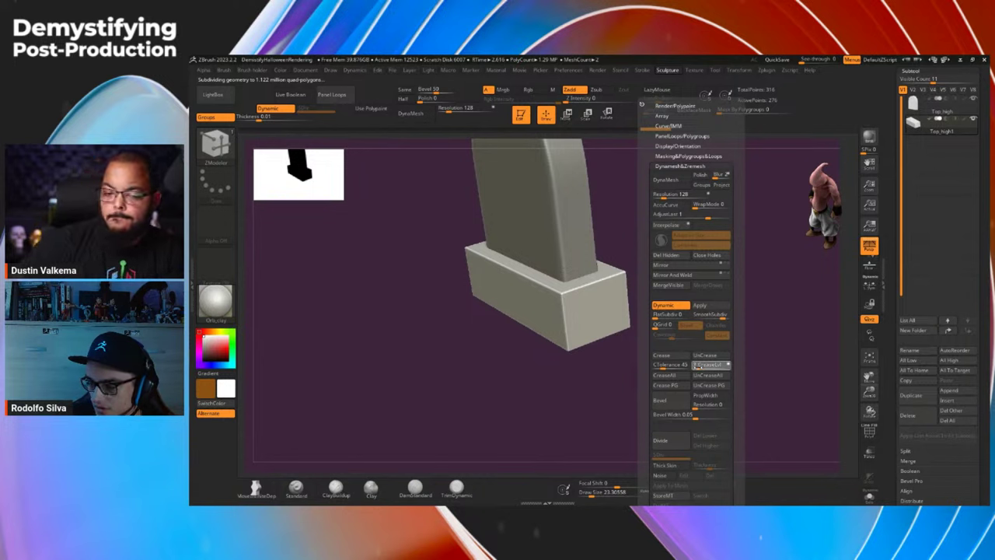
pyautogui.moveTo(697, 366); pyautogui.dragTo(699, 366)
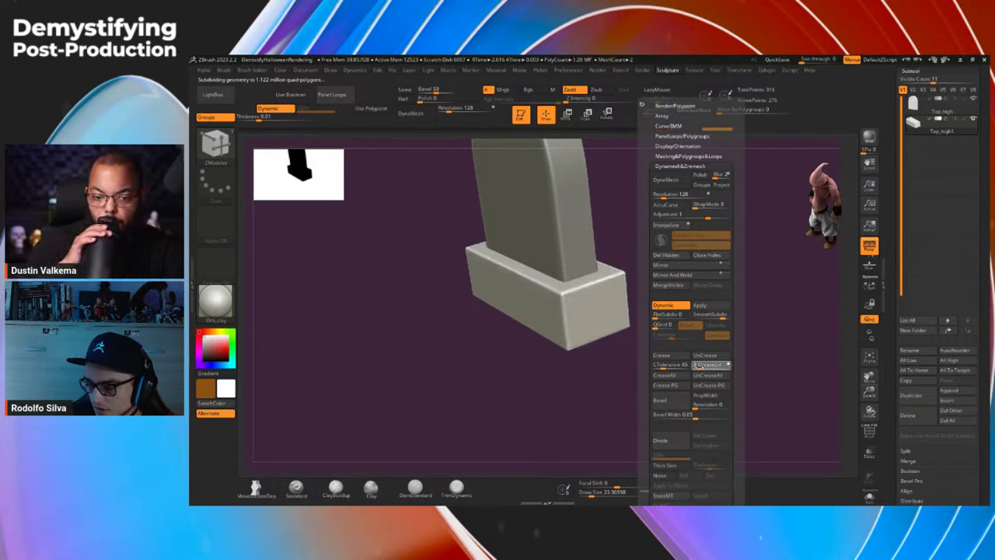
pyautogui.moveTo(631, 376); pyautogui.dragTo(673, 290)
pyautogui.keyDown('ctrl'); pyautogui.moveTo(611, 299); pyautogui.dragTo(601, 233, button='right'); pyautogui.keyUp('ctrl')
pyautogui.keyDown('alt'); pyautogui.moveTo(660, 265); pyautogui.dragTo(614, 314, button='right'); pyautogui.keyUp('alt')
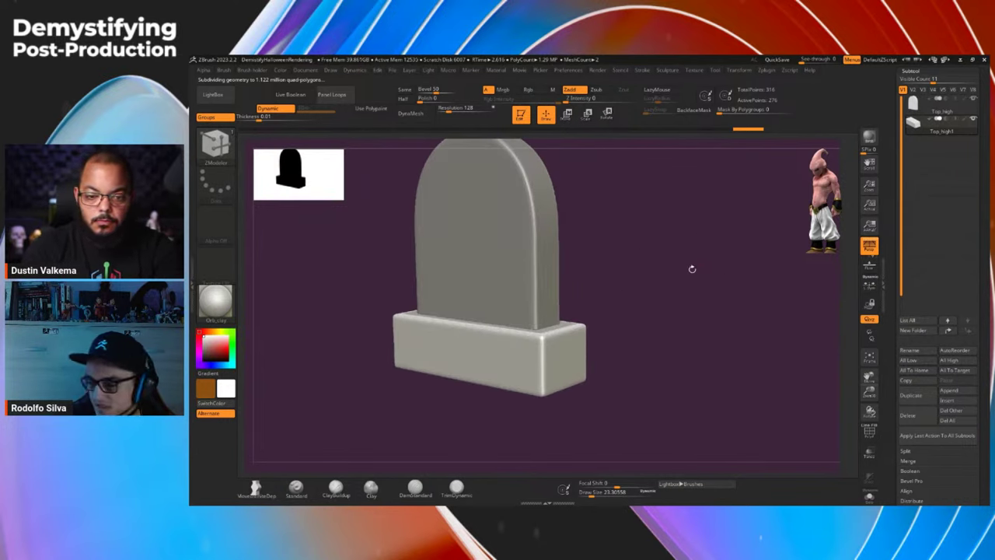
# - Raise the tombstone slab slightly along its vertical axis so it rests on the base
pyautogui.press('w')
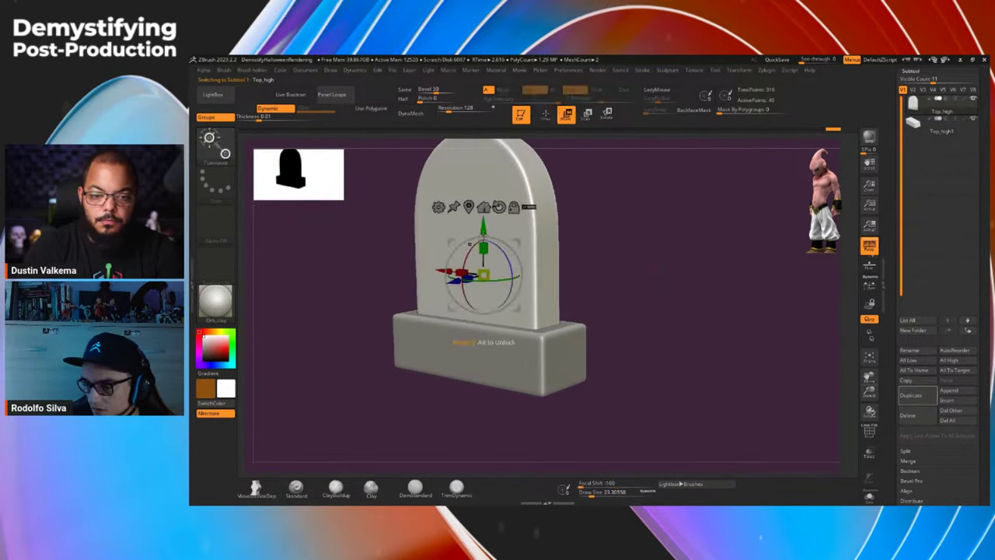
pyautogui.moveTo(485, 229); pyautogui.dragTo(497, 209)
pyautogui.keyDown('alt'); pyautogui.moveTo(585, 236); pyautogui.dragTo(647, 301); pyautogui.keyUp('alt')
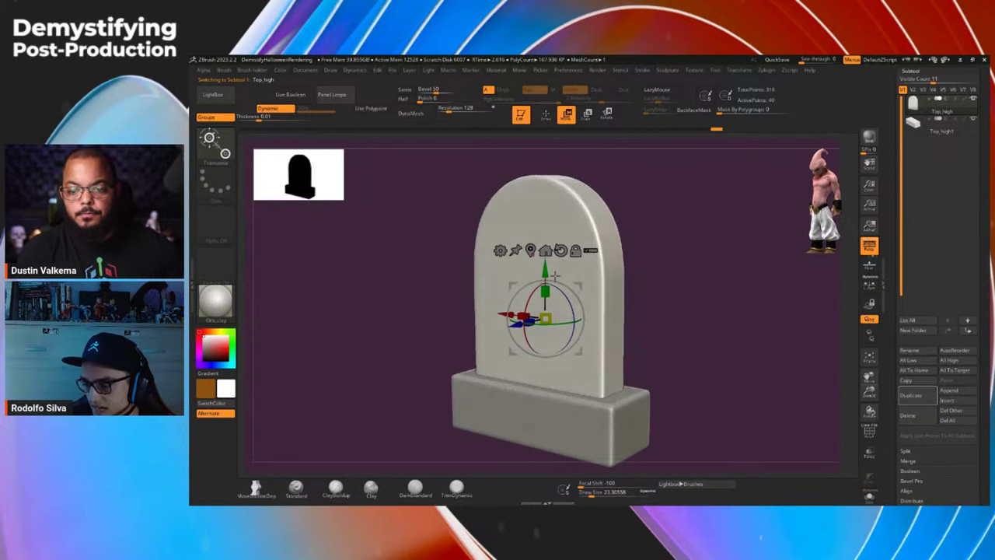
pyautogui.moveTo(555, 276); pyautogui.dragTo(613, 346)
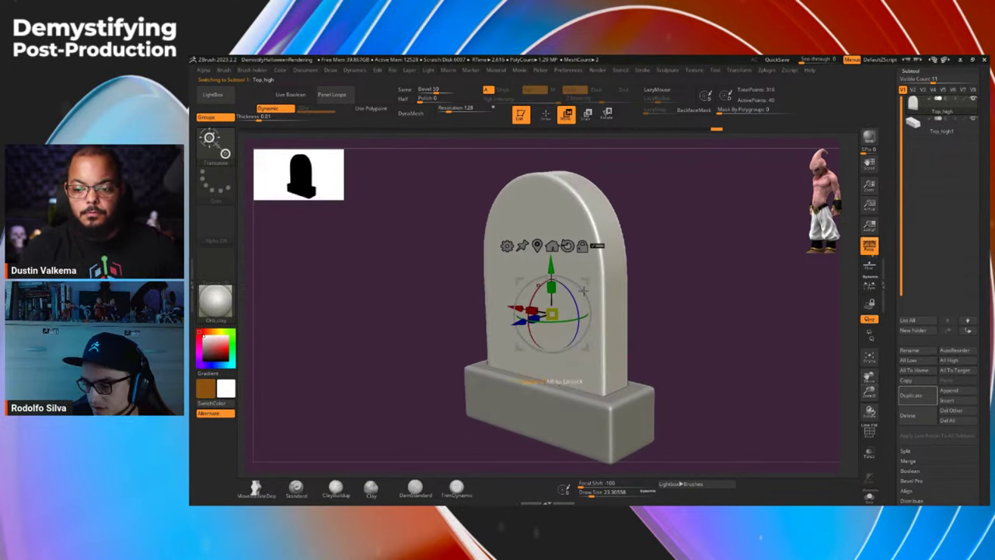
pyautogui.moveTo(728, 356)
pyautogui.keyDown('alt'); pyautogui.mouseDown()
pyautogui.moveTo(651, 315)
pyautogui.moveTo(660, 288)
pyautogui.mouseUp(); pyautogui.keyUp('alt')
pyautogui.press('q')
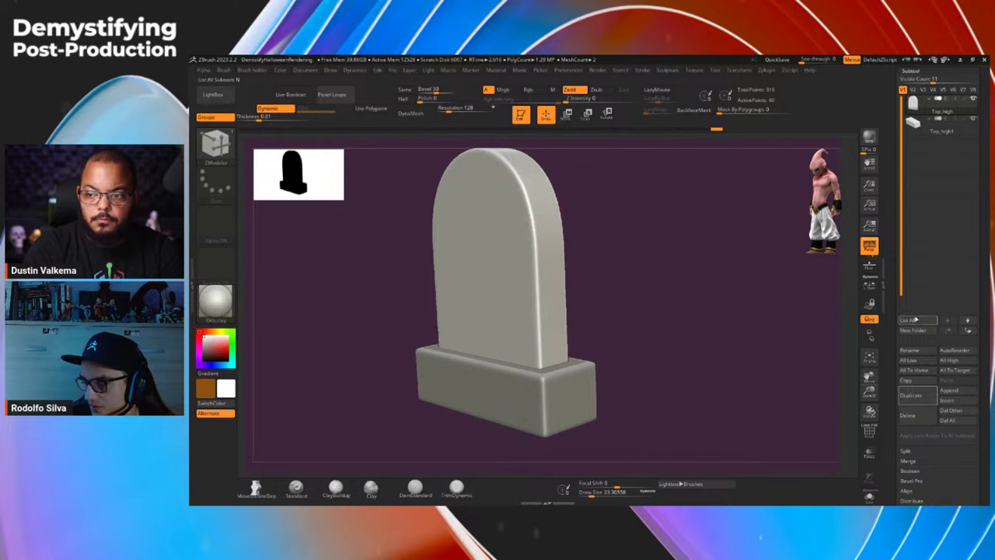
# - Convert the Dynamic Subdivision of the slab and the base into real subdivision levels
pyautogui.moveTo(891, 325); pyautogui.dragTo(887, 229)
pyautogui.scroll(-3, 886, 227)
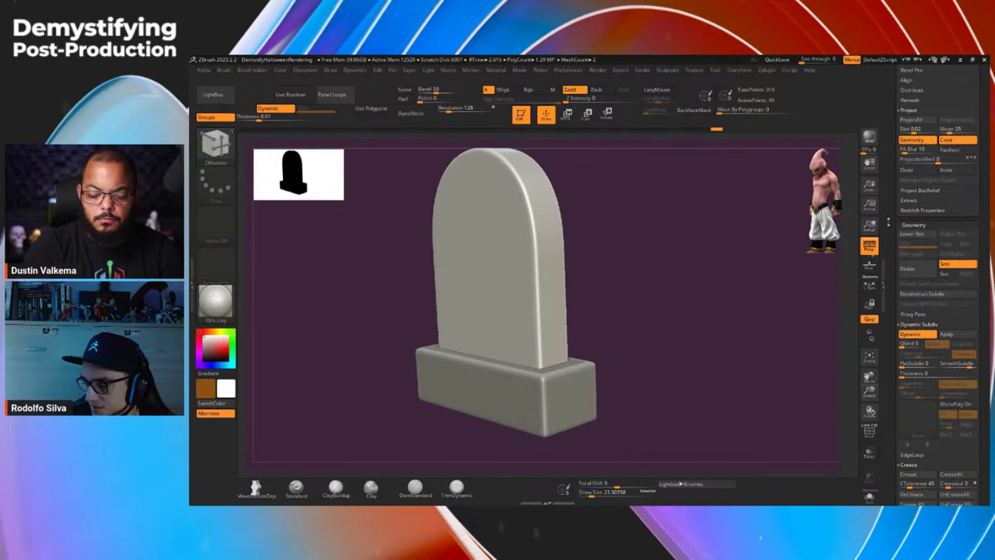
pyautogui.click(960, 335)
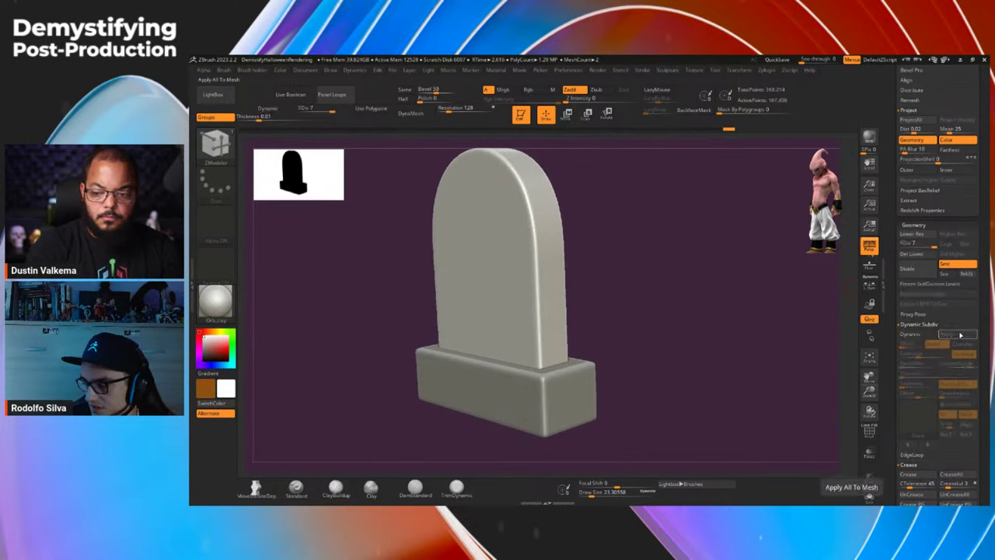
pyautogui.click(916, 255)
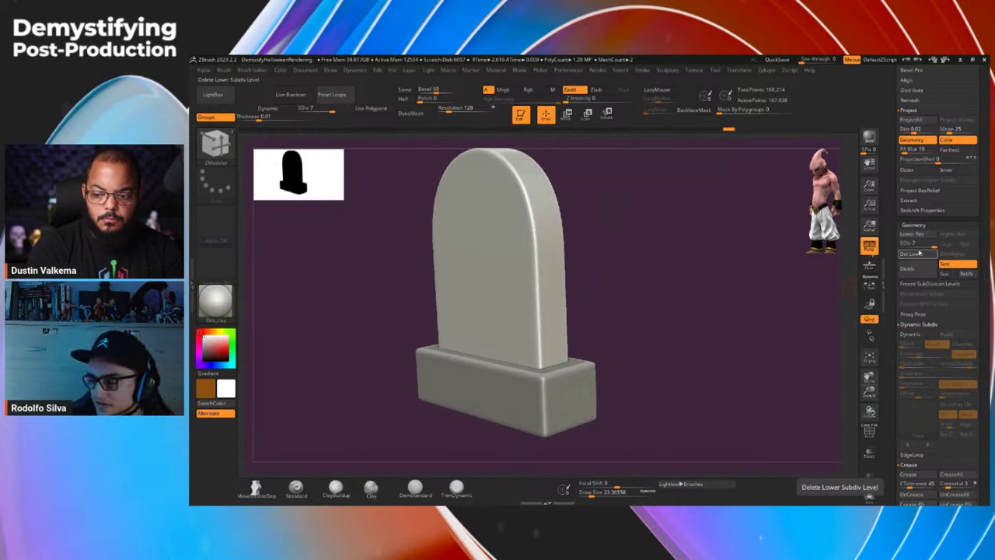
pyautogui.keyDown('alt'); pyautogui.moveTo(668, 368); pyautogui.dragTo(710, 351); pyautogui.keyUp('alt')
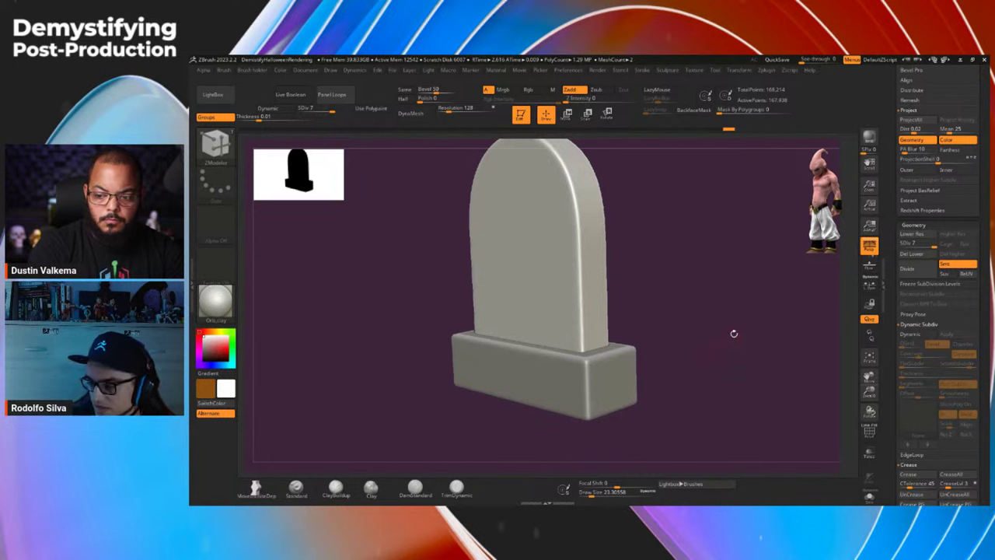
pyautogui.press('d')
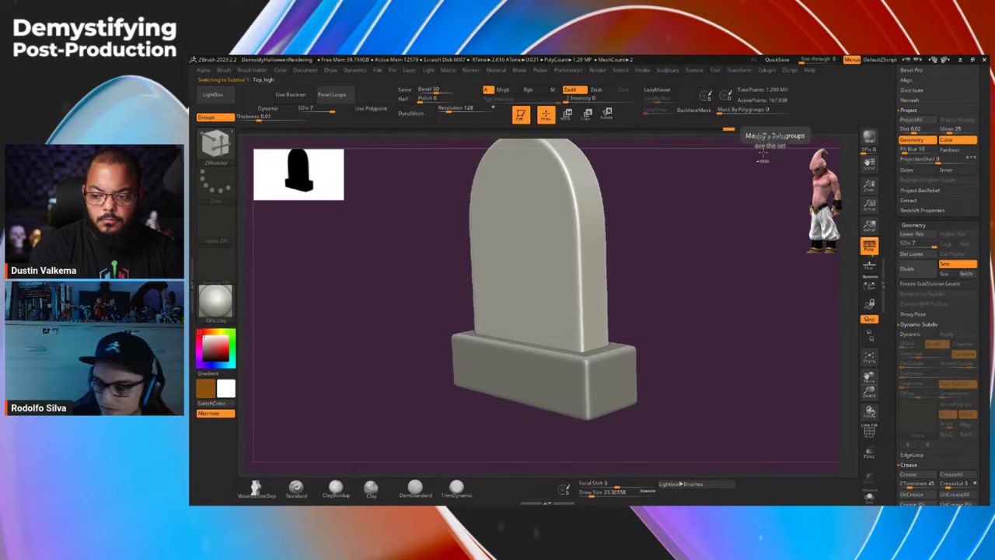
# - Divide the slab twice to reach subdivision level 9, and delete its subdivision levels below 3
pyautogui.click(923, 266)
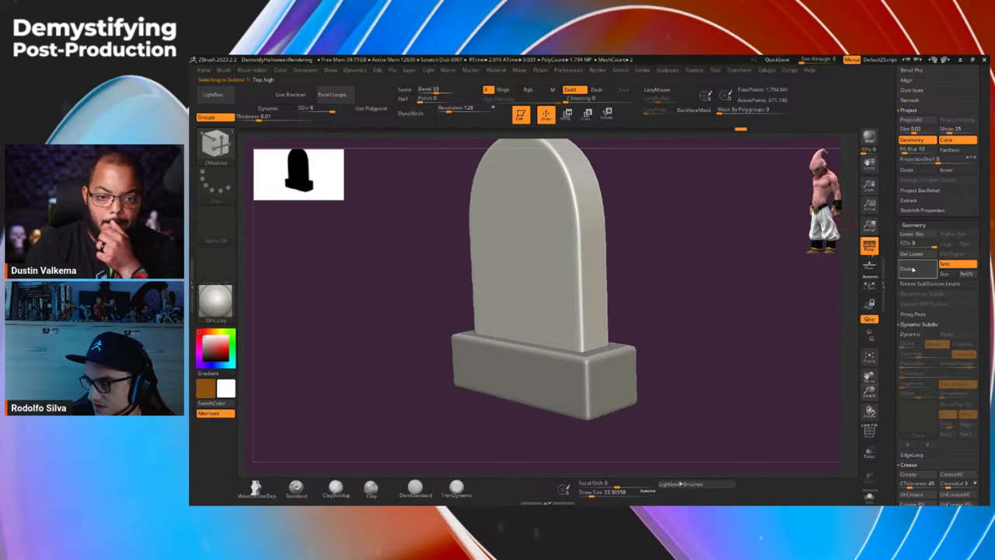
pyautogui.click(913, 269)
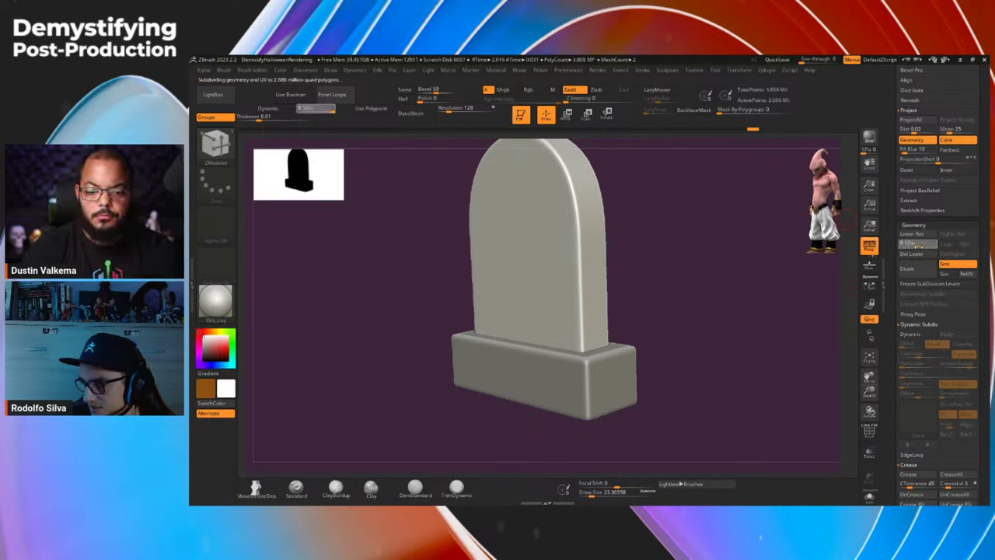
pyautogui.click(908, 244)
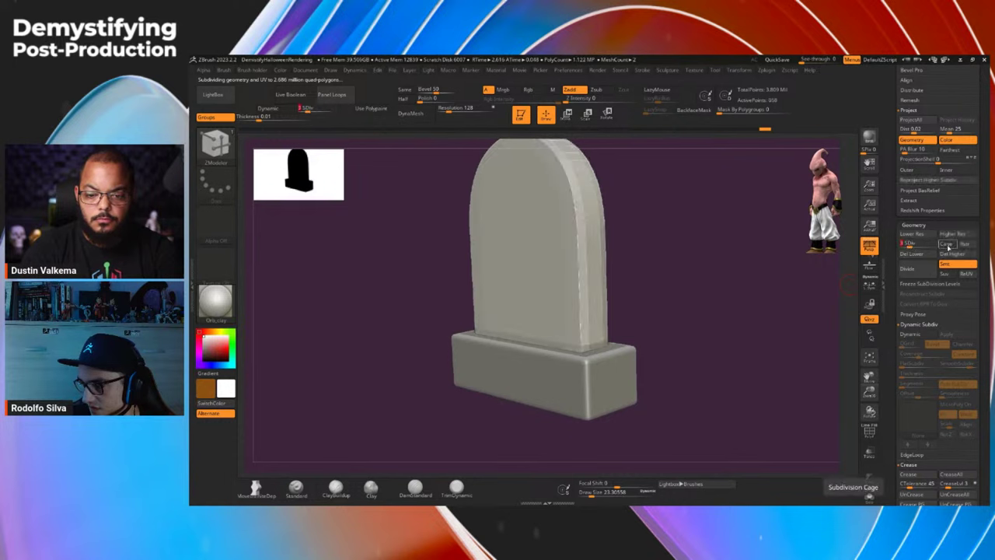
pyautogui.click(918, 257)
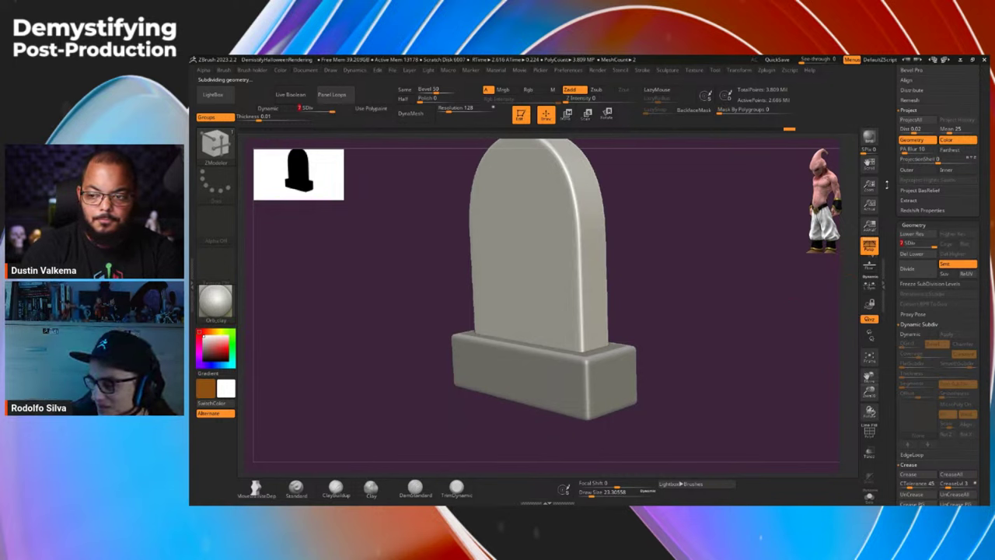
# - Rename the base subtool to Bot_high
pyautogui.moveTo(889, 165); pyautogui.dragTo(893, 278)
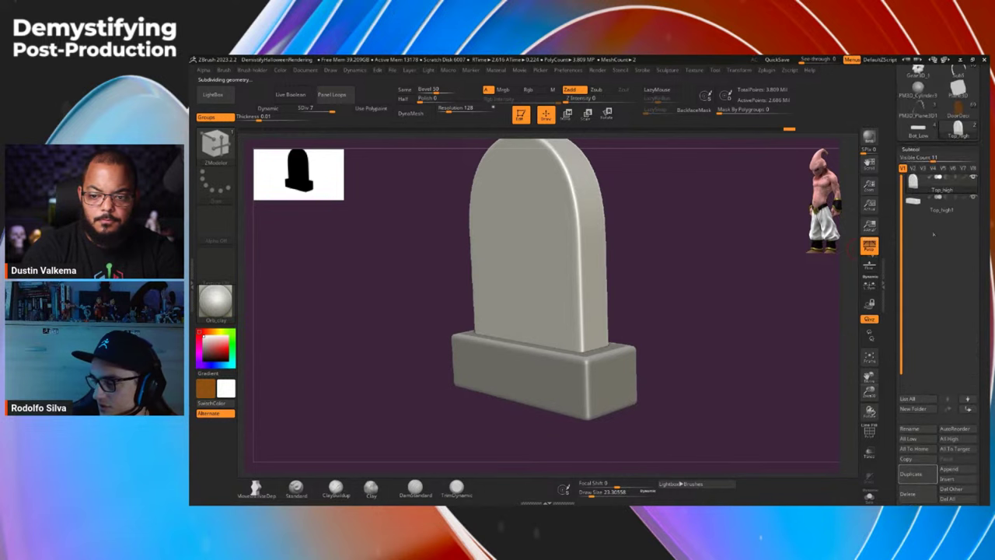
pyautogui.click(937, 204)
pyautogui.click(916, 429)
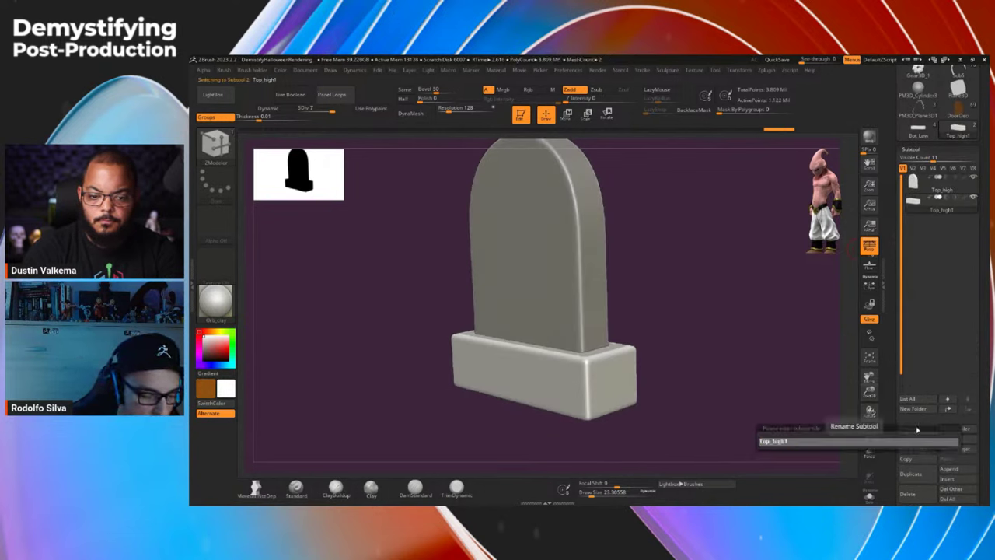
pyautogui.write('Bot')
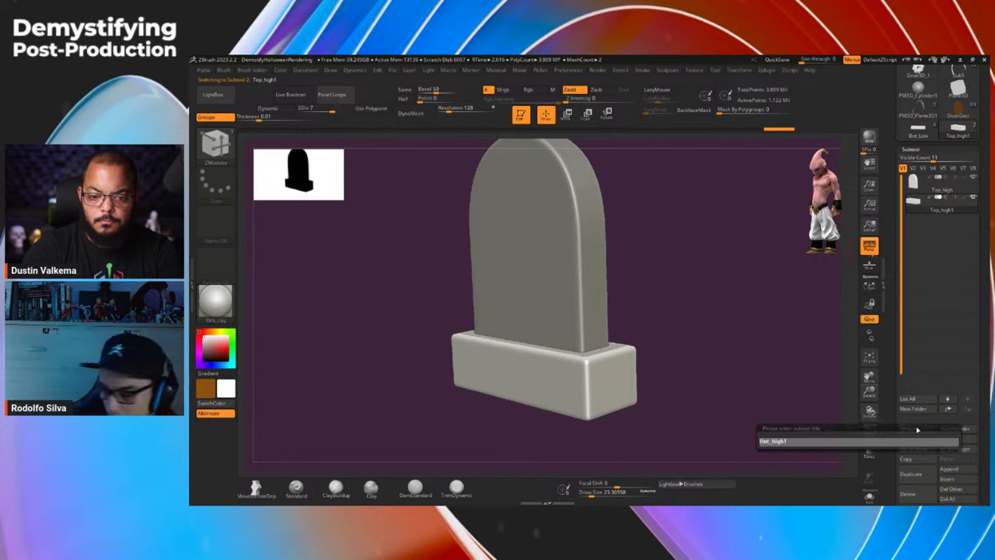
pyautogui.press('Return')
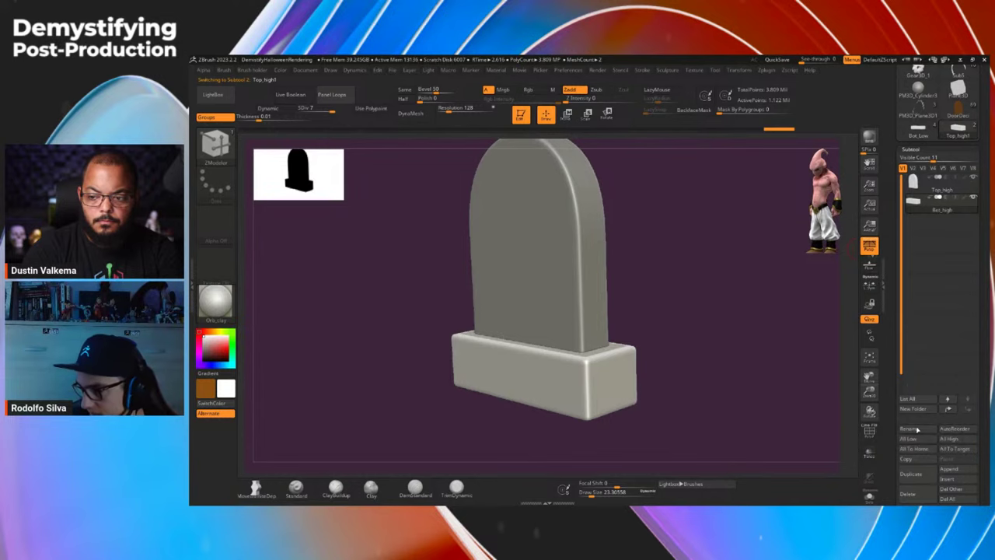
# - Isolate the Top_high slab in Solo mode and choose the TrimDynamic brush for sculpting it
pyautogui.click(929, 183)
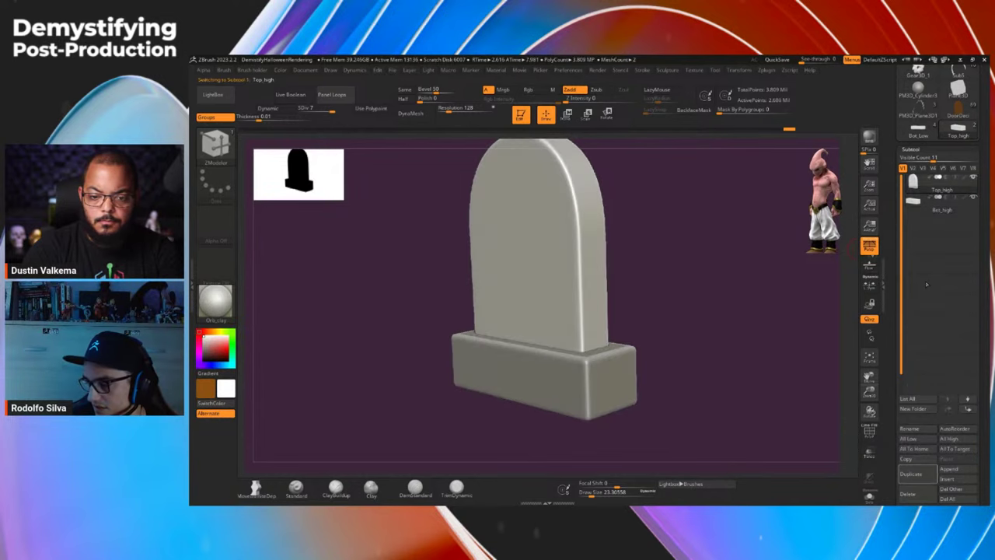
pyautogui.keyDown('alt'); pyautogui.moveTo(673, 228); pyautogui.dragTo(692, 283); pyautogui.keyUp('alt')
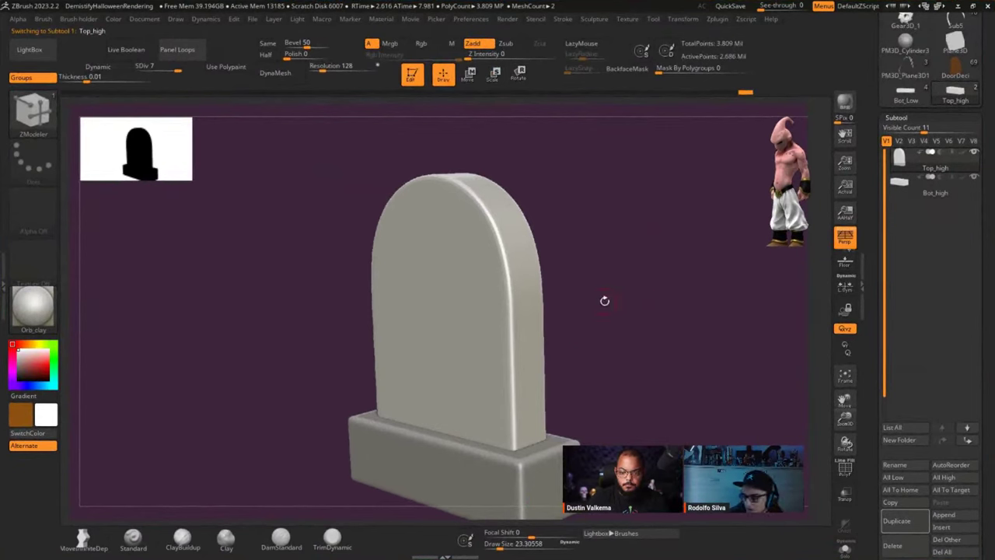
pyautogui.moveTo(605, 301); pyautogui.dragTo(641, 351)
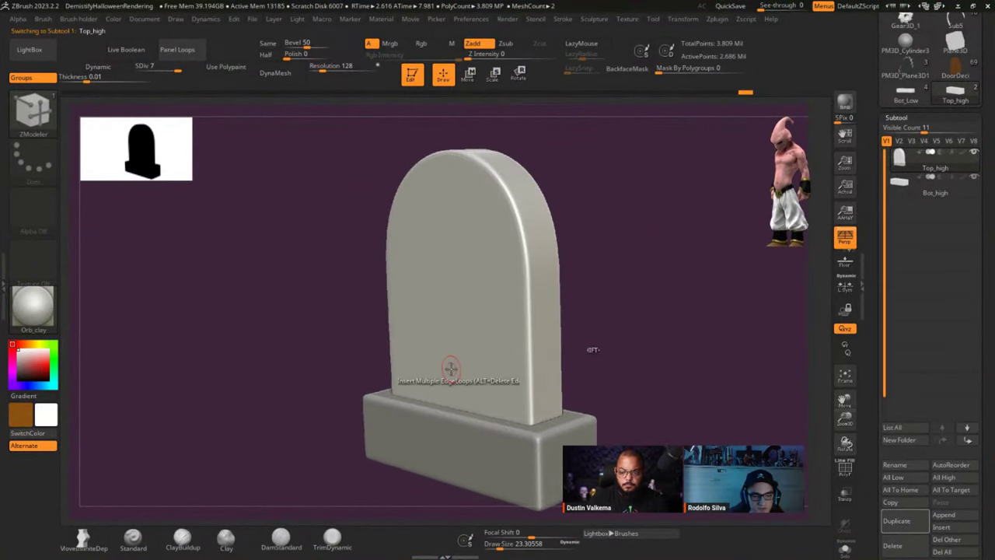
pyautogui.moveTo(566, 311); pyautogui.dragTo(588, 335)
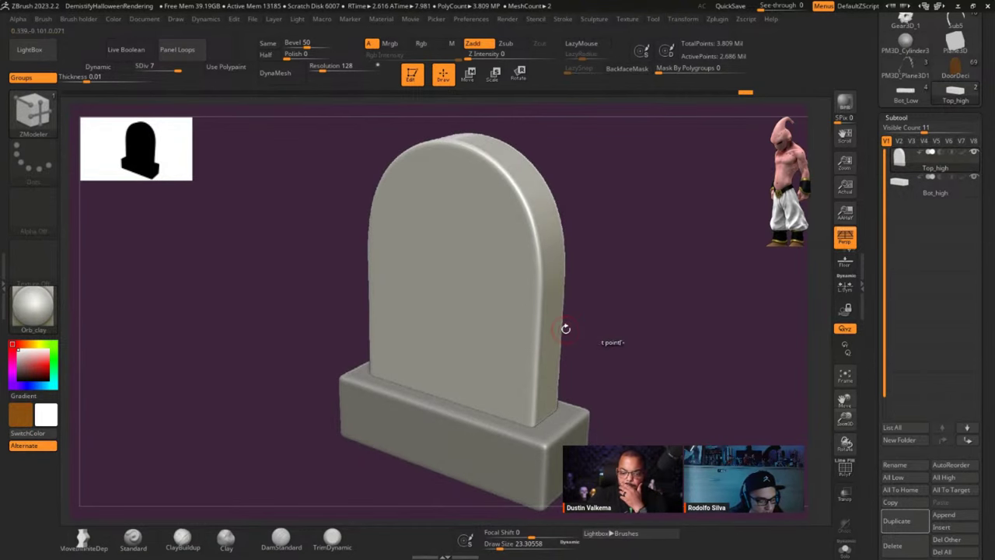
pyautogui.press('b')
pyautogui.press('d')
pyautogui.press('s')
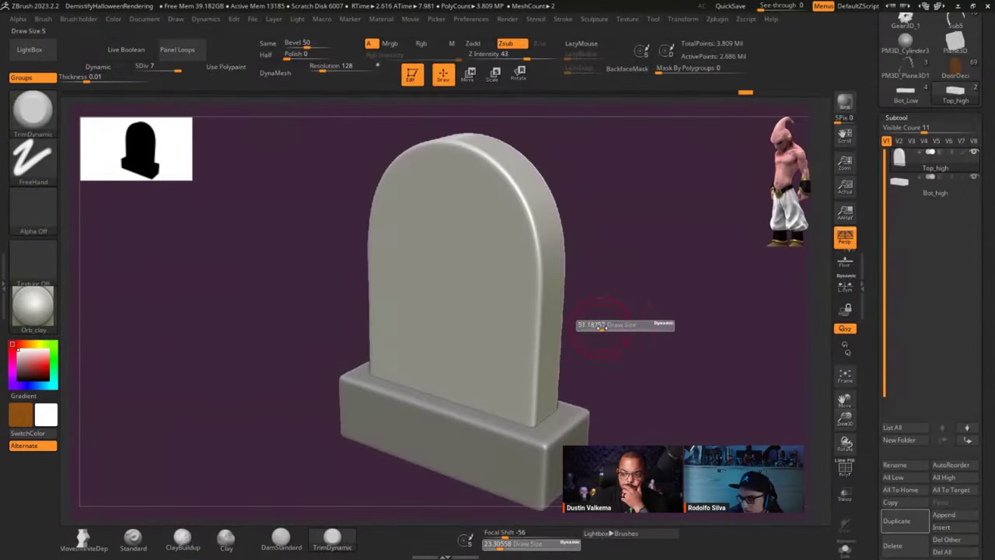
pyautogui.moveTo(598, 325); pyautogui.dragTo(589, 304, button='right')
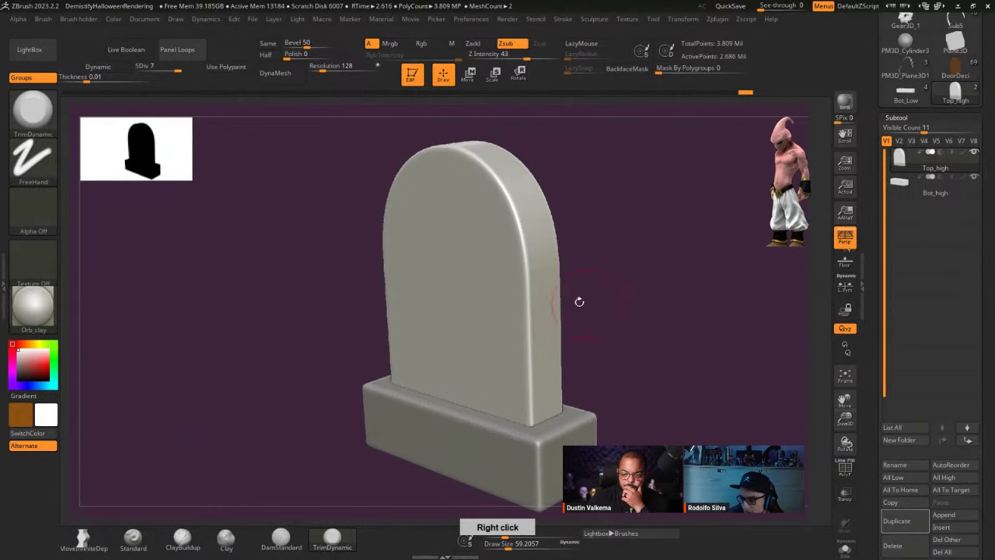
pyautogui.hotkey('shift', 's')
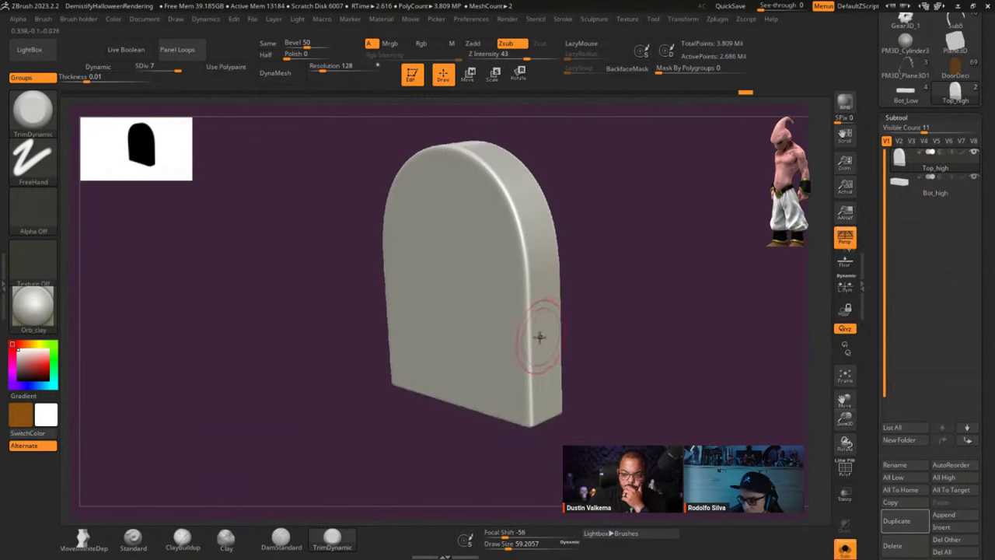
# - Reduce the draw size to about 33 and trim irregular chips along the slab's front edge
pyautogui.moveTo(544, 332)
pyautogui.mouseDown(button='right')
pyautogui.moveTo(599, 322)
pyautogui.moveTo(552, 337)
pyautogui.mouseUp(button='right')
pyautogui.press('s')
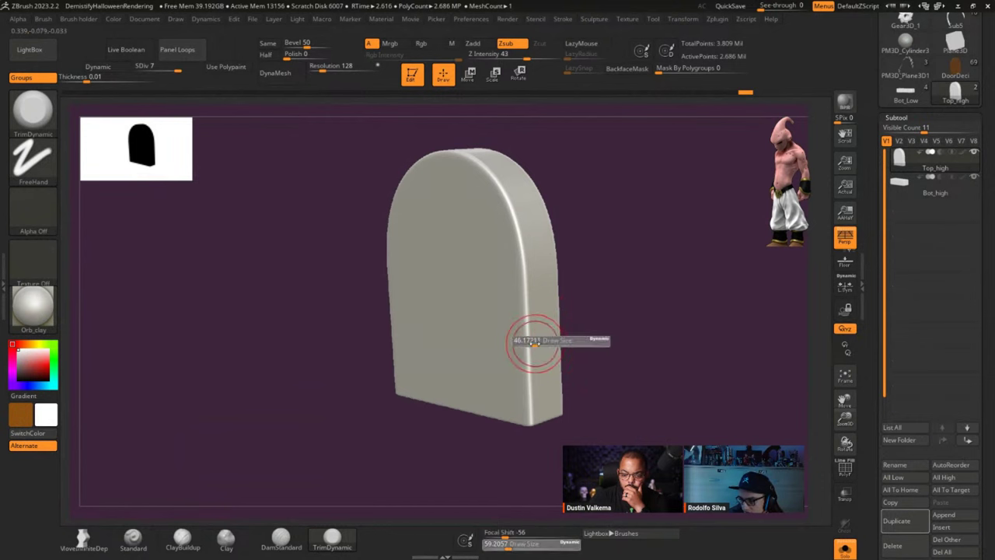
pyautogui.moveTo(534, 343); pyautogui.dragTo(530, 342)
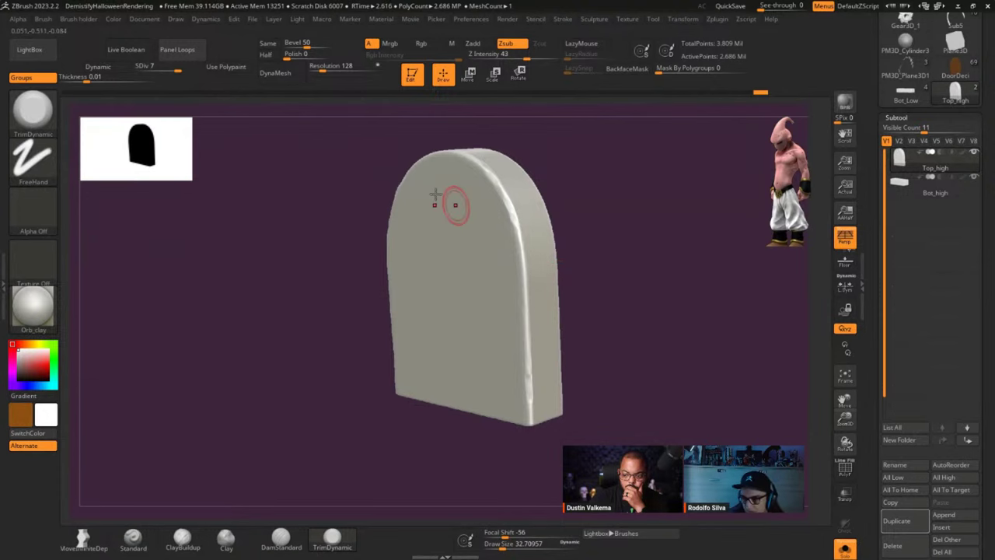
# - Look up the Mallet folder in the brush library and select the MalletFast2 brush
pyautogui.click(30, 49)
pyautogui.click(187, 107)
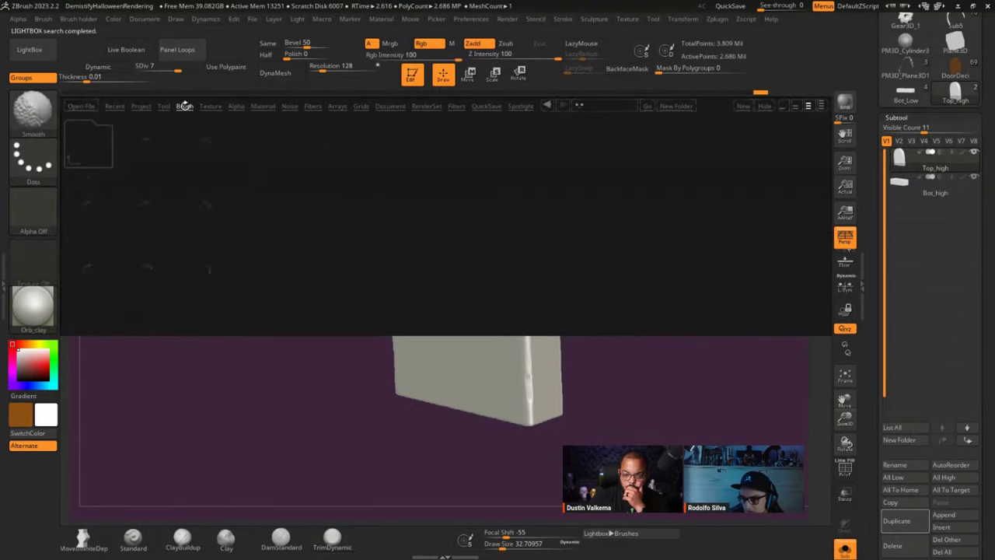
pyautogui.click(657, 254)
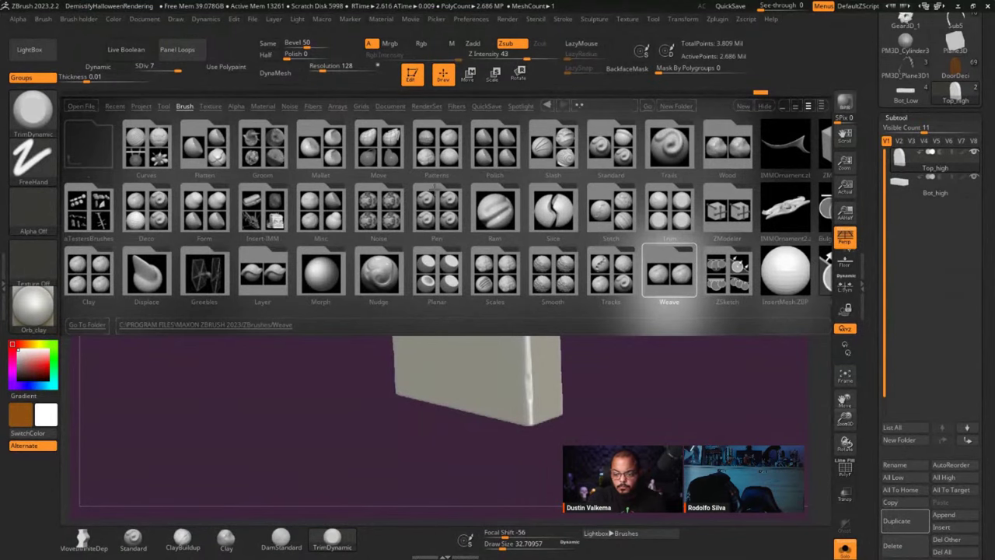
pyautogui.click(322, 147)
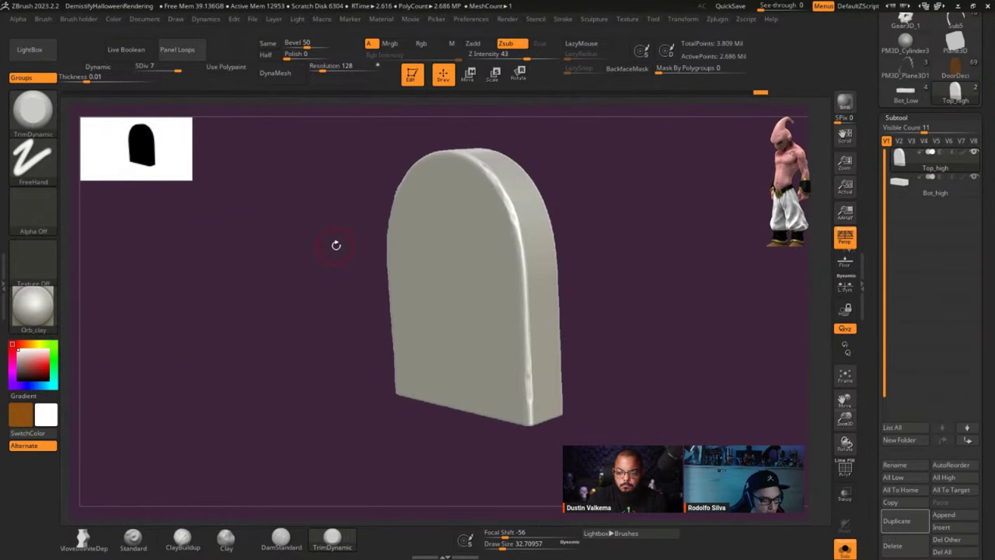
pyautogui.press('b')
pyautogui.press('m')
pyautogui.press('a')
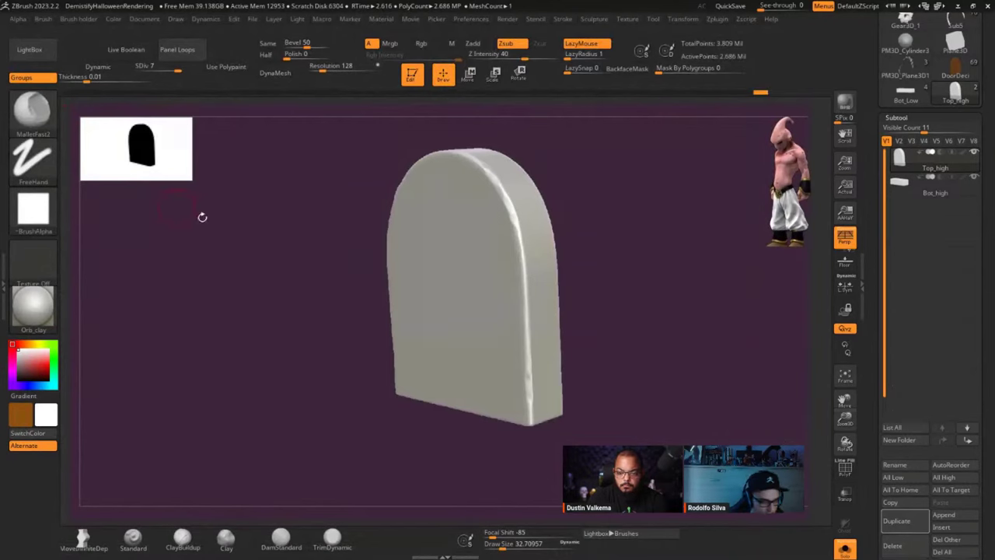
# - Reselect the MalletFast2 brush and chip the slab's front side edge from near the base up toward the arch
pyautogui.press('b')
pyautogui.press('m')
pyautogui.press('l')
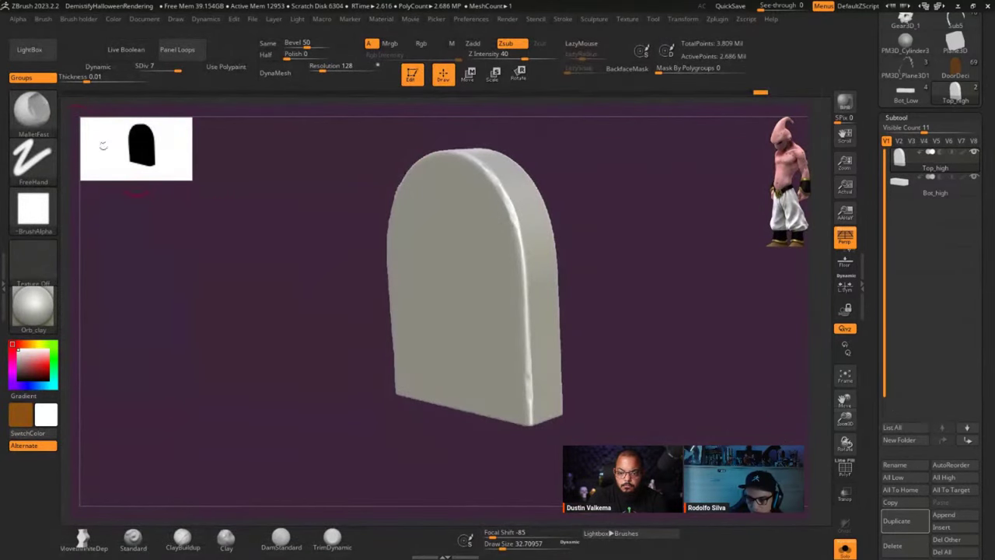
pyautogui.press('b')
pyautogui.press('m')
pyautogui.press('a')
pyautogui.keyDown('ctrl'); pyautogui.moveTo(607, 297); pyautogui.dragTo(615, 334, button='right'); pyautogui.keyUp('ctrl')
pyautogui.moveTo(528, 378)
pyautogui.mouseDown()
pyautogui.moveTo(524, 222)
pyautogui.moveTo(509, 147)
pyautogui.moveTo(515, 161)
pyautogui.mouseUp()
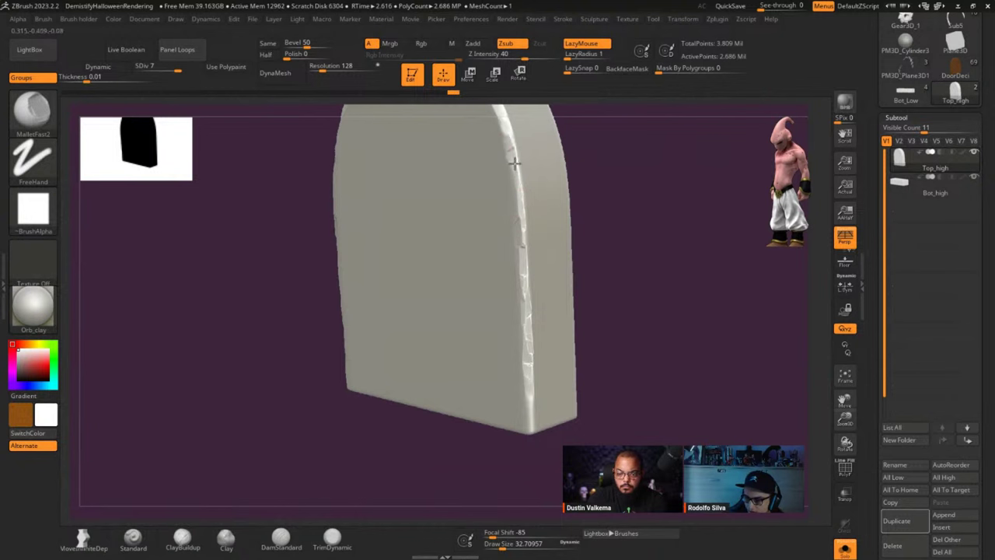
# - Chip the slab's bottom front edge from one corner to the other, breaking up both corners
pyautogui.moveTo(614, 249); pyautogui.dragTo(559, 334)
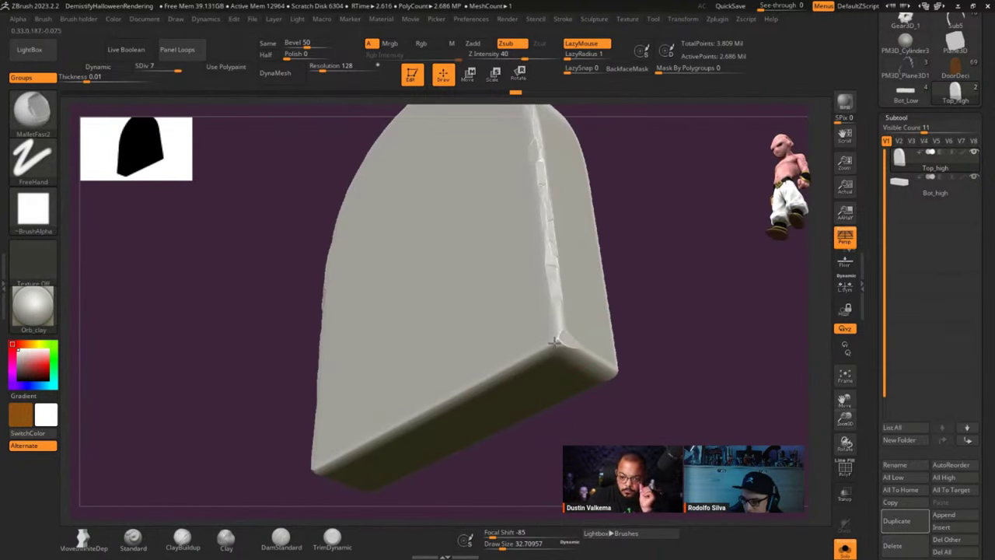
pyautogui.moveTo(556, 341)
pyautogui.mouseDown()
pyautogui.moveTo(484, 366)
pyautogui.moveTo(326, 465)
pyautogui.moveTo(355, 422)
pyautogui.mouseUp()
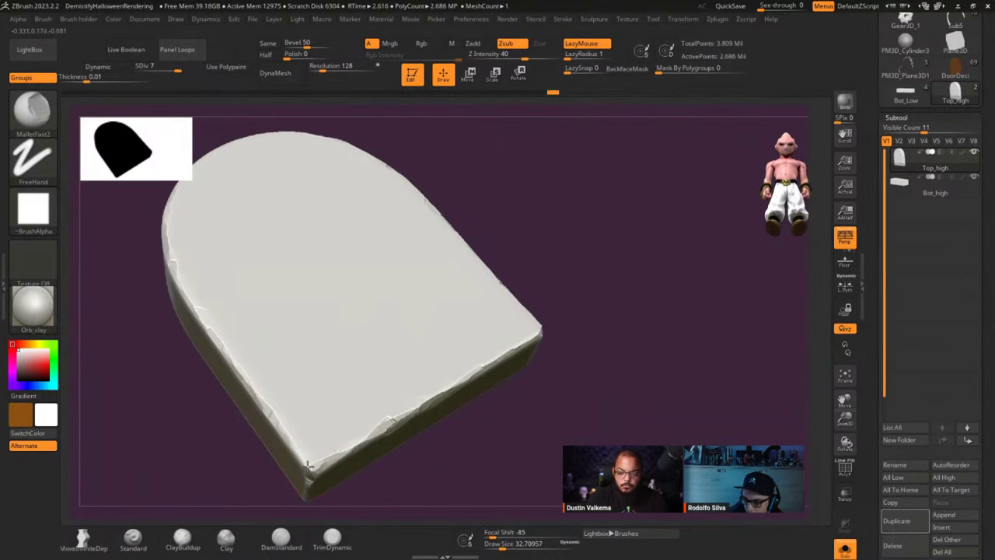
pyautogui.moveTo(508, 415)
pyautogui.mouseDown()
pyautogui.moveTo(617, 380)
pyautogui.moveTo(435, 386)
pyautogui.mouseUp()
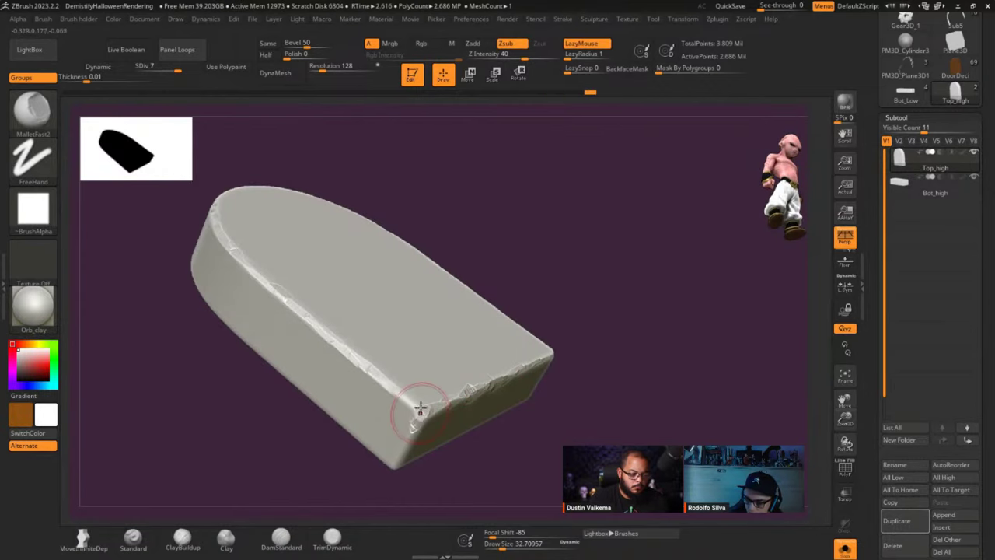
pyautogui.moveTo(417, 412); pyautogui.dragTo(405, 399)
pyautogui.moveTo(406, 401); pyautogui.dragTo(399, 393)
# - Chip the opposite front side edge up to the start of the arch, and undo the last few strokes
pyautogui.moveTo(607, 391)
pyautogui.keyDown('alt'); pyautogui.mouseDown()
pyautogui.moveTo(632, 398)
pyautogui.moveTo(562, 395)
pyautogui.mouseUp(); pyautogui.keyUp('alt')
pyautogui.moveTo(331, 302); pyautogui.dragTo(266, 219)
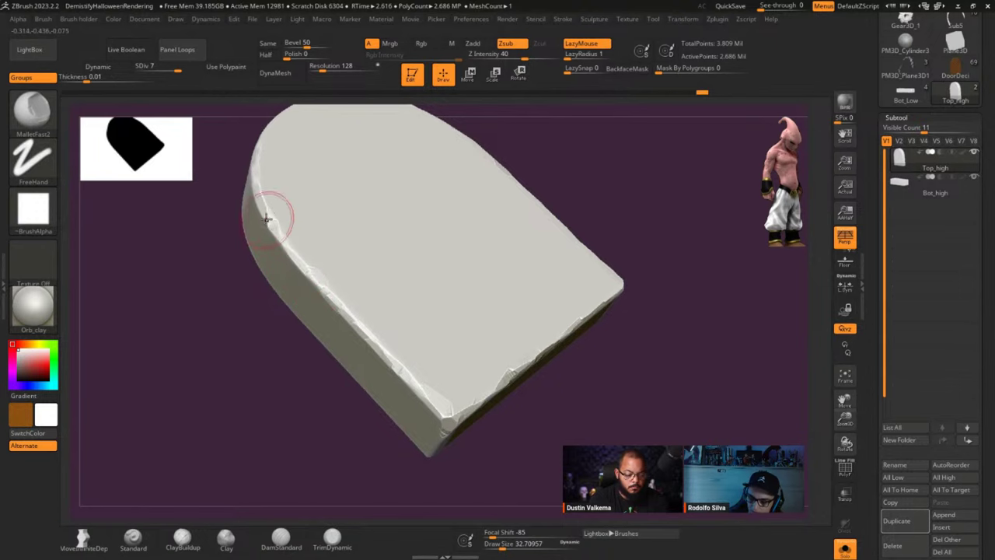
pyautogui.moveTo(582, 284); pyautogui.dragTo(498, 280, button='right')
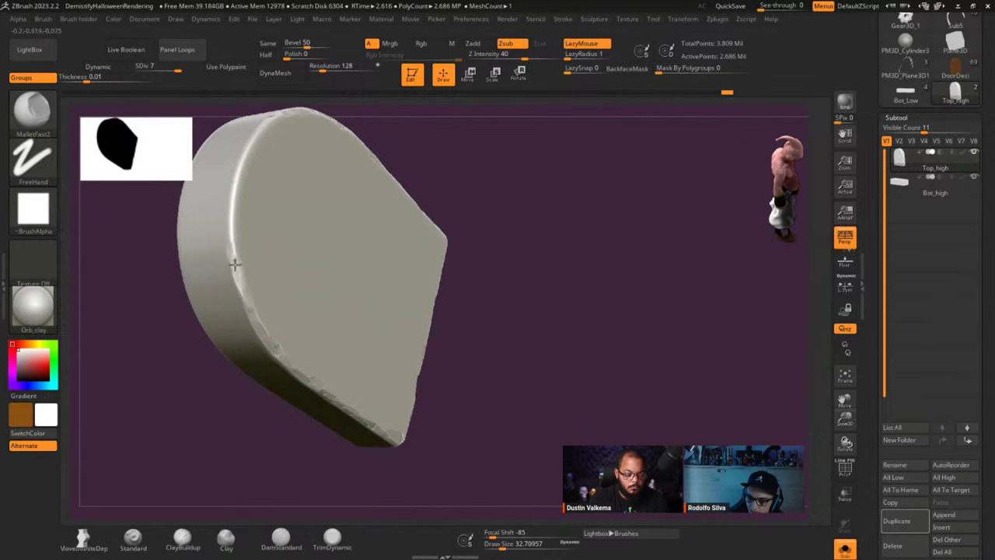
pyautogui.moveTo(235, 264); pyautogui.dragTo(232, 204)
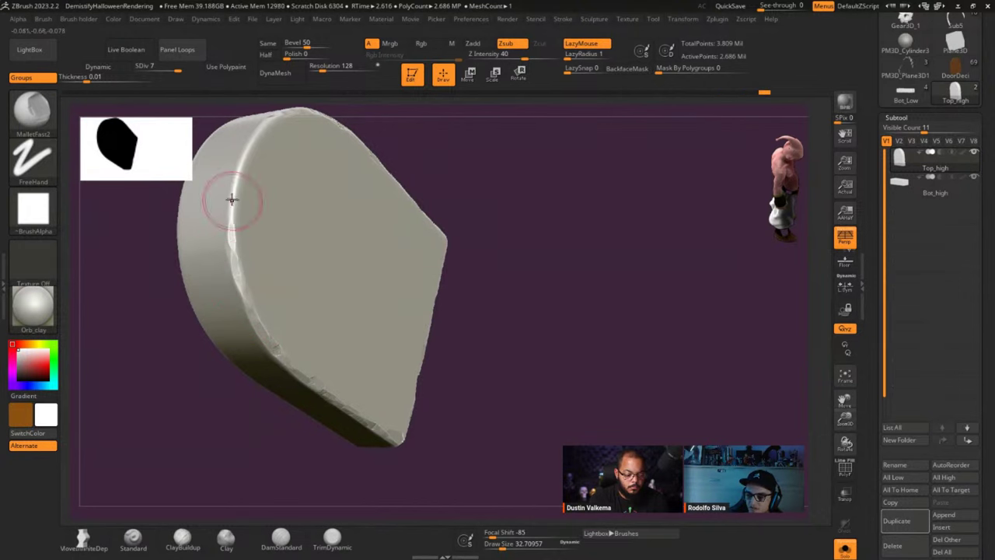
pyautogui.hotkey('ctrl', 'z')
pyautogui.hotkey('ctrl', 'z')
pyautogui.hotkey('ctrl', 'z')
pyautogui.hotkey('ctrl', 'z')
pyautogui.hotkey('ctrl', 'z')
pyautogui.hotkey('ctrl', 'z')
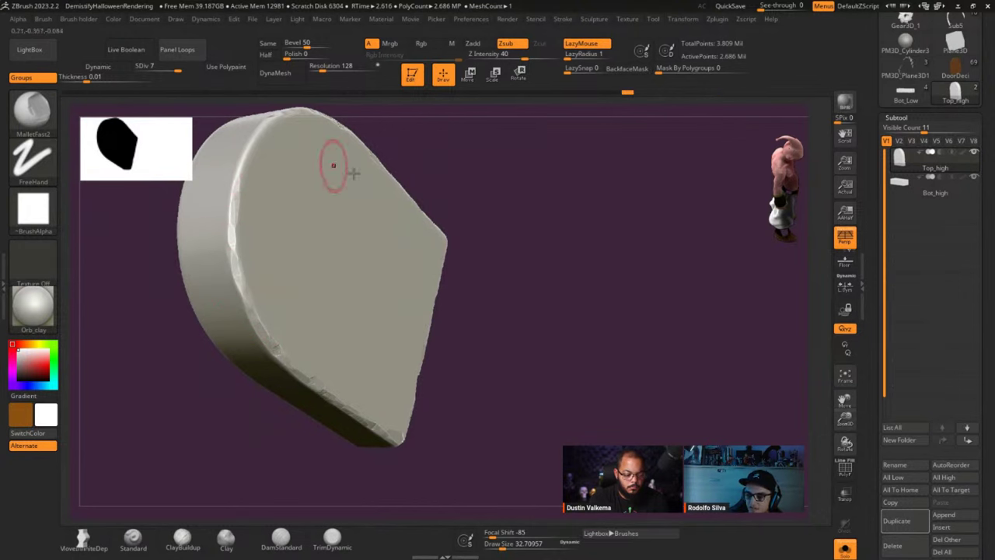
# - Chip the remaining smooth front edge around the slab's rounded top
pyautogui.moveTo(333, 165); pyautogui.dragTo(389, 282, button='right')
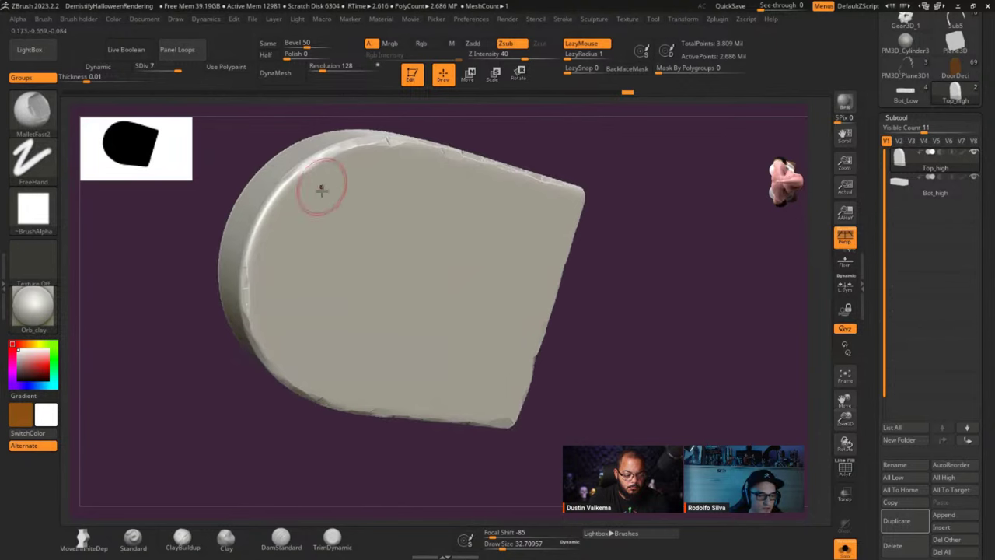
pyautogui.keyDown('alt'); pyautogui.moveTo(631, 319); pyautogui.dragTo(638, 337, button='right'); pyautogui.keyUp('alt')
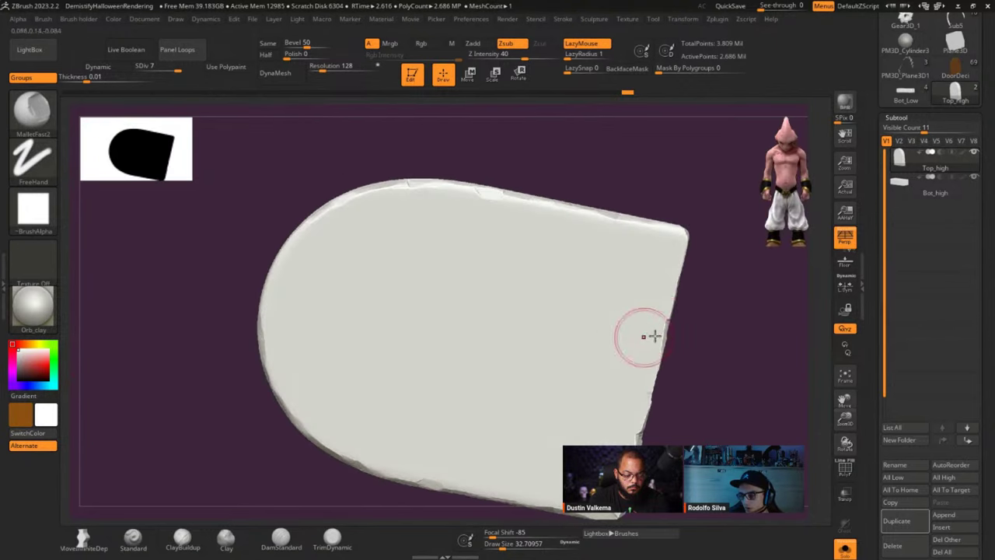
pyautogui.moveTo(696, 292); pyautogui.dragTo(709, 315, button='right')
pyautogui.moveTo(709, 314); pyautogui.dragTo(660, 295)
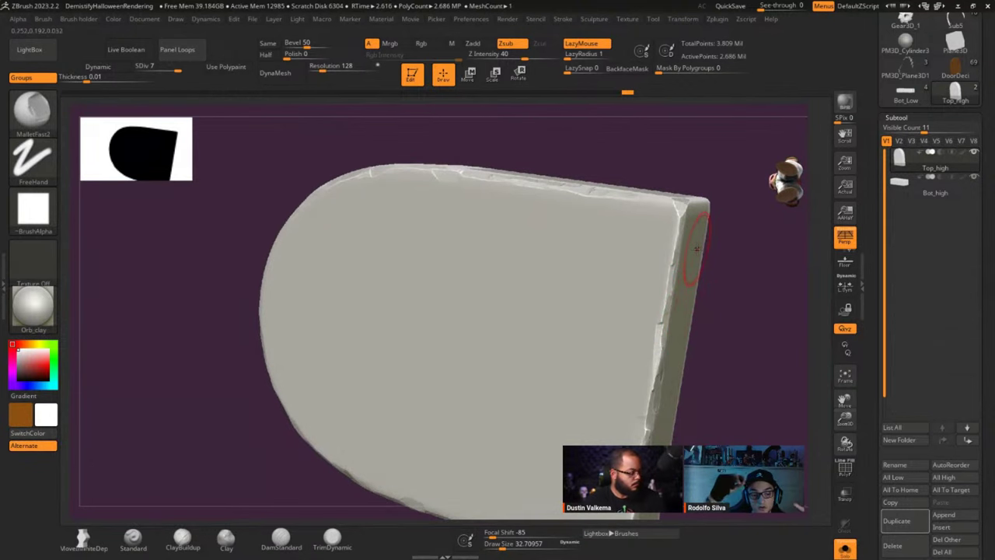
pyautogui.moveTo(715, 339); pyautogui.dragTo(727, 306)
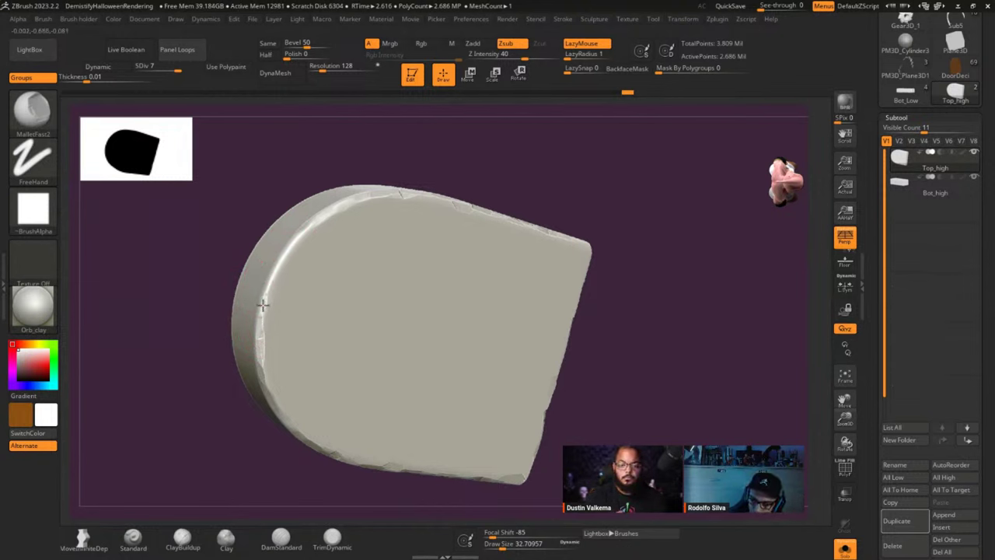
pyautogui.moveTo(283, 259); pyautogui.dragTo(296, 235)
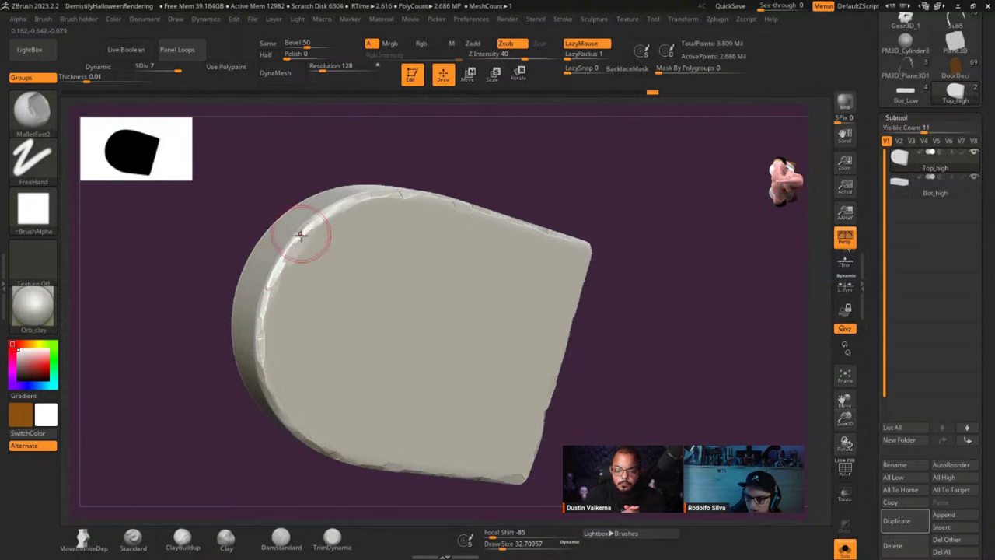
# - Enlarge the draw size to about 49 and chip the slab's back edge along the curve of the arch
pyautogui.moveTo(622, 336)
pyautogui.mouseDown()
pyautogui.moveTo(656, 347)
pyautogui.moveTo(706, 334)
pyautogui.moveTo(653, 326)
pyautogui.mouseUp()
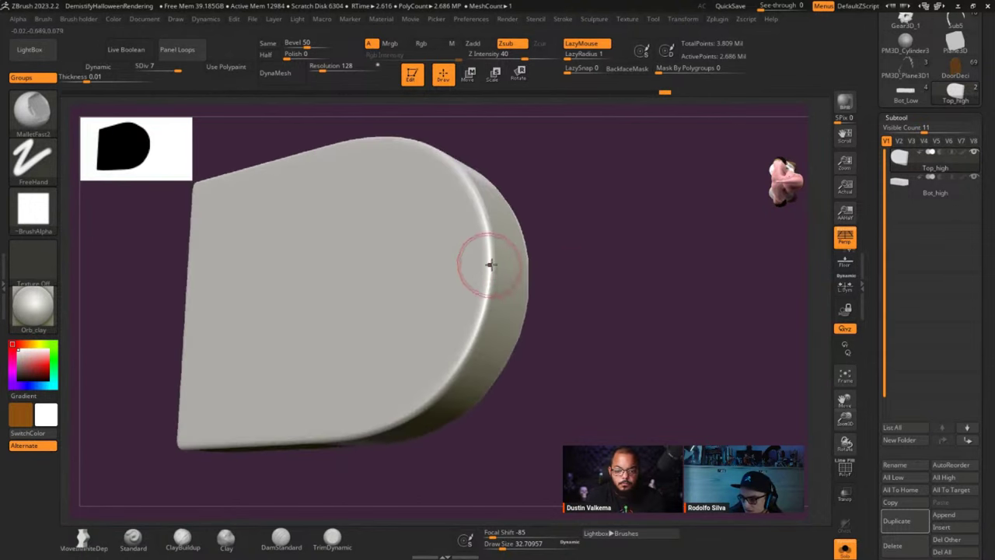
pyautogui.moveTo(469, 349); pyautogui.dragTo(454, 365)
pyautogui.press('s')
pyautogui.moveTo(455, 365); pyautogui.dragTo(461, 365)
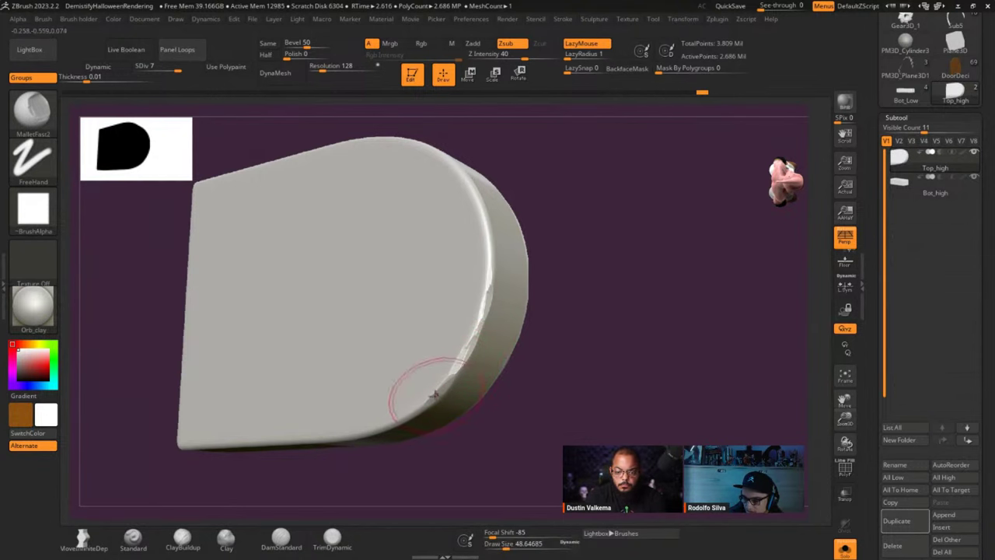
pyautogui.moveTo(412, 406); pyautogui.dragTo(388, 426)
# - Break up the back bottom corner and chip the adjoining back side edge up to the arch
pyautogui.moveTo(563, 361); pyautogui.dragTo(574, 313)
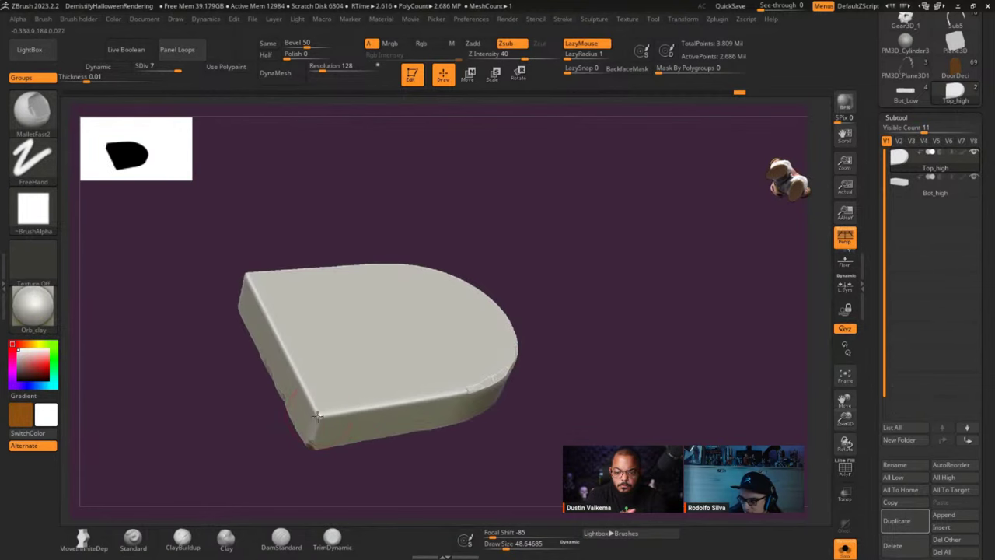
pyautogui.keyDown('ctrl'); pyautogui.moveTo(317, 416); pyautogui.dragTo(304, 418, button='right'); pyautogui.keyUp('ctrl')
pyautogui.moveTo(309, 409); pyautogui.dragTo(298, 428)
pyautogui.moveTo(285, 465); pyautogui.dragTo(281, 481)
pyautogui.moveTo(292, 397); pyautogui.dragTo(269, 350)
pyautogui.moveTo(346, 410); pyautogui.dragTo(362, 405)
pyautogui.moveTo(363, 405); pyautogui.dragTo(435, 391)
pyautogui.moveTo(506, 378); pyautogui.dragTo(652, 354)
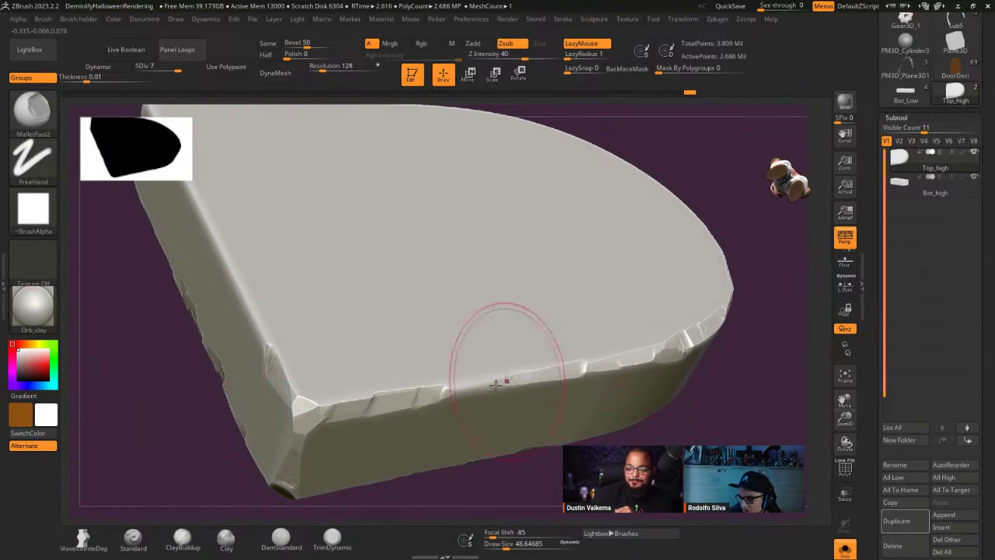
# - Chip the slab's bottom back edge across to the far corner and knock off that corner
pyautogui.moveTo(460, 382)
pyautogui.mouseDown(button='right')
pyautogui.moveTo(656, 342)
pyautogui.moveTo(497, 350)
pyautogui.mouseUp(button='right')
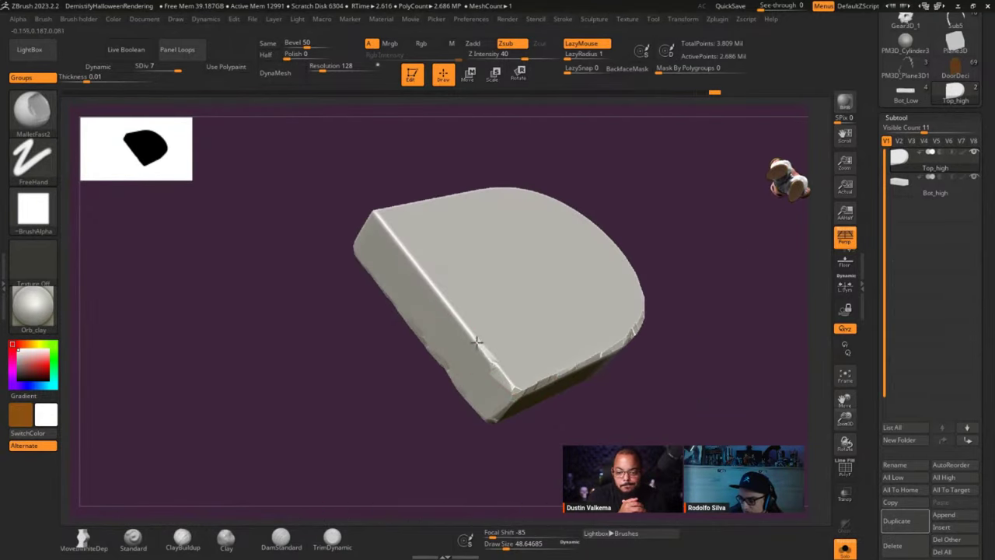
pyautogui.moveTo(428, 275); pyautogui.dragTo(381, 220)
pyautogui.moveTo(415, 254)
pyautogui.mouseDown(button='right')
pyautogui.moveTo(433, 362)
pyautogui.moveTo(451, 366)
pyautogui.mouseUp(button='right')
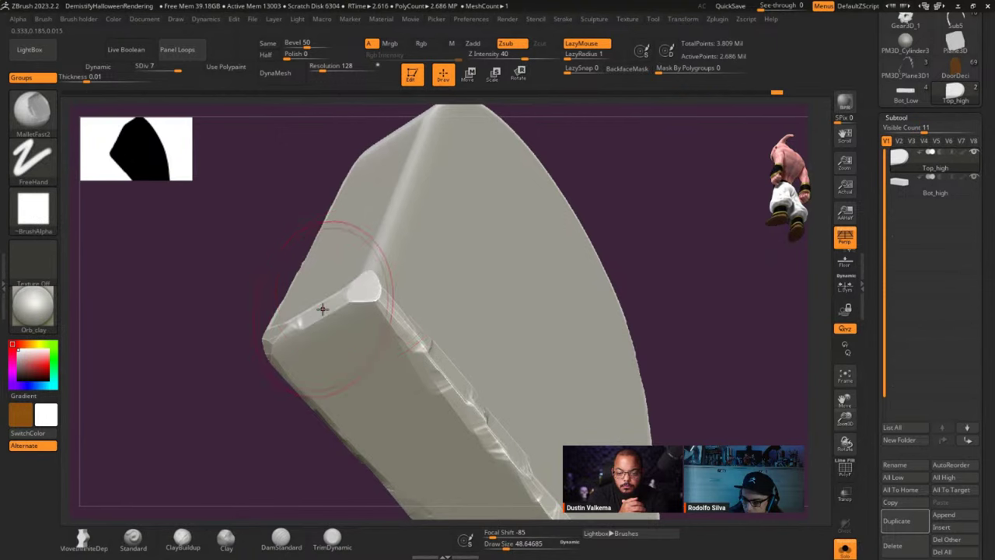
# - Chip the remaining back side edge and continue the irregular chips over the back of the arch
pyautogui.moveTo(356, 284)
pyautogui.mouseDown(button='right')
pyautogui.moveTo(370, 233)
pyautogui.moveTo(368, 186)
pyautogui.moveTo(404, 205)
pyautogui.moveTo(437, 416)
pyautogui.mouseUp(button='right')
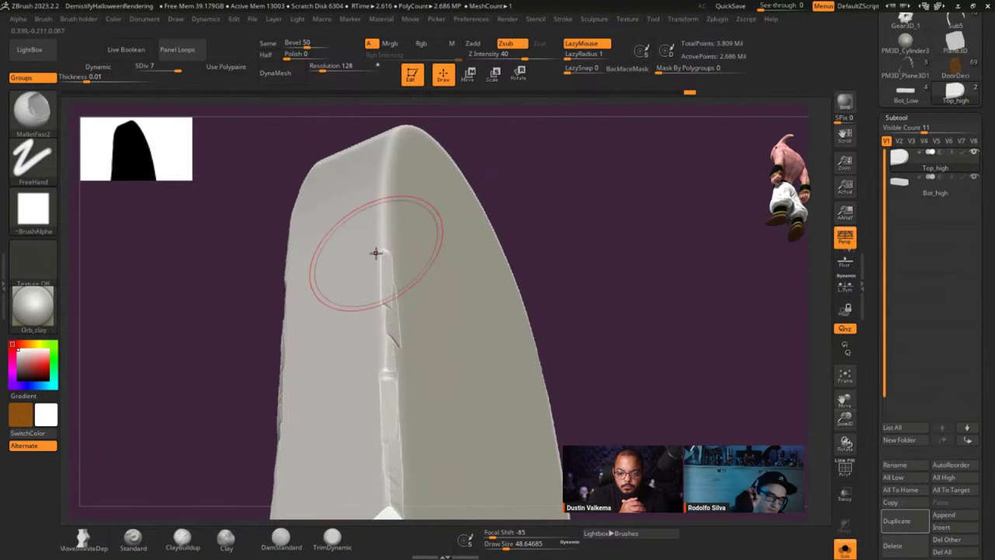
pyautogui.moveTo(376, 253)
pyautogui.mouseDown(button='right')
pyautogui.moveTo(612, 333)
pyautogui.moveTo(389, 226)
pyautogui.mouseUp(button='right')
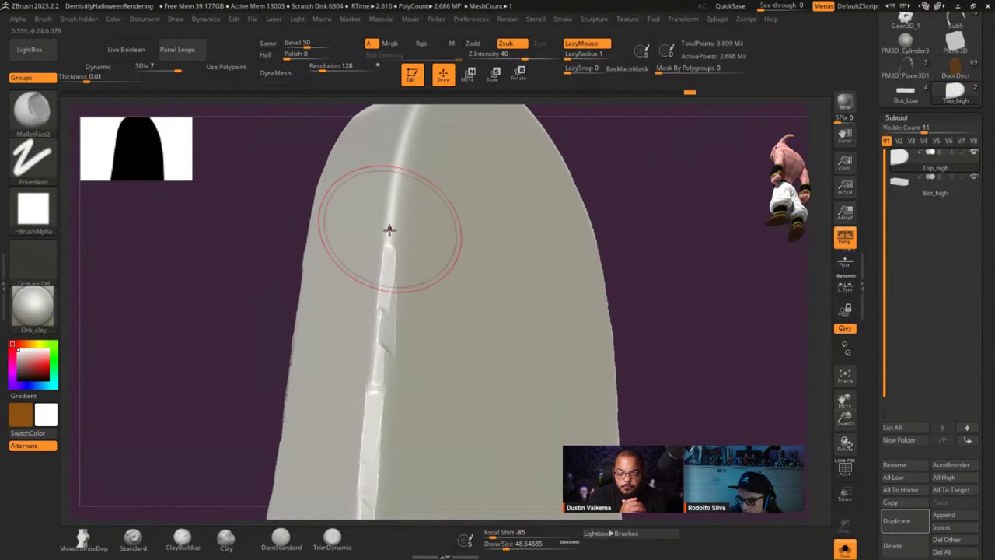
pyautogui.moveTo(409, 116); pyautogui.dragTo(378, 293, button='right')
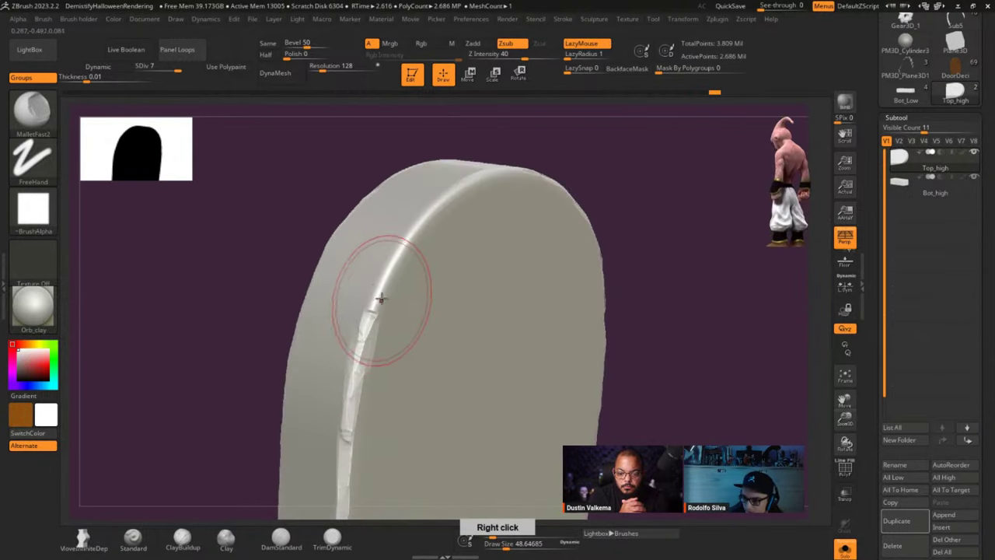
pyautogui.moveTo(397, 249)
pyautogui.mouseDown()
pyautogui.moveTo(456, 189)
pyautogui.moveTo(486, 175)
pyautogui.moveTo(541, 184)
pyautogui.mouseUp()
pyautogui.moveTo(541, 184); pyautogui.dragTo(544, 282, button='right')
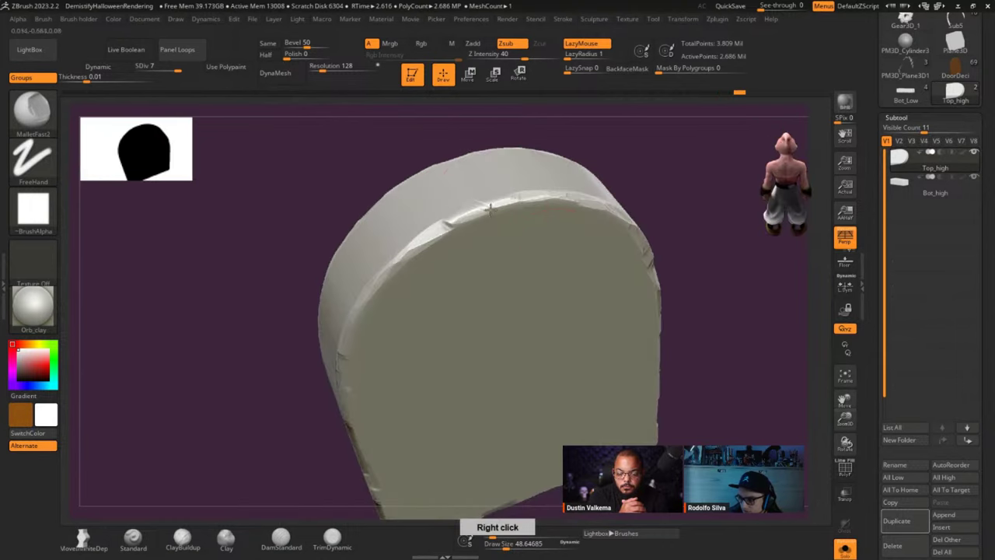
pyautogui.moveTo(465, 213); pyautogui.dragTo(547, 198)
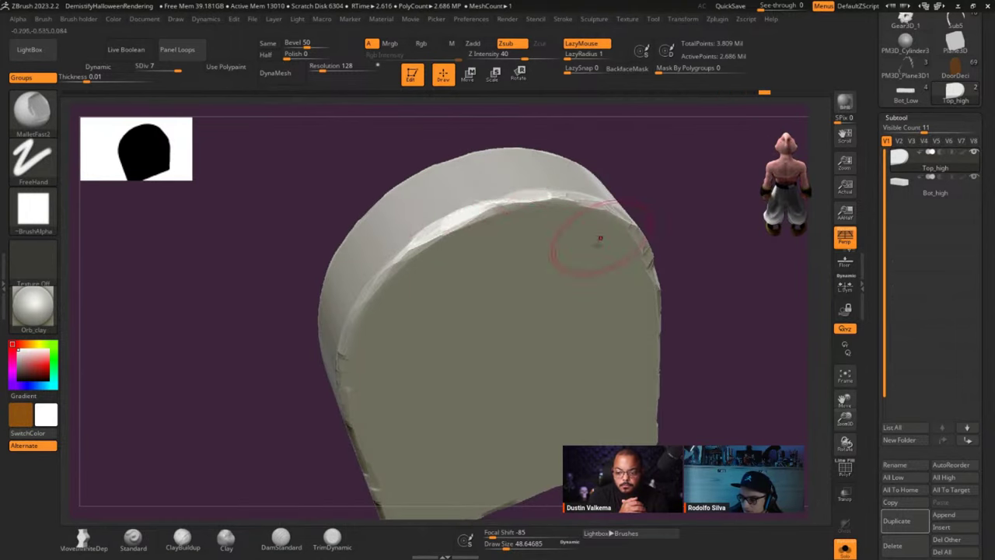
# - Choose the Orb_Rock_Detail brush from the highPolySculpt set for the slab's faces
pyautogui.moveTo(616, 233)
pyautogui.mouseDown(button='right')
pyautogui.moveTo(580, 240)
pyautogui.moveTo(614, 246)
pyautogui.moveTo(602, 339)
pyautogui.moveTo(575, 282)
pyautogui.moveTo(627, 309)
pyautogui.moveTo(629, 350)
pyautogui.moveTo(599, 322)
pyautogui.moveTo(570, 380)
pyautogui.mouseUp(button='right')
pyautogui.hotkey('ctrl', 'b')
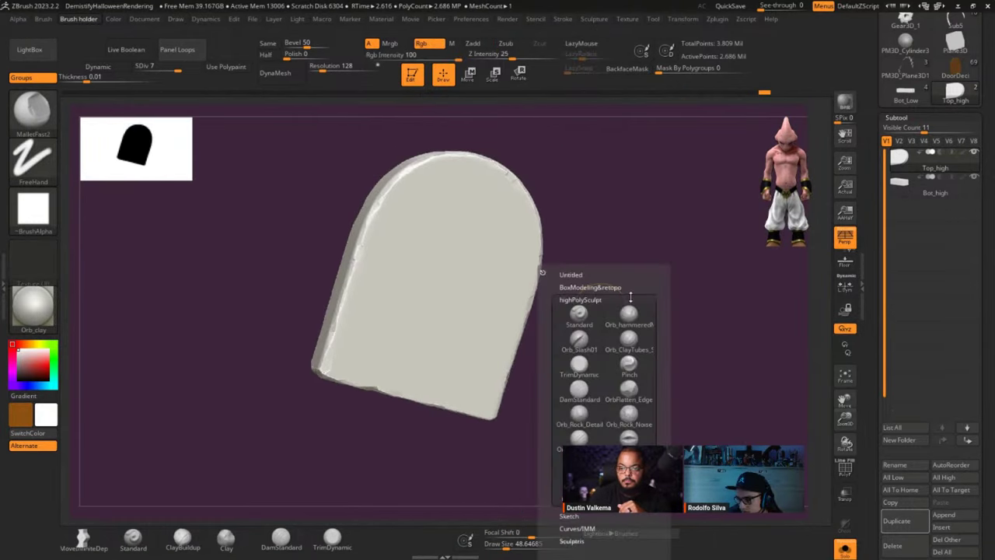
pyautogui.click(589, 420)
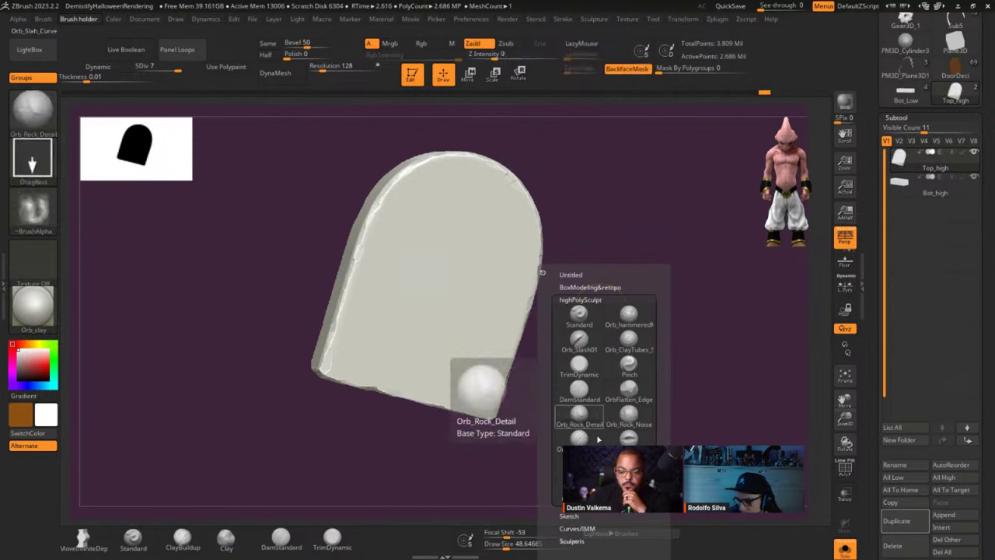
pyautogui.keyDown('shift'); pyautogui.moveTo(689, 384); pyautogui.dragTo(659, 359); pyautogui.keyUp('shift')
pyautogui.moveTo(593, 346); pyautogui.dragTo(615, 269)
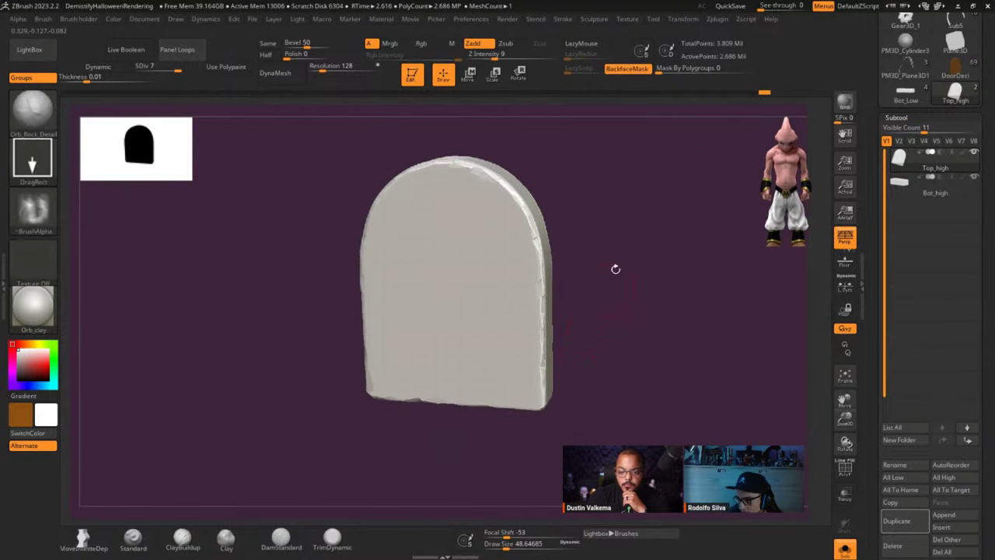
pyautogui.click(47, 21)
pyautogui.moveTo(156, 290); pyautogui.dragTo(154, 143)
# - Stamp subtle rock surface detail over the slab's front and back faces at Z Intensity 9
pyautogui.keyDown('shift'); pyautogui.moveTo(284, 384); pyautogui.dragTo(645, 327); pyautogui.keyUp('shift')
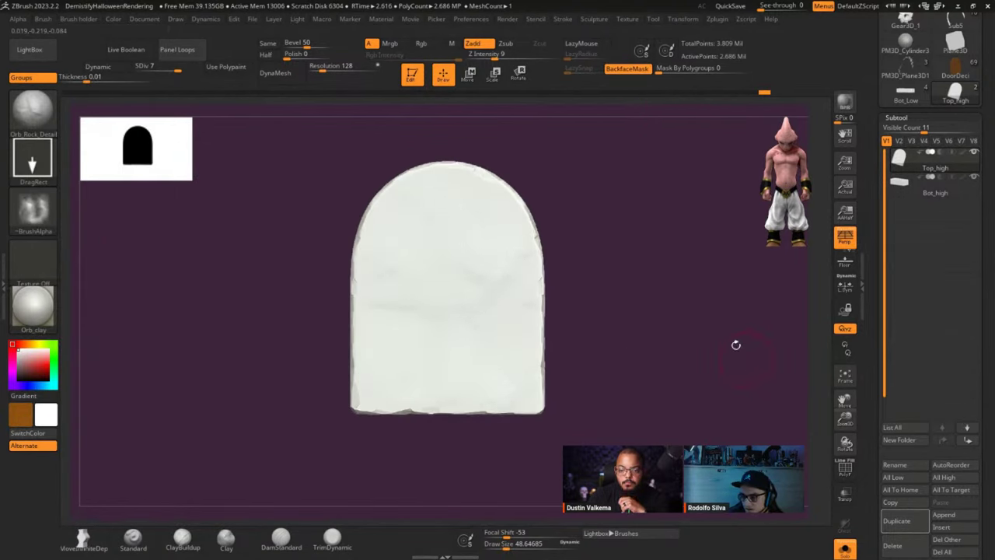
pyautogui.moveTo(553, 342); pyautogui.dragTo(467, 266)
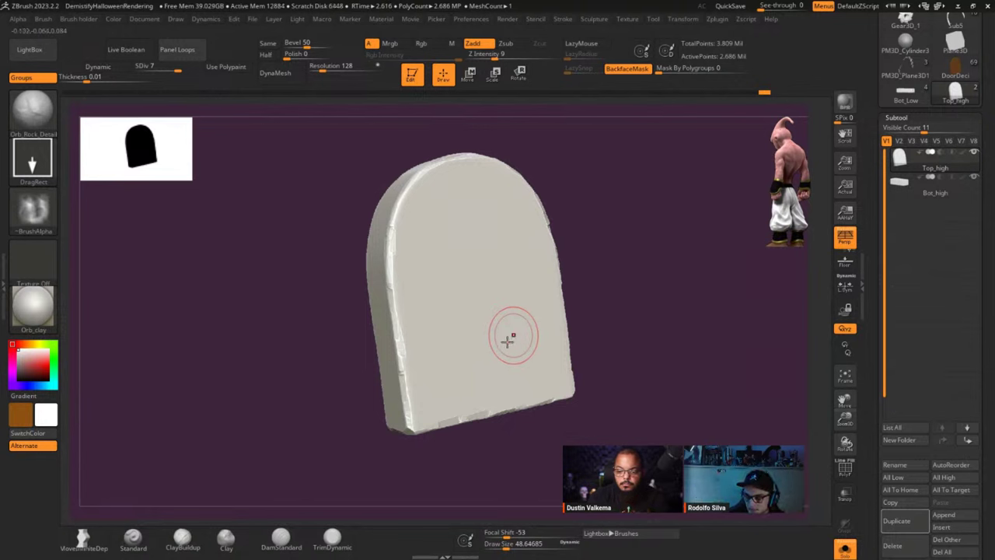
pyautogui.moveTo(458, 328); pyautogui.dragTo(594, 335, button='right')
pyautogui.moveTo(593, 335); pyautogui.dragTo(648, 329)
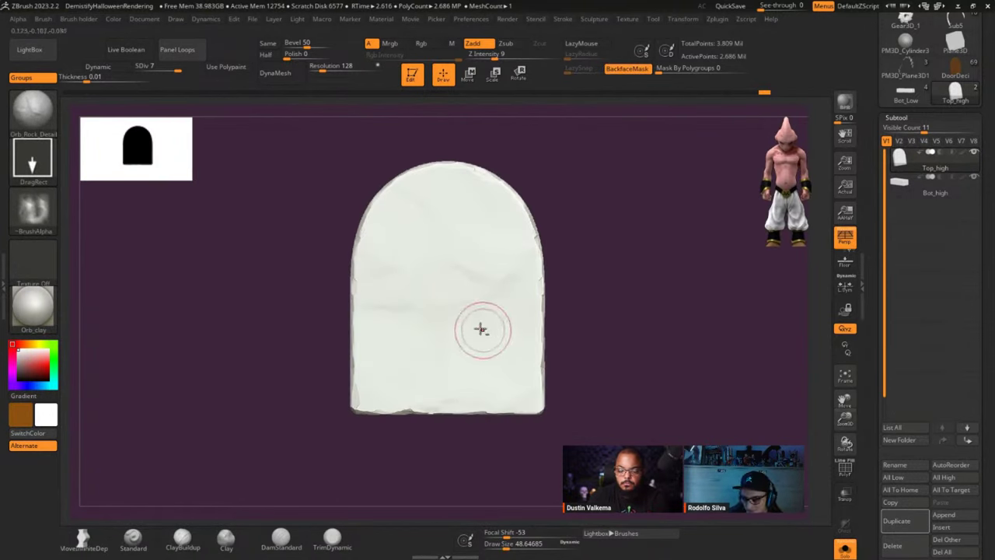
pyautogui.moveTo(640, 381); pyautogui.dragTo(521, 373)
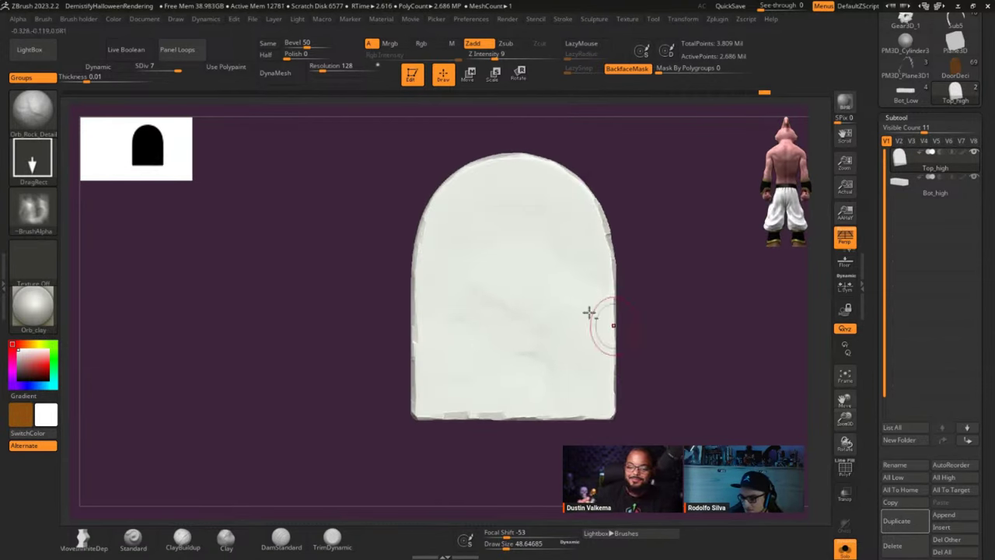
pyautogui.moveTo(675, 342)
pyautogui.mouseDown()
pyautogui.moveTo(788, 350)
pyautogui.moveTo(691, 353)
pyautogui.mouseUp()
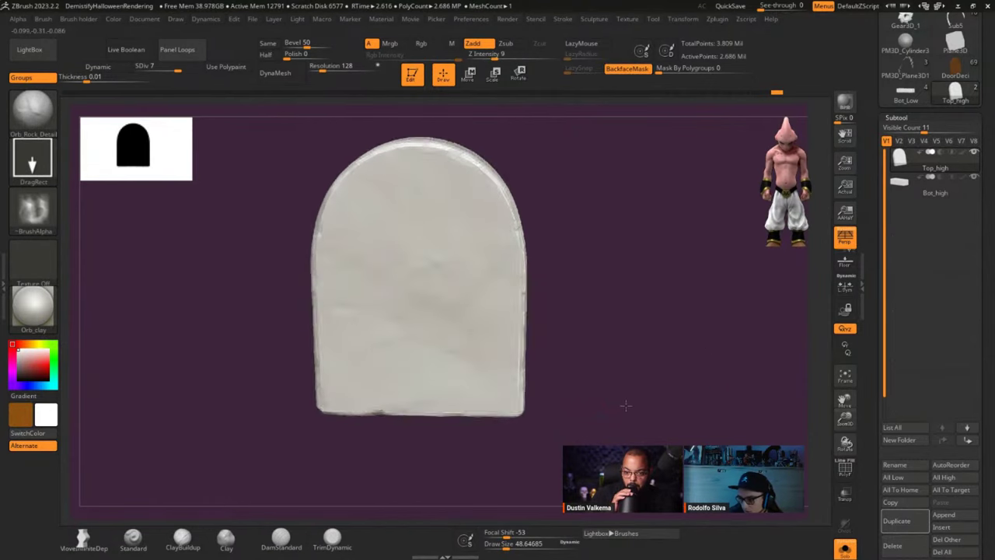
pyautogui.moveTo(614, 380)
pyautogui.mouseDown()
pyautogui.moveTo(698, 365)
pyautogui.moveTo(655, 362)
pyautogui.mouseUp()
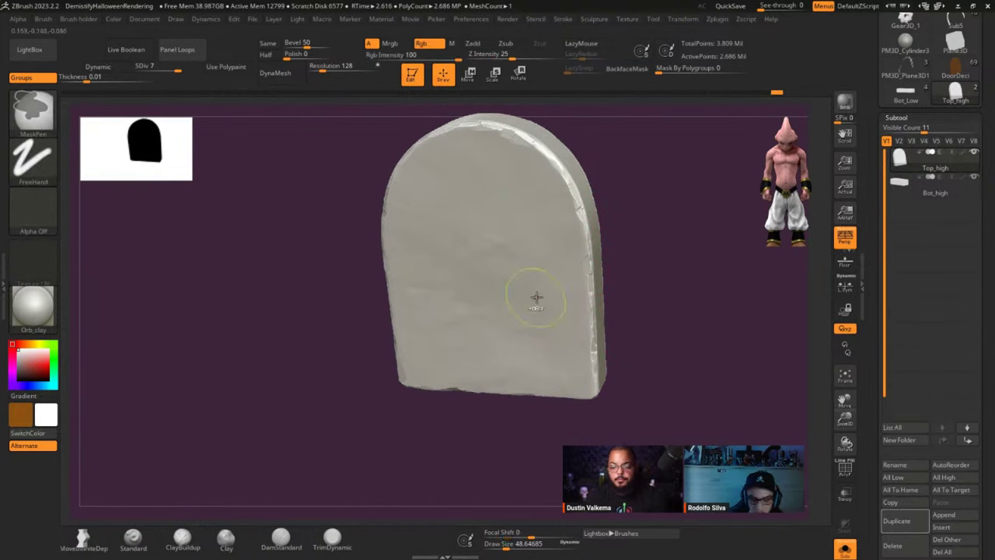
# - Switch to the OrbFlatten_Edge brush from the highPolySculpt set
pyautogui.hotkey('ctrl', 'space')
pyautogui.click(566, 389)
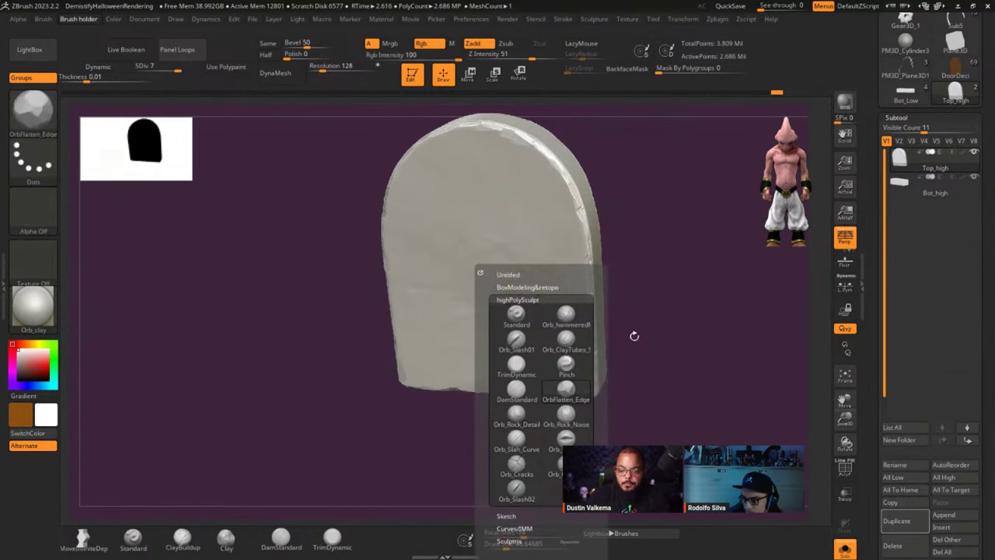
# - Set the OrbFlatten_Edge brush to Z Intensity 52 and Draw Size about 15.55 for the slab's edges
pyautogui.moveTo(531, 59); pyautogui.dragTo(516, 57)
pyautogui.keyDown('shift'); pyautogui.moveTo(635, 257); pyautogui.dragTo(521, 254); pyautogui.keyUp('shift')
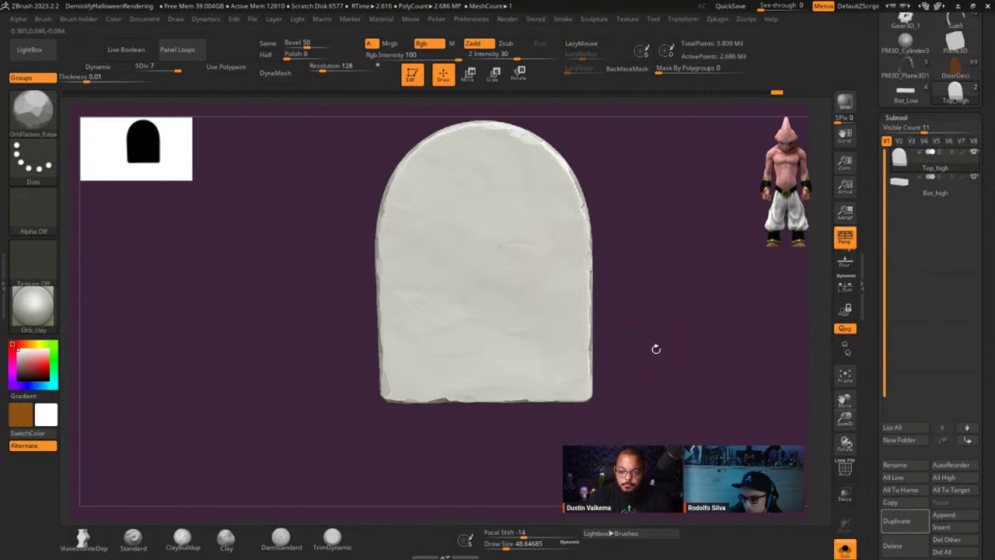
pyautogui.moveTo(656, 349); pyautogui.dragTo(551, 363)
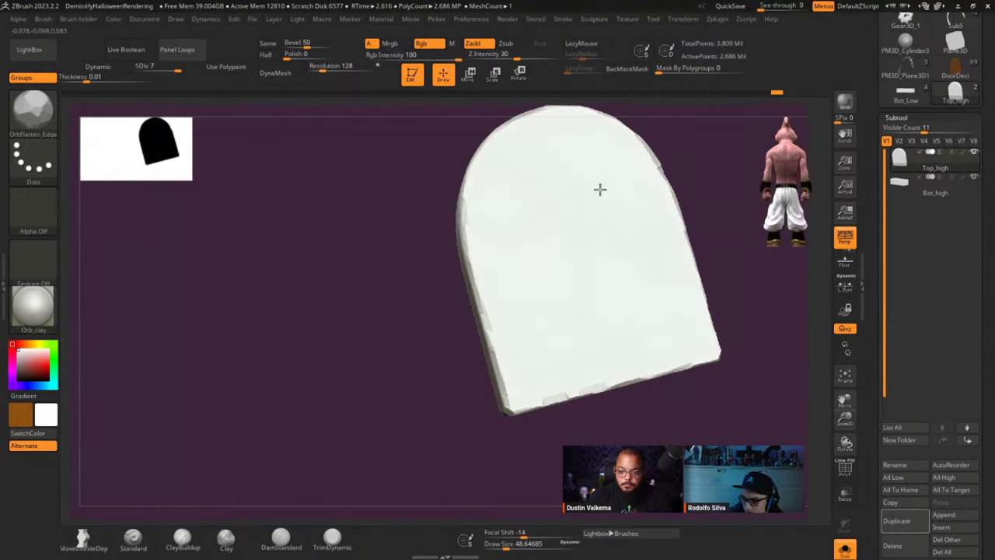
pyautogui.moveTo(701, 401); pyautogui.dragTo(749, 417)
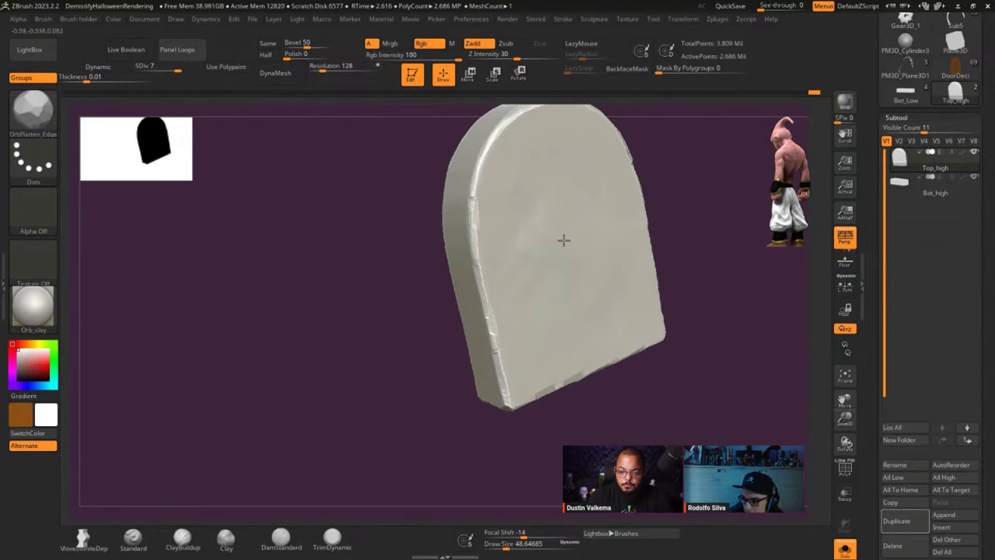
pyautogui.moveTo(654, 330); pyautogui.dragTo(665, 429)
pyautogui.click(518, 54)
pyautogui.moveTo(529, 55); pyautogui.dragTo(533, 55)
pyautogui.press('s')
pyautogui.moveTo(714, 338); pyautogui.dragTo(704, 338)
# - Flatten the chipped rim of one slab face along a long side, around the arch and down the other side
pyautogui.moveTo(708, 375)
pyautogui.keyDown('alt'); pyautogui.mouseDown()
pyautogui.moveTo(651, 380)
pyautogui.moveTo(646, 352)
pyautogui.moveTo(589, 348)
pyautogui.moveTo(619, 363)
pyautogui.moveTo(624, 333)
pyautogui.mouseUp(); pyautogui.keyUp('alt')
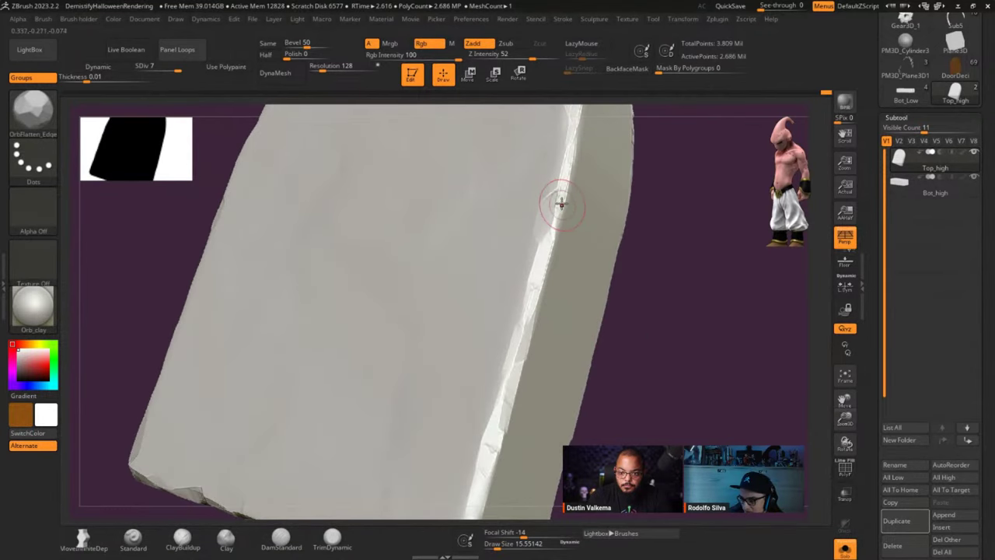
pyautogui.moveTo(565, 137); pyautogui.dragTo(526, 219, button='right')
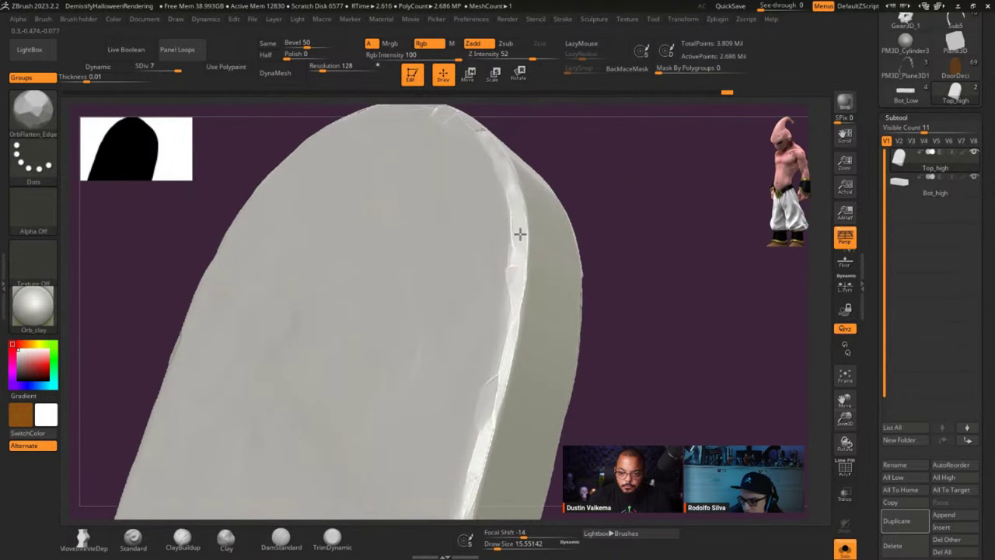
pyautogui.moveTo(503, 163); pyautogui.dragTo(517, 372, button='right')
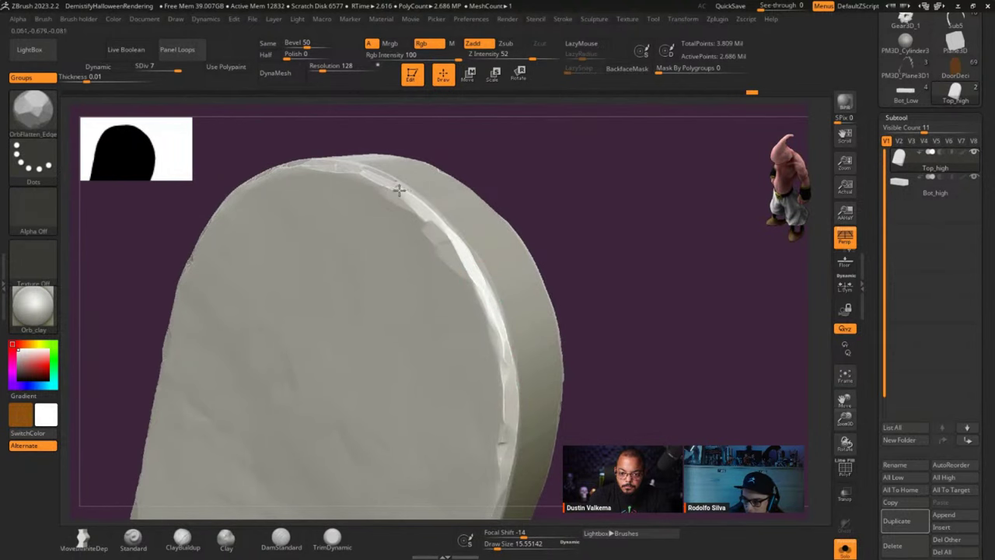
pyautogui.moveTo(407, 199); pyautogui.dragTo(559, 344, button='right')
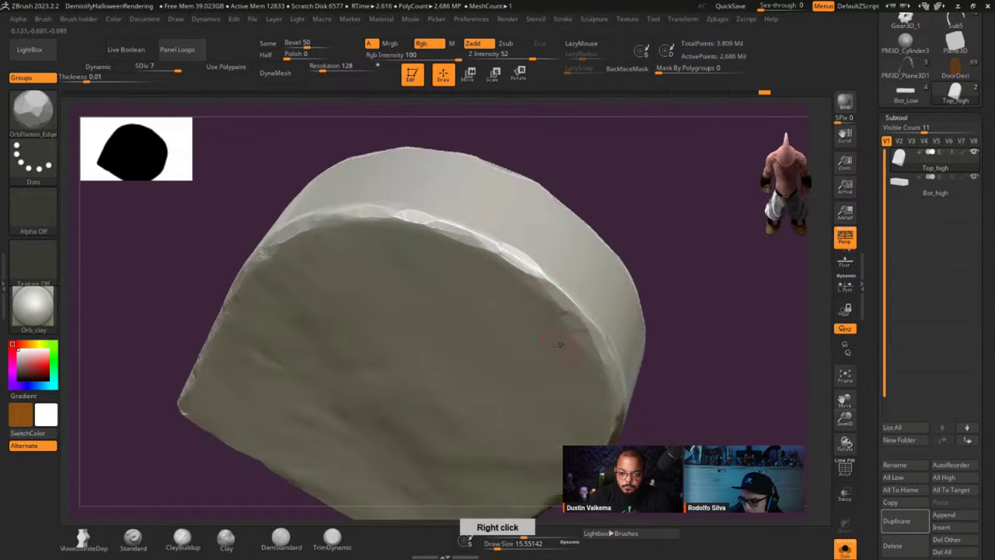
pyautogui.moveTo(499, 248); pyautogui.dragTo(472, 233)
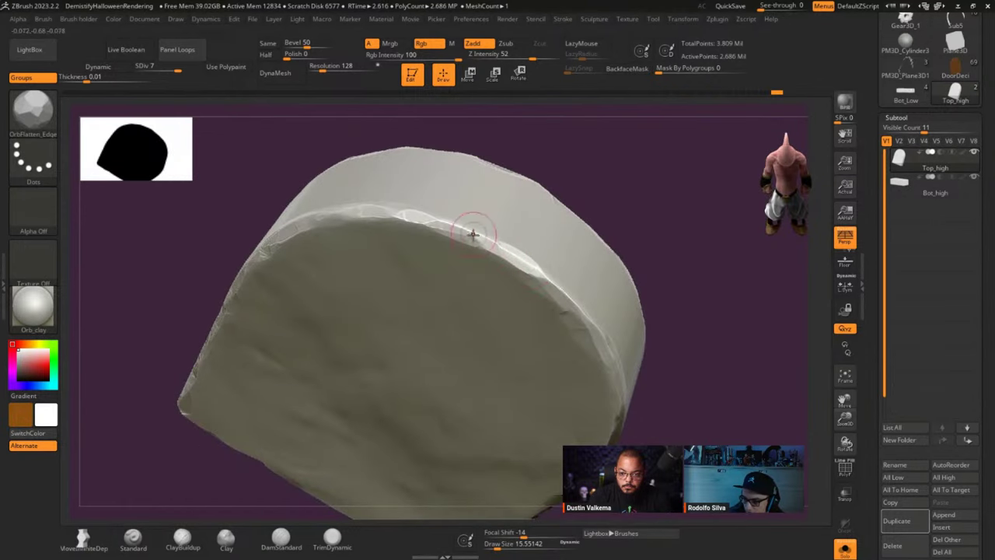
pyautogui.moveTo(387, 211); pyautogui.dragTo(598, 247, button='right')
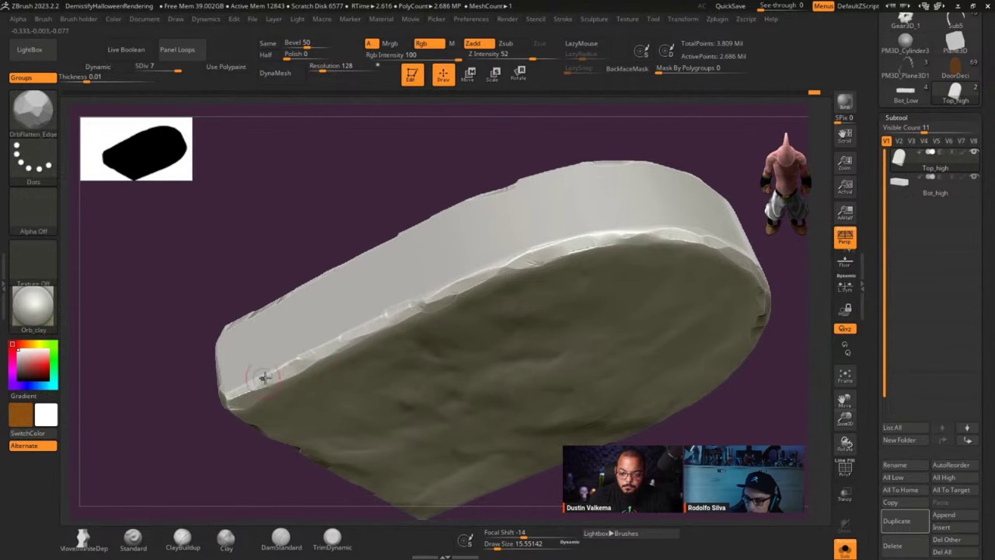
# - Flatten the slab's straight bottom edge and its corner on the same face with uneven bevels
pyautogui.moveTo(242, 392); pyautogui.dragTo(453, 371, button='right')
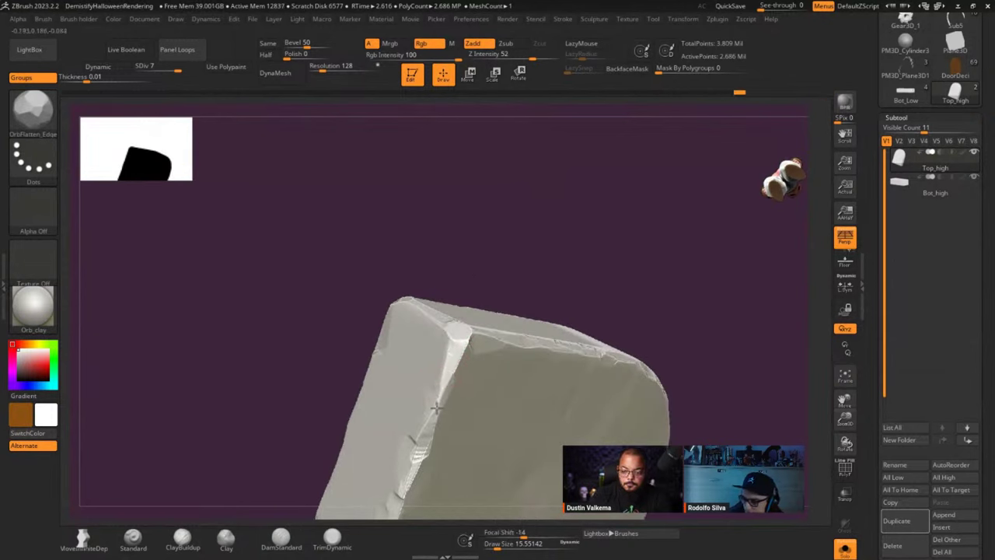
pyautogui.moveTo(441, 382); pyautogui.dragTo(491, 330, button='right')
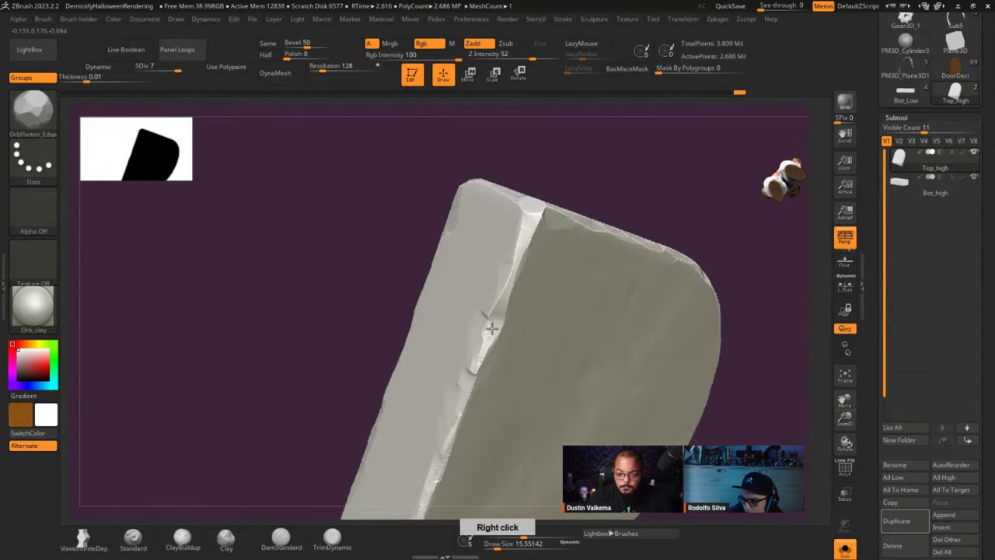
pyautogui.moveTo(468, 386); pyautogui.dragTo(506, 272, button='right')
pyautogui.press('shift')
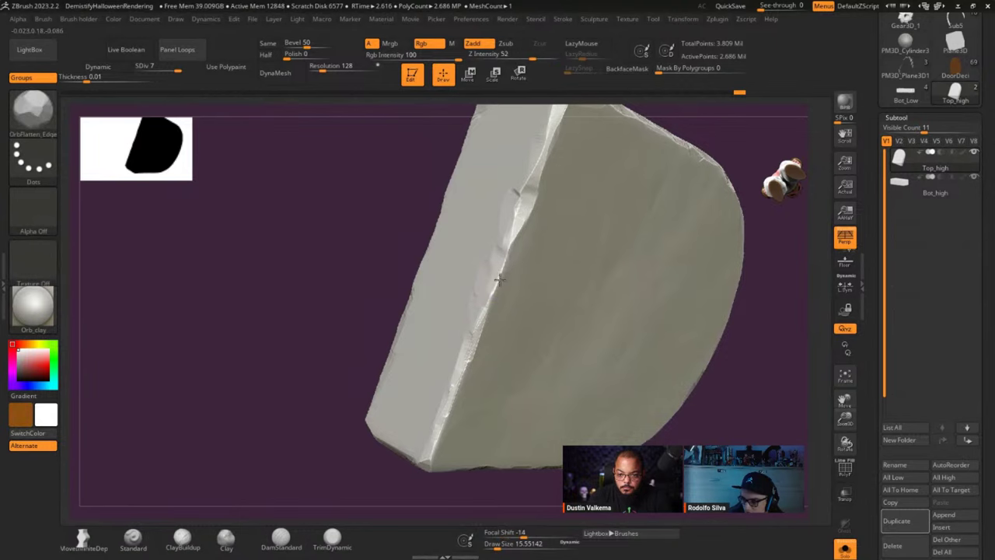
# - Use the MalletFast2 brush to knock extra chips into the slab's straight bottom edge
pyautogui.press('b')
pyautogui.press('m')
pyautogui.press('f')
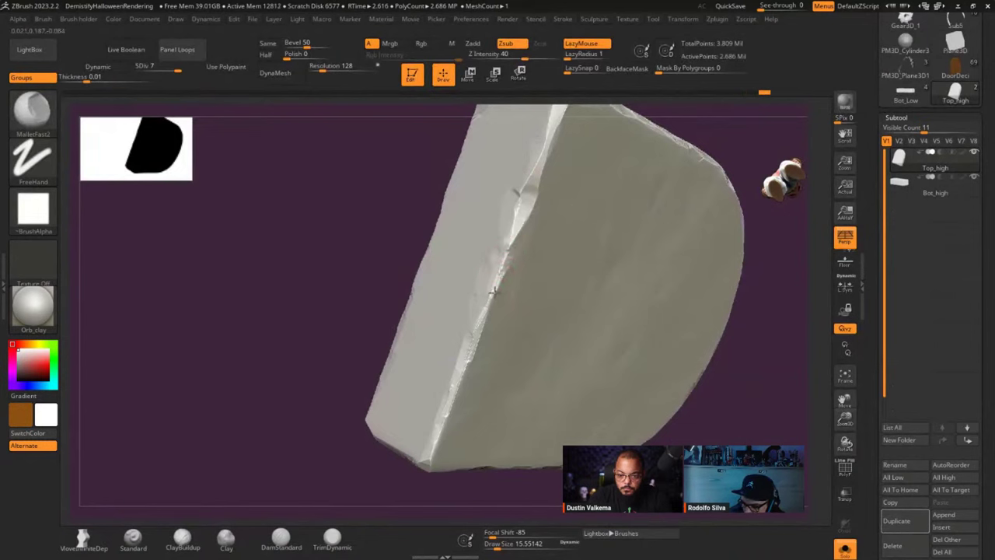
pyautogui.moveTo(509, 249); pyautogui.dragTo(490, 336, button='right')
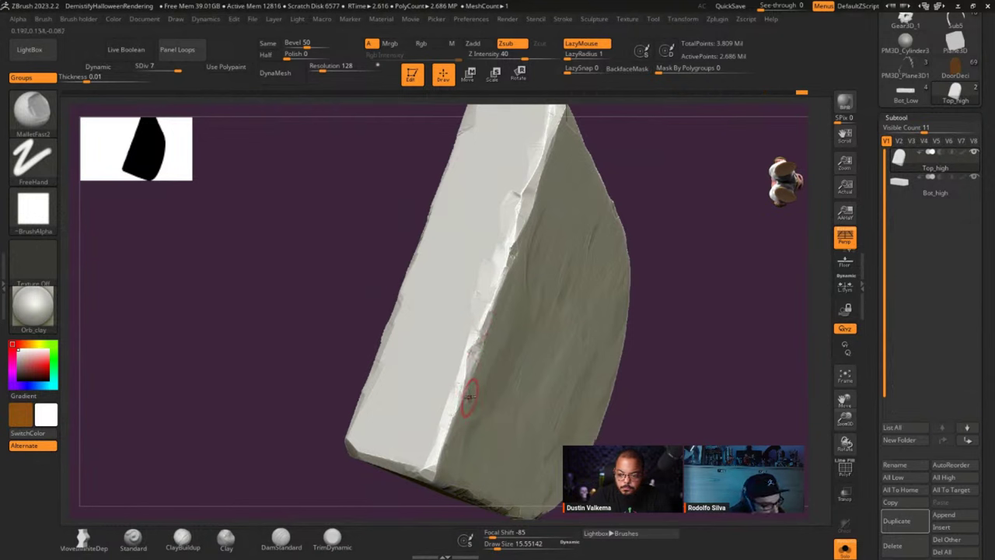
# - Switch back to OrbFlatten_Edge and flatten the fresh chips along the slab's bottom edge and its corner
pyautogui.press('b')
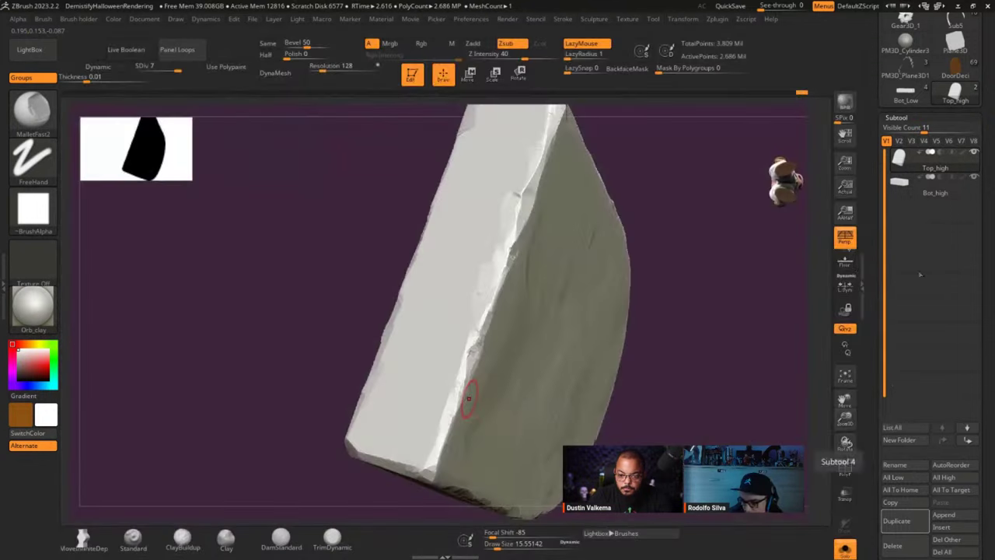
pyautogui.hotkey('ctrl', 'b')
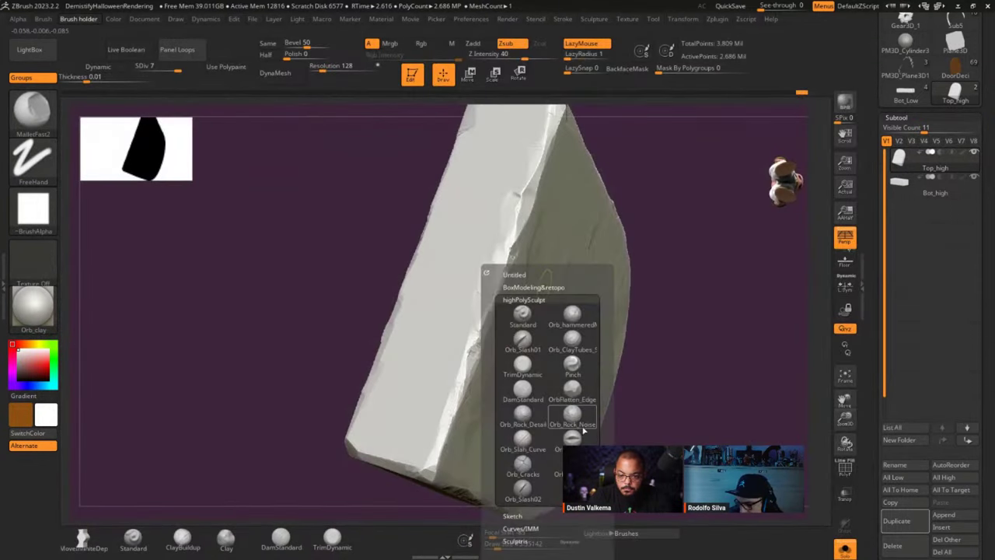
pyautogui.click(572, 389)
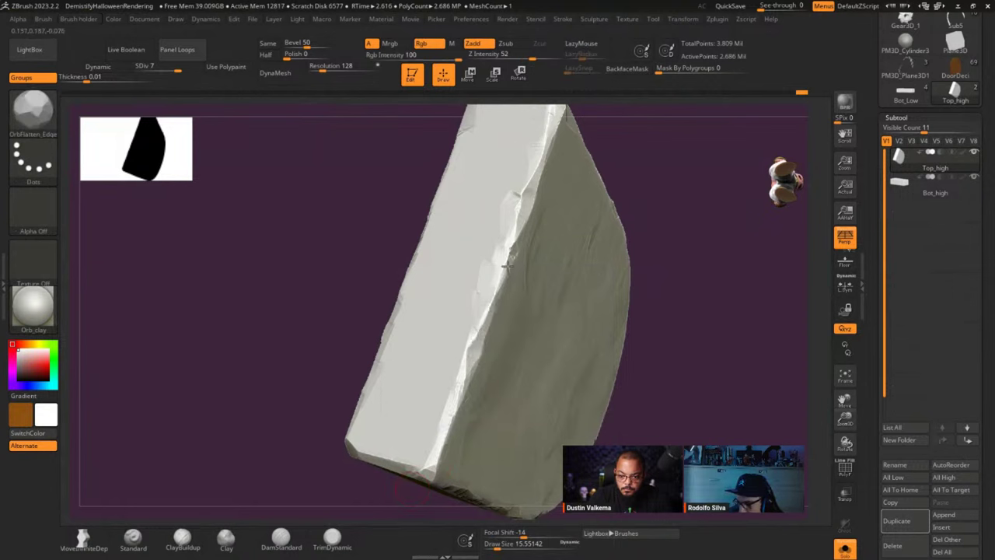
pyautogui.moveTo(447, 426)
pyautogui.mouseDown(button='right')
pyautogui.moveTo(549, 359)
pyautogui.moveTo(559, 362)
pyautogui.moveTo(547, 337)
pyautogui.moveTo(496, 326)
pyautogui.mouseUp(button='right')
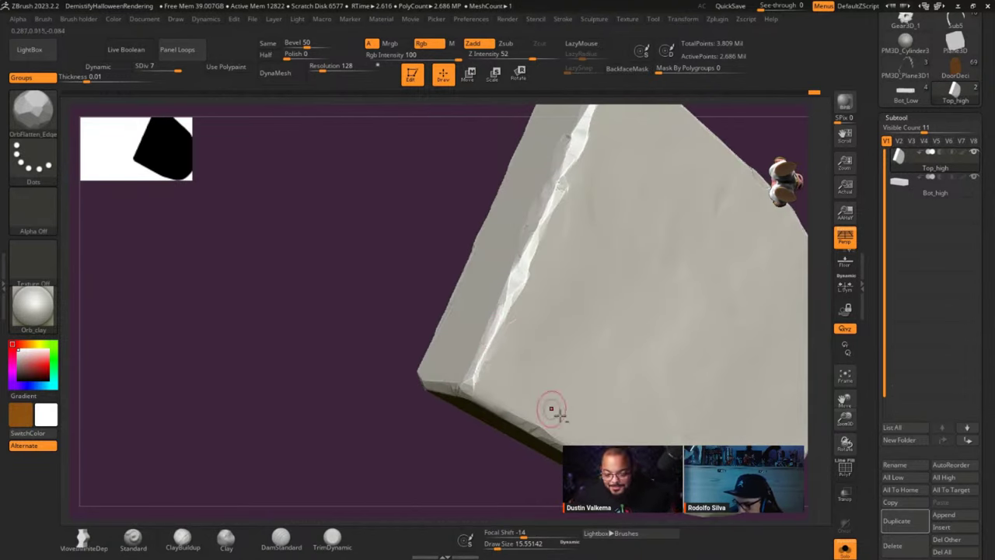
# - Refine the worn bevel along the adjoining long side and the arch of the same face
pyautogui.moveTo(552, 406); pyautogui.dragTo(543, 264, button='right')
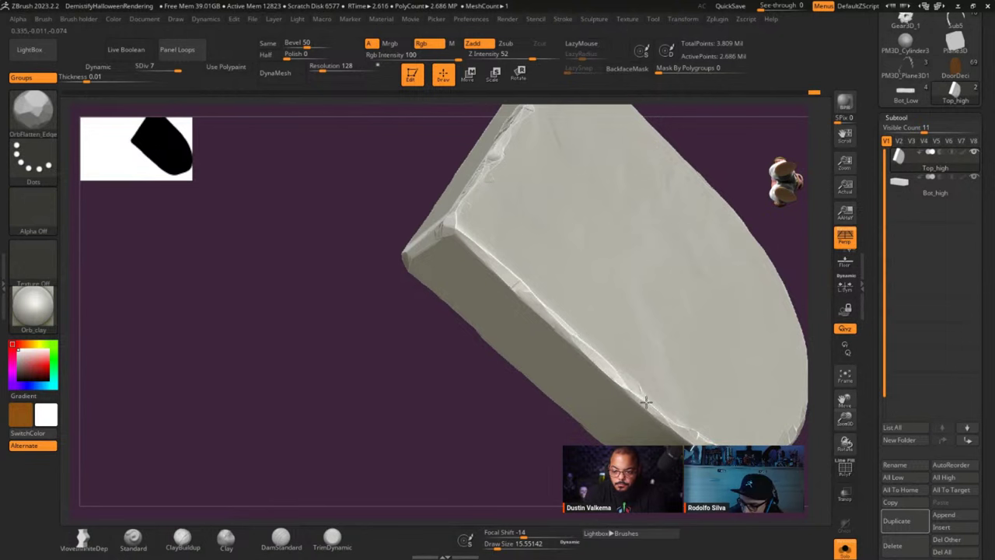
pyautogui.moveTo(762, 432); pyautogui.dragTo(726, 365, button='right')
pyautogui.moveTo(697, 400); pyautogui.dragTo(692, 403, button='right')
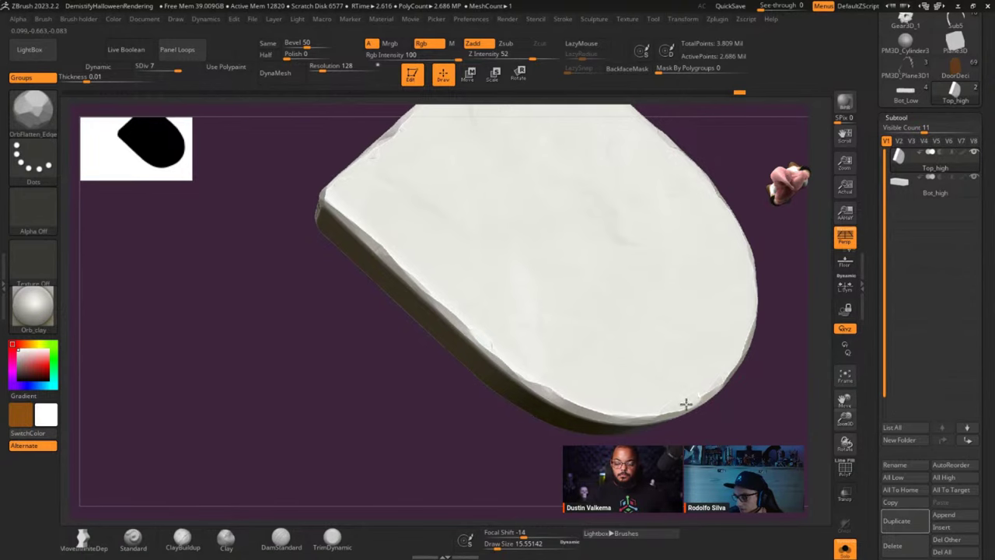
pyautogui.moveTo(694, 413); pyautogui.dragTo(695, 384, button='right')
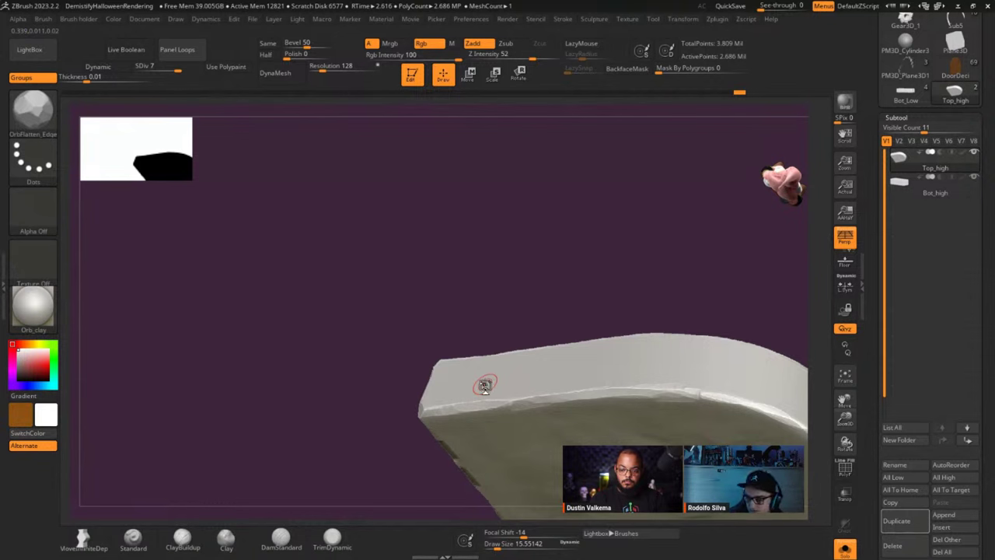
# - Flatten the rim of the slab's opposite face around the arch and down the long side
pyautogui.moveTo(484, 386); pyautogui.dragTo(502, 361, button='right')
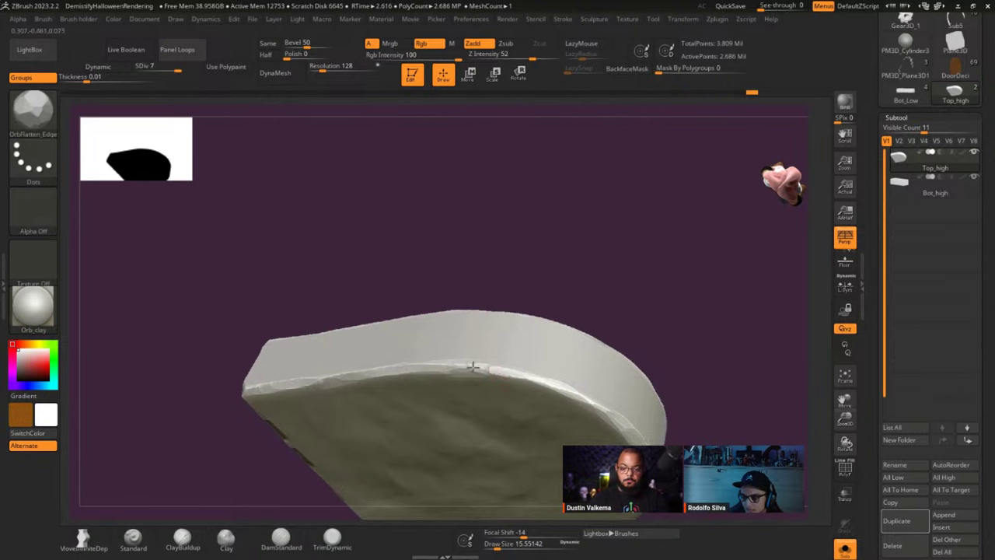
pyautogui.moveTo(591, 350); pyautogui.dragTo(560, 280, button='right')
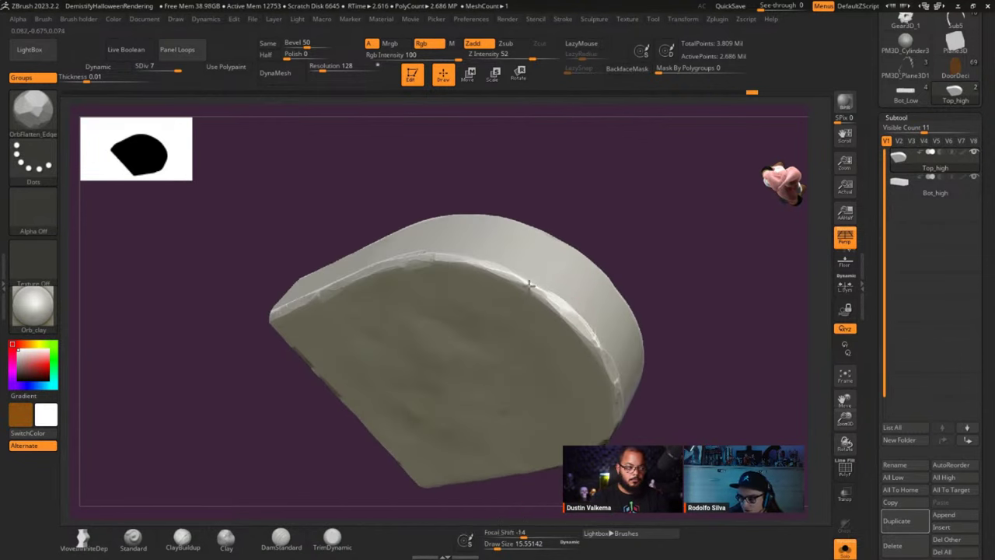
pyautogui.moveTo(519, 279); pyautogui.dragTo(581, 325, button='right')
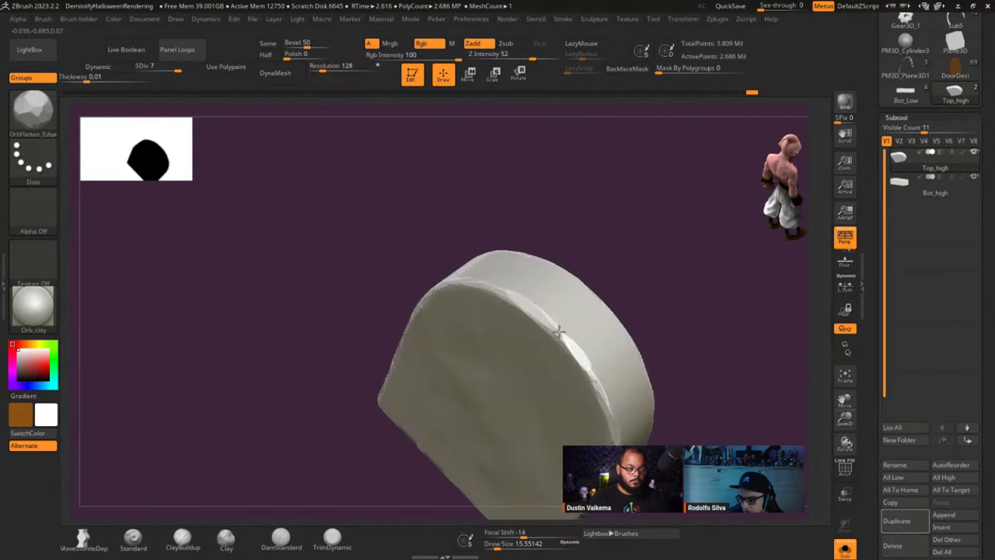
pyautogui.moveTo(592, 361); pyautogui.dragTo(577, 291, button='right')
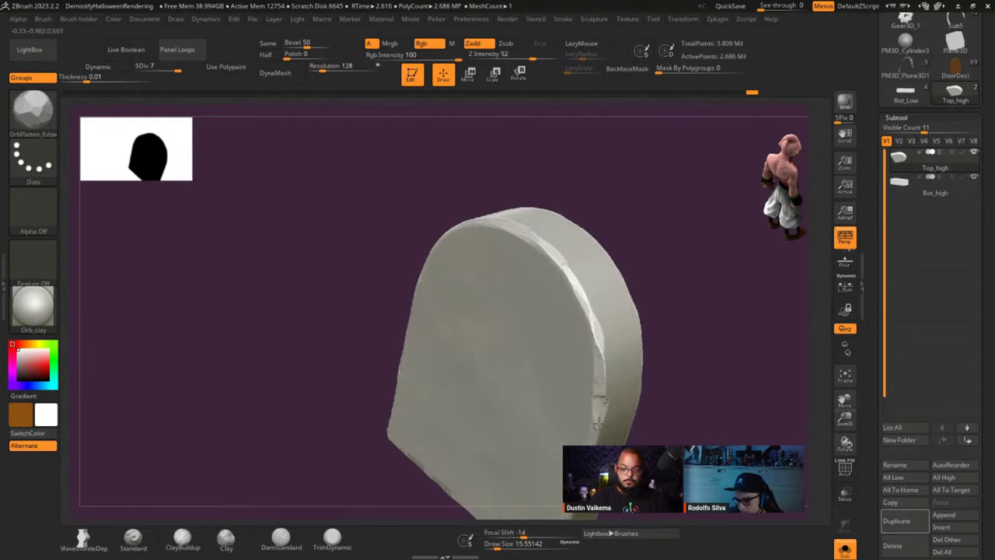
# - Show both tombstone parts and make the Bot_high base the active subtool, with Draw Size about 30.7
pyautogui.moveTo(575, 515); pyautogui.dragTo(507, 410, button='right')
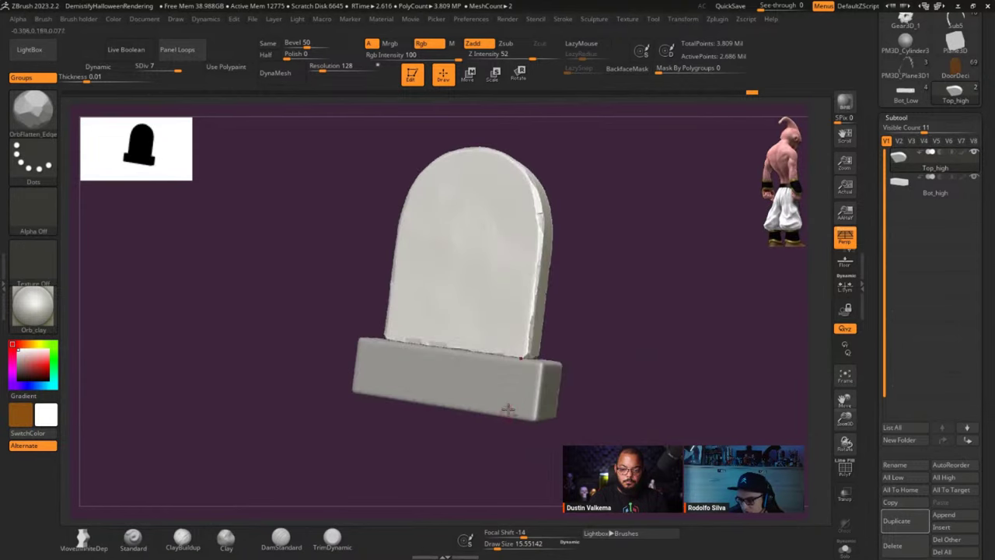
pyautogui.keyDown('alt'); pyautogui.click(507, 410); pyautogui.keyUp('alt')
pyautogui.moveTo(573, 382)
pyautogui.mouseDown(button='right')
pyautogui.moveTo(560, 422)
pyautogui.moveTo(547, 412)
pyautogui.mouseUp(button='right')
pyautogui.press('s')
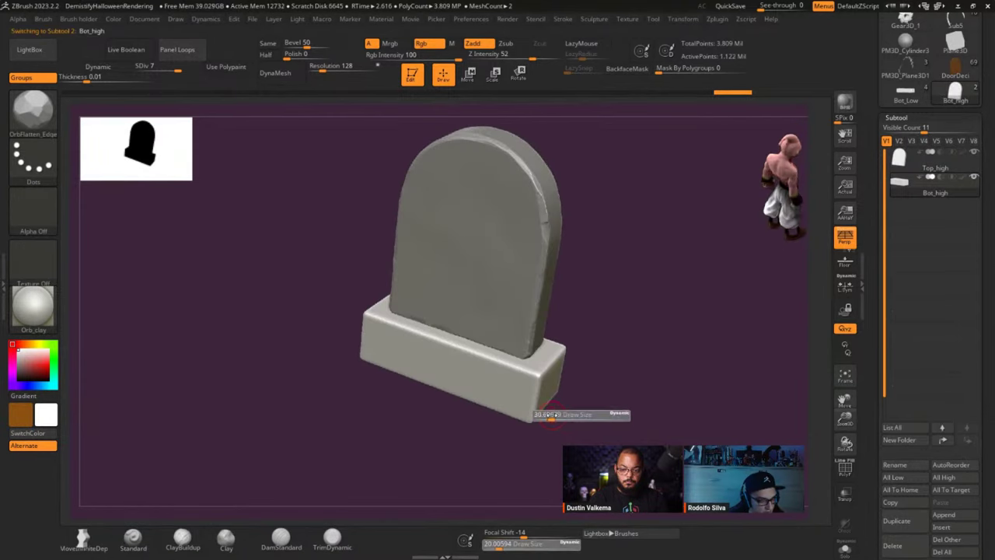
pyautogui.press('F1')
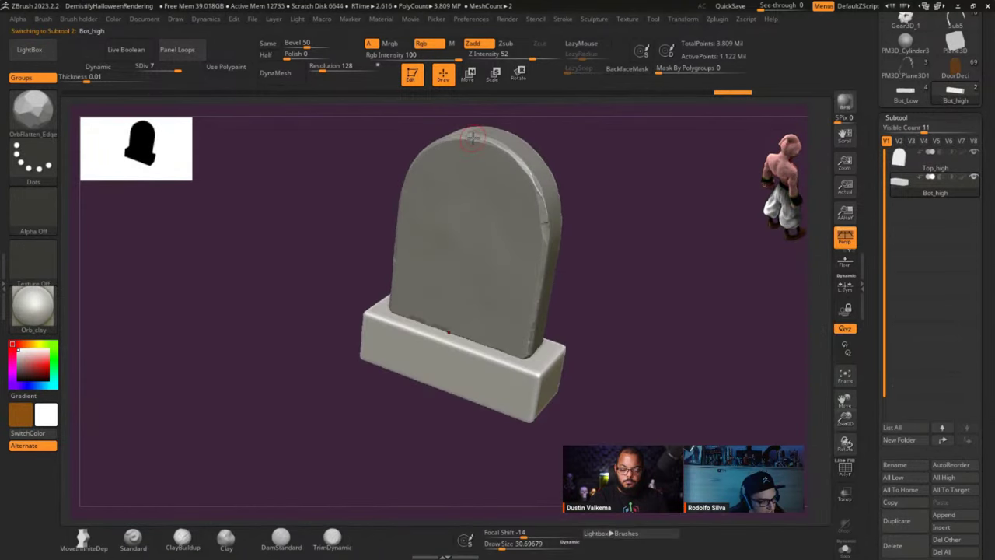
# - Chip one long top edge of the base with MalletFast2 at Draw Size about 48.6 and Z Intensity 53
pyautogui.press('b')
pyautogui.press('m')
pyautogui.press('f')
pyautogui.press('f')
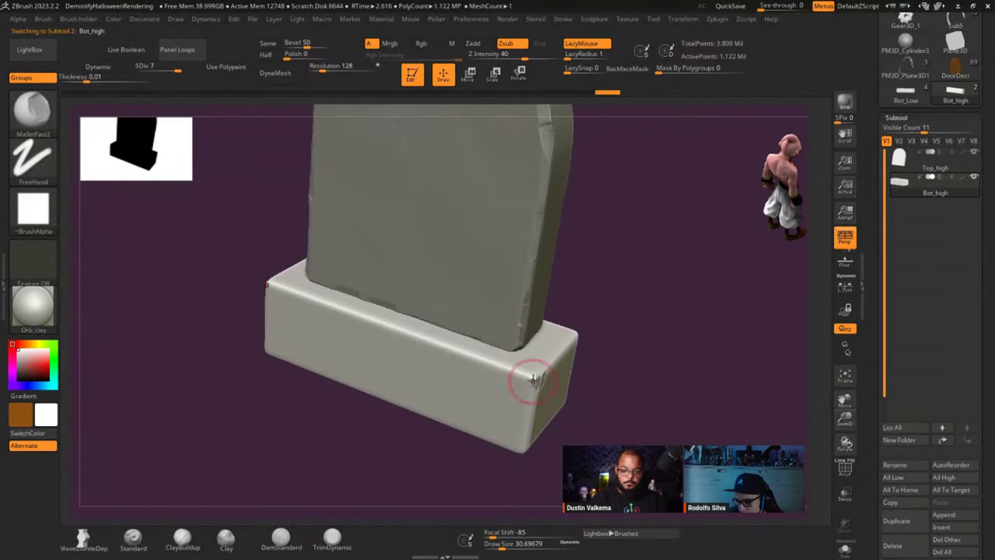
pyautogui.moveTo(528, 377); pyautogui.dragTo(546, 382)
pyautogui.press('s')
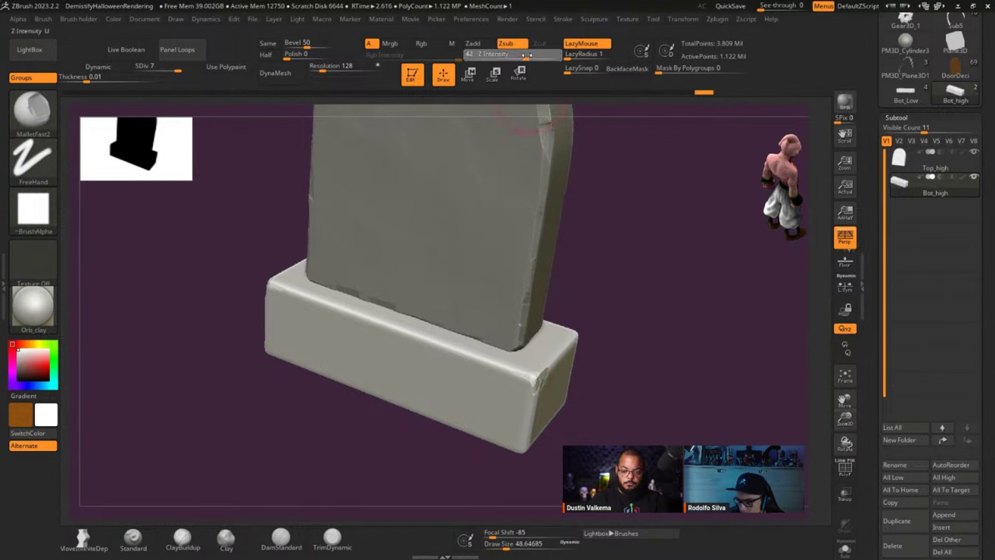
pyautogui.moveTo(525, 57); pyautogui.dragTo(533, 57)
pyautogui.moveTo(532, 376)
pyautogui.mouseDown()
pyautogui.moveTo(533, 389)
pyautogui.moveTo(492, 360)
pyautogui.moveTo(353, 305)
pyautogui.mouseUp()
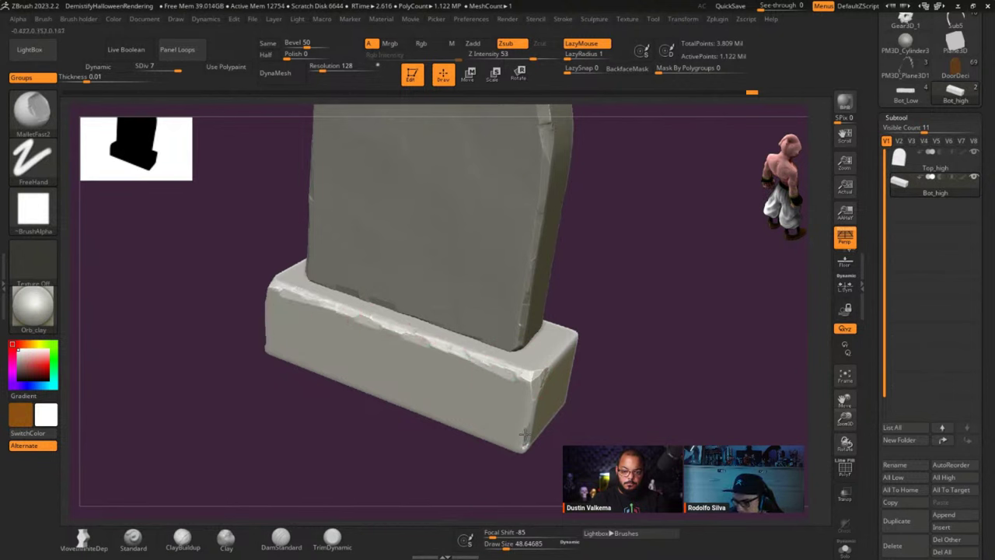
# - Chip the base's long bottom edge on the same side, then the top edge of its short end
pyautogui.moveTo(524, 411); pyautogui.dragTo(650, 394, button='right')
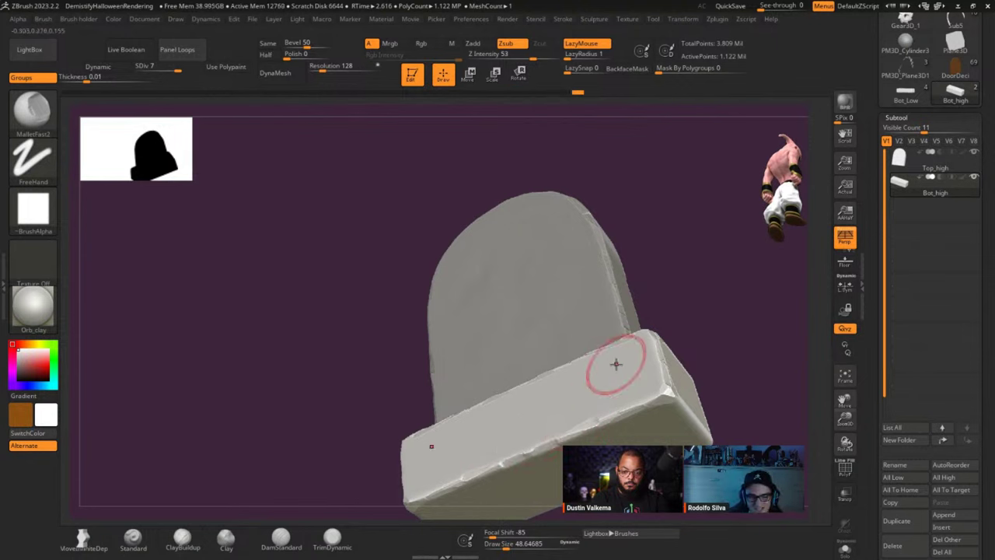
pyautogui.moveTo(656, 396)
pyautogui.mouseDown(button='right')
pyautogui.moveTo(645, 373)
pyautogui.moveTo(660, 355)
pyautogui.moveTo(582, 418)
pyautogui.mouseUp(button='right')
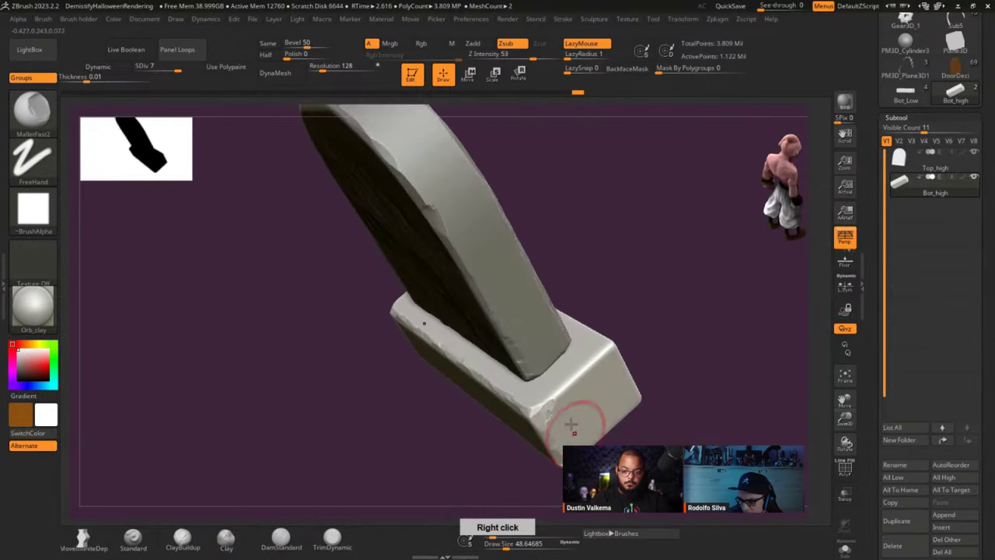
pyautogui.moveTo(598, 370)
pyautogui.mouseDown(button='right')
pyautogui.moveTo(584, 396)
pyautogui.moveTo(608, 345)
pyautogui.mouseUp(button='right')
# - Chip the corner and the long top edge on the base's opposite side
pyautogui.click(611, 344)
pyautogui.click(611, 345)
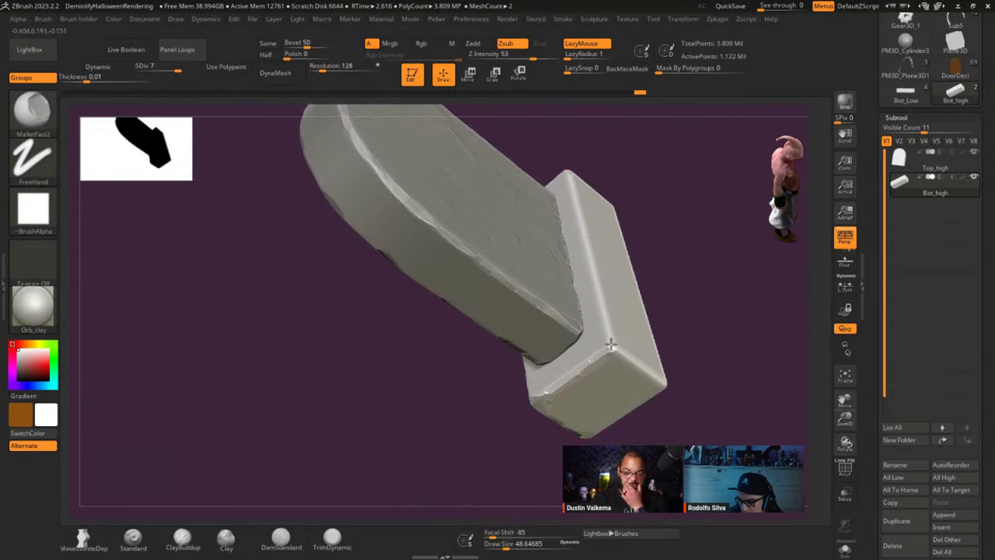
pyautogui.click(613, 346)
pyautogui.click(609, 342)
pyautogui.click(606, 337)
pyautogui.moveTo(607, 338); pyautogui.dragTo(590, 253)
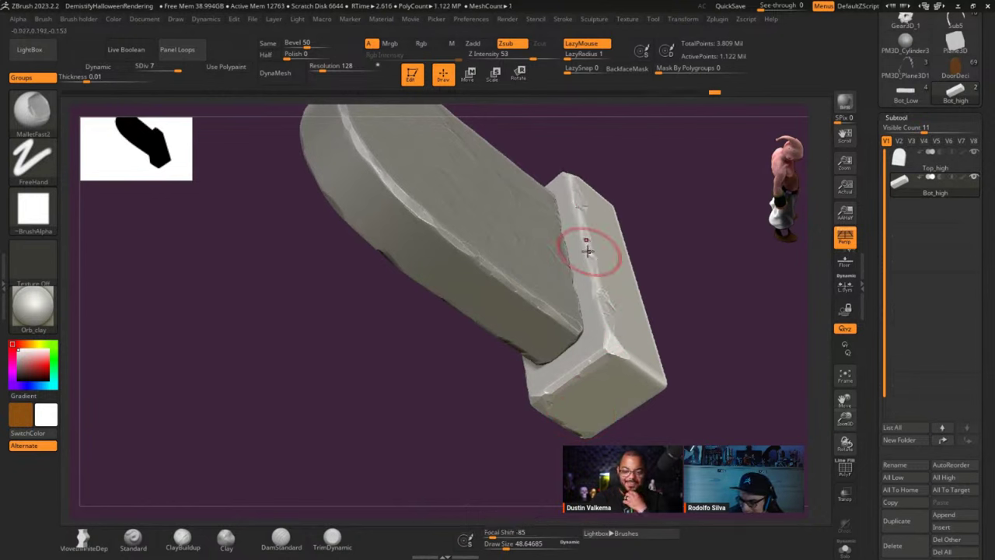
# - Chip the middle of the base's long top edge with the MalletFast2 brush
pyautogui.moveTo(576, 220)
pyautogui.mouseDown()
pyautogui.moveTo(599, 285)
pyautogui.moveTo(596, 259)
pyautogui.mouseUp()
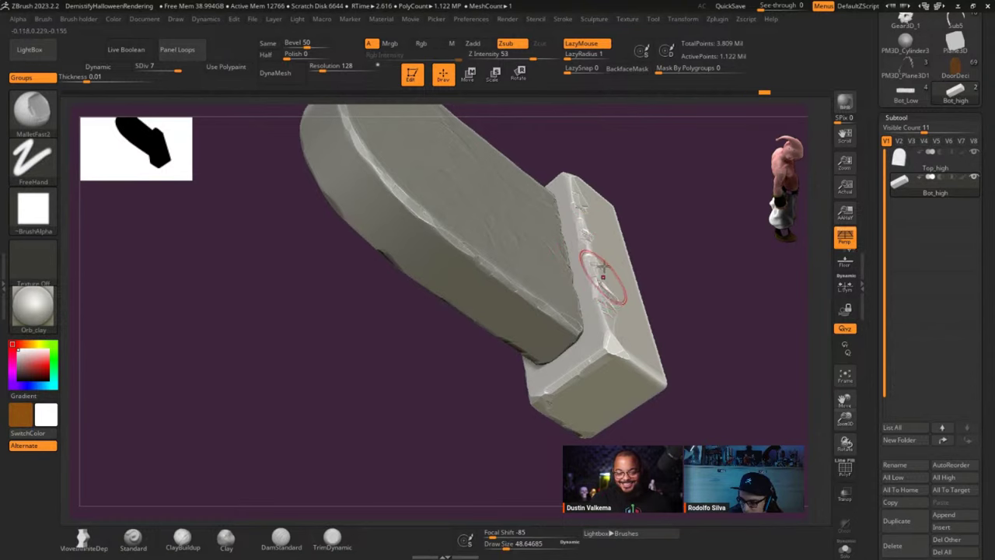
pyautogui.moveTo(730, 348); pyautogui.dragTo(622, 244, button='right')
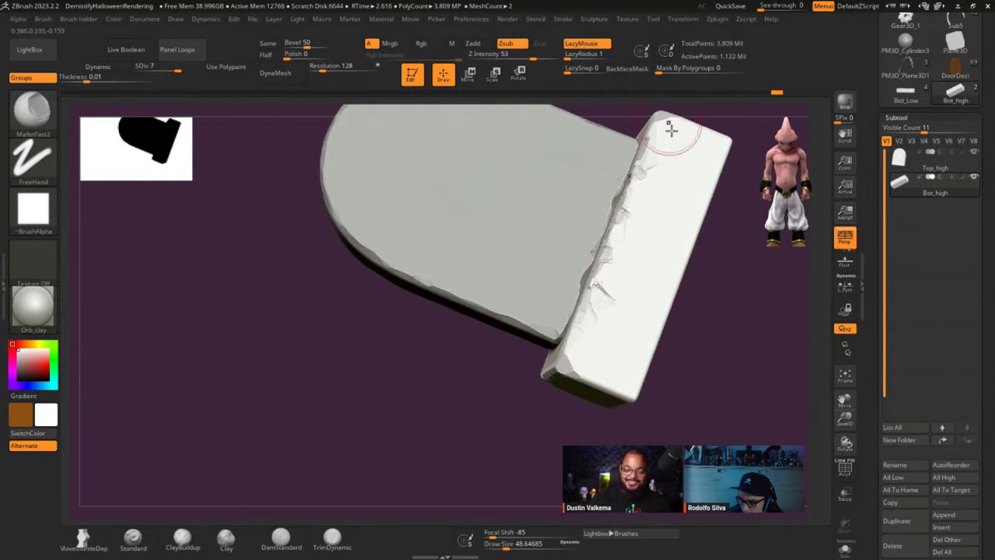
pyautogui.moveTo(618, 315); pyautogui.dragTo(517, 361, button='right')
# - Switch to the OrbFlatten_Edge brush at Draw Size about 48.6 and Z Intensity 52, and flatten the base's chipped top edges
pyautogui.rightClick(517, 361)
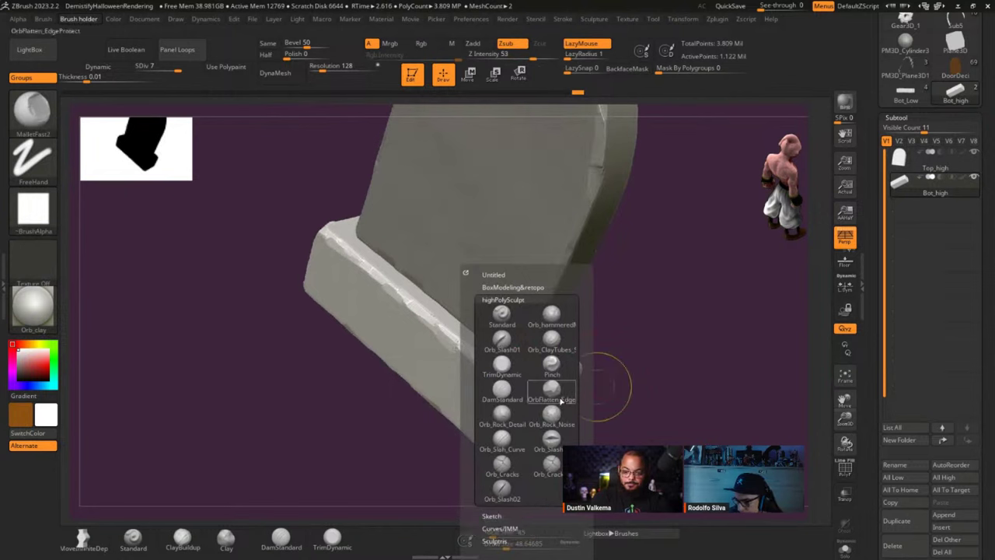
pyautogui.click(560, 400)
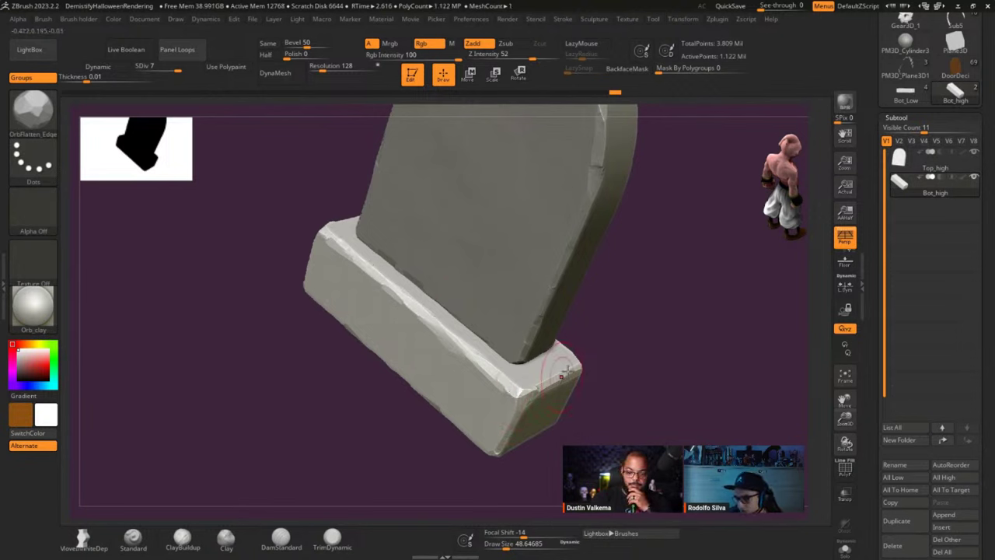
pyautogui.moveTo(679, 340); pyautogui.dragTo(599, 395, button='right')
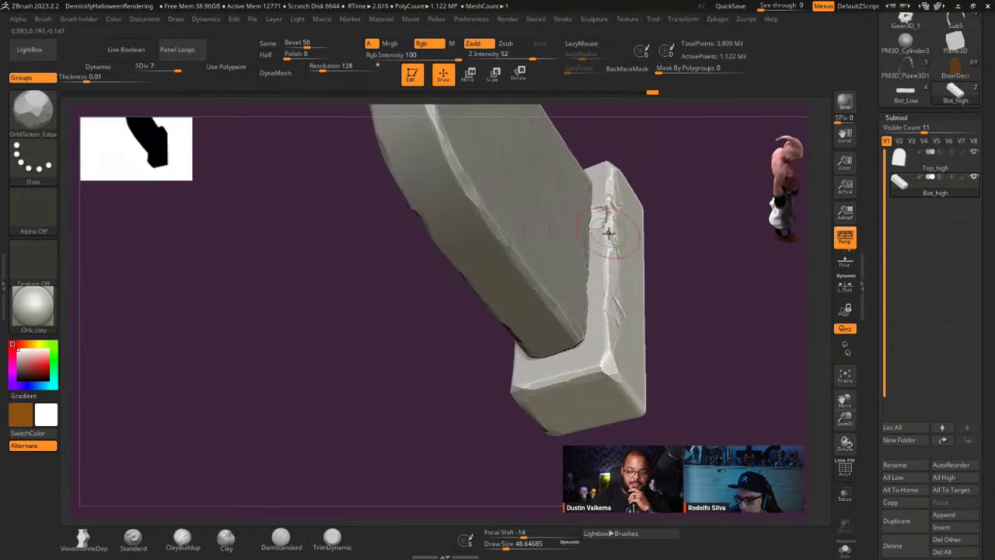
pyautogui.moveTo(609, 212); pyautogui.dragTo(611, 232)
# - Isolate the base, then flatten and smooth its long top edge and the adjoining edges of one short end
pyautogui.moveTo(605, 217)
pyautogui.mouseDown(button='right')
pyautogui.moveTo(637, 356)
pyautogui.moveTo(662, 358)
pyautogui.moveTo(676, 335)
pyautogui.moveTo(651, 362)
pyautogui.moveTo(547, 378)
pyautogui.mouseUp(button='right')
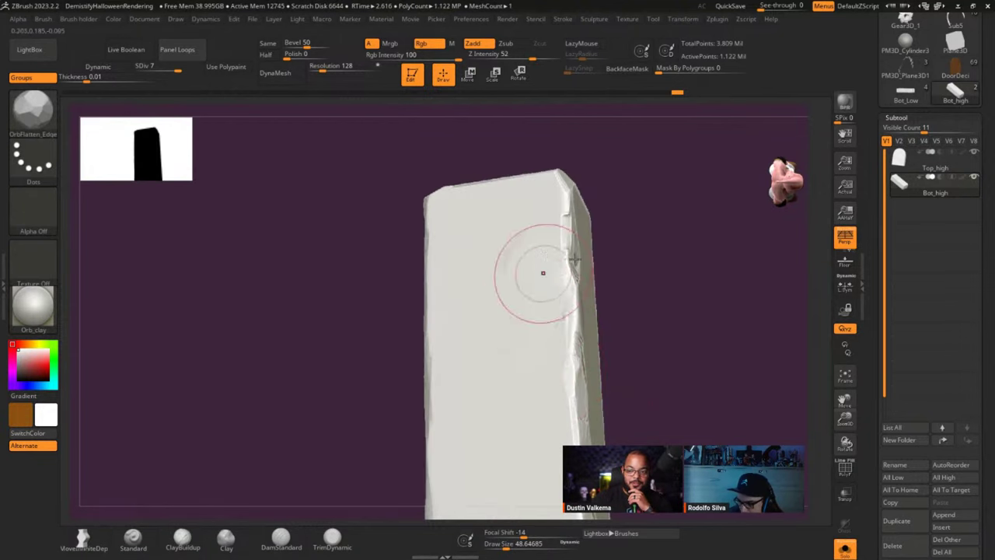
pyautogui.moveTo(540, 272); pyautogui.dragTo(639, 322, button='right')
pyautogui.moveTo(576, 333); pyautogui.dragTo(579, 202)
pyautogui.moveTo(584, 166)
pyautogui.mouseDown(button='right')
pyautogui.moveTo(726, 275)
pyautogui.moveTo(723, 305)
pyautogui.mouseUp(button='right')
pyautogui.moveTo(570, 251)
pyautogui.keyDown('shift'); pyautogui.mouseDown()
pyautogui.moveTo(544, 200)
pyautogui.moveTo(497, 182)
pyautogui.mouseUp(); pyautogui.keyUp('shift')
pyautogui.moveTo(735, 340); pyautogui.dragTo(544, 217, button='right')
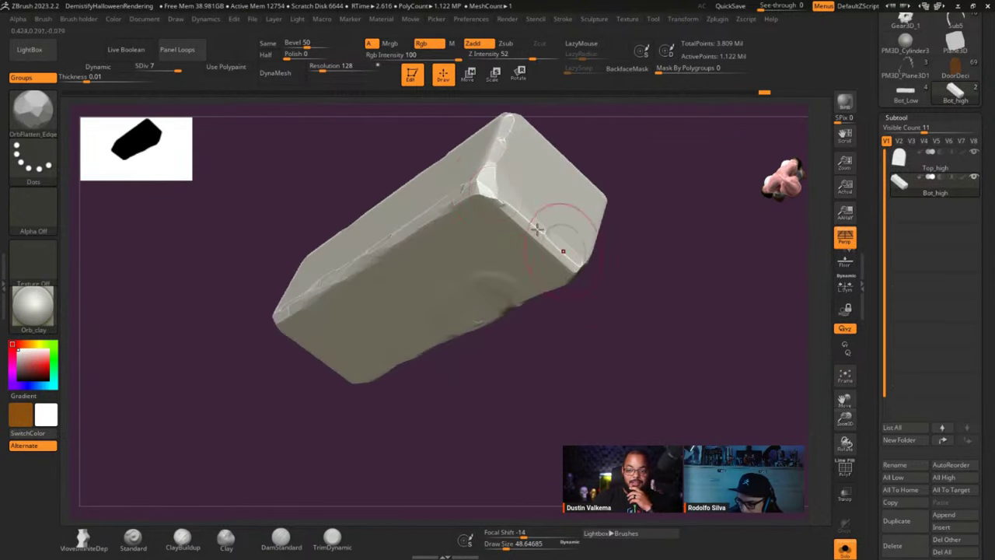
# - Flatten and smooth the chips along the base's opposite long top edge
pyautogui.moveTo(489, 171); pyautogui.dragTo(576, 236, button='right')
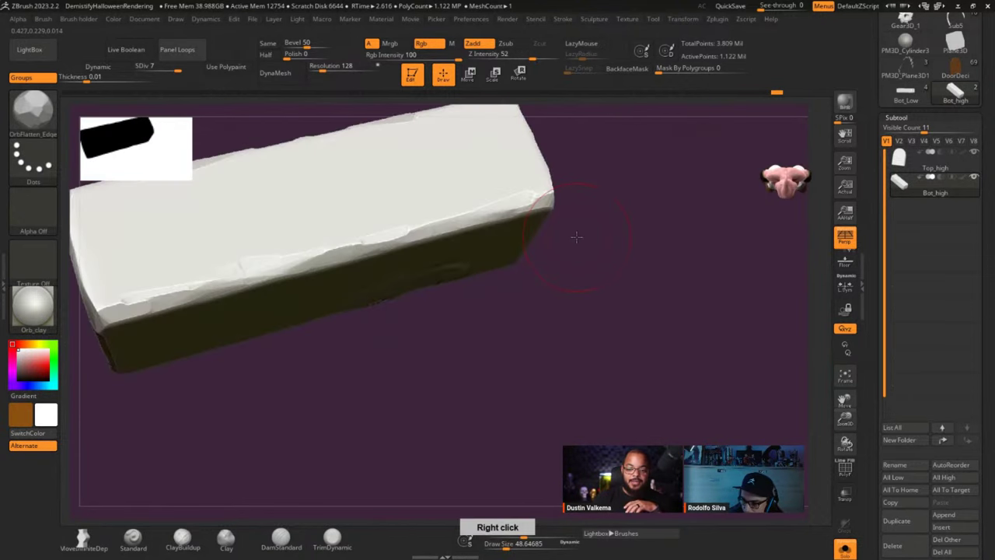
pyautogui.moveTo(512, 204)
pyautogui.keyDown('shift'); pyautogui.mouseDown()
pyautogui.moveTo(511, 196)
pyautogui.moveTo(473, 216)
pyautogui.mouseUp(); pyautogui.keyUp('shift')
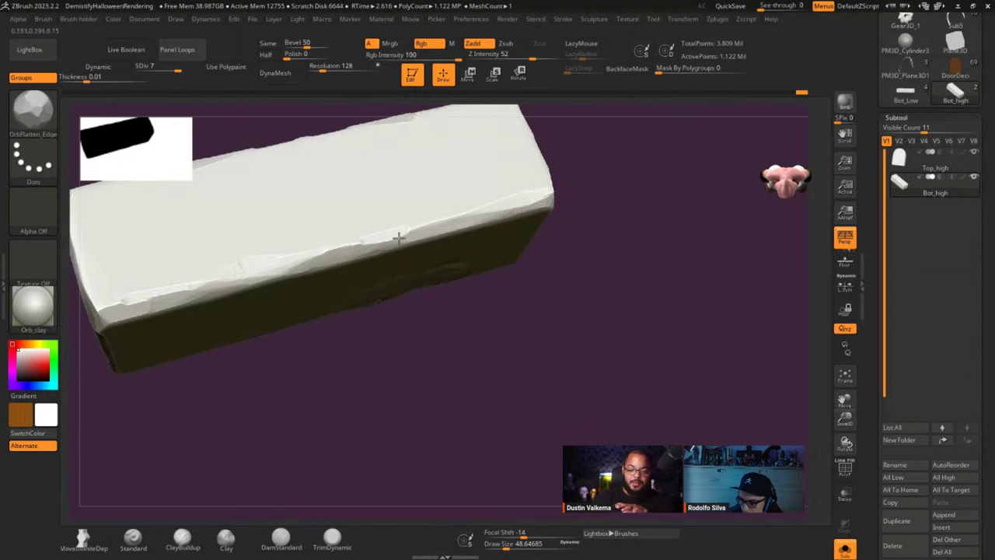
pyautogui.moveTo(399, 238)
pyautogui.mouseDown()
pyautogui.moveTo(351, 253)
pyautogui.moveTo(353, 240)
pyautogui.moveTo(265, 274)
pyautogui.mouseUp()
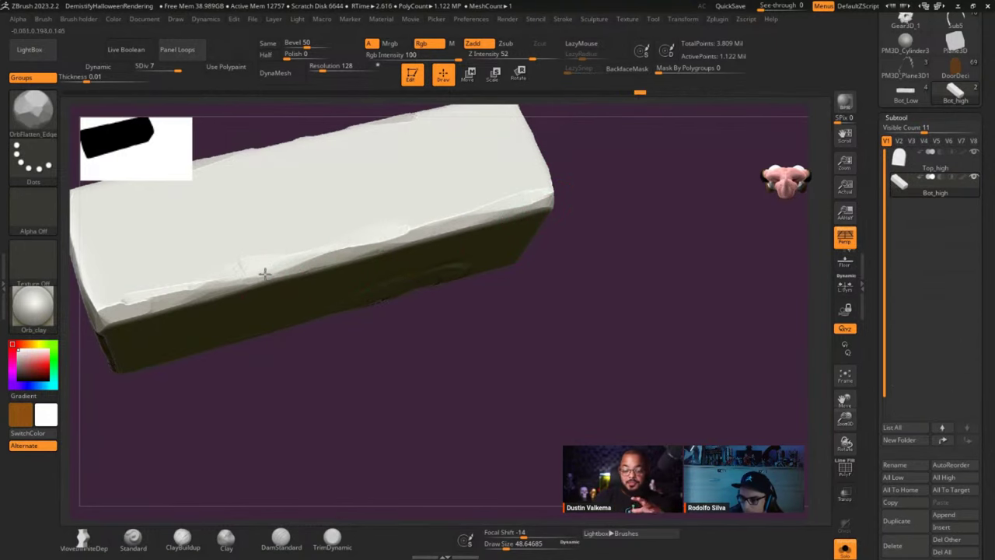
pyautogui.moveTo(229, 264)
pyautogui.mouseDown(button='right')
pyautogui.moveTo(656, 289)
pyautogui.moveTo(601, 348)
pyautogui.mouseUp(button='right')
# - Flatten the deeper, rough chips along the full length of the first long top edge
pyautogui.moveTo(436, 449)
pyautogui.mouseDown(button='right')
pyautogui.moveTo(695, 334)
pyautogui.moveTo(689, 295)
pyautogui.moveTo(438, 334)
pyautogui.mouseUp(button='right')
pyautogui.moveTo(360, 309)
pyautogui.mouseDown()
pyautogui.moveTo(339, 283)
pyautogui.moveTo(263, 323)
pyautogui.moveTo(278, 301)
pyautogui.mouseUp()
pyautogui.moveTo(204, 311)
pyautogui.mouseDown()
pyautogui.moveTo(285, 278)
pyautogui.moveTo(173, 257)
pyautogui.moveTo(257, 271)
pyautogui.moveTo(235, 266)
pyautogui.moveTo(402, 273)
pyautogui.moveTo(399, 313)
pyautogui.moveTo(316, 285)
pyautogui.mouseUp()
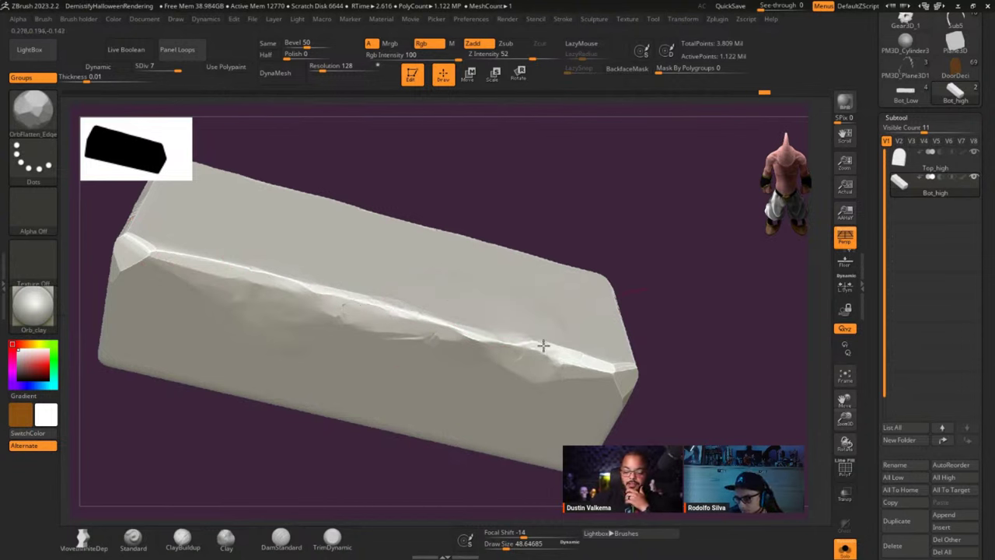
pyautogui.moveTo(615, 365)
pyautogui.mouseDown()
pyautogui.moveTo(573, 370)
pyautogui.moveTo(516, 351)
pyautogui.moveTo(478, 375)
pyautogui.moveTo(433, 351)
pyautogui.mouseUp()
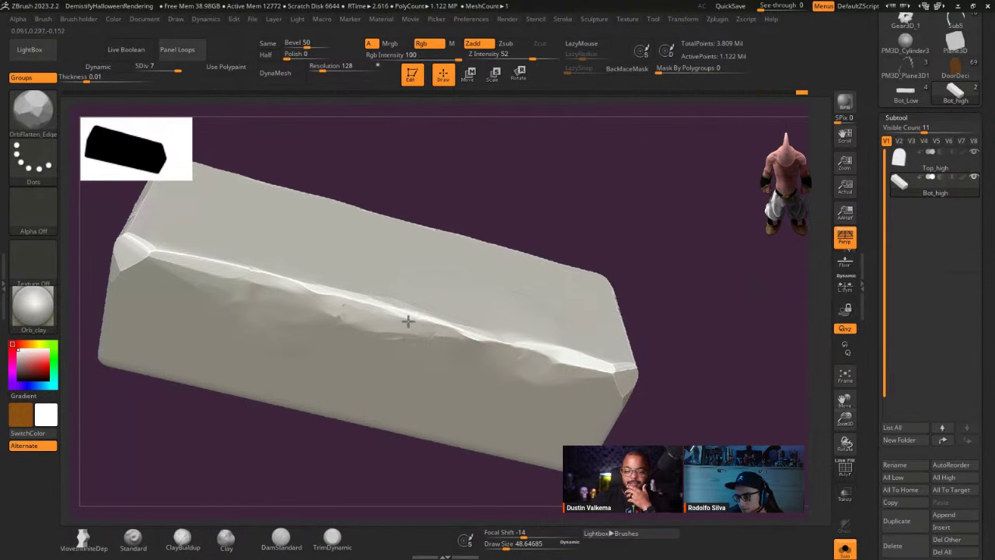
pyautogui.moveTo(382, 324)
pyautogui.mouseDown()
pyautogui.moveTo(402, 322)
pyautogui.moveTo(386, 304)
pyautogui.mouseUp()
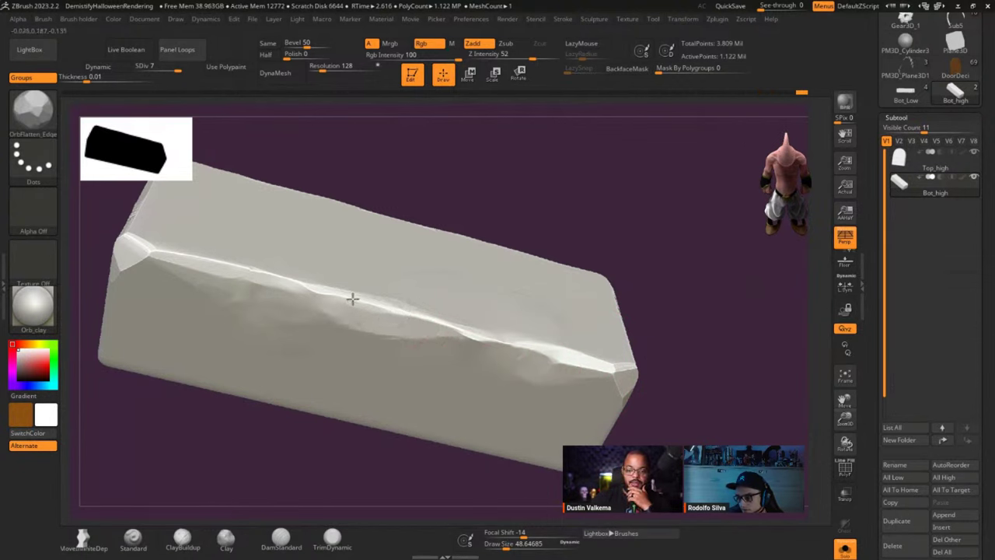
# - Flatten the vertical corner edges and the bottom edge of the base's short end
pyautogui.moveTo(737, 327); pyautogui.dragTo(724, 433)
pyautogui.moveTo(667, 412); pyautogui.dragTo(593, 349)
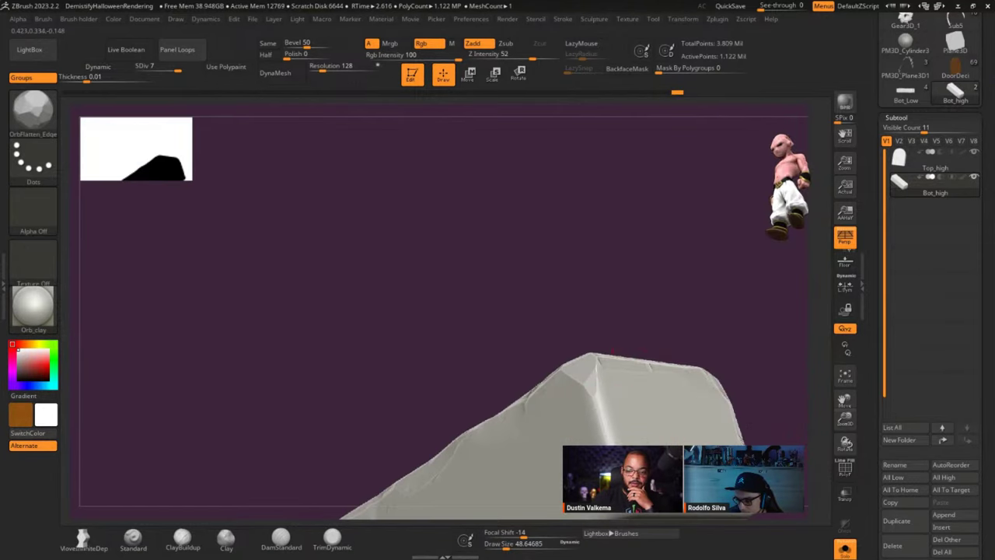
pyautogui.moveTo(704, 435)
pyautogui.mouseDown(button='right')
pyautogui.moveTo(713, 391)
pyautogui.moveTo(654, 431)
pyautogui.mouseUp(button='right')
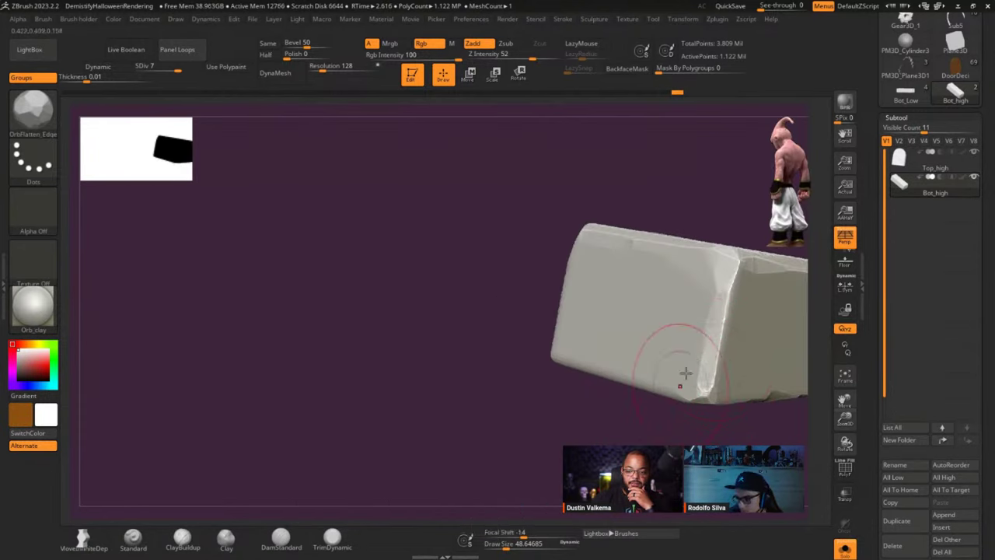
pyautogui.moveTo(689, 370)
pyautogui.mouseDown(button='right')
pyautogui.moveTo(742, 337)
pyautogui.moveTo(682, 404)
pyautogui.mouseUp(button='right')
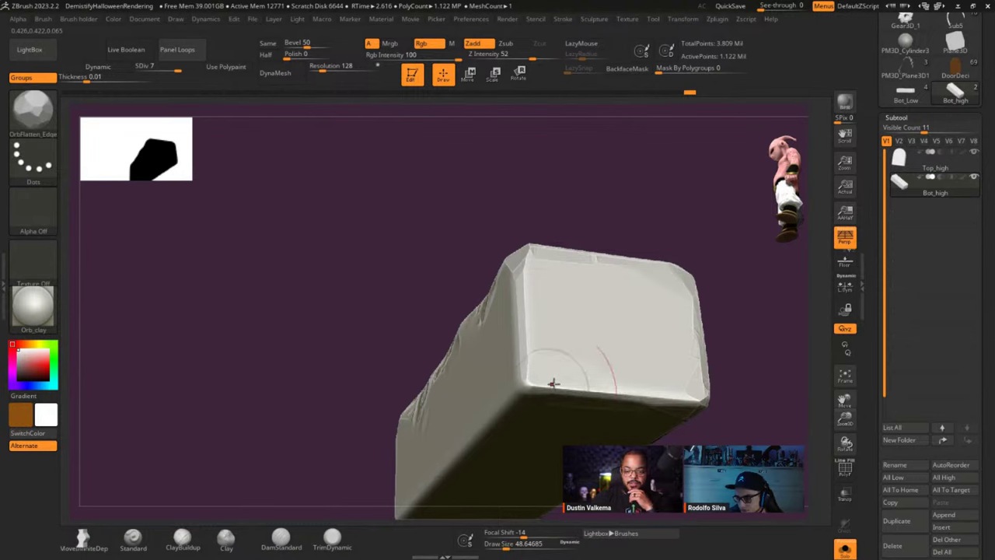
pyautogui.moveTo(733, 400)
pyautogui.mouseDown(button='right')
pyautogui.moveTo(711, 332)
pyautogui.moveTo(717, 287)
pyautogui.moveTo(676, 274)
pyautogui.moveTo(691, 242)
pyautogui.mouseUp(button='right')
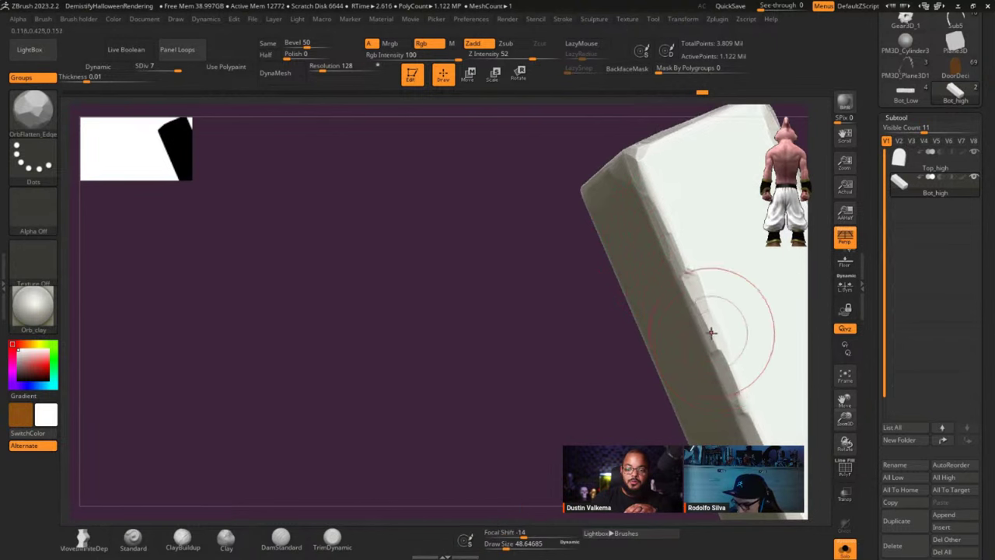
# - Flatten the chipped long bottom edge of the base down to its far corner
pyautogui.moveTo(700, 311); pyautogui.dragTo(638, 226, button='right')
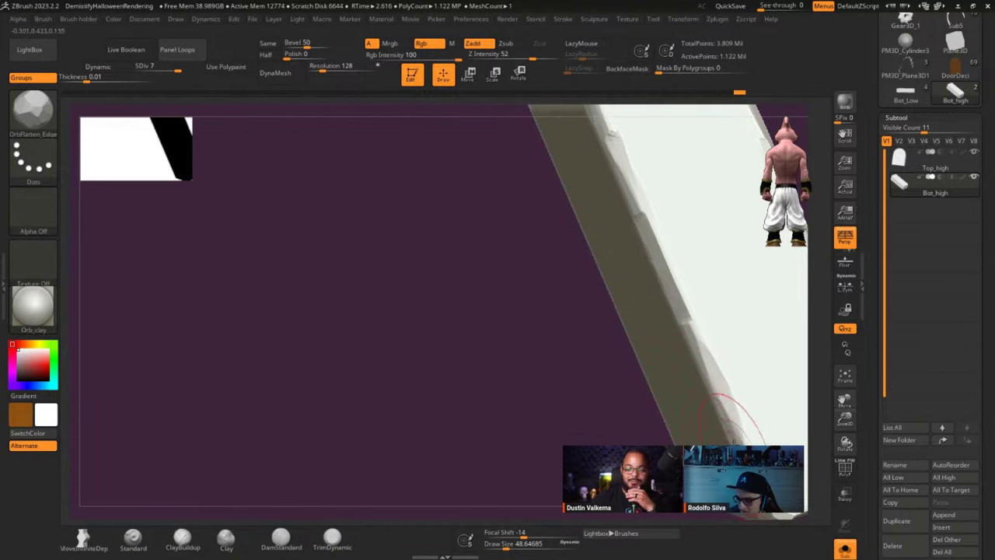
pyautogui.moveTo(689, 317)
pyautogui.mouseDown(button='right')
pyautogui.moveTo(706, 285)
pyautogui.moveTo(711, 319)
pyautogui.mouseUp(button='right')
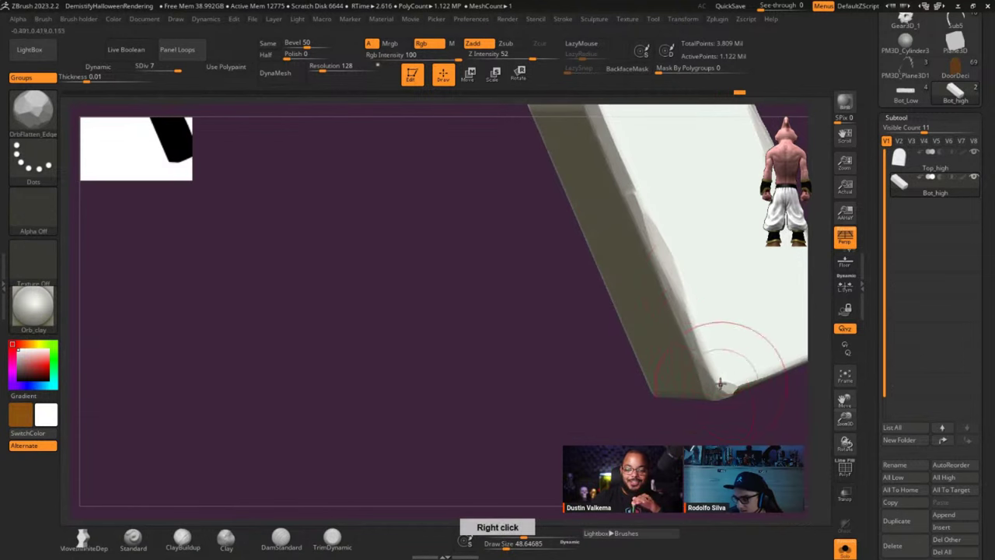
pyautogui.moveTo(716, 387); pyautogui.dragTo(692, 317, button='right')
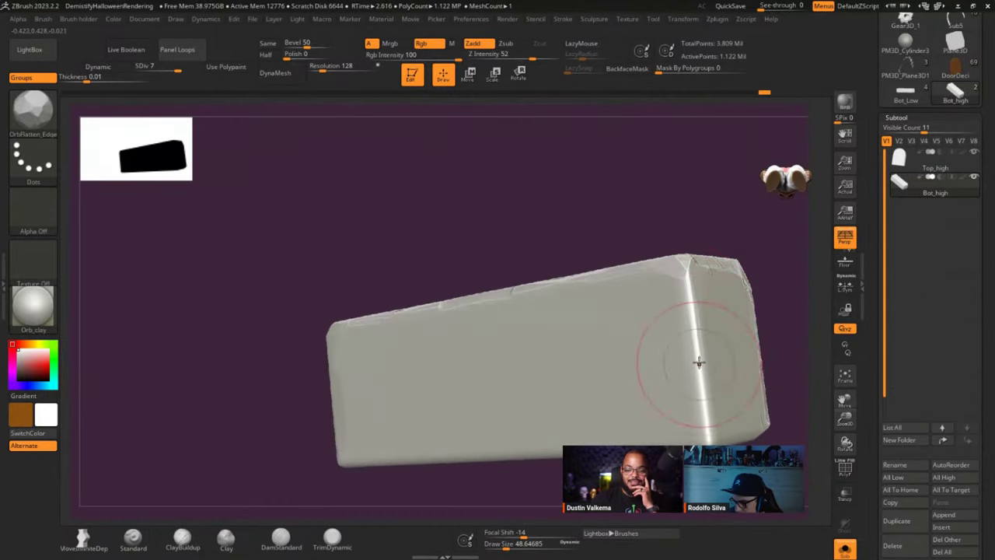
# - Switch back to MalletFast2 at Z Intensity 53 and chip the bottom edges of both short ends of the base
pyautogui.press('b')
pyautogui.press('m')
pyautogui.press('f')
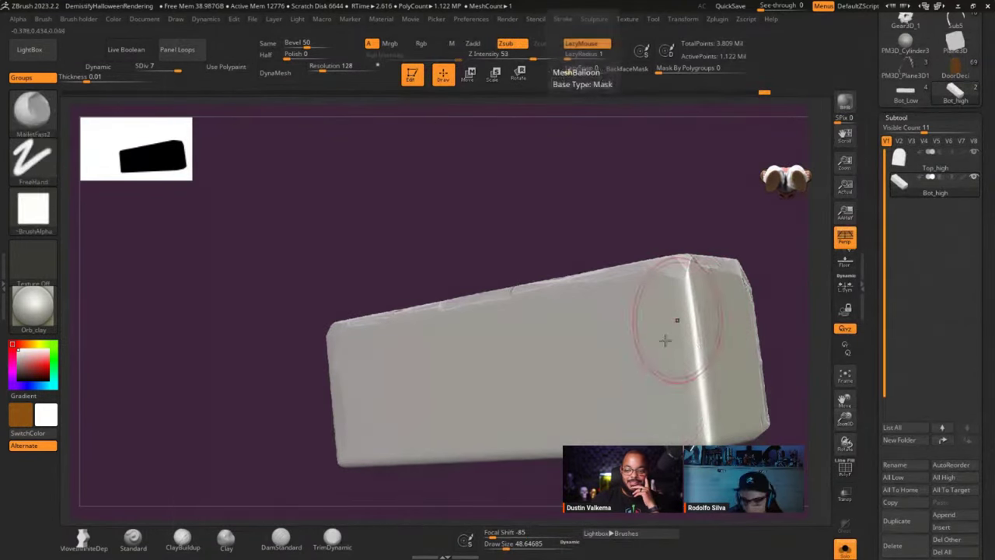
pyautogui.moveTo(702, 397)
pyautogui.mouseDown()
pyautogui.moveTo(687, 269)
pyautogui.moveTo(710, 437)
pyautogui.mouseUp()
pyautogui.moveTo(633, 417); pyautogui.dragTo(559, 305, button='right')
pyautogui.moveTo(559, 305)
pyautogui.mouseDown()
pyautogui.moveTo(549, 216)
pyautogui.moveTo(576, 438)
pyautogui.mouseUp()
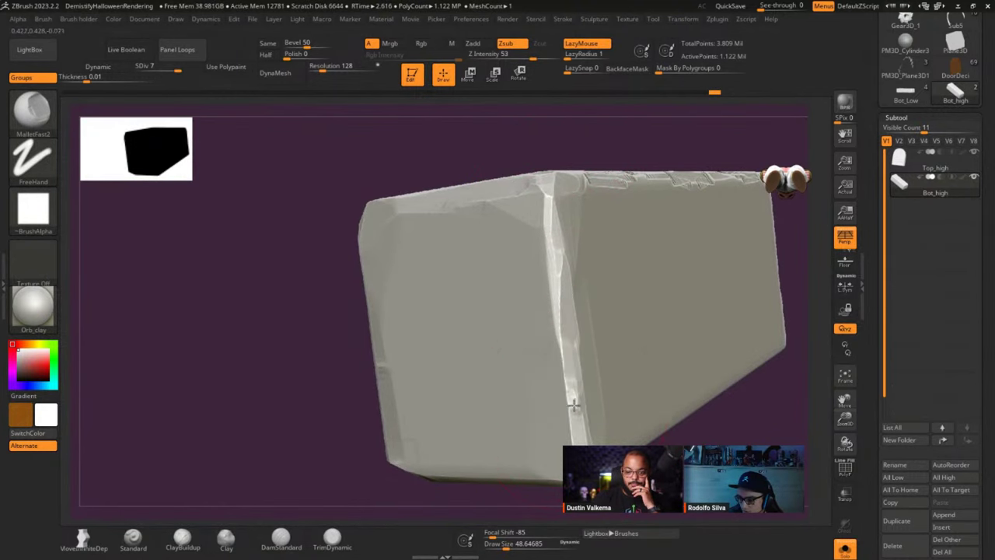
pyautogui.moveTo(582, 420); pyautogui.dragTo(603, 293, button='right')
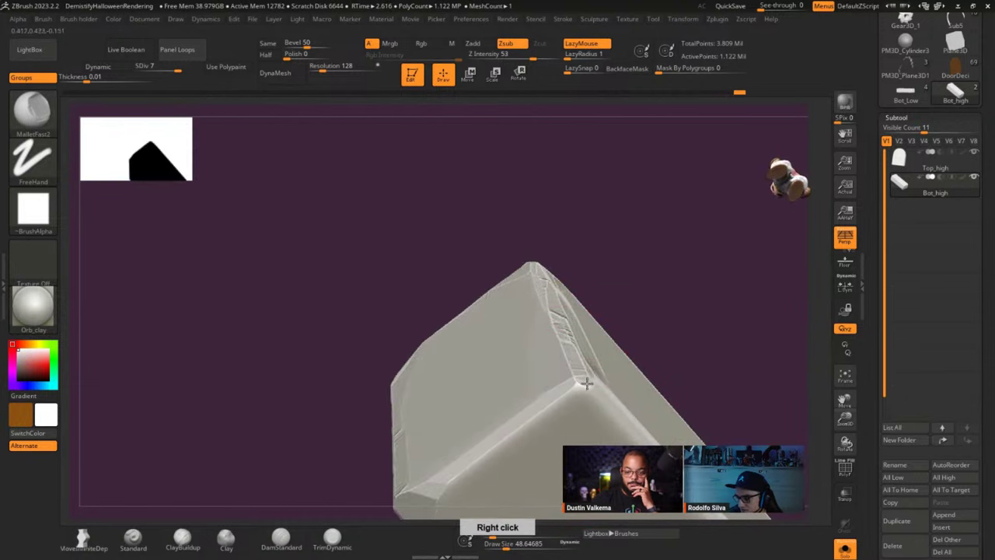
# - Chip the underside corner, the remaining long bottom edge and the vertical corner edge at its far end
pyautogui.moveTo(578, 384)
pyautogui.mouseDown()
pyautogui.moveTo(573, 391)
pyautogui.moveTo(585, 393)
pyautogui.mouseUp()
pyautogui.moveTo(639, 433); pyautogui.dragTo(557, 426, button='right')
pyautogui.moveTo(512, 376); pyautogui.dragTo(601, 442)
pyautogui.keyDown('ctrl'); pyautogui.moveTo(630, 432); pyautogui.dragTo(605, 420, button='right'); pyautogui.keyUp('ctrl')
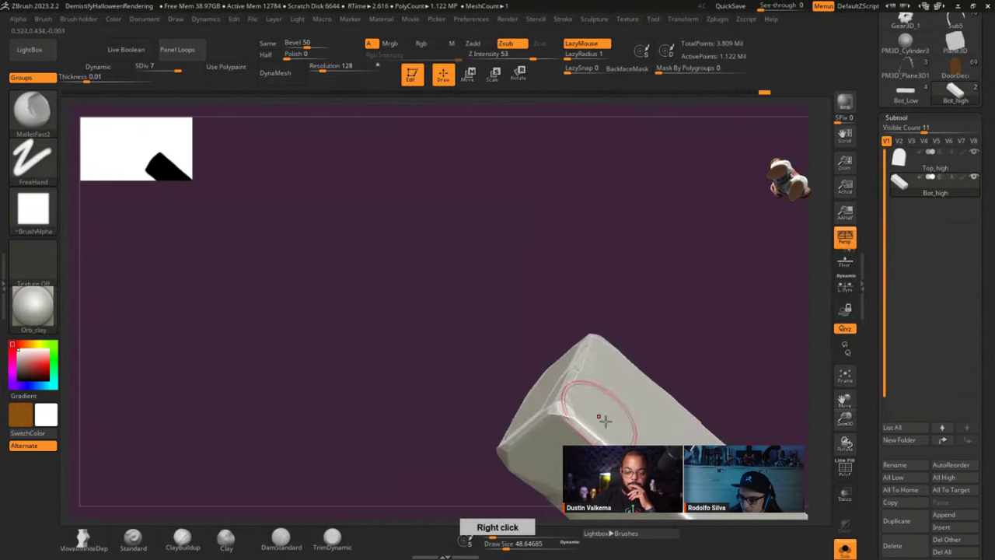
pyautogui.moveTo(541, 311); pyautogui.dragTo(493, 280, button='right')
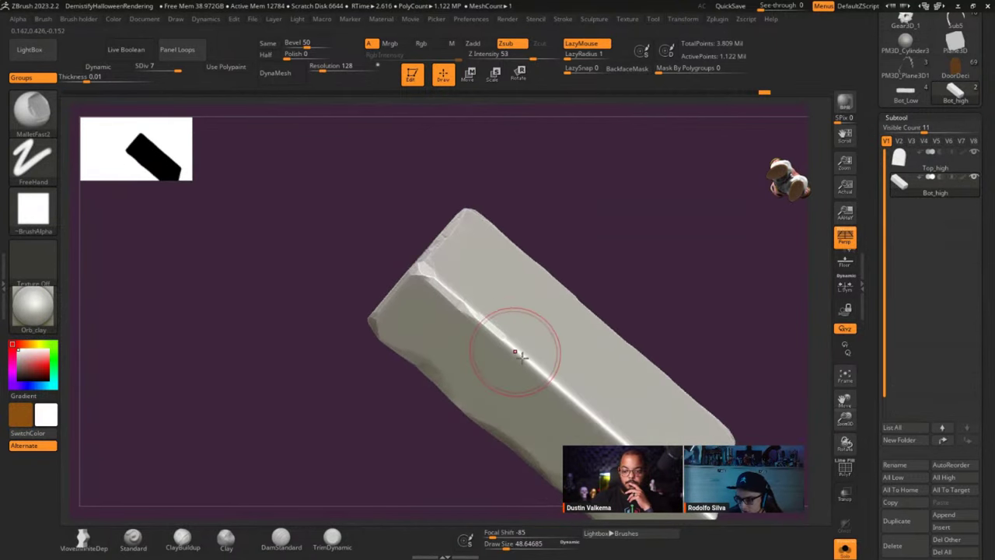
pyautogui.moveTo(511, 350)
pyautogui.mouseDown()
pyautogui.moveTo(582, 406)
pyautogui.moveTo(676, 440)
pyautogui.mouseUp()
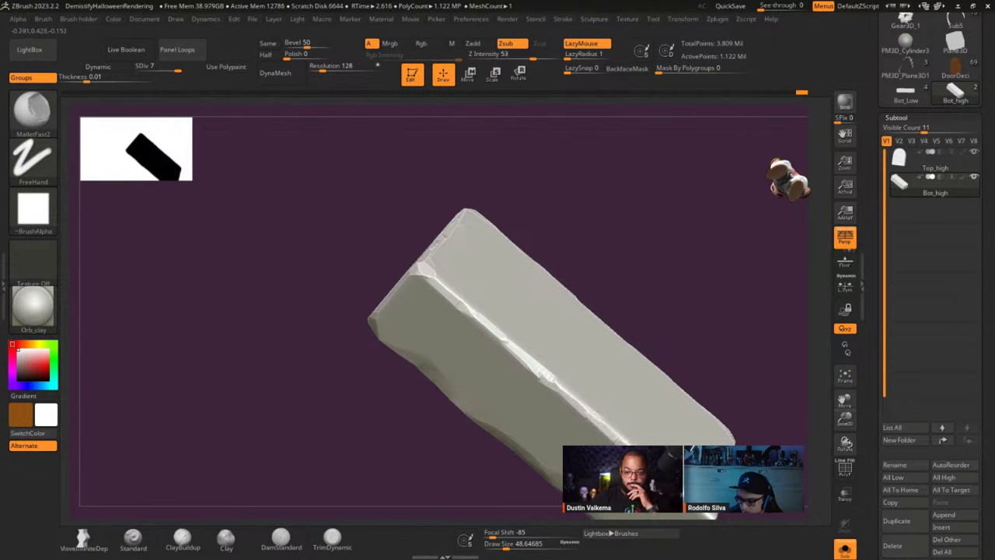
pyautogui.moveTo(615, 432); pyautogui.dragTo(596, 319, button='right')
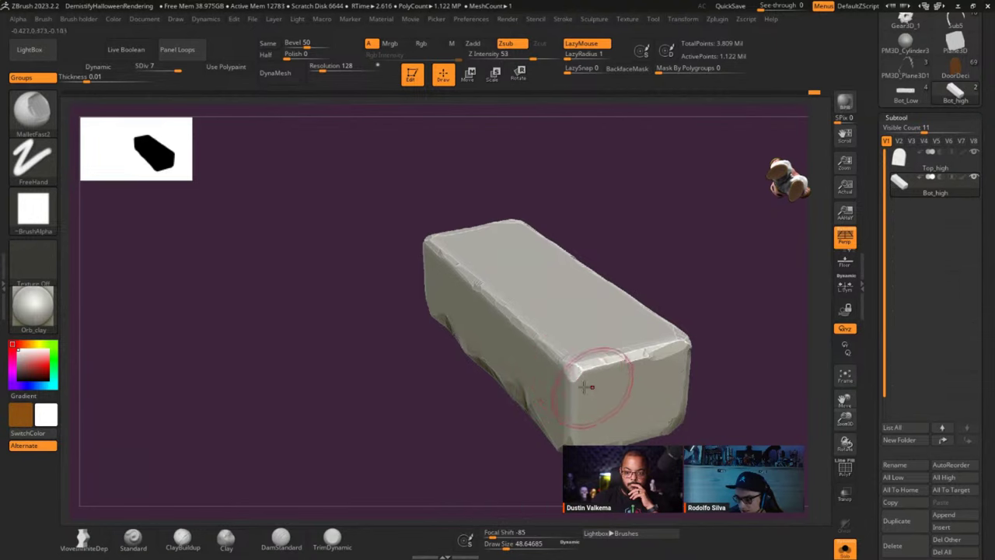
pyautogui.moveTo(573, 383); pyautogui.dragTo(621, 424, button='right')
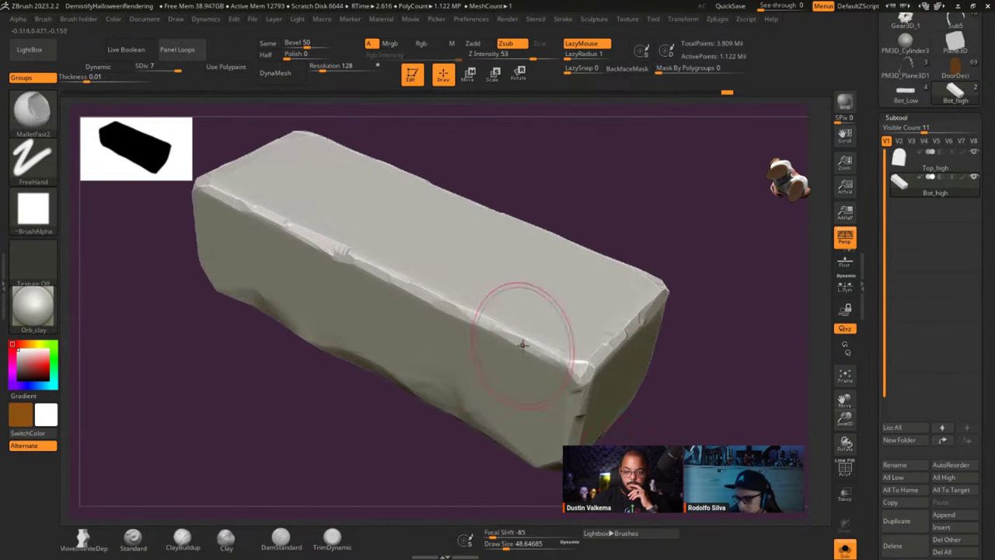
# - Switch to OrbFlatten_Edge and flatten the newly chipped long bottom edge, its corner and the short end's bottom edge
pyautogui.hotkey('ctrl', 'space')
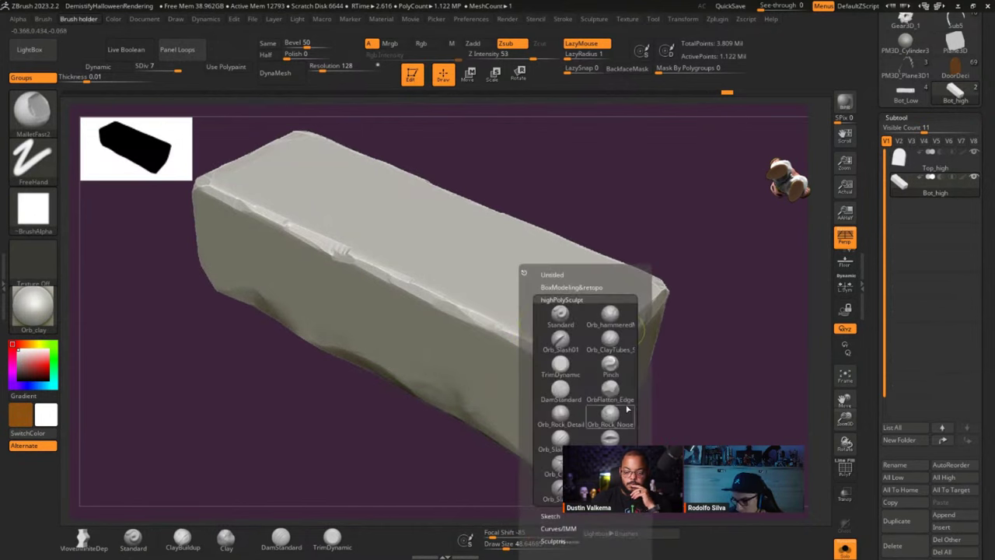
pyautogui.click(610, 390)
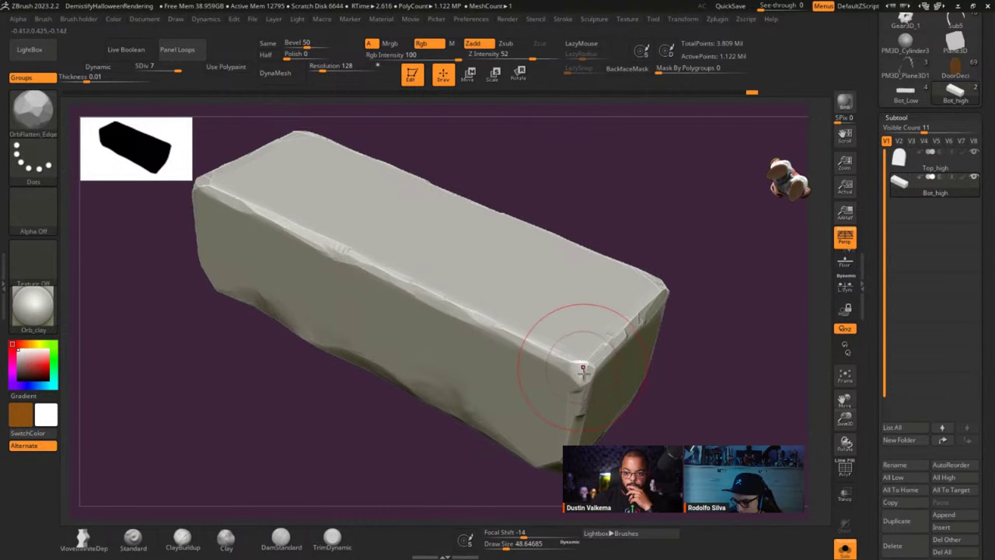
pyautogui.moveTo(582, 340); pyautogui.dragTo(667, 300, button='right')
pyautogui.moveTo(648, 331)
pyautogui.mouseDown()
pyautogui.moveTo(620, 344)
pyautogui.moveTo(686, 306)
pyautogui.mouseUp()
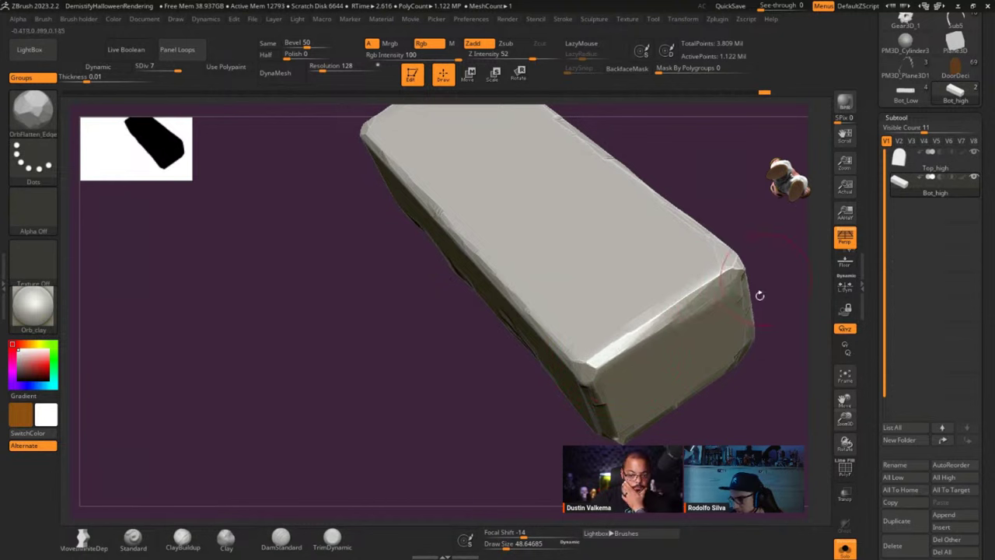
# - Flatten the corner and chips along the opposite long bottom edge of the base
pyautogui.moveTo(721, 355); pyautogui.dragTo(534, 356, button='right')
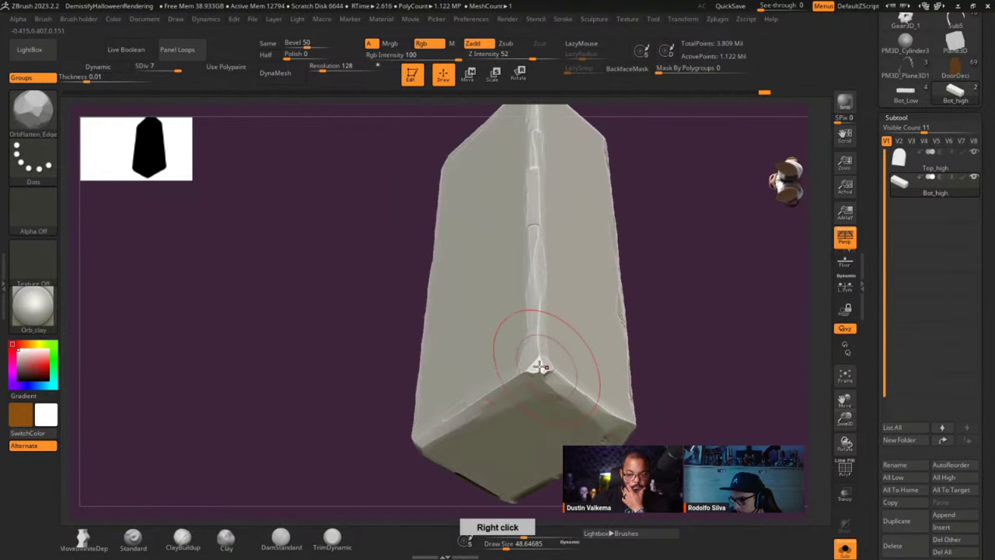
pyautogui.moveTo(544, 367)
pyautogui.mouseDown()
pyautogui.moveTo(533, 362)
pyautogui.moveTo(529, 327)
pyautogui.moveTo(532, 255)
pyautogui.mouseUp()
pyautogui.moveTo(534, 194); pyautogui.dragTo(533, 170)
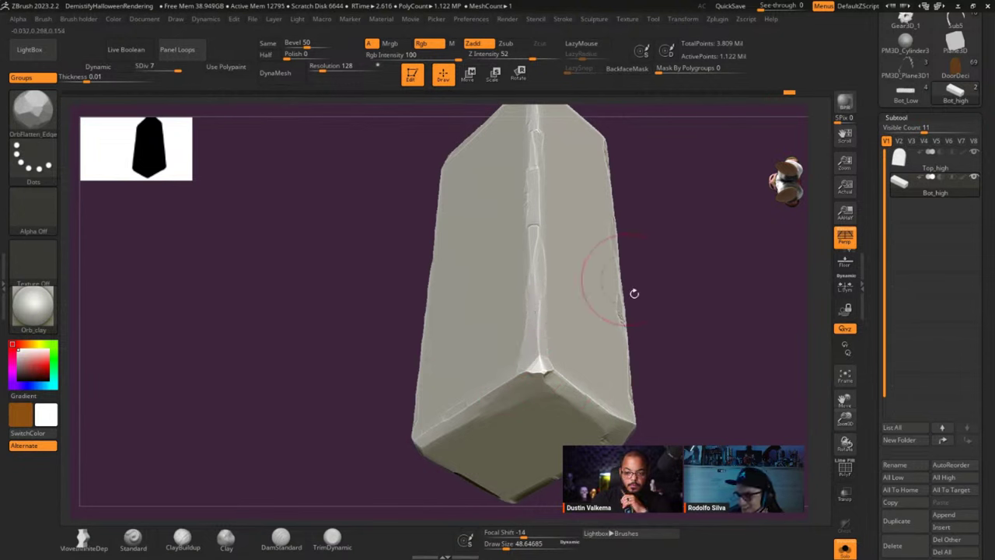
# - Show both tombstone parts again and switch to the Orb_Rock_Detail brush at Z Intensity 9, facing the base's long side
pyautogui.moveTo(632, 293)
pyautogui.keyDown('ctrl'); pyautogui.mouseDown(button='right')
pyautogui.moveTo(573, 313)
pyautogui.moveTo(544, 280)
pyautogui.moveTo(574, 243)
pyautogui.moveTo(561, 249)
pyautogui.moveTo(581, 252)
pyautogui.moveTo(517, 318)
pyautogui.moveTo(551, 353)
pyautogui.moveTo(542, 359)
pyautogui.moveTo(604, 409)
pyautogui.moveTo(615, 372)
pyautogui.moveTo(574, 356)
pyautogui.mouseUp(button='right'); pyautogui.keyUp('ctrl')
pyautogui.press('f')
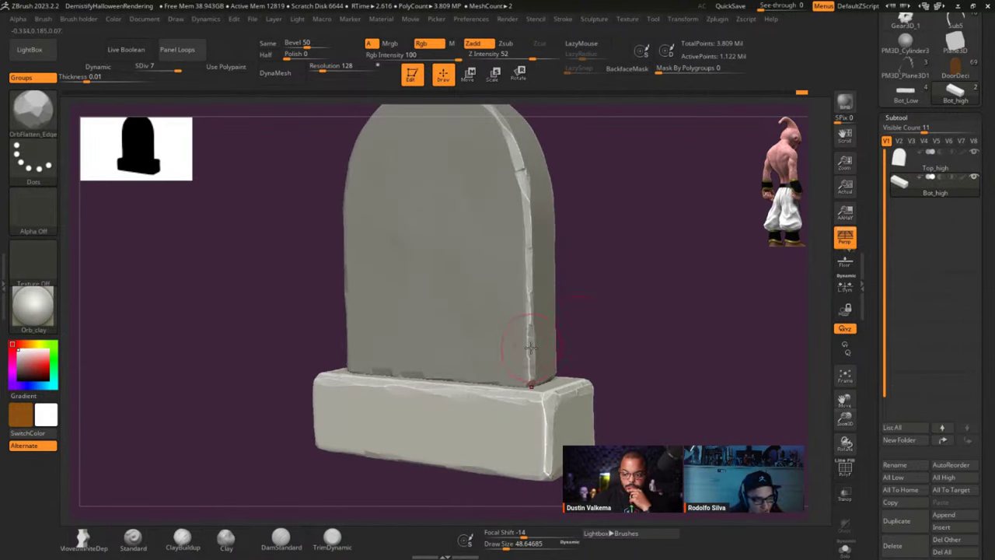
pyautogui.press('b')
pyautogui.click(516, 414)
pyautogui.moveTo(373, 415); pyautogui.dragTo(454, 437, button='right')
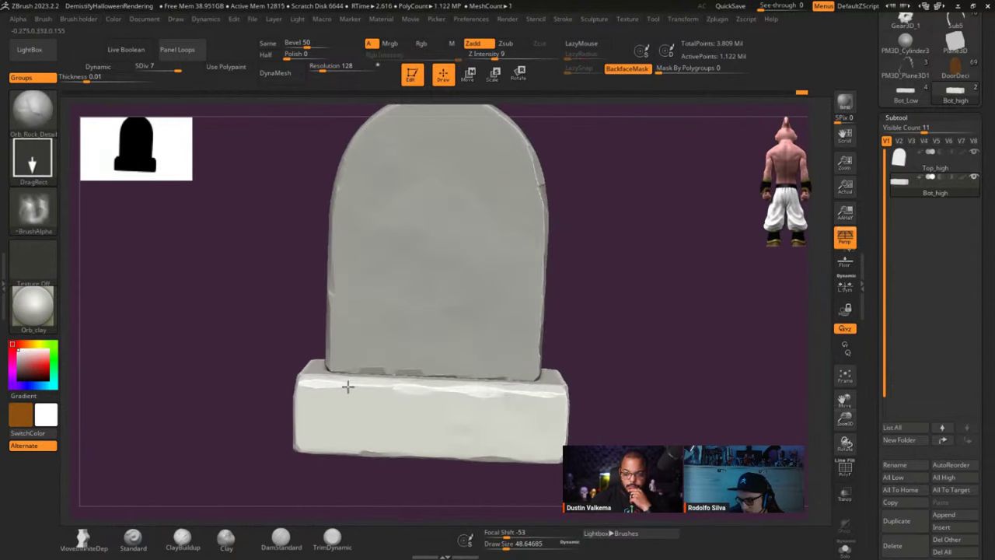
# - Switch to the OrbFlatten_Edge brush and flatten the vertical corner edge of the base
pyautogui.moveTo(440, 382); pyautogui.dragTo(545, 461, button='right')
pyautogui.moveTo(622, 466); pyautogui.dragTo(642, 440, button='right')
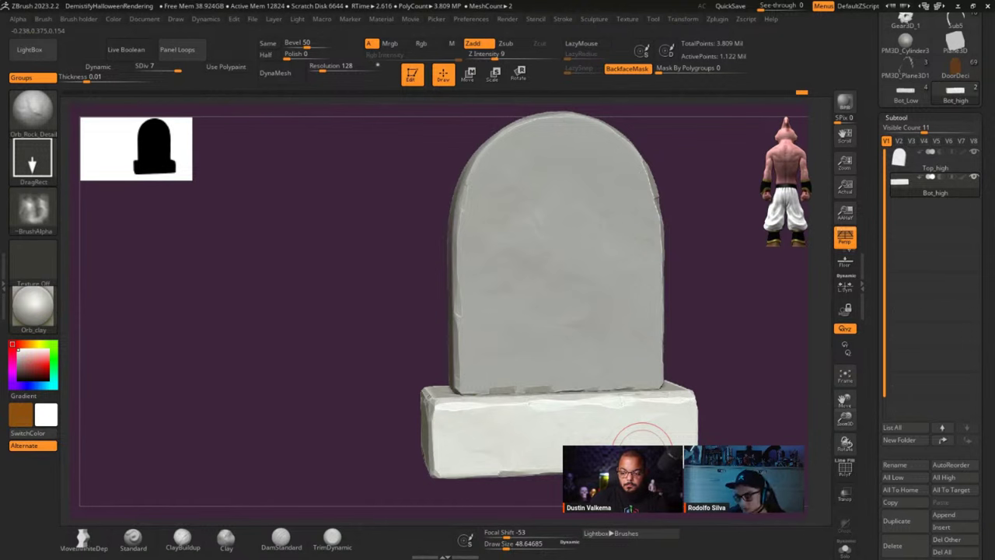
pyautogui.moveTo(639, 424); pyautogui.dragTo(640, 422, button='right')
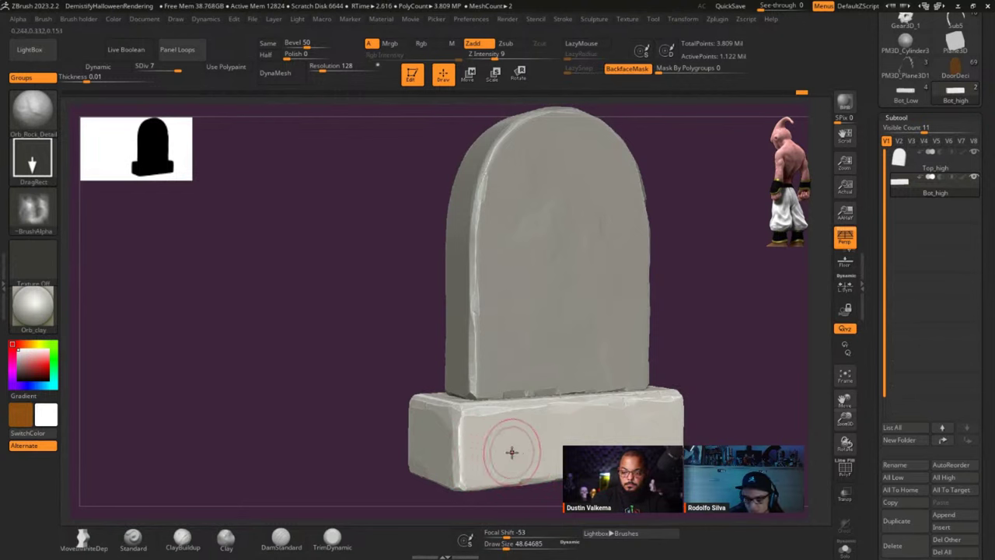
pyautogui.press('b')
pyautogui.click(557, 393)
pyautogui.moveTo(408, 435)
pyautogui.keyDown('alt'); pyautogui.mouseDown(button='right')
pyautogui.moveTo(435, 389)
pyautogui.moveTo(473, 437)
pyautogui.mouseUp(button='right'); pyautogui.keyUp('alt')
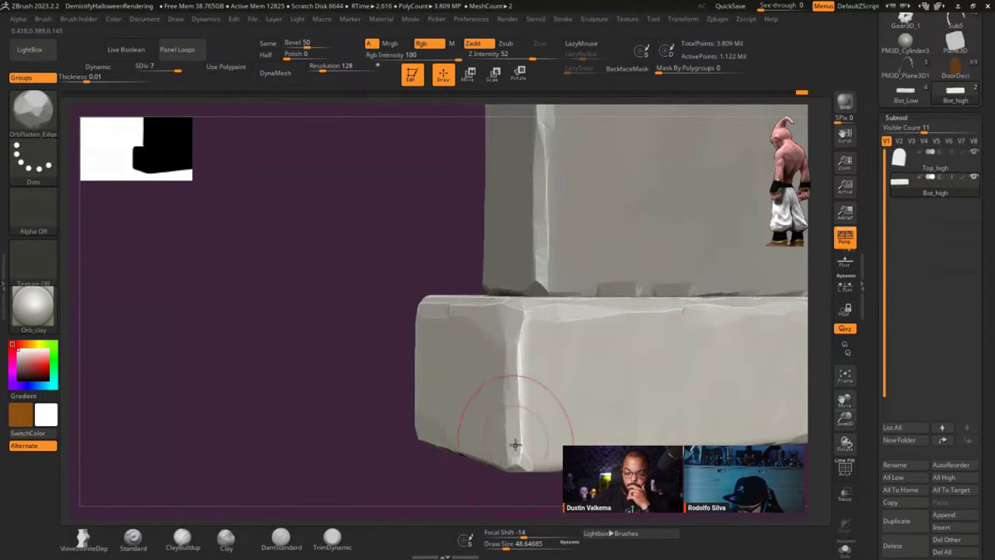
pyautogui.moveTo(519, 402)
pyautogui.mouseDown()
pyautogui.moveTo(520, 436)
pyautogui.moveTo(519, 385)
pyautogui.mouseUp()
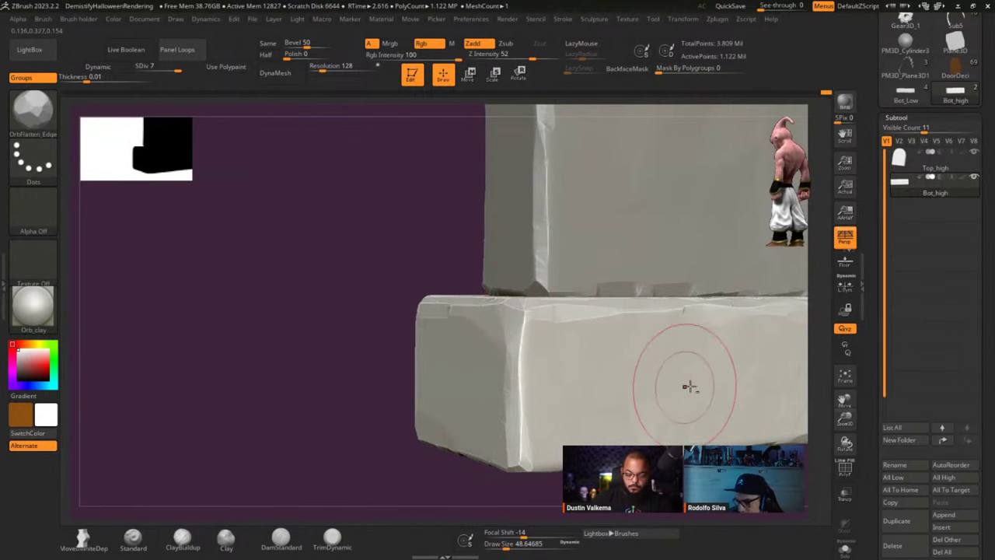
# - Lower the base to subdivision level 1, show its wireframe and view the tombstone end-on with perspective off
pyautogui.moveTo(689, 389)
pyautogui.mouseDown(button='right')
pyautogui.moveTo(473, 384)
pyautogui.moveTo(651, 366)
pyautogui.moveTo(601, 322)
pyautogui.moveTo(676, 342)
pyautogui.mouseUp(button='right')
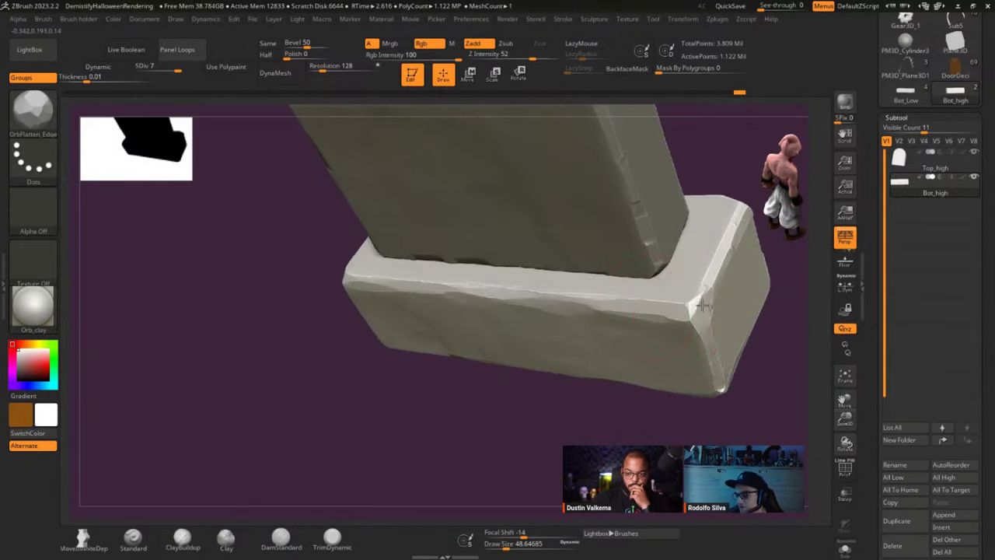
pyautogui.moveTo(702, 305); pyautogui.dragTo(664, 361, button='right')
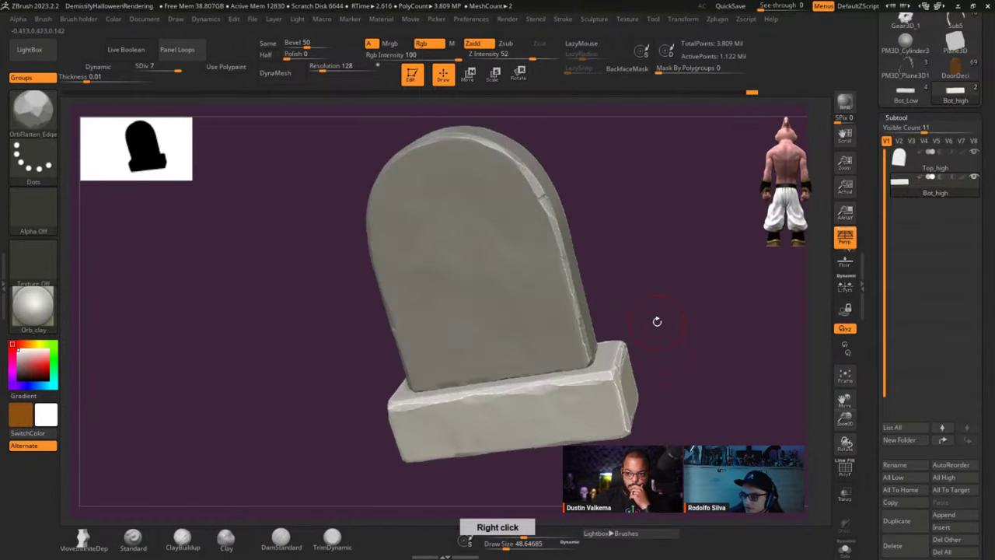
pyautogui.moveTo(657, 321); pyautogui.dragTo(701, 306, button='right')
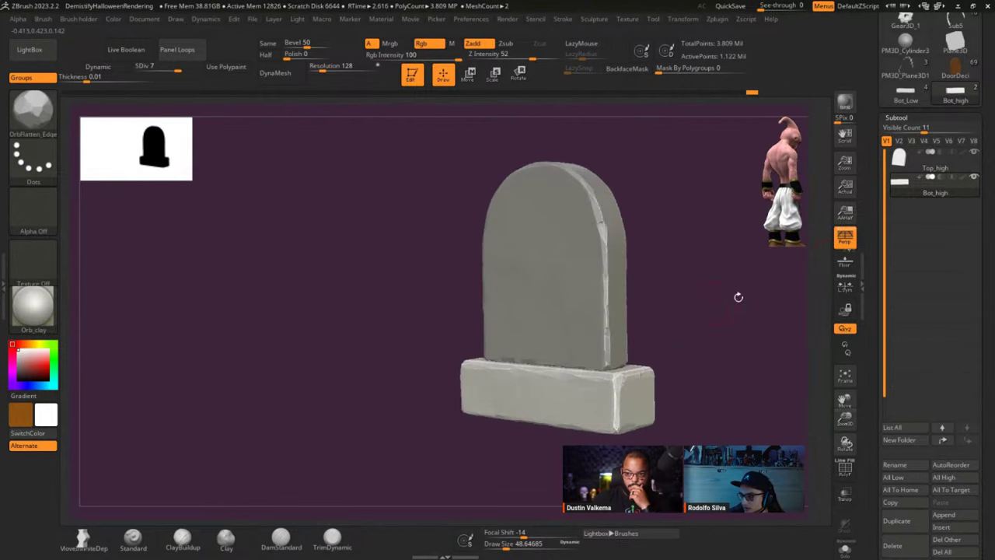
pyautogui.press('shift')
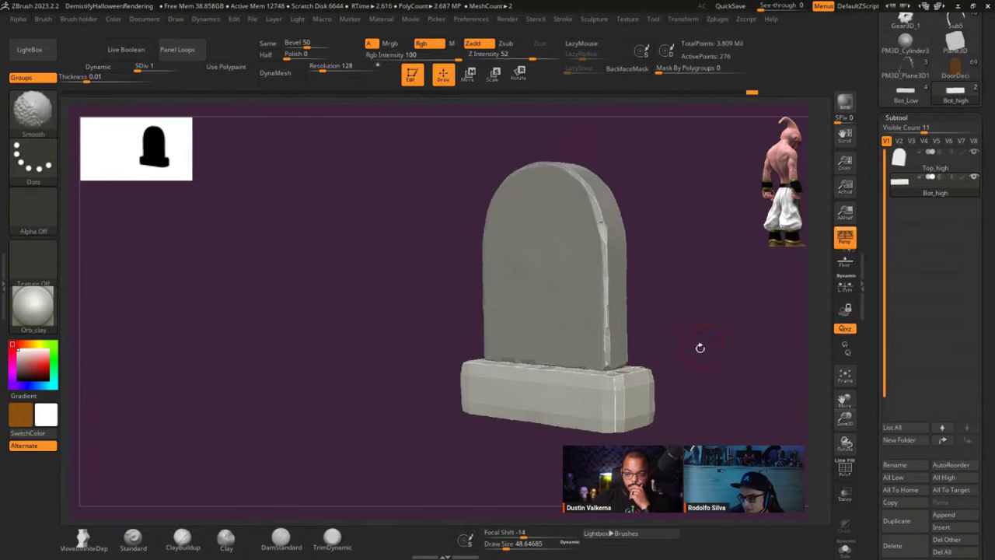
pyautogui.moveTo(700, 349); pyautogui.dragTo(660, 373, button='right')
pyautogui.hotkey('shift', 'f')
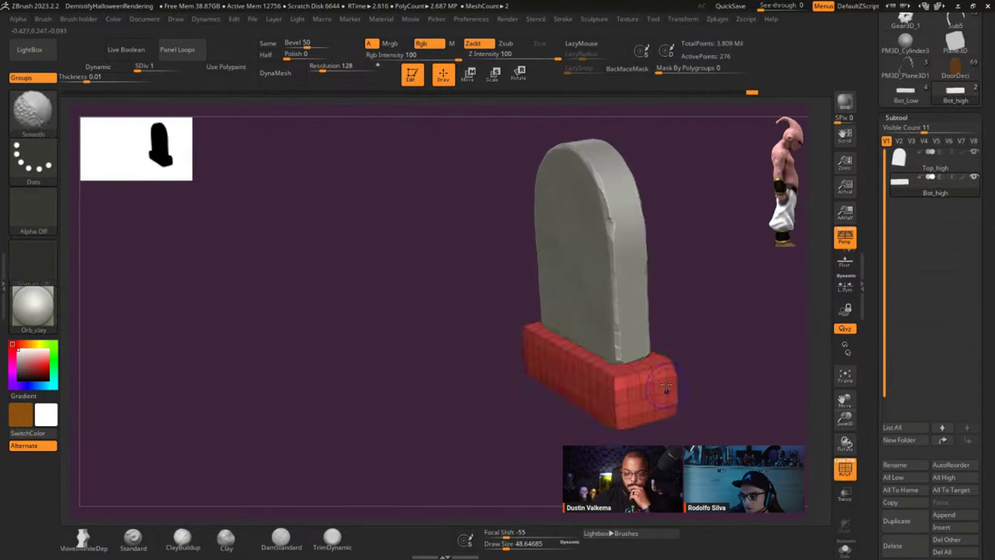
pyautogui.moveTo(719, 402); pyautogui.dragTo(657, 380)
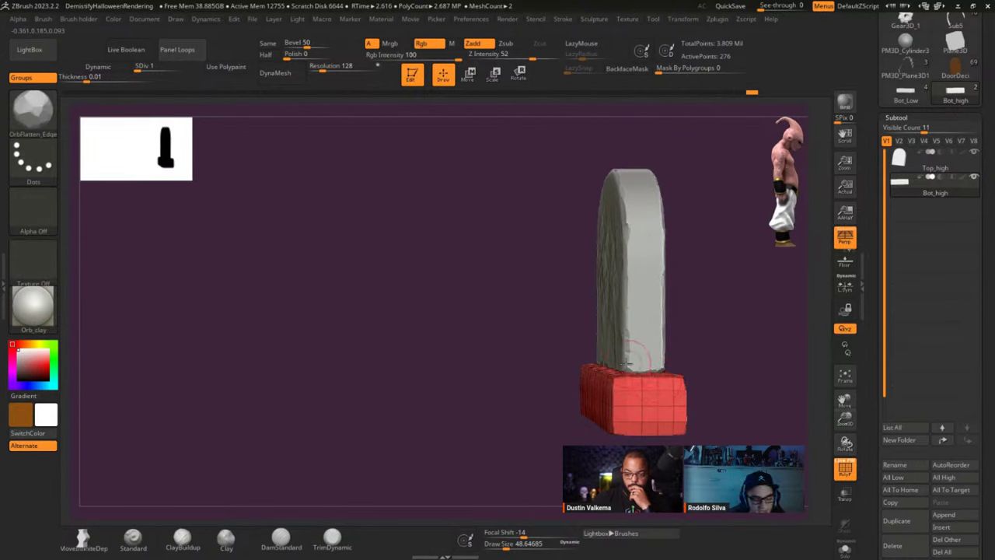
pyautogui.press('p')
# - Enlarge the silhouette thumbnail to size 512 and step through the base's subdivision levels to compare its outline
pyautogui.moveTo(141, 159); pyautogui.dragTo(397, 417)
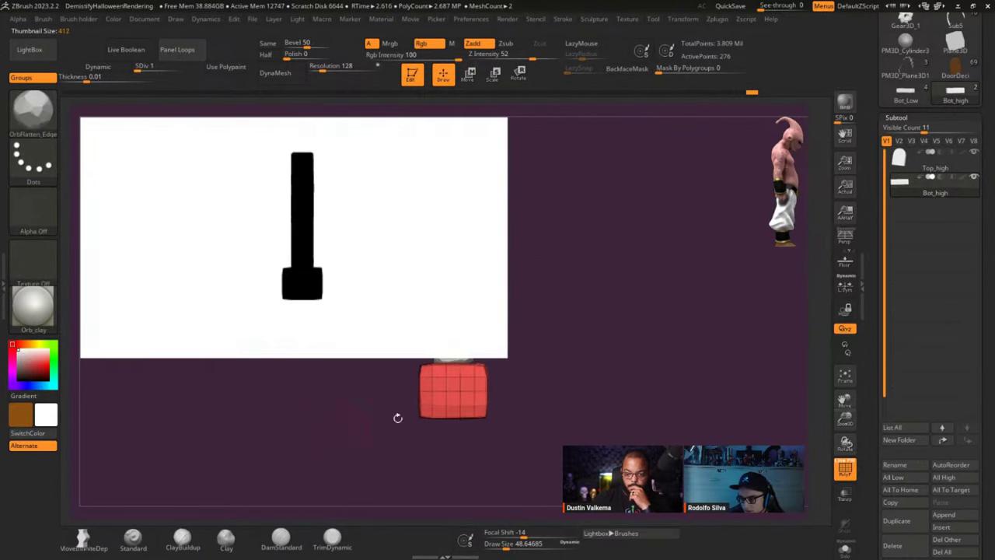
pyautogui.moveTo(398, 417); pyautogui.dragTo(642, 413, button='right')
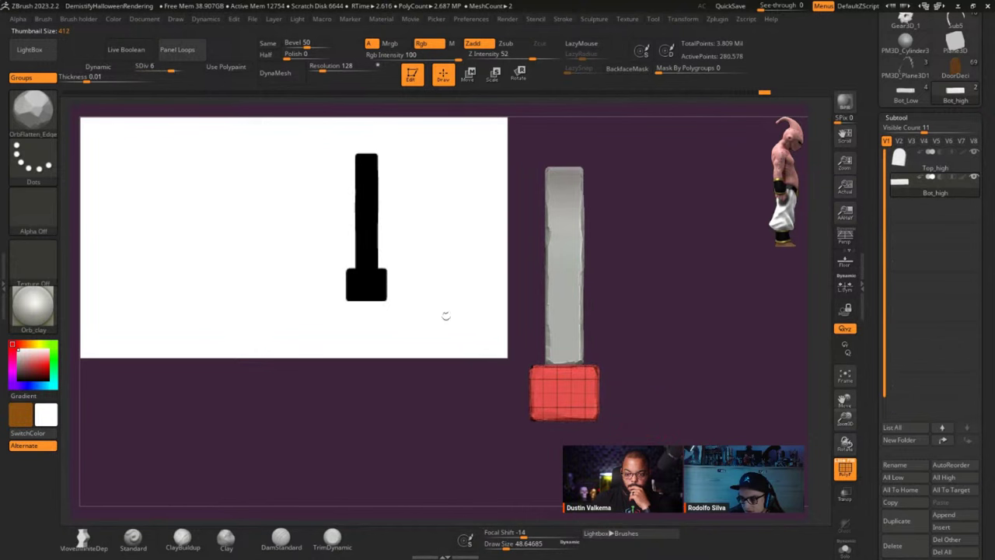
pyautogui.moveTo(362, 280); pyautogui.dragTo(656, 526)
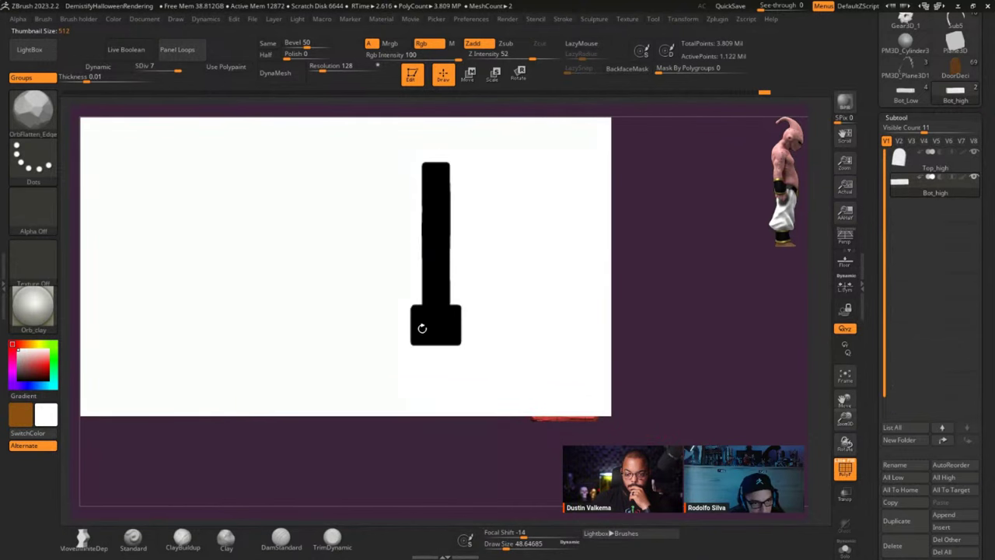
pyautogui.press('shift')
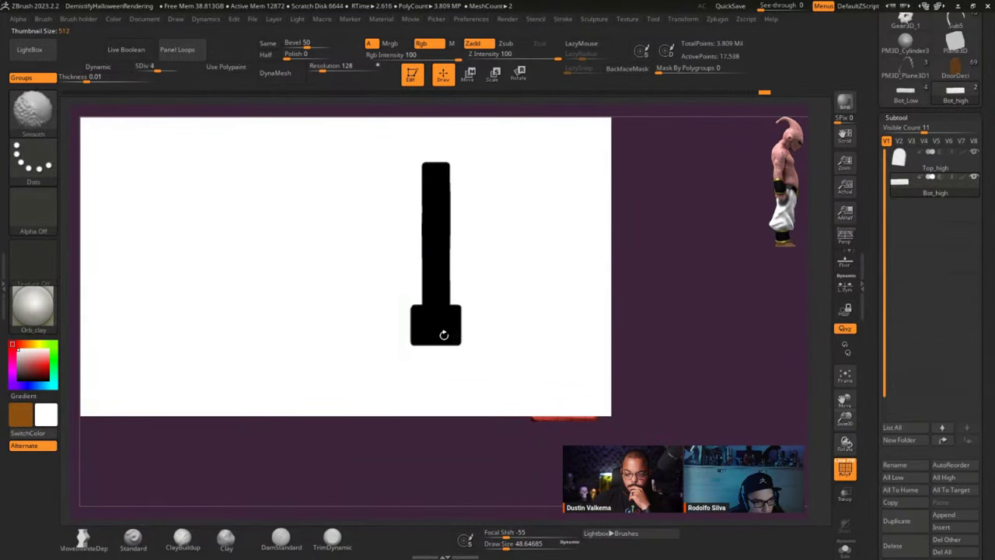
pyautogui.hotkey('shift', 'd')
pyautogui.hotkey('shift', 'd')
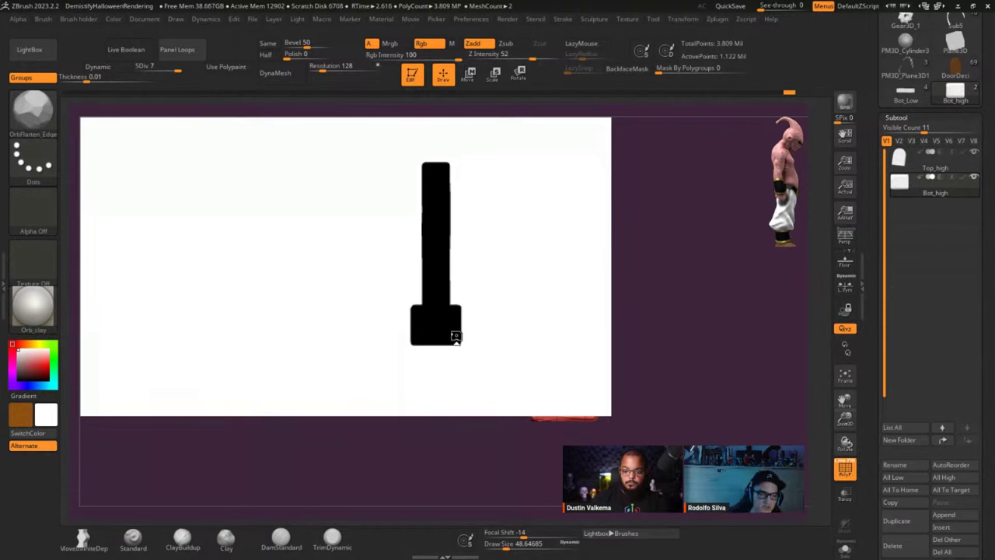
pyautogui.press('shift')
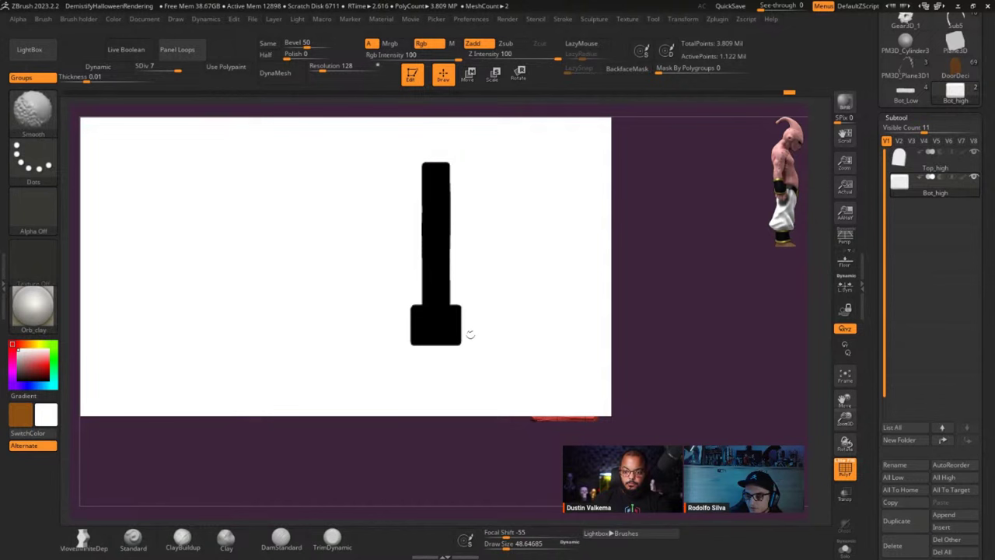
pyautogui.press('d')
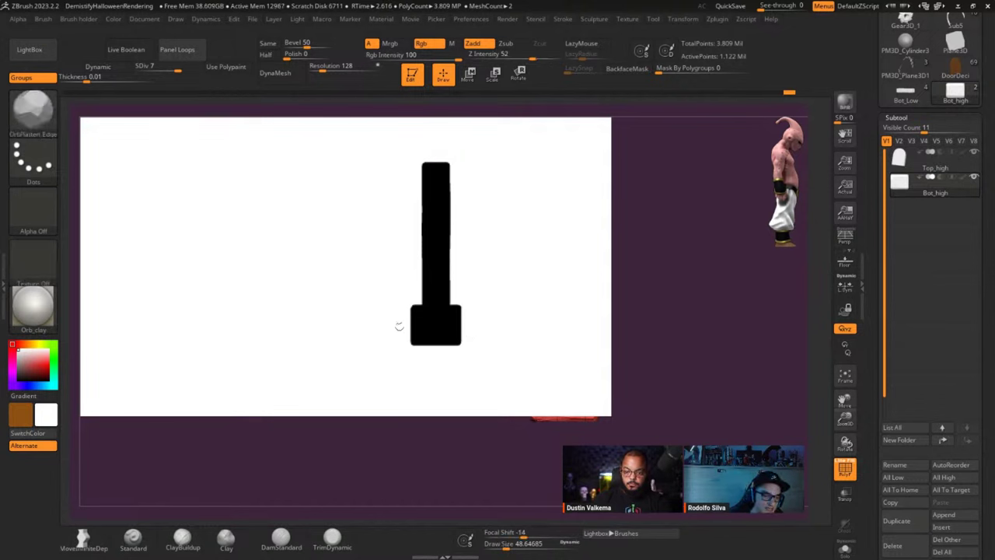
# - Reduce the silhouette thumbnail to size 311 and hide the wireframe
pyautogui.moveTo(582, 401); pyautogui.dragTo(373, 311)
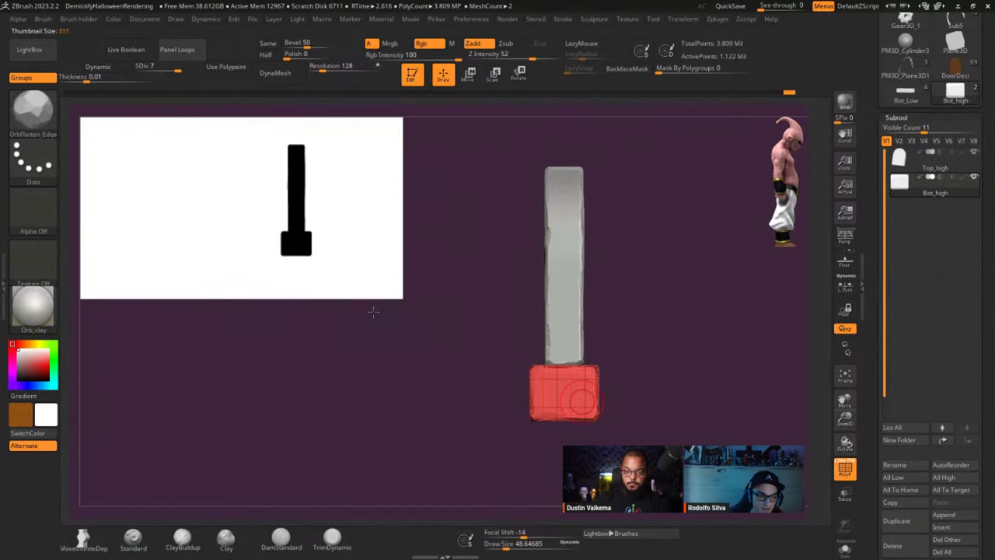
pyautogui.hotkey('shift', 'f')
pyautogui.press('shift')
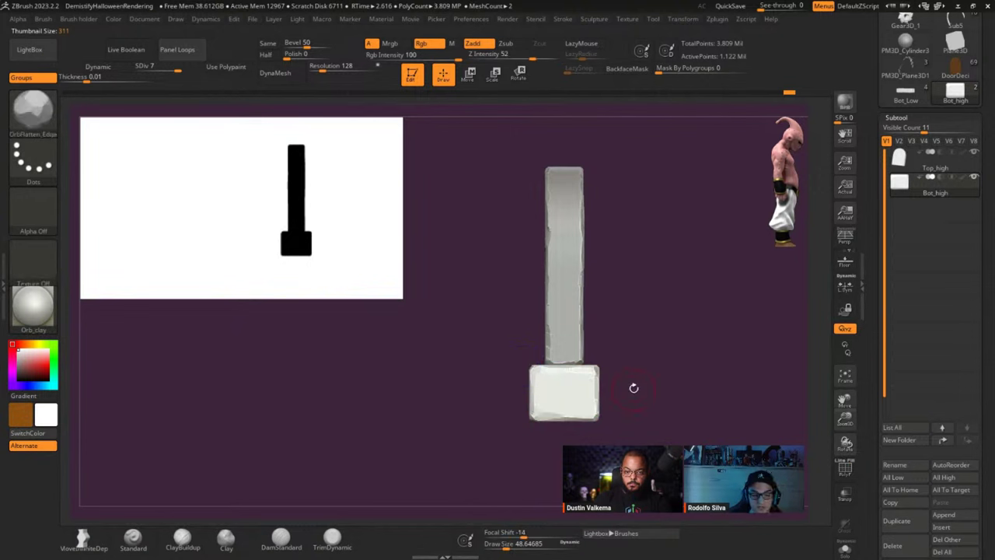
pyautogui.moveTo(634, 388); pyautogui.dragTo(578, 379)
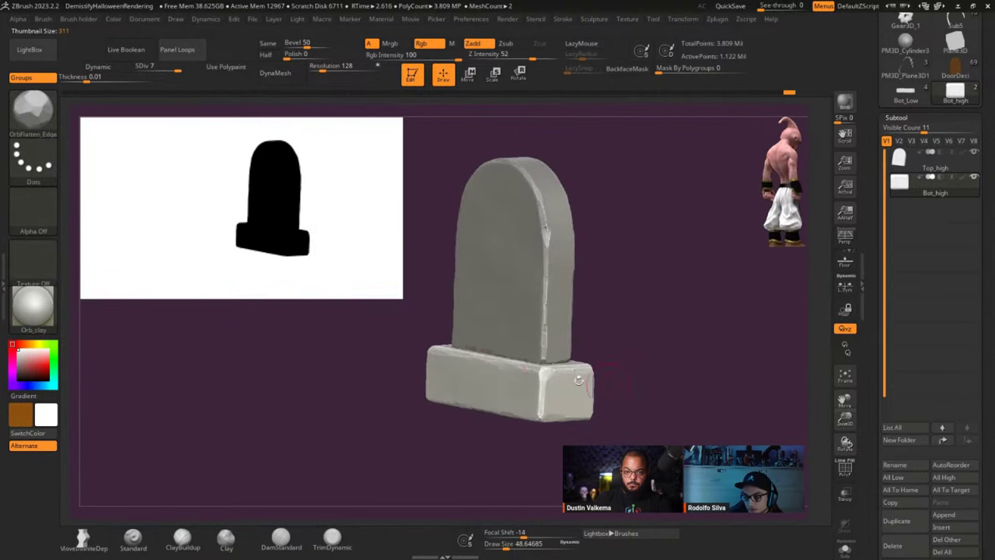
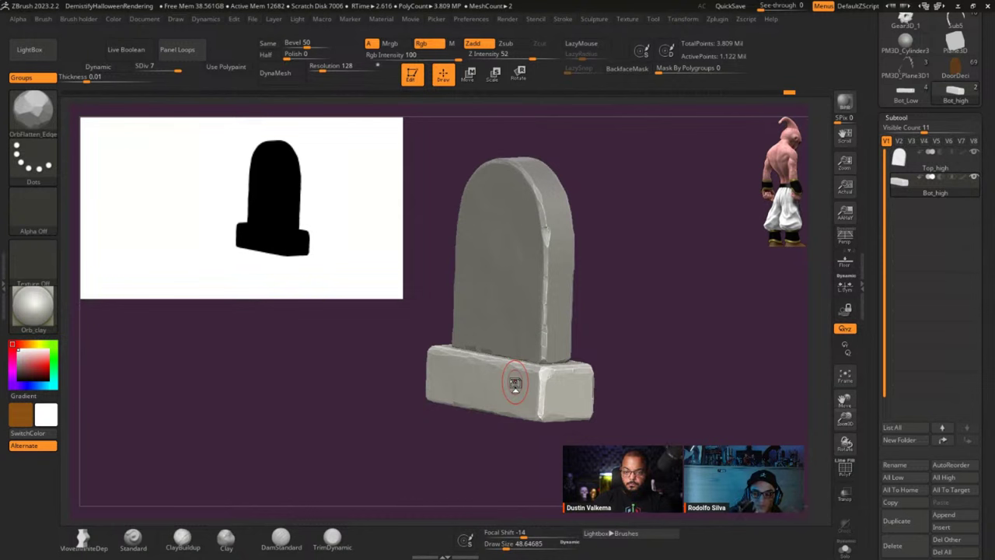
pyautogui.click(565, 375)
pyautogui.press('space')
pyautogui.hotkey('shift', 'f')
pyautogui.hotkey('shift', 'f')
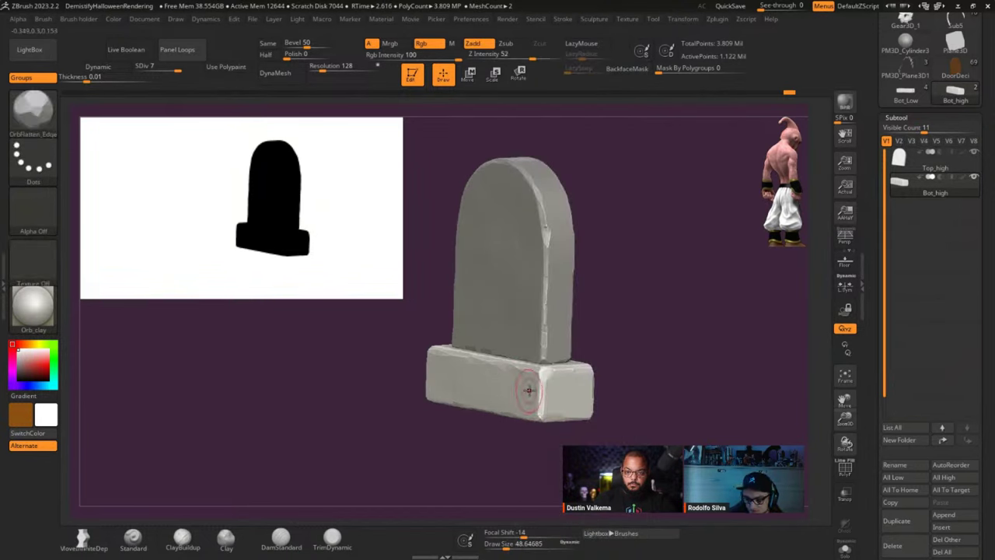
pyautogui.press('space')
pyautogui.press('shift')
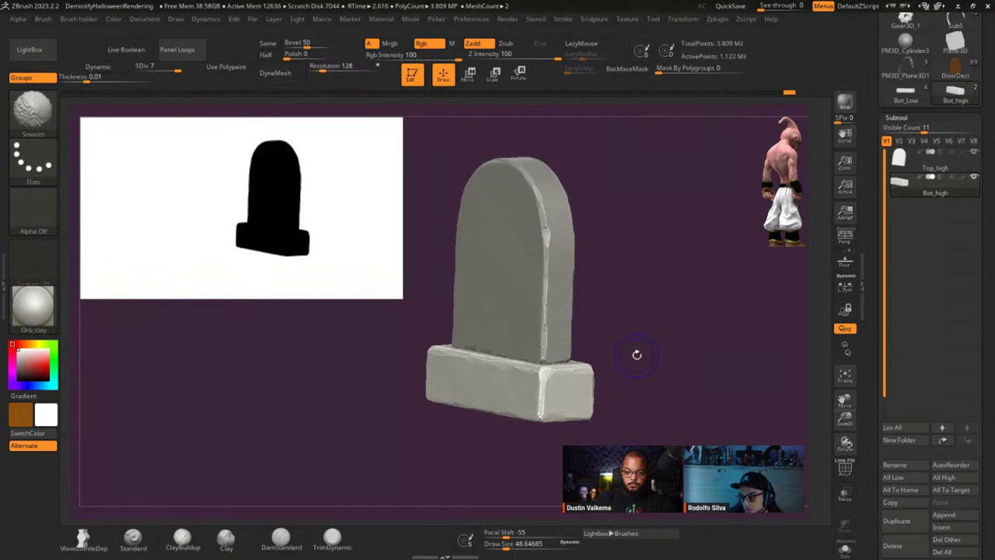
# - Lower the base to subdivision level 1, show its wireframe and isolate it in an end-on view
pyautogui.hotkey('shift', 'd')
pyautogui.hotkey('shift', 'd')
pyautogui.hotkey('shift', 'd')
pyautogui.hotkey('shift', 'd')
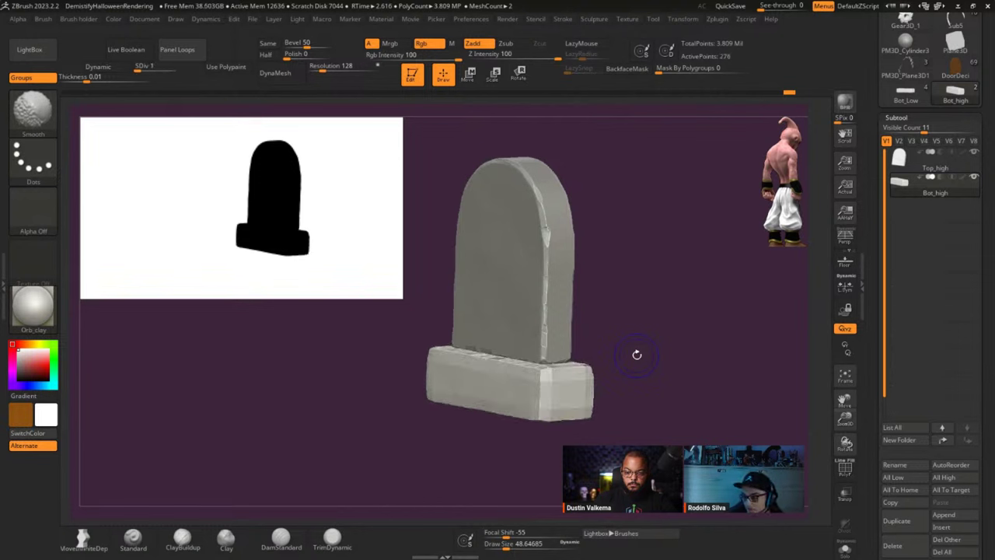
pyautogui.keyDown('shift'); pyautogui.moveTo(649, 270); pyautogui.dragTo(612, 310); pyautogui.keyUp('shift')
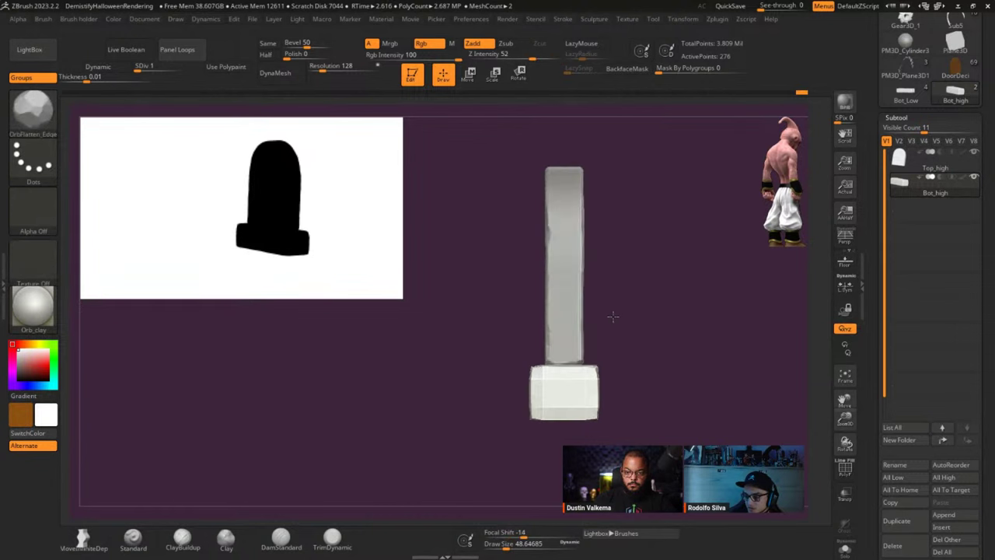
pyautogui.hotkey('shift', 'f')
pyautogui.hotkey('alt', 's')
pyautogui.moveTo(550, 400)
pyautogui.keyDown('ctrl'); pyautogui.mouseDown(button='right')
pyautogui.moveTo(549, 373)
pyautogui.moveTo(557, 404)
pyautogui.moveTo(559, 391)
pyautogui.mouseUp(button='right'); pyautogui.keyUp('ctrl')
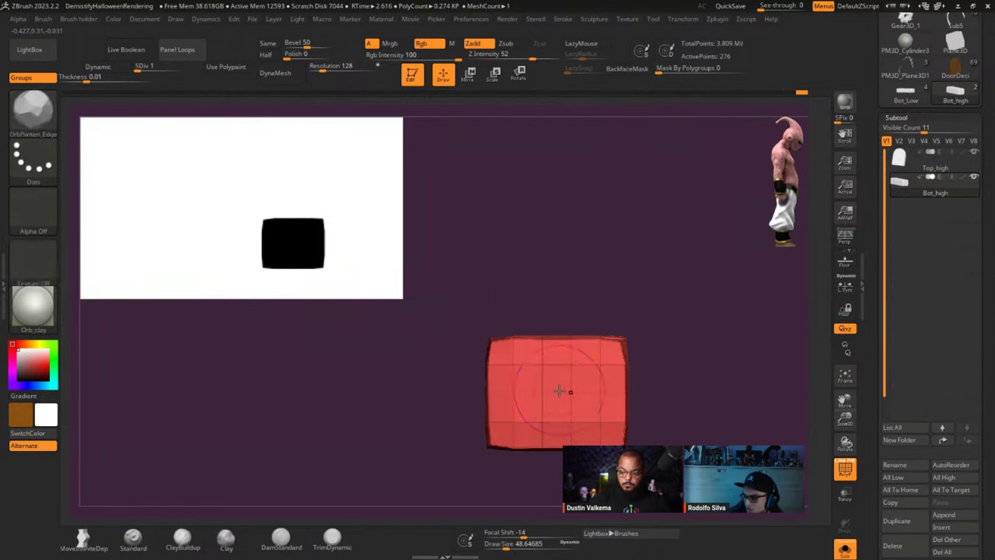
# - Switch to the Top_high subtool, lower it to subdivision level 1 and merge the whole slab into one polygroup
pyautogui.press('Up')
pyautogui.moveTo(613, 318)
pyautogui.keyDown('alt'); pyautogui.mouseDown(button='right')
pyautogui.moveTo(591, 387)
pyautogui.moveTo(603, 415)
pyautogui.mouseUp(button='right'); pyautogui.keyUp('alt')
pyautogui.hotkey('shift', 'd')
pyautogui.hotkey('shift', 'd')
pyautogui.hotkey('shift', 'd')
pyautogui.hotkey('shift', 'd')
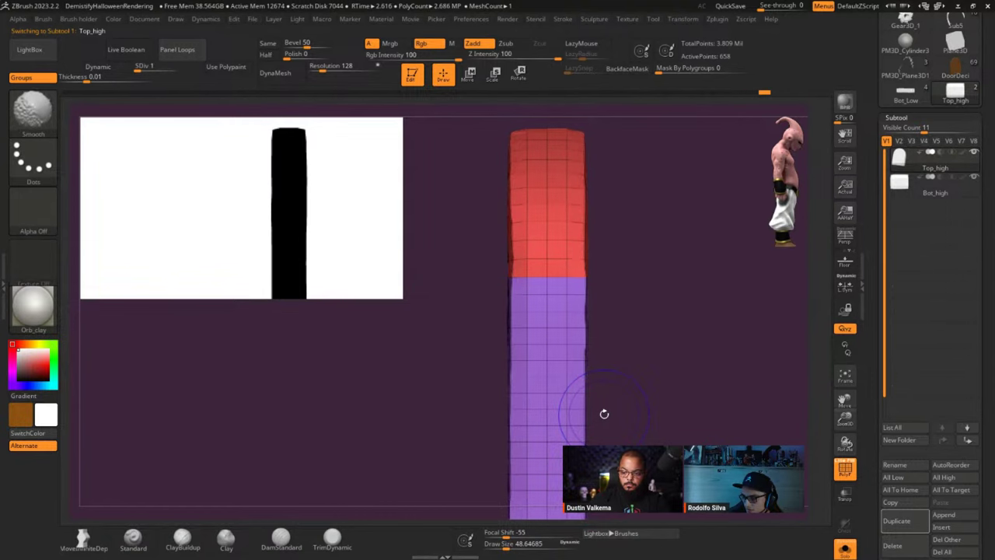
pyautogui.hotkey('ctrl', 'w')
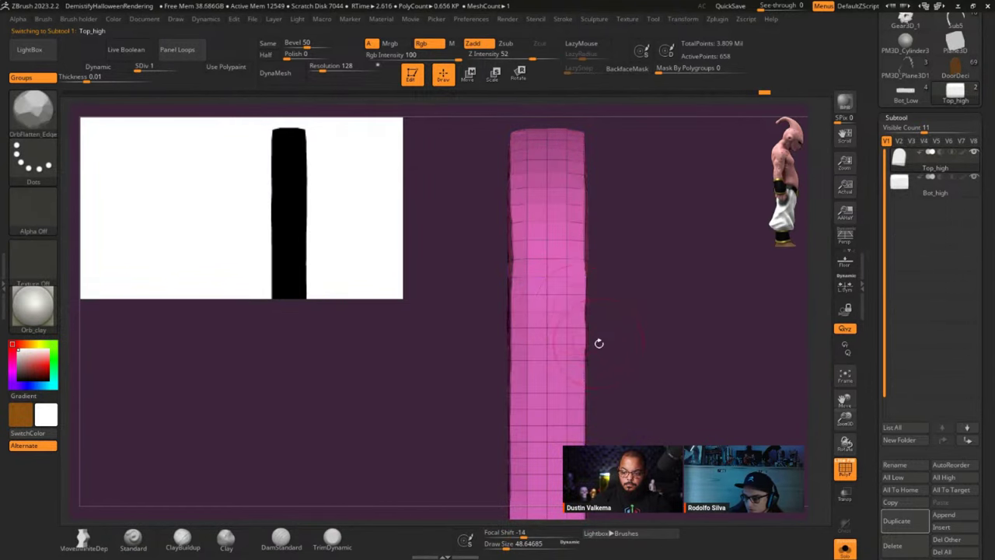
# - Switch to the ZModeler brush and set its polygon action to PolyGroup with the Polyloop target
pyautogui.keyDown('alt'); pyautogui.moveTo(598, 342); pyautogui.dragTo(600, 309, button='right'); pyautogui.keyUp('alt')
pyautogui.moveTo(600, 309); pyautogui.dragTo(645, 306, button='right')
pyautogui.moveTo(644, 305)
pyautogui.mouseDown()
pyautogui.moveTo(604, 300)
pyautogui.moveTo(611, 288)
pyautogui.mouseUp()
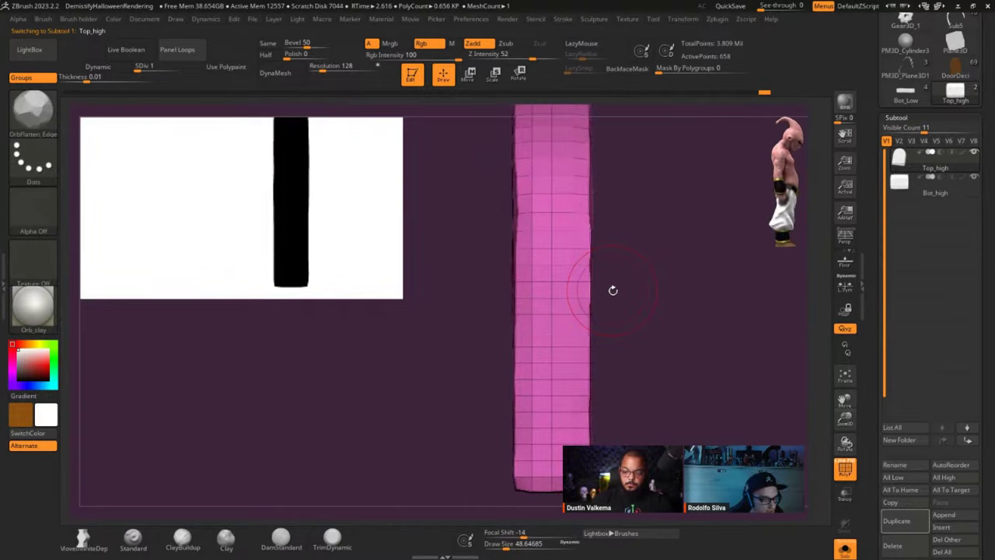
pyautogui.press('b')
pyautogui.press('z')
pyautogui.press('m')
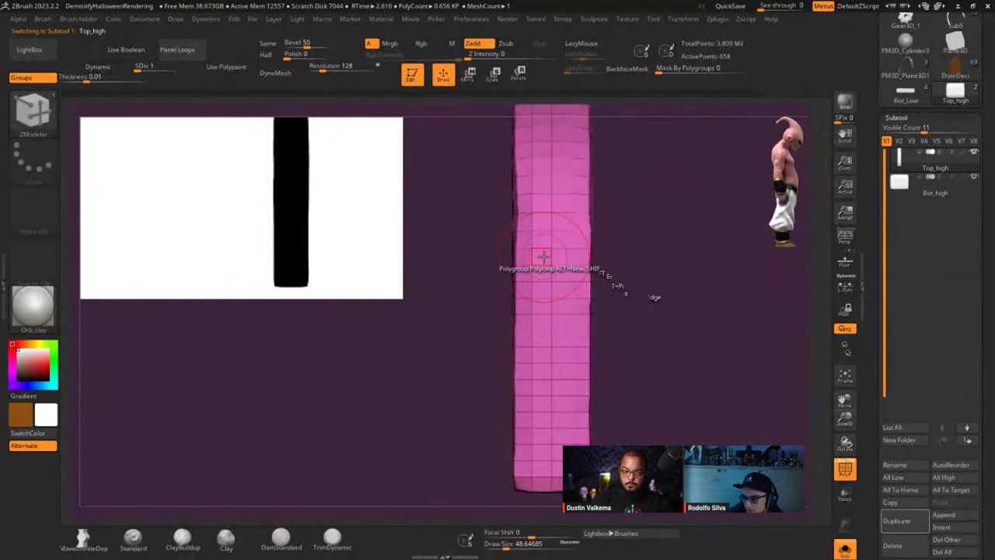
pyautogui.press('space')
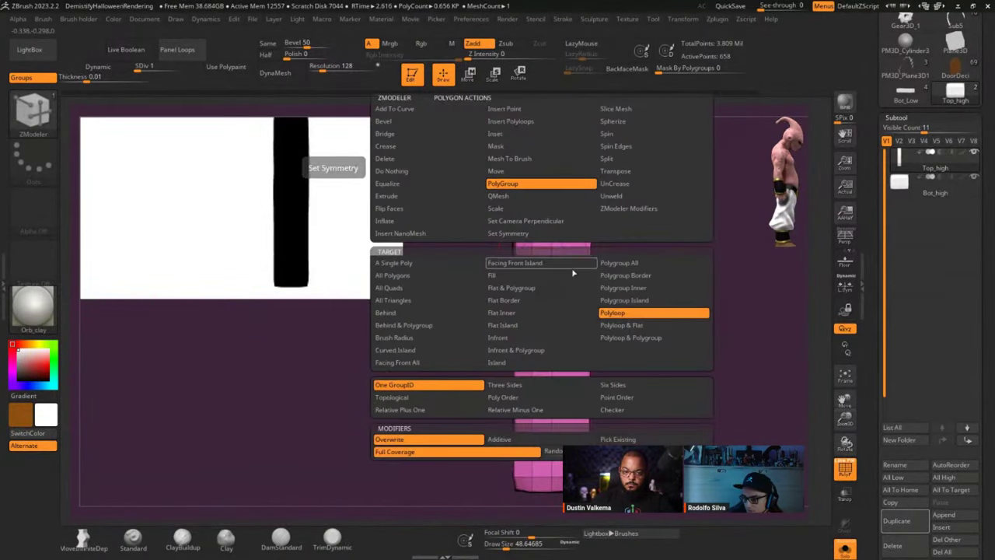
pyautogui.click(612, 312)
# - Undo the trial horizontal polygroup loop and give the lengthwise polyloop around the middle of the slab's narrow side its own polygroup
pyautogui.keyDown('ctrl'); pyautogui.moveTo(576, 290); pyautogui.dragTo(602, 407, button='right'); pyautogui.keyUp('ctrl')
pyautogui.keyDown('ctrl'); pyautogui.moveTo(568, 311); pyautogui.dragTo(588, 369, button='right'); pyautogui.keyUp('ctrl')
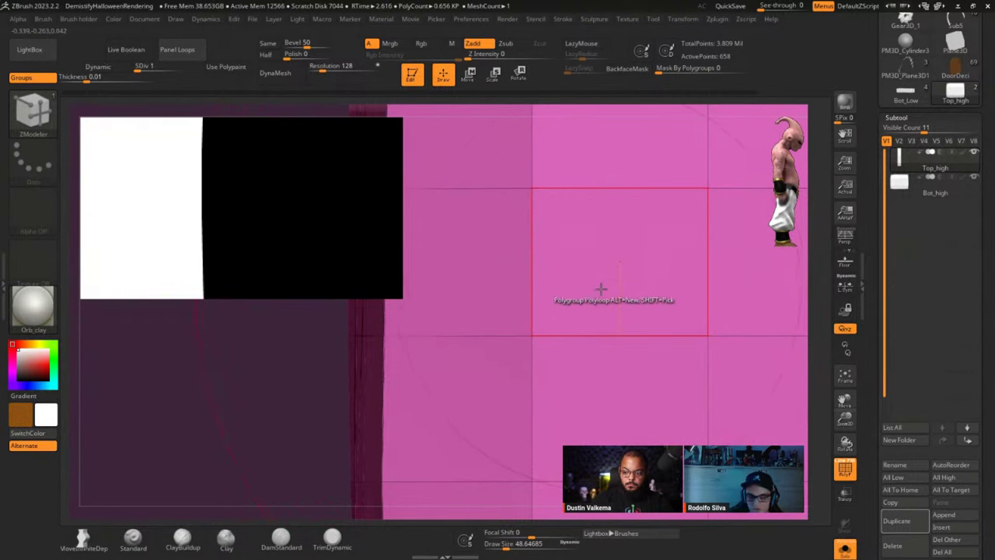
pyautogui.click(661, 271)
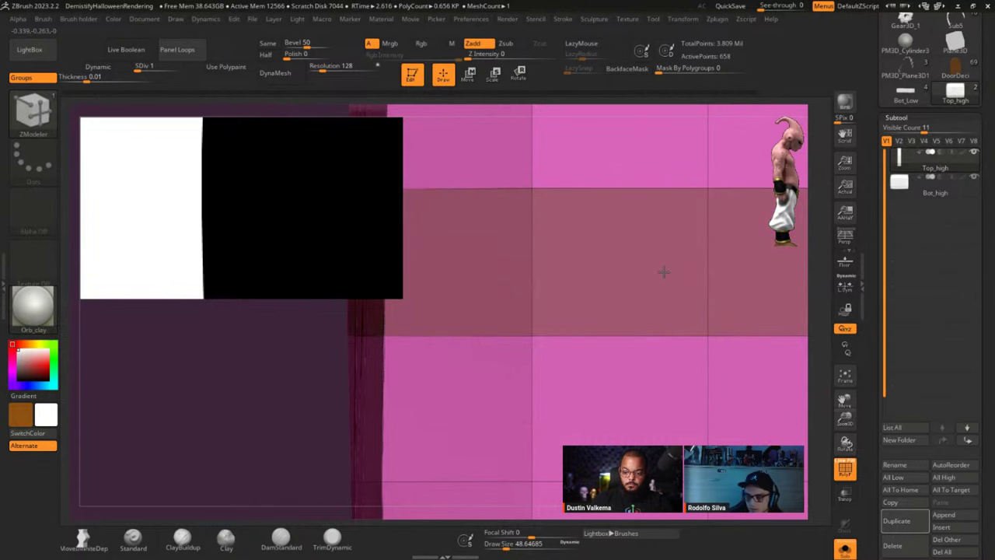
pyautogui.click(565, 294)
pyautogui.moveTo(565, 294); pyautogui.dragTo(614, 281, button='right')
pyautogui.hotkey('ctrl', 'z')
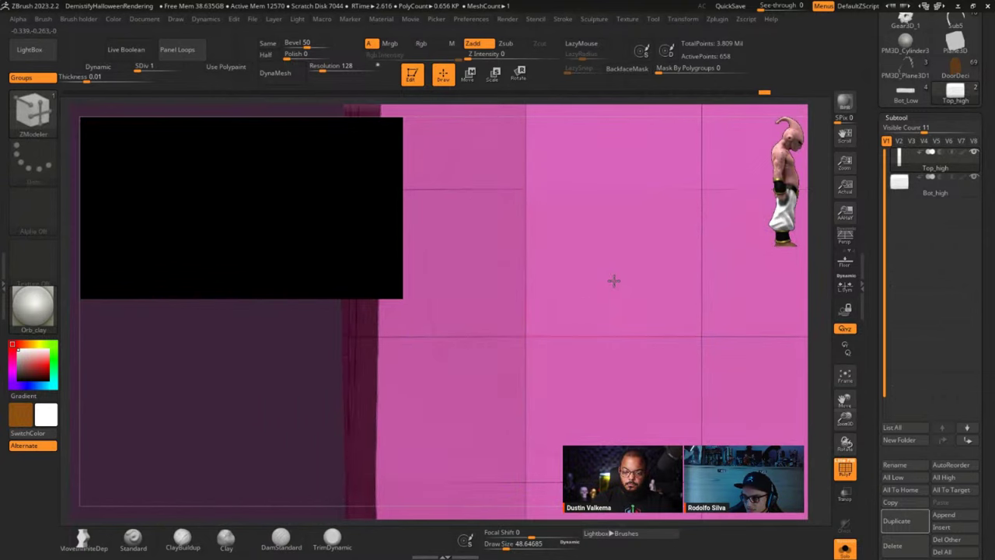
pyautogui.keyDown('ctrl'); pyautogui.moveTo(613, 264); pyautogui.dragTo(571, 401, button='right'); pyautogui.keyUp('ctrl')
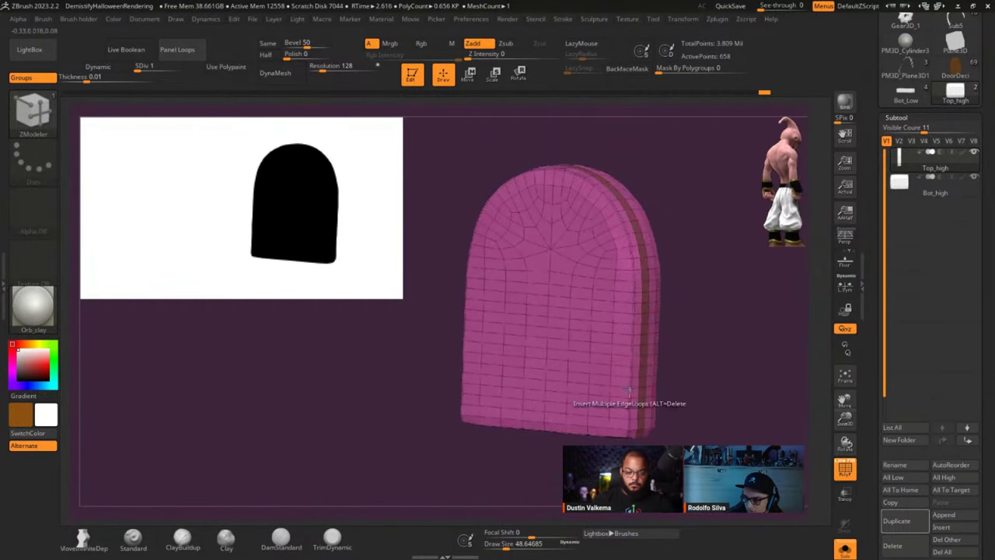
pyautogui.moveTo(613, 433); pyautogui.dragTo(564, 285, button='right')
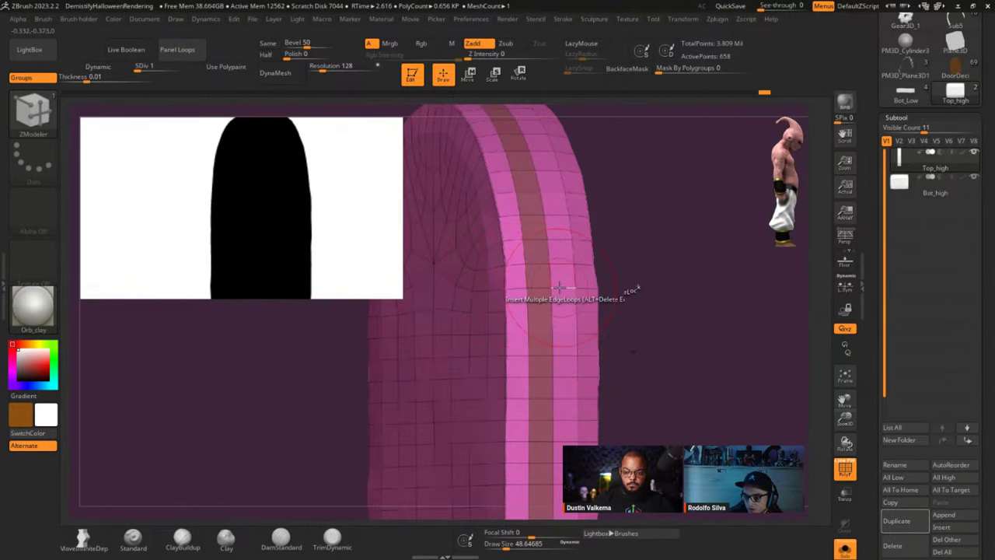
pyautogui.moveTo(525, 280)
pyautogui.mouseDown()
pyautogui.moveTo(513, 269)
pyautogui.moveTo(504, 189)
pyautogui.moveTo(545, 161)
pyautogui.mouseUp()
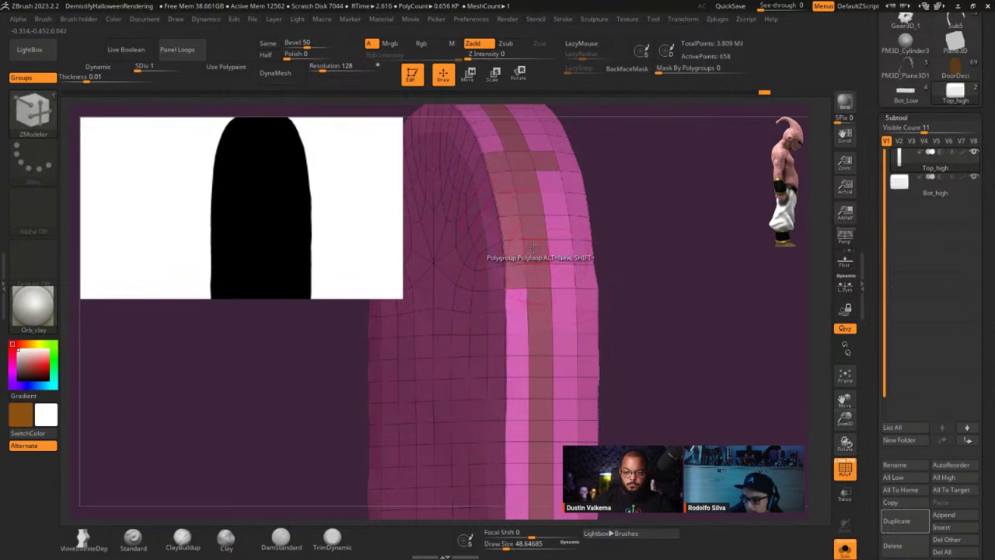
pyautogui.hotkey('ctrl', 'z')
# - Hide the middle polyloop on the slab's narrow side and auto-group the two separated halves into their own polygroups
pyautogui.keyDown('ctrl'); pyautogui.keyDown('shift'); pyautogui.click(576, 253); pyautogui.keyUp('shift'); pyautogui.keyUp('ctrl')
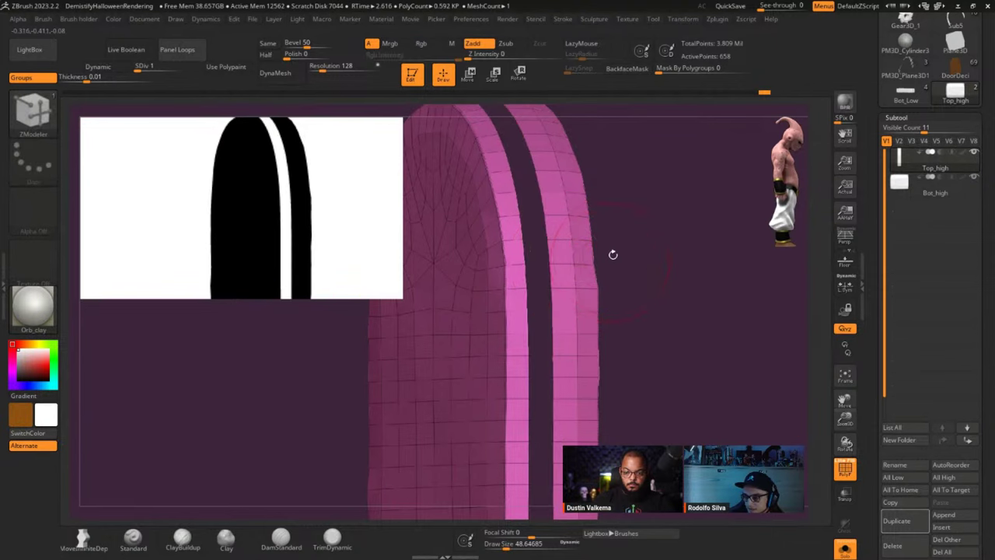
pyautogui.scroll(-15, 909, 311)
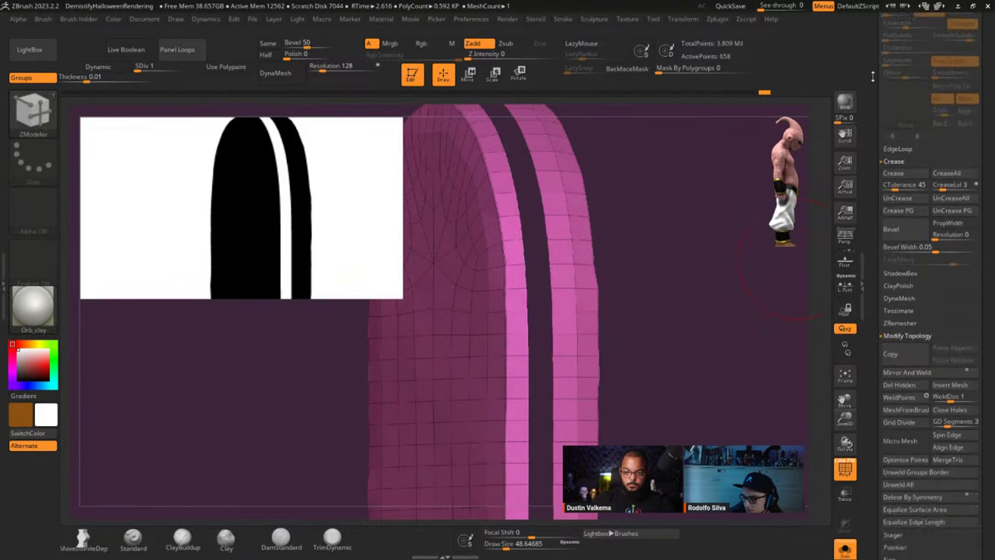
pyautogui.press('shift')
pyautogui.scroll(-15, 920, 426)
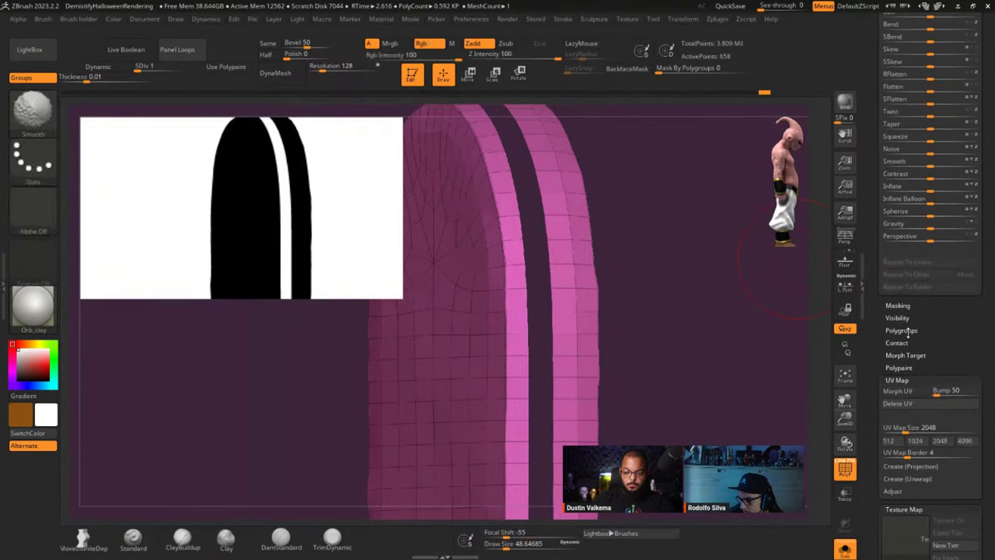
pyautogui.click(901, 330)
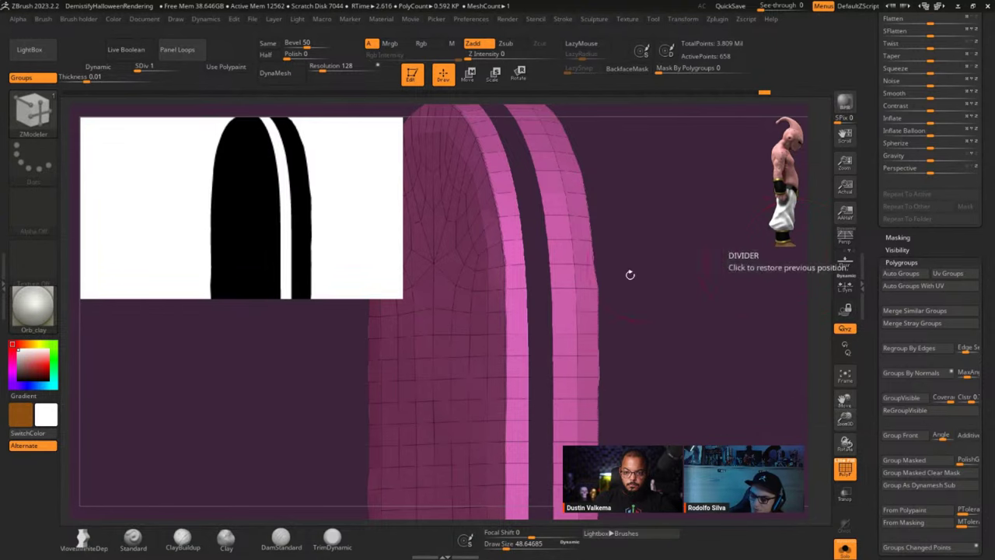
pyautogui.moveTo(658, 272); pyautogui.dragTo(554, 278)
pyautogui.moveTo(554, 279); pyautogui.dragTo(517, 280, button='right')
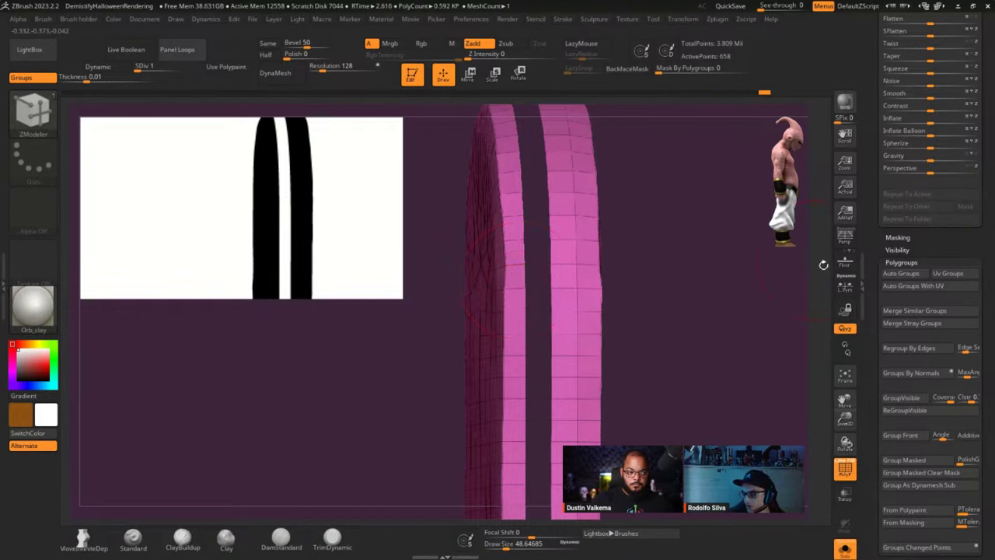
pyautogui.click(901, 273)
# - Combine the slab's front half and middle strip into one polygroup, keeping the back half separate, and show the whole slab
pyautogui.moveTo(701, 312); pyautogui.dragTo(587, 323)
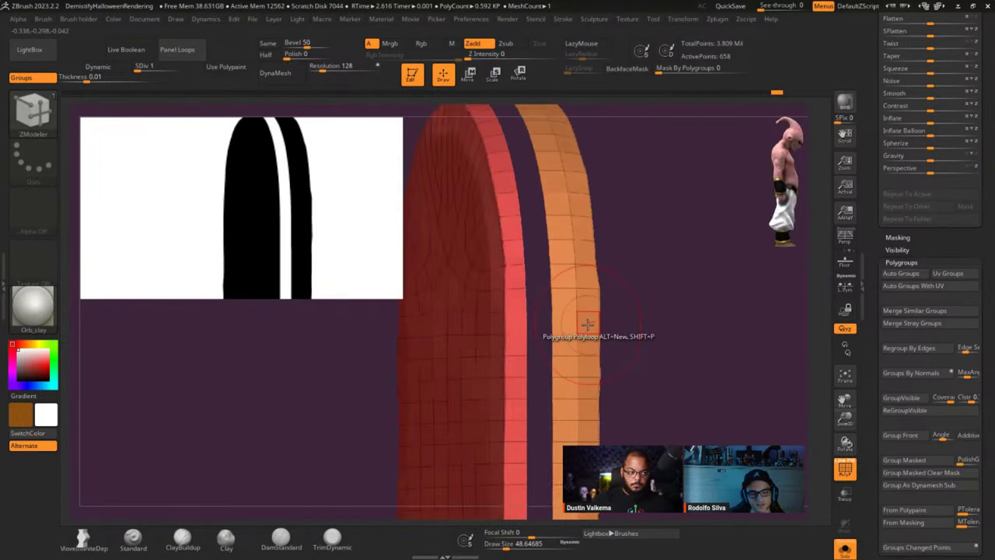
pyautogui.keyDown('ctrl'); pyautogui.keyDown('shift'); pyautogui.click(656, 300); pyautogui.keyUp('shift'); pyautogui.keyUp('ctrl')
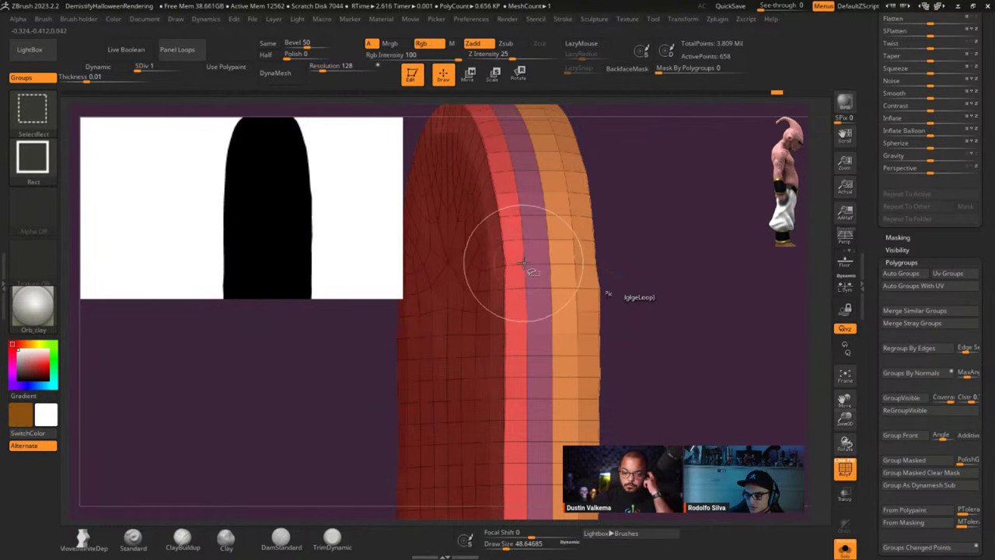
pyautogui.hotkey('ctrl', 'z')
pyautogui.hotkey('ctrl', 'w')
pyautogui.keyDown('ctrl'); pyautogui.keyDown('shift'); pyautogui.click(659, 339); pyautogui.keyUp('shift'); pyautogui.keyUp('ctrl')
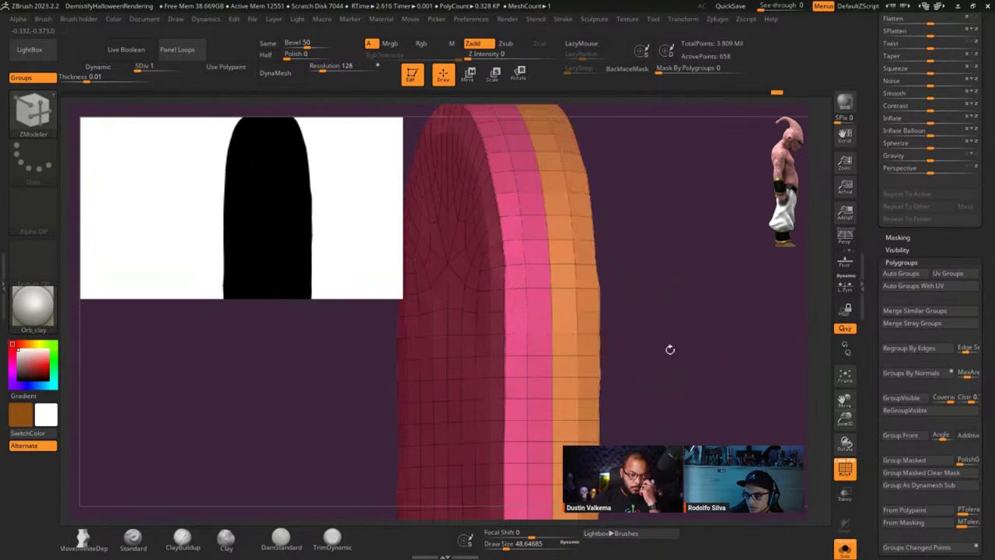
# - Unwrap the slab with UV Master, keeping Polygroups enabled so each polygroup becomes its own UV island
pyautogui.keyDown('alt'); pyautogui.moveTo(668, 349); pyautogui.dragTo(610, 99); pyautogui.keyUp('alt')
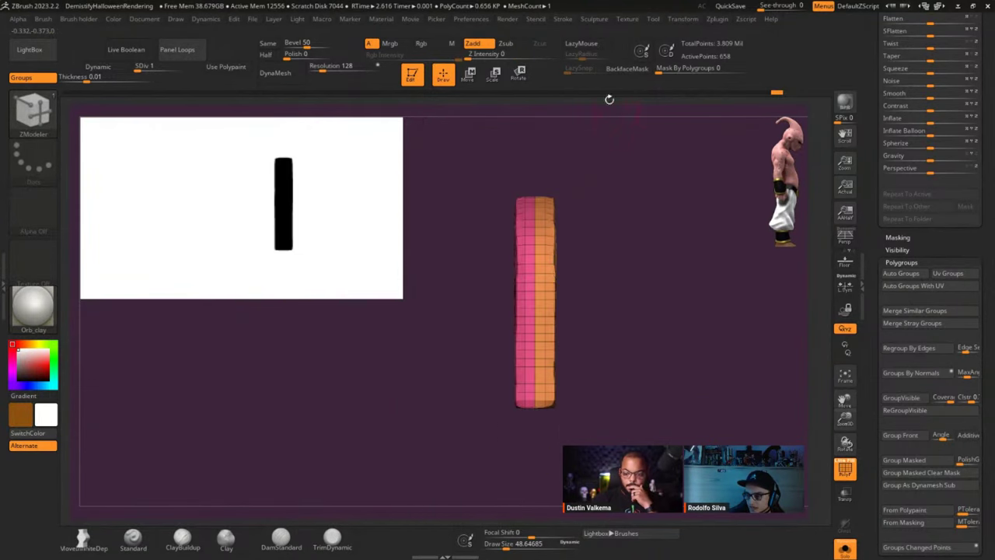
pyautogui.press('shift')
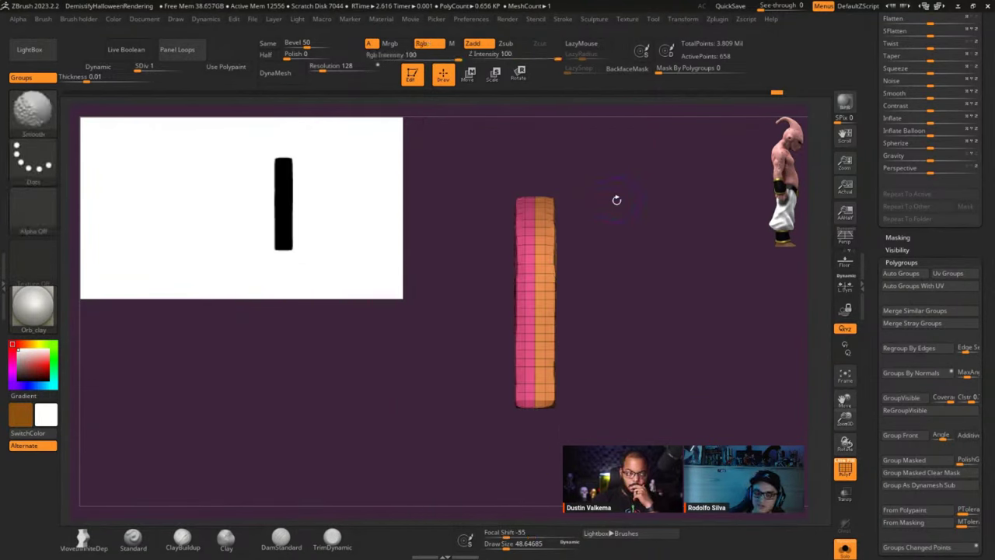
pyautogui.click(717, 19)
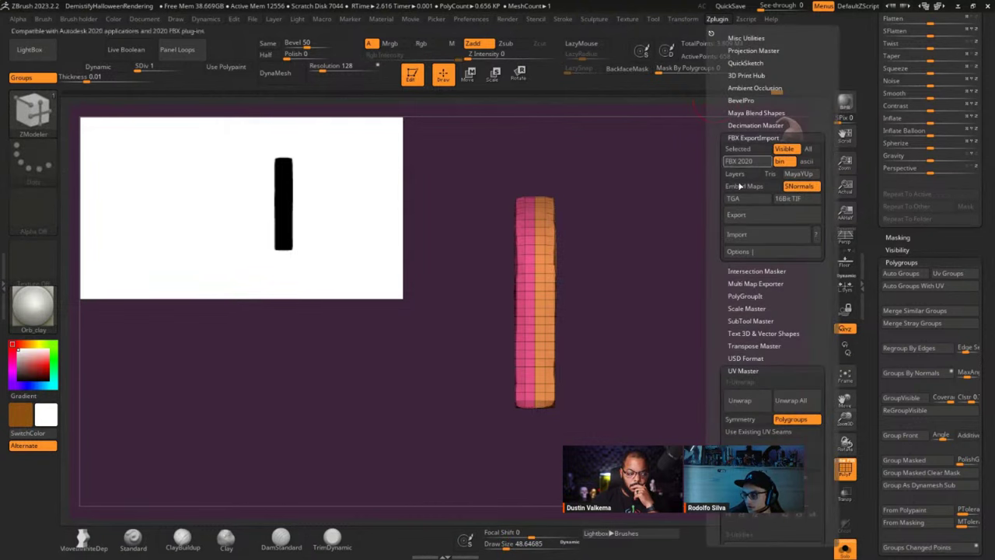
pyautogui.scroll(-3, 770, 303)
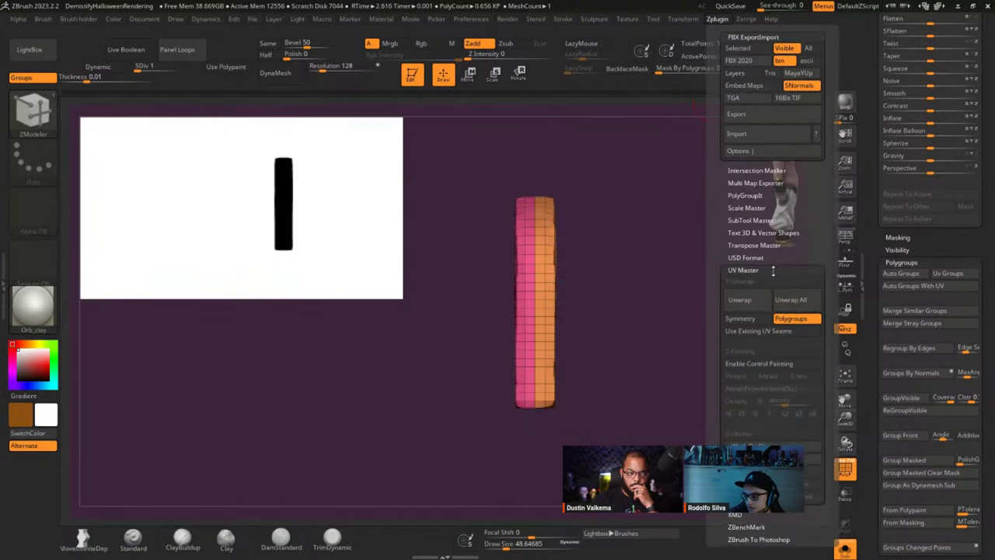
pyautogui.click(797, 321)
pyautogui.click(790, 320)
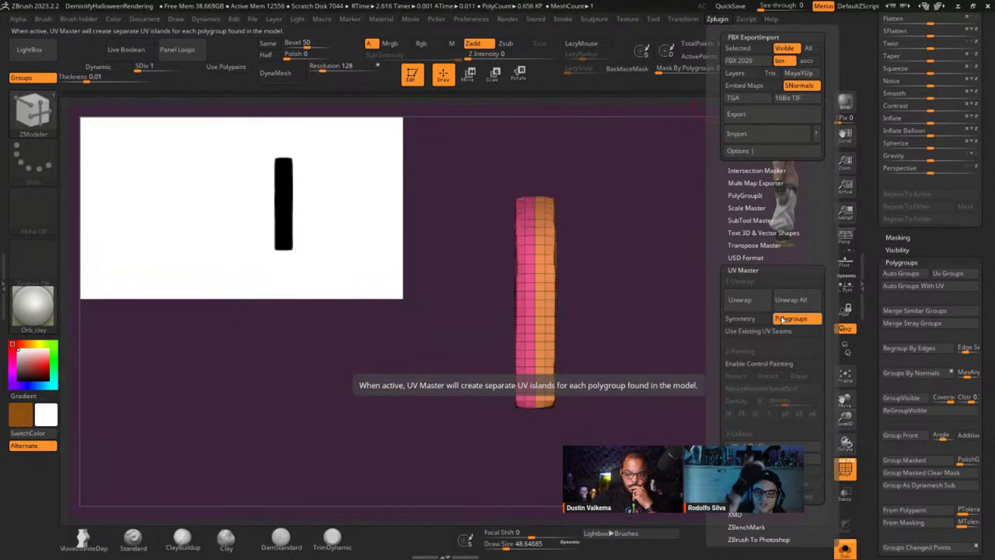
pyautogui.click(756, 300)
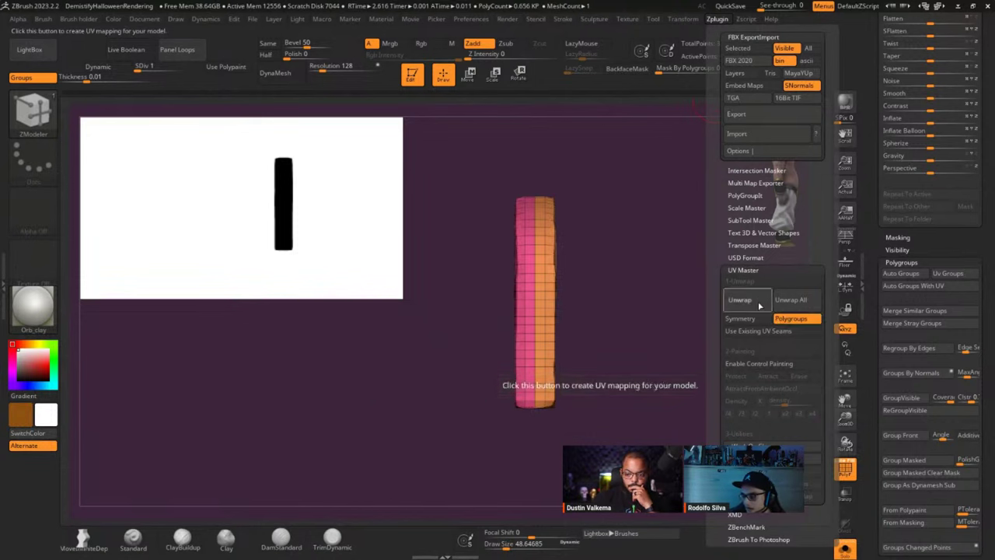
# - Raise the slab to subdivision level 7 and hide its polygroup wireframe
pyautogui.moveTo(448, 262); pyautogui.dragTo(501, 276)
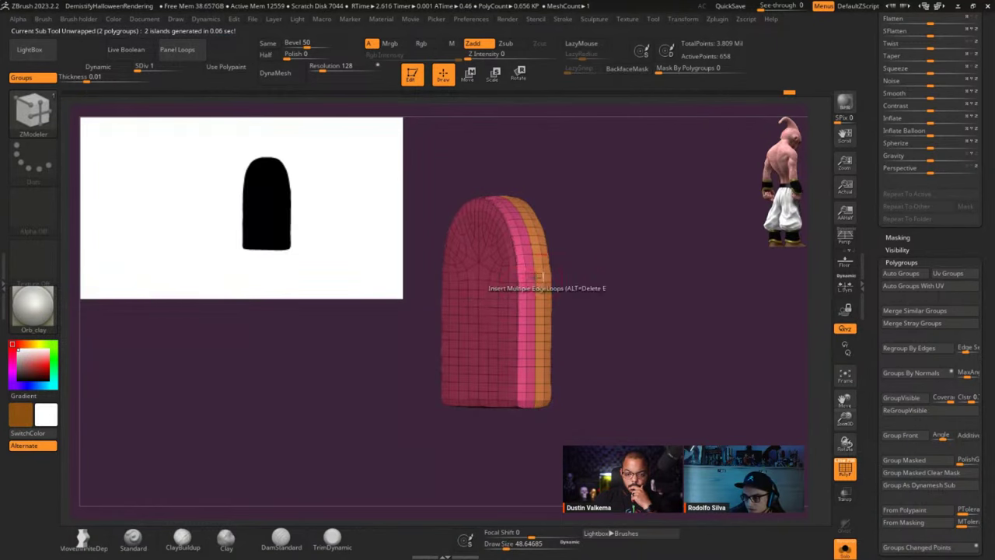
pyautogui.keyDown('ctrl'); pyautogui.moveTo(555, 278); pyautogui.dragTo(729, 300, button='right'); pyautogui.keyUp('ctrl')
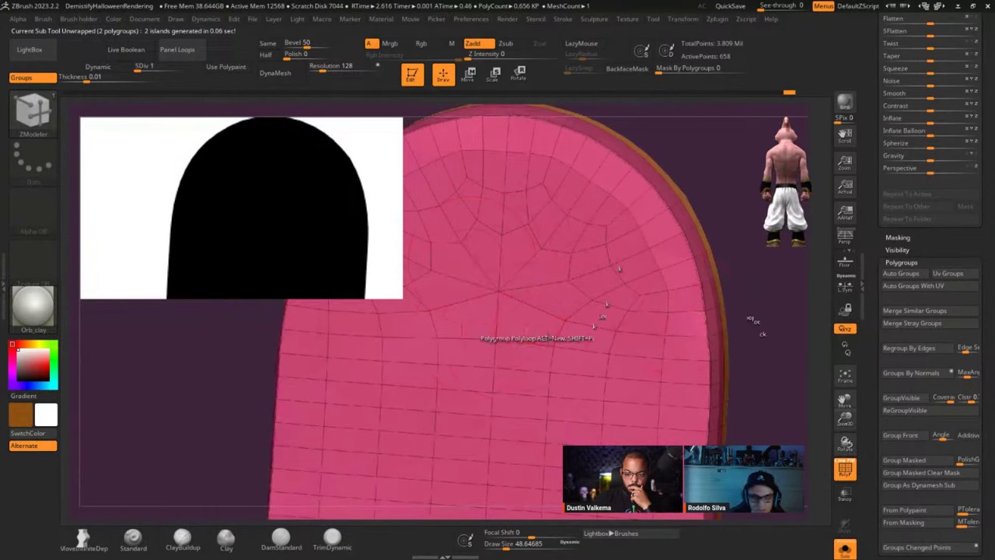
pyautogui.scroll(-5, 497, 295)
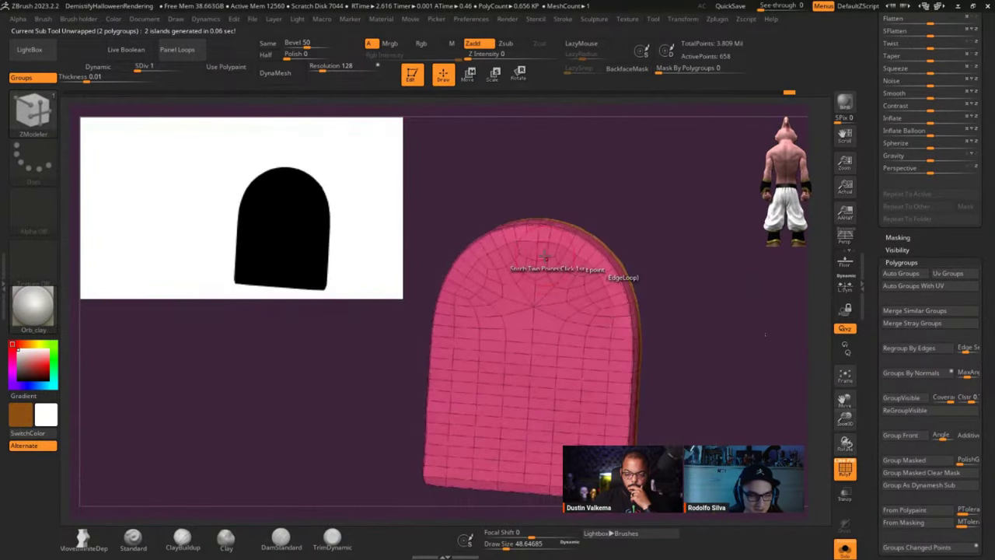
pyautogui.moveTo(665, 299); pyautogui.dragTo(658, 303)
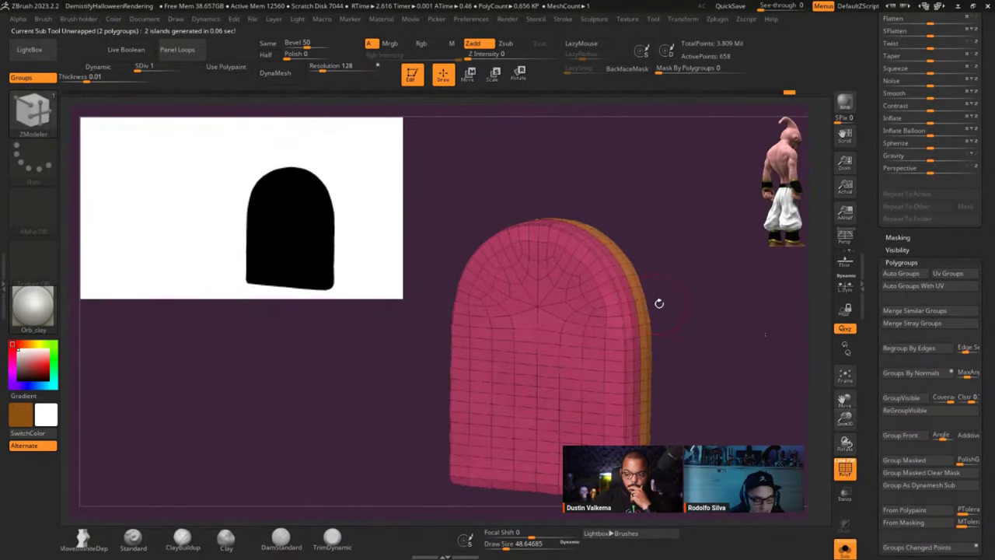
pyautogui.press('d')
pyautogui.press('d')
pyautogui.hotkey('ctrl', 'd')
pyautogui.hotkey('ctrl', 'd')
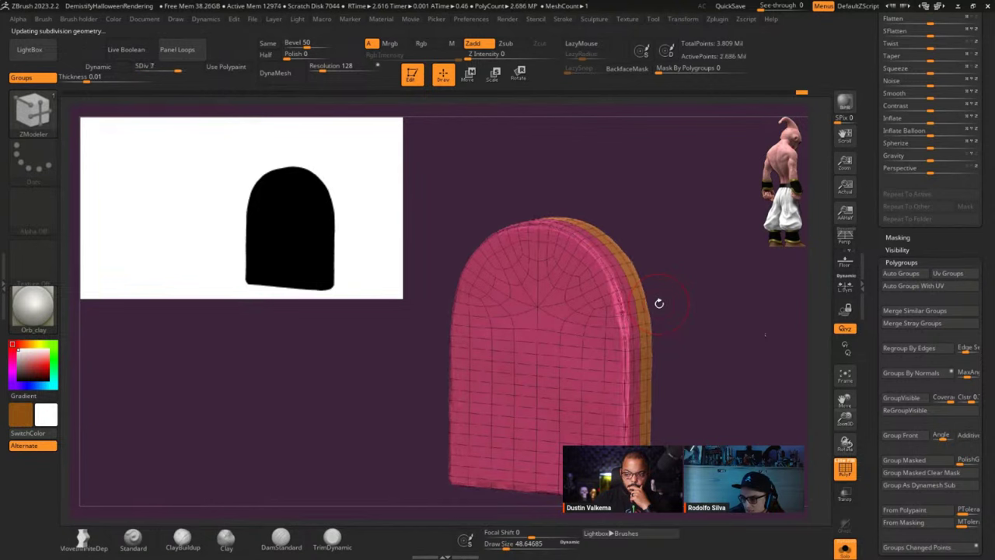
pyautogui.hotkey('shift', 'f')
pyautogui.hotkey('ctrl', '2')
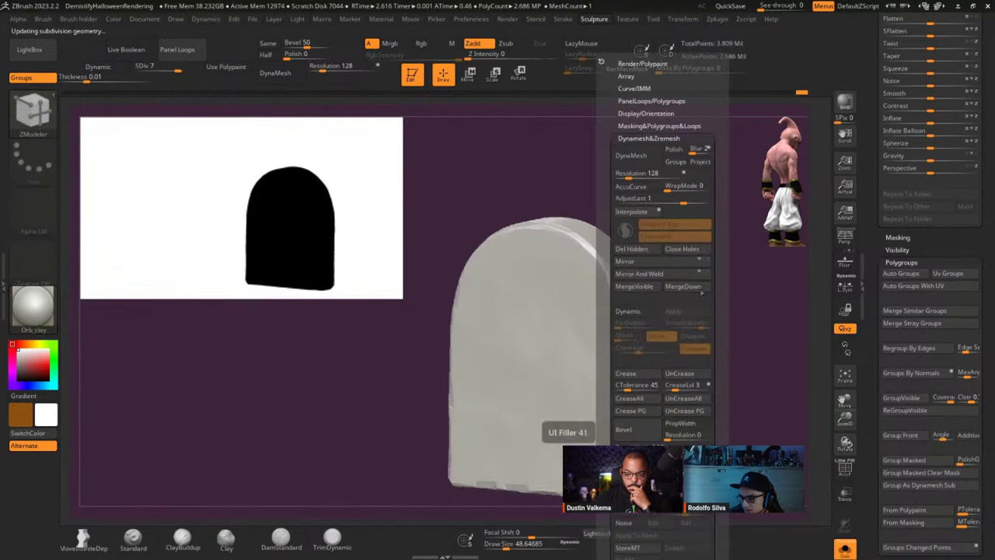
# - Inspect the slab's narrow side profile down at subdivision level 1
pyautogui.moveTo(781, 294); pyautogui.dragTo(760, 288)
pyautogui.hotkey('shift', 'd')
pyautogui.hotkey('shift', 'd')
pyautogui.hotkey('shift', 'd')
pyautogui.hotkey('shift', 'd')
pyautogui.hotkey('shift', 'd')
pyautogui.hotkey('shift', 'd')
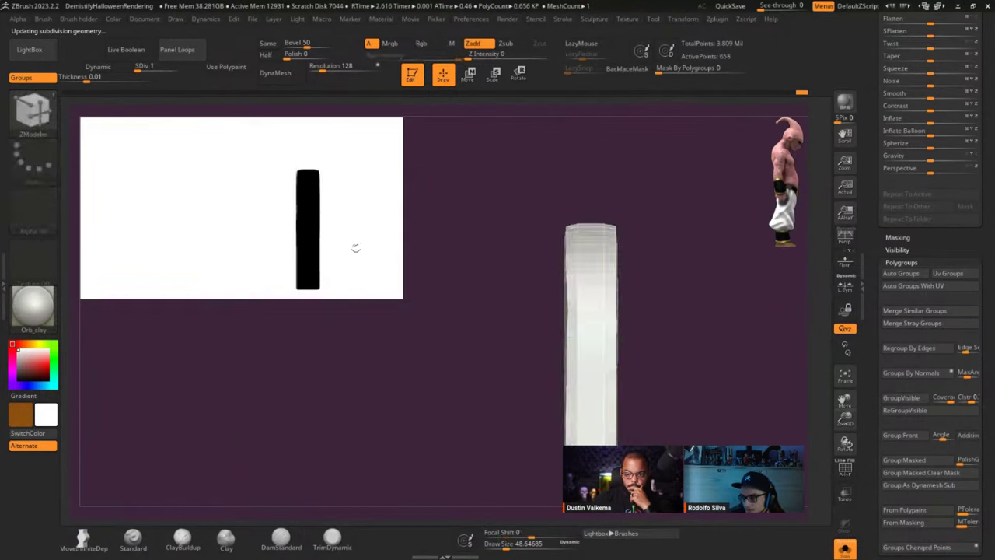
# - Return the slab to subdivision level 7 and set the silhouette thumbnail size to 250
pyautogui.moveTo(356, 250); pyautogui.dragTo(693, 542)
pyautogui.press('d')
pyautogui.press('d')
pyautogui.press('d')
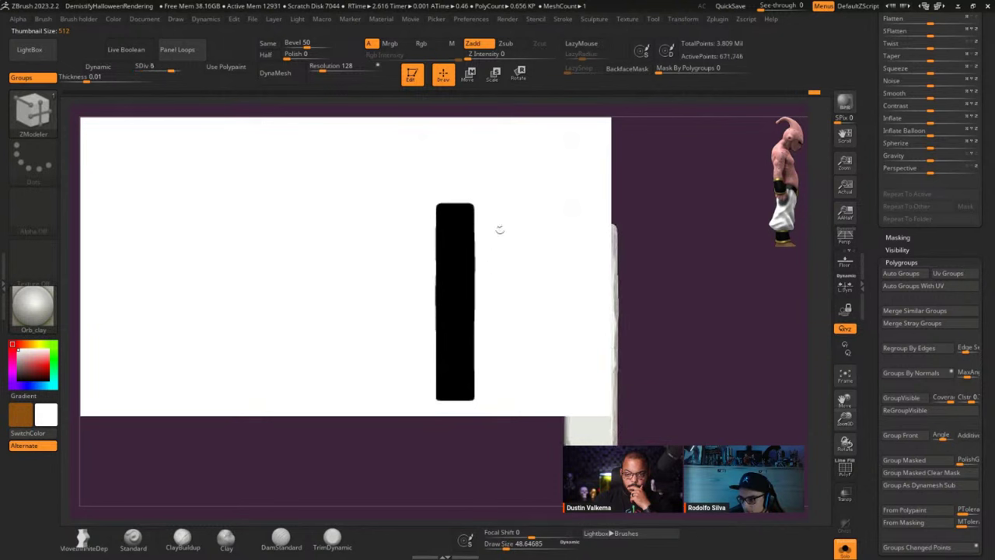
pyautogui.moveTo(518, 332); pyautogui.dragTo(264, 188)
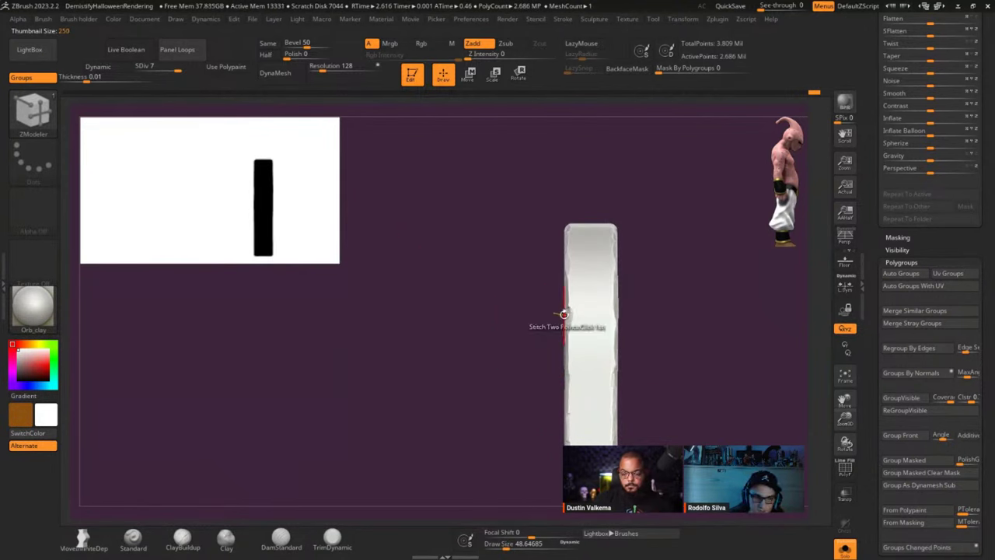
# - Show the slab's polygroup wireframe and delete all its lower subdivision levels
pyautogui.keyDown('alt'); pyautogui.moveTo(710, 344); pyautogui.dragTo(689, 327); pyautogui.keyUp('alt')
pyautogui.hotkey('shift', 'f')
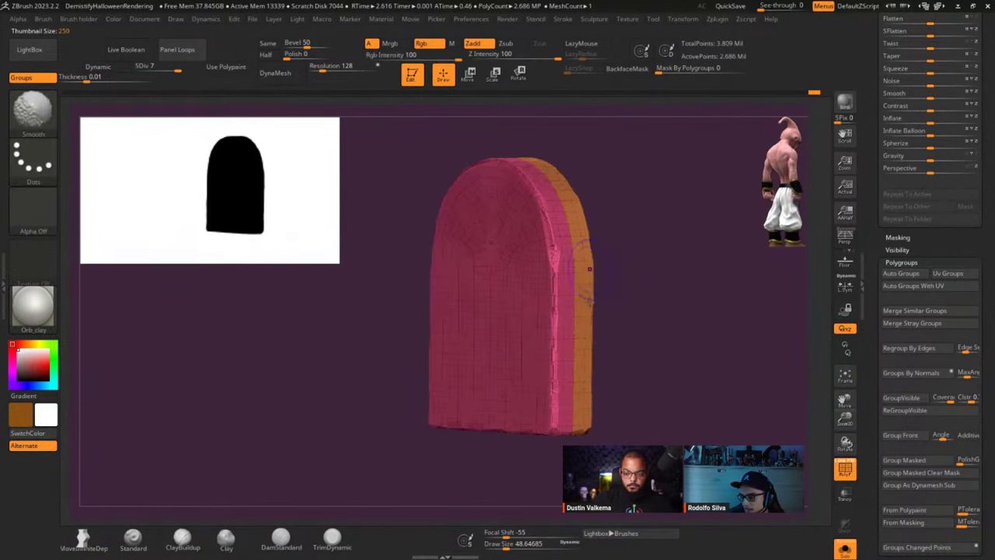
pyautogui.moveTo(871, 413); pyautogui.dragTo(863, 239)
pyautogui.hotkey('ctrl', '2')
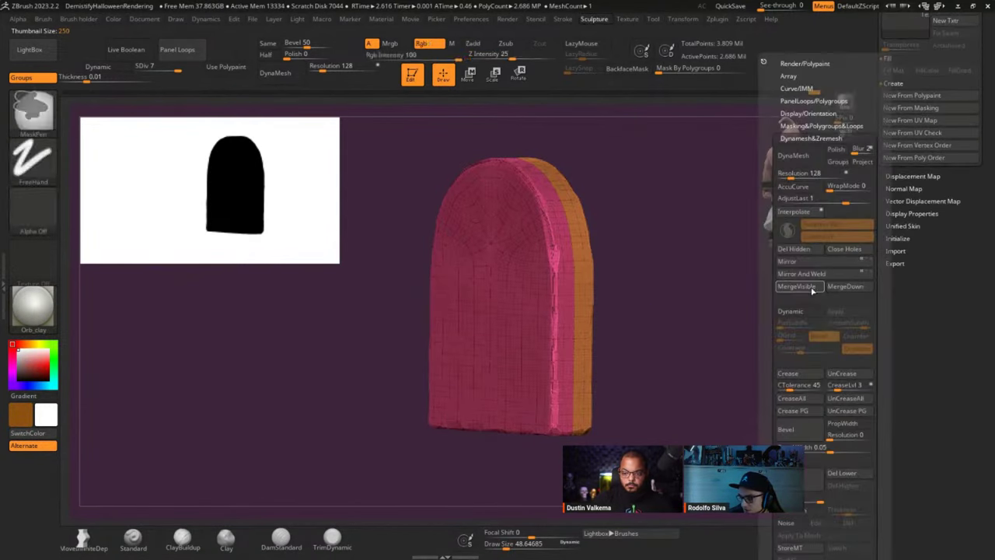
pyautogui.keyDown('shift'); pyautogui.click(829, 139); pyautogui.keyUp('shift')
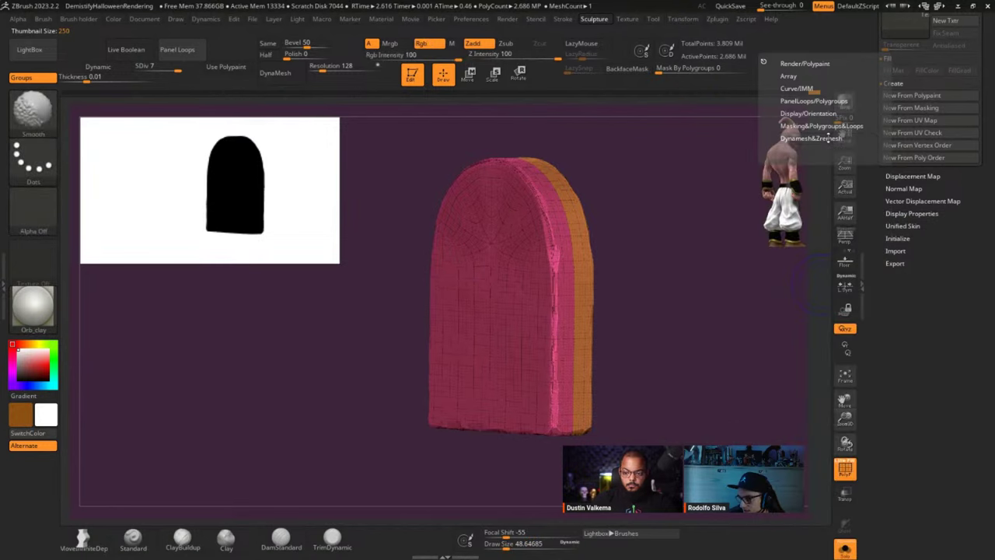
pyautogui.scroll(15, 954, 475)
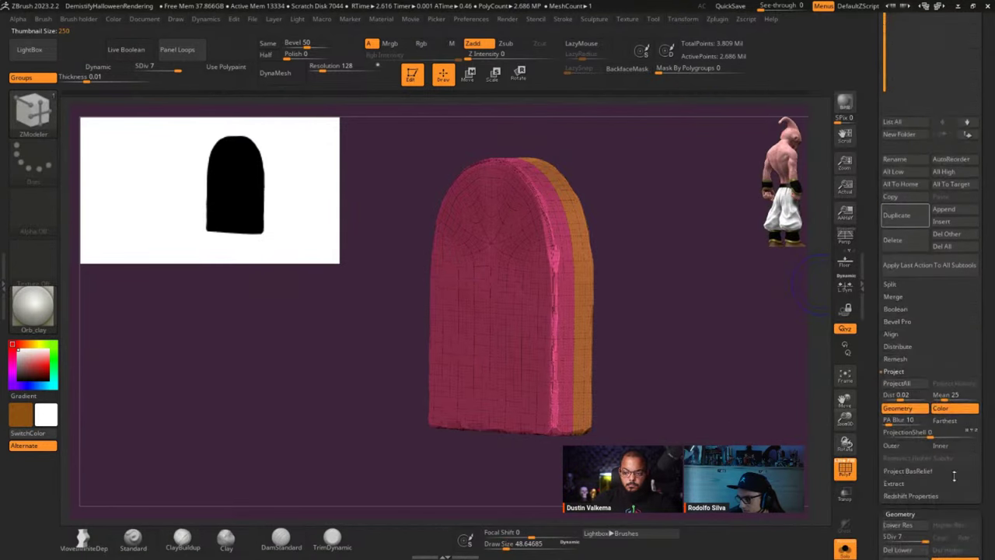
pyautogui.scroll(5, 954, 476)
pyautogui.scroll(-15, 949, 462)
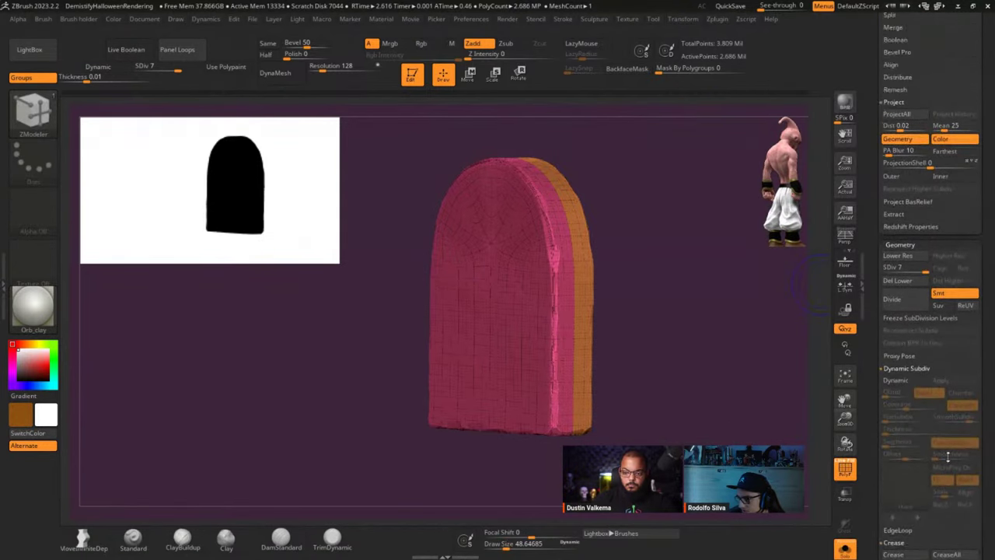
pyautogui.scroll(-2, 947, 457)
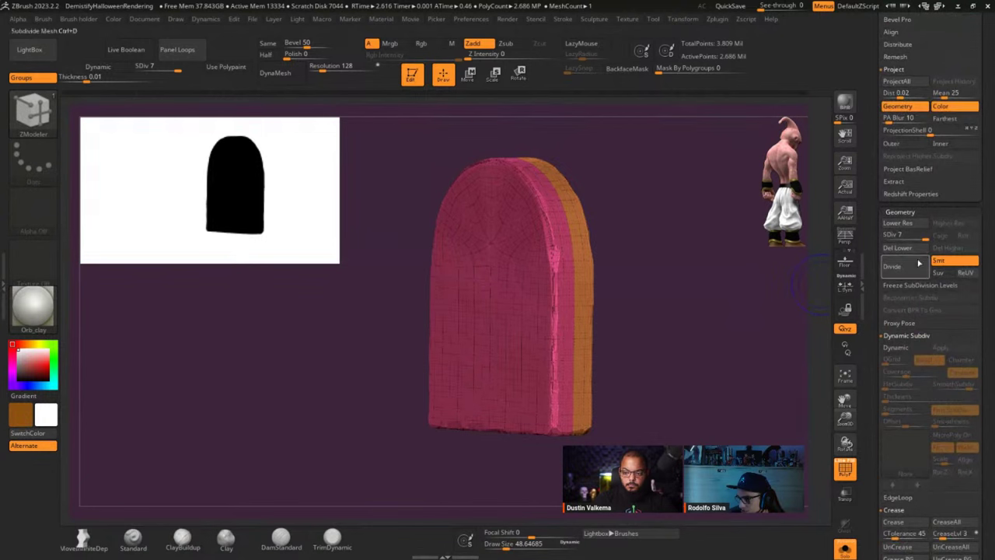
pyautogui.click(902, 248)
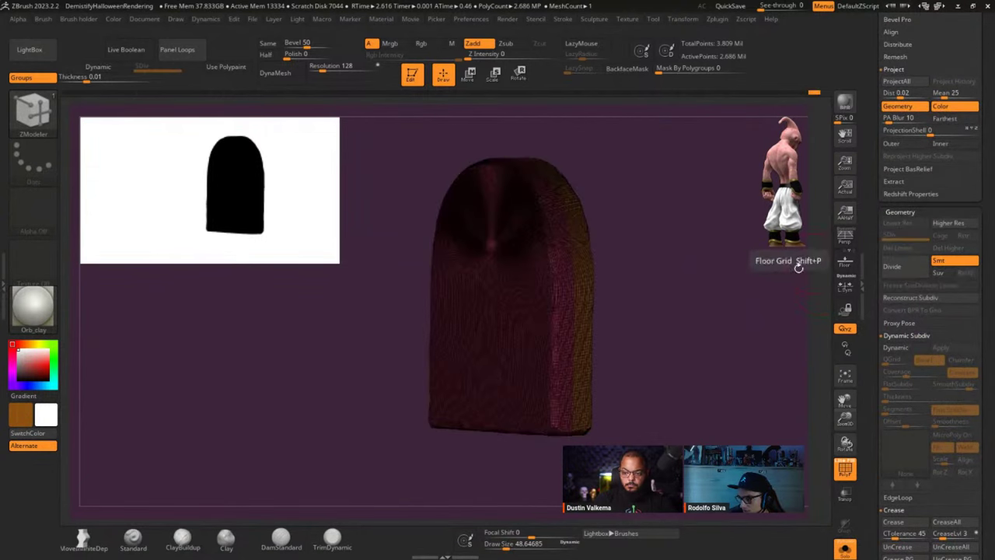
# - Set the Morph UV bump to 0, then flatten the slab into its UV layout with Morph UV and hide the wireframe
pyautogui.moveTo(780, 402); pyautogui.dragTo(688, 310)
pyautogui.moveTo(871, 345); pyautogui.dragTo(859, 113)
pyautogui.click(932, 164)
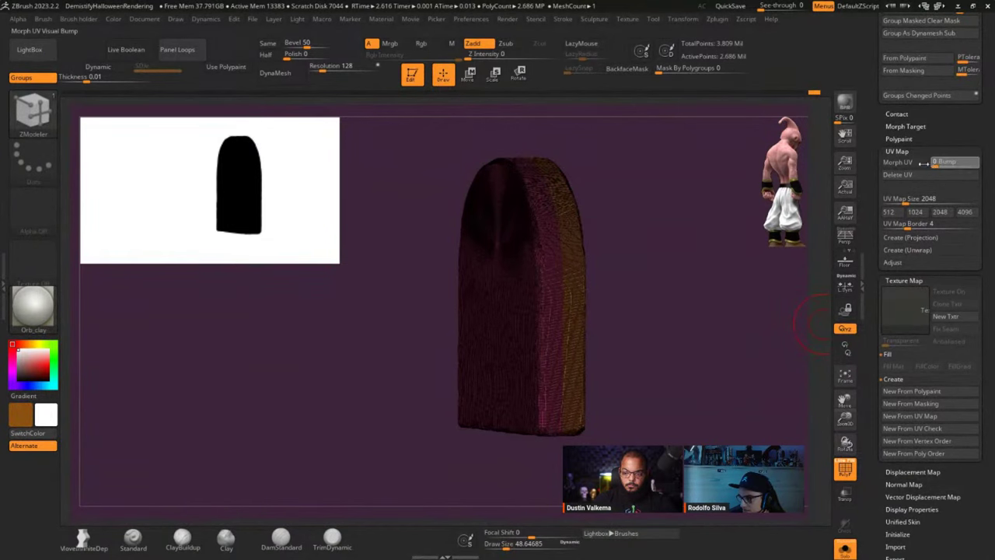
pyautogui.click(906, 164)
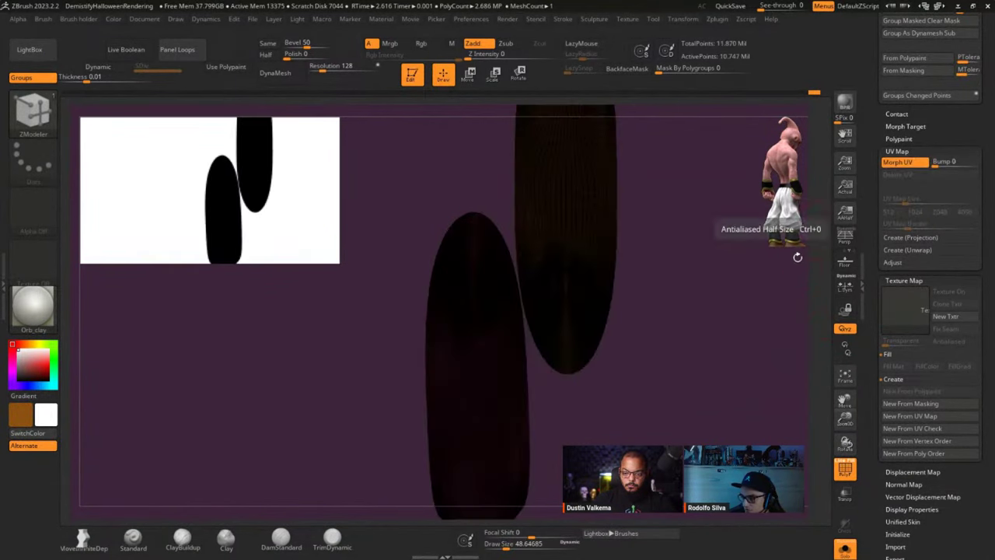
pyautogui.hotkey('shift', 'f')
pyautogui.keyDown('ctrl'); pyautogui.moveTo(686, 333); pyautogui.dragTo(680, 310, button='right'); pyautogui.keyUp('ctrl')
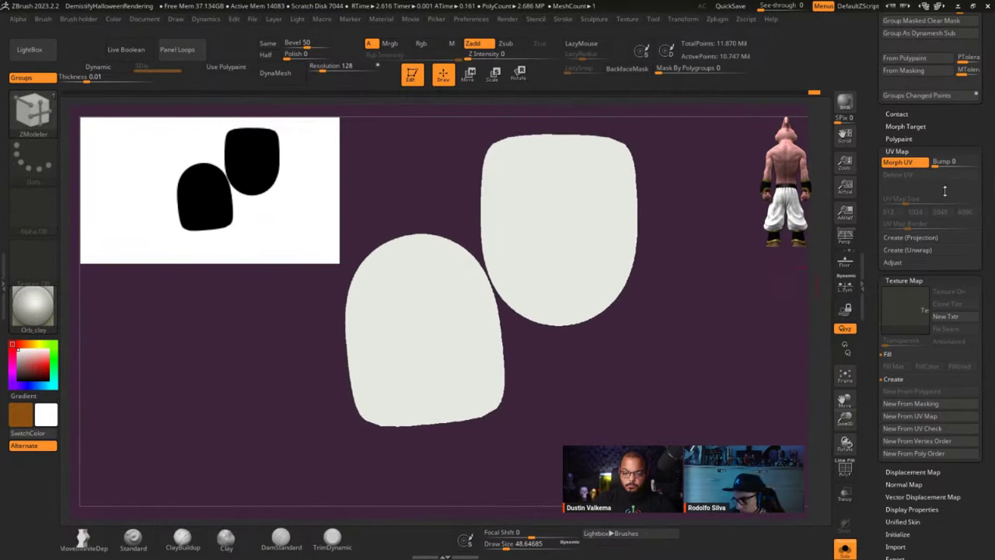
# - Restore the slab from its flat UV layout to 3D and briefly check its polygroup wireframe
pyautogui.click(909, 162)
pyautogui.moveTo(676, 284); pyautogui.dragTo(645, 280)
pyautogui.hotkey('shift', 'f')
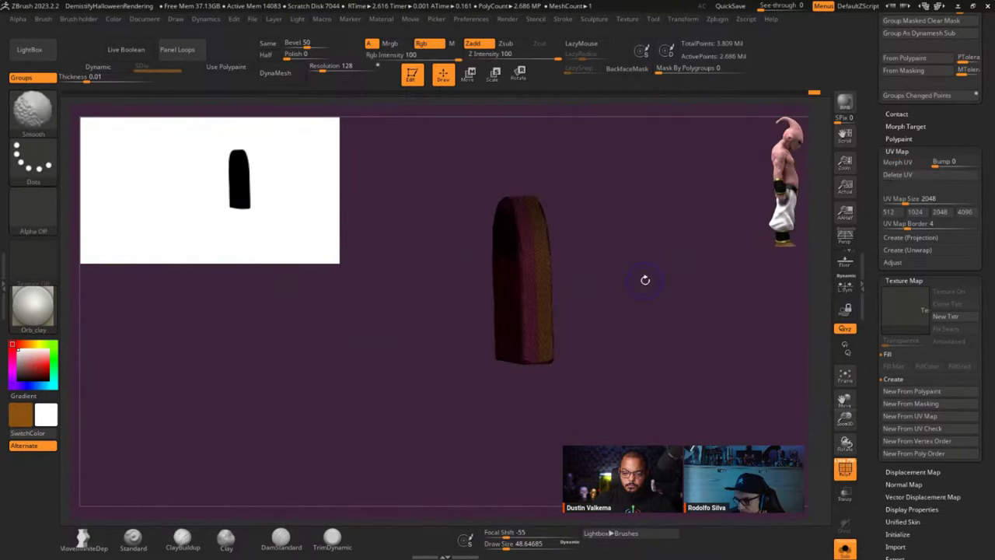
pyautogui.hotkey('shift', 'f')
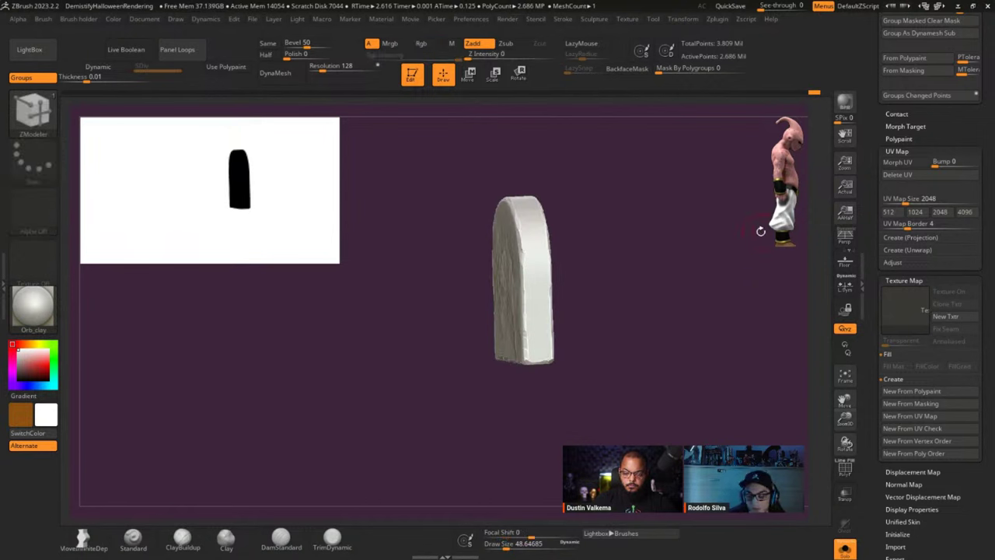
# - Duplicate the Top_high subtool and rename the copy Top_low
pyautogui.scroll(10, 938, 233)
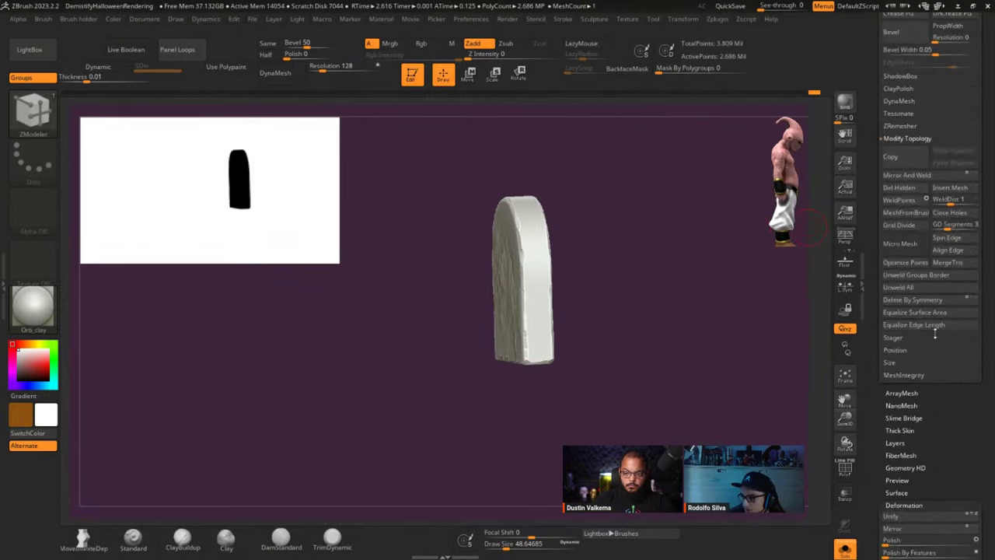
pyautogui.scroll(15, 935, 332)
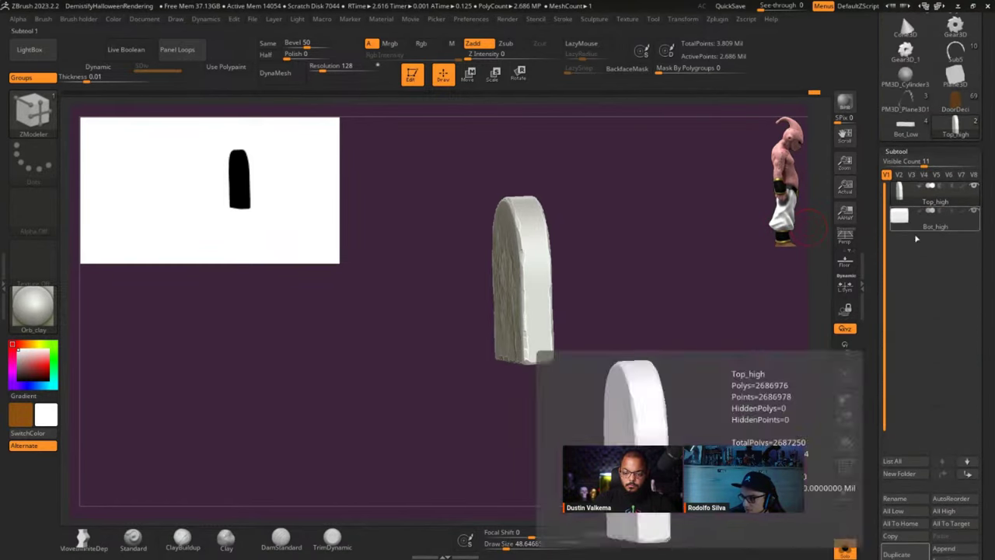
pyautogui.scroll(-5, 918, 311)
pyautogui.click(917, 369)
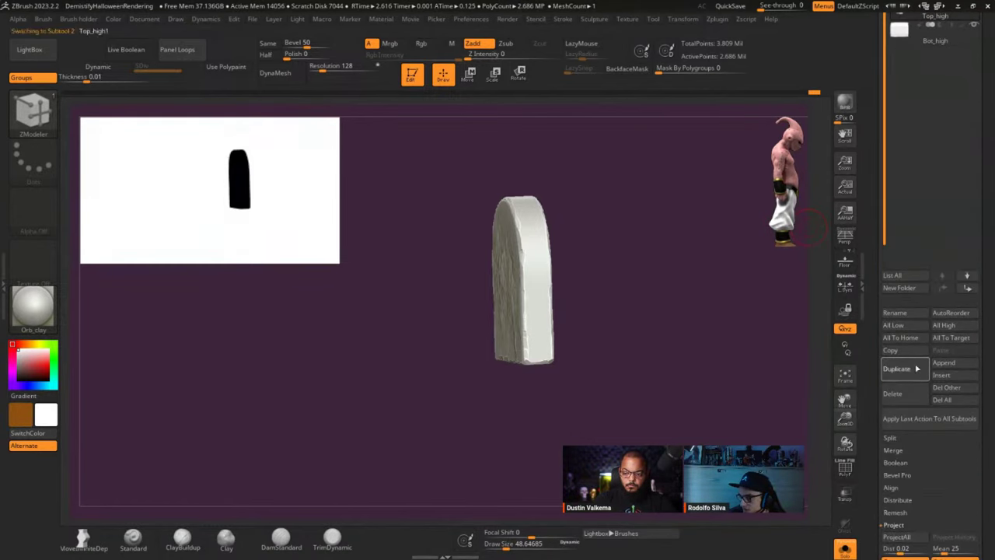
pyautogui.click(898, 313)
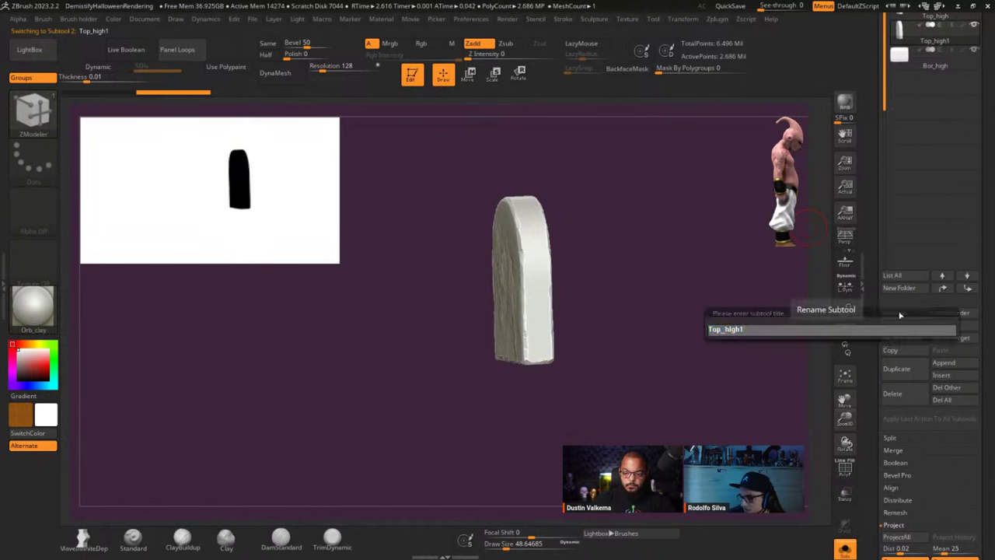
pyautogui.press('BackSpace')
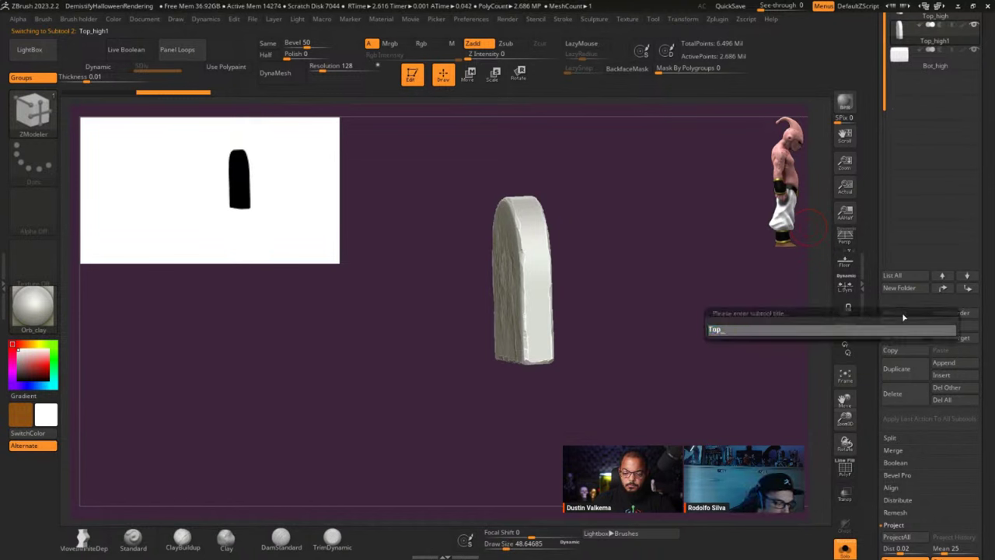
pyautogui.press('BackSpace')
pyautogui.write('low')
pyautogui.press('Return')
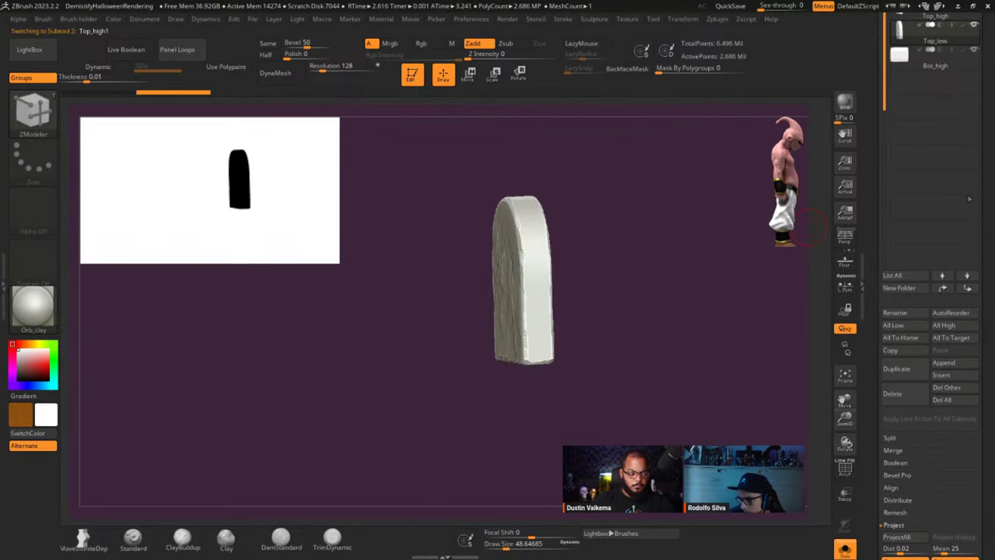
# - Enable Keep UVs in Decimation Master and pre-process the Top_low slab for decimation
pyautogui.moveTo(899, 30); pyautogui.dragTo(900, 77)
pyautogui.scroll(-15, 929, 311)
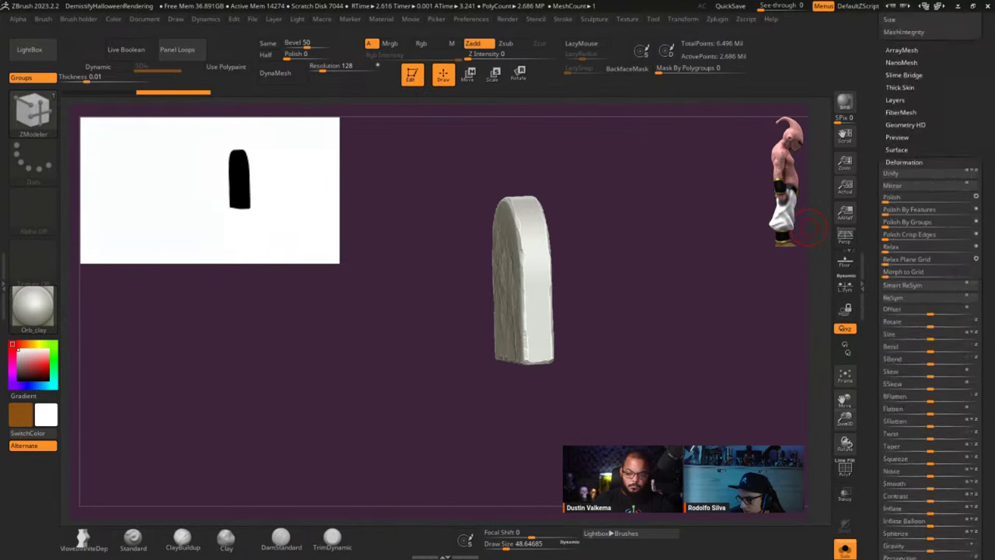
pyautogui.scroll(3, 929, 311)
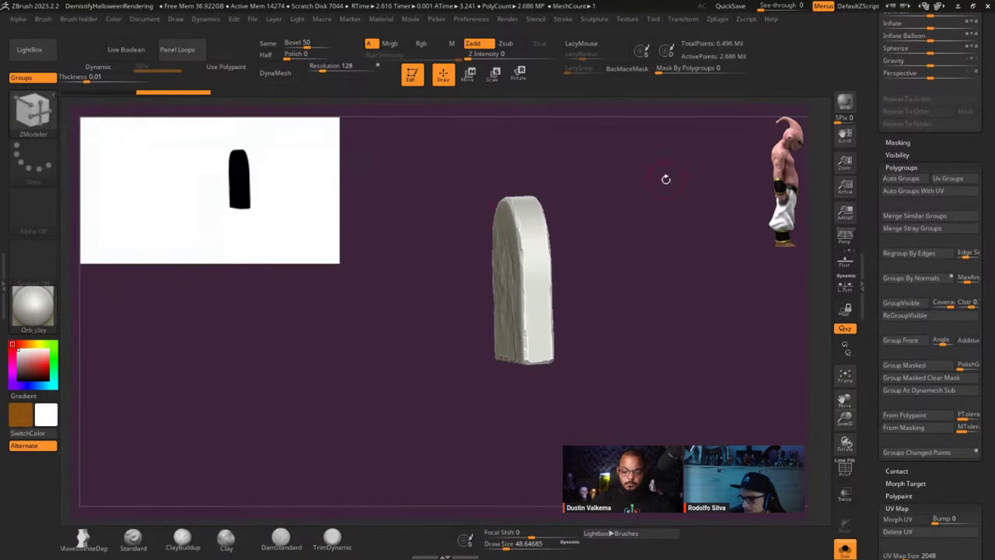
pyautogui.click(718, 19)
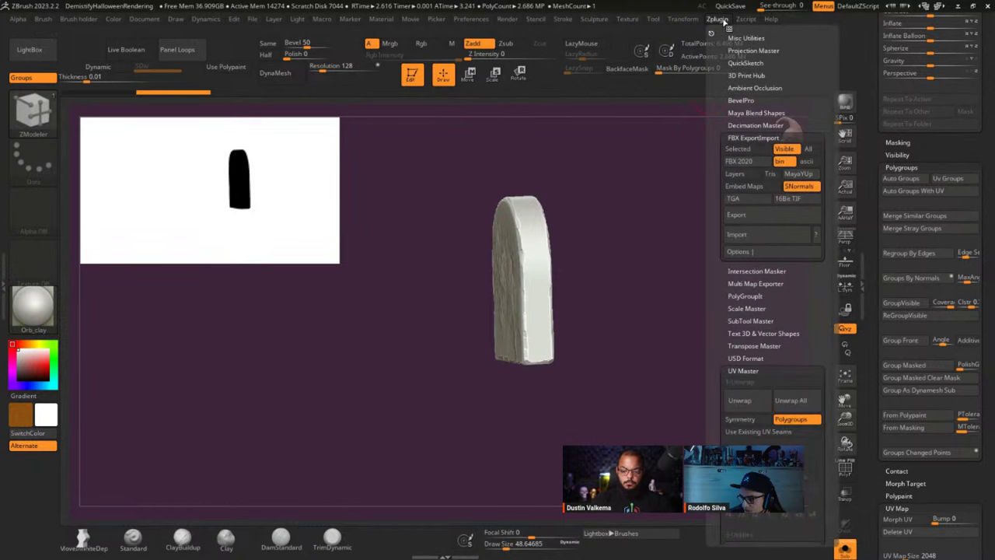
pyautogui.press('shift')
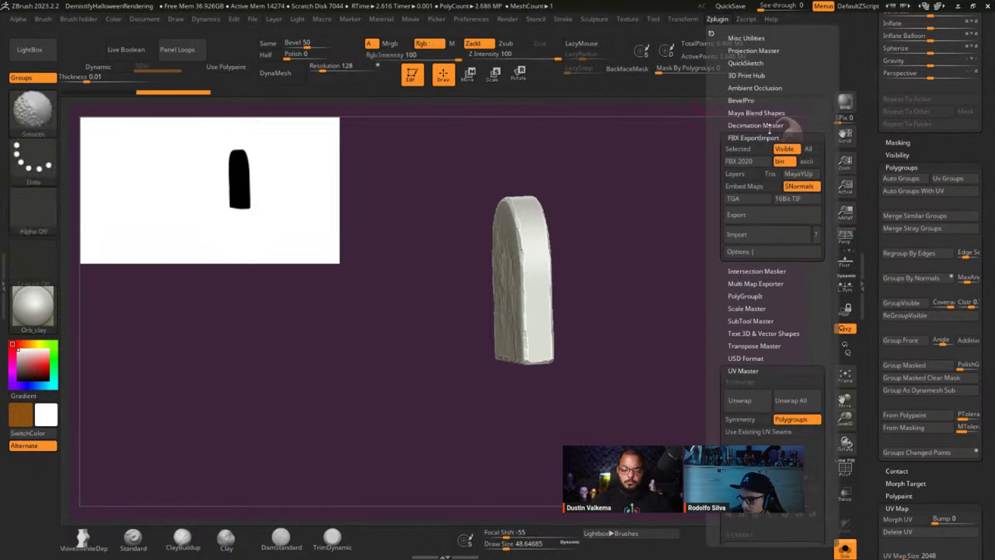
pyautogui.click(768, 126)
pyautogui.click(746, 162)
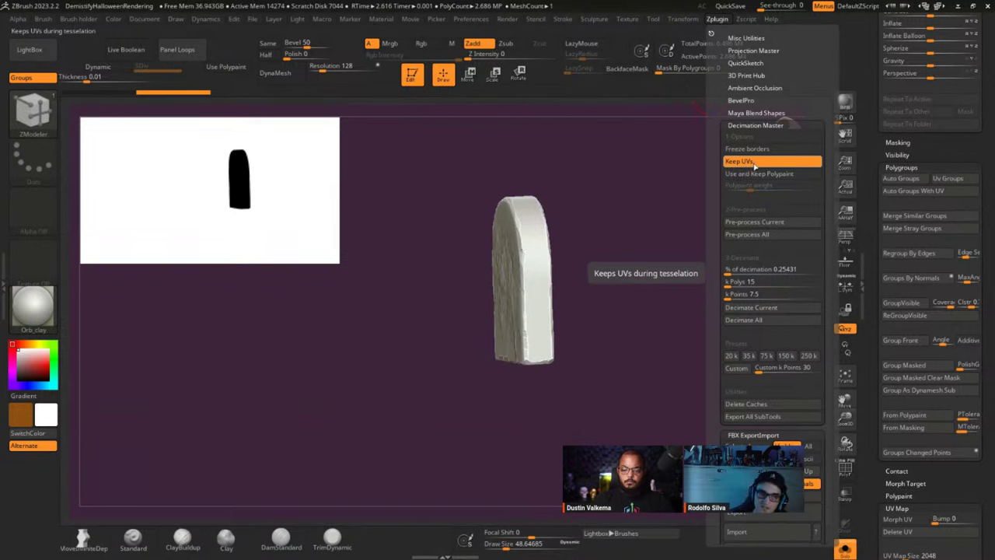
pyautogui.click(764, 221)
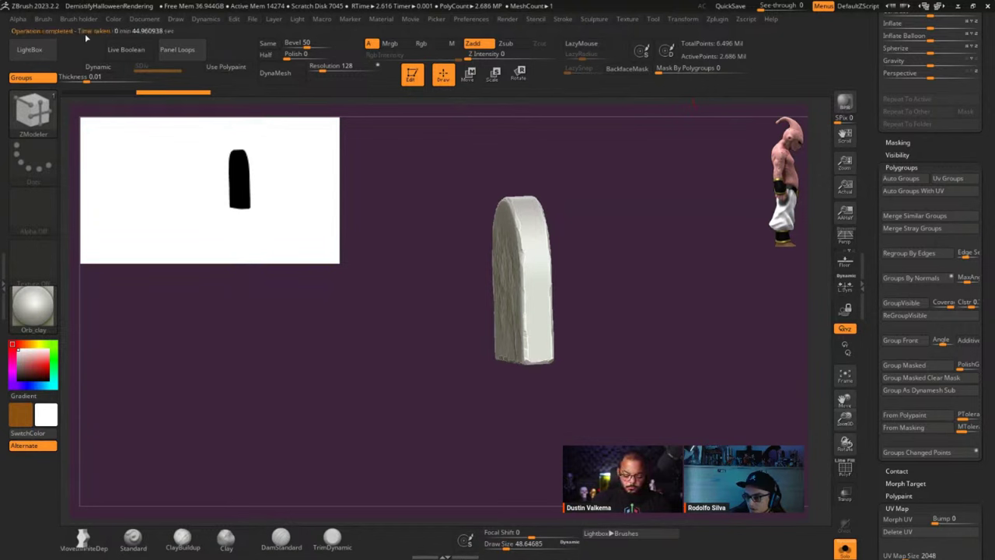
# - Show the Top_low slab's wireframe and decimate it to 10 percent
pyautogui.keyDown('ctrl'); pyautogui.moveTo(609, 241); pyautogui.dragTo(695, 250, button='right'); pyautogui.keyUp('ctrl')
pyautogui.hotkey('shift', 'f')
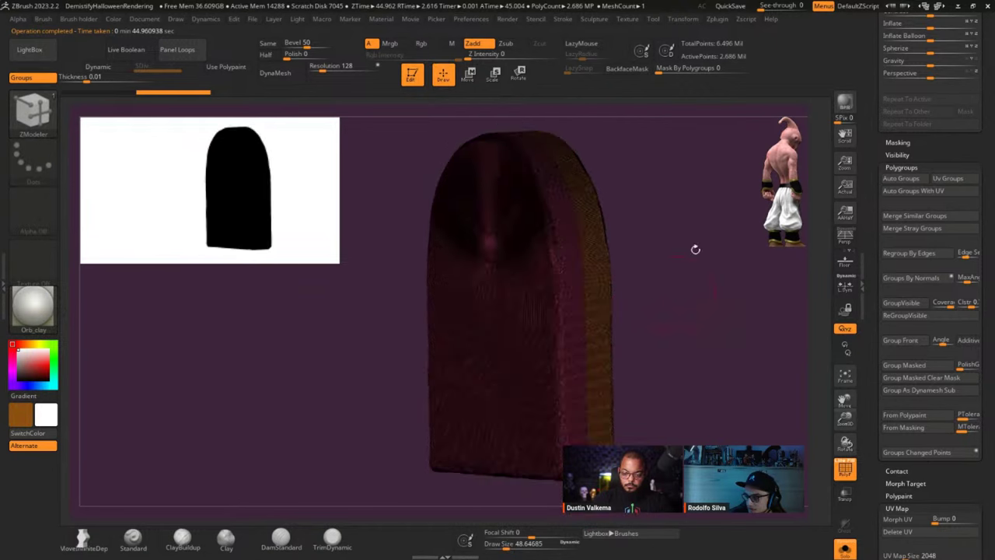
pyautogui.click(718, 19)
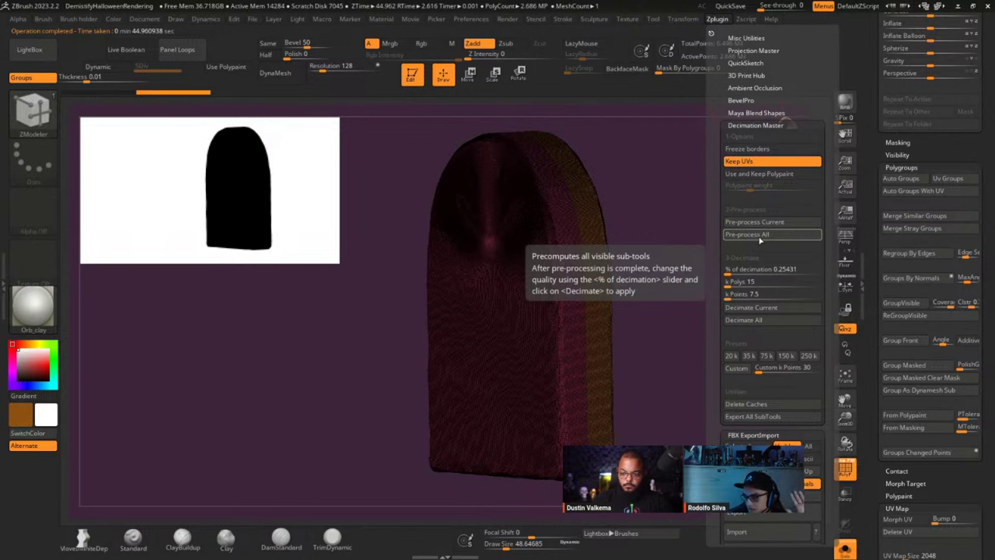
pyautogui.click(747, 282)
pyautogui.click(737, 269)
pyautogui.write('10')
pyautogui.press('Return')
pyautogui.click(768, 309)
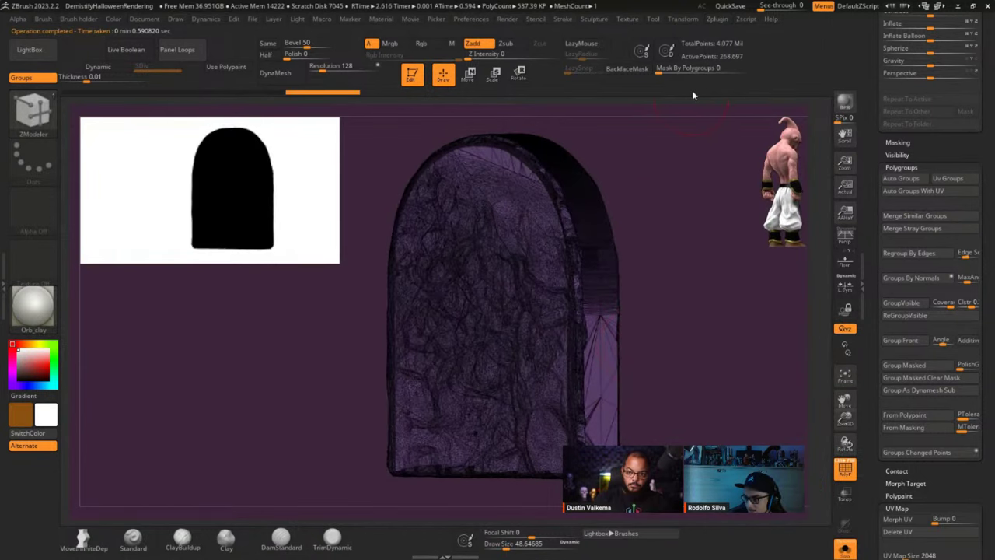
# - Decimate the Top_low slab further to about 10 thousand polygons
pyautogui.click(716, 20)
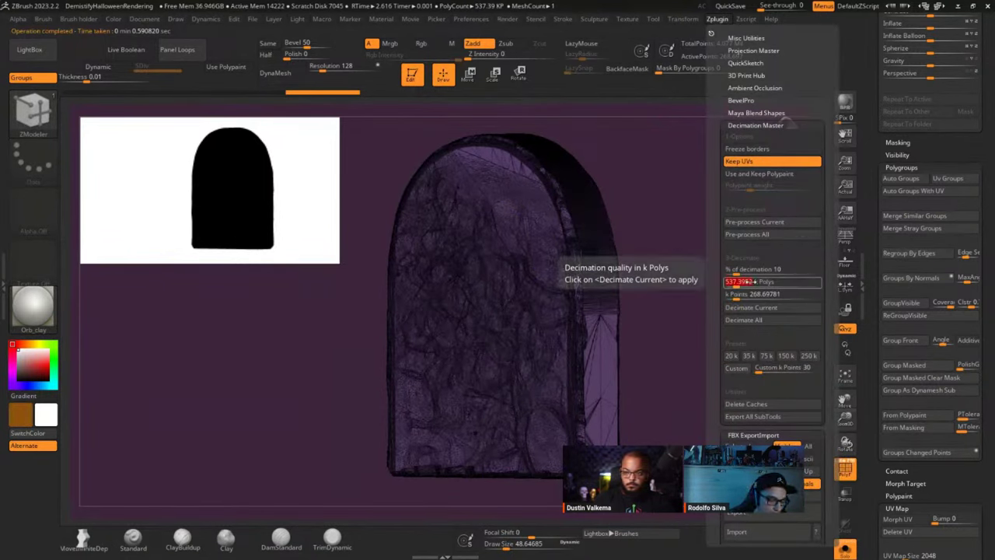
pyautogui.press('Return')
pyautogui.click(749, 308)
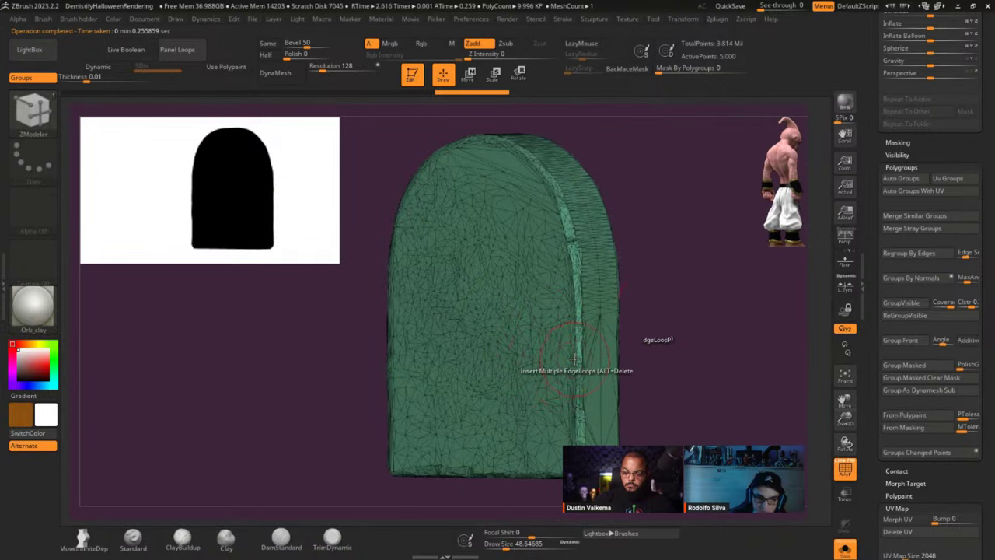
# - Check the decimated slab's narrow side profile in an enlarged silhouette thumbnail, then reduce the thumbnail size to 243
pyautogui.hotkey('shift', 'f')
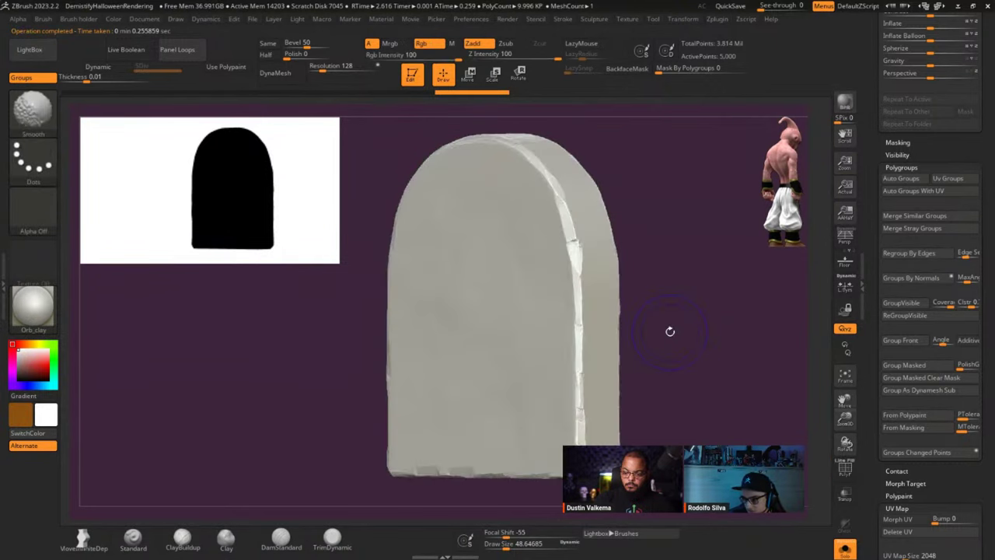
pyautogui.moveTo(638, 326)
pyautogui.mouseDown()
pyautogui.moveTo(609, 331)
pyautogui.moveTo(322, 208)
pyautogui.mouseUp()
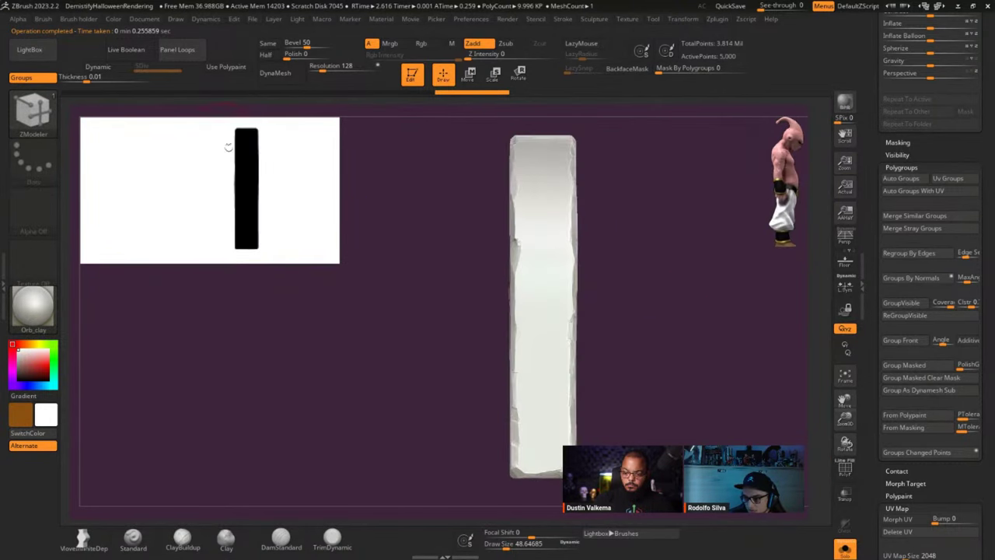
pyautogui.moveTo(228, 147); pyautogui.dragTo(427, 203)
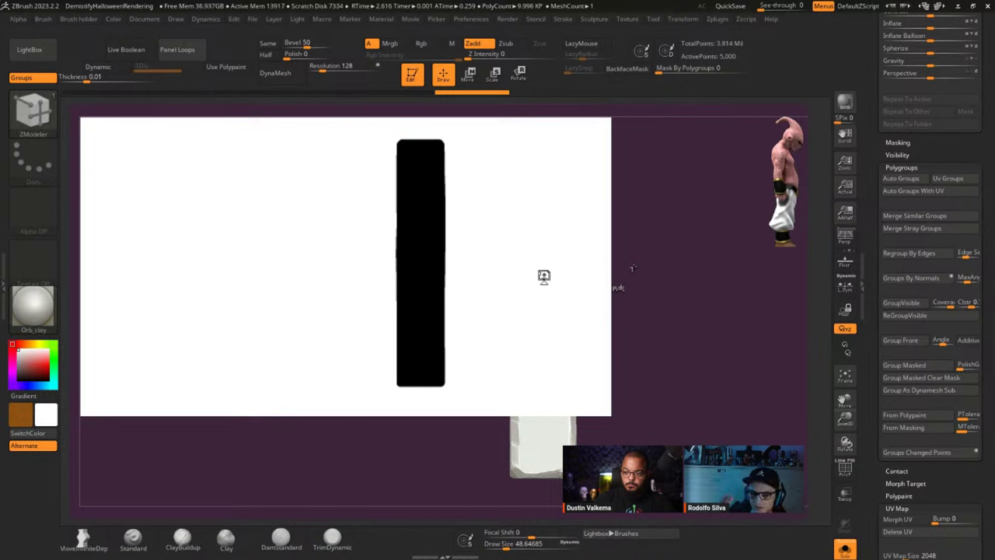
pyautogui.moveTo(544, 276); pyautogui.dragTo(437, 216)
# - Examine the decimated slab's triangle wireframe across its face and chipped edge, then view the side without the wireframe
pyautogui.hotkey('shift', 'f')
pyautogui.press('b')
pyautogui.press('z')
pyautogui.press('m')
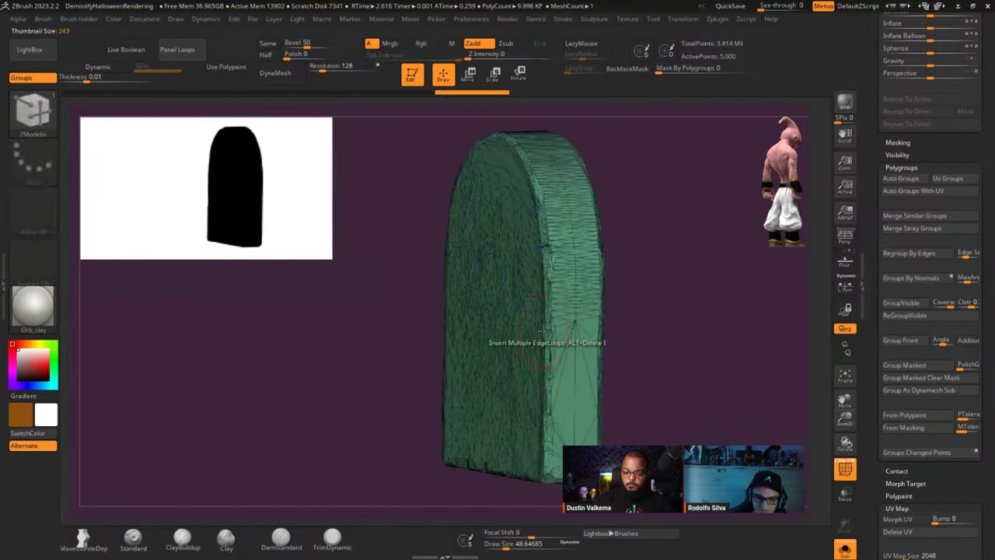
pyautogui.moveTo(520, 269); pyautogui.dragTo(586, 178, button='right')
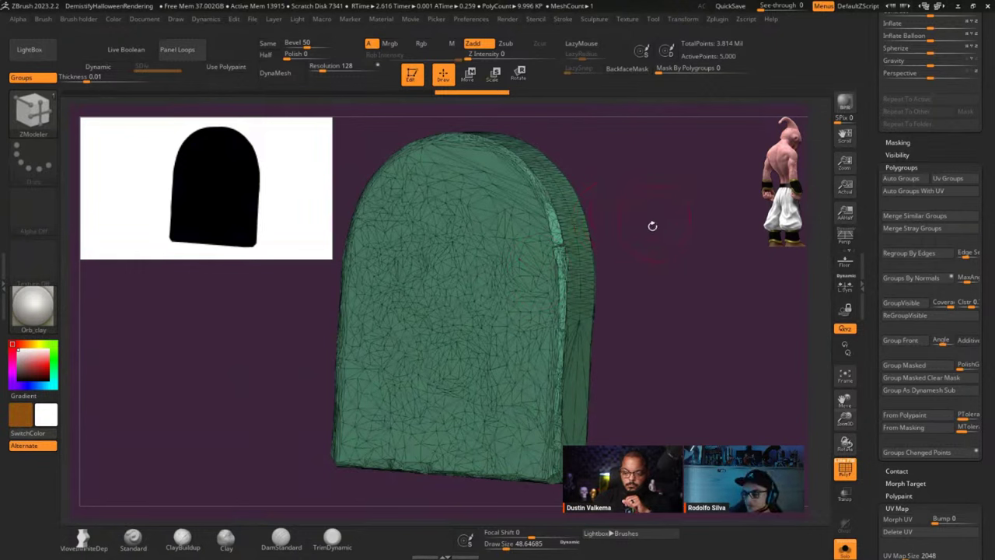
pyautogui.moveTo(644, 250); pyautogui.dragTo(632, 248)
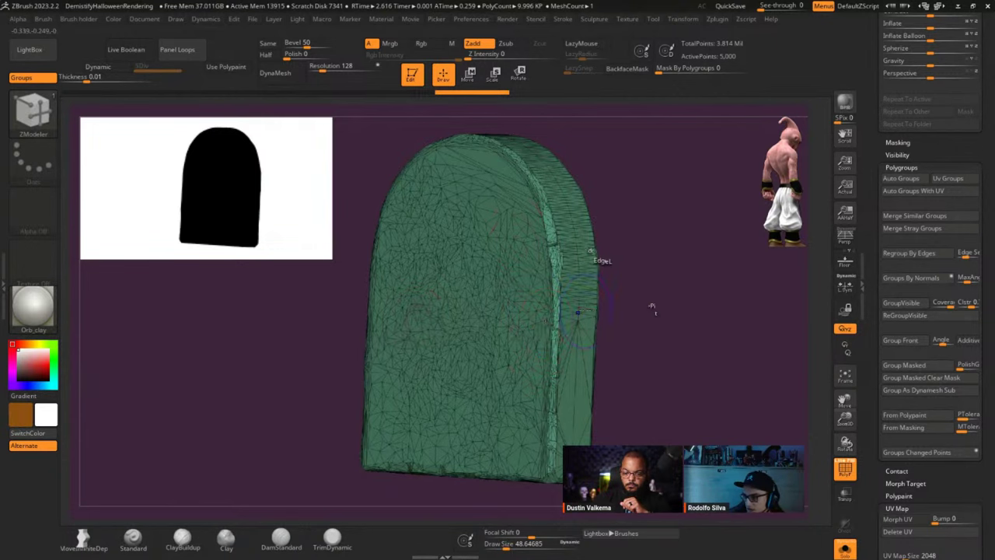
pyautogui.hotkey('shift', 'f')
pyautogui.moveTo(691, 199); pyautogui.dragTo(656, 250)
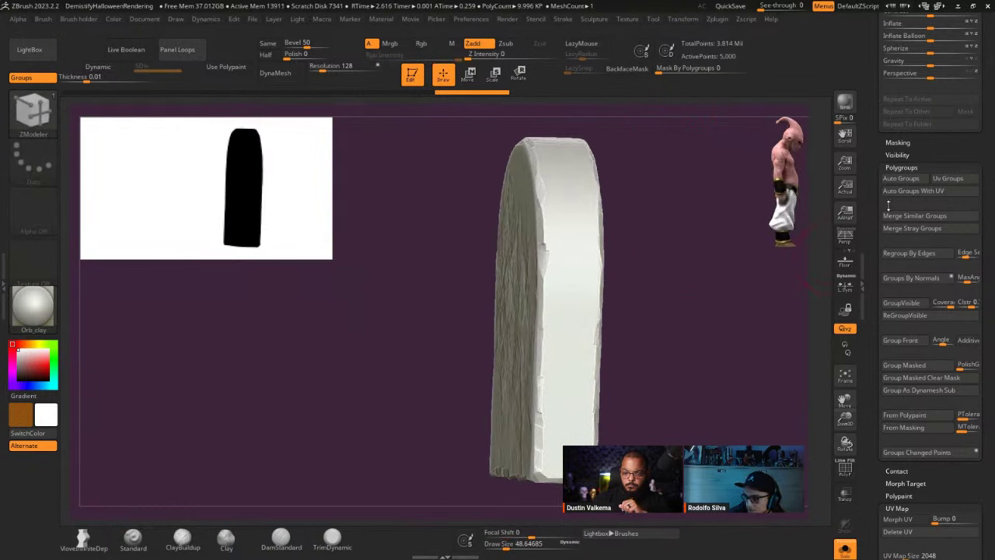
# - Make the Bot_high subtool active, frame it, and show its wireframe at subdivision level 1 from the end
pyautogui.moveTo(888, 205); pyautogui.dragTo(833, 414)
pyautogui.press('Down')
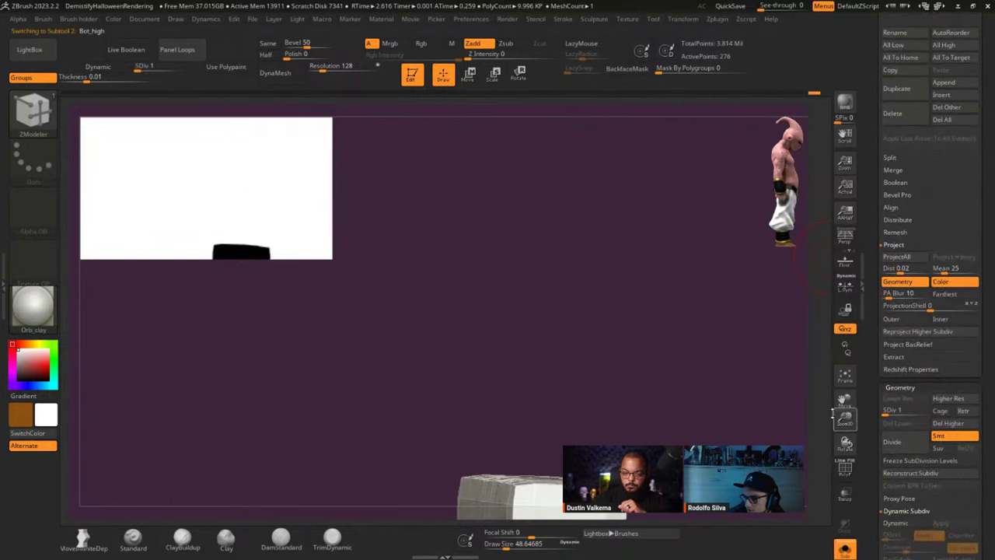
pyautogui.press('f')
pyautogui.moveTo(564, 285); pyautogui.dragTo(576, 330)
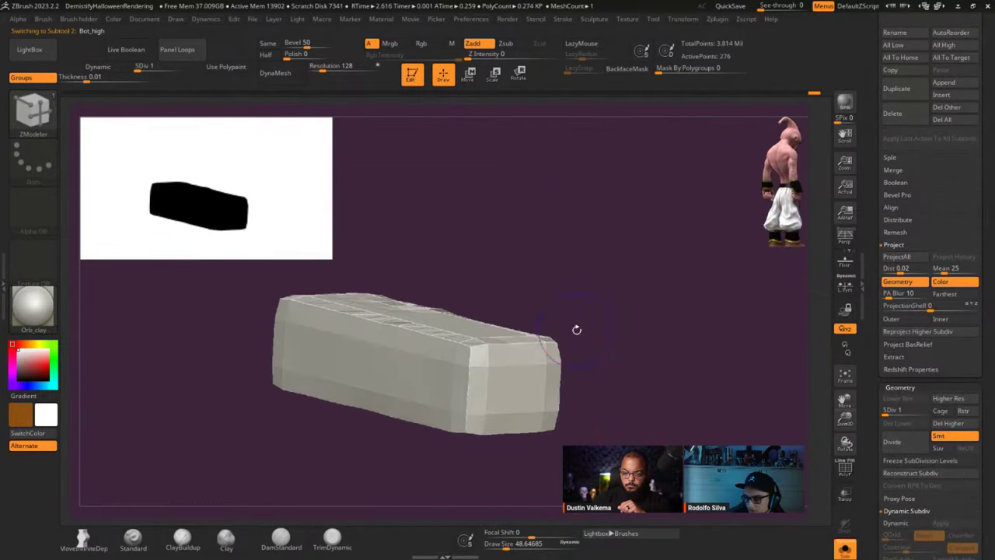
pyautogui.hotkey('shift', 'f')
pyautogui.keyDown('shift'); pyautogui.moveTo(547, 363); pyautogui.dragTo(518, 380, button='right'); pyautogui.keyUp('shift')
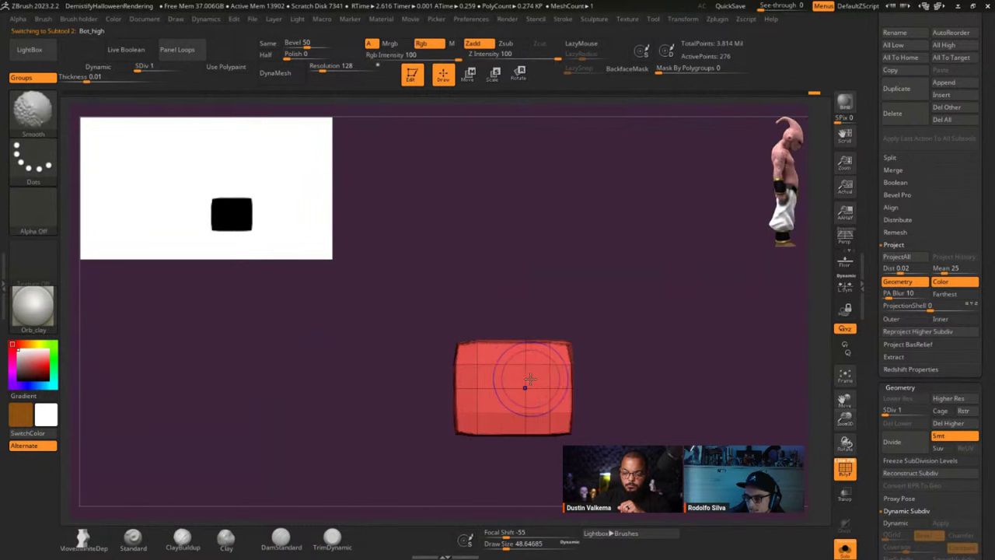
# - Raise the Bot_high base block to subdivision level 7 and hide its wireframe
pyautogui.press('d')
pyautogui.press('d')
pyautogui.press('d')
pyautogui.press('d')
pyautogui.press('d')
pyautogui.press('d')
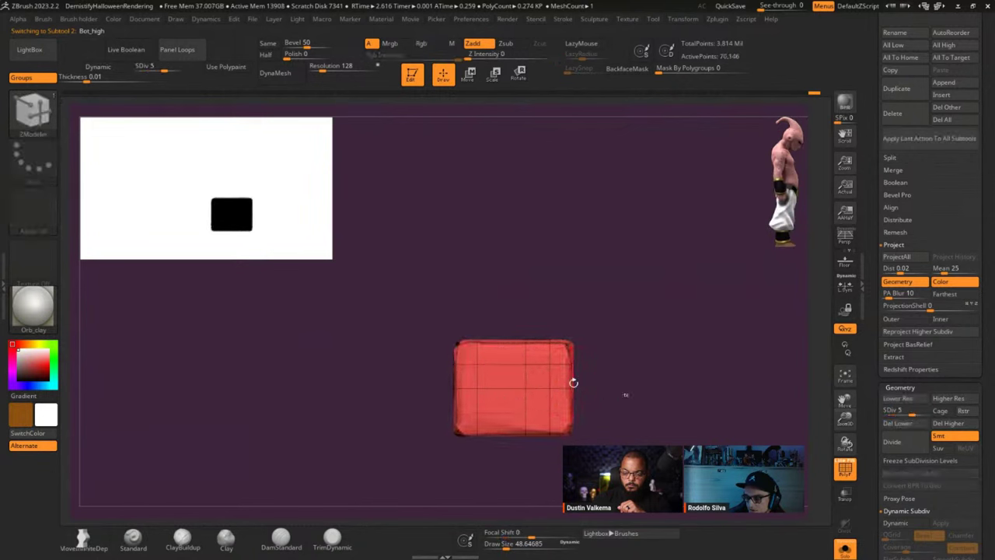
pyautogui.hotkey('shift', 'f')
pyautogui.moveTo(584, 382); pyautogui.dragTo(633, 406)
pyautogui.hotkey('ctrl', '1')
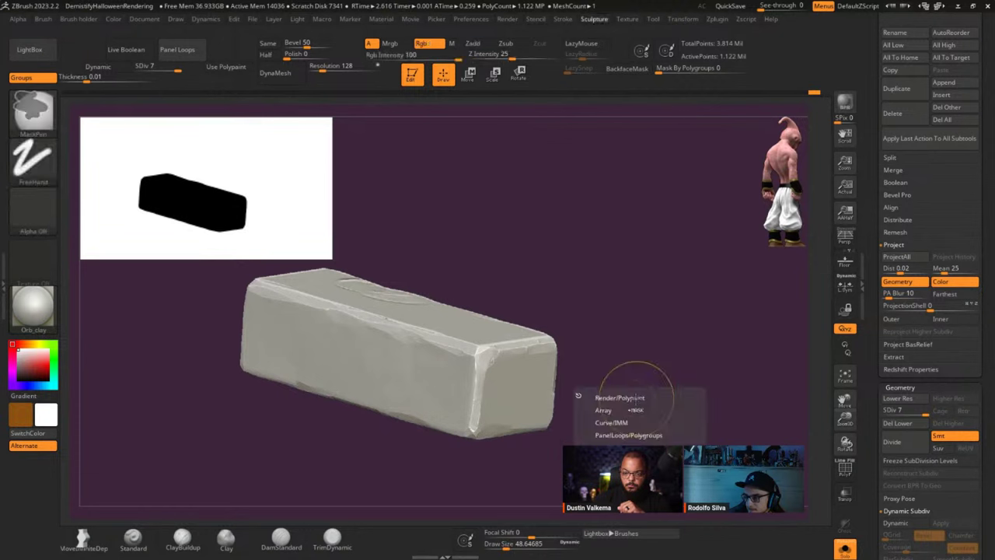
# - Delete all the lower subdivision levels of the Bot_high base block
pyautogui.moveTo(873, 318); pyautogui.dragTo(873, 328)
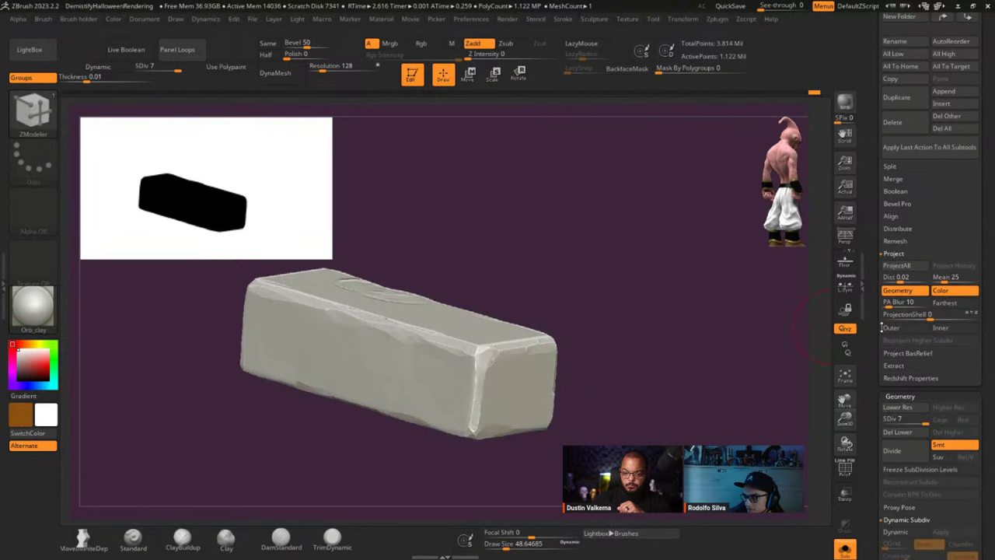
pyautogui.click(897, 432)
pyautogui.moveTo(569, 379)
pyautogui.mouseDown()
pyautogui.moveTo(534, 382)
pyautogui.moveTo(568, 398)
pyautogui.mouseUp()
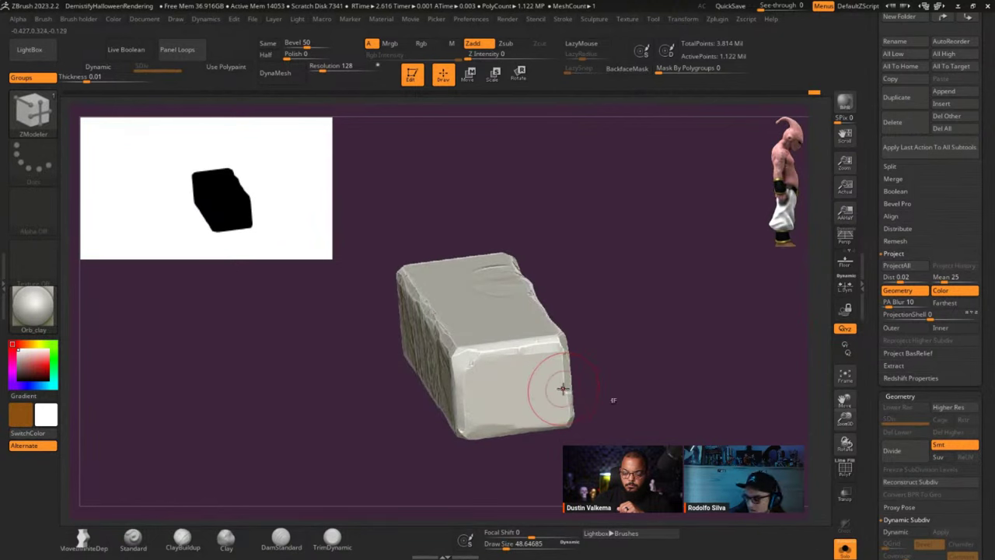
# - Rebuild the base block's lower subdivision levels with Reconstruct Subdiv down to its coarsest mesh
pyautogui.click(948, 484)
pyautogui.click(949, 484)
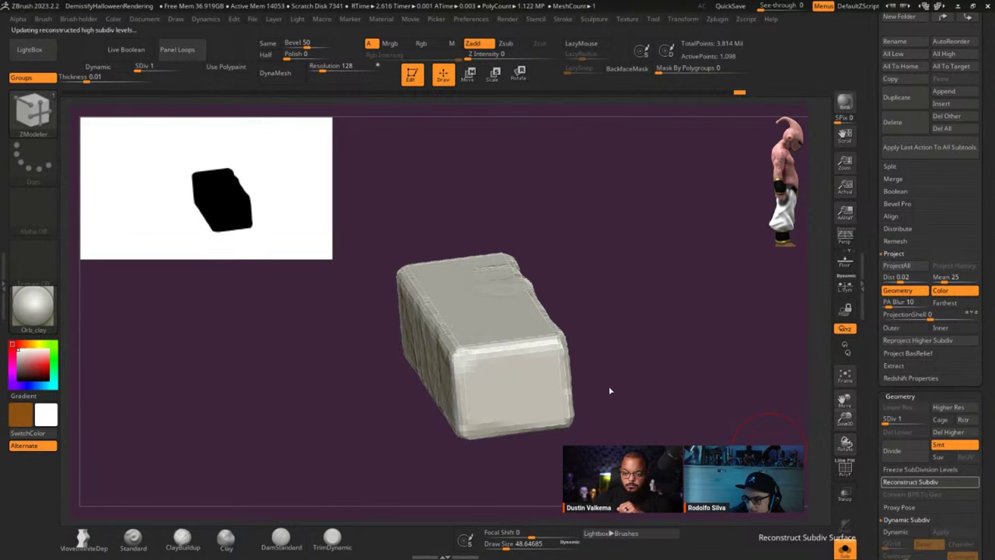
pyautogui.moveTo(544, 311); pyautogui.dragTo(544, 305)
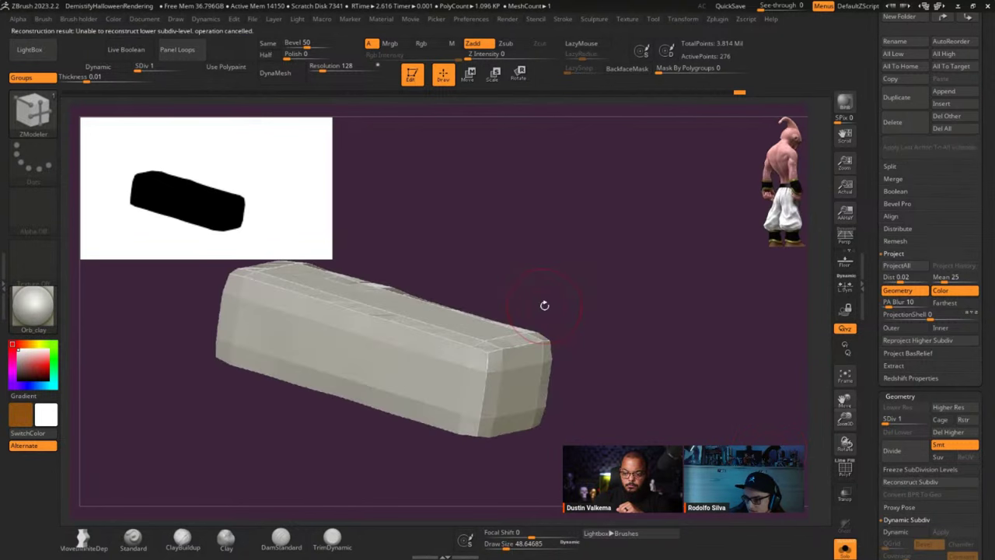
# - Raise the base block to subdivision level 7 and delete its lower subdivision levels
pyautogui.moveTo(595, 336); pyautogui.dragTo(575, 337)
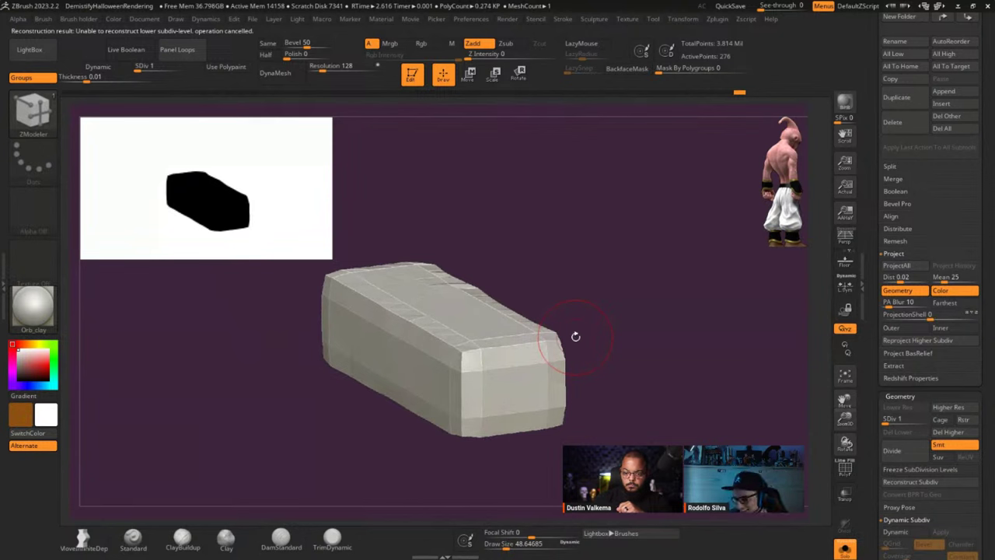
pyautogui.moveTo(884, 420); pyautogui.dragTo(925, 419)
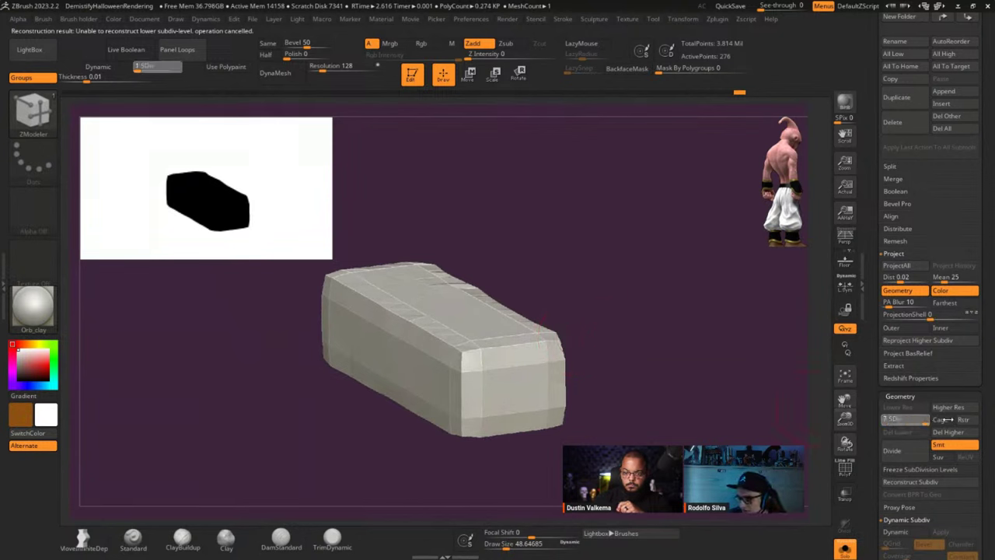
pyautogui.click(921, 452)
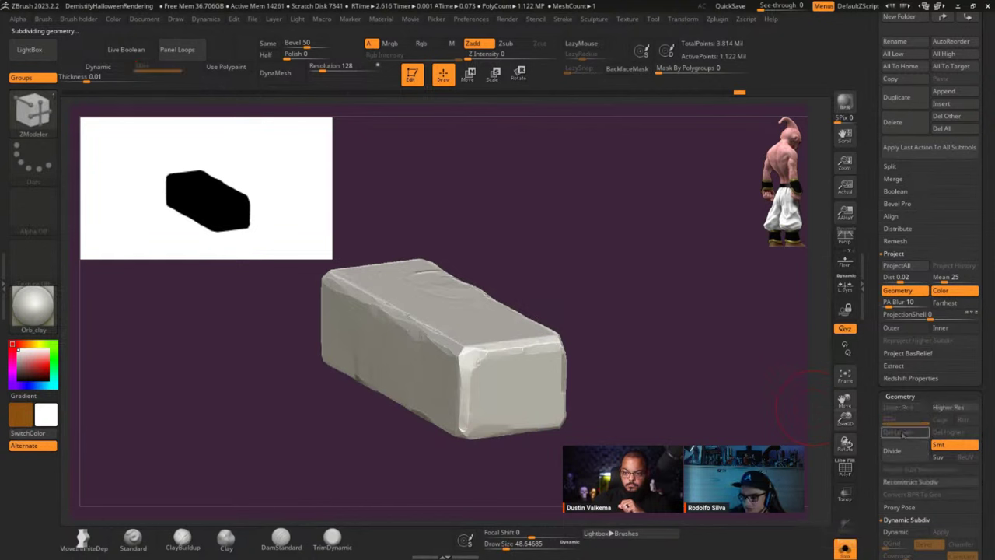
# - Examine the wireframe density on the base block's end face in a straight-on view
pyautogui.moveTo(645, 344)
pyautogui.mouseDown()
pyautogui.moveTo(635, 345)
pyautogui.moveTo(661, 372)
pyautogui.moveTo(658, 338)
pyautogui.moveTo(636, 344)
pyautogui.mouseUp()
pyautogui.hotkey('shift', 'f')
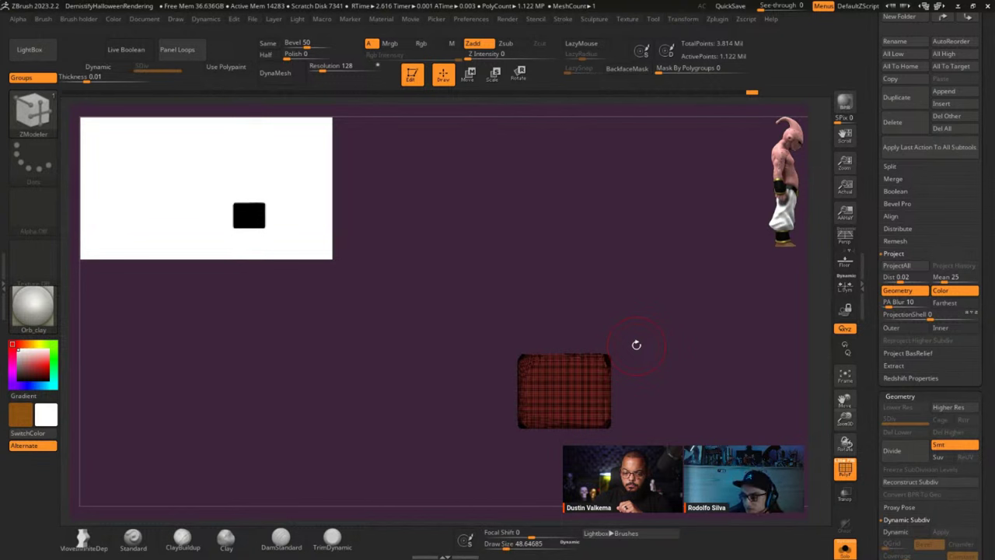
pyautogui.keyDown('shift'); pyautogui.moveTo(635, 345); pyautogui.dragTo(642, 340); pyautogui.keyUp('shift')
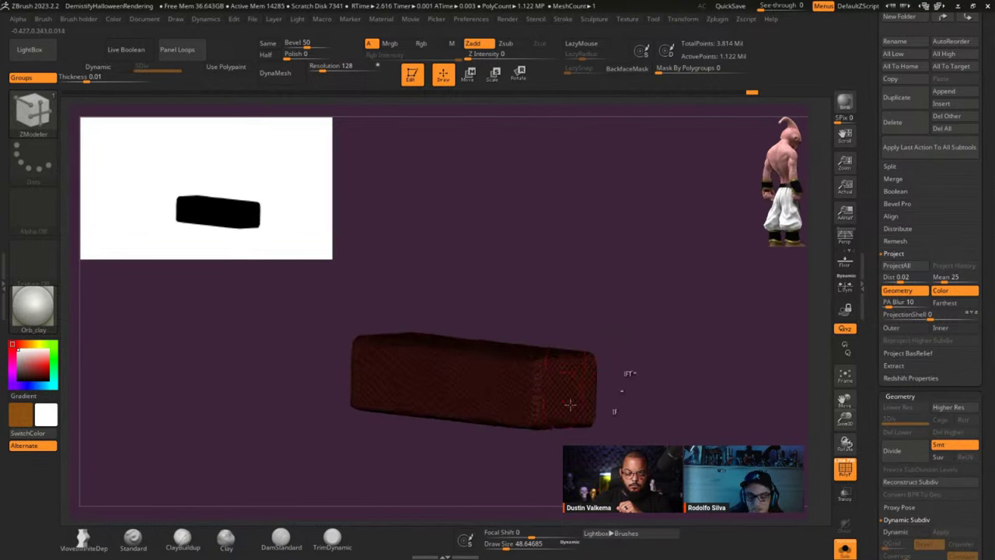
pyautogui.keyDown('shift'); pyautogui.moveTo(677, 386); pyautogui.dragTo(651, 388); pyautogui.keyUp('shift')
pyautogui.keyDown('ctrl'); pyautogui.moveTo(557, 368); pyautogui.dragTo(592, 425, button='right'); pyautogui.keyUp('ctrl')
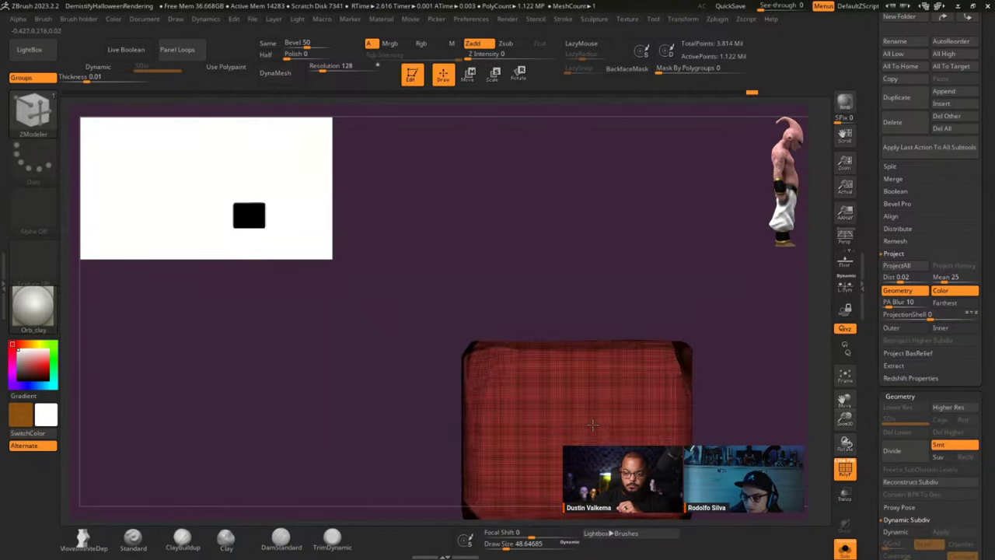
pyautogui.keyDown('alt'); pyautogui.moveTo(592, 425); pyautogui.dragTo(580, 364); pyautogui.keyUp('alt')
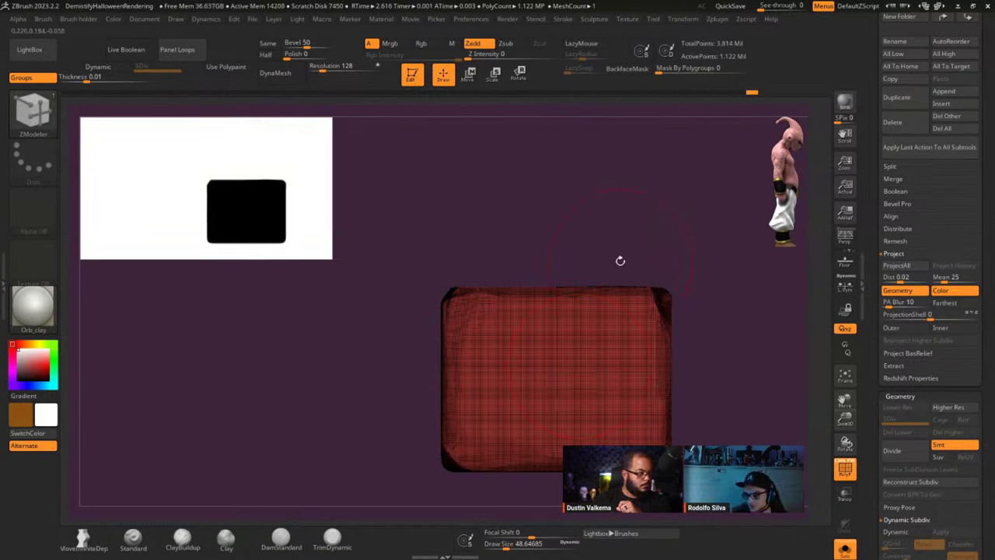
pyautogui.keyDown('alt'); pyautogui.moveTo(582, 350); pyautogui.dragTo(533, 341, button='right'); pyautogui.keyUp('alt')
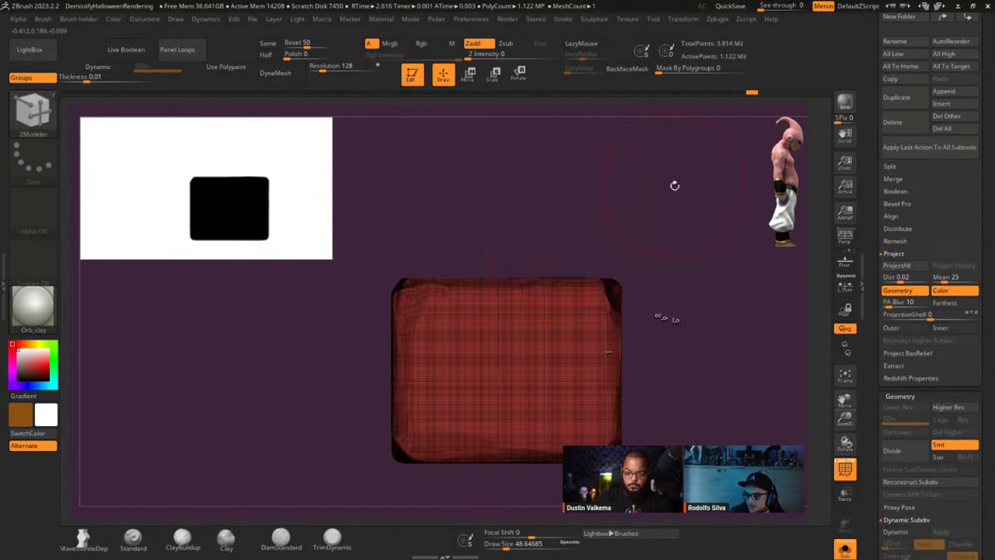
pyautogui.moveTo(753, 97)
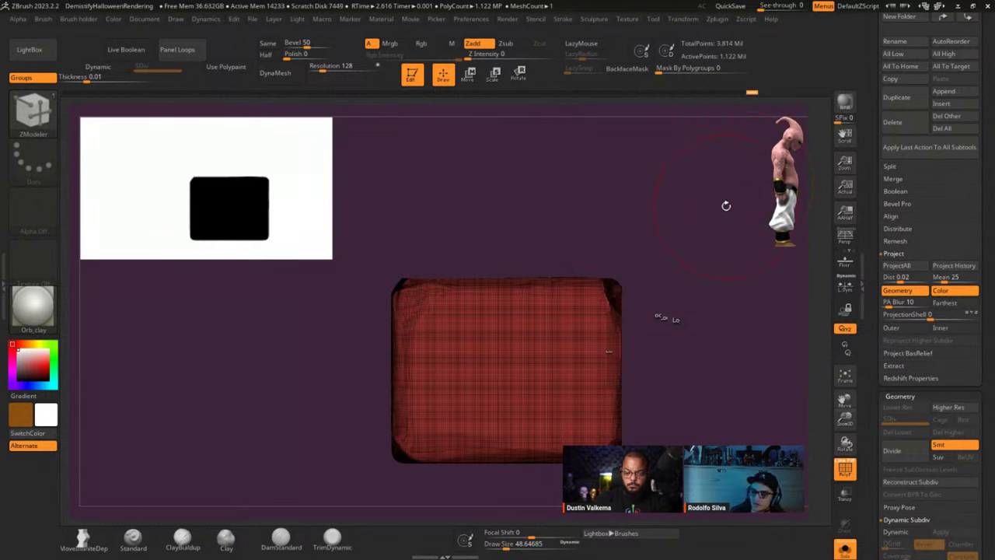
# - Slice the base block vertically through the middle of its end face with SliceCurve and display the resulting polygroups
pyautogui.moveTo(666, 317); pyautogui.dragTo(484, 328)
pyautogui.hotkey('shift', 'f')
pyautogui.keyDown('alt'); pyautogui.moveTo(485, 328); pyautogui.dragTo(435, 352, button='right'); pyautogui.keyUp('alt')
pyautogui.moveTo(669, 378)
pyautogui.mouseDown()
pyautogui.moveTo(637, 376)
pyautogui.moveTo(658, 389)
pyautogui.moveTo(729, 363)
pyautogui.mouseUp()
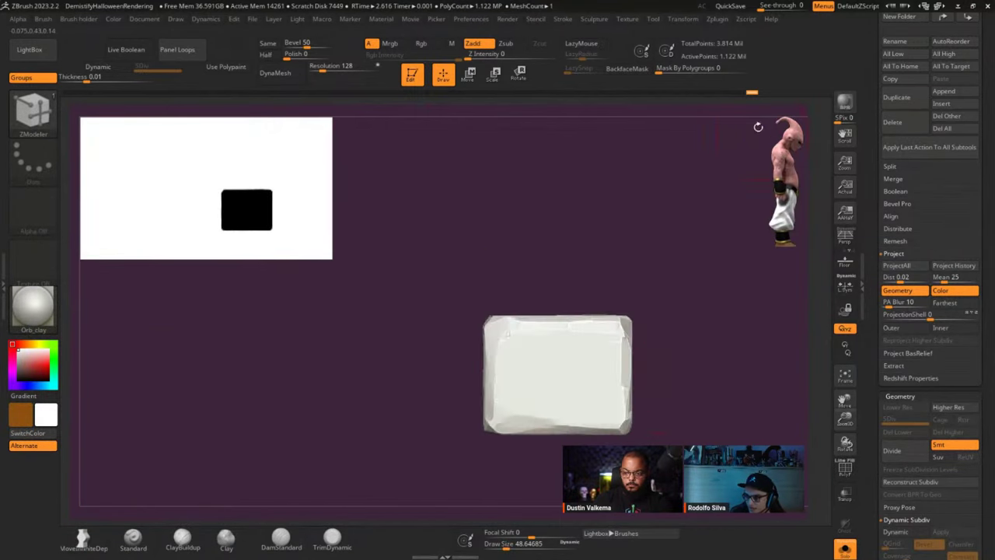
pyautogui.keyDown('alt'); pyautogui.moveTo(645, 277); pyautogui.dragTo(601, 269); pyautogui.keyUp('alt')
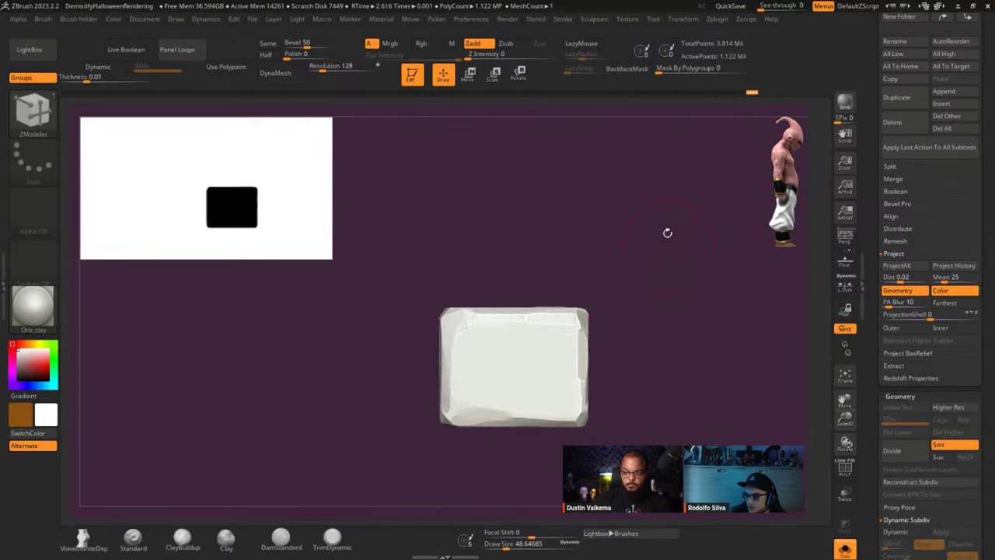
pyautogui.keyDown('ctrl'); pyautogui.keyDown('shift'); pyautogui.click(31, 120); pyautogui.keyUp('shift'); pyautogui.keyUp('ctrl')
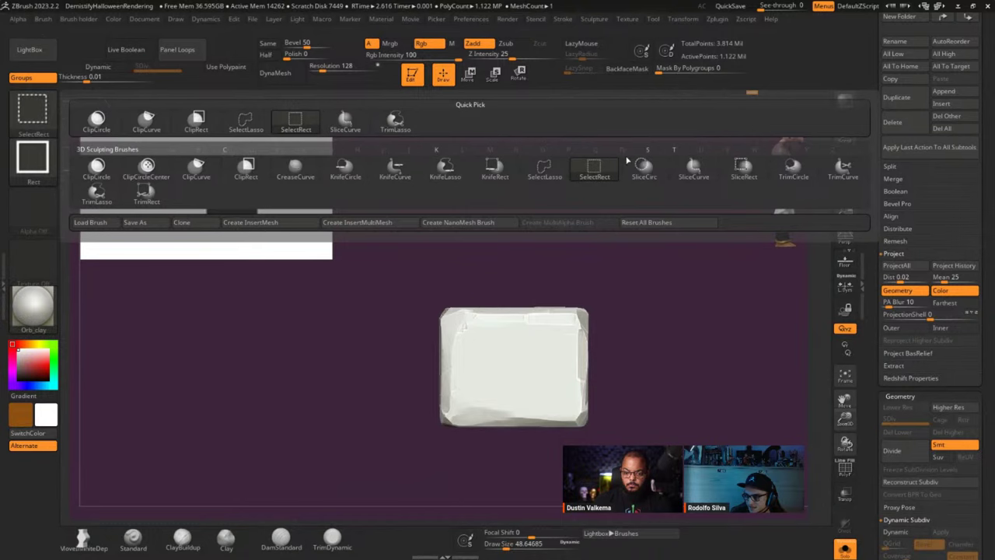
pyautogui.click(678, 171)
pyautogui.keyDown('ctrl'); pyautogui.keyDown('shift'); pyautogui.moveTo(511, 199); pyautogui.dragTo(517, 510); pyautogui.keyUp('shift'); pyautogui.keyUp('ctrl')
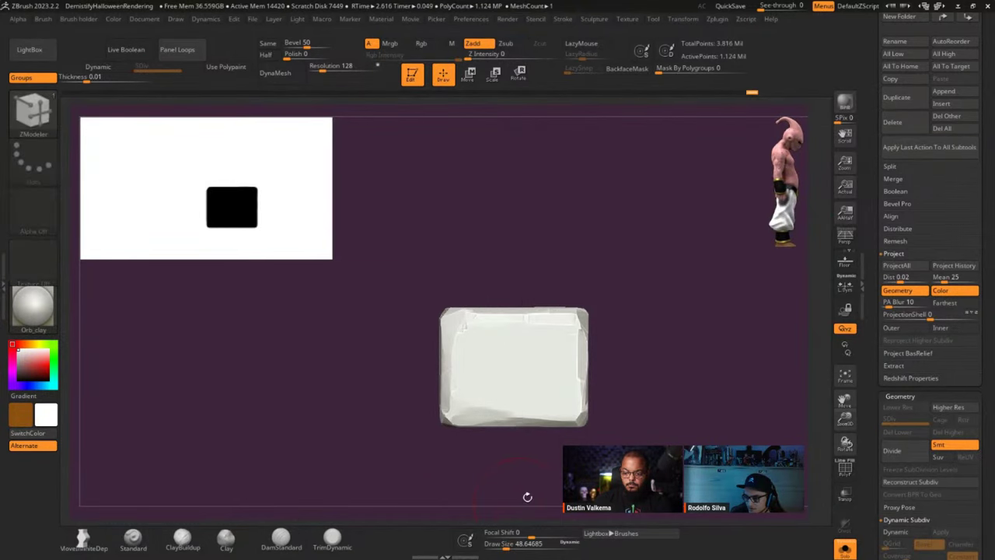
pyautogui.hotkey('shift', 'f')
pyautogui.moveTo(651, 424)
pyautogui.mouseDown()
pyautogui.moveTo(545, 412)
pyautogui.moveTo(536, 288)
pyautogui.moveTo(556, 275)
pyautogui.mouseUp()
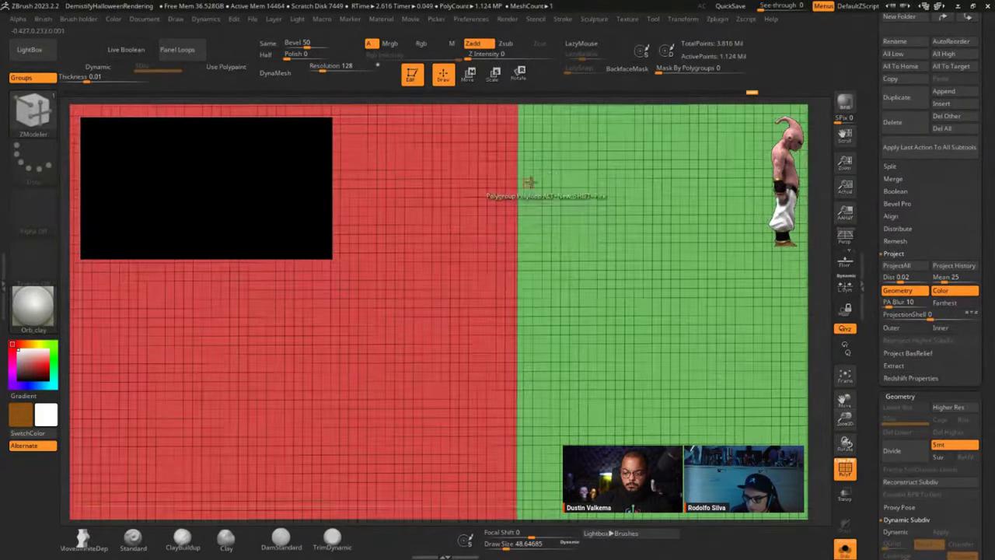
pyautogui.keyDown('ctrl'); pyautogui.moveTo(578, 397); pyautogui.dragTo(544, 321, button='right'); pyautogui.keyUp('ctrl')
pyautogui.scroll(-6, 544, 323)
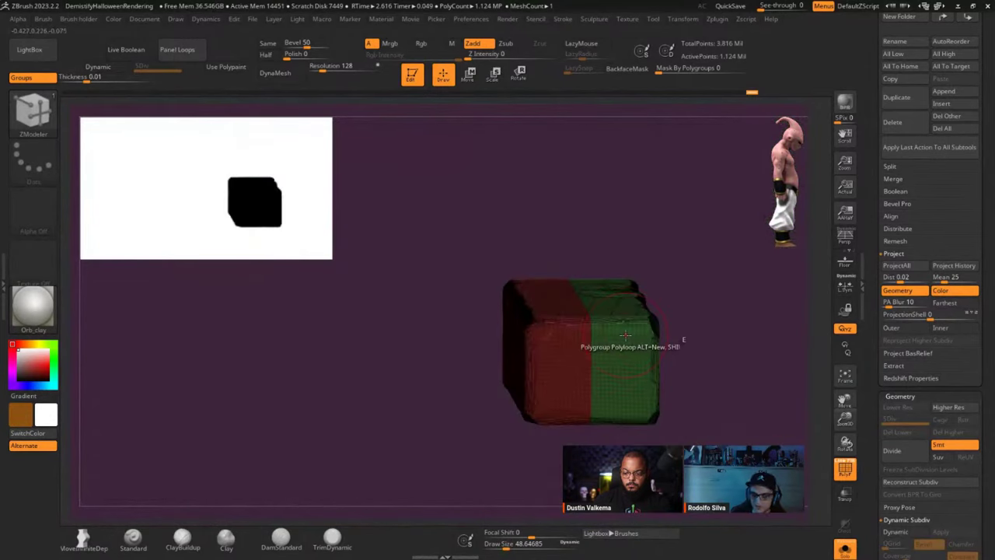
# - Enable KeepGroups in the ZRemesher settings for the sliced base block
pyautogui.moveTo(872, 365)
pyautogui.mouseDown()
pyautogui.moveTo(872, 518)
pyautogui.moveTo(881, 242)
pyautogui.mouseUp()
pyautogui.press('shift')
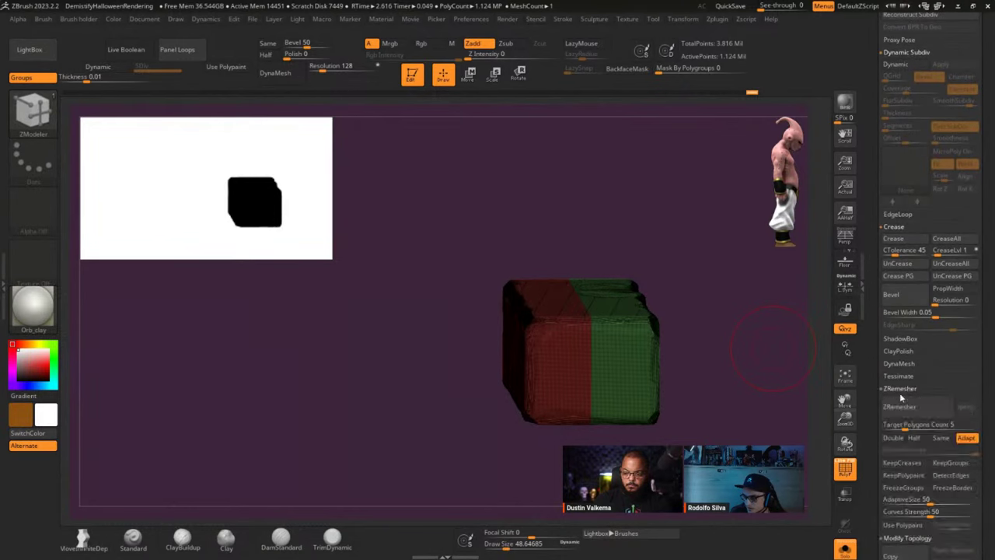
pyautogui.click(900, 389)
pyautogui.click(950, 367)
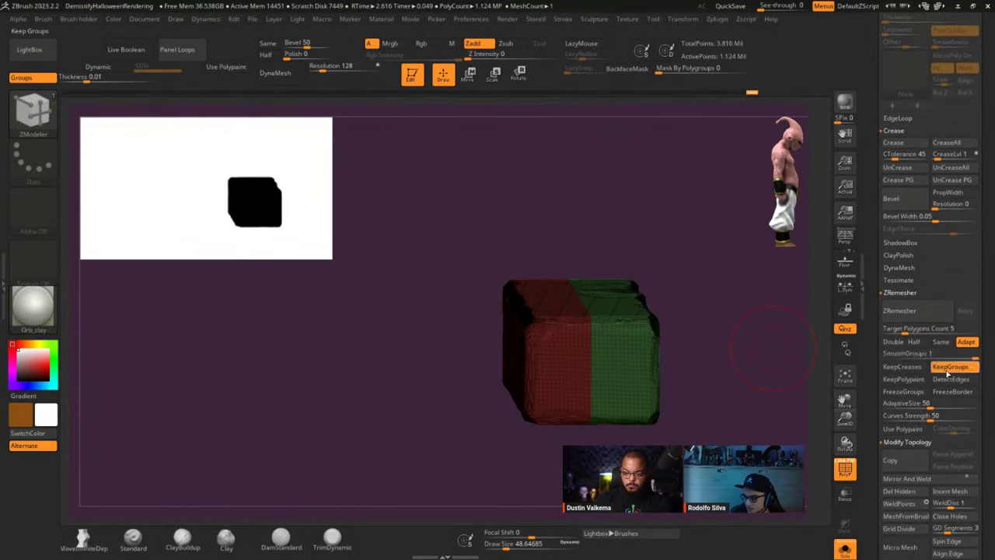
# - Duplicate the Bot_high subtool and enter Bot_ as the start of the copy's new name
pyautogui.moveTo(875, 205); pyautogui.dragTo(876, 417)
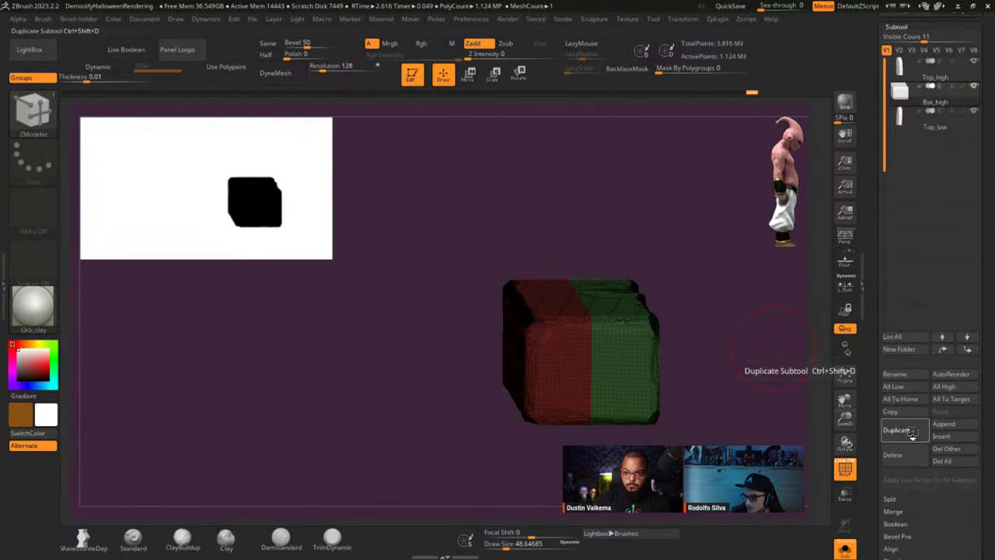
pyautogui.click(897, 430)
pyautogui.click(908, 376)
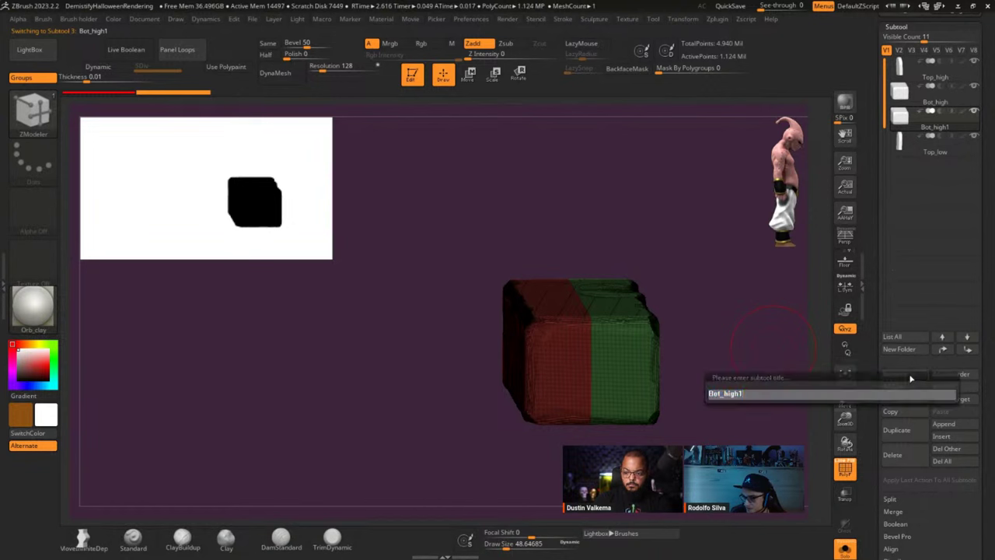
pyautogui.write('Bot_')
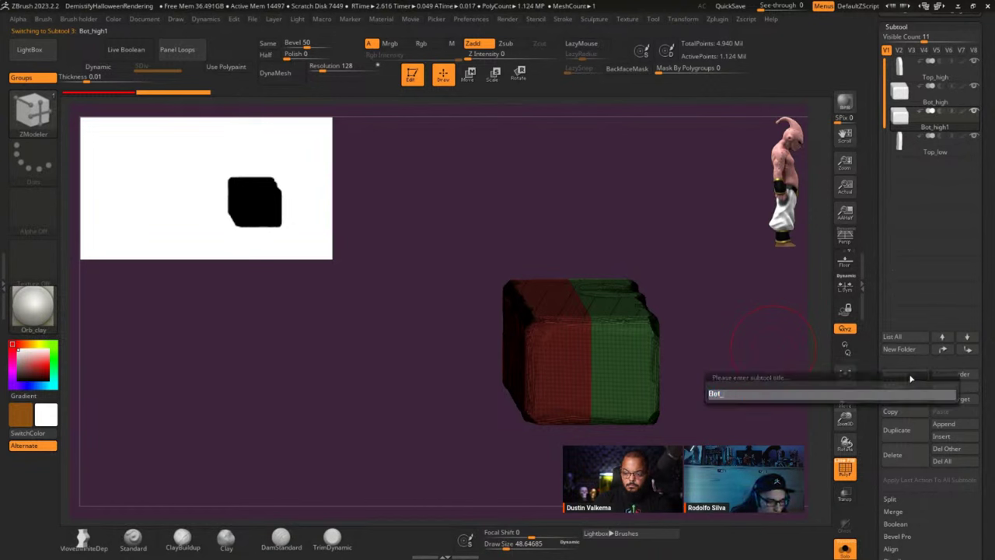
# - Rename the duplicated block subtool Bot_low, and assign all of Bot_high to a single polygroup
pyautogui.write('low')
pyautogui.press('Return')
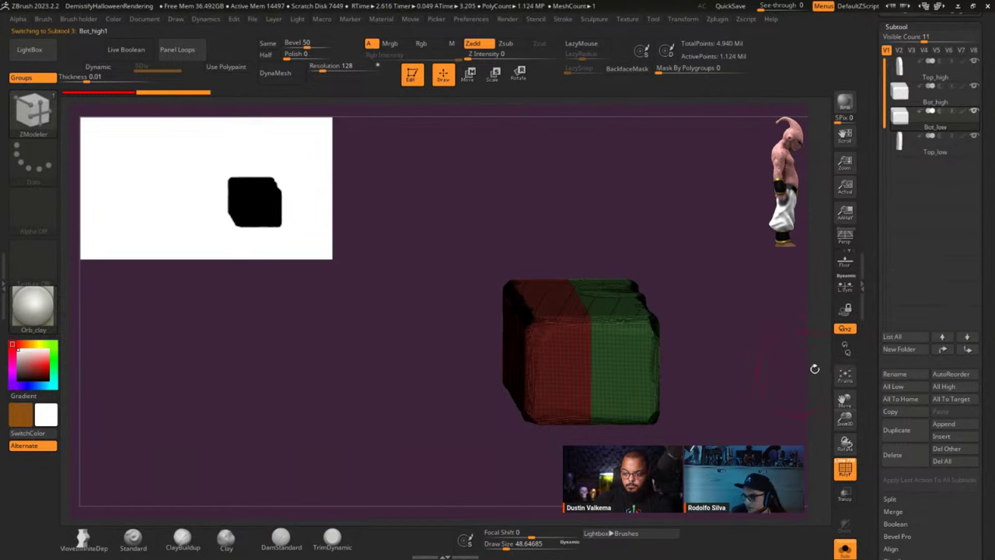
pyautogui.click(910, 102)
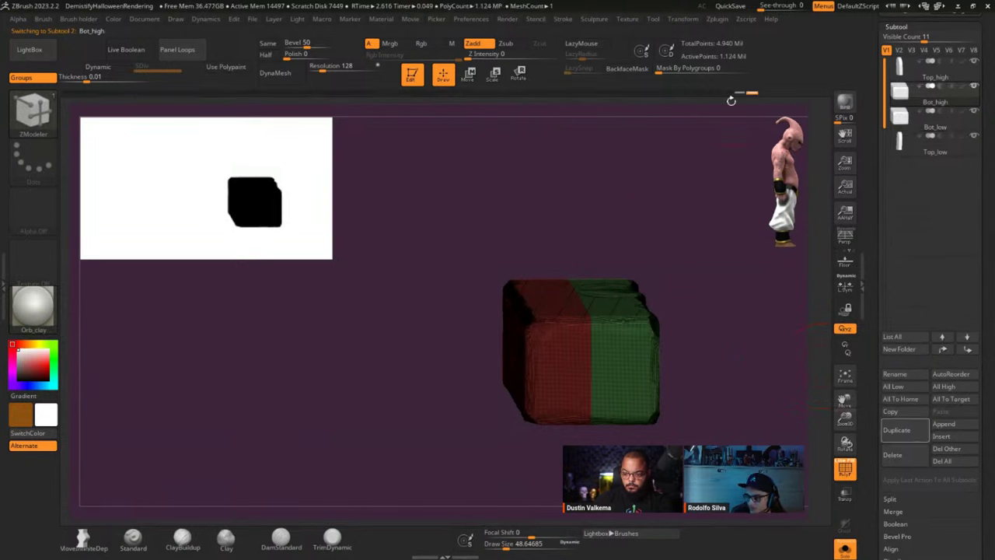
pyautogui.hotkey('ctrl', 'w')
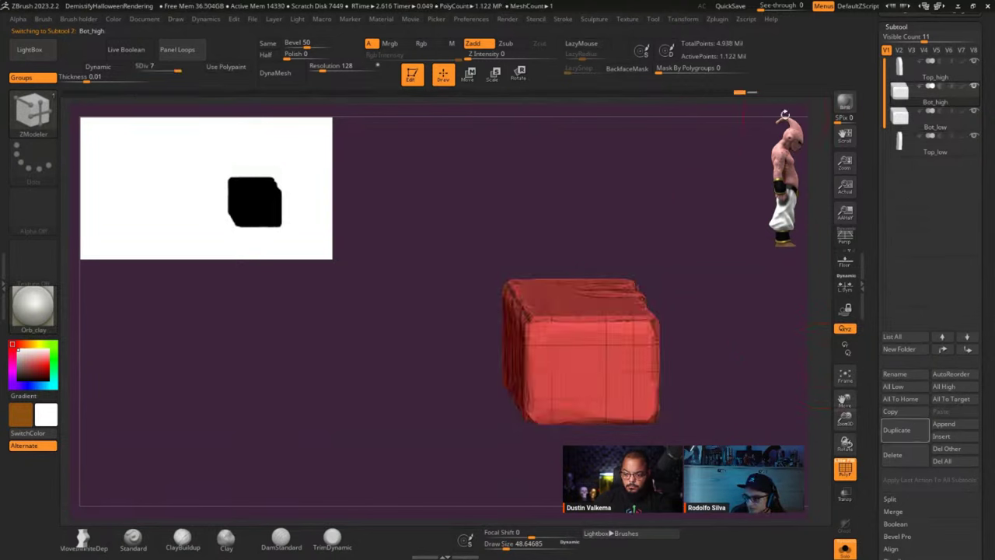
pyautogui.hotkey('ctrl', 'z')
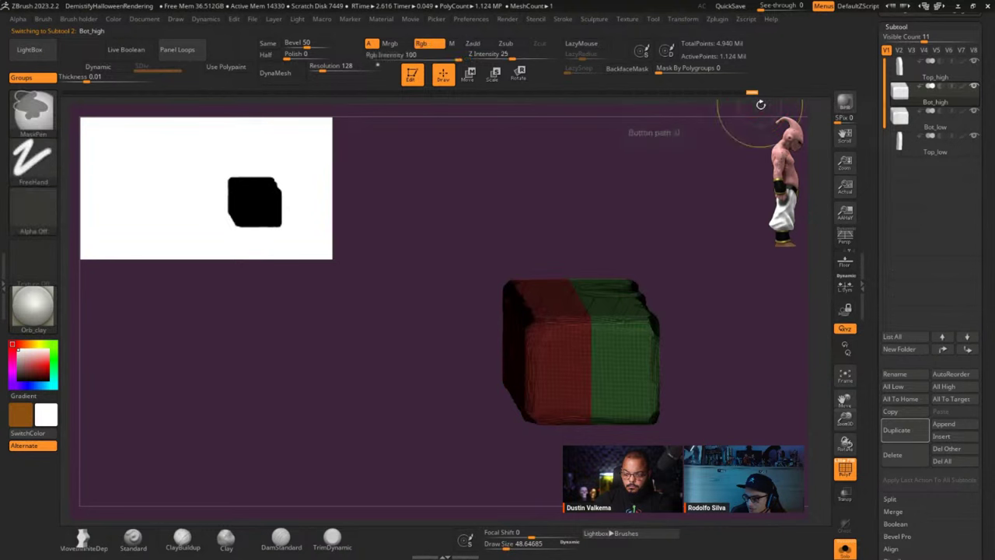
pyautogui.hotkey('ctrl', 'w')
# - Make the Bot_low subtool active and examine its surface from several sides with the polygroup wireframe hidden
pyautogui.click(918, 122)
pyautogui.keyDown('shift'); pyautogui.moveTo(768, 295); pyautogui.dragTo(715, 345); pyautogui.keyUp('shift')
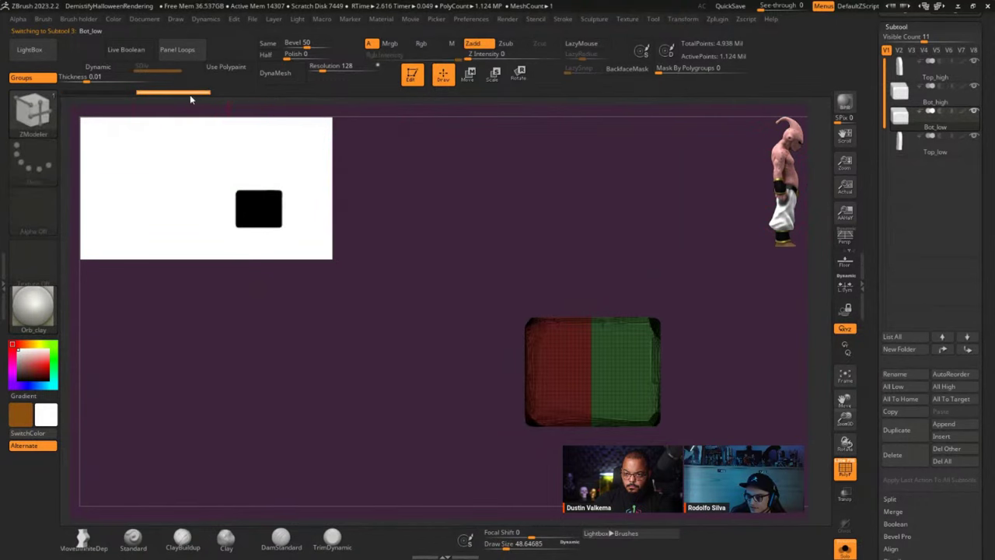
pyautogui.moveTo(413, 274); pyautogui.dragTo(447, 281)
pyautogui.hotkey('shift', 'f')
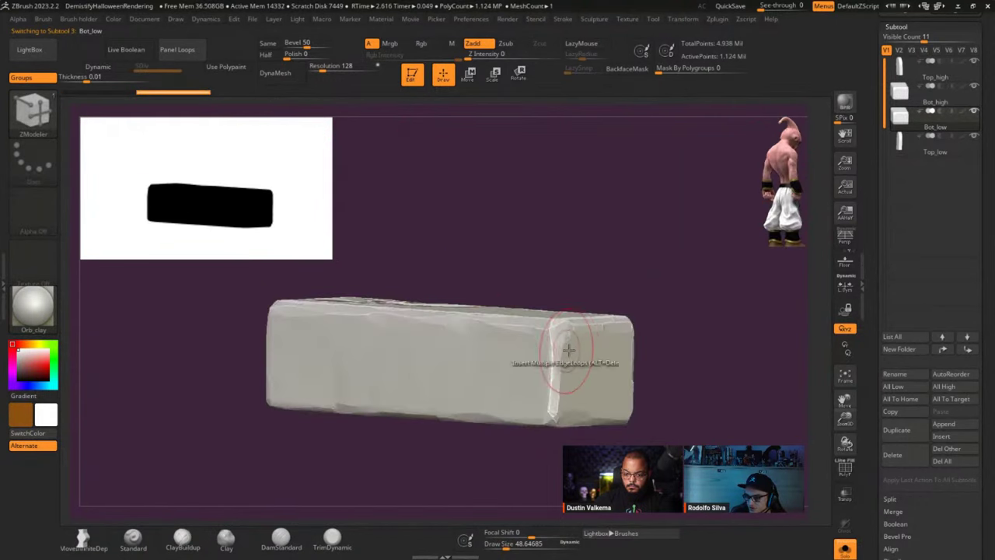
pyautogui.moveTo(471, 335); pyautogui.dragTo(496, 306, button='right')
pyautogui.moveTo(345, 333); pyautogui.dragTo(404, 317, button='right')
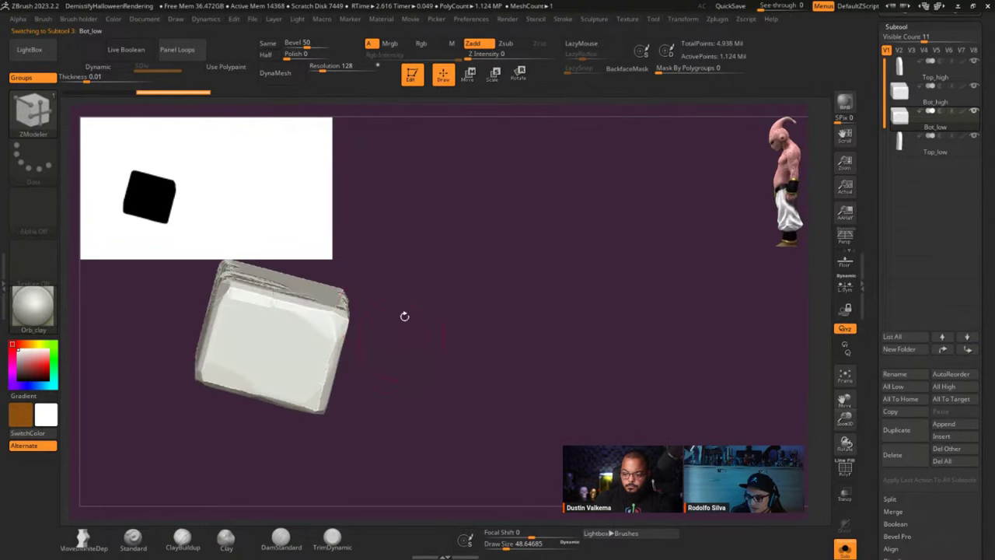
pyautogui.moveTo(411, 355)
pyautogui.mouseDown(button='right')
pyautogui.moveTo(498, 410)
pyautogui.moveTo(480, 393)
pyautogui.moveTo(409, 386)
pyautogui.mouseUp(button='right')
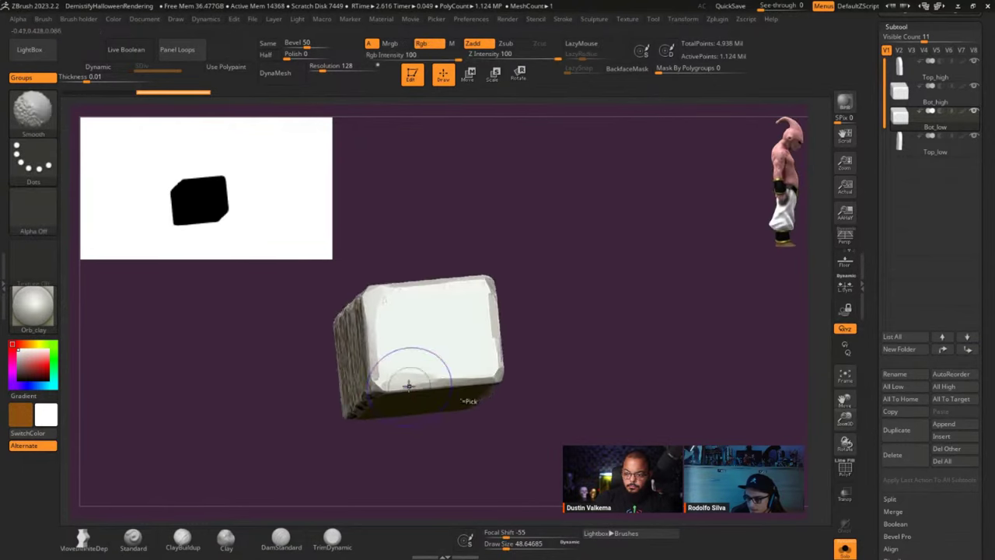
pyautogui.hotkey('shift', 'f')
pyautogui.press('b')
pyautogui.press('z')
pyautogui.press('m')
# - Configure ZRemesher for Bot_low to keep the same polygon count, with SmoothGroups 0.1 and AdaptiveSize 10
pyautogui.moveTo(875, 355); pyautogui.dragTo(886, 203)
pyautogui.keyDown('shift'); pyautogui.moveTo(498, 311); pyautogui.dragTo(442, 293, button='right'); pyautogui.keyUp('shift')
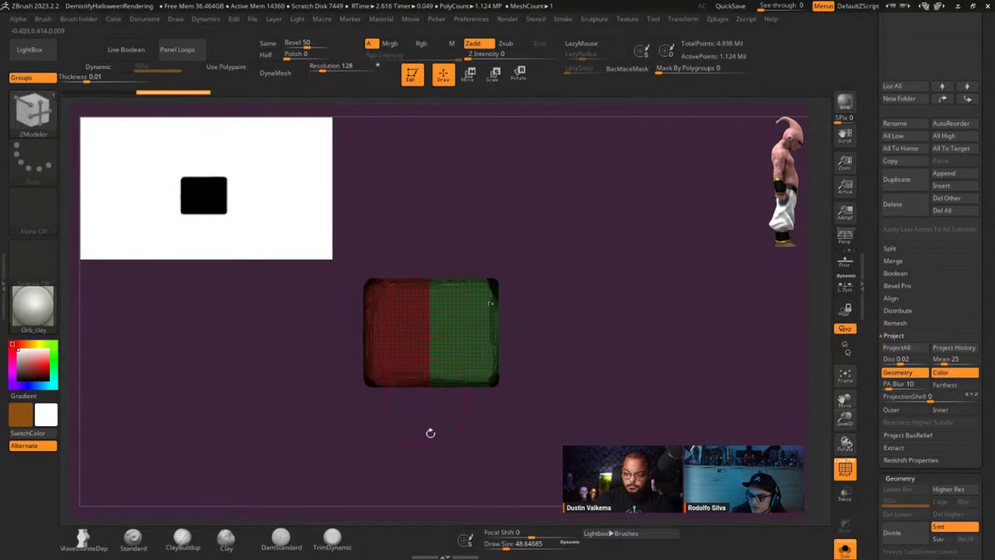
pyautogui.scroll(-5, 871, 352)
pyautogui.scroll(-8, 870, 352)
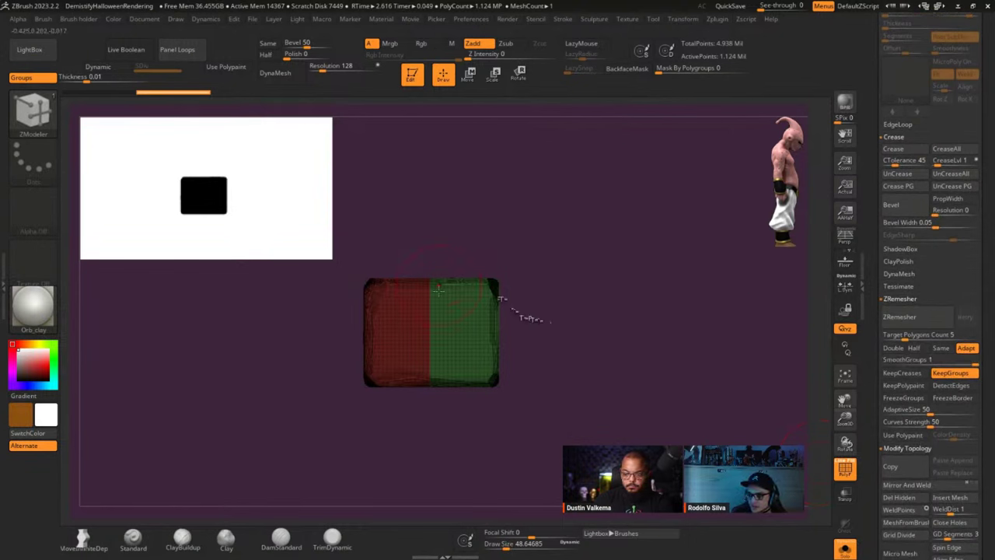
pyautogui.moveTo(439, 301); pyautogui.dragTo(436, 324, button='right')
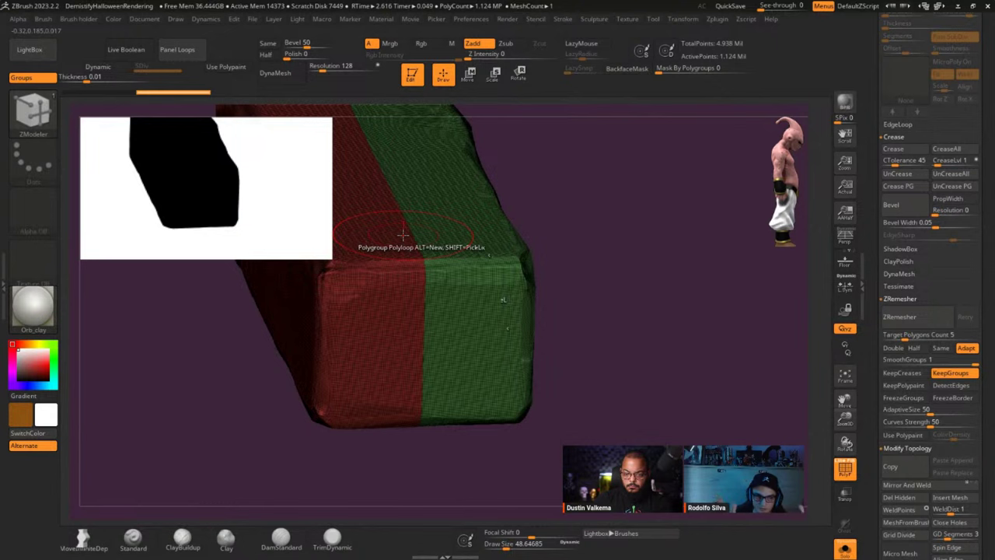
pyautogui.keyDown('alt'); pyautogui.moveTo(409, 367); pyautogui.dragTo(518, 430, button='right'); pyautogui.keyUp('alt')
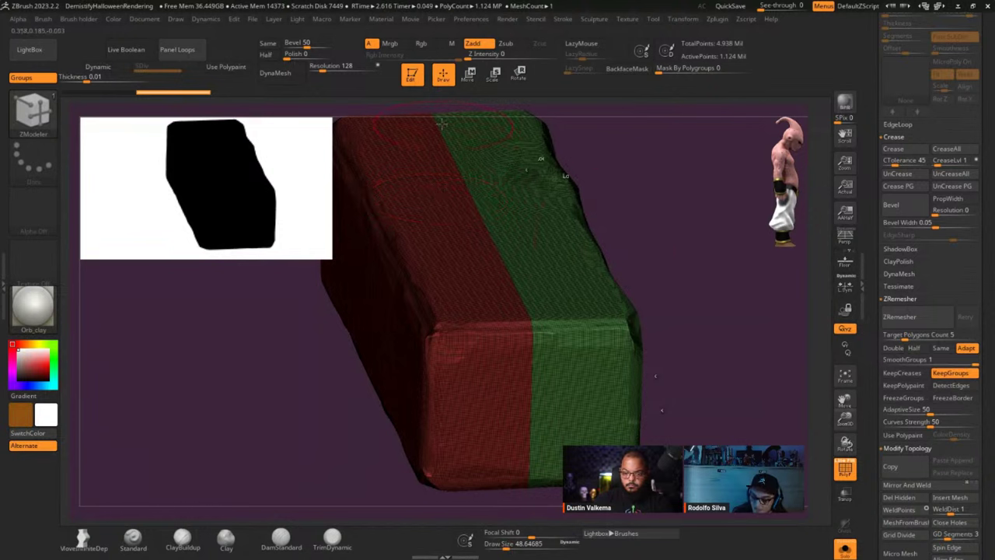
pyautogui.click(942, 350)
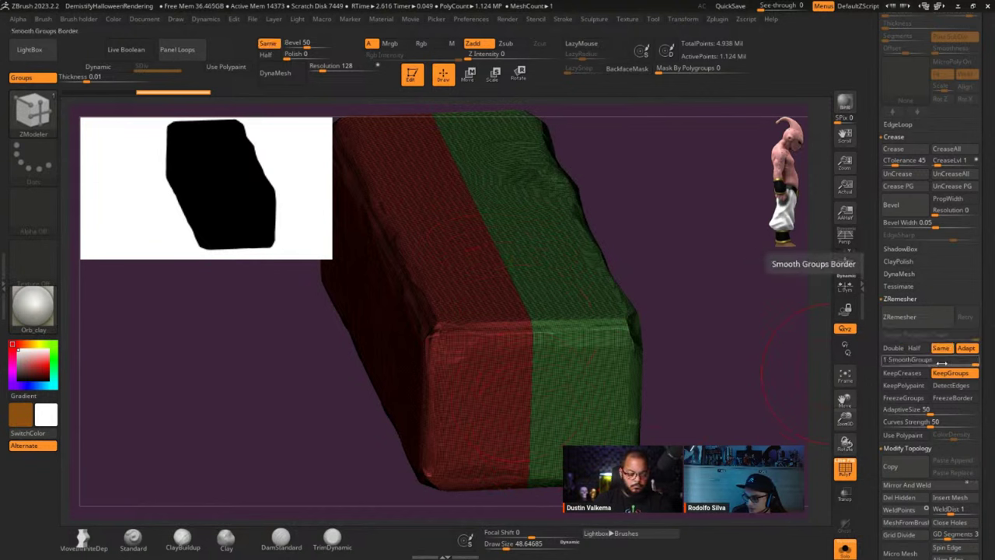
pyautogui.click(927, 361)
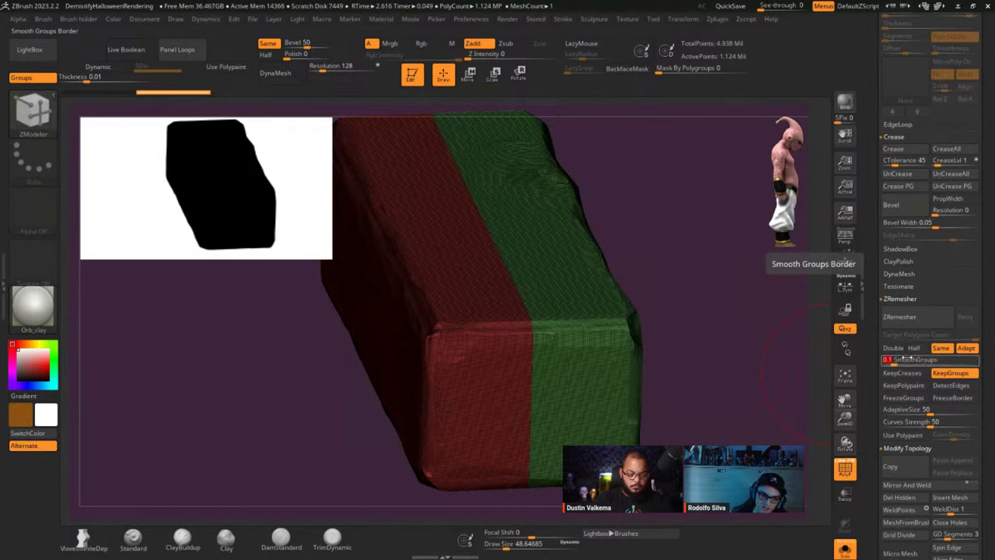
pyautogui.click(922, 410)
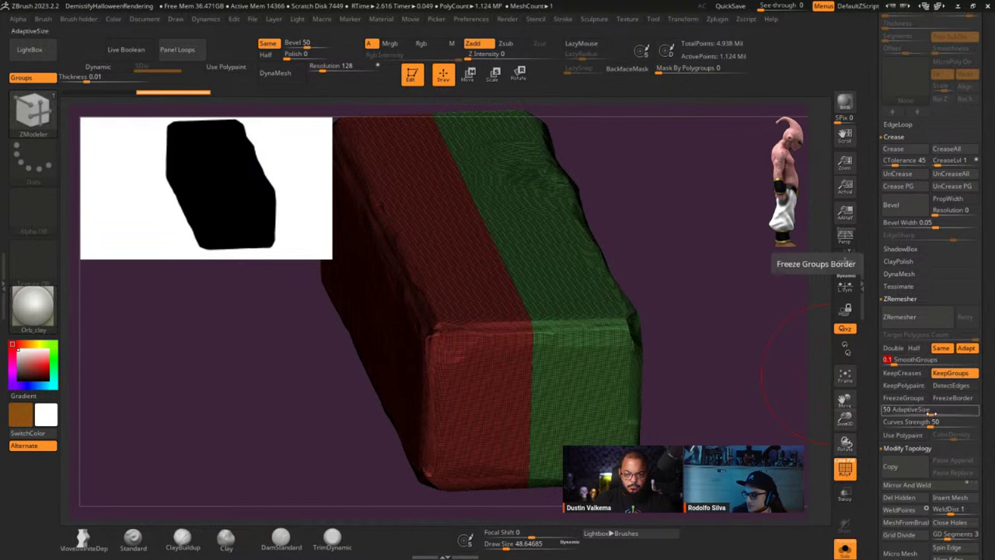
pyautogui.write('1')
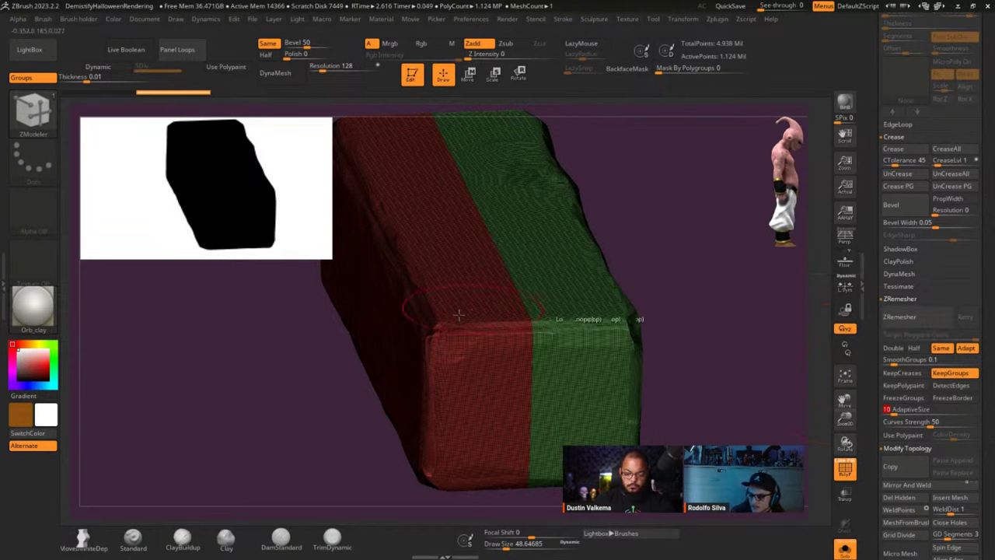
# - Remesh Bot_low with ZRemesher using the Same, Adapt and KeepGroups options
pyautogui.moveTo(422, 331); pyautogui.dragTo(427, 351, button='right')
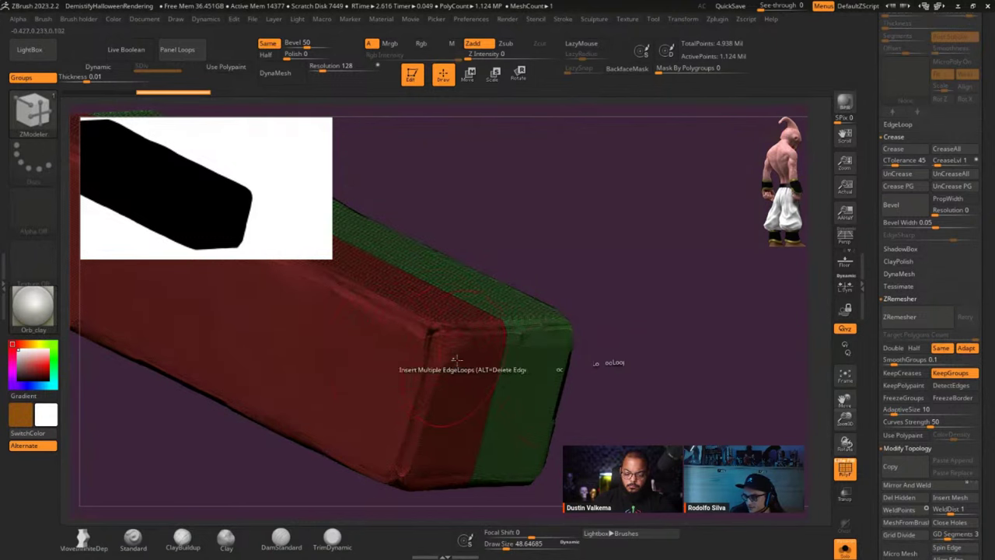
pyautogui.hotkey('shift', 'f')
pyautogui.hotkey('shift', 'f')
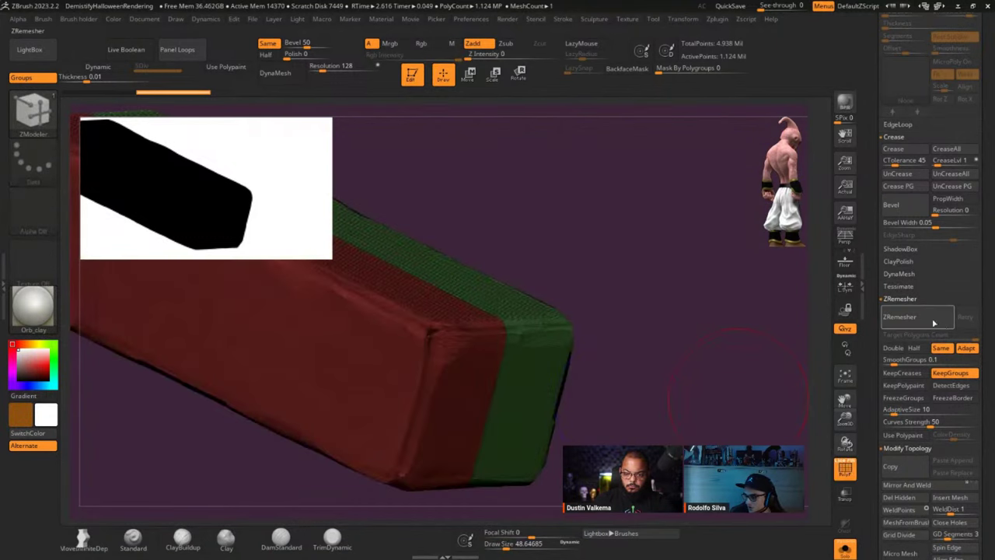
pyautogui.click(931, 318)
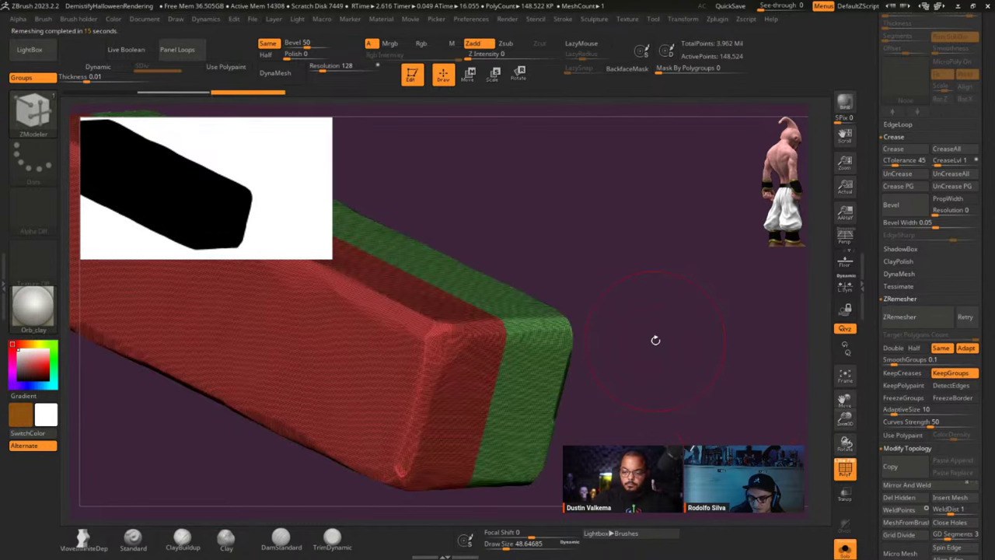
# - Check the topology along the polygroup border and reduce Bot_low with three ZRemesher passes at Half
pyautogui.moveTo(656, 340); pyautogui.dragTo(607, 353)
pyautogui.hotkey('shift', 'f')
pyautogui.hotkey('shift', 'f')
pyautogui.keyDown('ctrl'); pyautogui.moveTo(576, 350); pyautogui.dragTo(548, 259, button='right'); pyautogui.keyUp('ctrl')
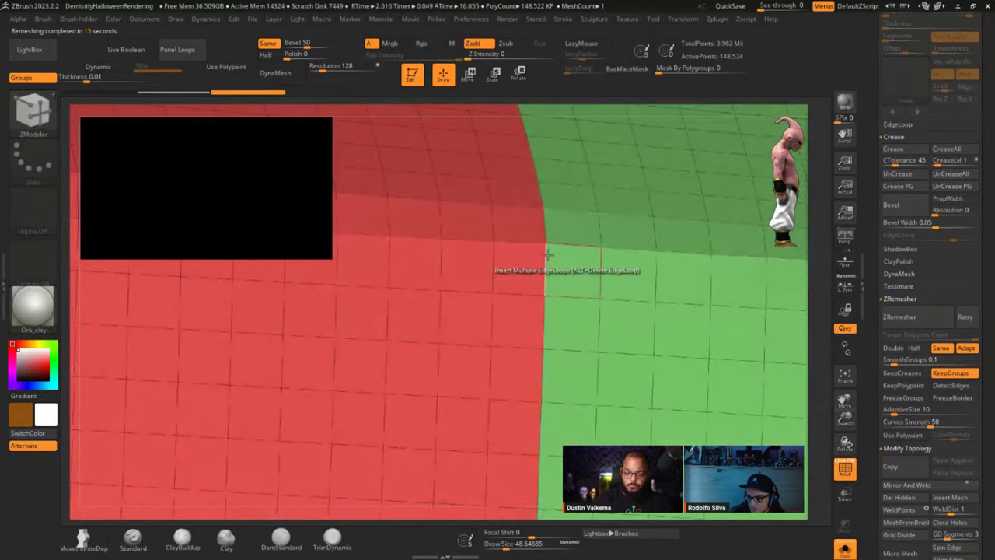
pyautogui.scroll(-5, 506, 167)
pyautogui.moveTo(507, 167); pyautogui.dragTo(624, 275)
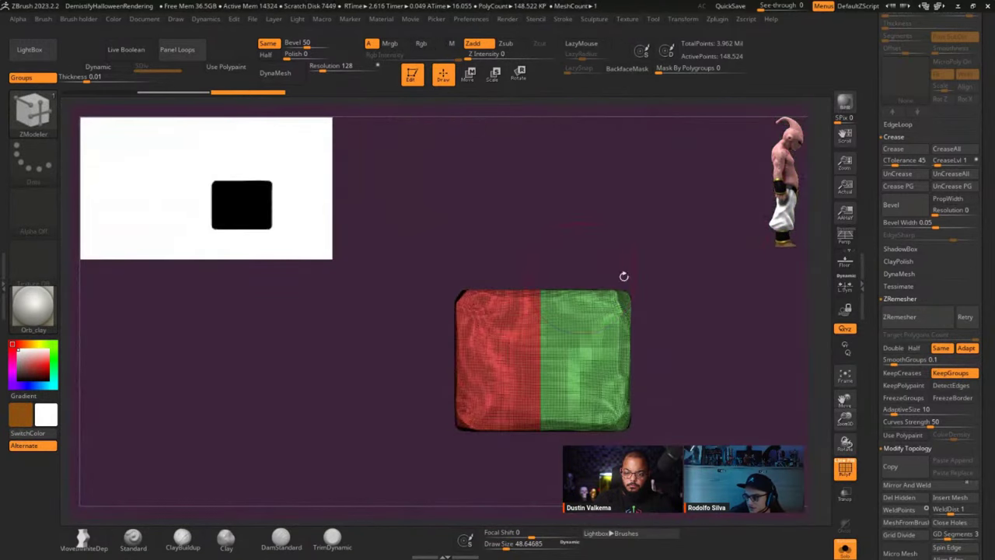
pyautogui.click(916, 349)
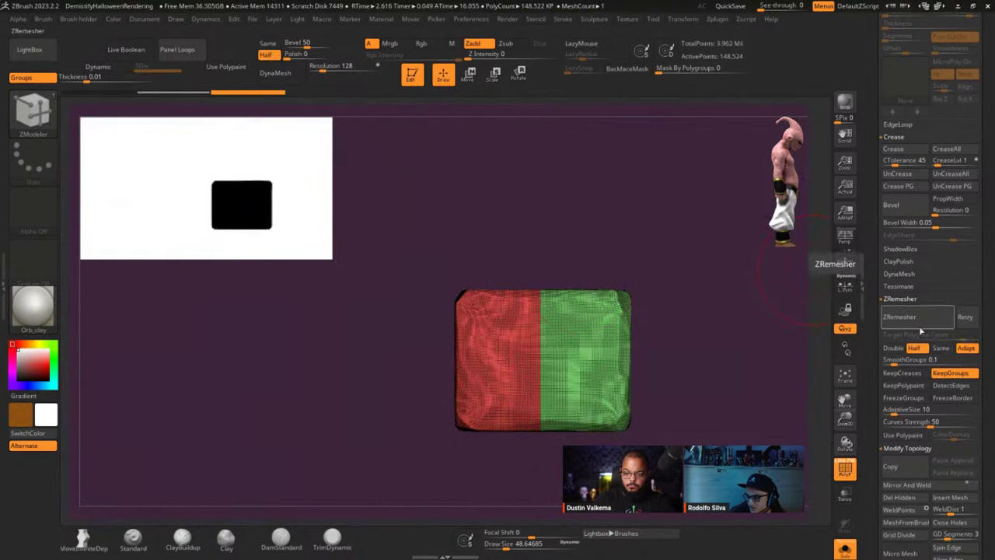
pyautogui.click(920, 324)
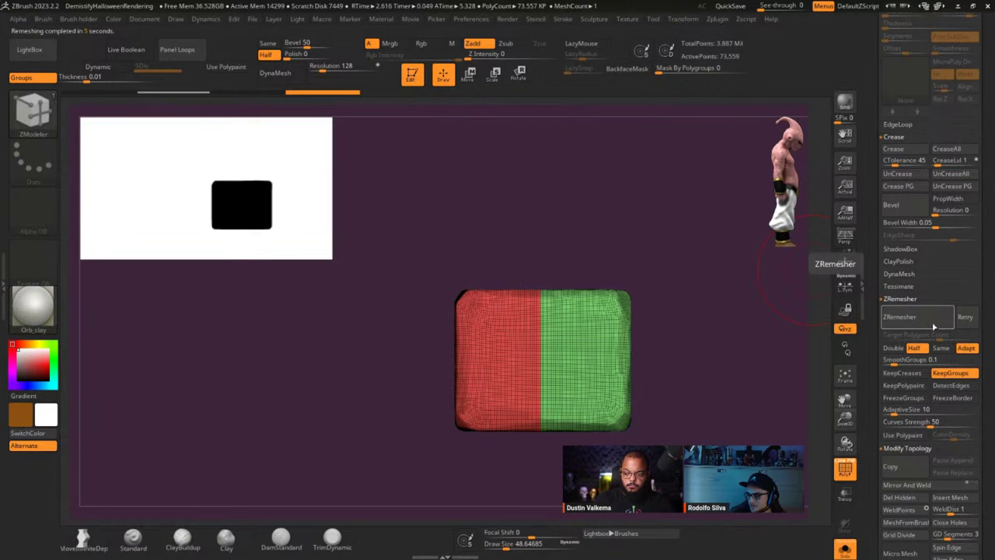
pyautogui.click(920, 325)
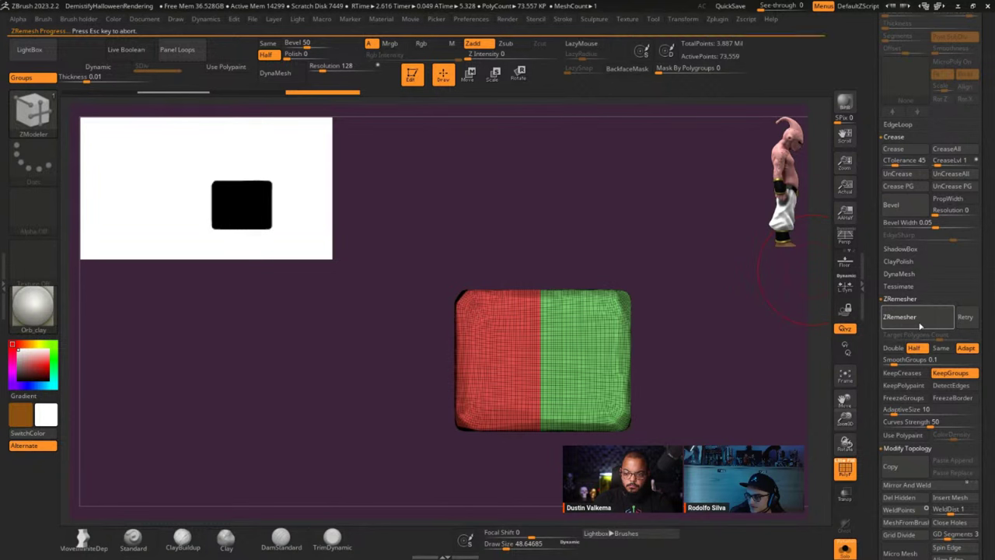
pyautogui.click(919, 323)
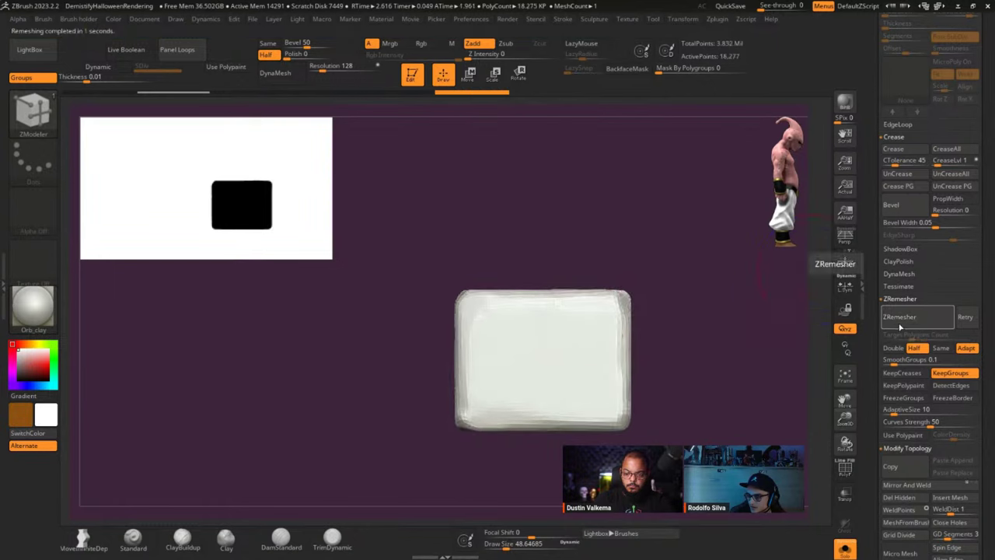
# - Examine the reduced block's edges, silhouette and polygroup wireframe from several angles
pyautogui.moveTo(704, 330); pyautogui.dragTo(596, 307)
pyautogui.moveTo(620, 324); pyautogui.dragTo(655, 322, button='right')
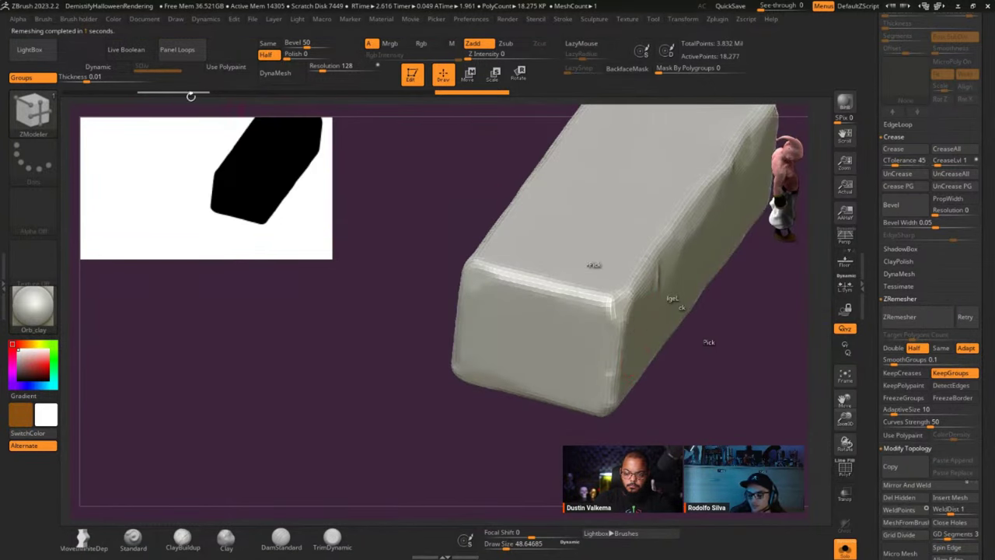
pyautogui.moveTo(191, 95); pyautogui.dragTo(161, 114)
pyautogui.moveTo(167, 95)
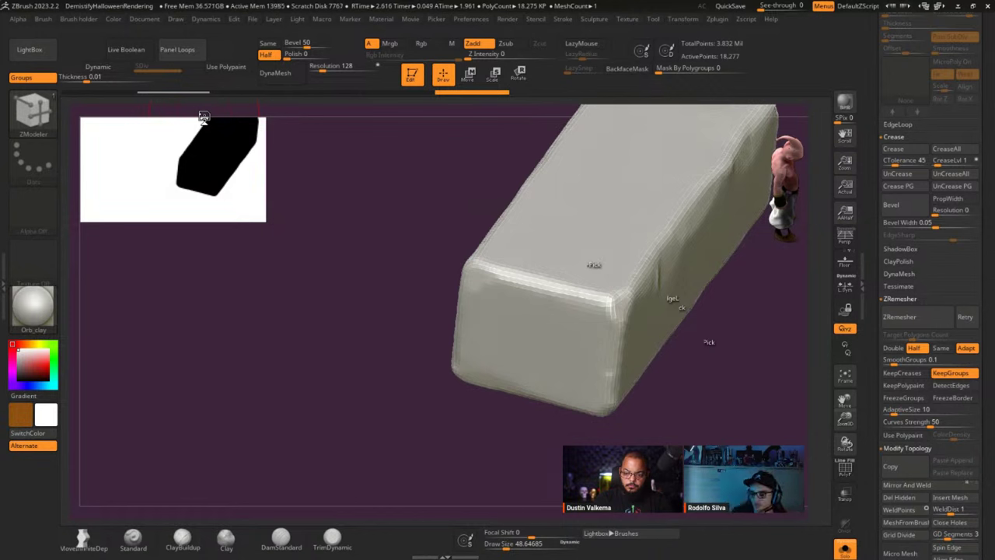
pyautogui.moveTo(294, 130); pyautogui.dragTo(336, 182)
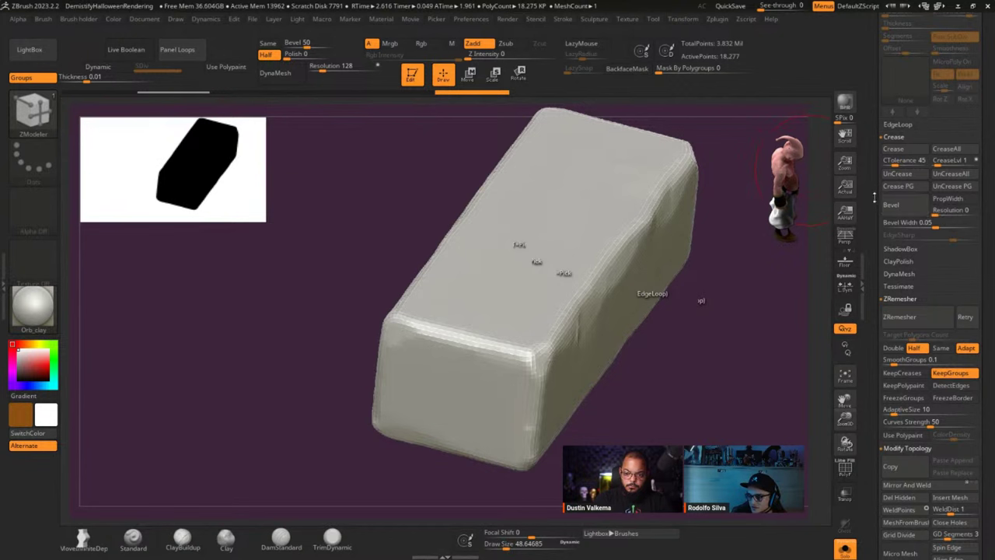
pyautogui.moveTo(667, 311); pyautogui.dragTo(678, 290)
pyautogui.hotkey('shift', 'f')
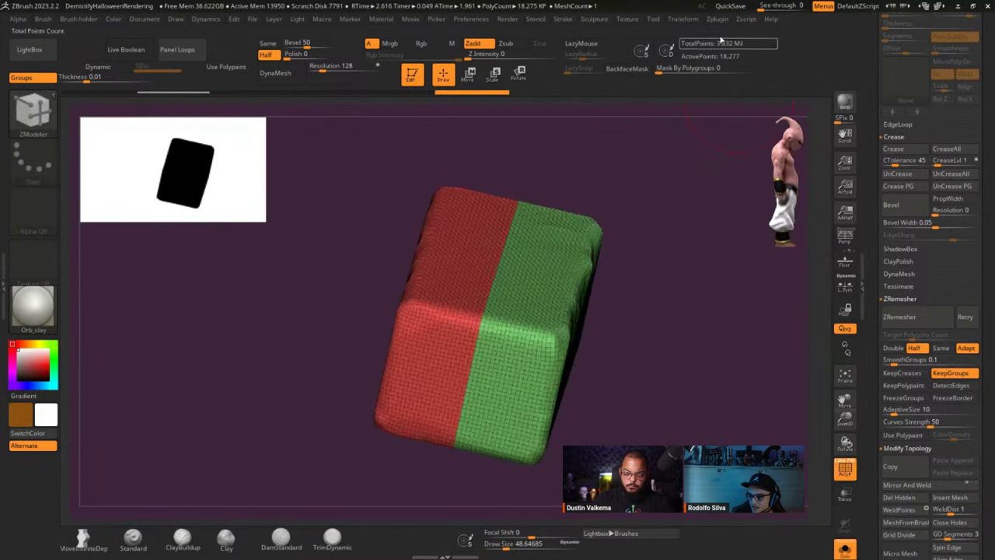
# - Unwrap the UVs of Bot_low with UV Master, based on its polygroups
pyautogui.click(719, 21)
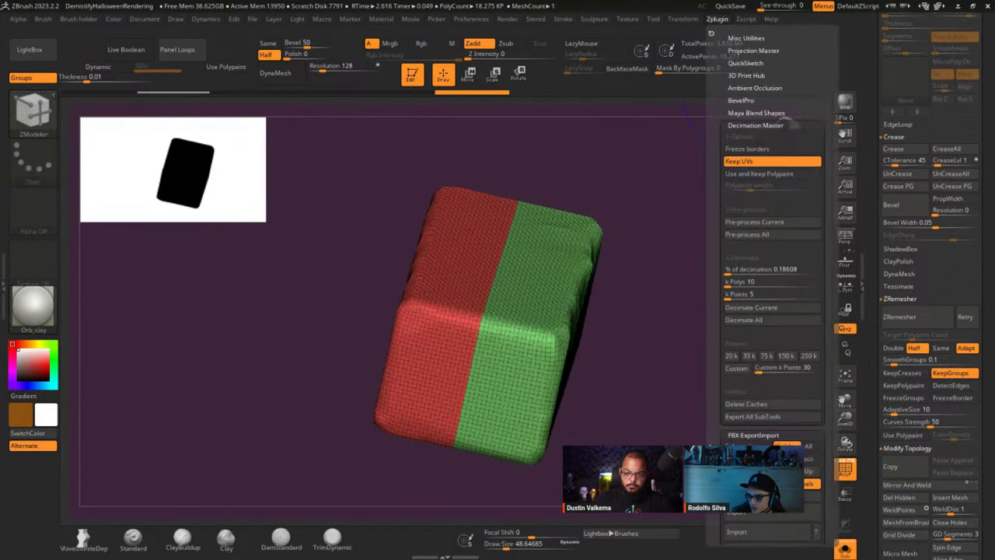
pyautogui.scroll(-5, 709, 327)
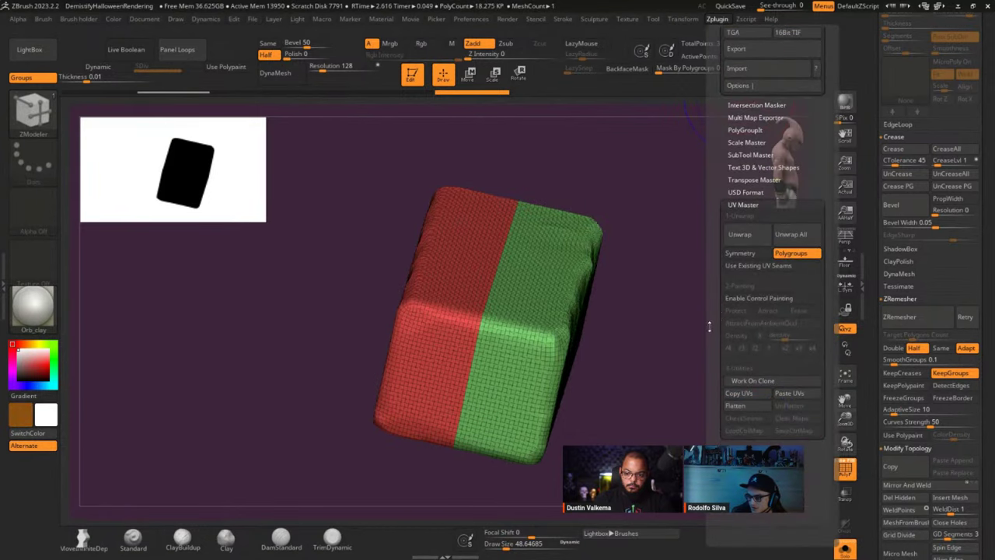
pyautogui.click(739, 234)
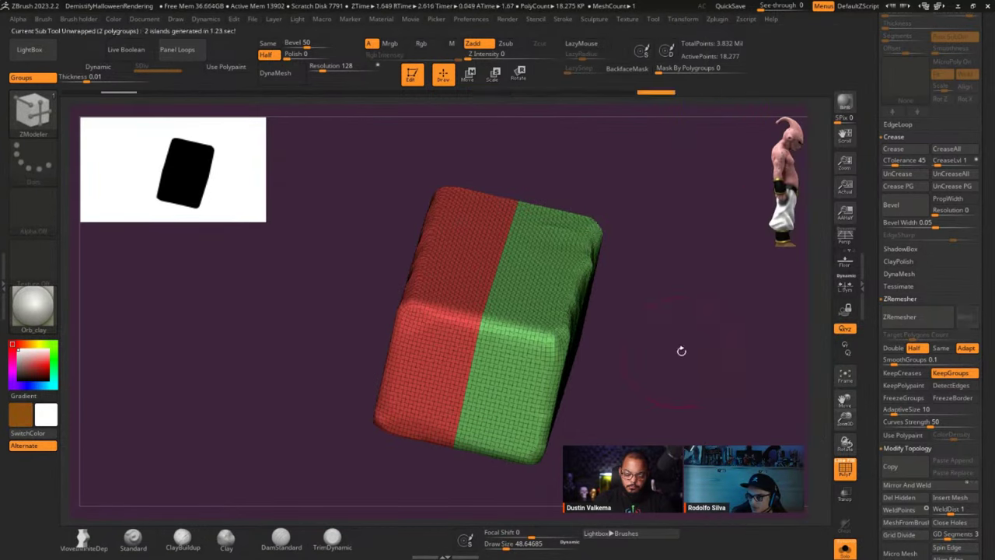
# - Preview Bot_low's flattened UV layout with Morph UV and return it to its 3D shape
pyautogui.moveTo(870, 338); pyautogui.dragTo(861, 115)
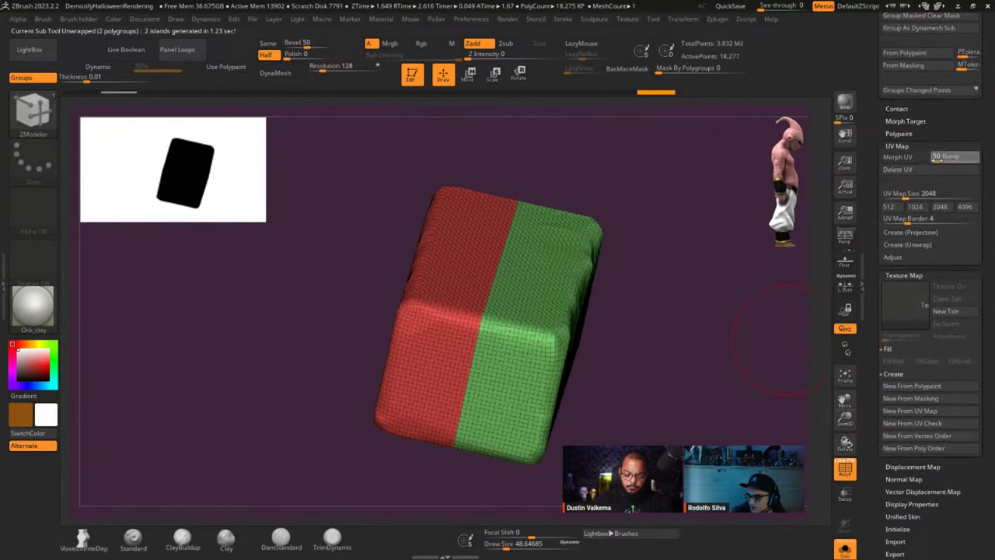
pyautogui.click(902, 157)
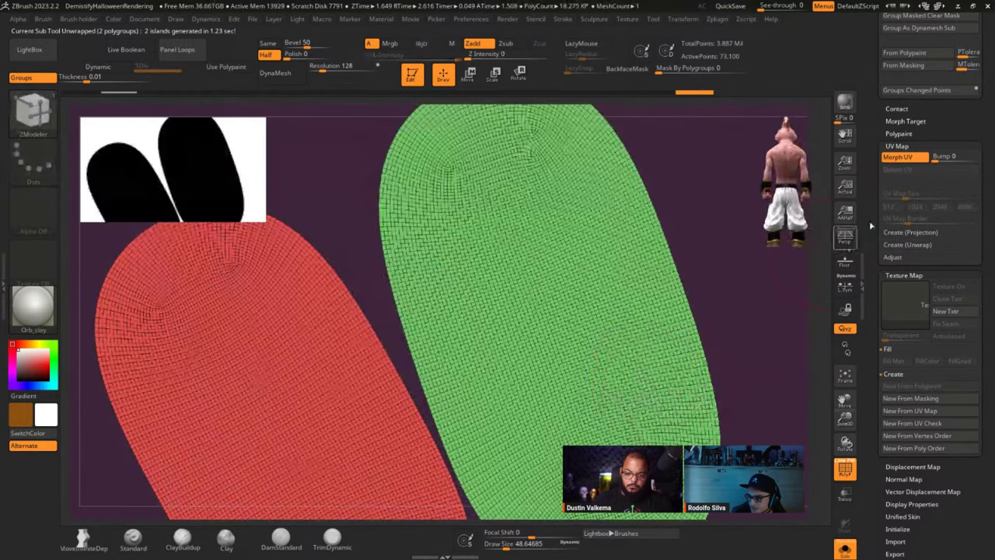
pyautogui.click(902, 159)
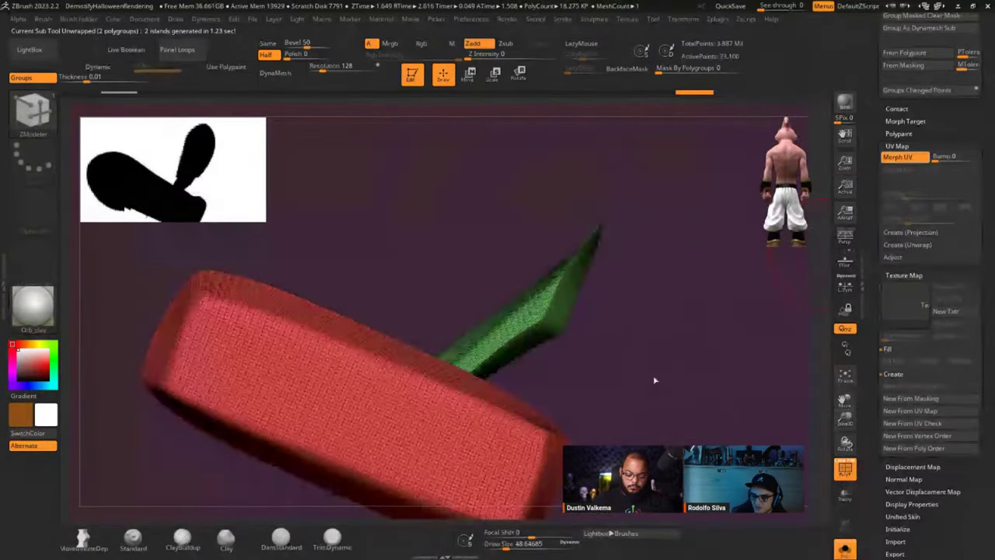
# - Subdivide Bot_low once to subdivision level 2
pyautogui.moveTo(748, 351); pyautogui.dragTo(689, 368)
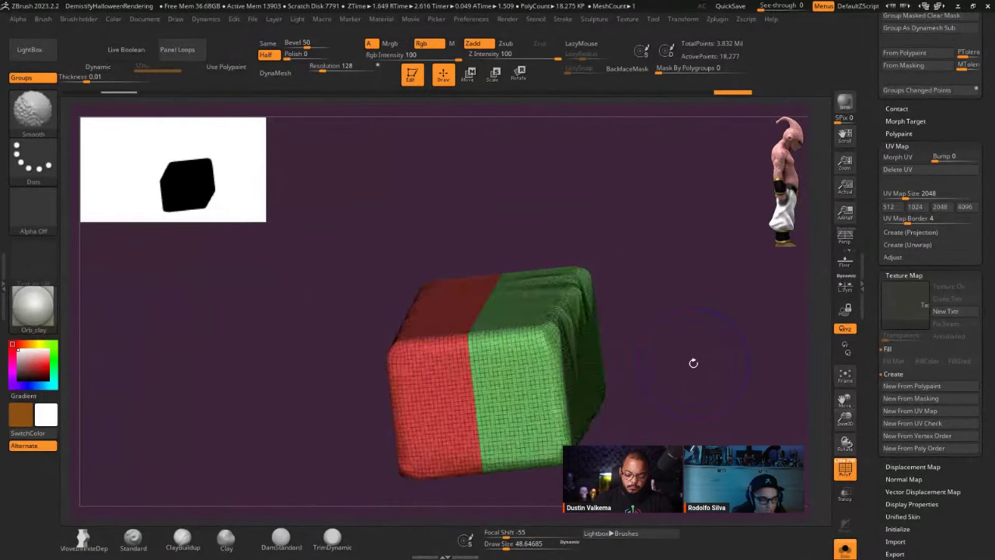
pyautogui.hotkey('shift', 'f')
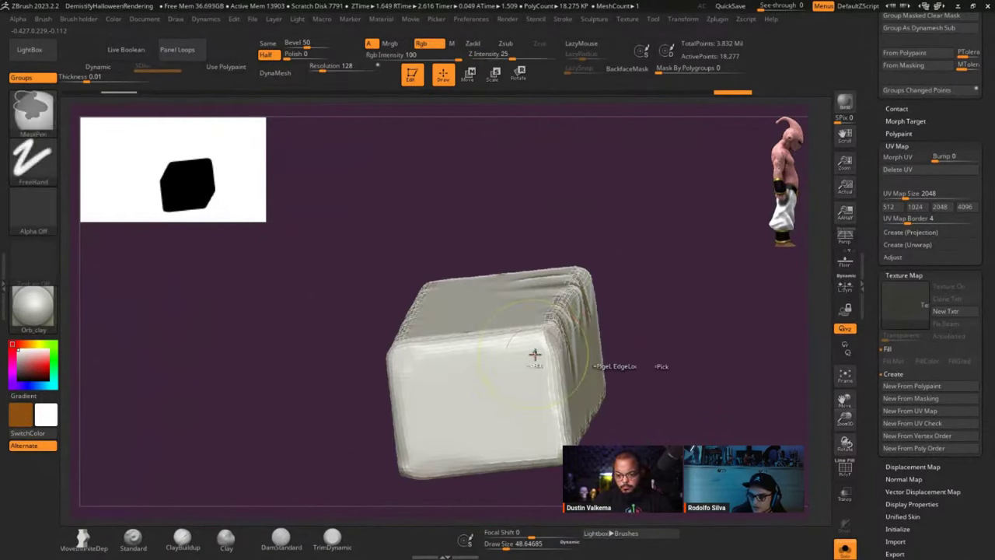
pyautogui.hotkey('ctrl', 'd')
pyautogui.moveTo(627, 335); pyautogui.dragTo(530, 355)
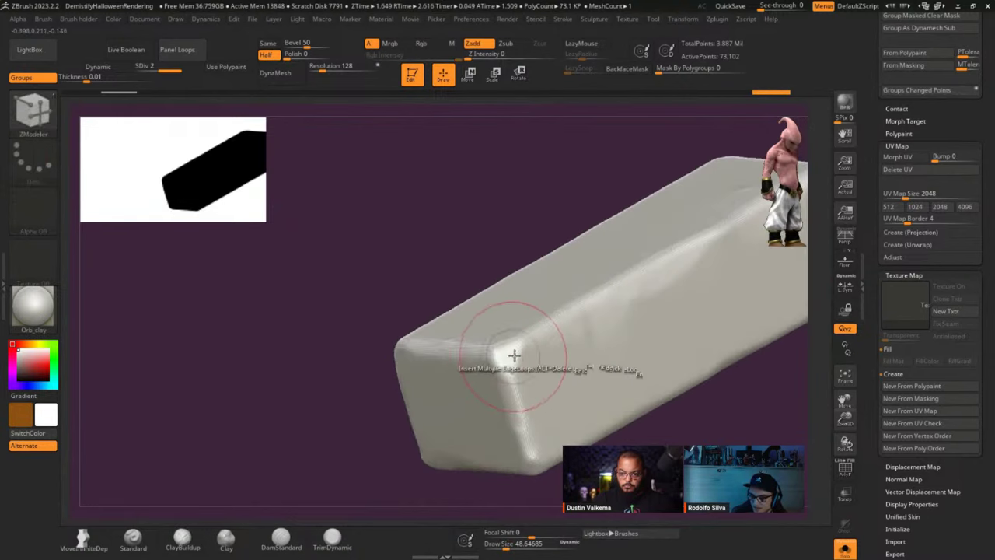
# - Turn off Color projection and project the sculpted detail from history onto Bot_low with Geometry only
pyautogui.moveTo(933, 121); pyautogui.dragTo(932, 219)
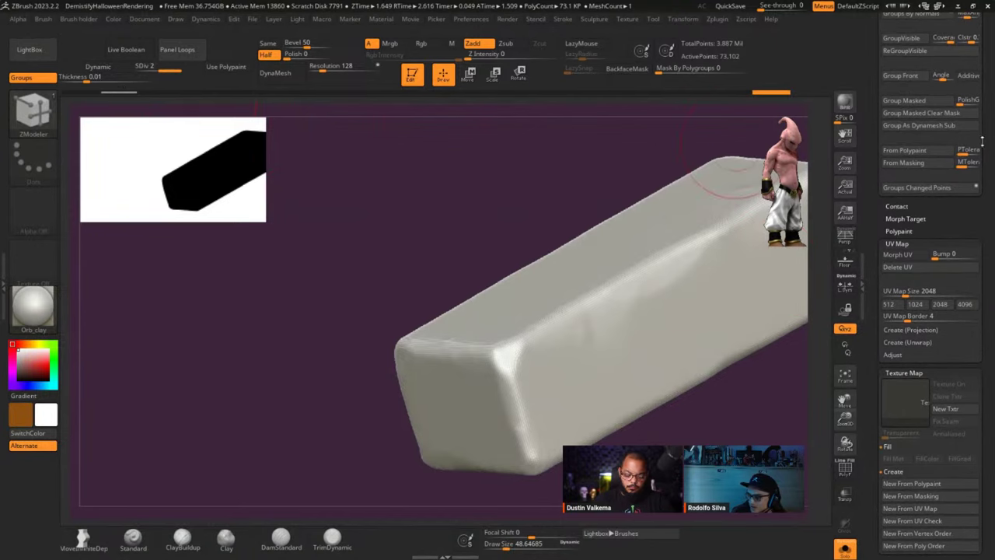
pyautogui.moveTo(869, 117); pyautogui.dragTo(869, 294)
pyautogui.scroll(10, 869, 292)
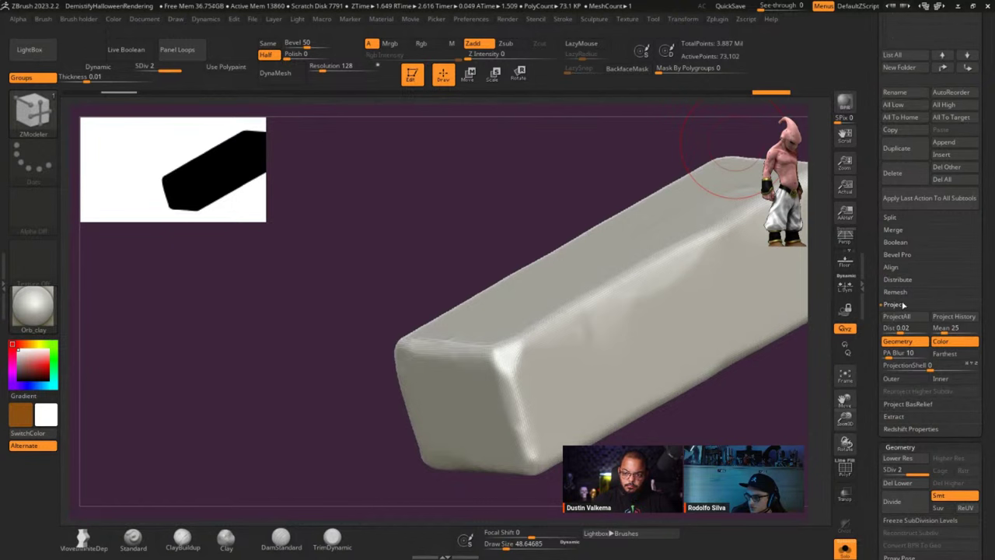
pyautogui.click(944, 342)
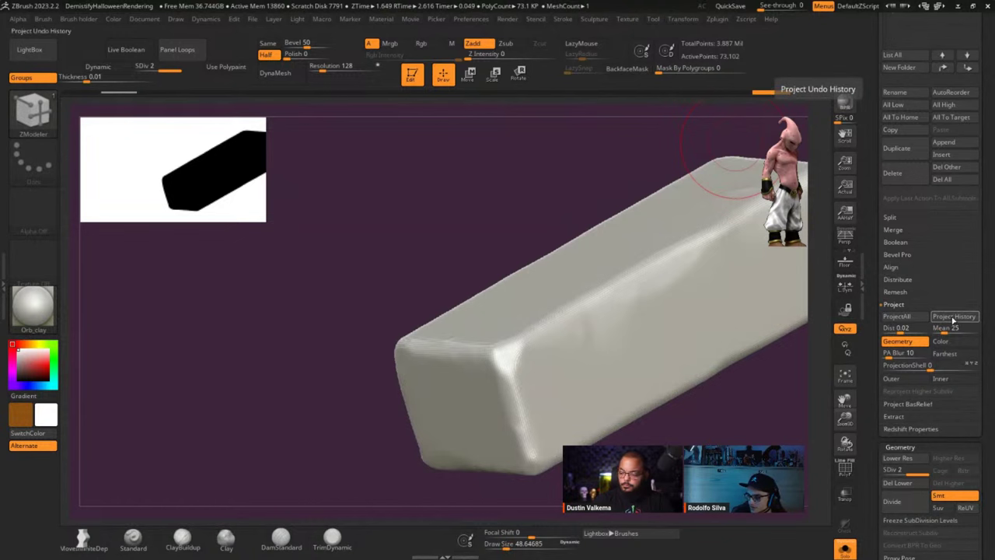
pyautogui.click(954, 318)
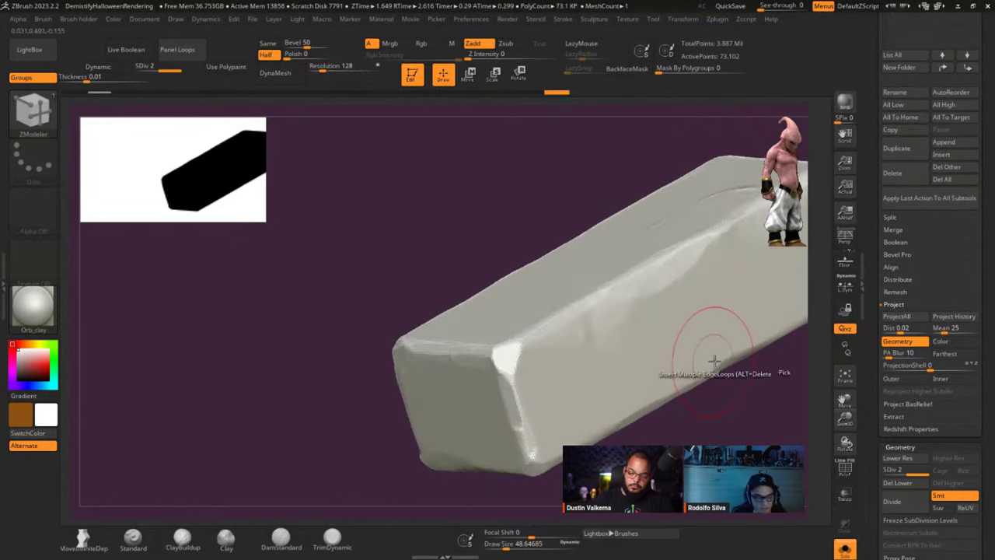
# - Subdivide Bot_low up to level 4, projecting the history detail at each new level, and check the polygroup wireframe
pyautogui.hotkey('ctrl', 'd')
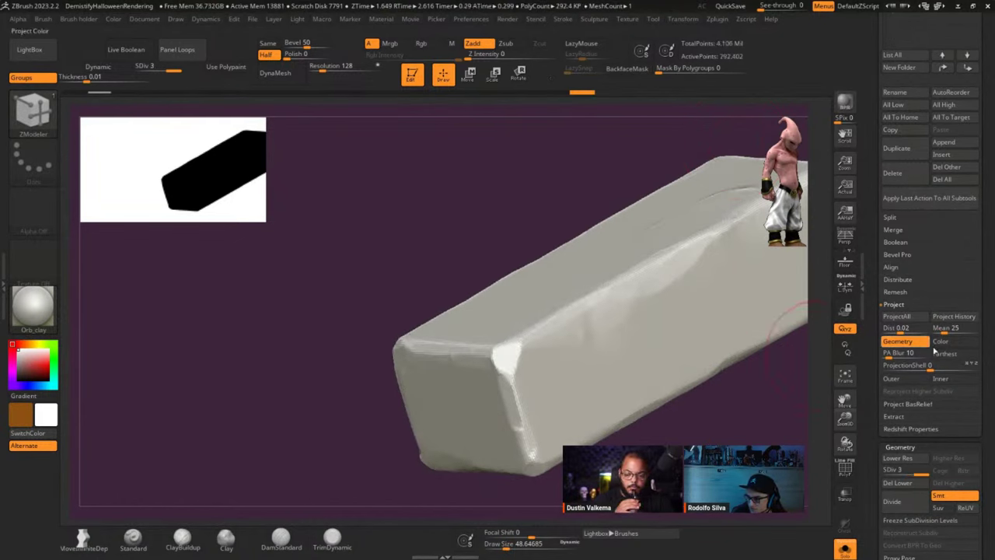
pyautogui.click(964, 317)
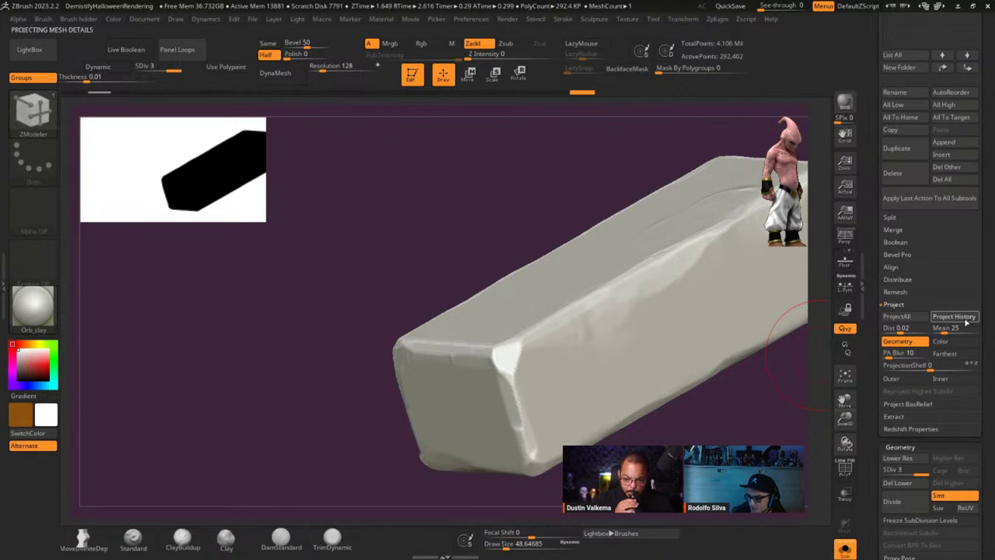
pyautogui.hotkey('ctrl', 'd')
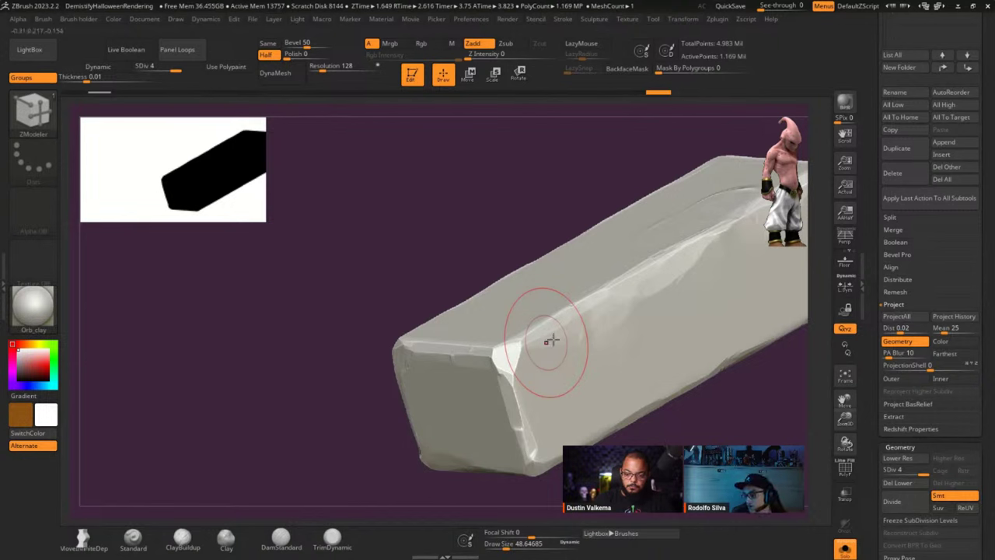
pyautogui.moveTo(767, 284); pyautogui.dragTo(657, 403)
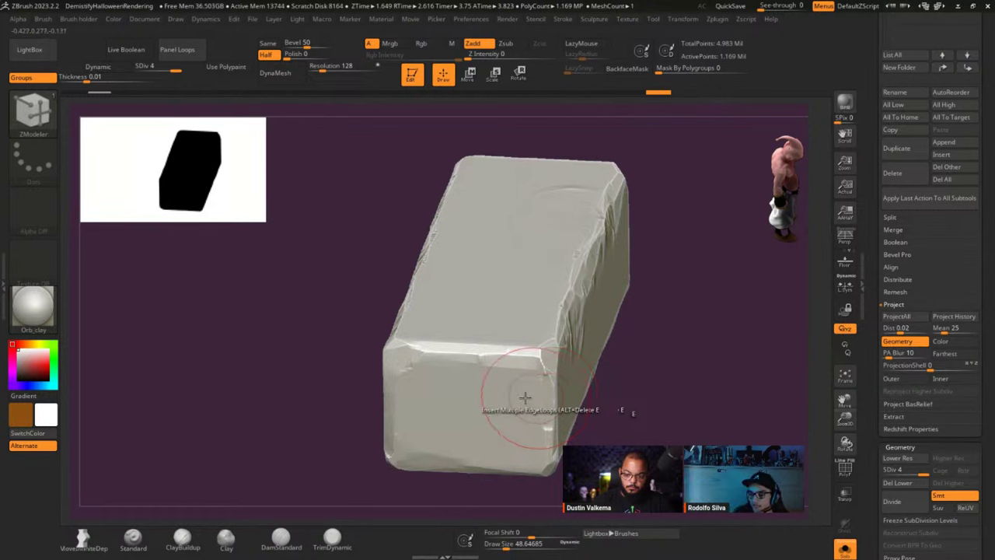
pyautogui.hotkey('shift', 'f')
pyautogui.hotkey('shift', 'f')
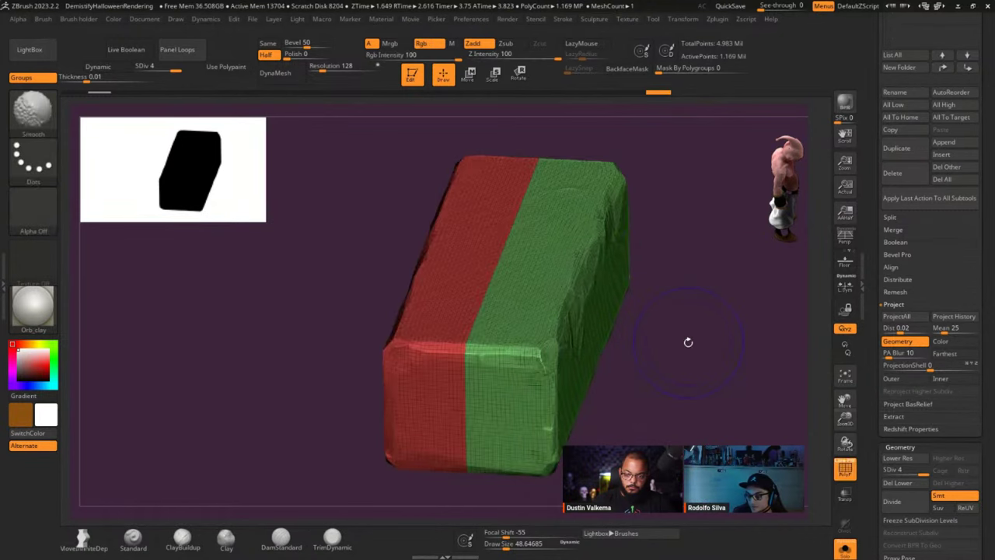
pyautogui.hotkey('ctrl', 'space')
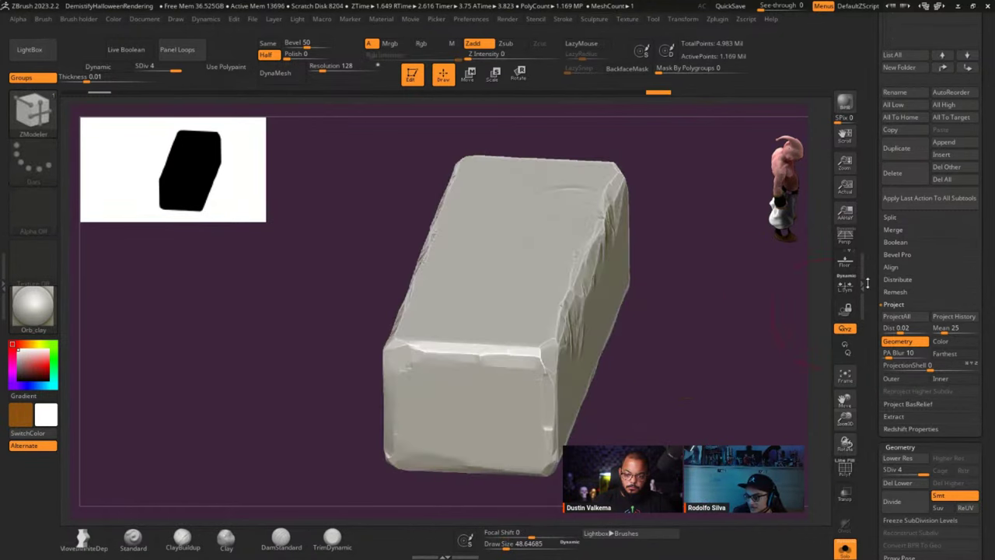
# - Delete Bot_low's lower subdivision levels and check the remaining detailed mesh
pyautogui.scroll(-5, 887, 175)
pyautogui.scroll(2, 887, 175)
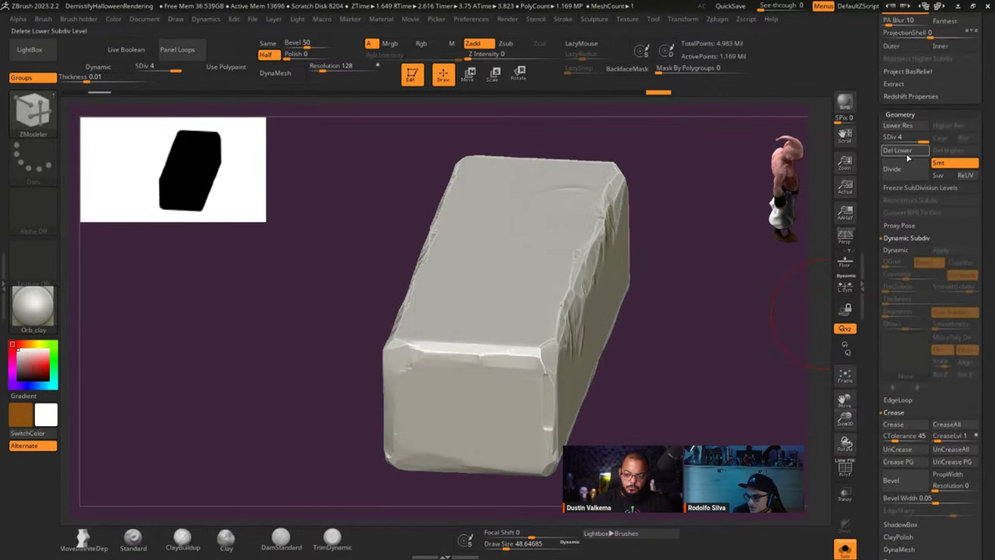
pyautogui.hotkey('shift', 'f')
pyautogui.moveTo(676, 320); pyautogui.dragTo(670, 342)
pyautogui.hotkey('shift', 'f')
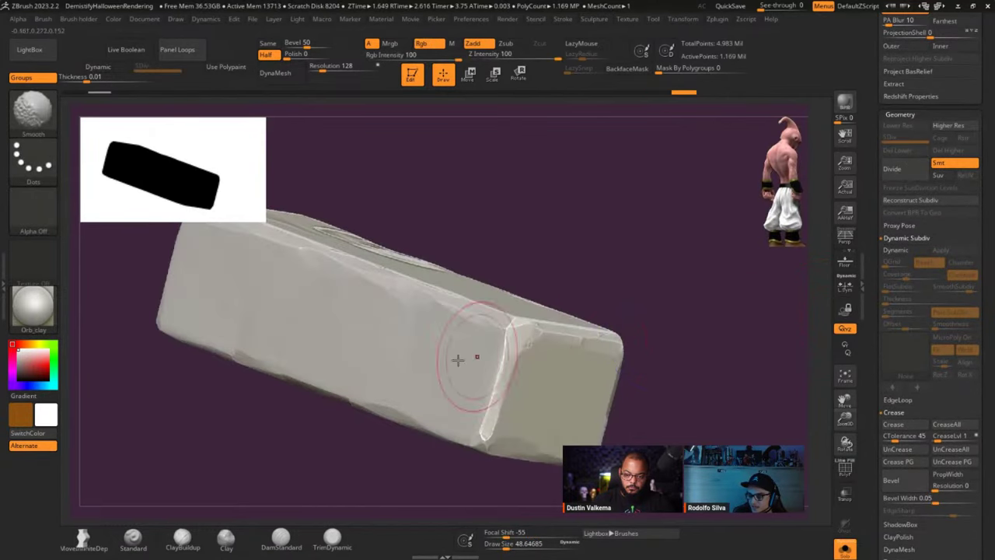
pyautogui.moveTo(513, 350); pyautogui.dragTo(460, 337, button='right')
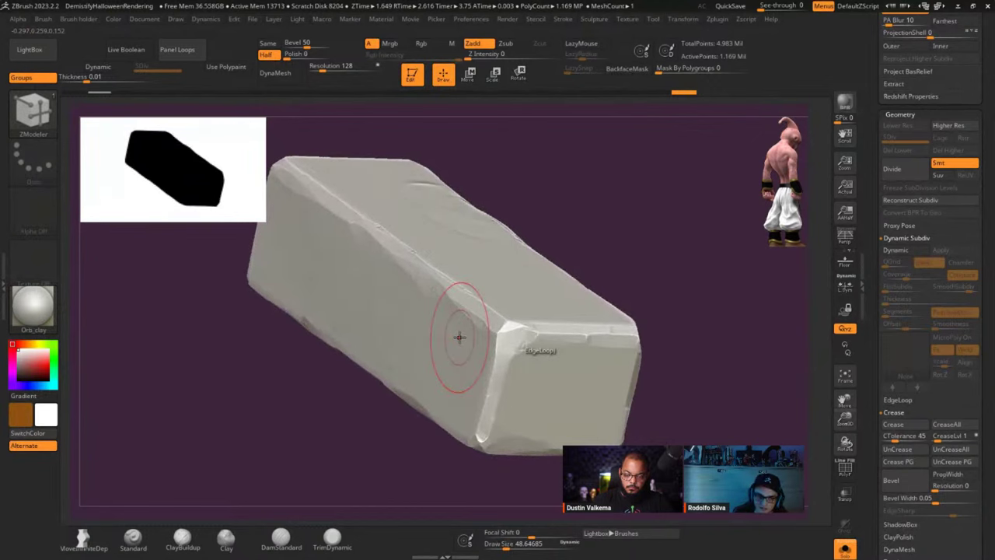
# - Pre-process Bot_low in Decimation Master with Keep UVs enabled
pyautogui.scroll(5, 883, 336)
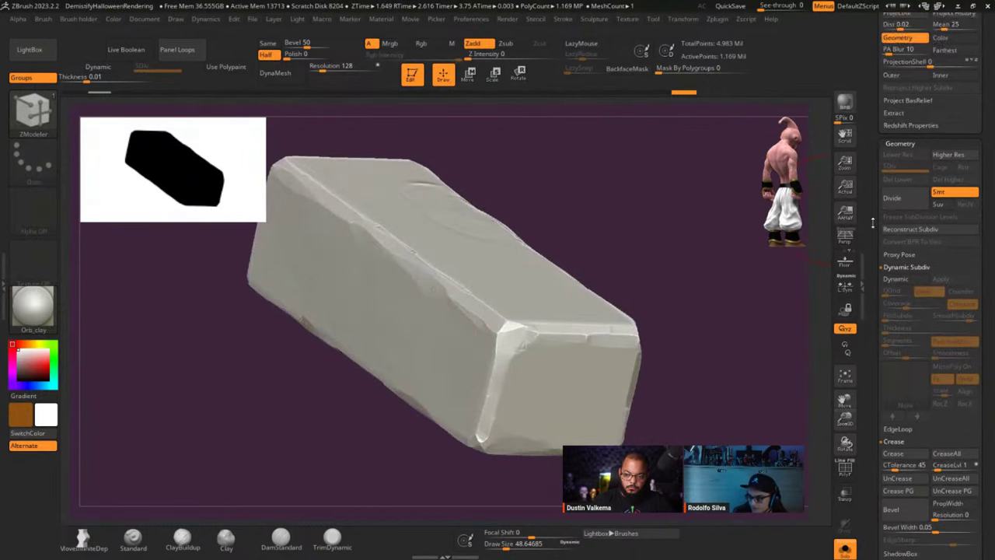
pyautogui.scroll(-1, 884, 336)
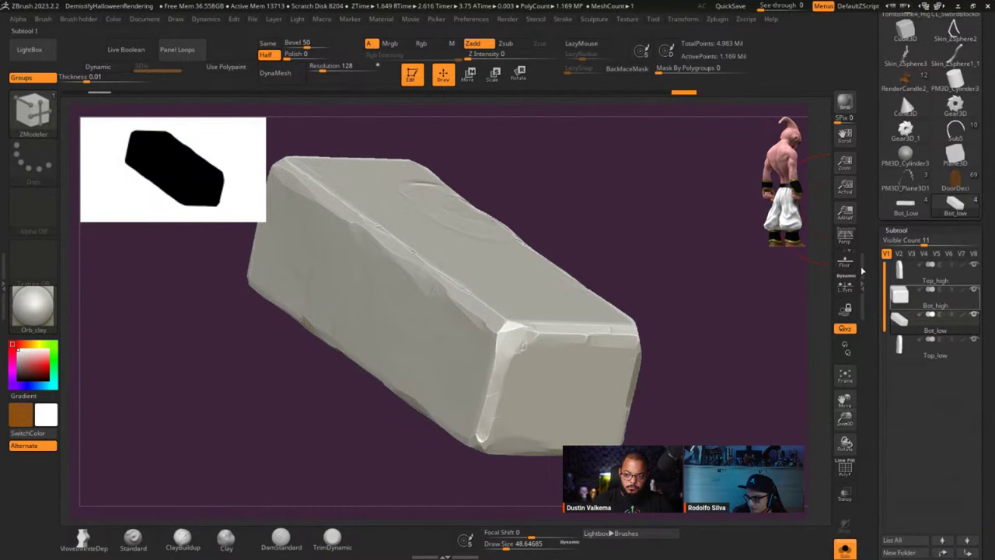
pyautogui.click(717, 18)
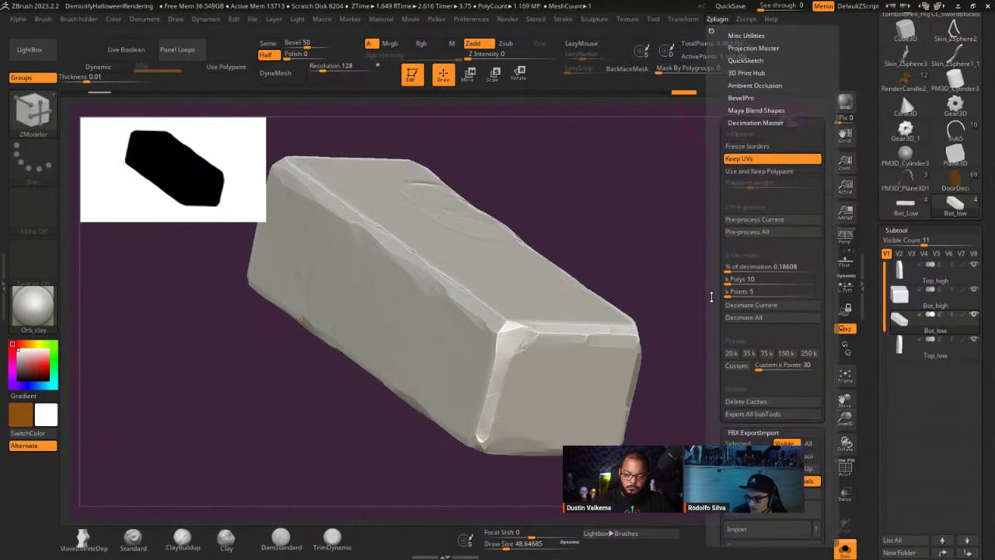
pyautogui.scroll(-5, 730, 280)
pyautogui.scroll(-2, 728, 218)
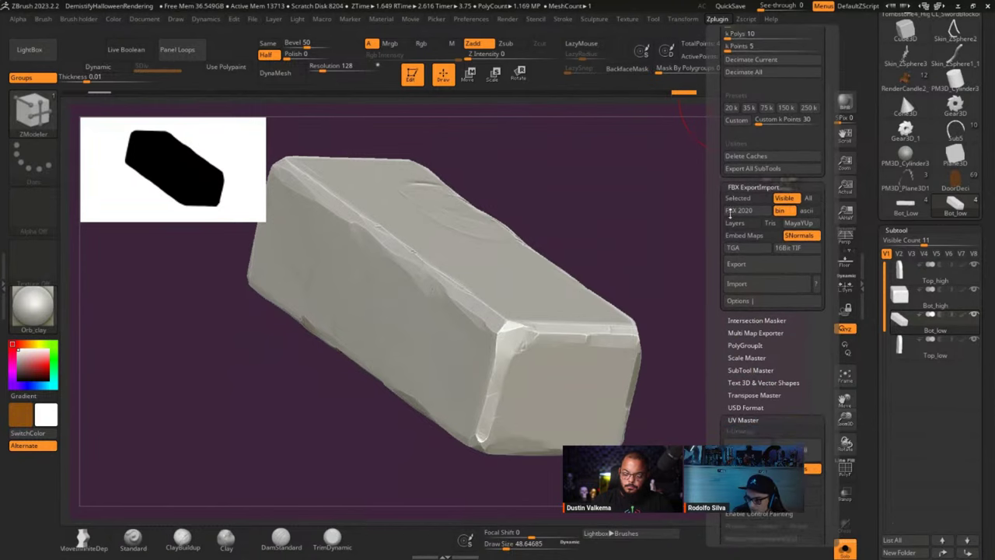
pyautogui.scroll(6, 728, 249)
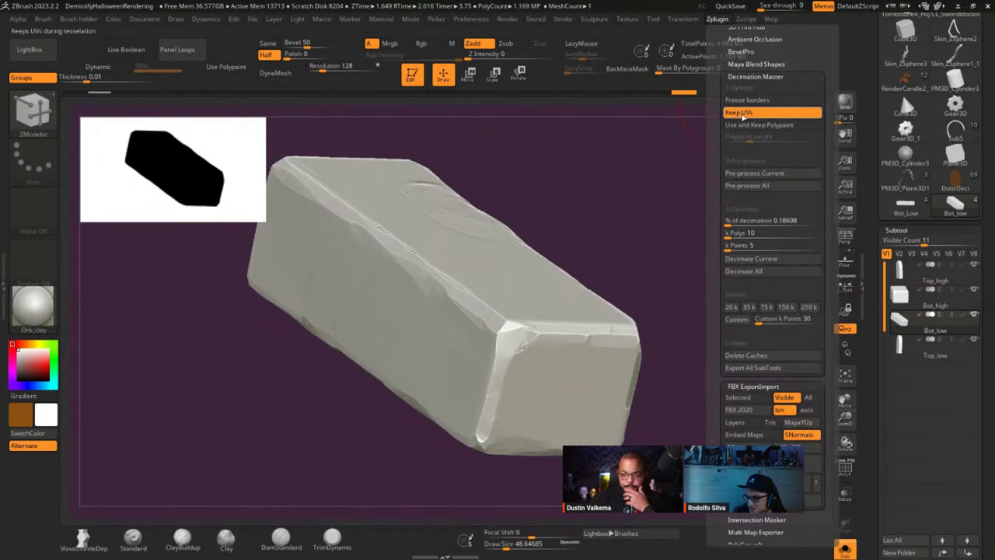
pyautogui.click(745, 173)
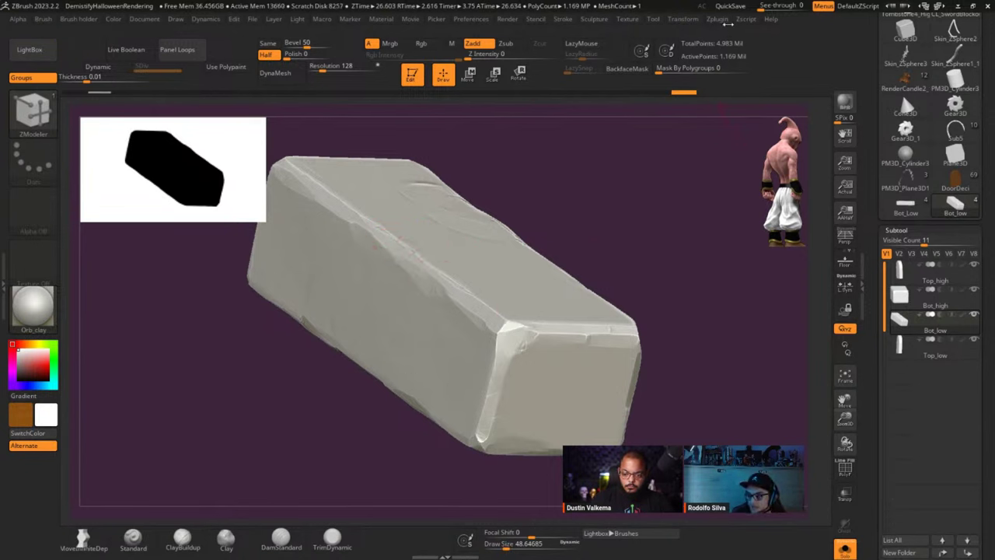
# - Decimate Bot_low with the decimation quality set to 10 k polys
pyautogui.click(718, 19)
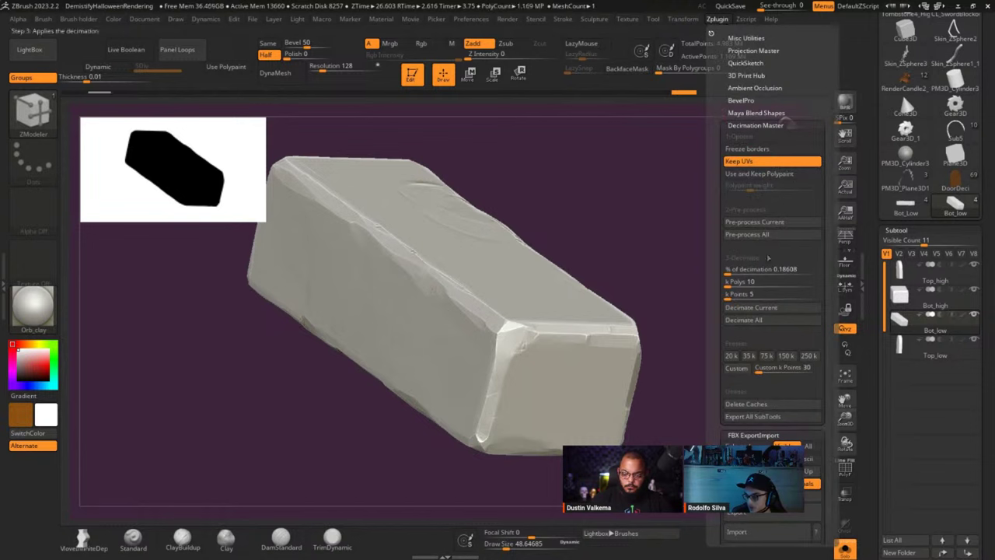
pyautogui.click(753, 283)
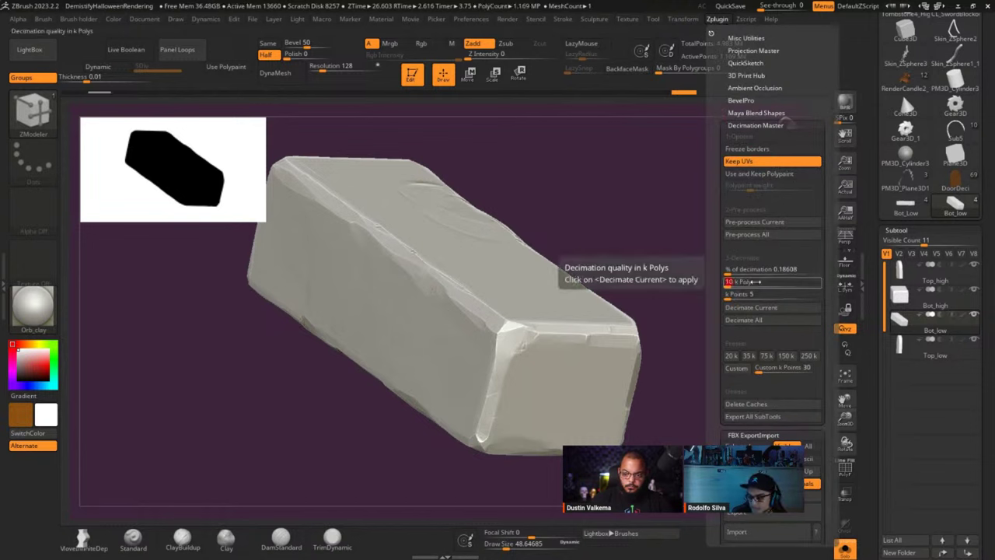
pyautogui.press('Return')
pyautogui.click(751, 307)
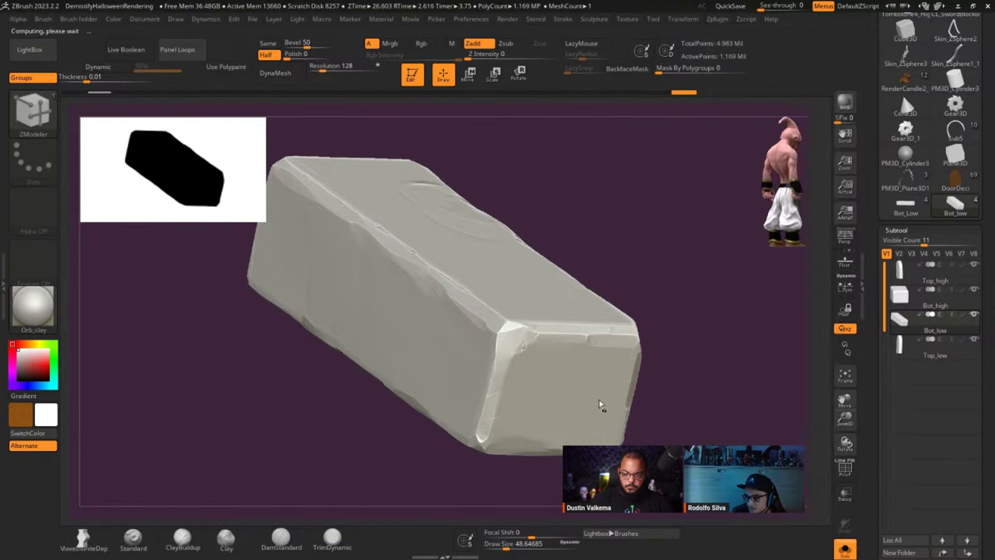
# - Examine the decimated block's triangulated wireframe and shaded surface from several angles
pyautogui.hotkey('shift', 'f')
pyautogui.moveTo(638, 357)
pyautogui.mouseDown()
pyautogui.moveTo(615, 370)
pyautogui.moveTo(647, 344)
pyautogui.mouseUp()
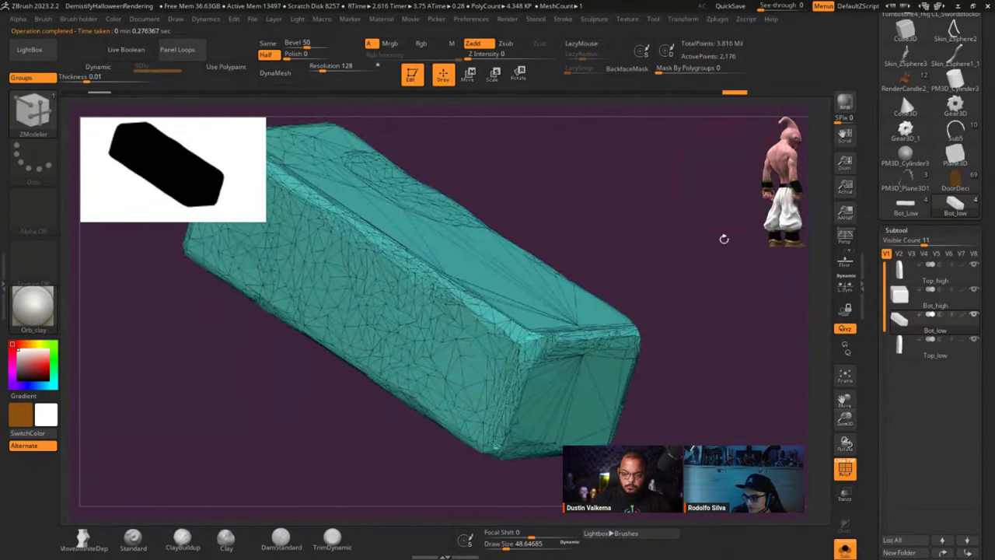
pyautogui.hotkey('shift', 'f')
pyautogui.click(722, 19)
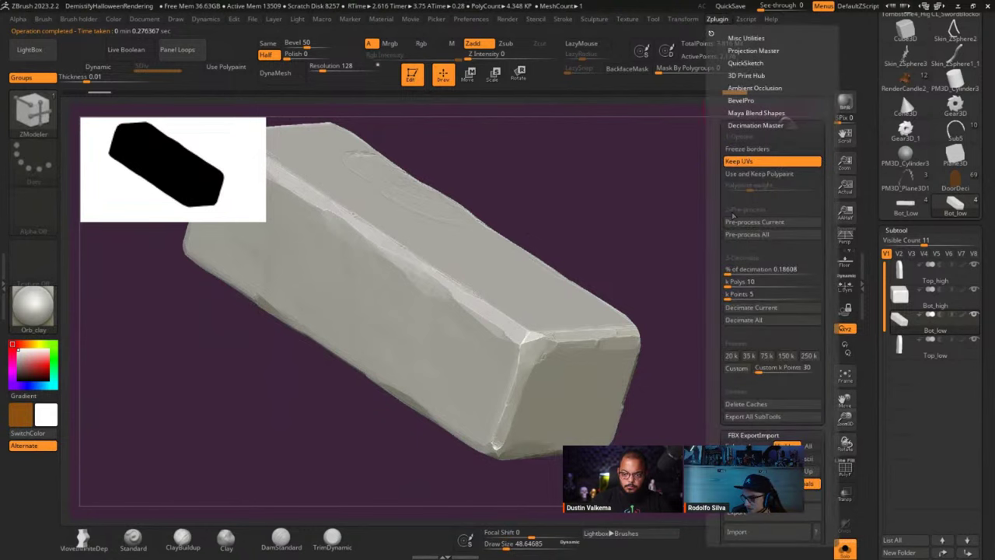
pyautogui.hotkey('shift', 'f')
pyautogui.moveTo(593, 262); pyautogui.dragTo(622, 258)
pyautogui.hotkey('shift', 'f')
pyautogui.hotkey('shift', 'f')
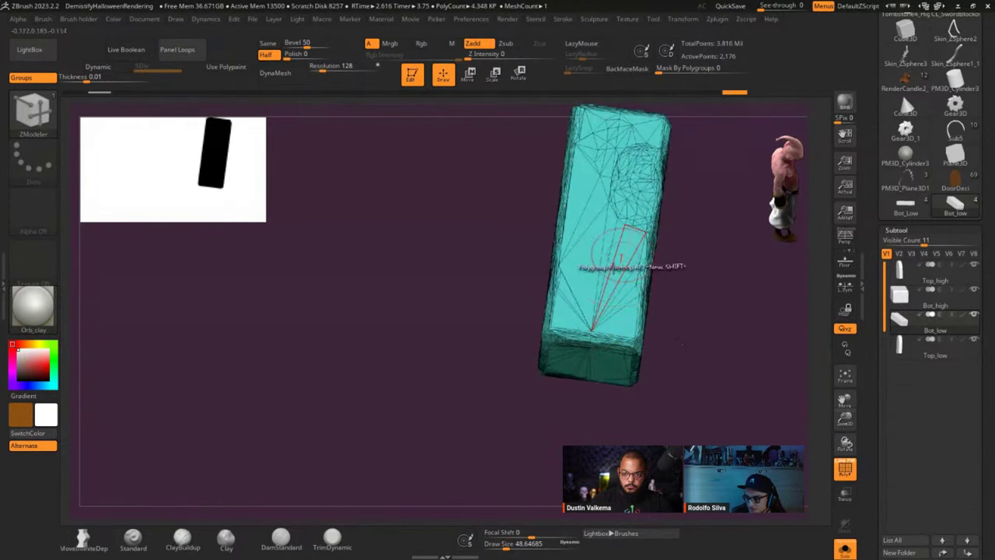
pyautogui.hotkey('shift', 'f')
# - Preview the decimated Bot_low's flattened UV layout with Morph UV and view the restored block alongside the other tombstone parts
pyautogui.moveTo(874, 344); pyautogui.dragTo(887, 163)
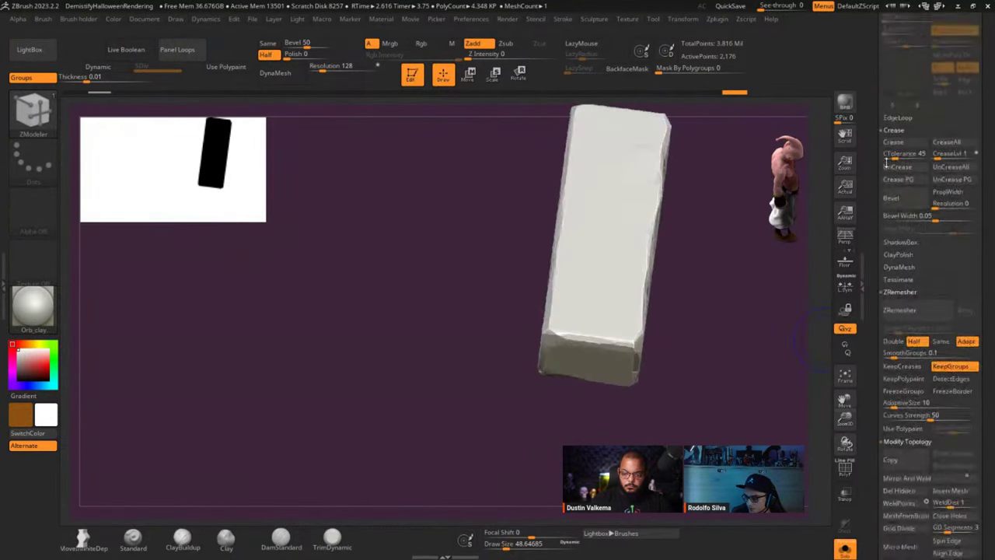
pyautogui.scroll(-10, 902, 233)
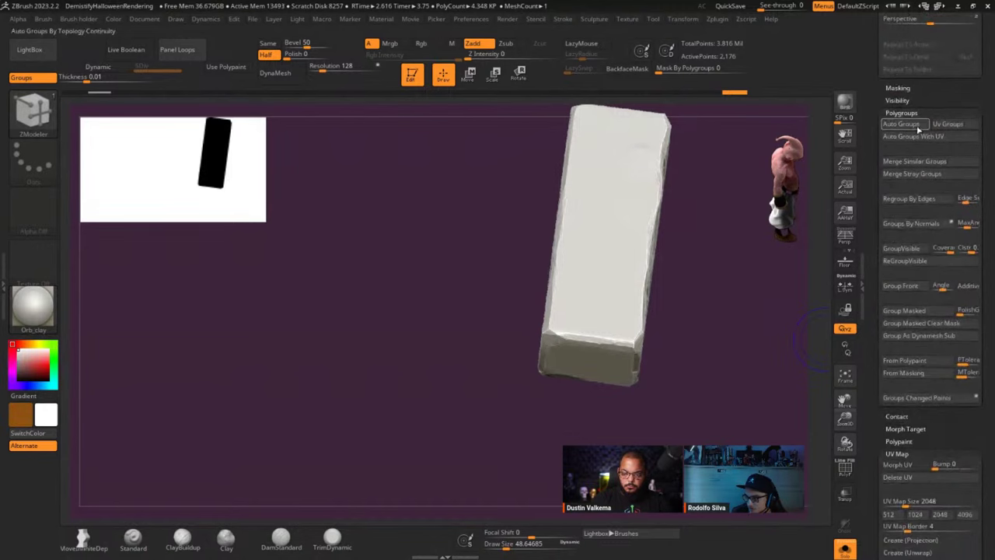
pyautogui.click(898, 464)
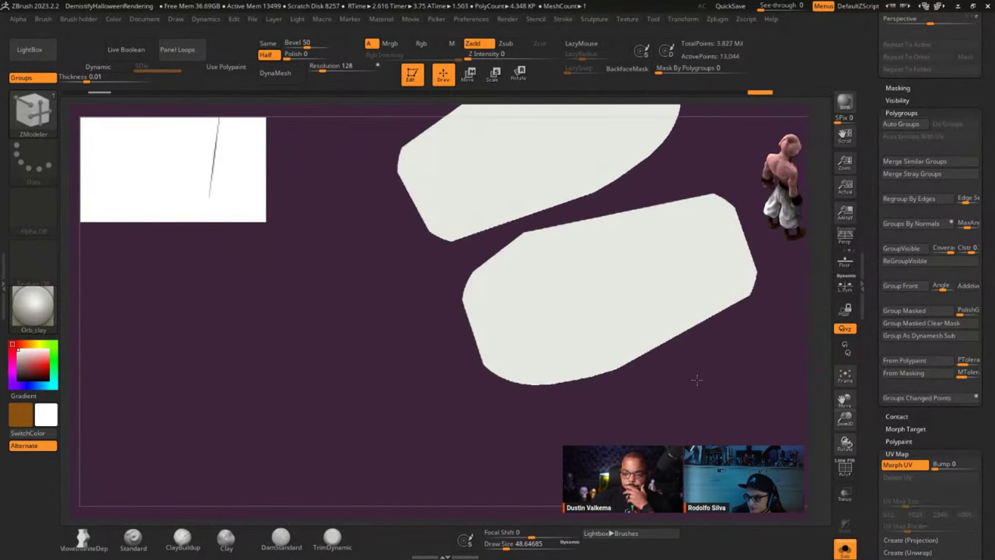
pyautogui.keyDown('alt'); pyautogui.moveTo(697, 381); pyautogui.dragTo(640, 461); pyautogui.keyUp('alt')
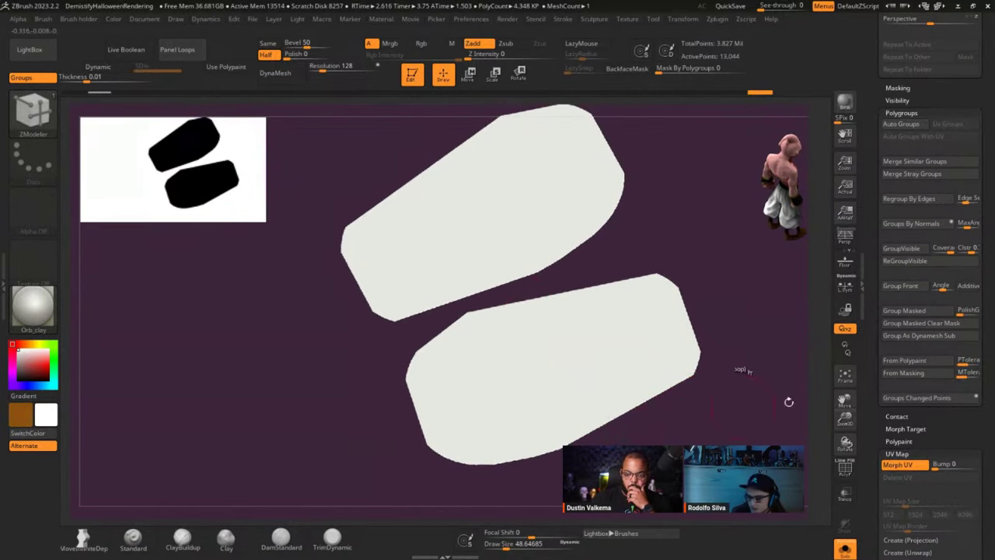
pyautogui.click(898, 464)
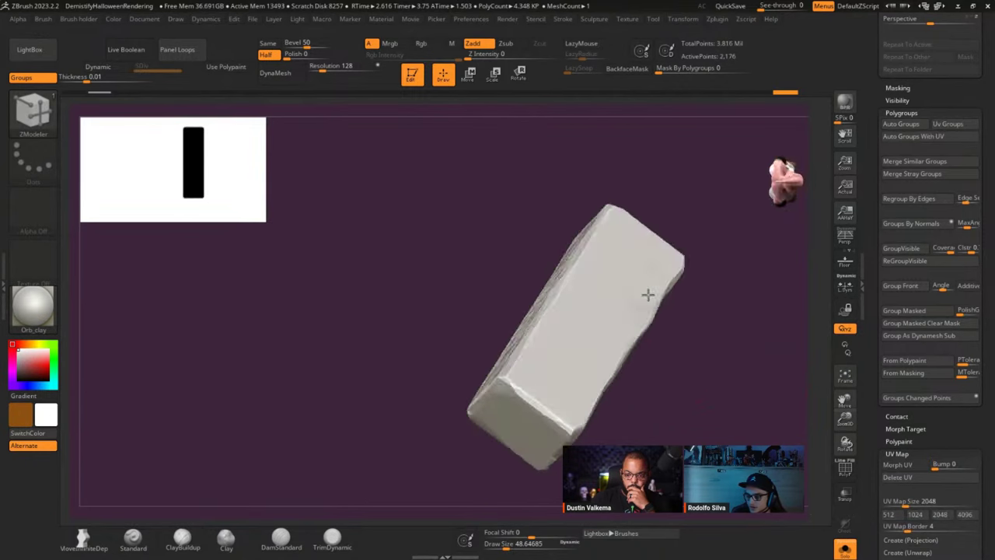
pyautogui.moveTo(649, 295); pyautogui.dragTo(683, 410, button='right')
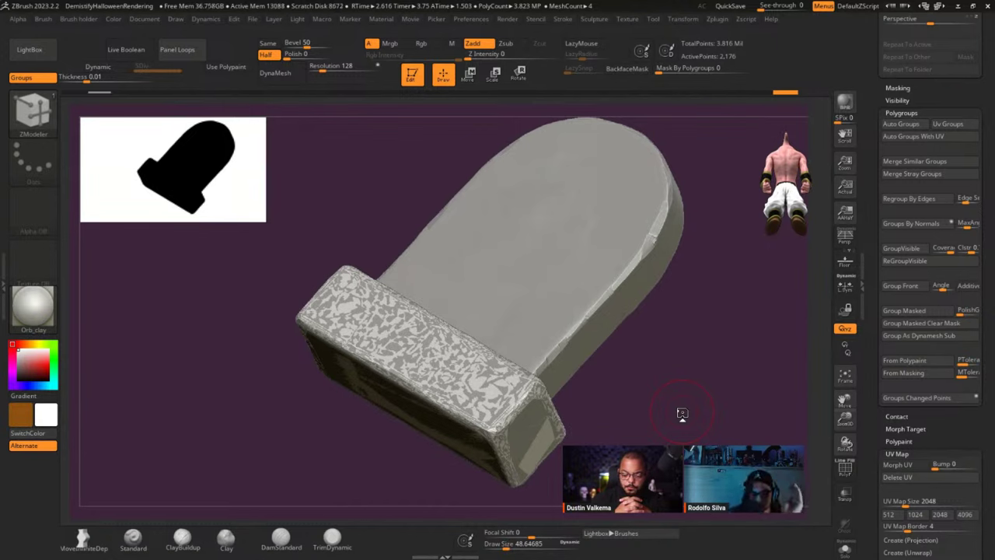
pyautogui.moveTo(751, 400); pyautogui.dragTo(645, 409)
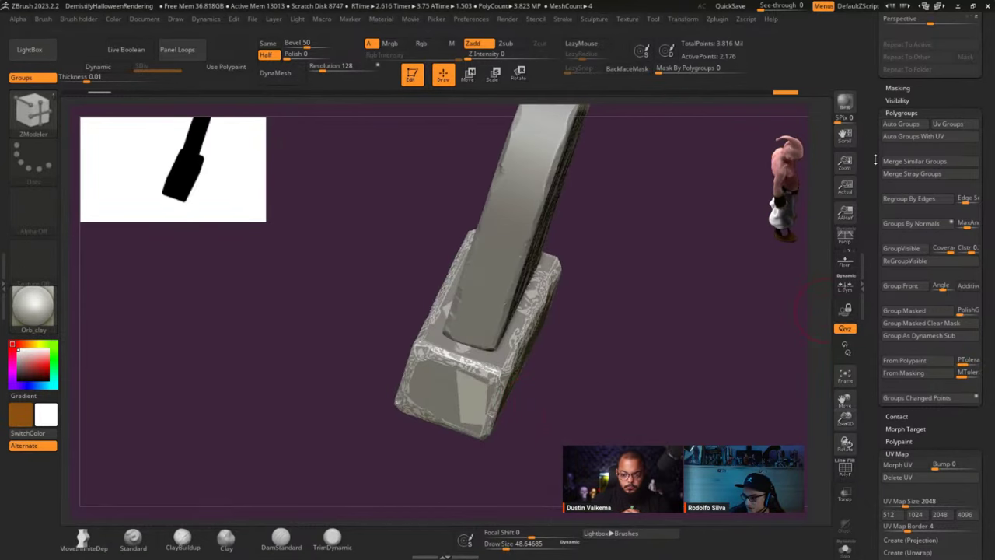
# - Hide Bot_low and Top_low in visibility set V1 so only the high-poly tombstone parts show, and make Bot_high active
pyautogui.moveTo(876, 159); pyautogui.dragTo(883, 394)
pyautogui.scroll(5, 884, 393)
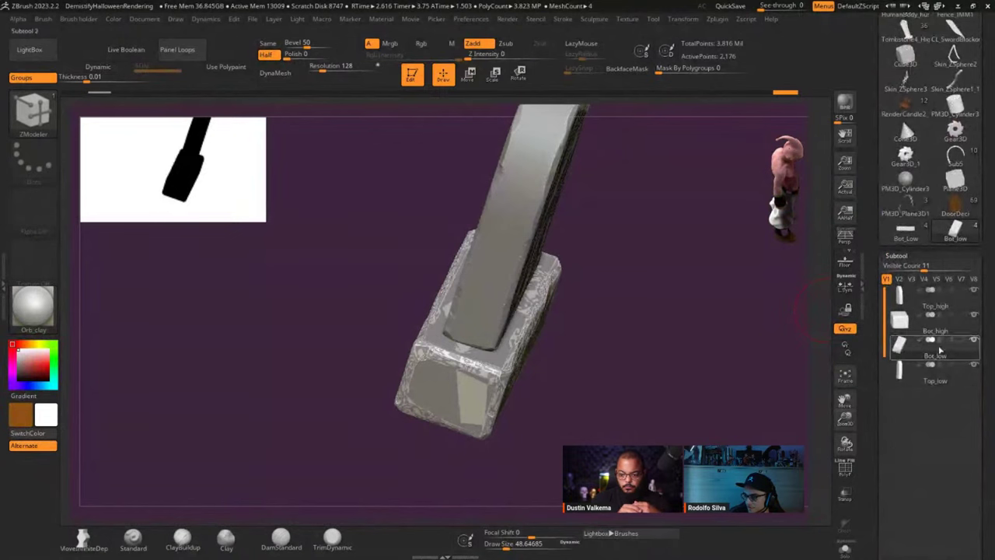
pyautogui.moveTo(948, 340)
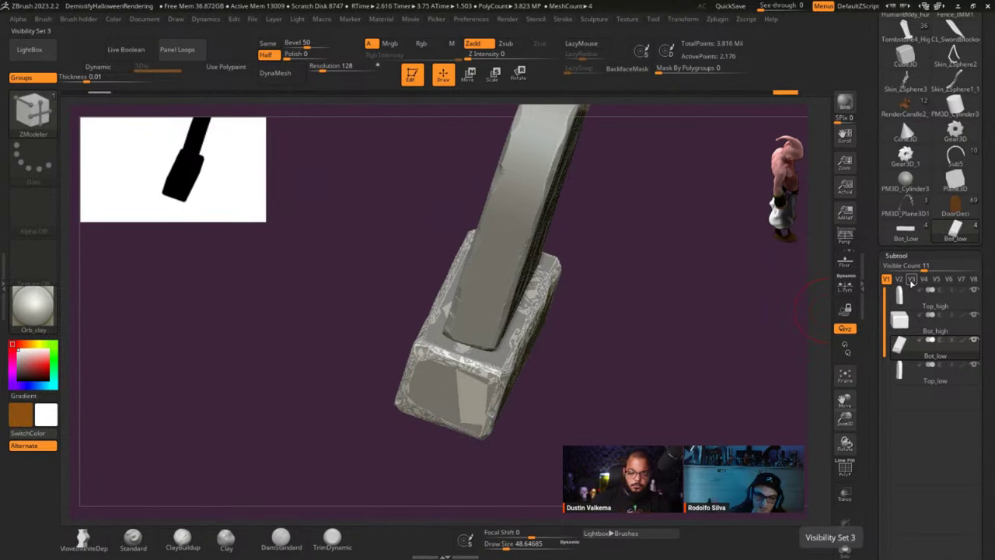
pyautogui.click(912, 281)
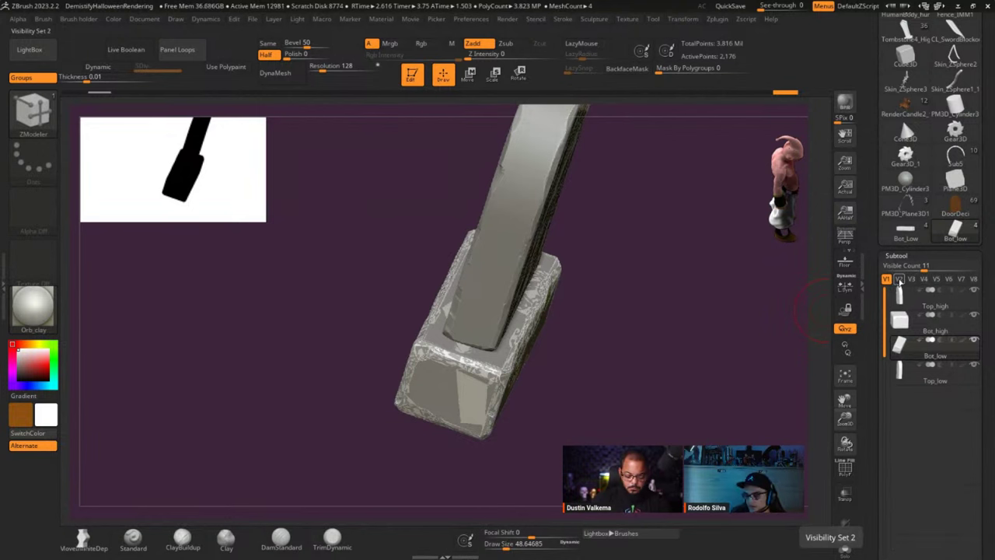
pyautogui.moveTo(915, 331)
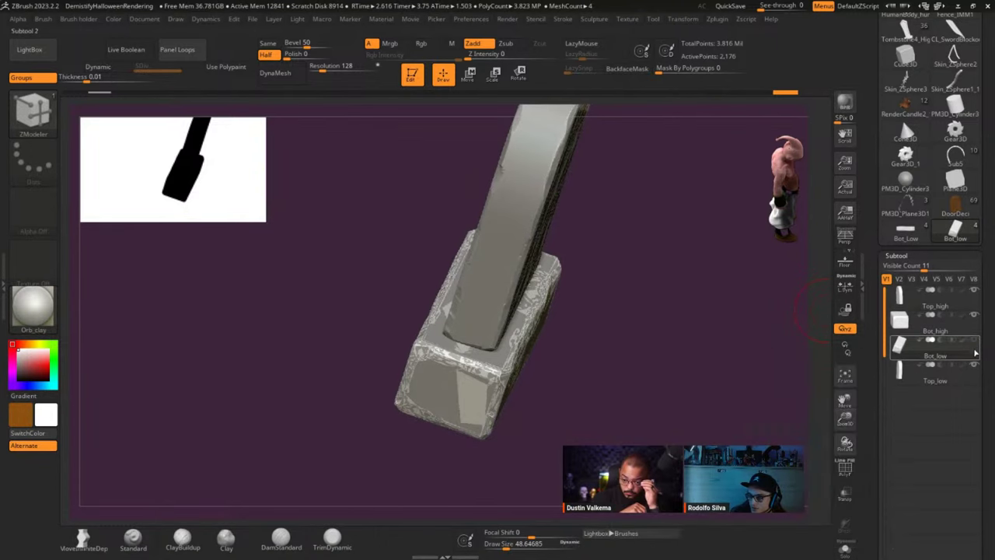
pyautogui.click(974, 366)
pyautogui.click(910, 333)
pyautogui.moveTo(447, 414); pyautogui.dragTo(505, 418, button='right')
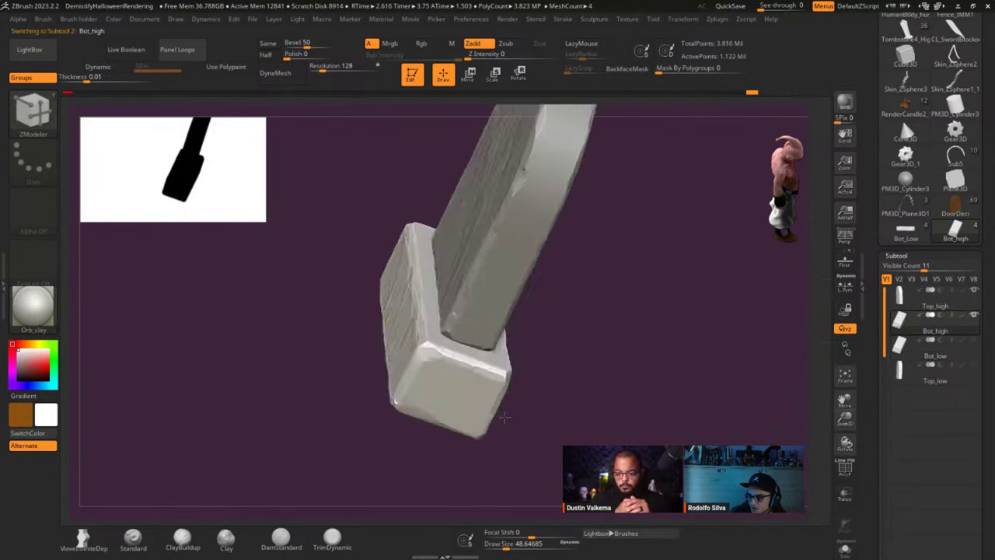
pyautogui.moveTo(503, 417); pyautogui.dragTo(553, 373)
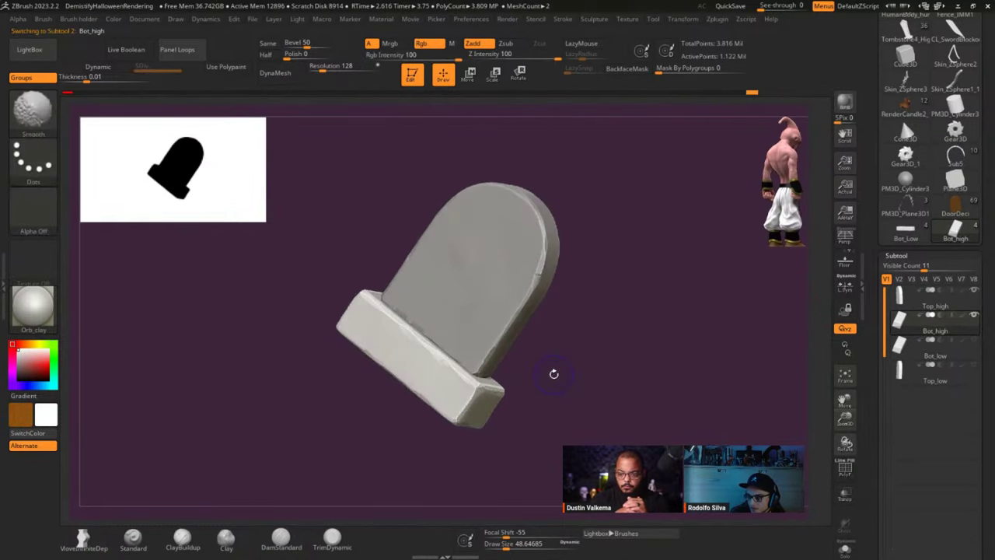
# - Set up visibility set V2 to show only Bot_low and Top_low, and make Top_low the active subtool
pyautogui.click(901, 281)
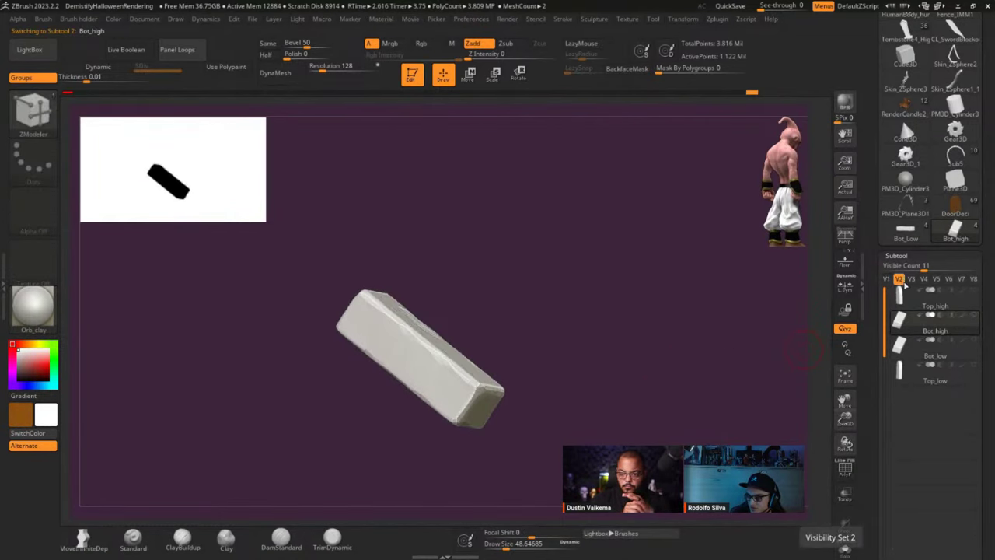
pyautogui.click(970, 342)
pyautogui.click(973, 366)
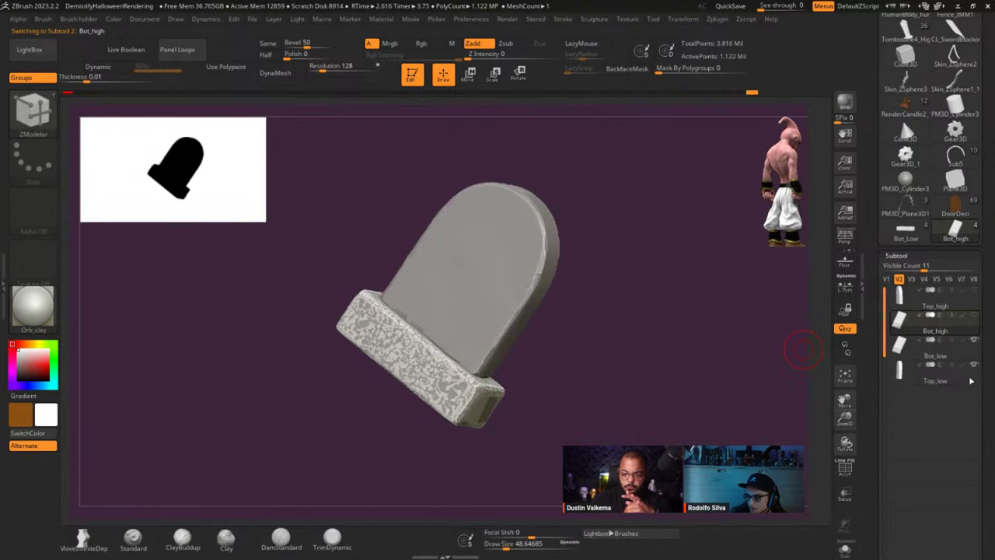
pyautogui.click(937, 372)
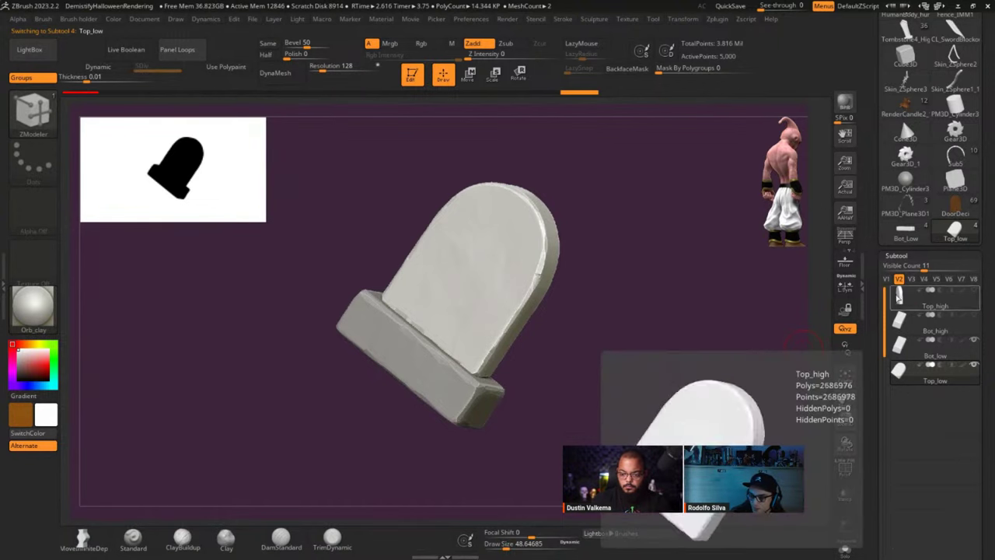
# - Compare the high-poly and low-poly tombstone by alternating between visibility sets V1 and V2
pyautogui.click(887, 278)
pyautogui.click(898, 278)
pyautogui.click(888, 278)
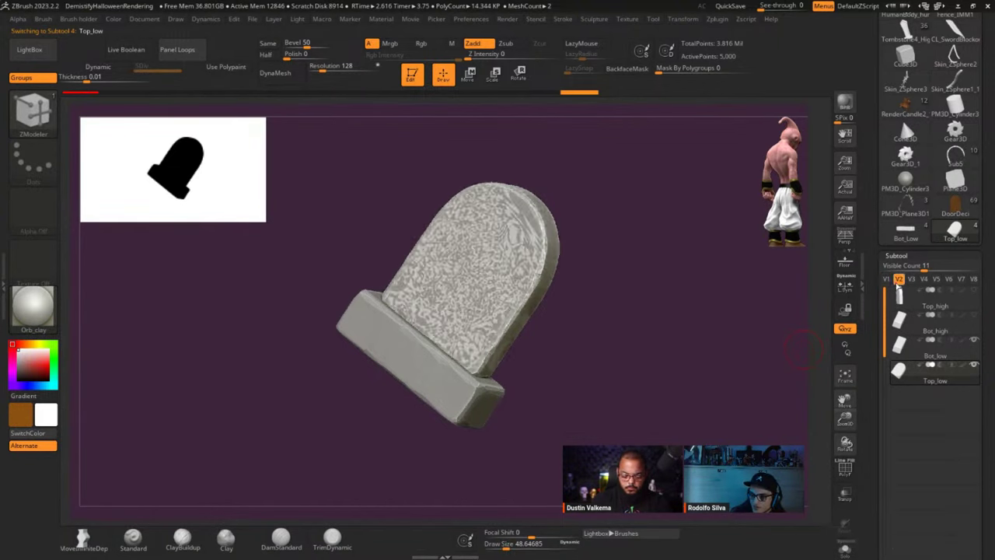
pyautogui.click(899, 278)
pyautogui.click(887, 278)
pyautogui.click(899, 278)
pyautogui.click(887, 278)
pyautogui.click(899, 278)
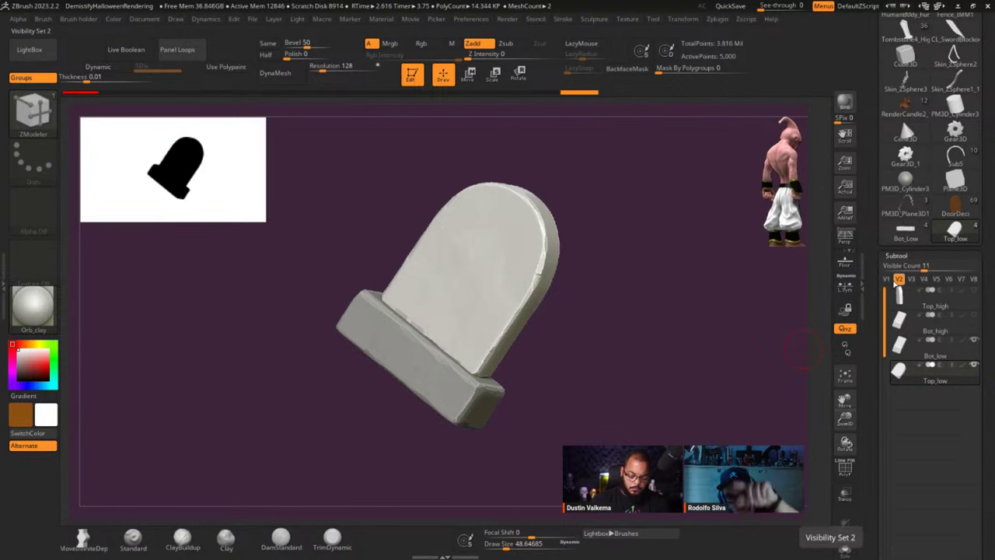
pyautogui.moveTo(641, 336); pyautogui.dragTo(599, 342)
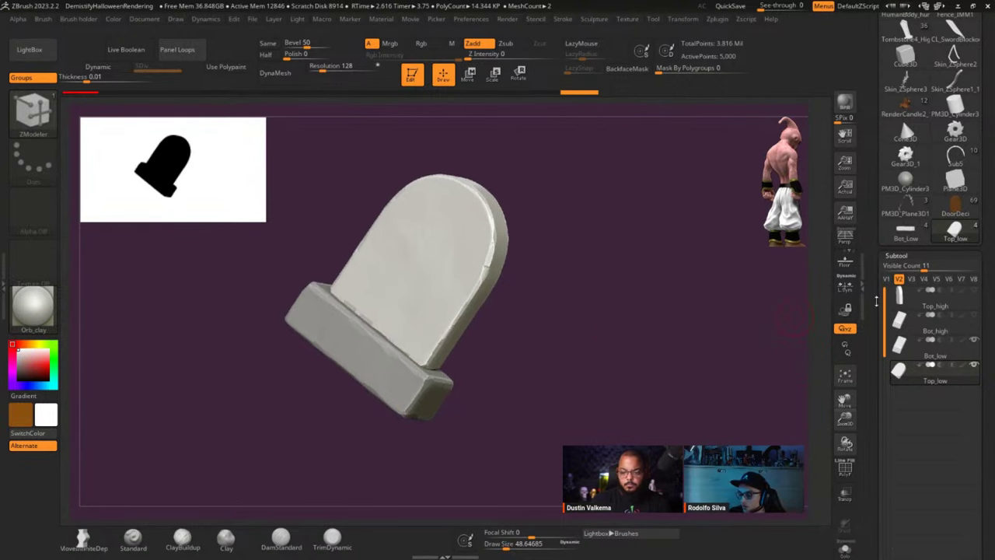
# - Set the FBX export to visible subtools, turn on perspective and frame the whole low-poly tombstone
pyautogui.click(719, 19)
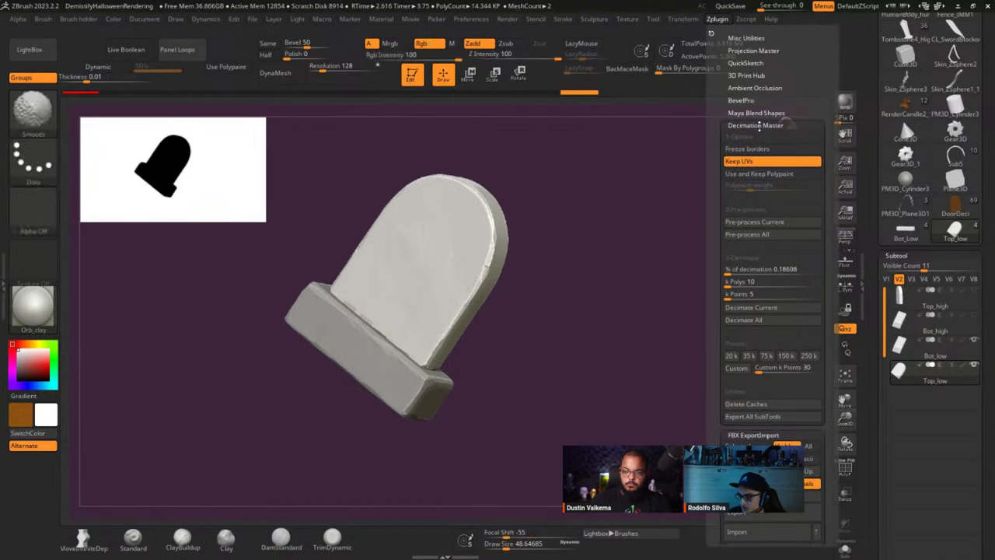
pyautogui.click(758, 126)
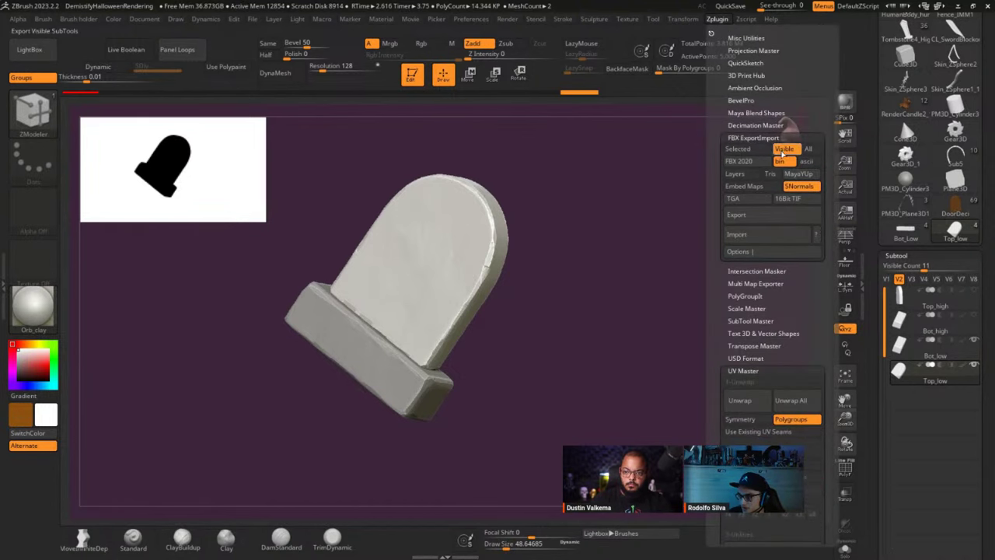
pyautogui.press('p')
pyautogui.click(764, 151)
pyautogui.click(782, 152)
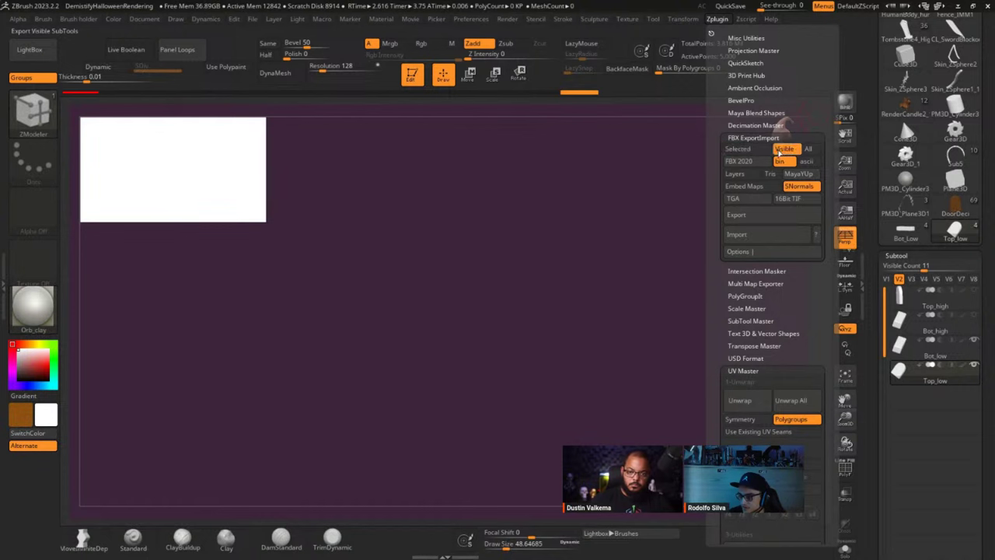
pyautogui.press('f')
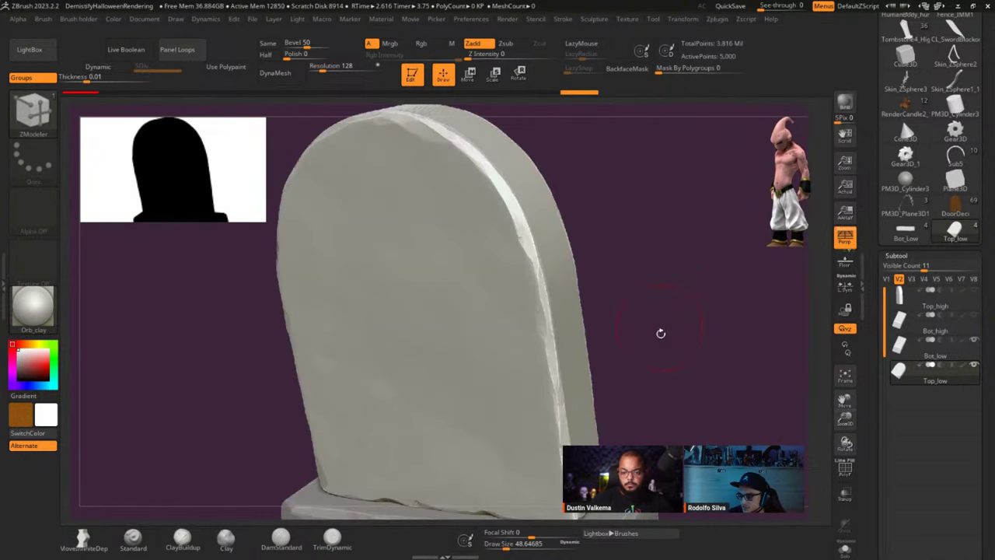
pyautogui.keyDown('alt'); pyautogui.moveTo(660, 333); pyautogui.dragTo(654, 231); pyautogui.keyUp('alt')
pyautogui.click(971, 349)
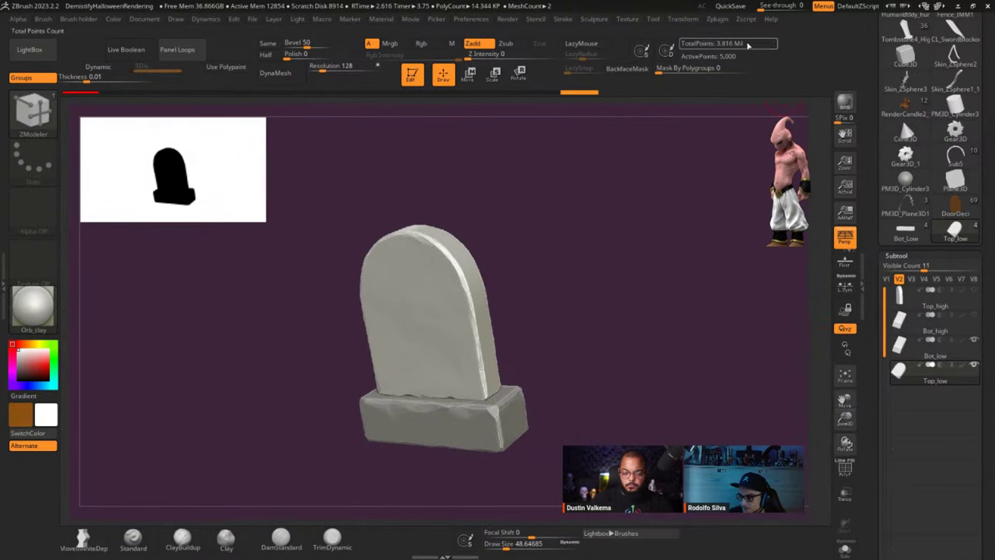
# - Export the visible low-poly subtools as Tomb_low.fbx in the ZBrushLive folder
pyautogui.click(717, 19)
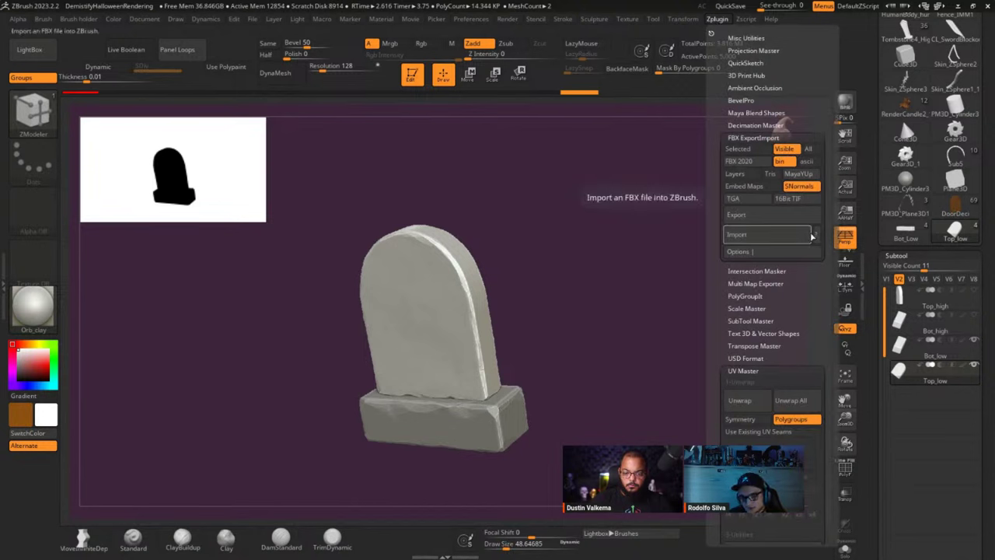
pyautogui.moveTo(791, 311); pyautogui.dragTo(790, 136)
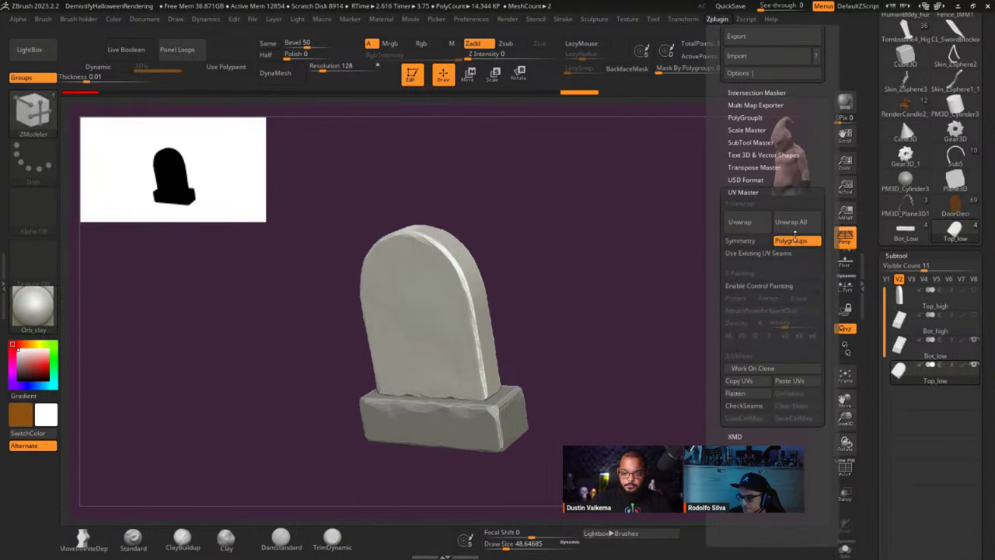
pyautogui.scroll(3, 788, 163)
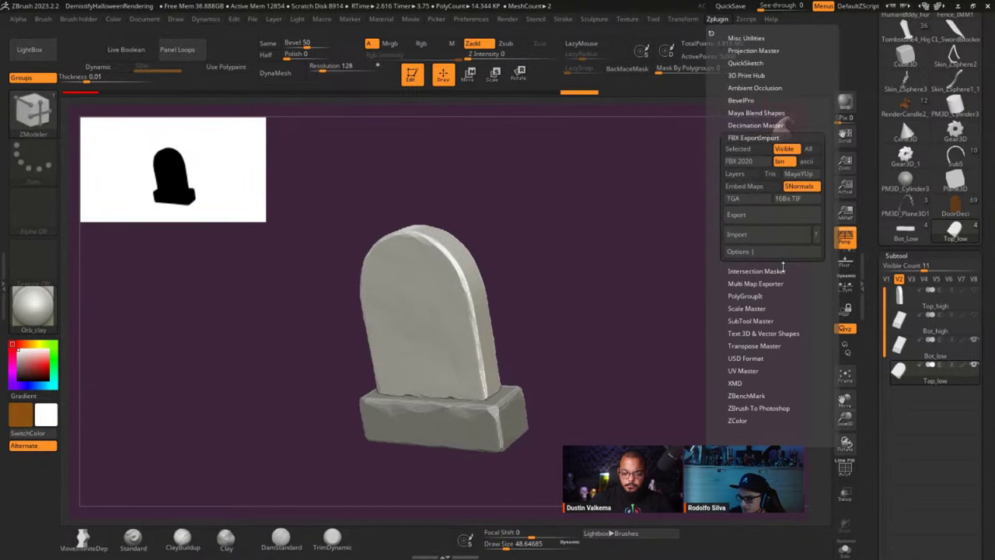
pyautogui.click(764, 215)
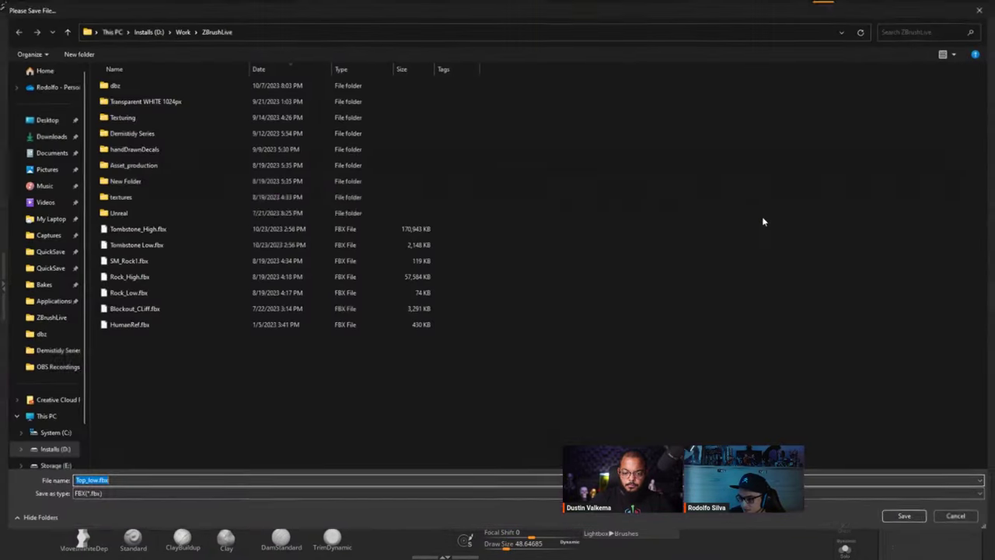
pyautogui.press('Left')
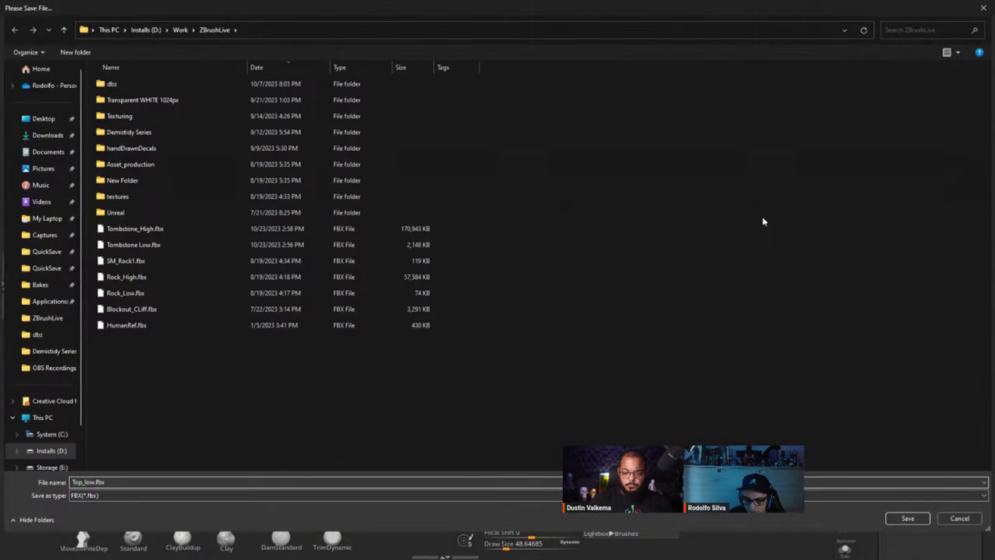
pyautogui.write('Tomb')
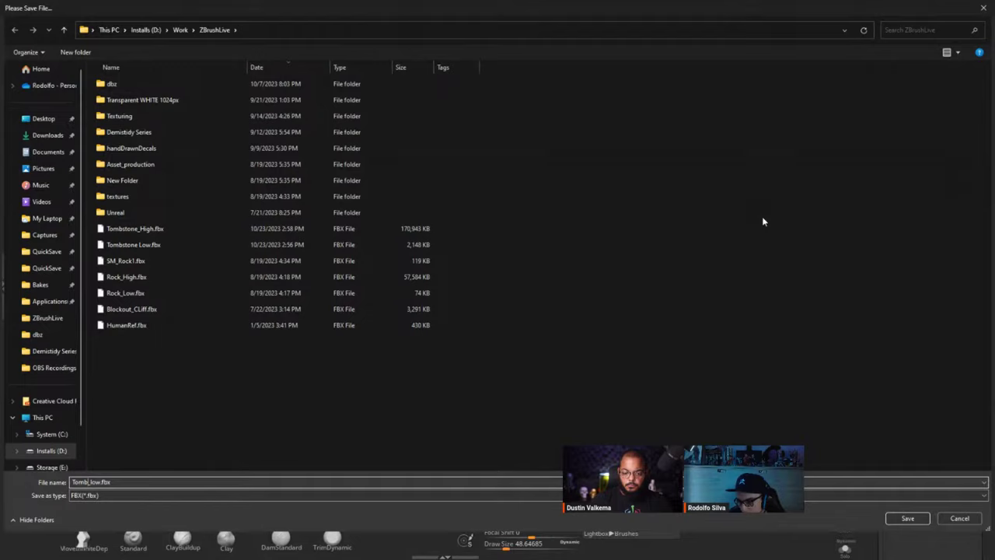
pyautogui.press('Return')
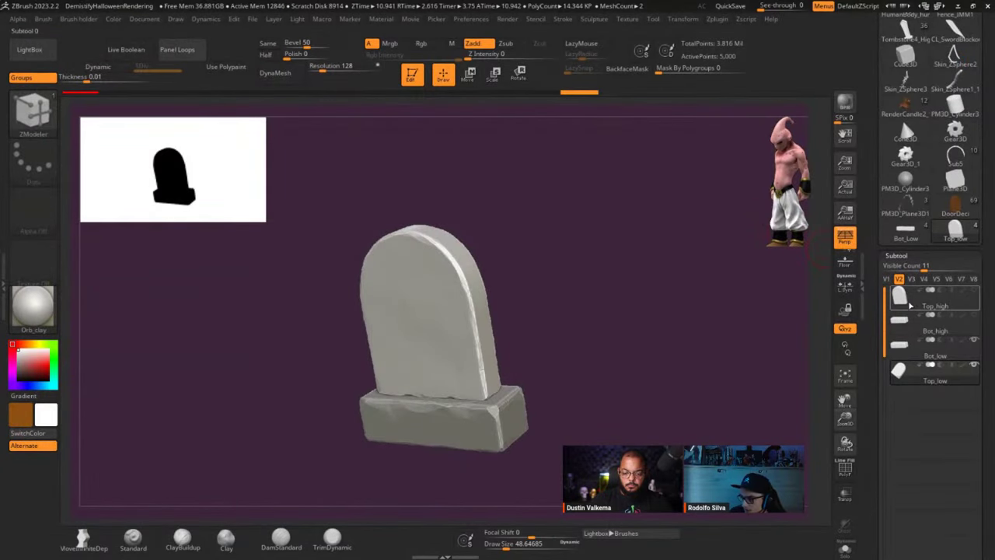
# - Switch to visibility set V1 with the high-poly parts and make Bot_high the active subtool
pyautogui.click(887, 280)
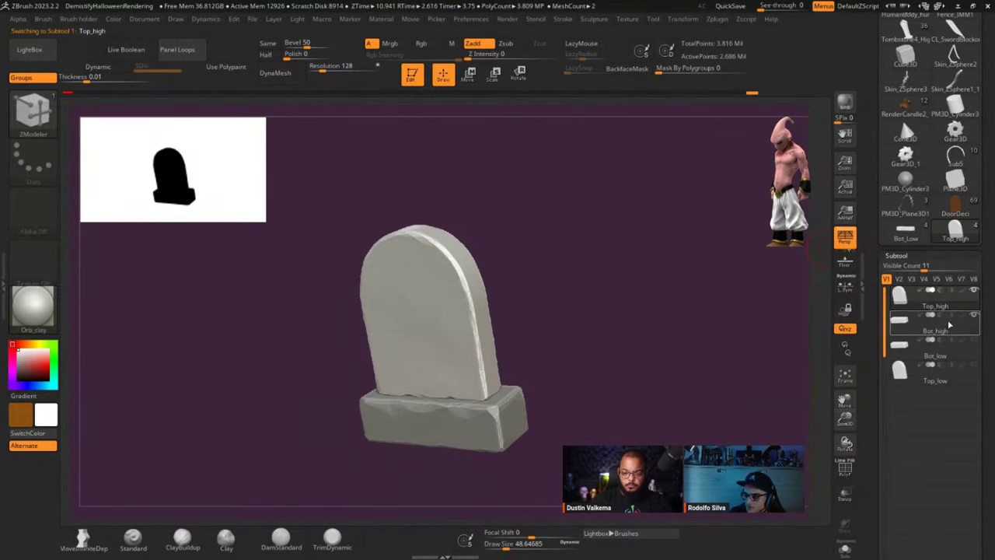
pyautogui.click(927, 382)
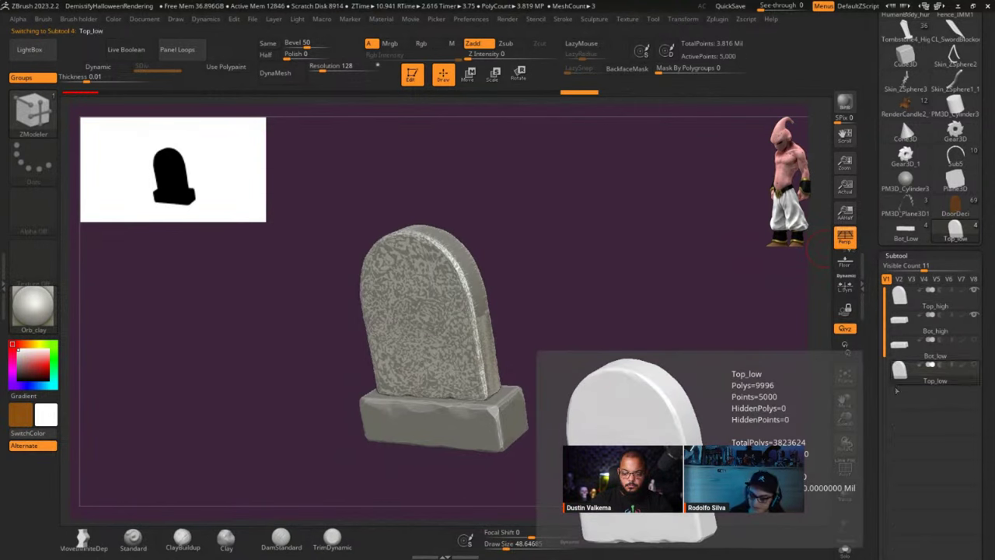
pyautogui.click(927, 333)
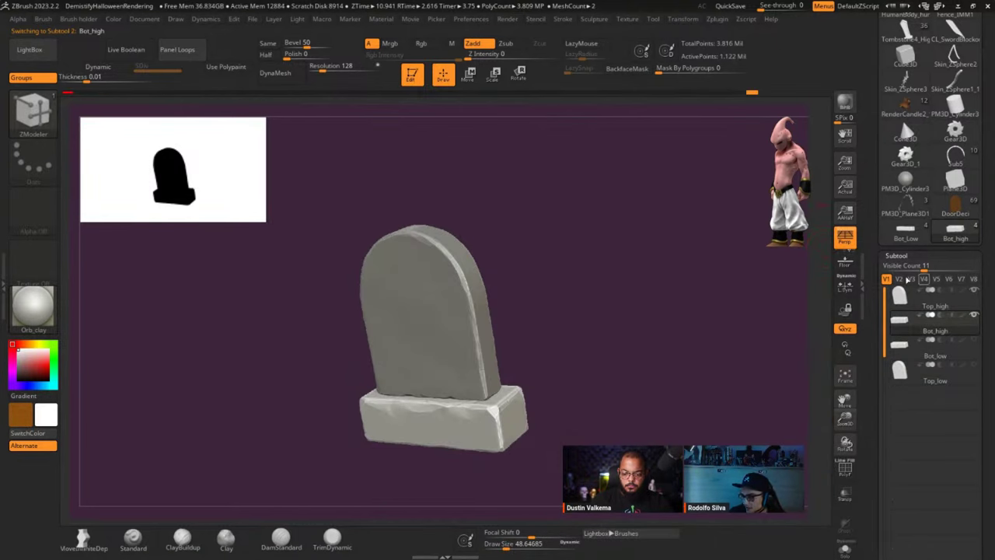
# - Export the visible high-poly subtools as Tomb_high.fbx in the ZBrushLive folder
pyautogui.click(718, 21)
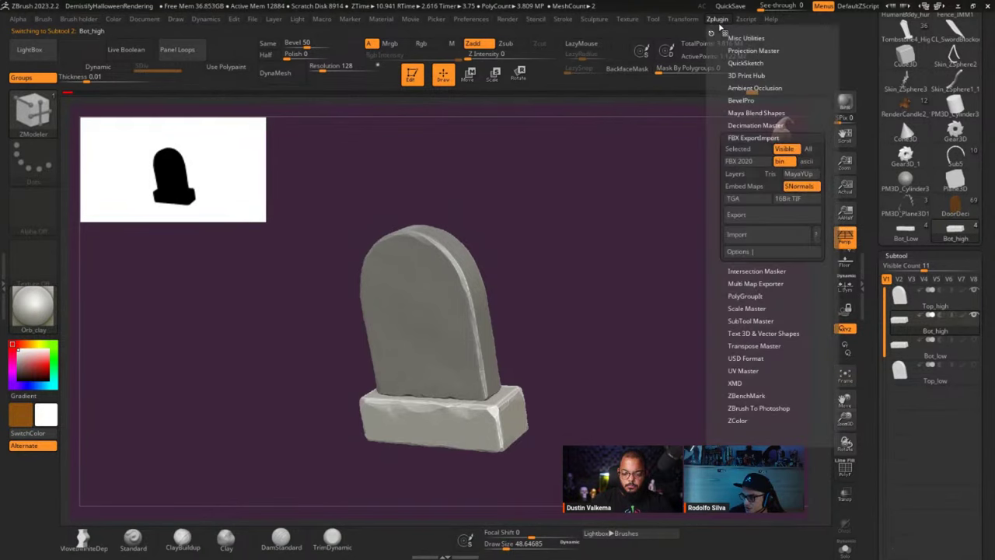
pyautogui.click(774, 217)
pyautogui.click(222, 229)
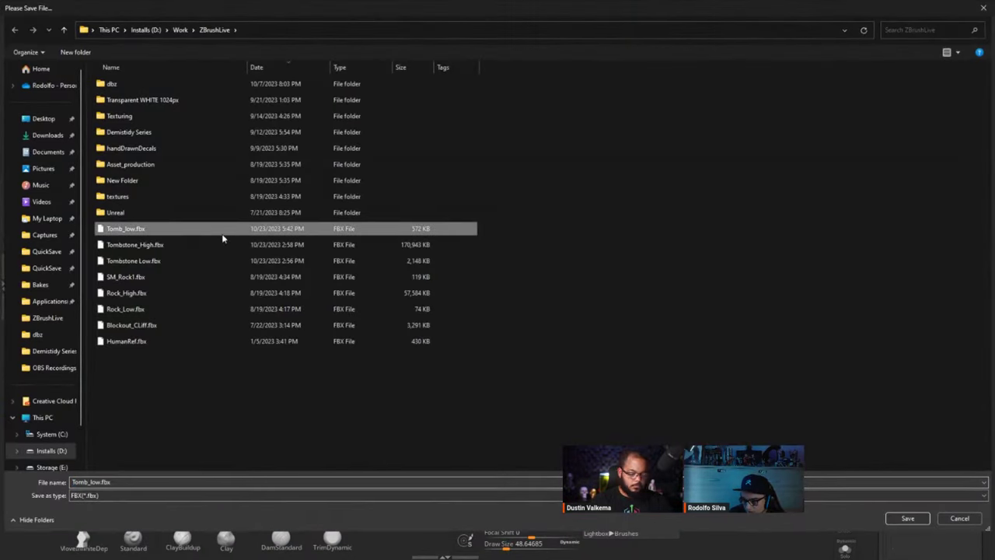
pyautogui.click(93, 482)
pyautogui.click(97, 482)
pyautogui.press('BackSpace')
pyautogui.press('BackSpace')
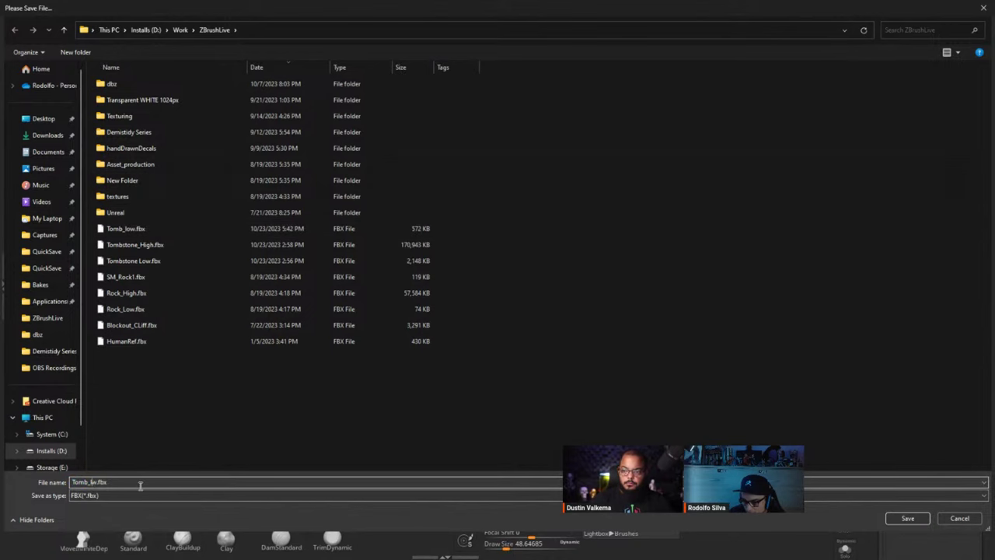
pyautogui.press('Delete')
pyautogui.write('hig')
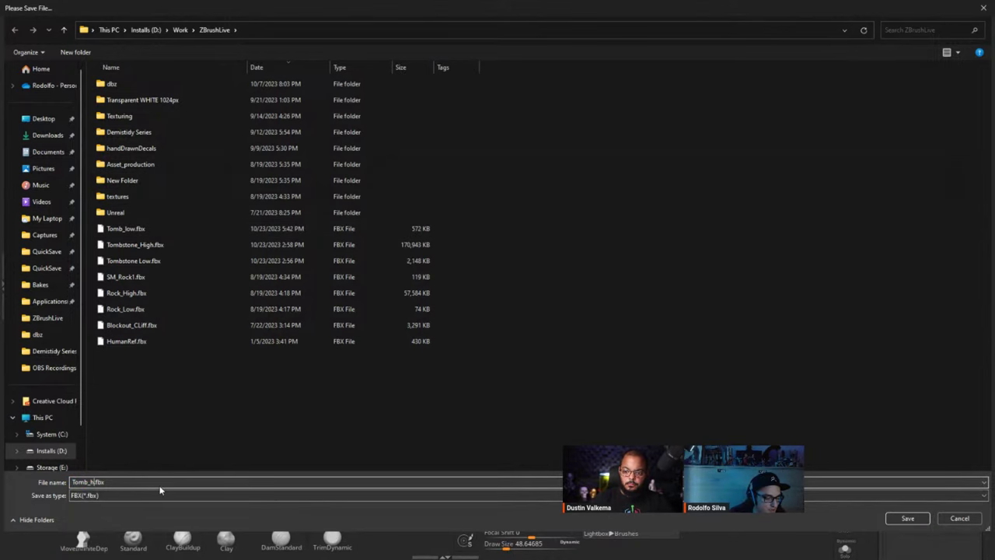
pyautogui.press('Return')
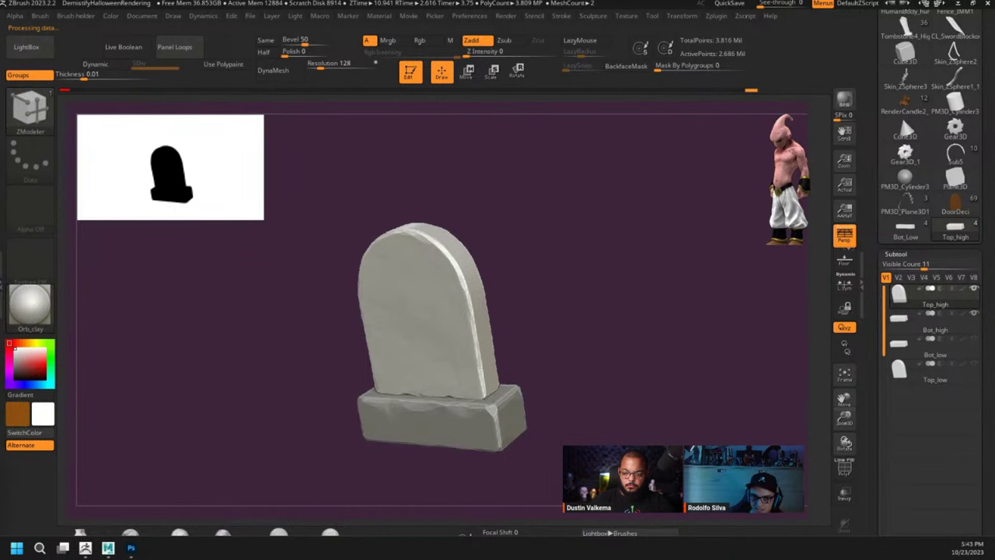
# - Switch to Maya and import Tomb_low.fbx from the ZBrushLive folder into the empty scene
pyautogui.click(935, 320)
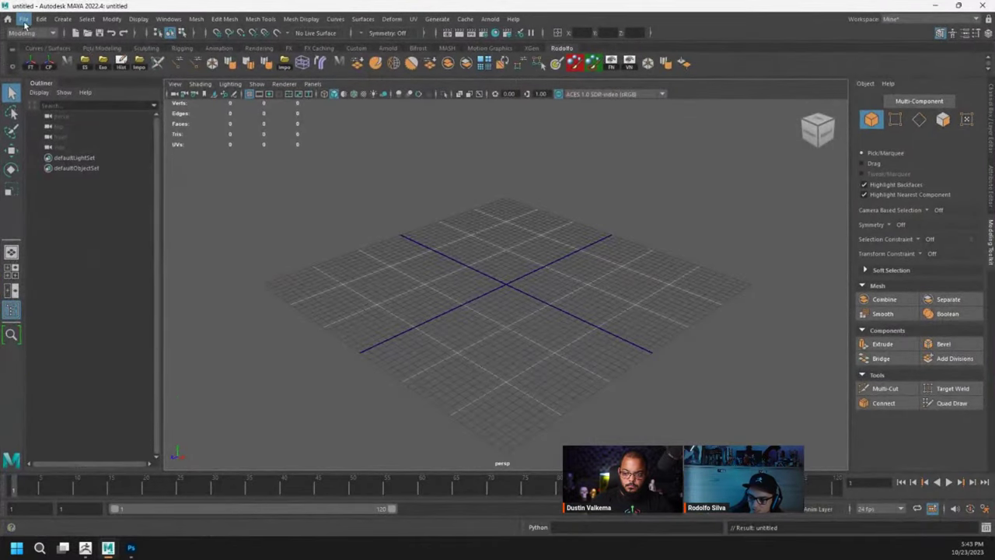
pyautogui.click(24, 18)
pyautogui.click(51, 136)
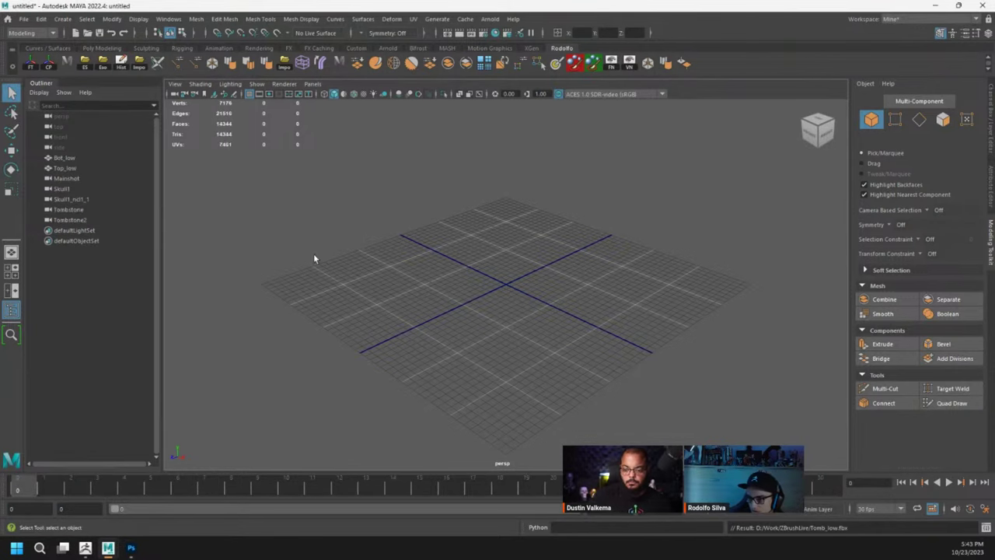
pyautogui.scroll(10, 523, 314)
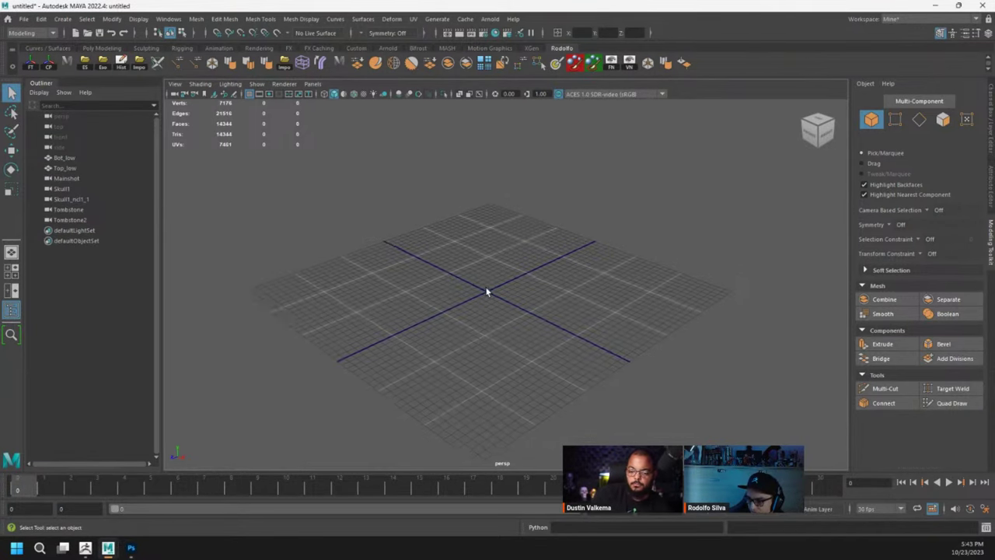
# - Frame the imported Bot_low and Top_low meshes and inspect the tombstone's shape and triangulation
pyautogui.moveTo(472, 189); pyautogui.dragTo(384, 253)
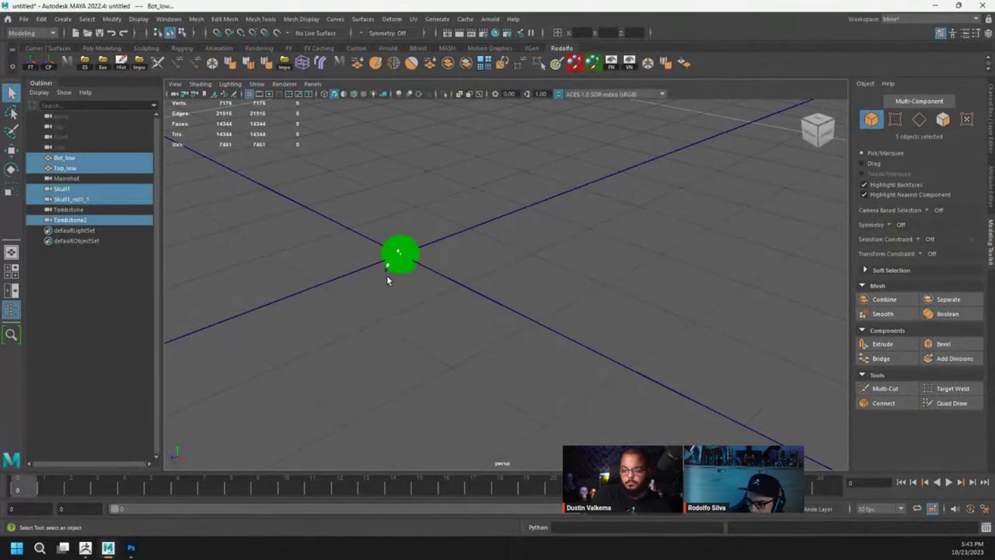
pyautogui.press('f')
pyautogui.scroll(3, 512, 238)
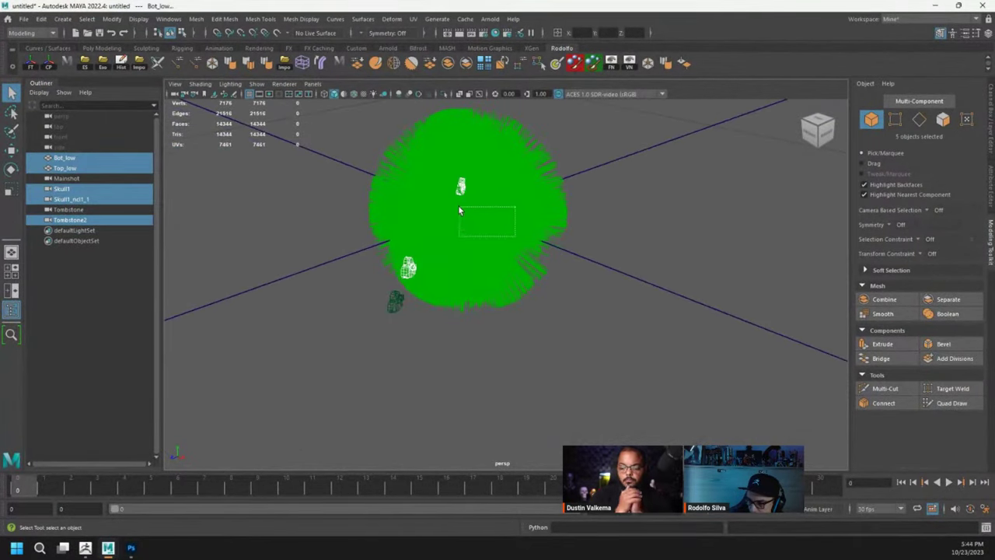
pyautogui.moveTo(458, 208); pyautogui.dragTo(487, 206)
pyautogui.click(611, 63)
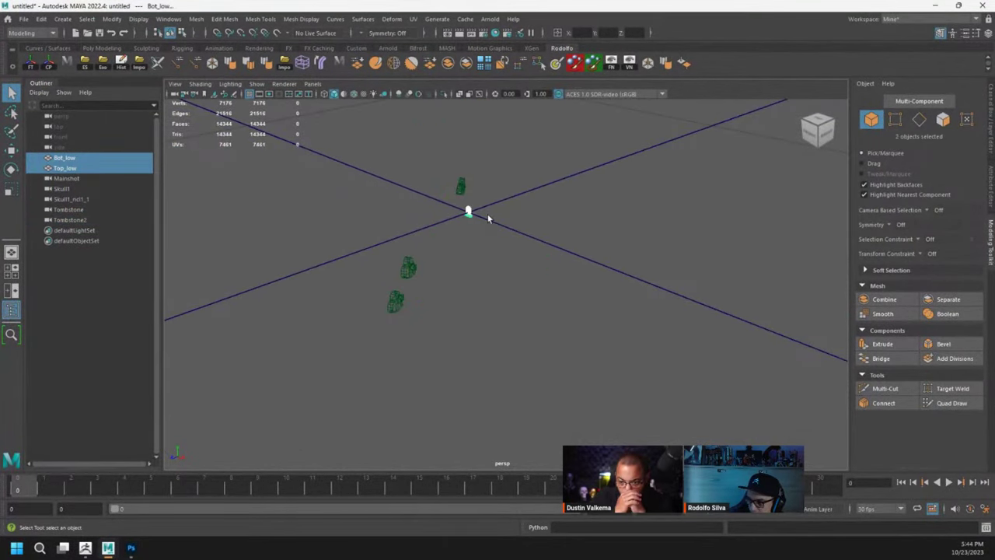
pyautogui.press('f')
pyautogui.scroll(5, 486, 284)
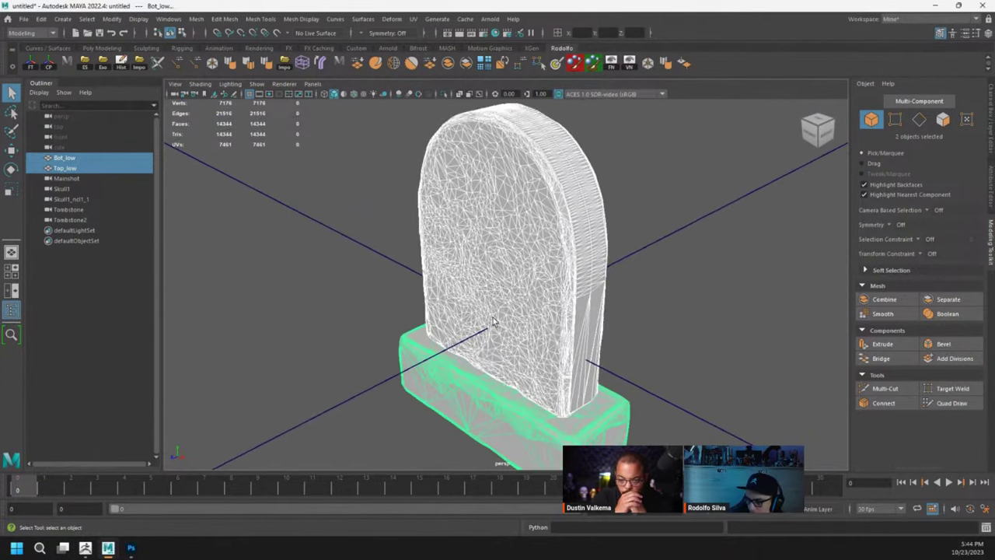
pyautogui.keyDown('alt'); pyautogui.moveTo(477, 266); pyautogui.dragTo(534, 248); pyautogui.keyUp('alt')
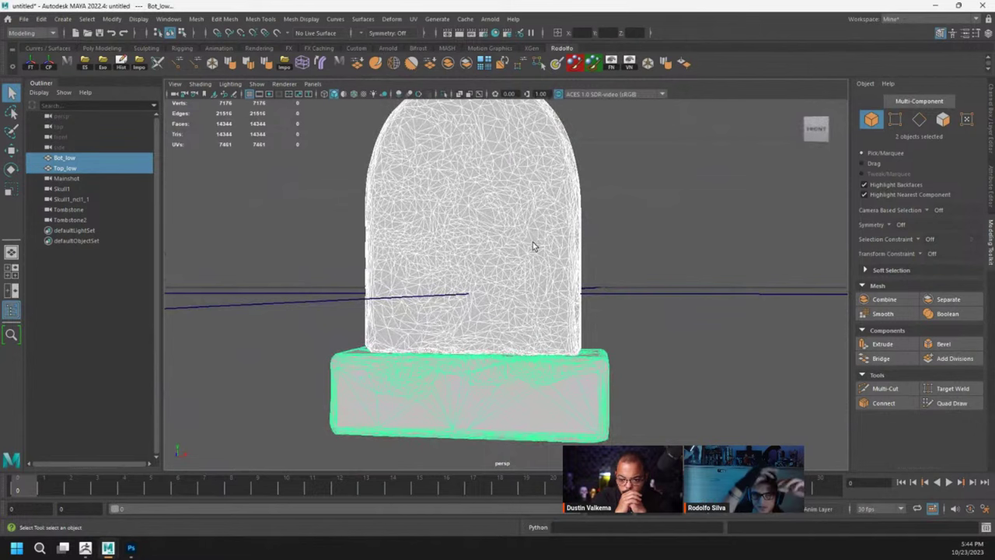
pyautogui.keyDown('alt'); pyautogui.moveTo(651, 179); pyautogui.dragTo(604, 254); pyautogui.keyUp('alt')
pyautogui.click(604, 254)
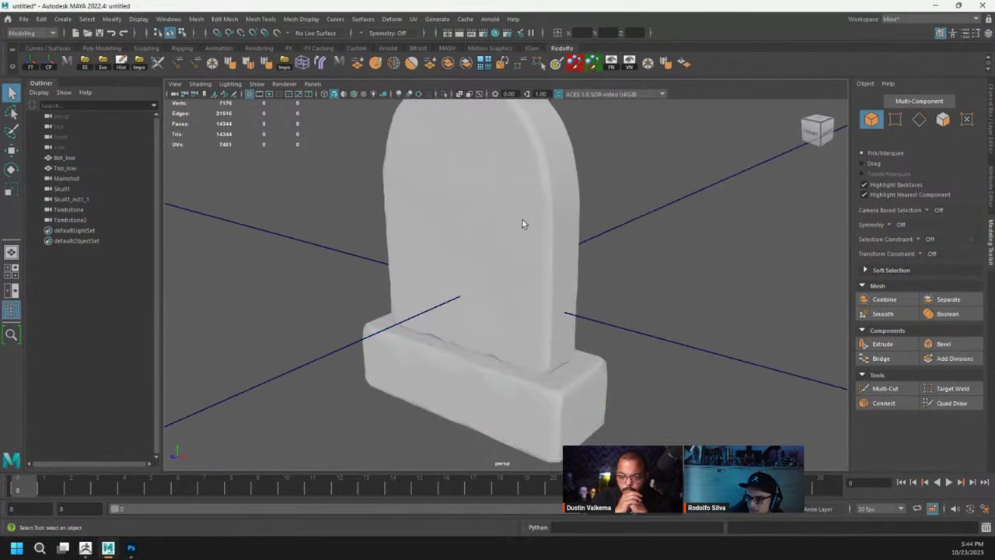
# - Assign a new Blinn material to the Top_low mesh and name it Top
pyautogui.click(527, 222)
pyautogui.moveTo(551, 197); pyautogui.dragTo(625, 482, button='right')
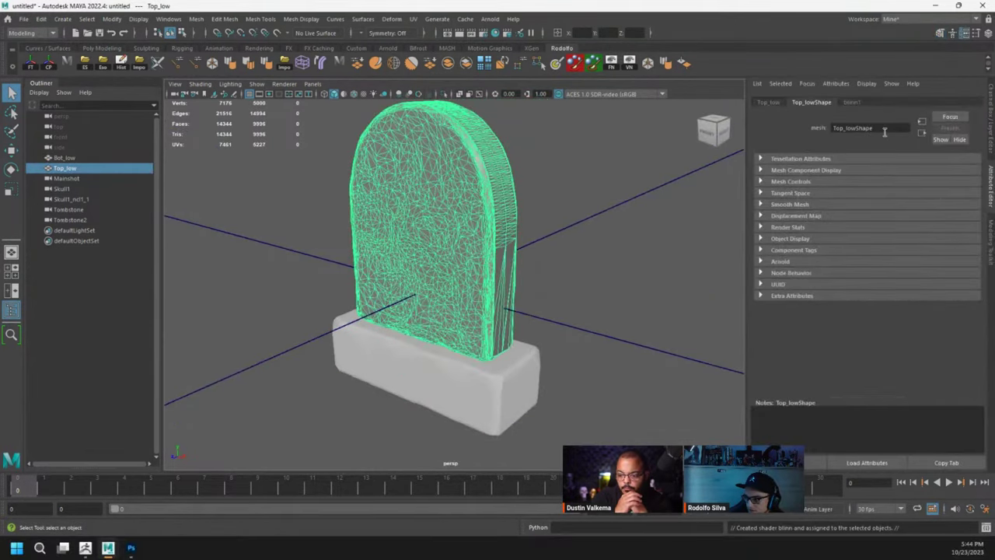
pyautogui.click(850, 101)
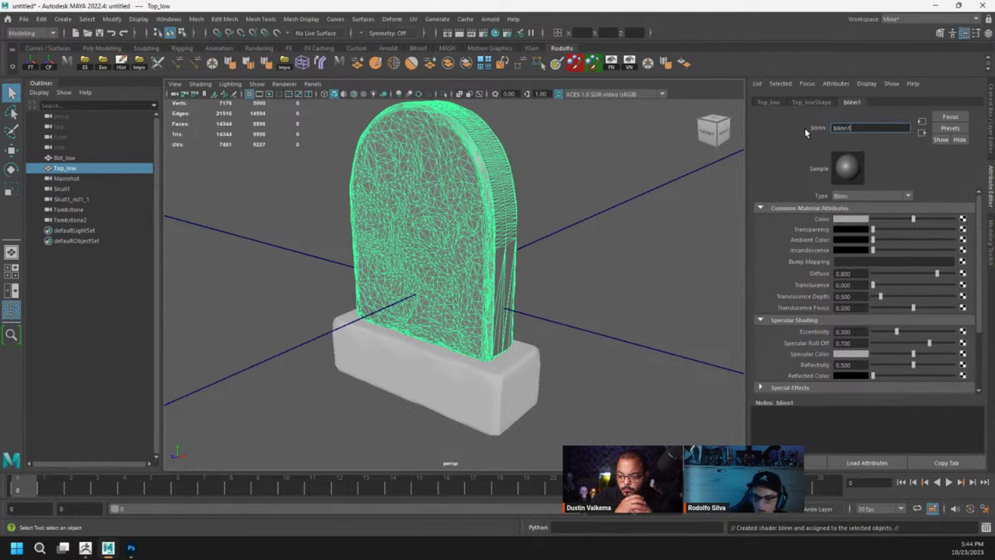
pyautogui.press('BackSpace')
pyautogui.press('BackSpace')
pyautogui.press('BackSpace')
pyautogui.press('BackSpace')
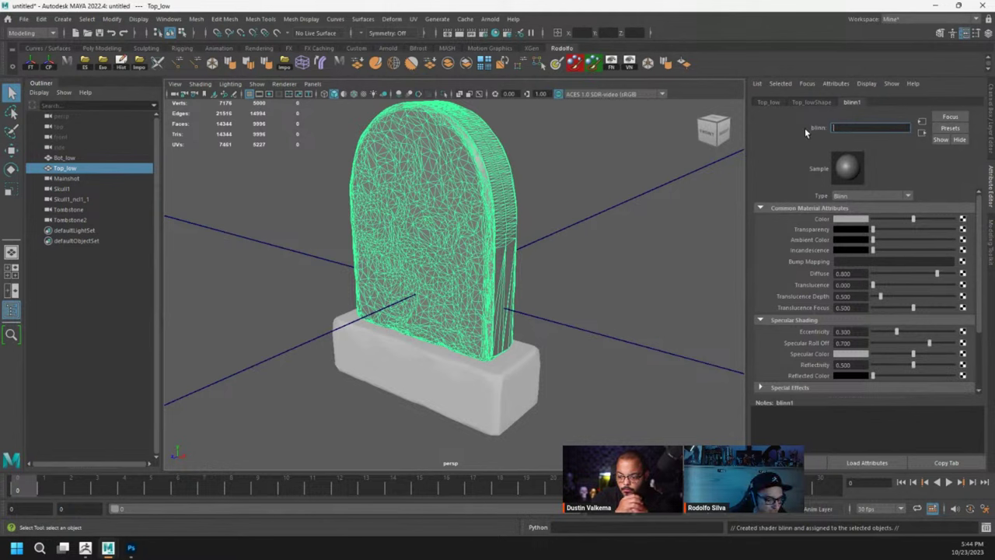
pyautogui.write('Top')
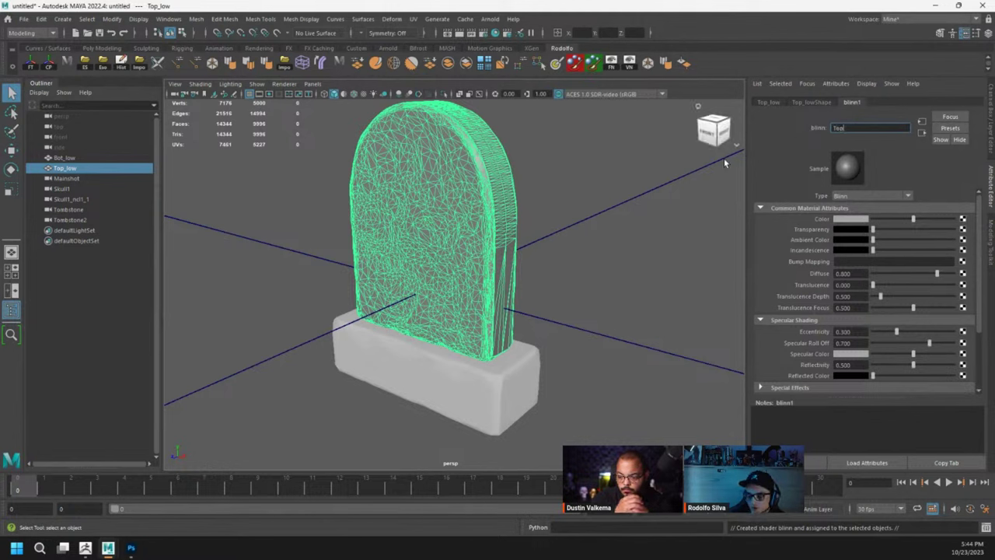
# - Assign a new Blinn material to the Bot_low mesh and name it Bottom
pyautogui.click(470, 387)
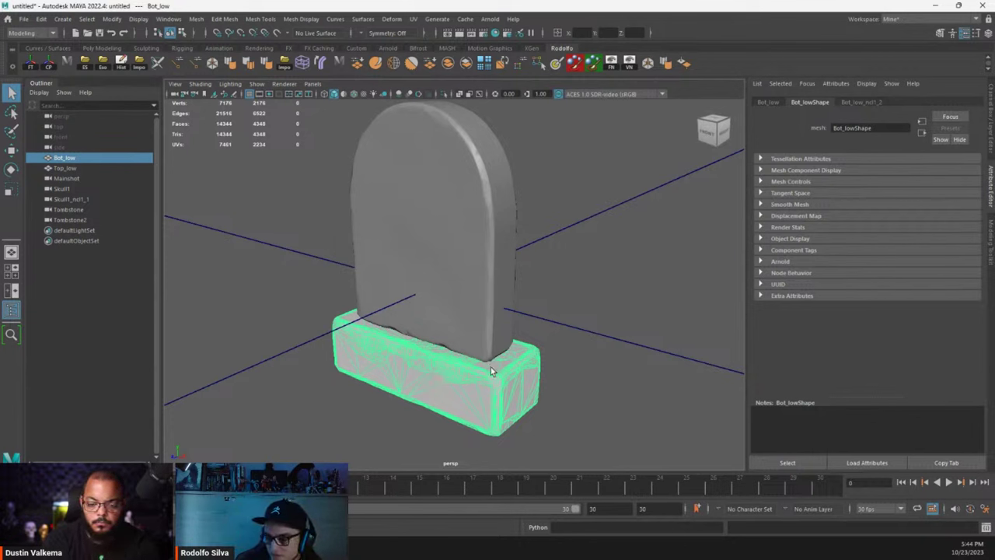
pyautogui.moveTo(366, 263); pyautogui.dragTo(434, 465, button='right')
pyautogui.moveTo(858, 127); pyautogui.dragTo(808, 128)
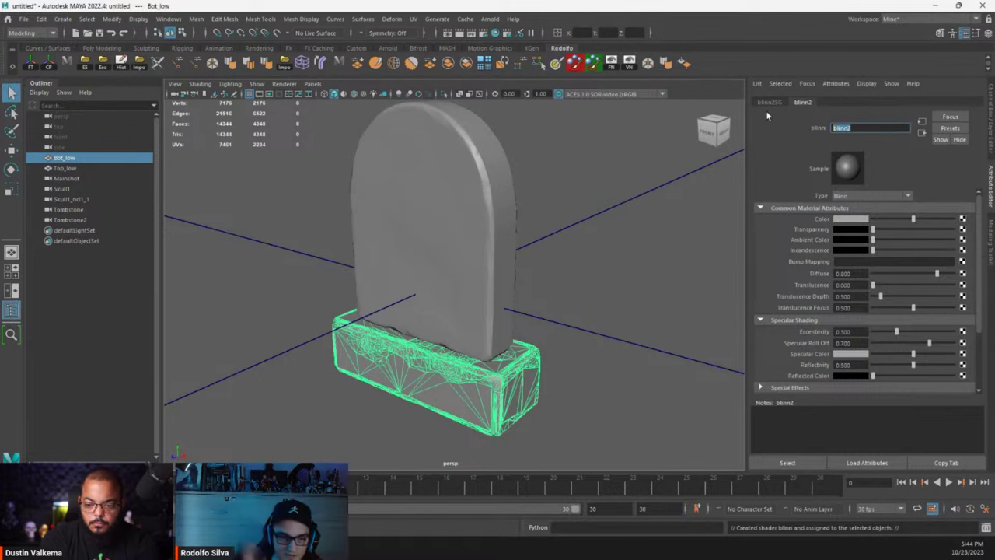
pyautogui.write('Bottom')
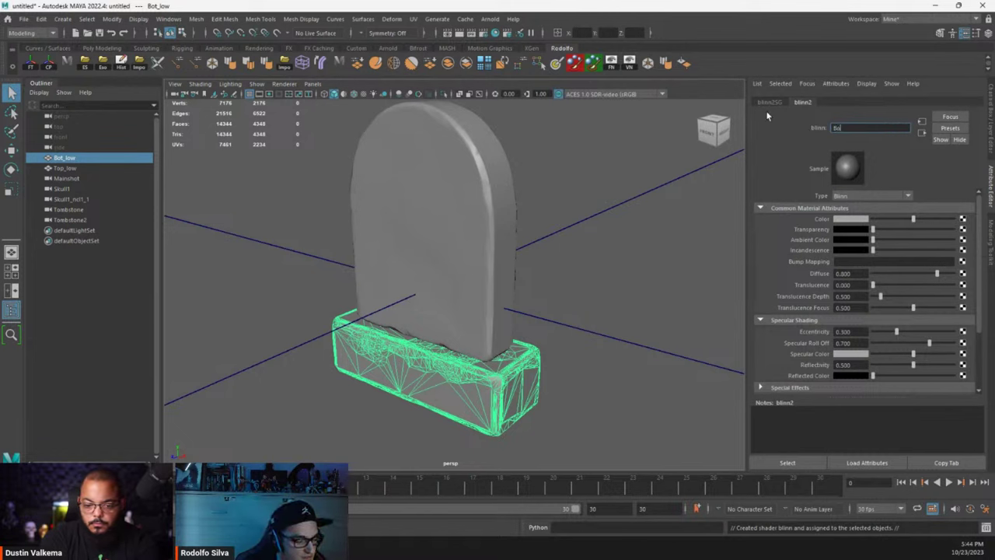
pyautogui.press('Return')
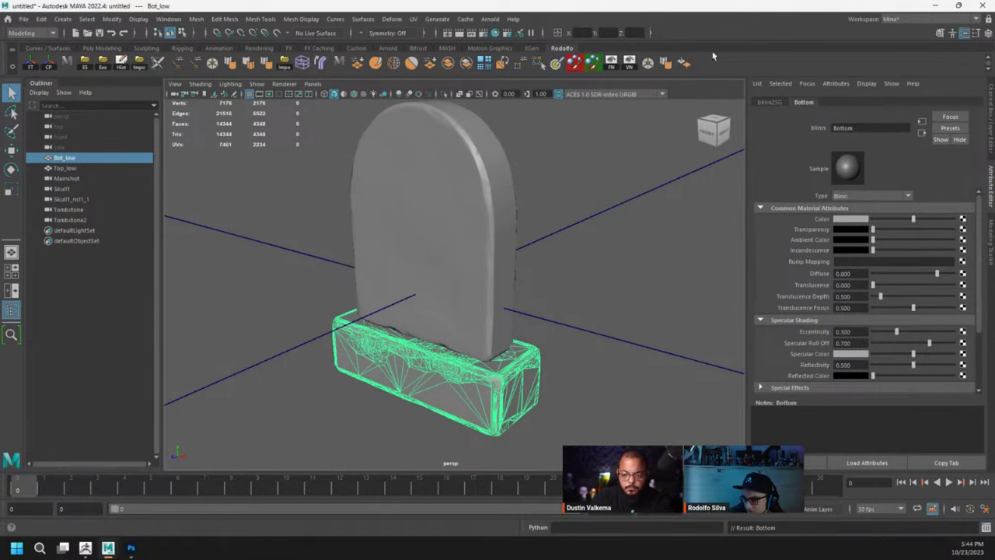
pyautogui.click(478, 244)
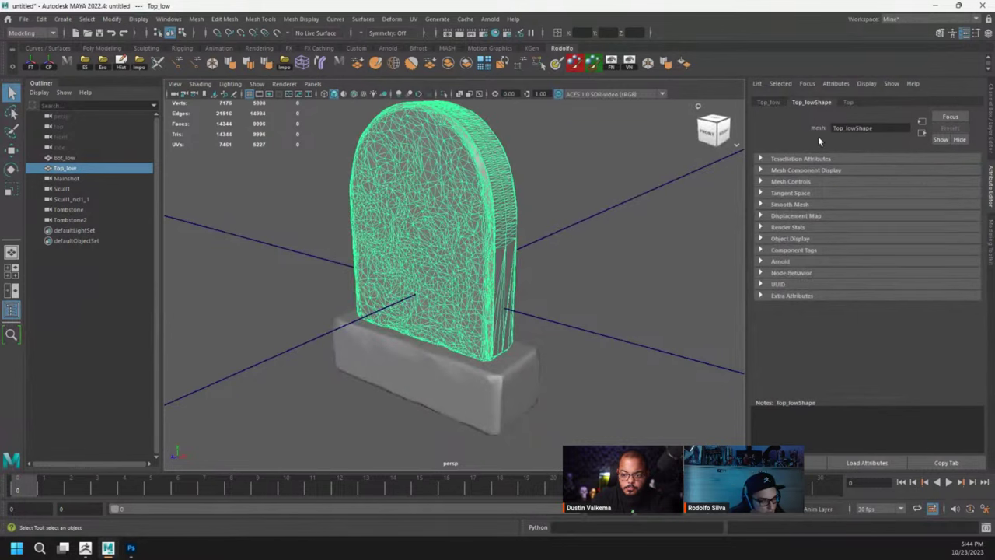
pyautogui.hotkey('ctrl', 'shift', 'd')
pyautogui.hotkey('ctrl', 'z')
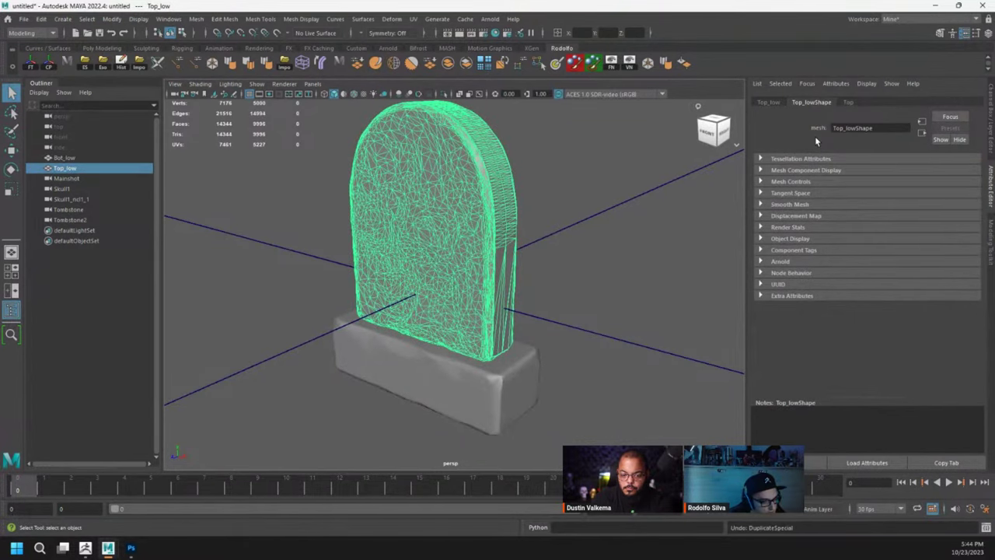
pyautogui.hotkey('alt', 'd')
pyautogui.hotkey('ctrl', 'z')
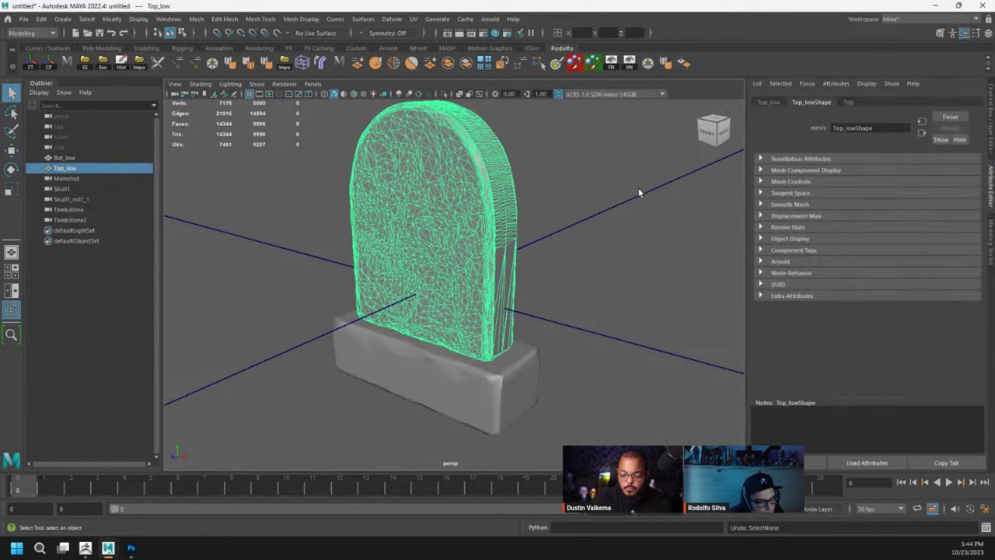
# - Check the Top and Bottom material assignments and export Bot_low and Top_low together over Tomb_low.fbx in the ZBrushLive folder
pyautogui.click(848, 102)
pyautogui.click(469, 376)
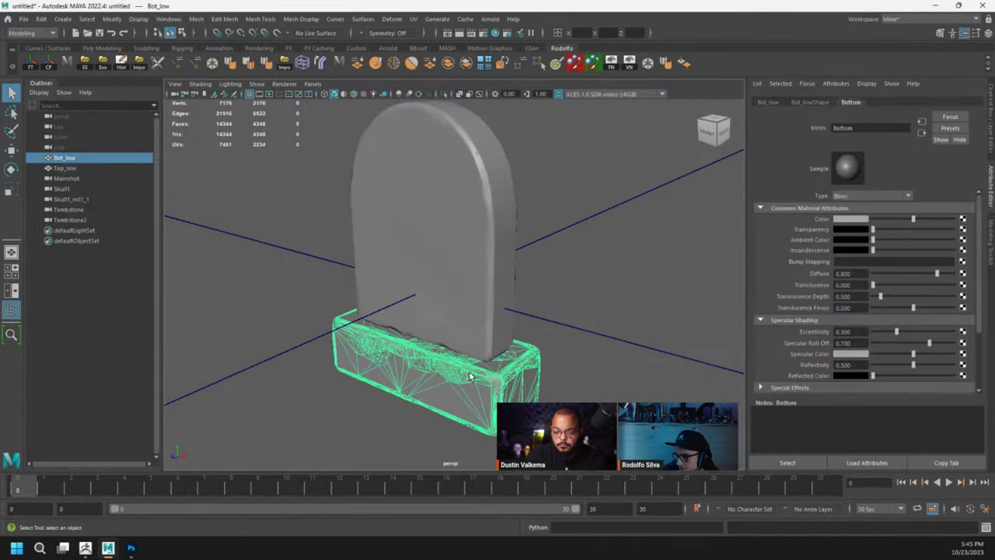
pyautogui.keyDown('shift'); pyautogui.click(484, 231); pyautogui.keyUp('shift')
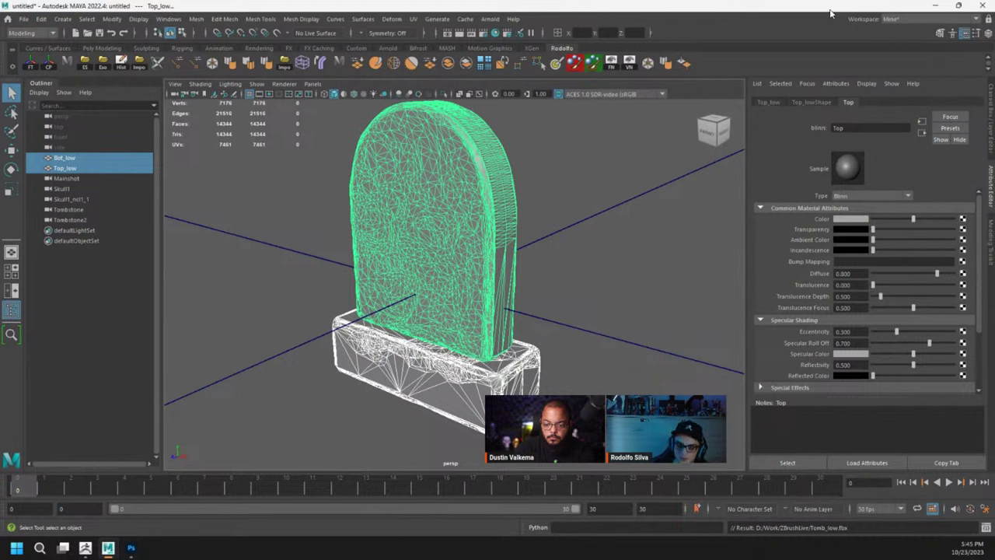
# - Switch to Substance 3D Painter and make Bot the active texture set of the open project
pyautogui.moveTo(827, 13); pyautogui.dragTo(218, 121)
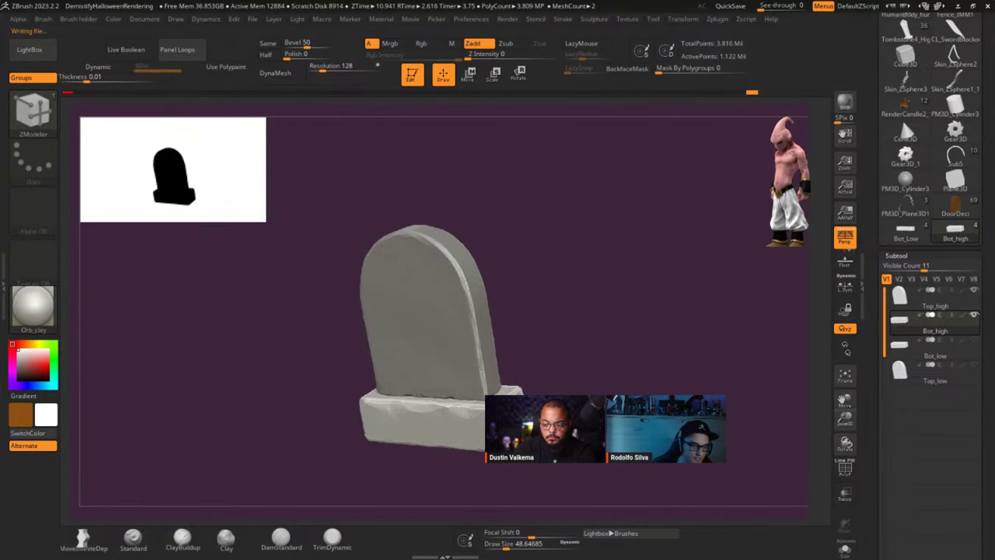
pyautogui.moveTo(0, 303)
pyautogui.mouseDown()
pyautogui.moveTo(511, 224)
pyautogui.moveTo(668, 148)
pyautogui.moveTo(546, 96)
pyautogui.mouseUp()
pyautogui.doubleClick(546, 96)
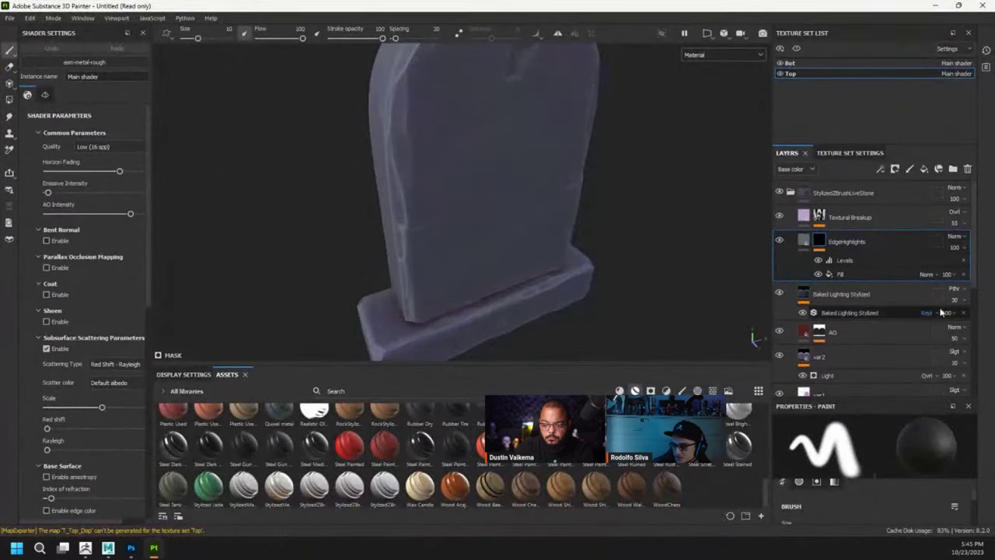
pyautogui.click(831, 61)
# - Create a new project from Tomb_low.fbx in the ZBrushLive folder, discarding the changes to the open project
pyautogui.click(12, 19)
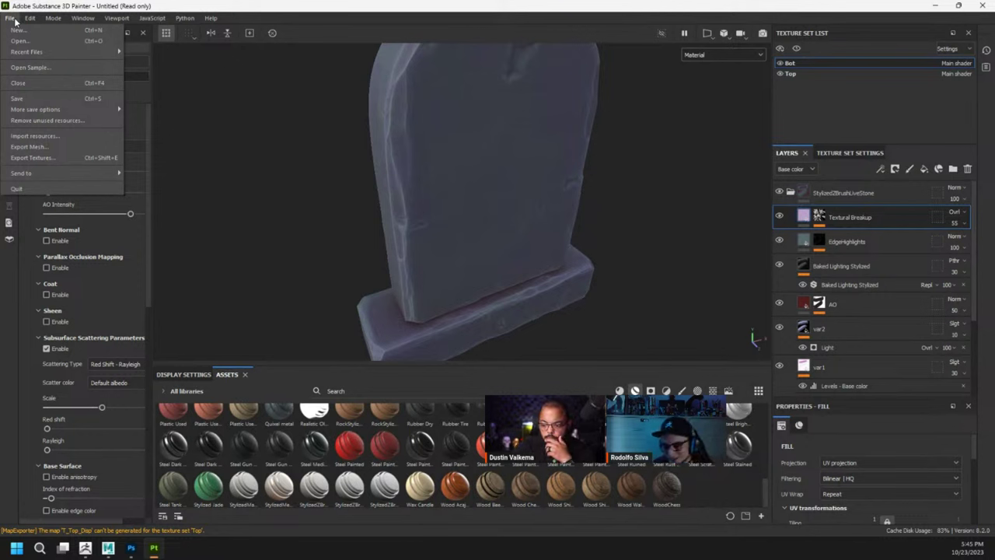
pyautogui.click(15, 29)
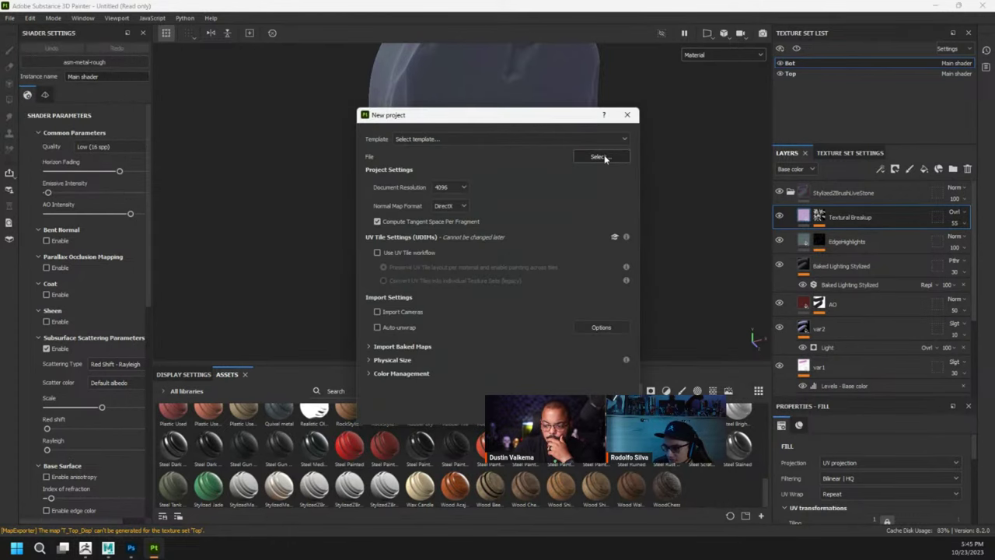
pyautogui.click(600, 157)
pyautogui.moveTo(541, 140); pyautogui.dragTo(458, 264)
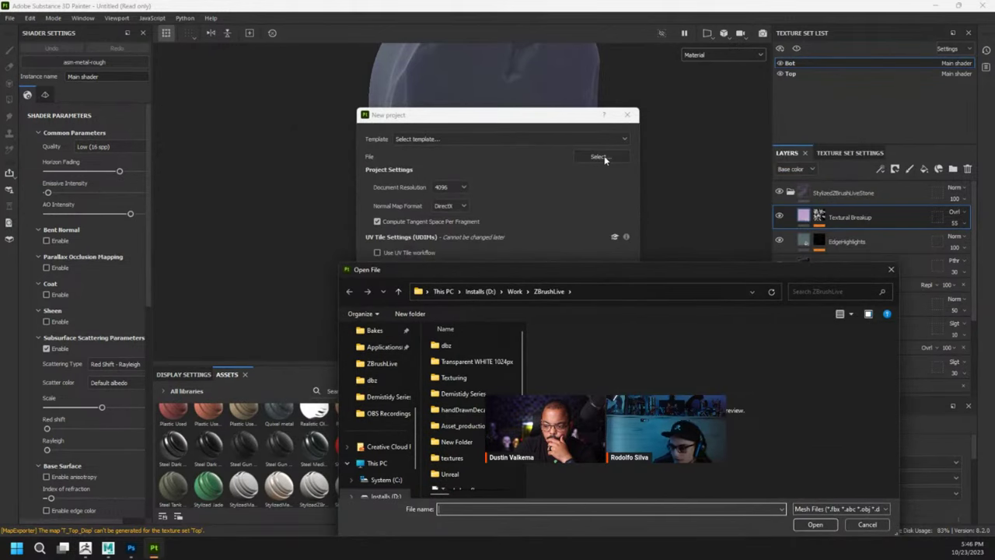
pyautogui.moveTo(530, 278); pyautogui.dragTo(530, 269)
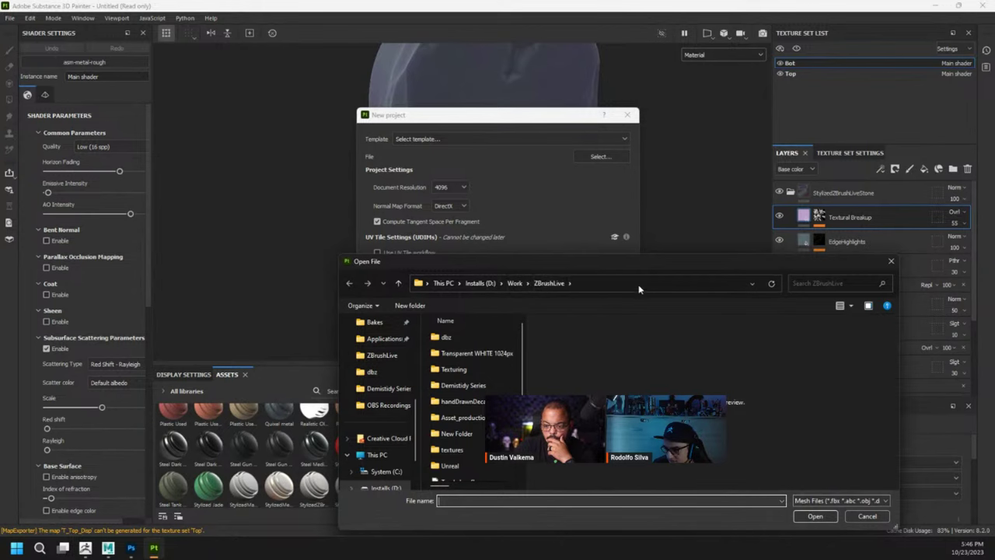
pyautogui.doubleClick(634, 264)
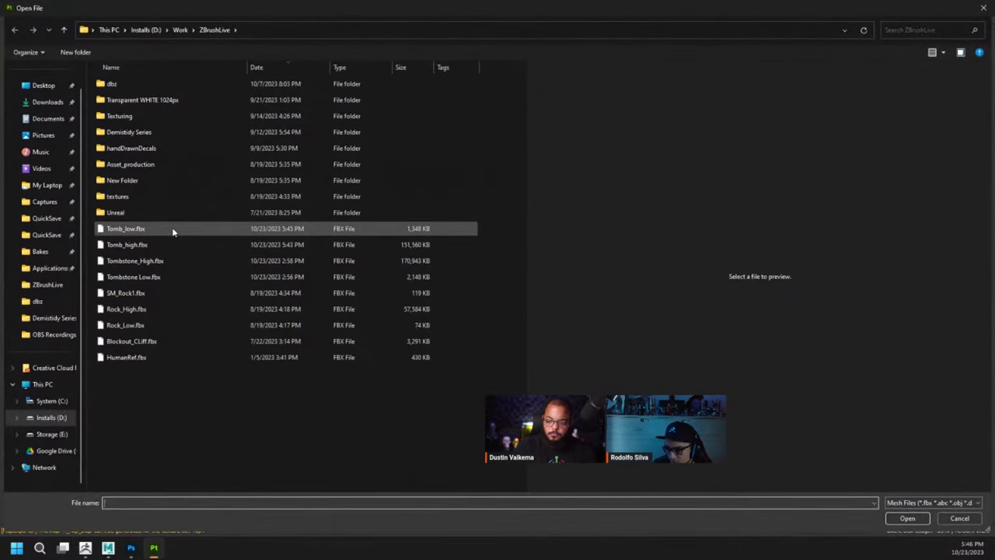
pyautogui.doubleClick(173, 232)
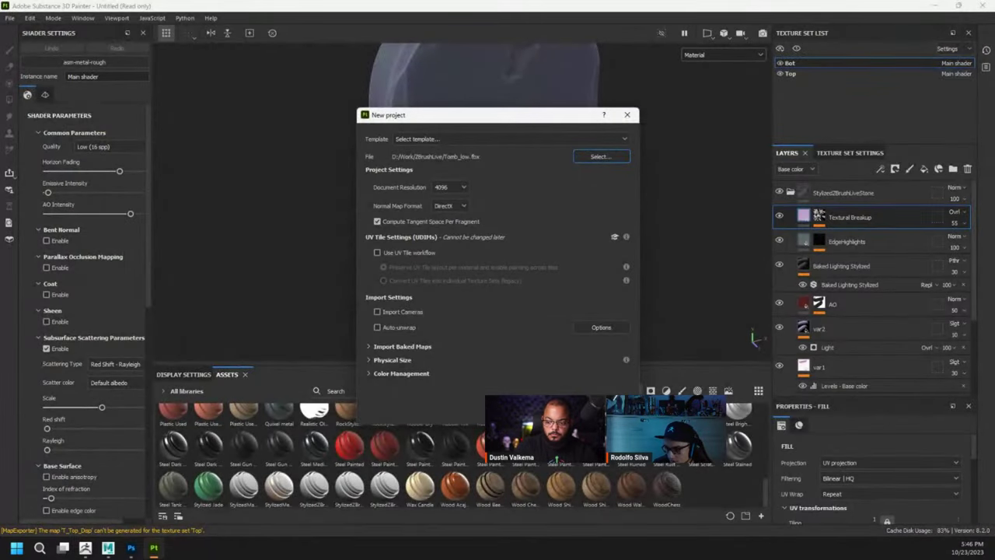
pyautogui.click(566, 431)
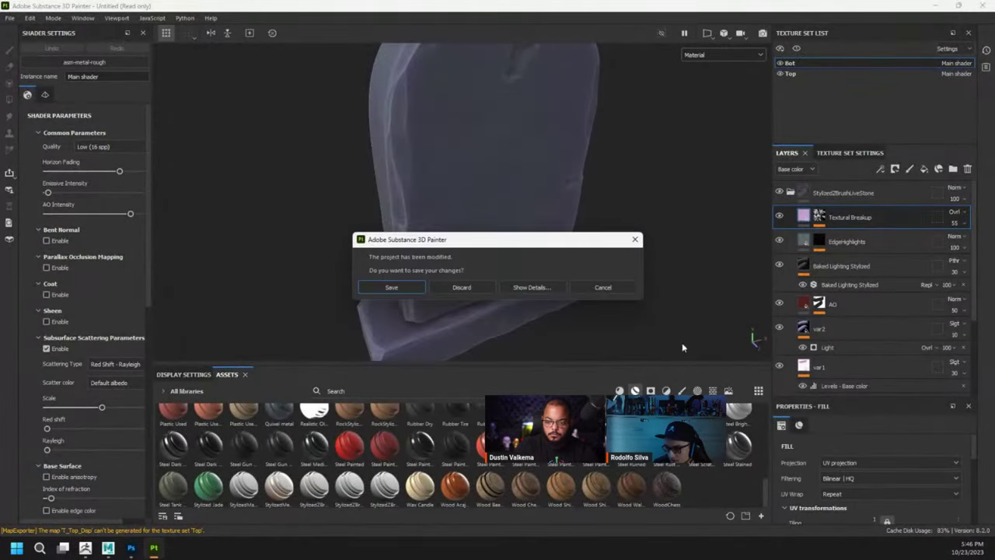
pyautogui.click(469, 287)
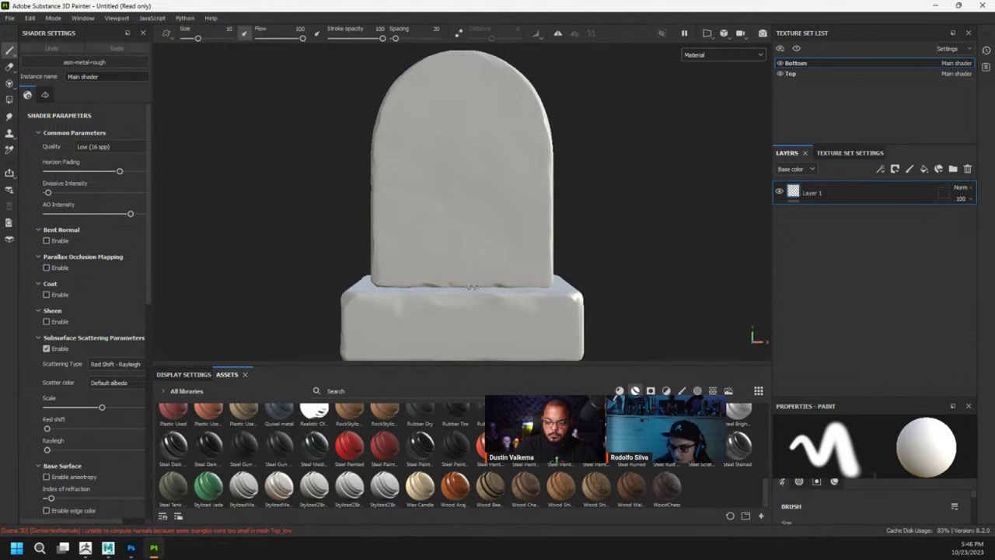
# - Inspect the loaded low-poly tombstone and its shading from several angles
pyautogui.keyDown('alt'); pyautogui.moveTo(613, 231); pyautogui.dragTo(421, 233); pyautogui.keyUp('alt')
pyautogui.moveTo(421, 232)
pyautogui.keyDown('alt'); pyautogui.mouseDown(button='middle')
pyautogui.moveTo(345, 253)
pyautogui.moveTo(456, 228)
pyautogui.mouseUp(button='middle'); pyautogui.keyUp('alt')
pyautogui.keyDown('shift'); pyautogui.moveTo(517, 253); pyautogui.dragTo(462, 264, button='right'); pyautogui.keyUp('shift')
pyautogui.scroll(2, 459, 277)
pyautogui.keyDown('alt'); pyautogui.moveTo(459, 277); pyautogui.dragTo(470, 256); pyautogui.keyUp('alt')
pyautogui.scroll(2, 470, 256)
pyautogui.moveTo(451, 329)
pyautogui.keyDown('alt'); pyautogui.mouseDown()
pyautogui.moveTo(515, 326)
pyautogui.moveTo(450, 313)
pyautogui.mouseUp(); pyautogui.keyUp('alt')
pyautogui.scroll(-2, 450, 308)
pyautogui.keyDown('alt'); pyautogui.moveTo(433, 289); pyautogui.dragTo(388, 298, button='middle'); pyautogui.keyUp('alt')
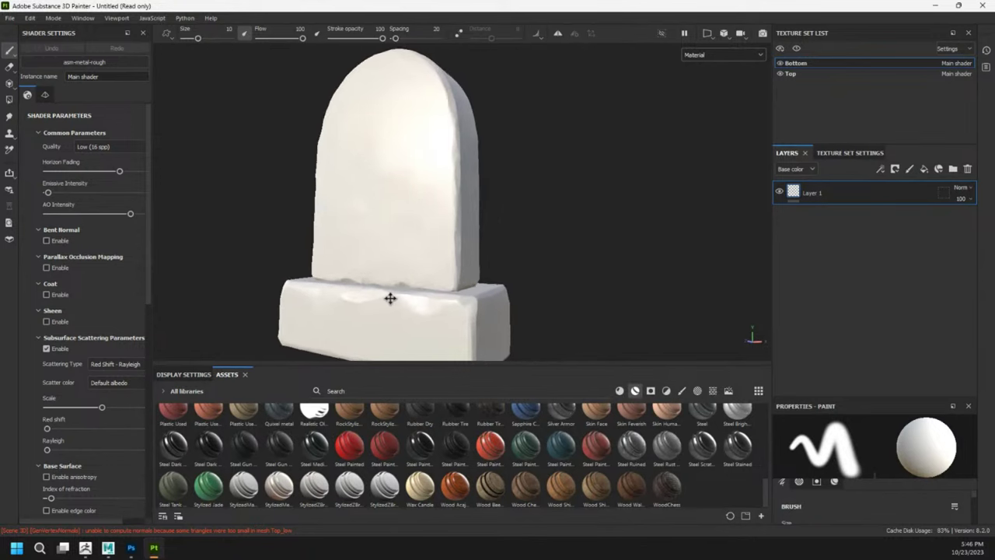
pyautogui.scroll(-2, 404, 292)
pyautogui.keyDown('alt'); pyautogui.moveTo(536, 293); pyautogui.dragTo(561, 303); pyautogui.keyUp('alt')
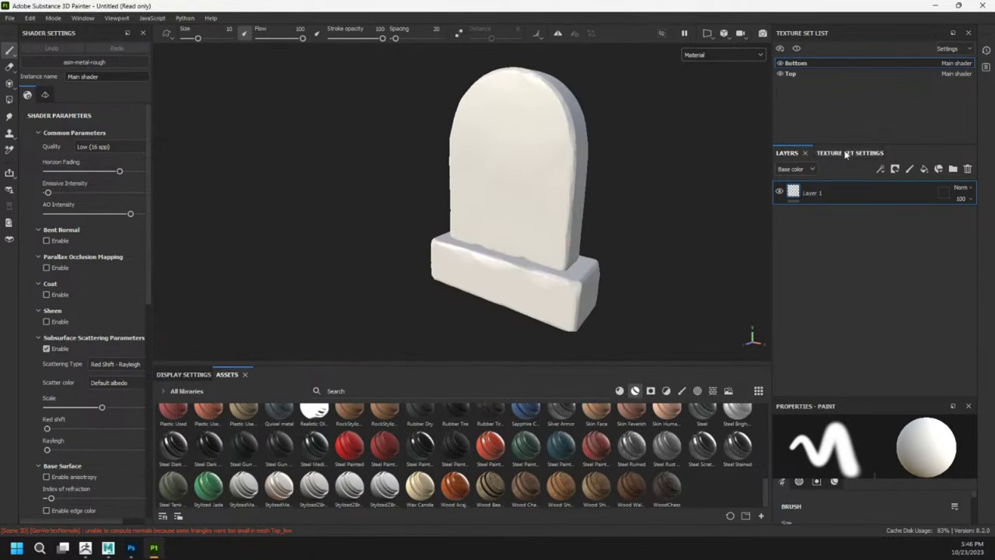
# - Show the texture set settings with the mesh maps section and make Top the active texture set
pyautogui.click(839, 152)
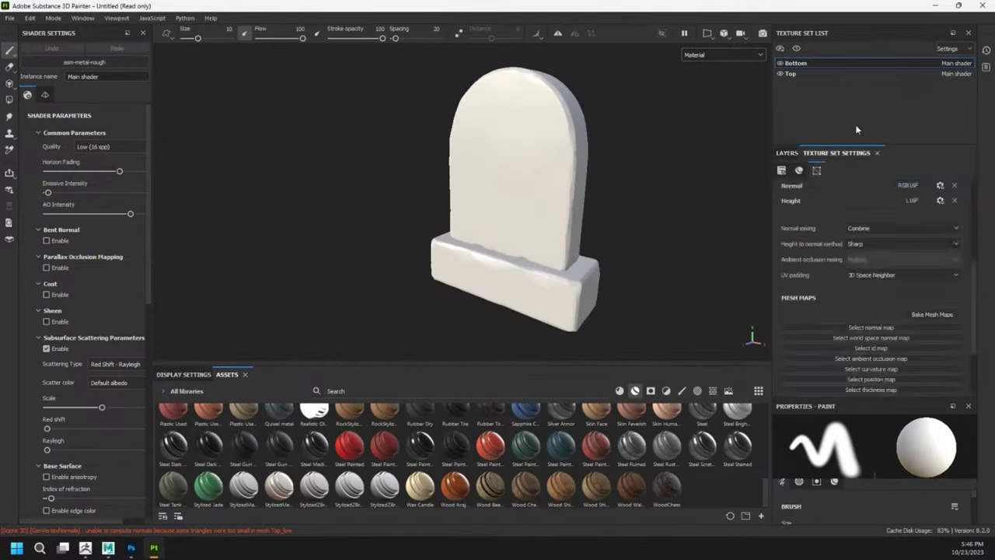
pyautogui.click(801, 73)
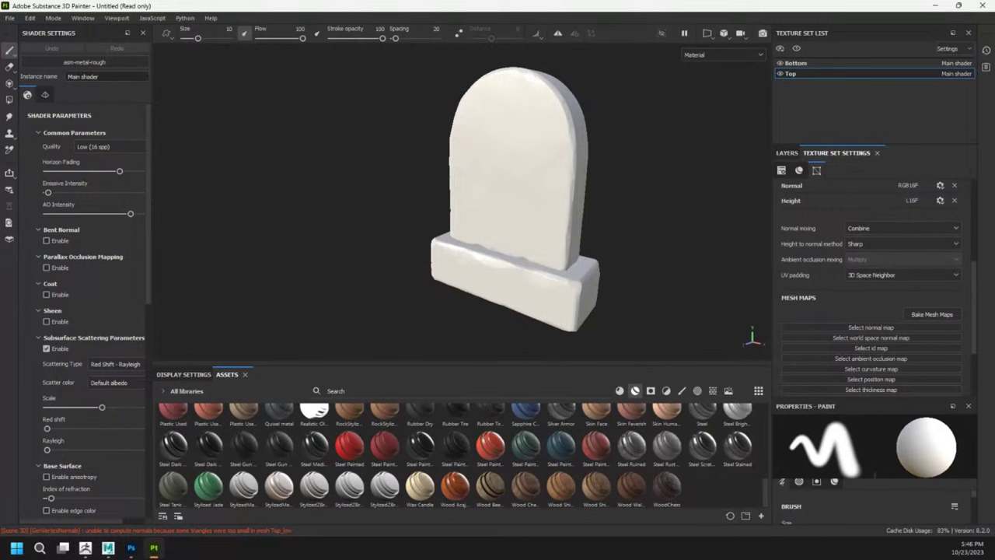
pyautogui.keyDown('alt'); pyautogui.moveTo(660, 183); pyautogui.dragTo(574, 182); pyautogui.keyUp('alt')
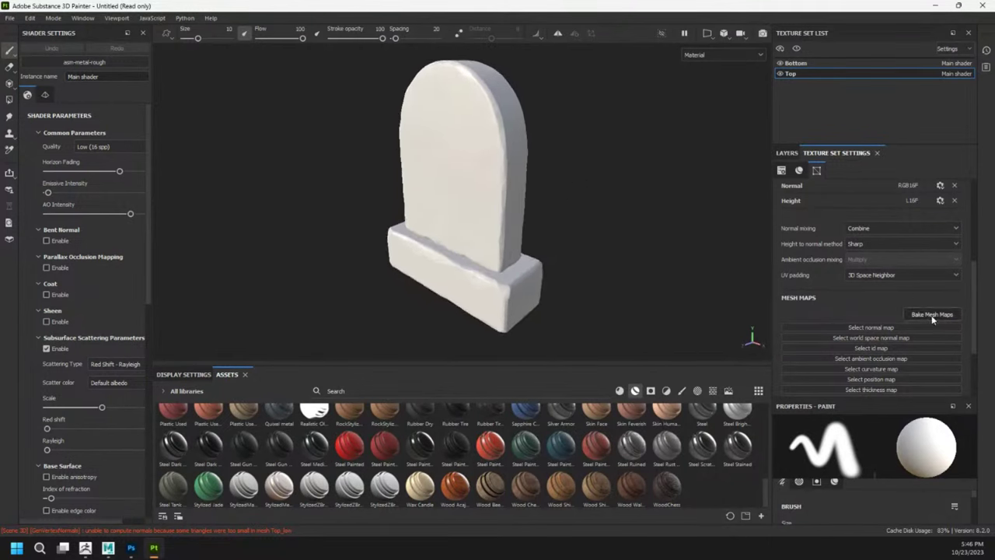
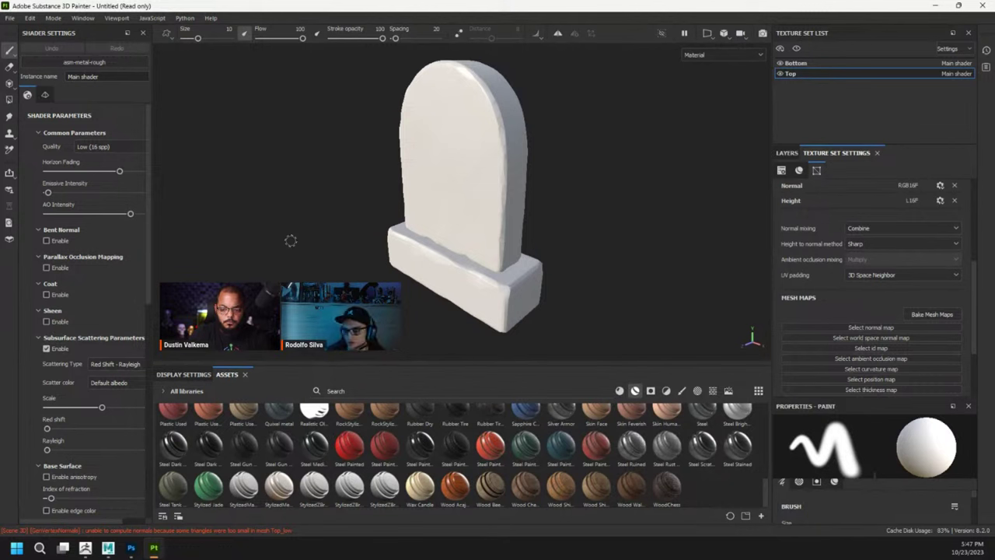
# - Open the mesh map baking settings and load Tomb_high.fbx from the ZBrushLive folder as the high definition mesh
pyautogui.click(937, 315)
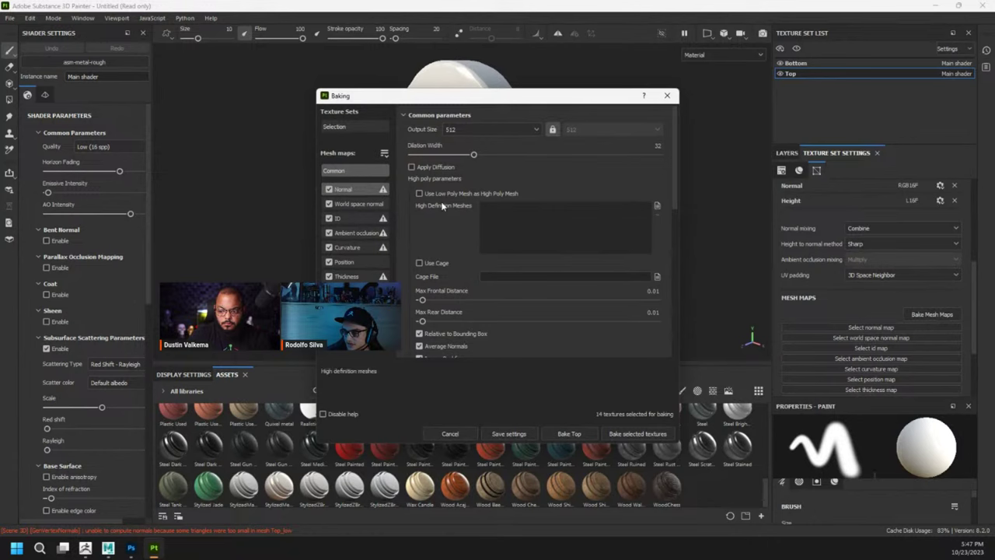
pyautogui.click(657, 206)
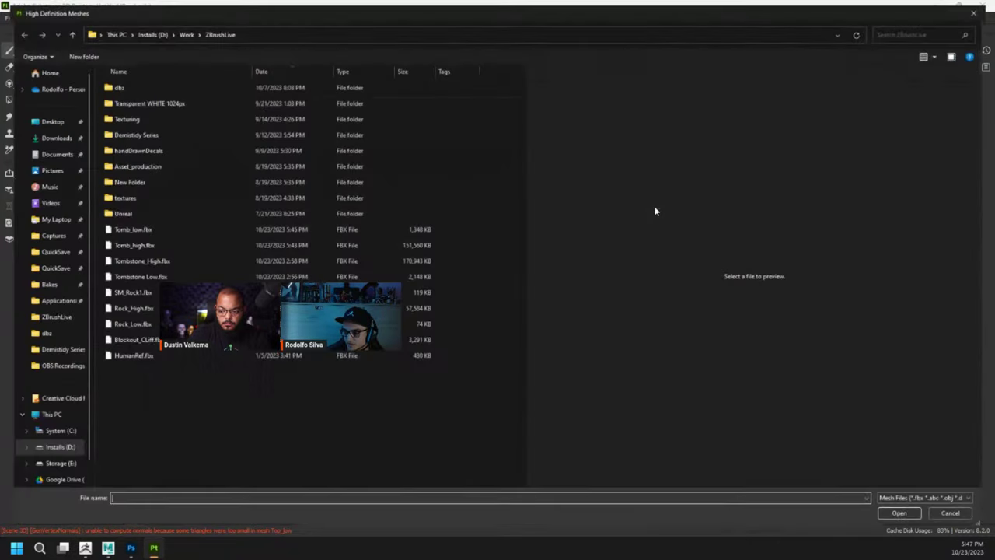
pyautogui.doubleClick(146, 244)
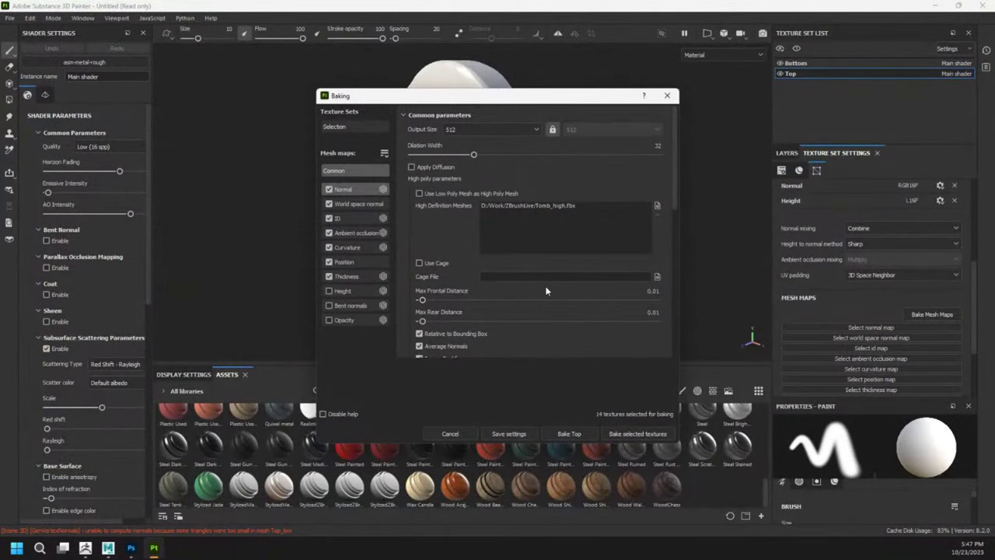
pyautogui.moveTo(514, 104); pyautogui.dragTo(667, 79)
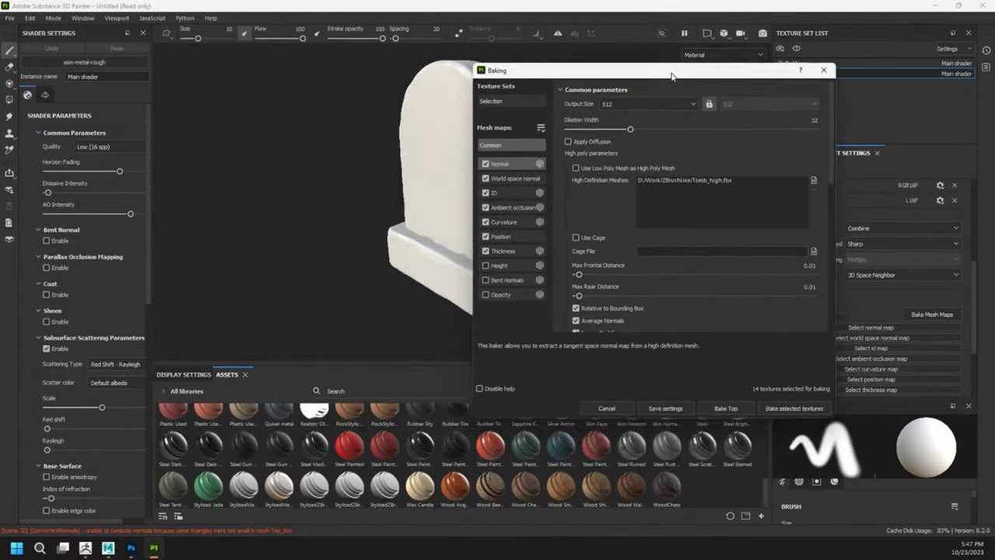
# - Set the baking match method to By Mesh Name in the common parameters
pyautogui.scroll(-3, 712, 286)
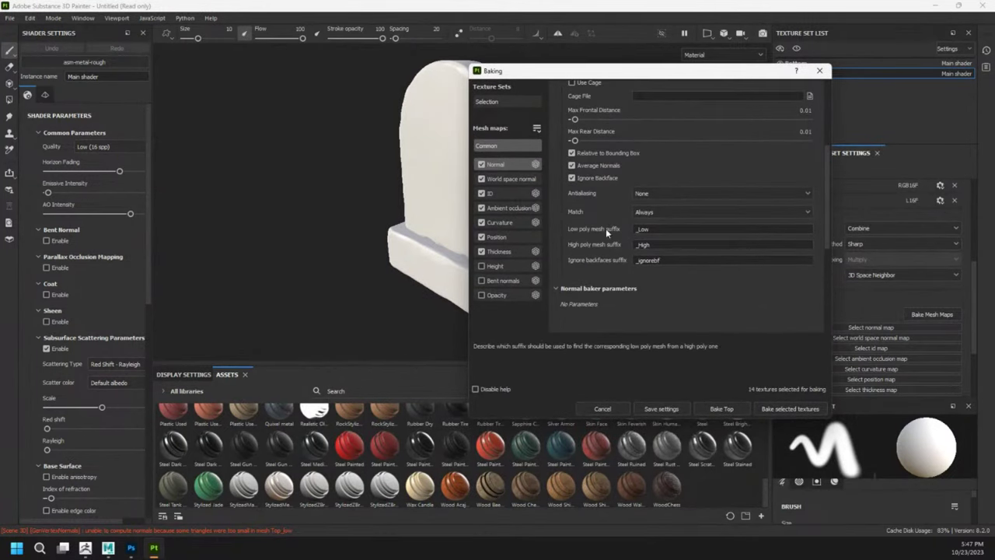
pyautogui.click(648, 213)
pyautogui.click(652, 236)
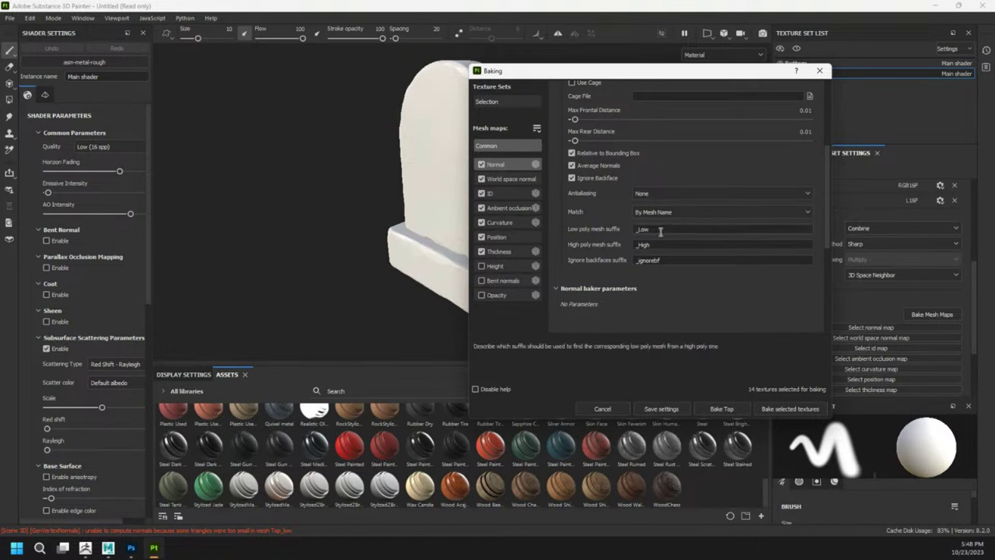
pyautogui.click(667, 215)
pyautogui.click(667, 217)
# - Set the low poly mesh suffix to _low and the high poly mesh suffix to _high
pyautogui.click(641, 230)
pyautogui.press('BackSpace')
pyautogui.press('BackSpace')
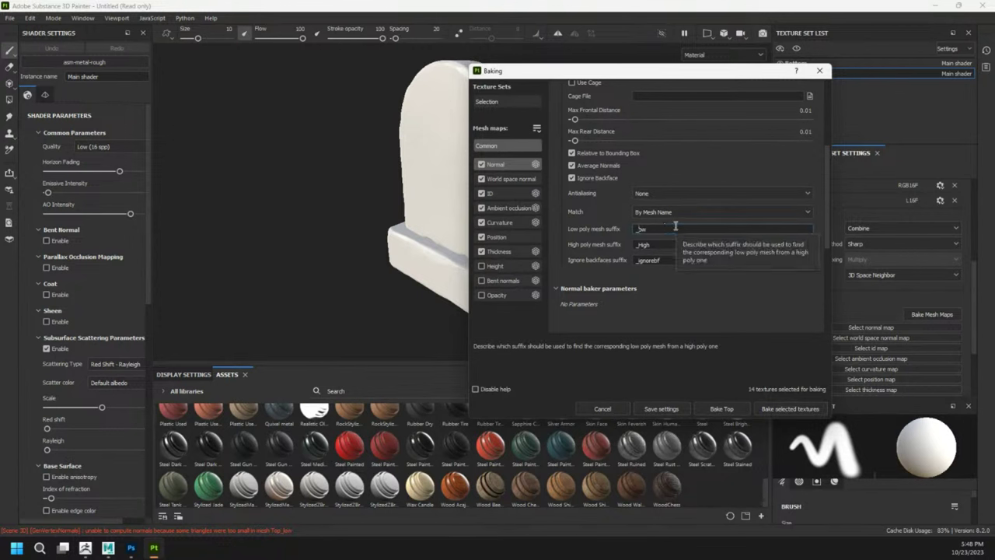
pyautogui.write('lo')
pyautogui.press('Tab')
pyautogui.press('Left')
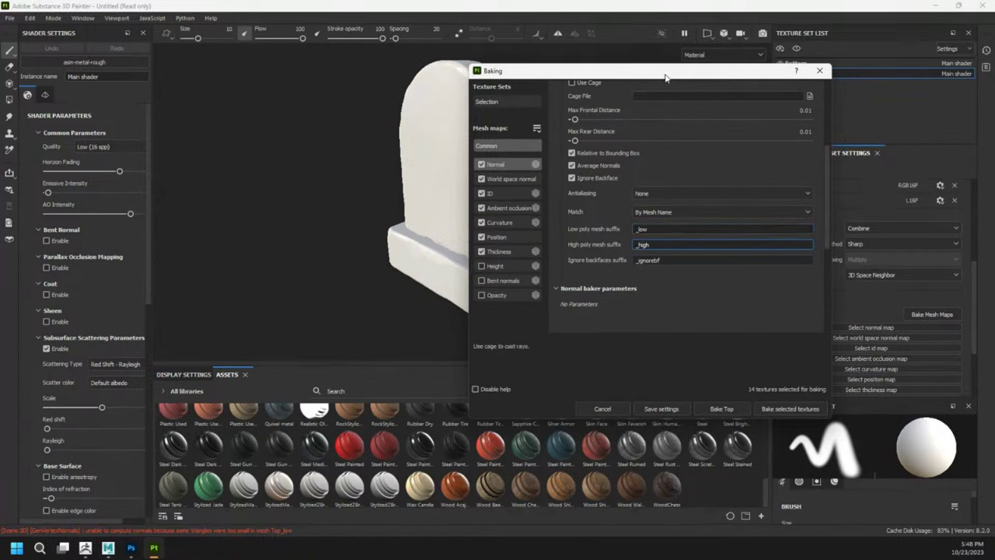
pyautogui.moveTo(668, 78); pyautogui.dragTo(729, 81)
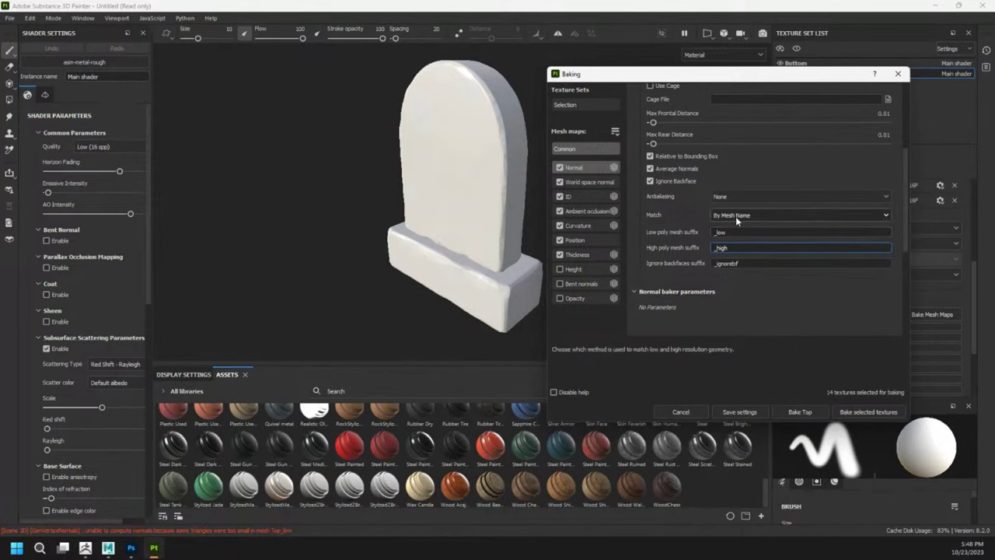
# - Review the ambient occlusion baker parameters and the available self occlusion options
pyautogui.click(582, 214)
pyautogui.scroll(-5, 706, 246)
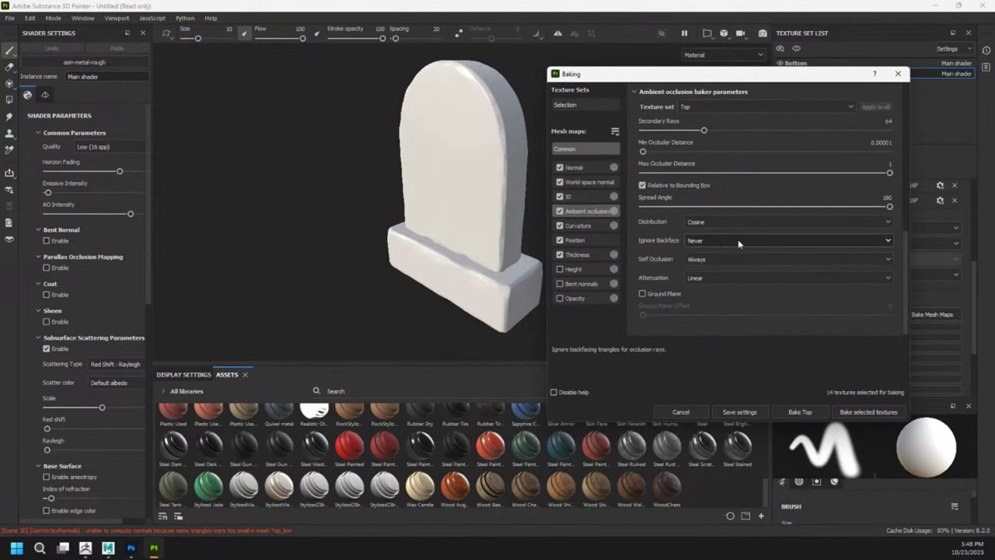
pyautogui.click(709, 257)
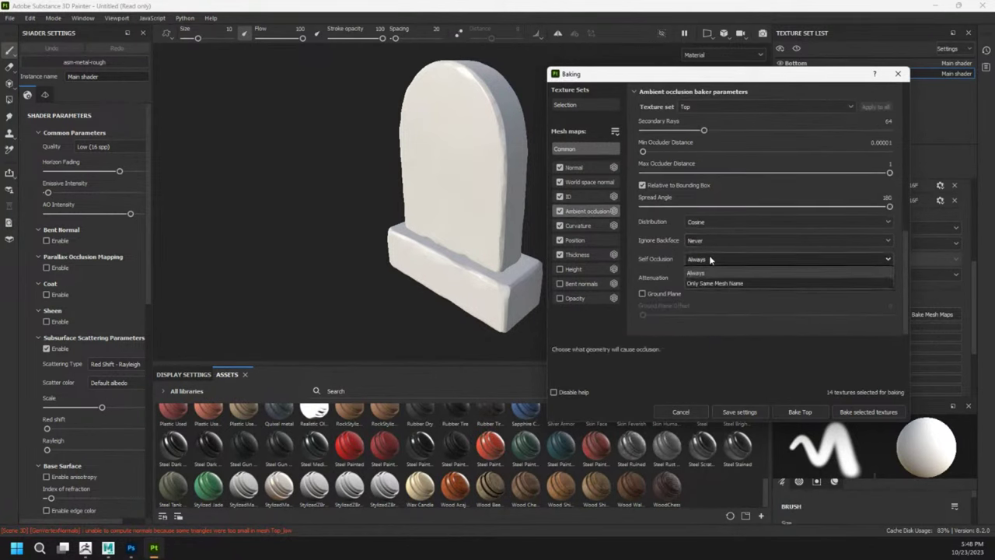
pyautogui.click(708, 254)
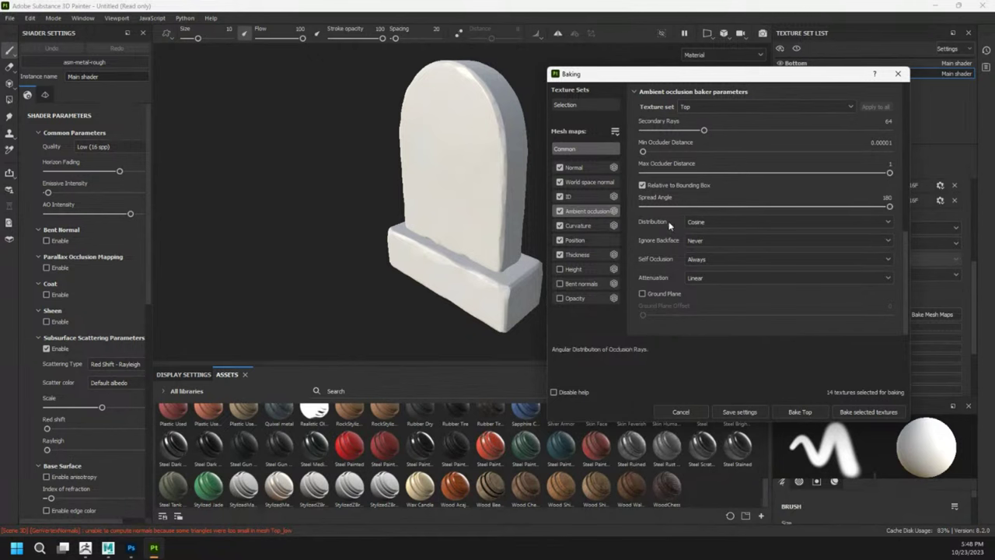
# - Exclude the ID map from the bake and set its color source to Vertex Color
pyautogui.click(560, 196)
pyautogui.click(577, 197)
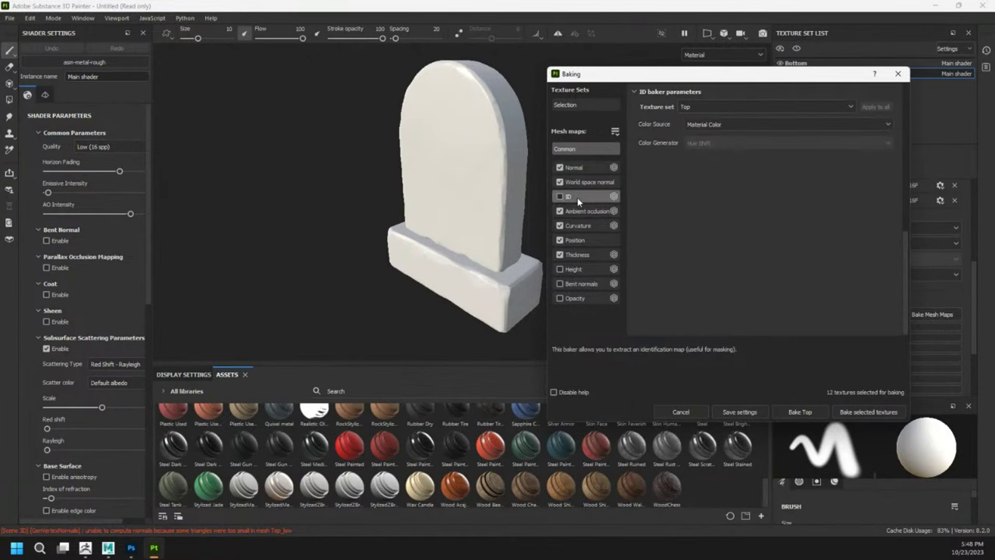
pyautogui.click(717, 126)
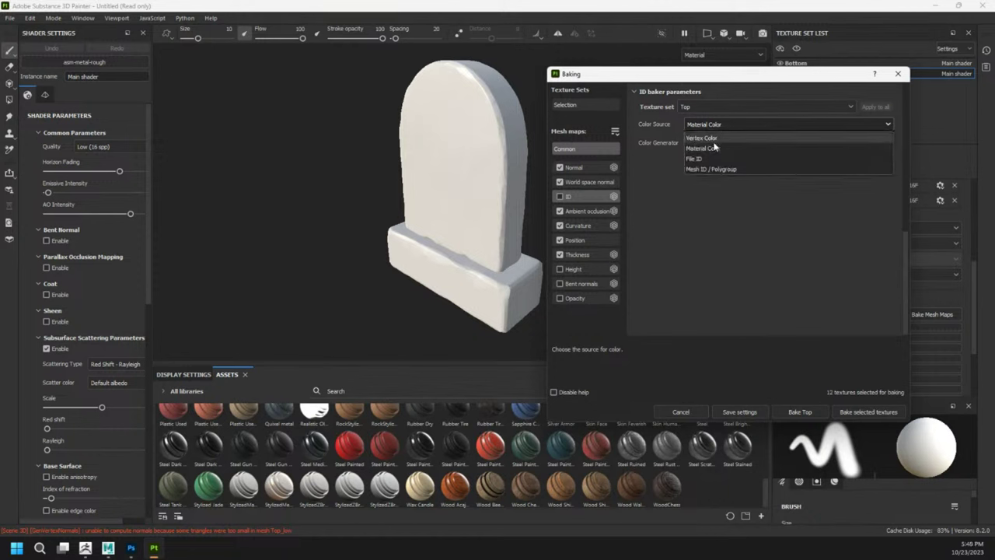
pyautogui.click(723, 136)
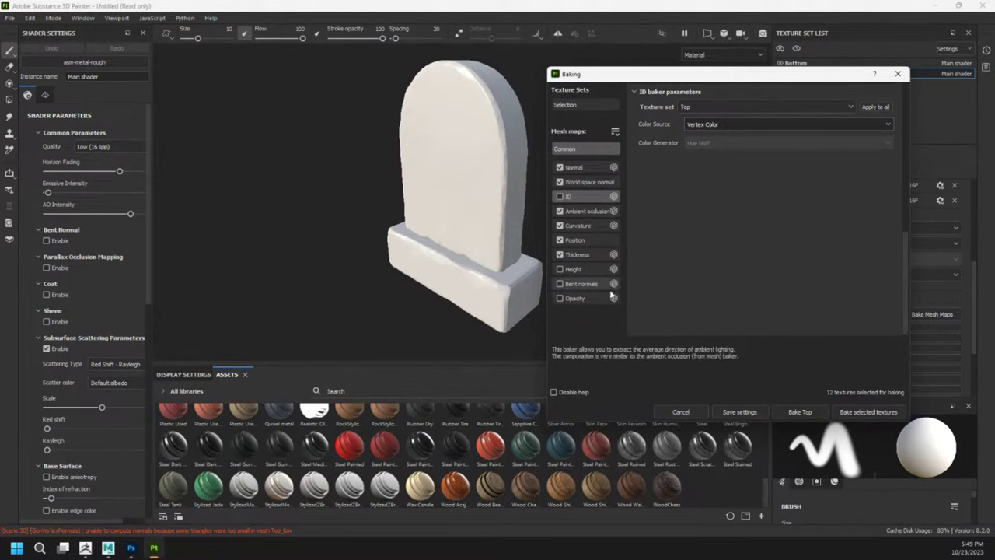
# - Set the bake output size to 1024 and bake the selected mesh maps for the Bottom and Top texture sets
pyautogui.click(581, 106)
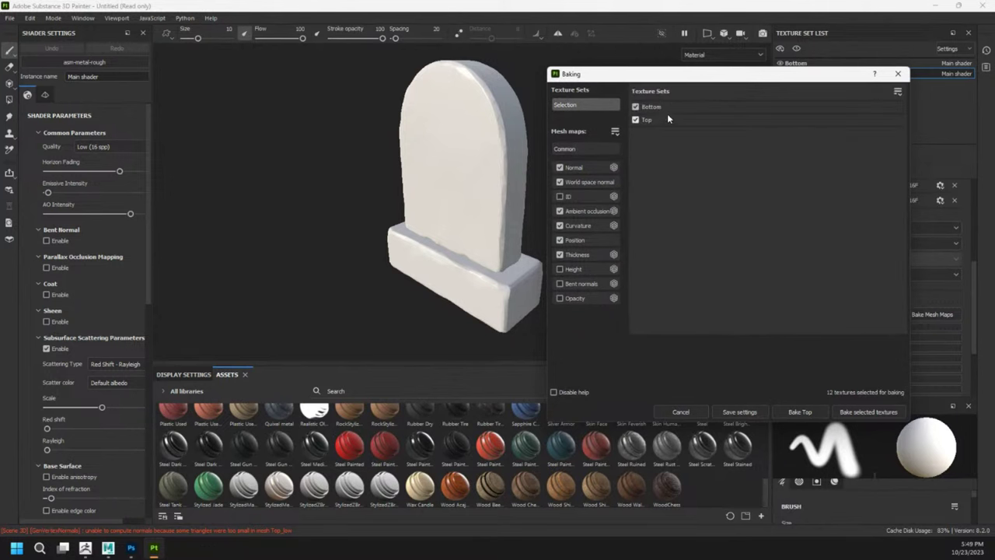
pyautogui.click(583, 149)
pyautogui.click(708, 106)
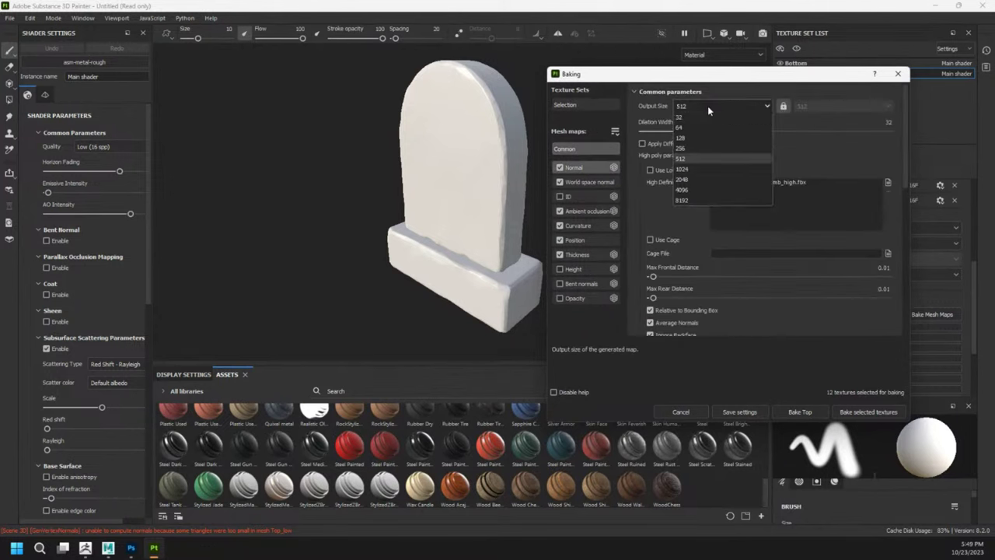
pyautogui.click(689, 170)
pyautogui.moveTo(692, 74); pyautogui.dragTo(670, 70)
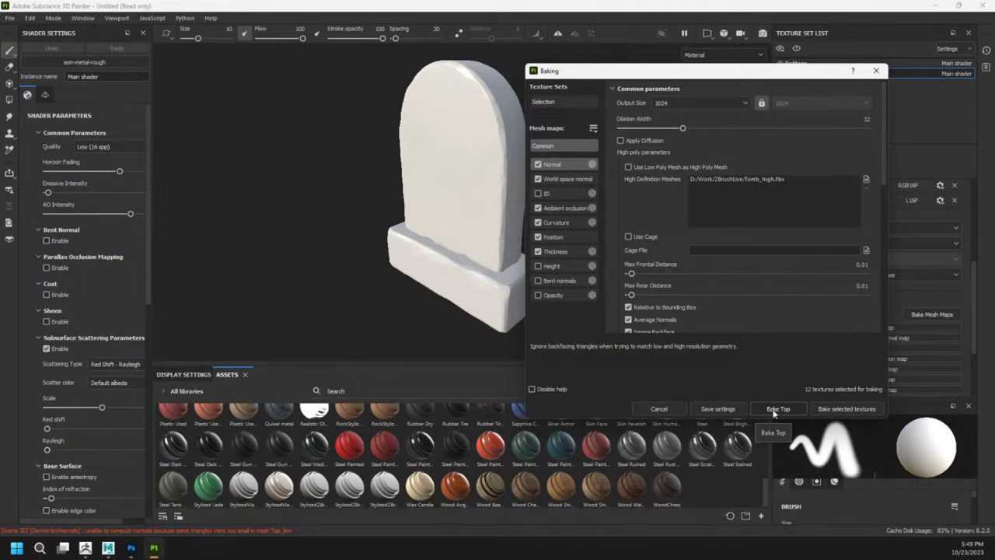
pyautogui.click(828, 410)
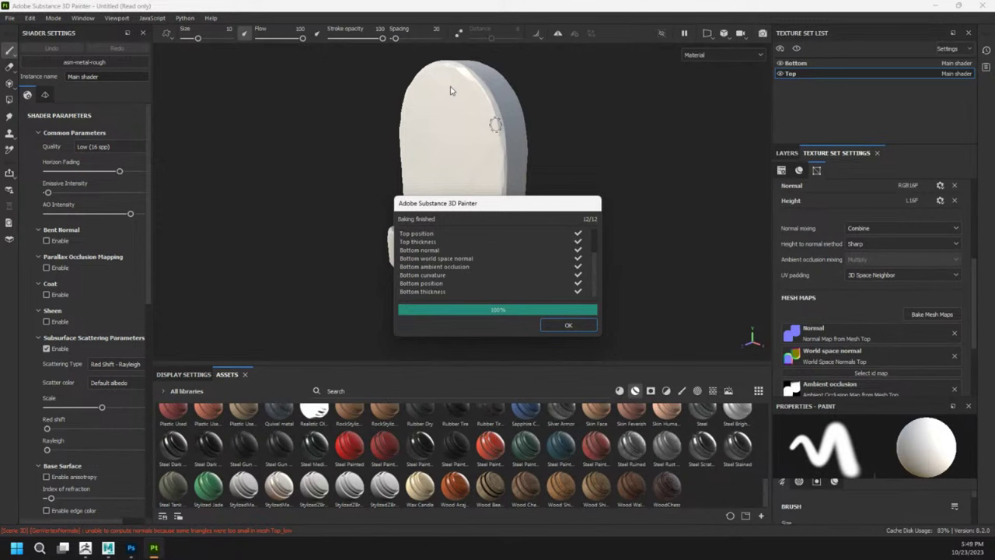
pyautogui.click(556, 324)
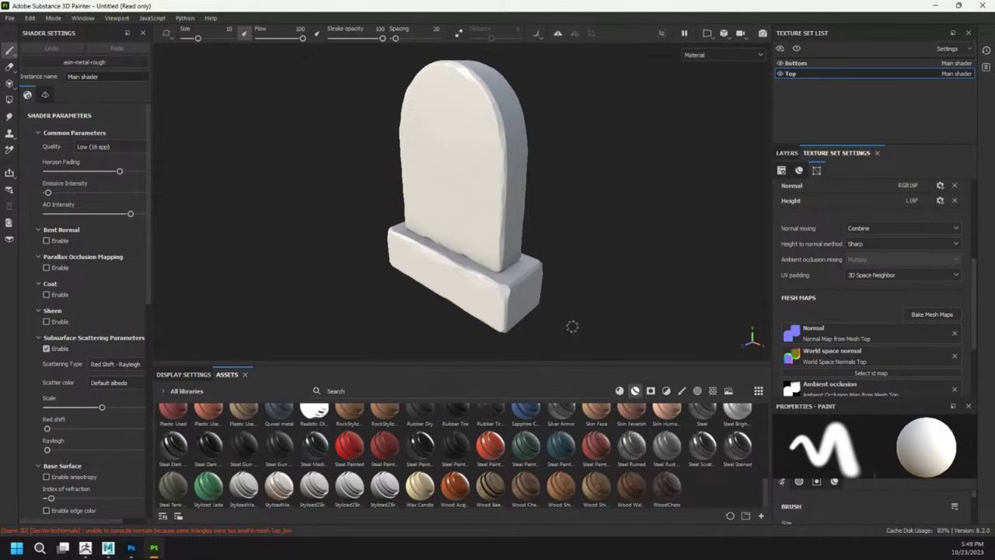
# - Display the baked ambient occlusion map and examine where the slab meets the base
pyautogui.keyDown('alt'); pyautogui.moveTo(551, 256); pyautogui.dragTo(570, 284, button='middle'); pyautogui.keyUp('alt')
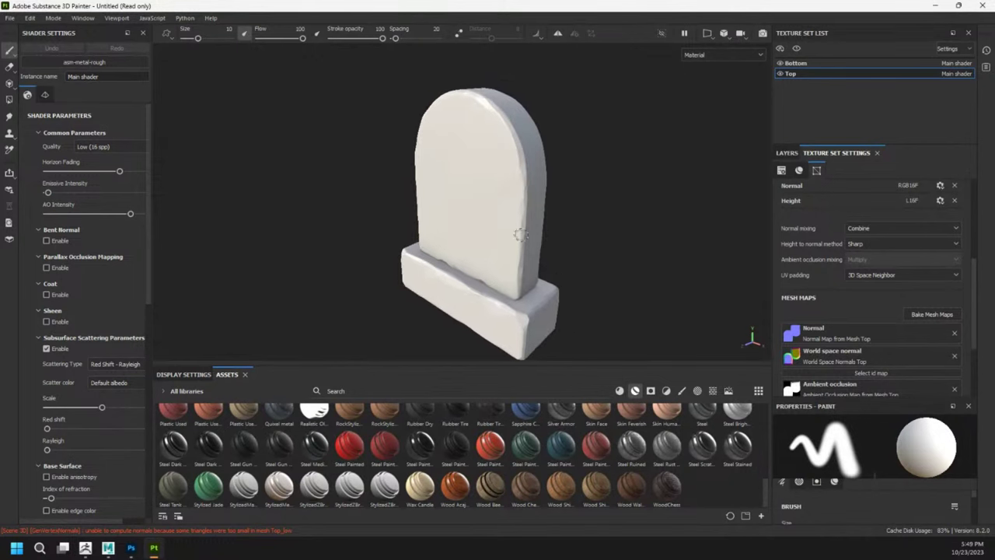
pyautogui.scroll(2, 520, 227)
pyautogui.moveTo(535, 176)
pyautogui.keyDown('alt'); pyautogui.mouseDown()
pyautogui.moveTo(458, 146)
pyautogui.moveTo(533, 155)
pyautogui.moveTo(502, 234)
pyautogui.mouseUp(); pyautogui.keyUp('alt')
pyautogui.click(745, 55)
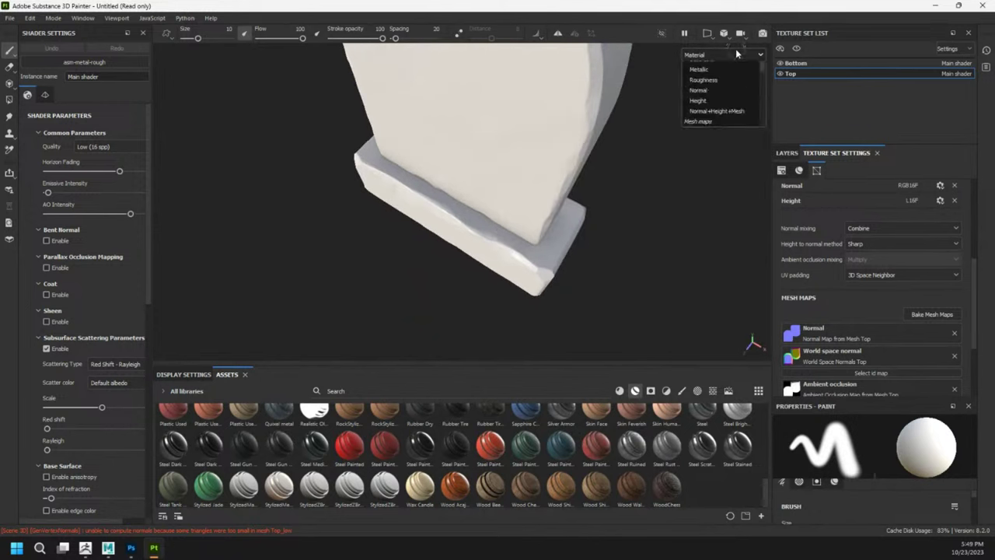
pyautogui.click(703, 141)
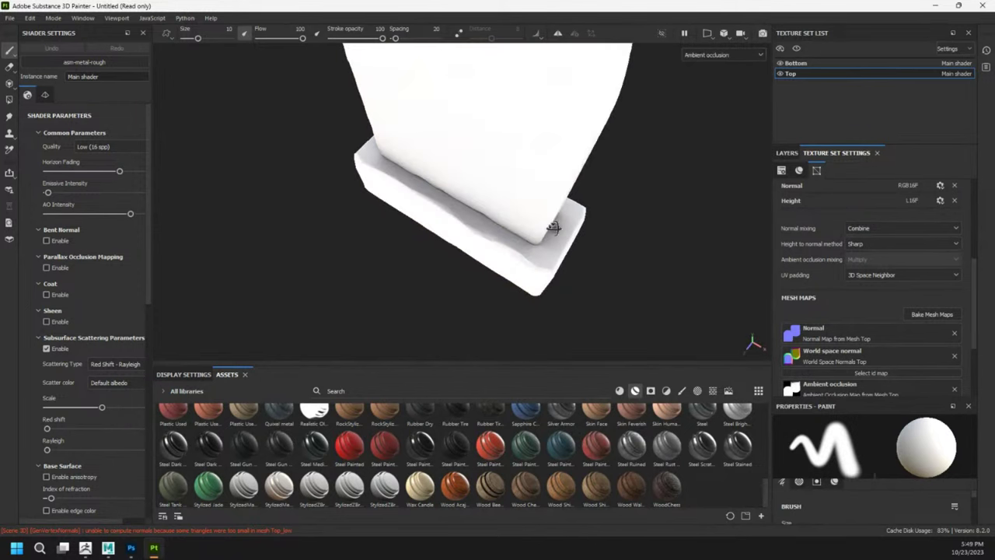
pyautogui.keyDown('alt'); pyautogui.moveTo(498, 202); pyautogui.dragTo(371, 186); pyautogui.keyUp('alt')
pyautogui.keyDown('alt'); pyautogui.moveTo(371, 186); pyautogui.dragTo(366, 186, button='middle'); pyautogui.keyUp('alt')
pyautogui.scroll(2, 412, 198)
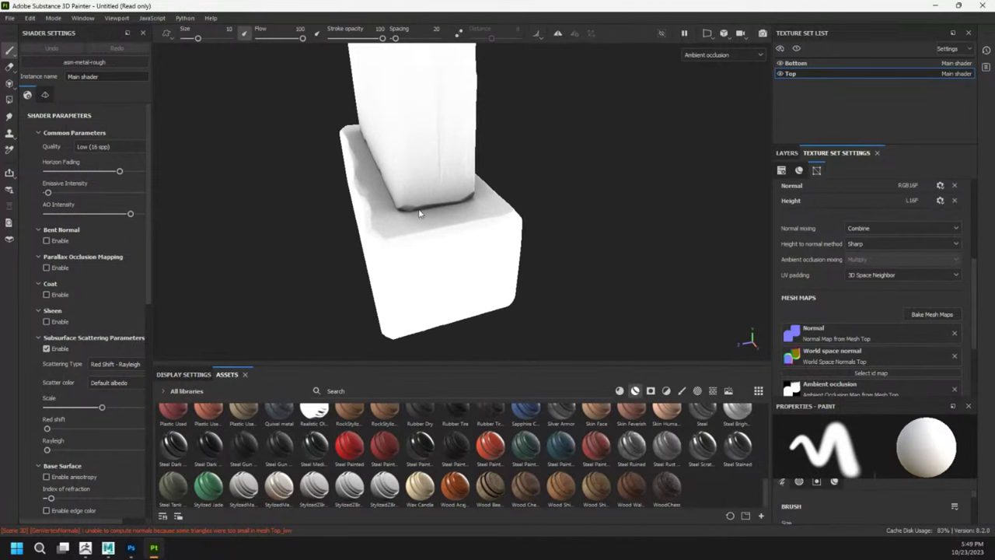
# - Display the baked normal mesh map and examine it on the tombstone's edges and base from several angles
pyautogui.click(716, 55)
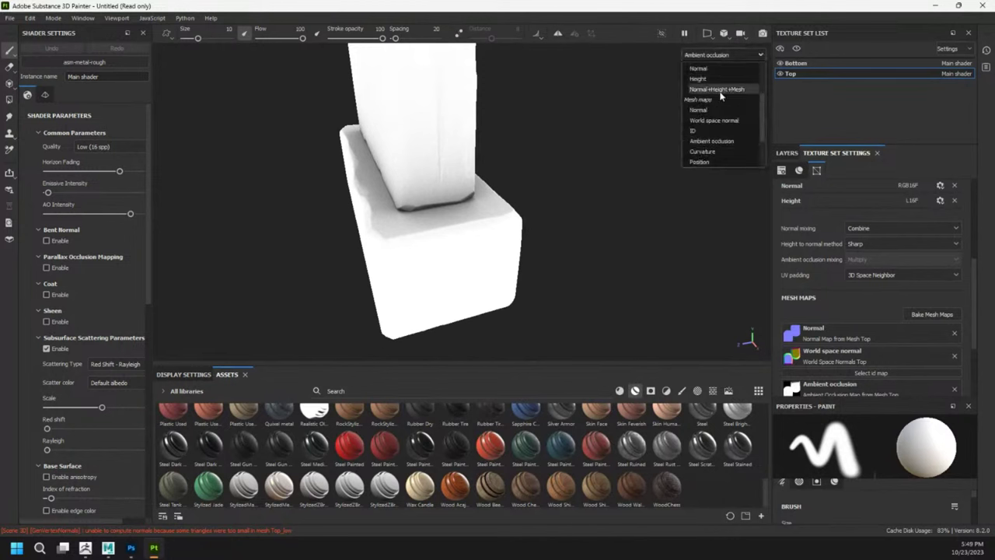
pyautogui.click(698, 68)
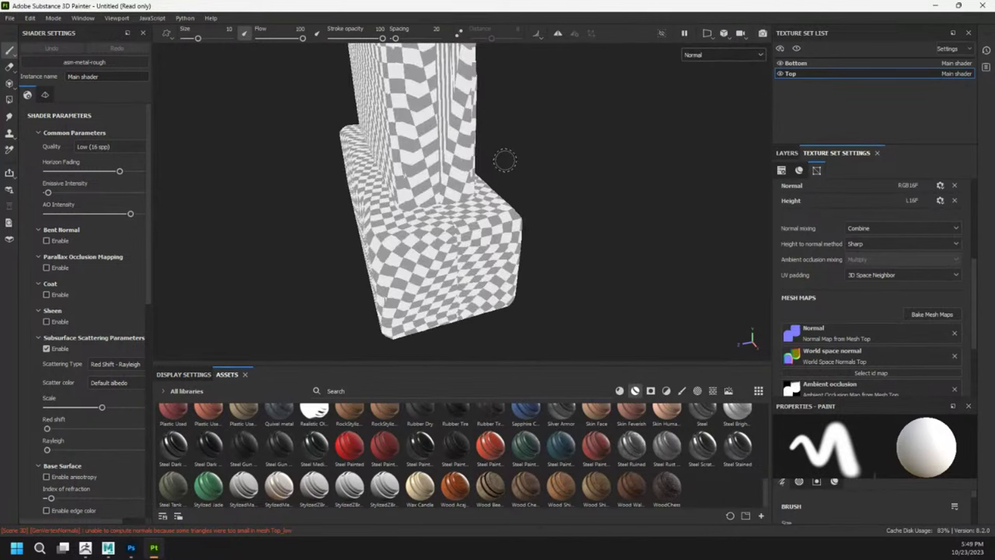
pyautogui.click(703, 54)
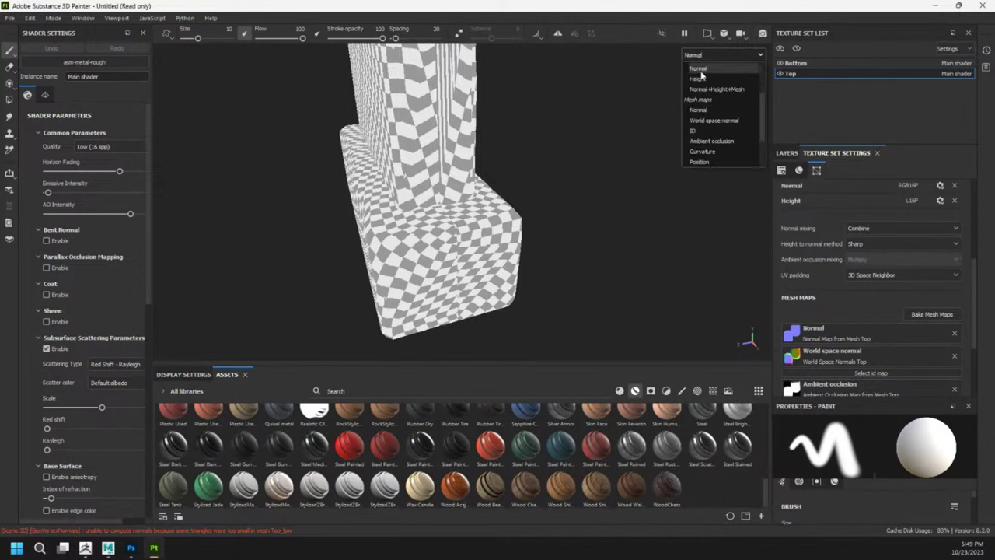
pyautogui.click(708, 114)
pyautogui.keyDown('alt'); pyautogui.moveTo(523, 168); pyautogui.dragTo(702, 253); pyautogui.keyUp('alt')
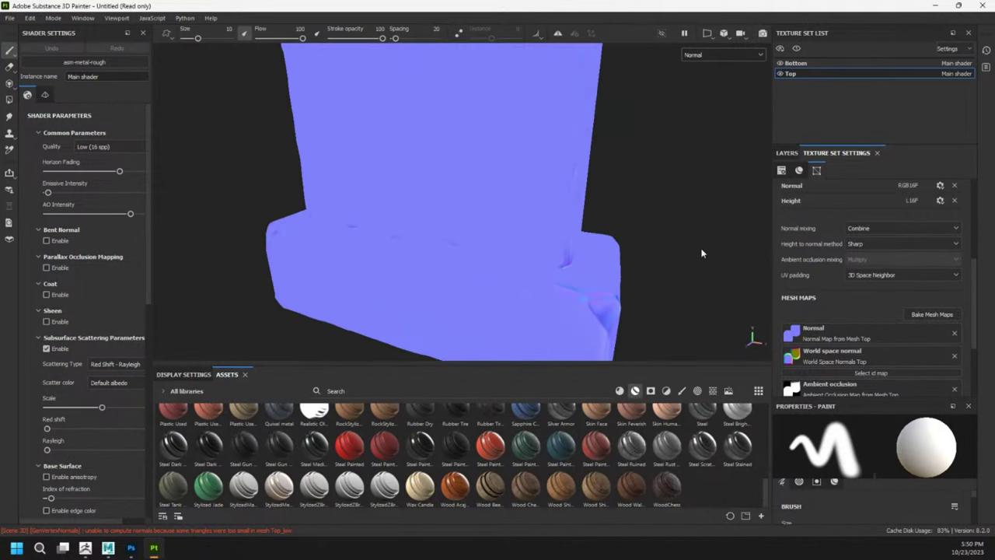
pyautogui.scroll(3, 514, 282)
pyautogui.keyDown('alt'); pyautogui.moveTo(454, 236); pyautogui.dragTo(437, 203); pyautogui.keyUp('alt')
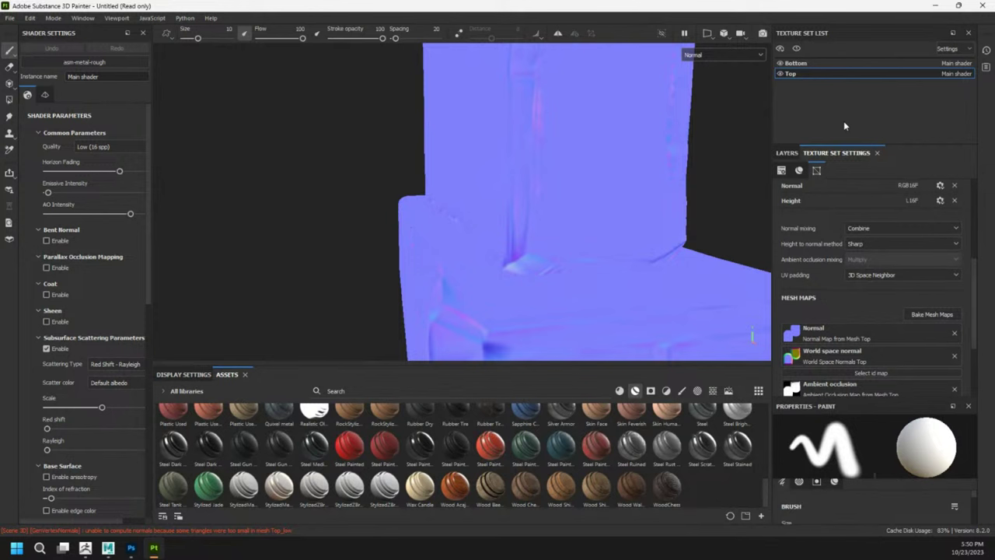
pyautogui.keyDown('alt'); pyautogui.moveTo(565, 156); pyautogui.dragTo(441, 217); pyautogui.keyUp('alt')
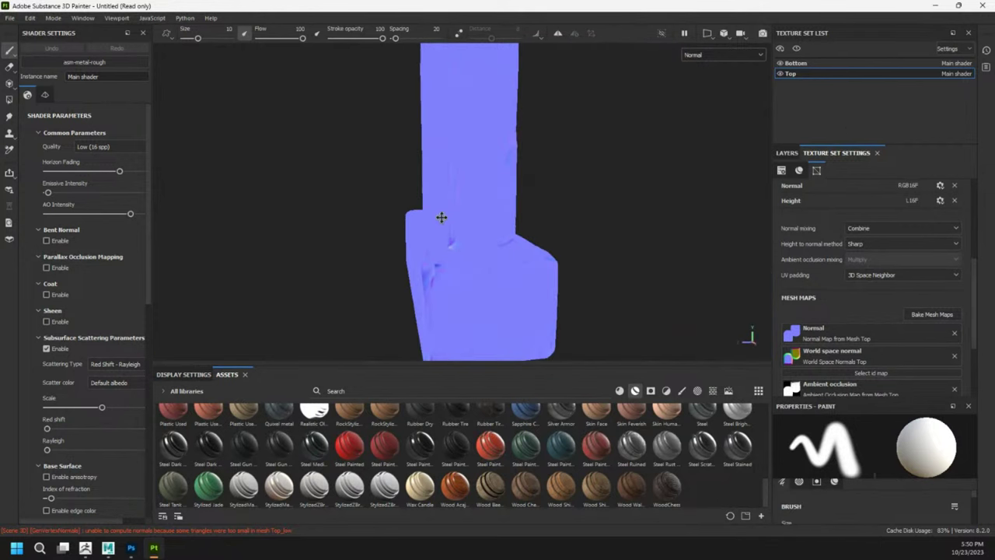
# - Return the viewport to the Material display and add the StylizedZBrushLiveStone smart material to the Top layer stack
pyautogui.click(801, 153)
pyautogui.click(715, 59)
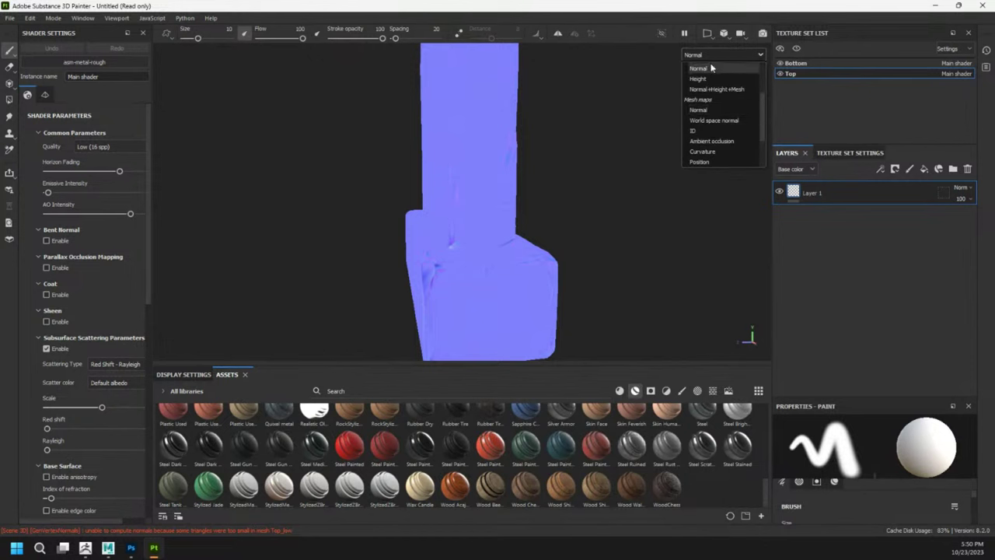
pyautogui.click(714, 78)
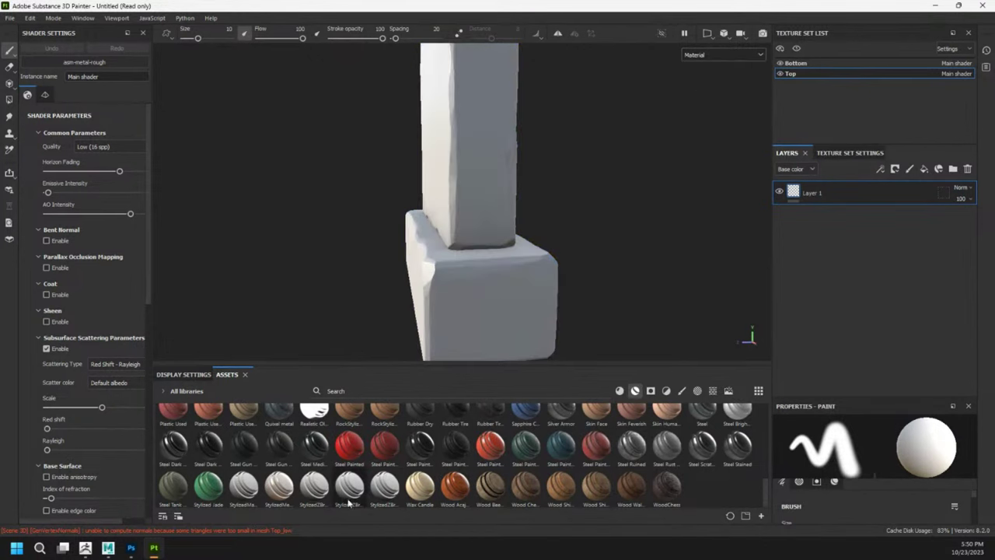
pyautogui.moveTo(392, 495)
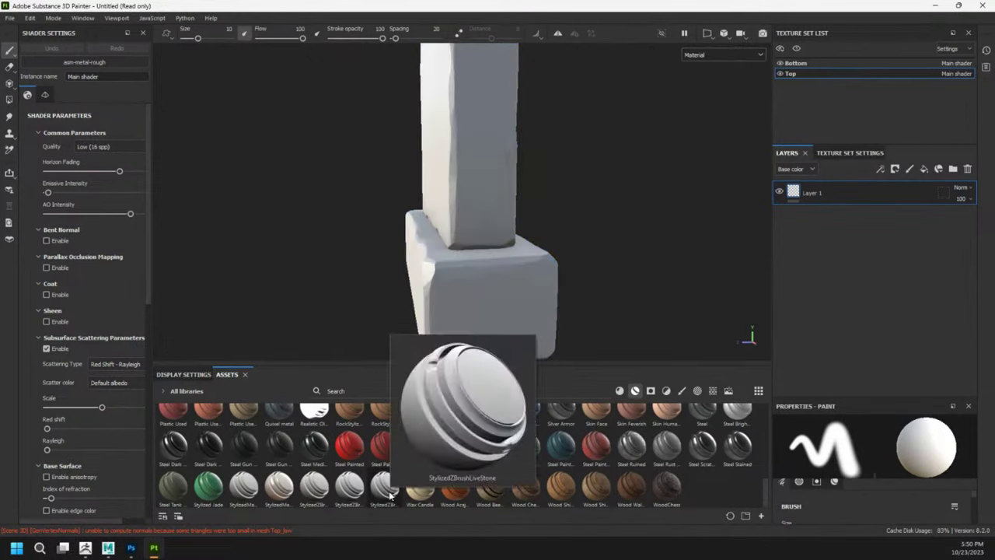
pyautogui.moveTo(352, 496)
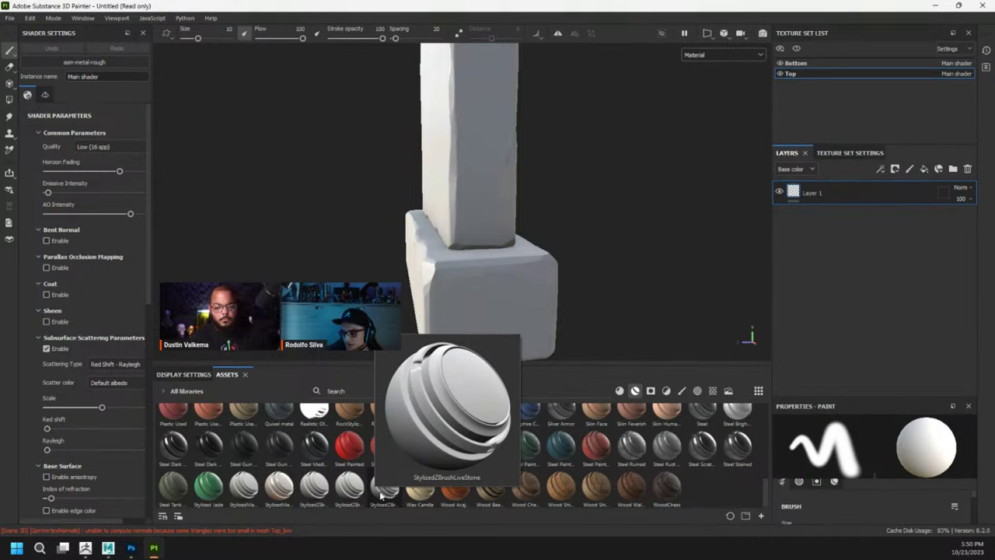
pyautogui.moveTo(381, 496); pyautogui.dragTo(901, 195)
pyautogui.moveTo(694, 262)
pyautogui.keyDown('alt'); pyautogui.mouseDown()
pyautogui.moveTo(505, 264)
pyautogui.moveTo(689, 264)
pyautogui.mouseUp(); pyautogui.keyUp('alt')
pyautogui.keyDown('alt'); pyautogui.moveTo(539, 189); pyautogui.dragTo(458, 215); pyautogui.keyUp('alt')
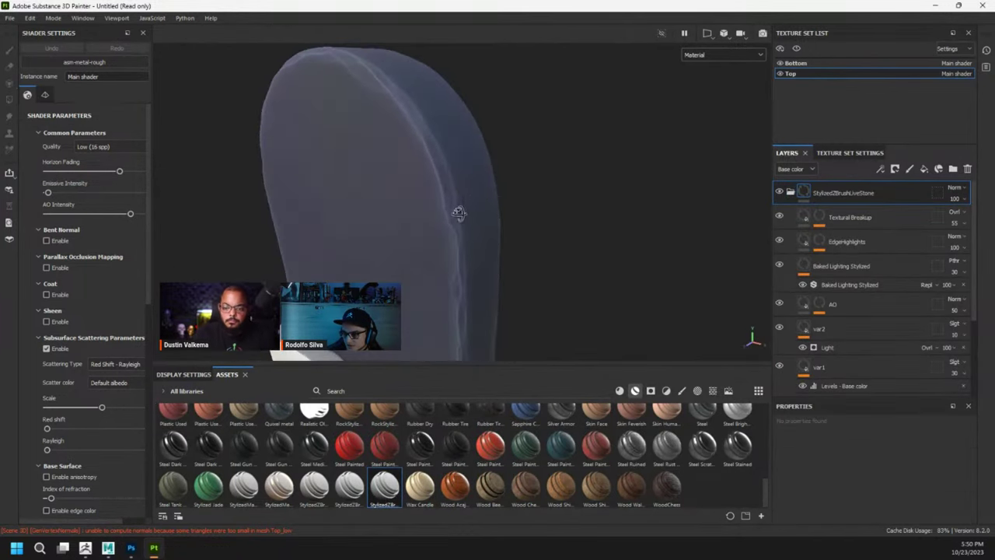
# - Open the Mask Editor generator on the Edges layer's mask in the stone material and view the slab's edge
pyautogui.keyDown('alt'); pyautogui.moveTo(425, 251); pyautogui.dragTo(466, 197); pyautogui.keyUp('alt')
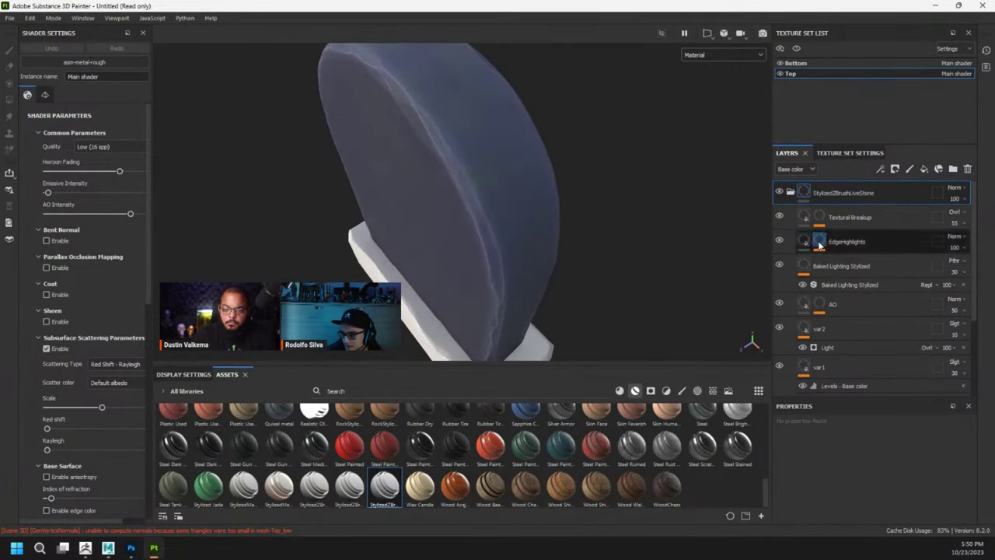
pyautogui.scroll(-5, 846, 264)
pyautogui.click(814, 331)
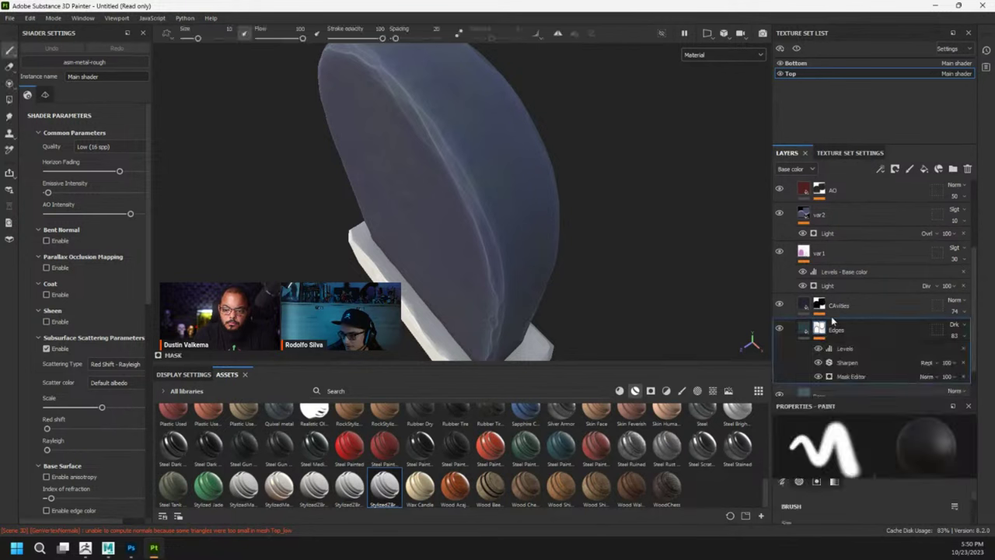
pyautogui.scroll(-1, 847, 334)
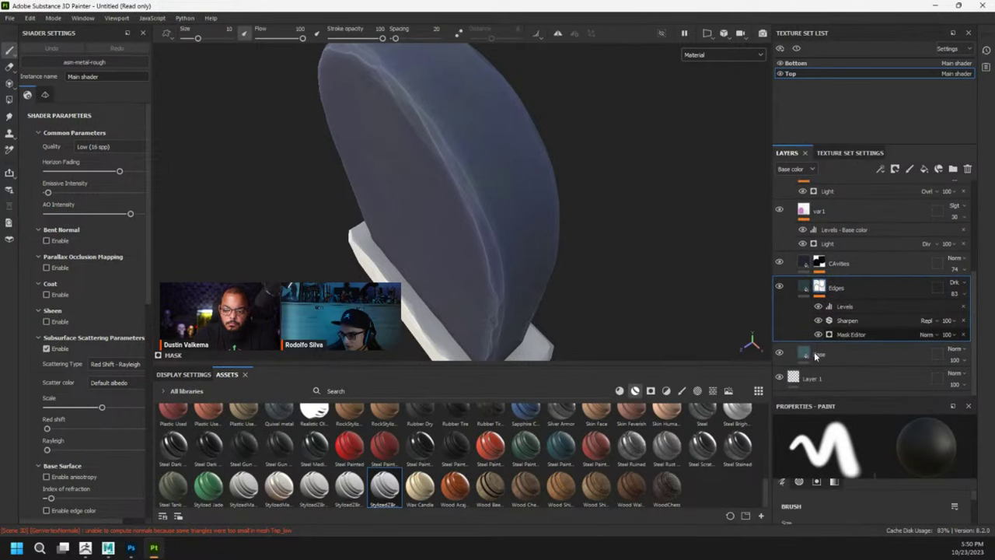
pyautogui.click(855, 336)
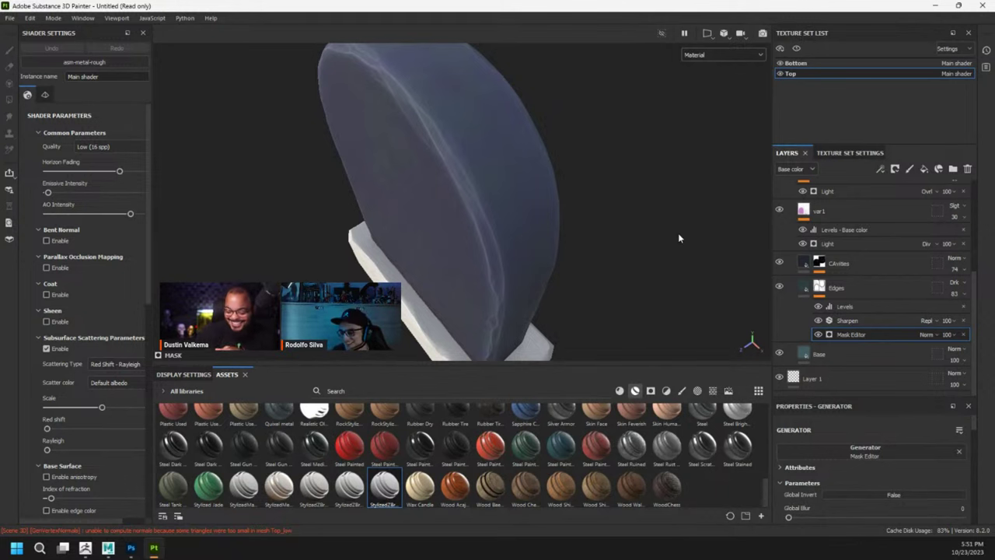
pyautogui.rightClick(625, 236)
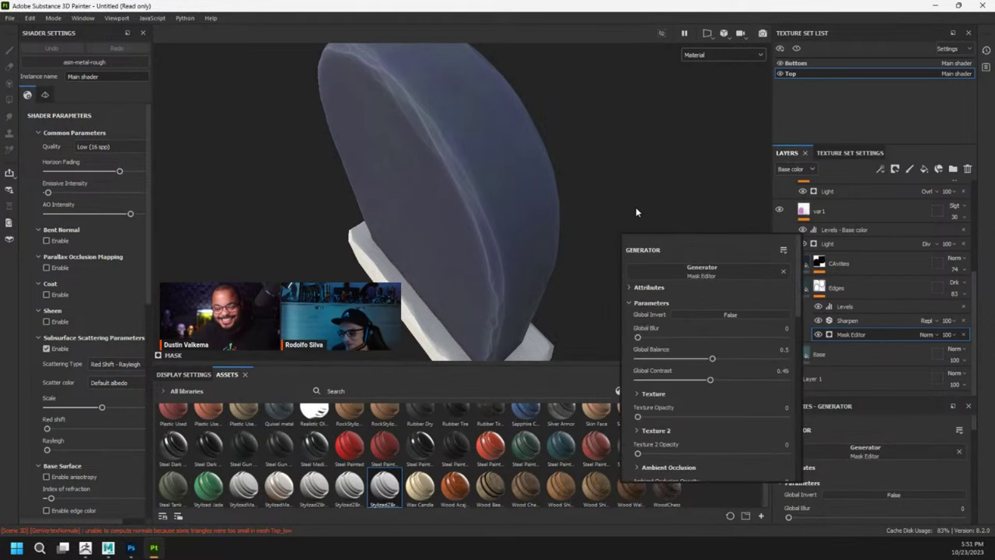
pyautogui.keyDown('alt'); pyautogui.moveTo(621, 203); pyautogui.dragTo(536, 184); pyautogui.keyUp('alt')
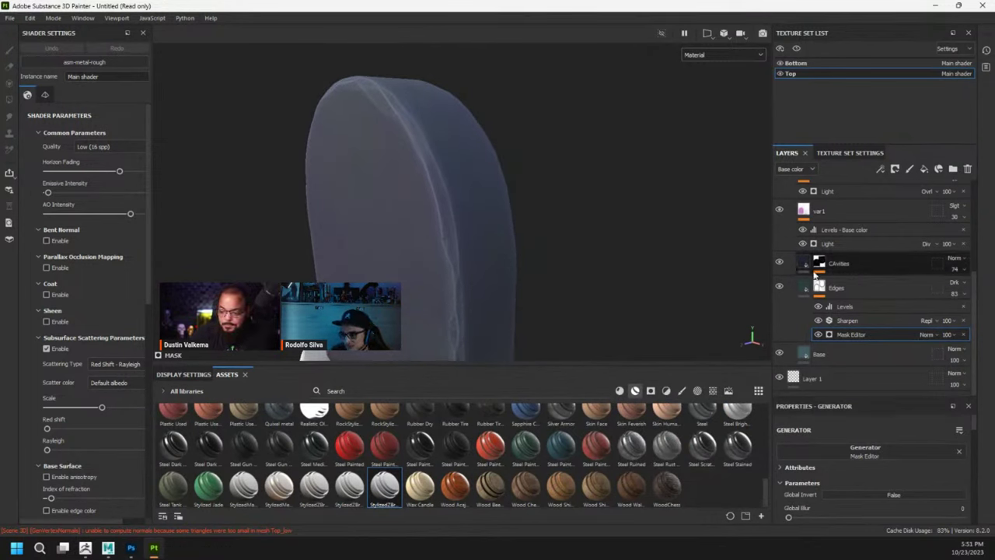
# - Enlarge the generator properties area and examine the map opacity parameters of the Edges mask generator
pyautogui.moveTo(805, 264)
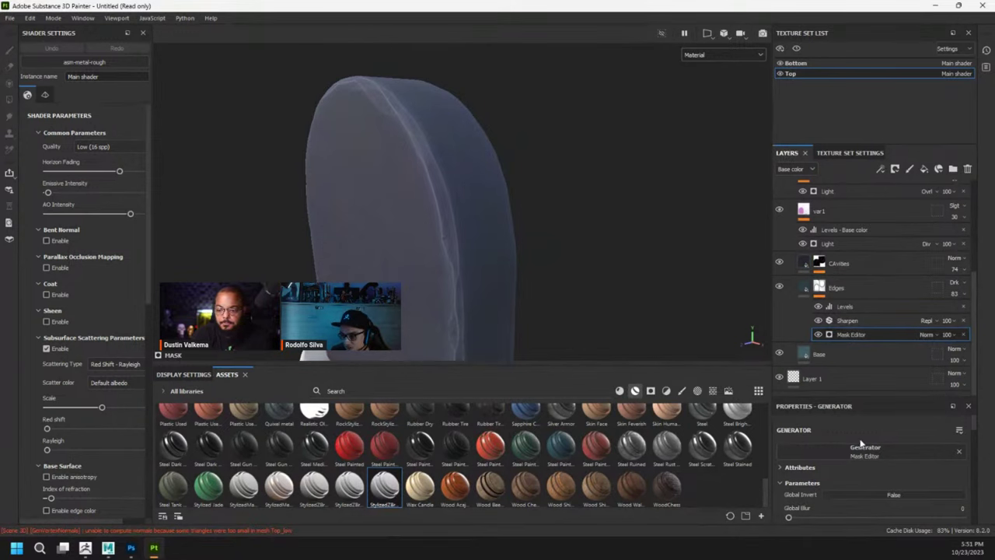
pyautogui.scroll(-5, 829, 449)
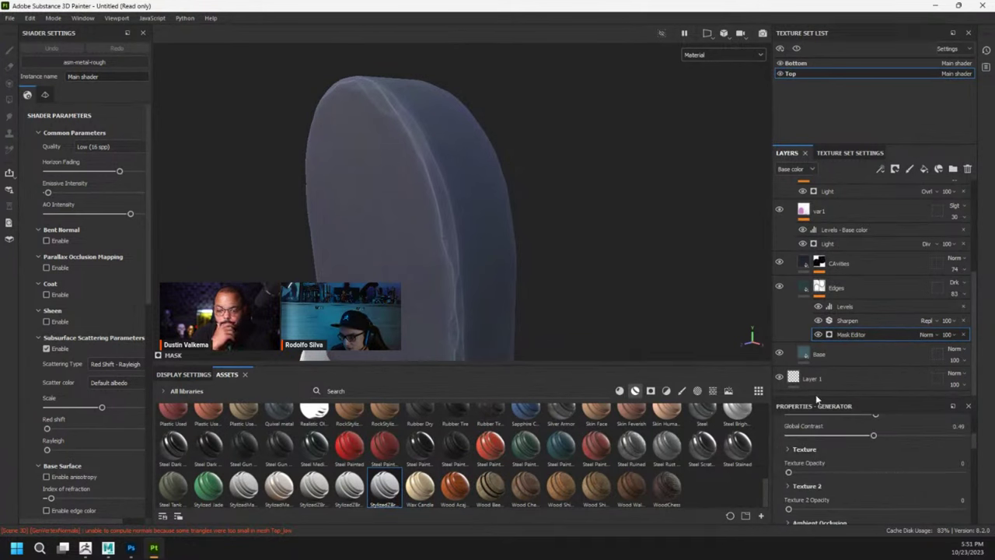
pyautogui.moveTo(817, 401); pyautogui.dragTo(828, 314)
pyautogui.scroll(-3, 842, 427)
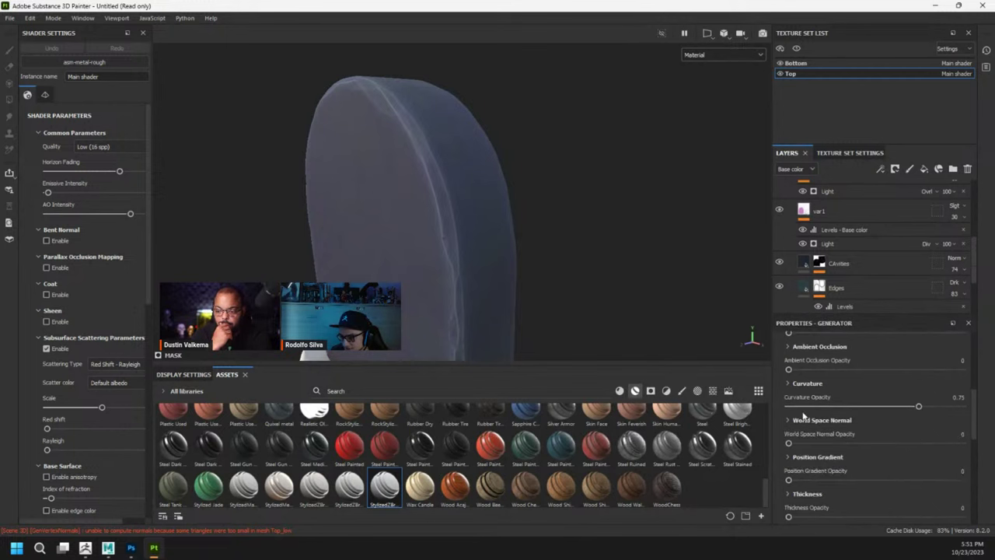
pyautogui.scroll(-2, 824, 292)
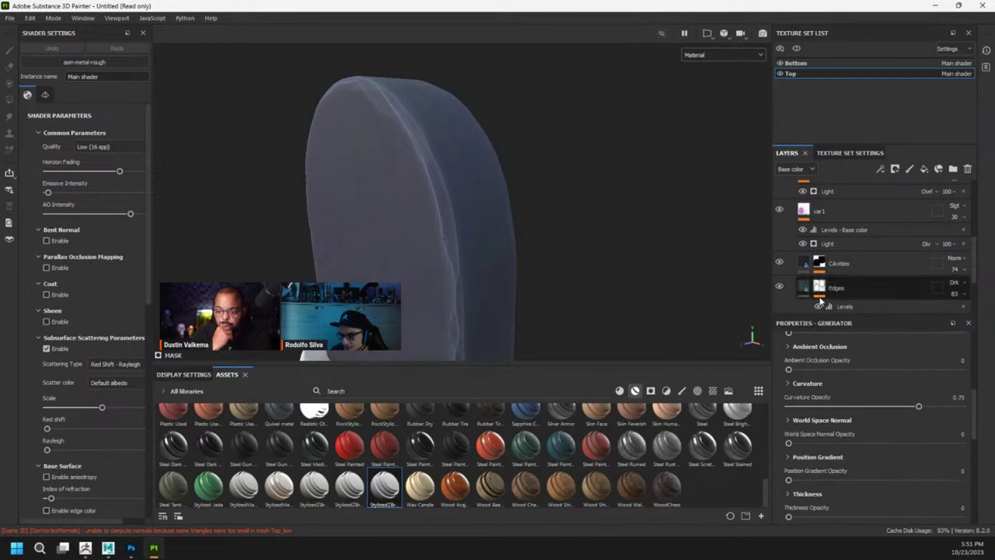
# - Hide and show the Edges layer to compare its effect on the slab
pyautogui.click(804, 225)
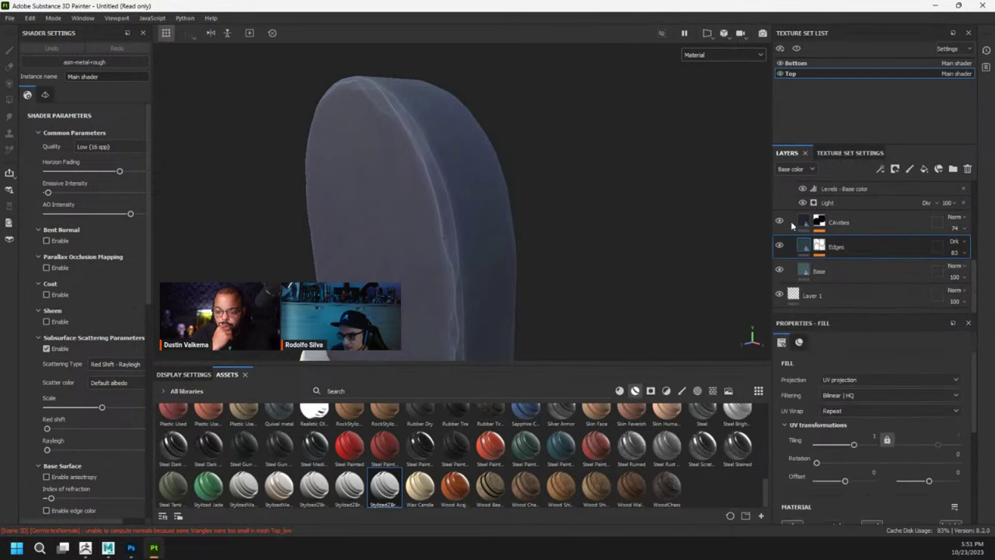
pyautogui.click(780, 246)
pyautogui.click(780, 246)
# - Display the Edges layer's mask in the viewport and examine it along the slab's rim
pyautogui.click(704, 56)
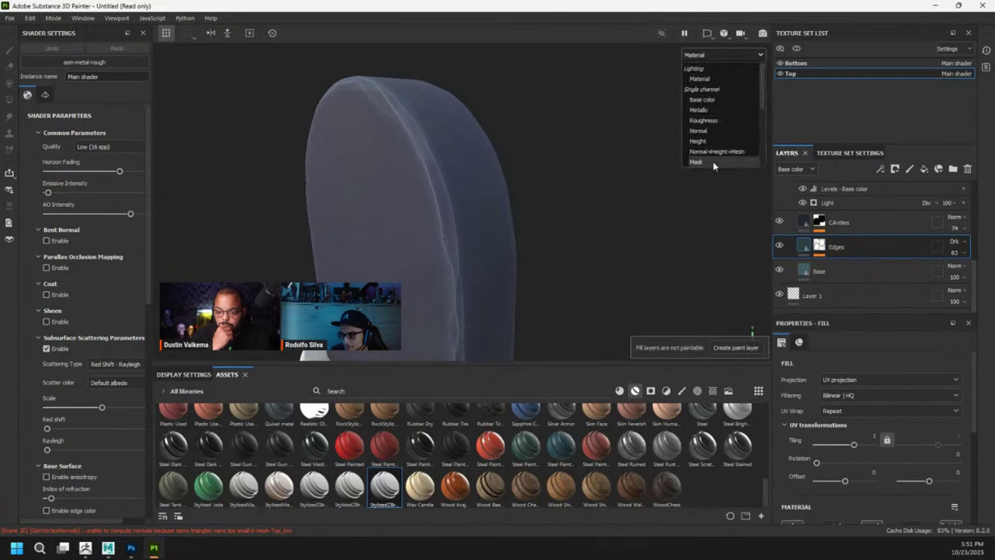
pyautogui.click(713, 163)
pyautogui.click(821, 249)
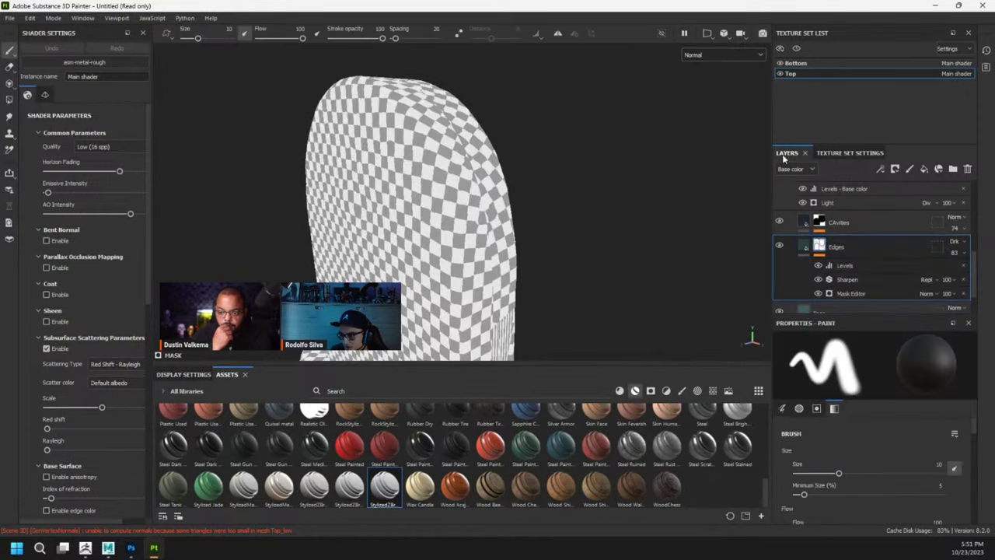
pyautogui.click(723, 55)
pyautogui.click(694, 160)
pyautogui.moveTo(688, 181)
pyautogui.keyDown('alt'); pyautogui.mouseDown()
pyautogui.moveTo(671, 162)
pyautogui.moveTo(588, 191)
pyautogui.moveTo(566, 226)
pyautogui.moveTo(506, 210)
pyautogui.moveTo(493, 226)
pyautogui.moveTo(491, 197)
pyautogui.mouseUp(); pyautogui.keyUp('alt')
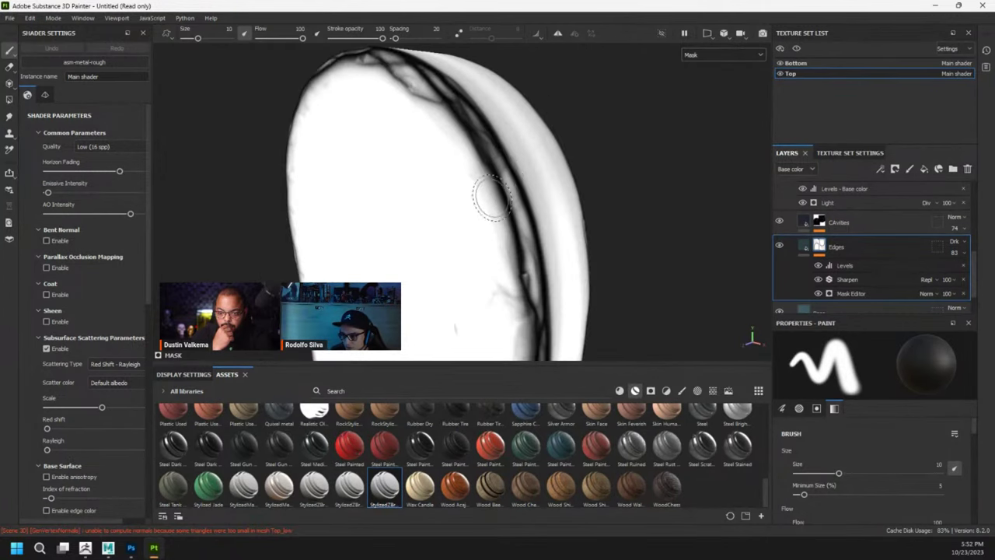
# - Expand the Curvature settings of the Edges layer's Mask Editor and review the generator's parameters
pyautogui.click(855, 293)
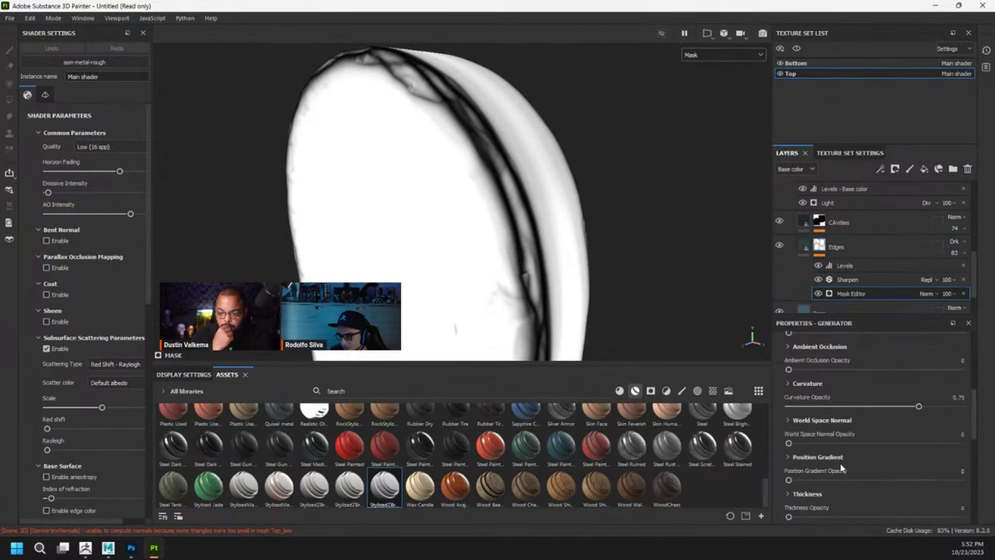
pyautogui.click(809, 385)
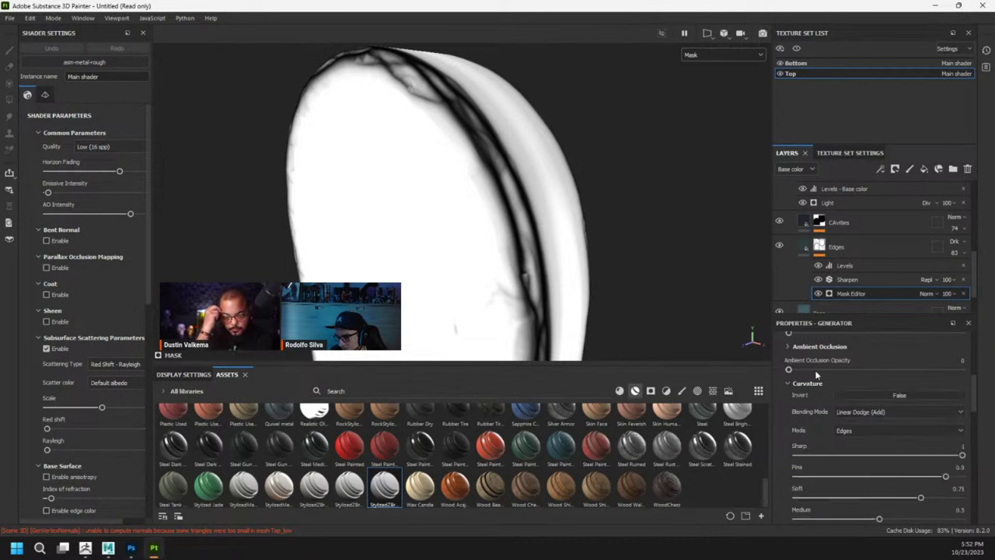
pyautogui.scroll(6, 833, 407)
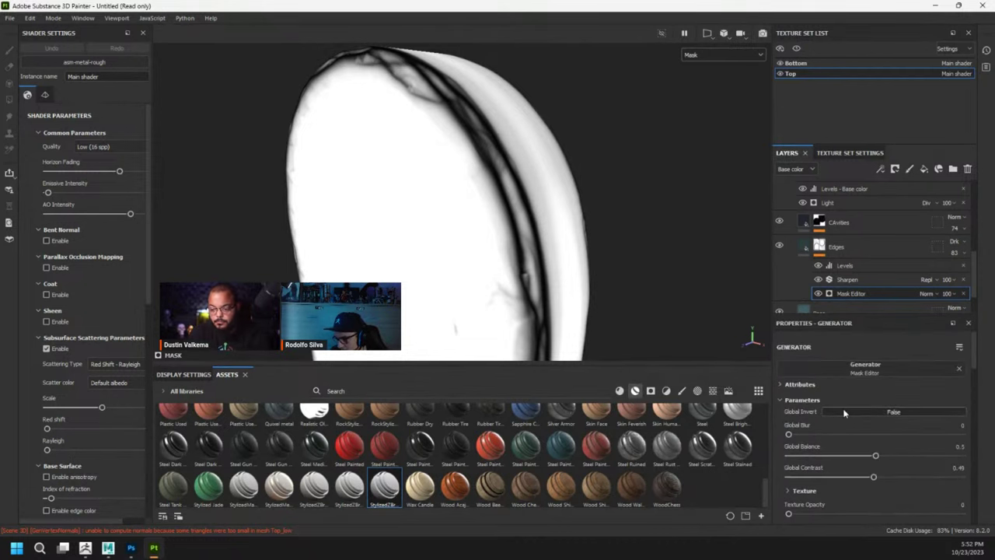
pyautogui.scroll(-3, 900, 345)
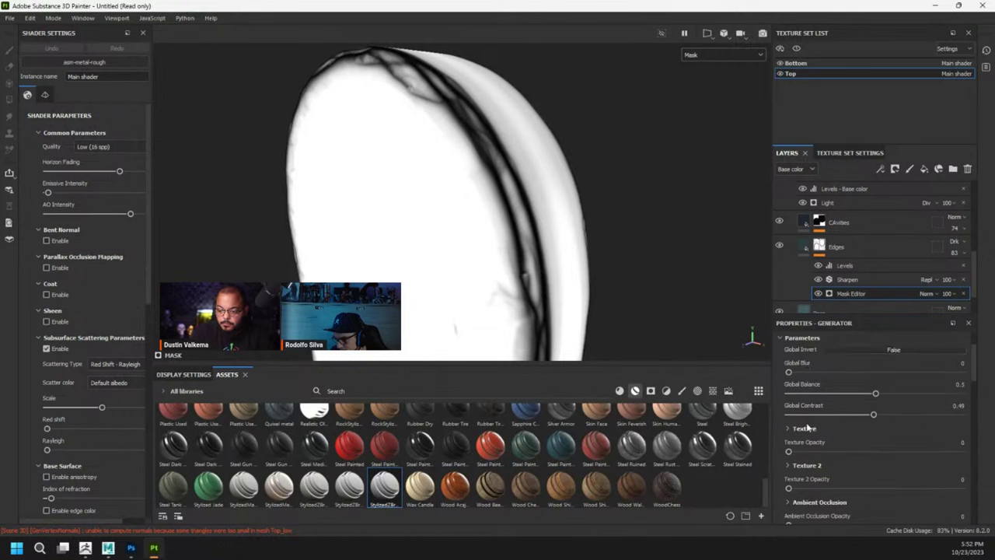
# - Turn the Levels effect on the Edges mask off and on to compare the inverted and original mask
pyautogui.click(854, 266)
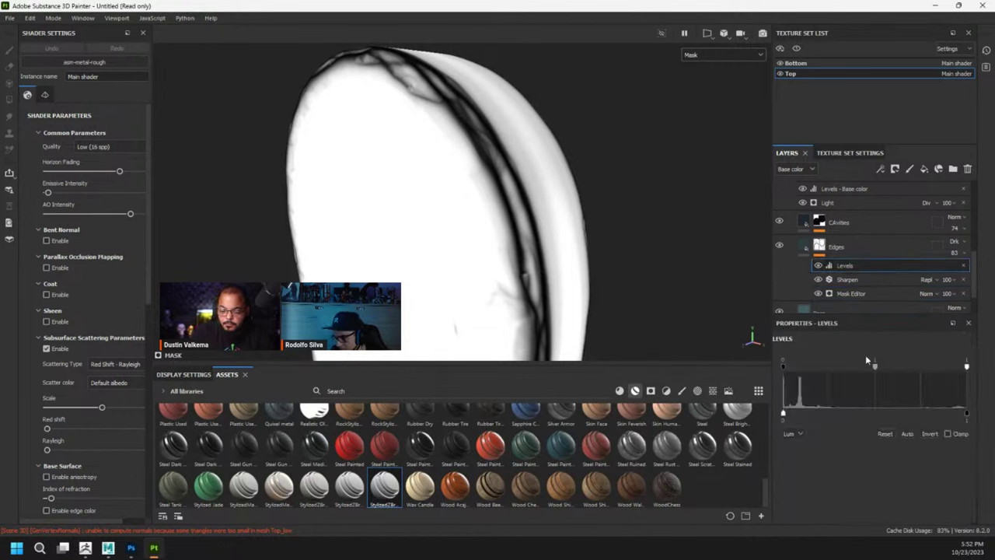
pyautogui.click(818, 266)
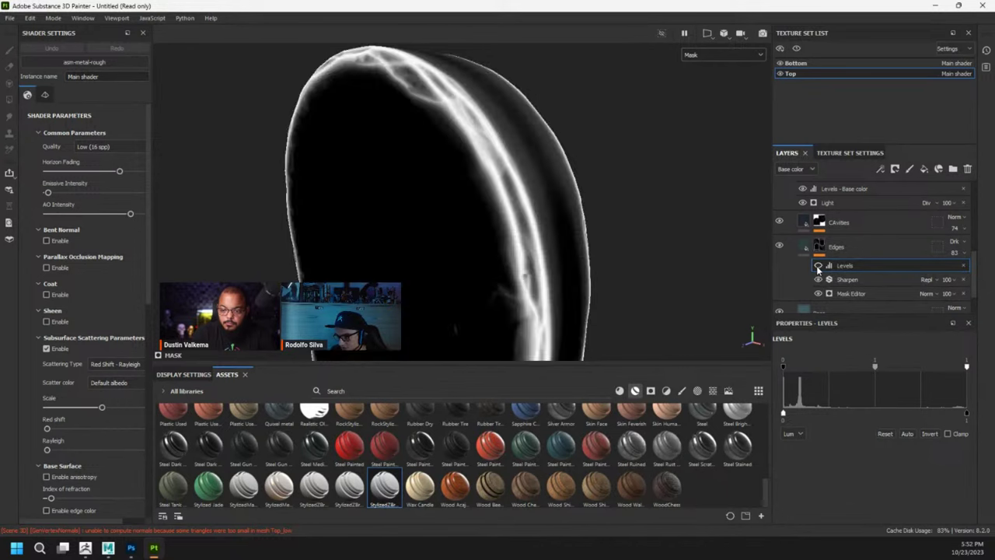
pyautogui.click(818, 266)
pyautogui.click(818, 266)
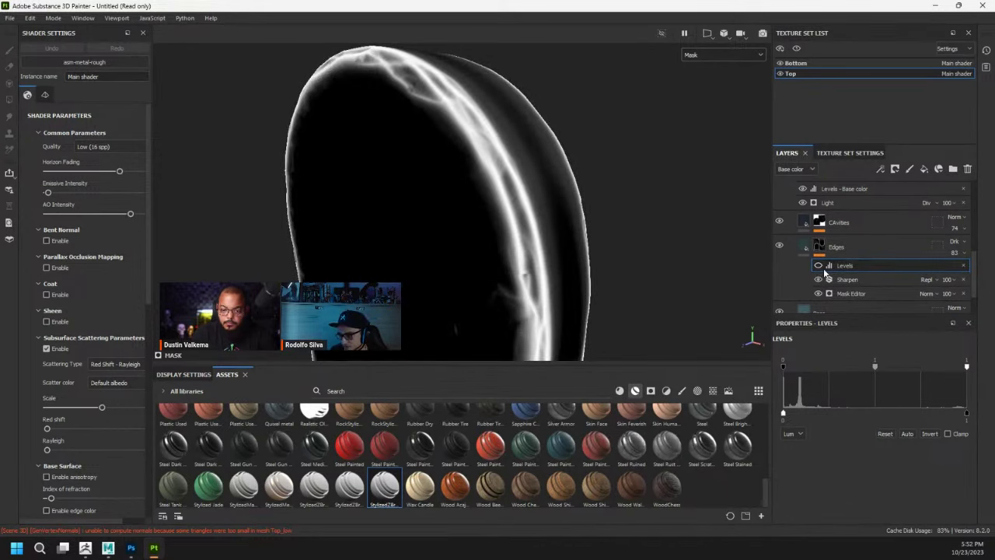
pyautogui.click(821, 267)
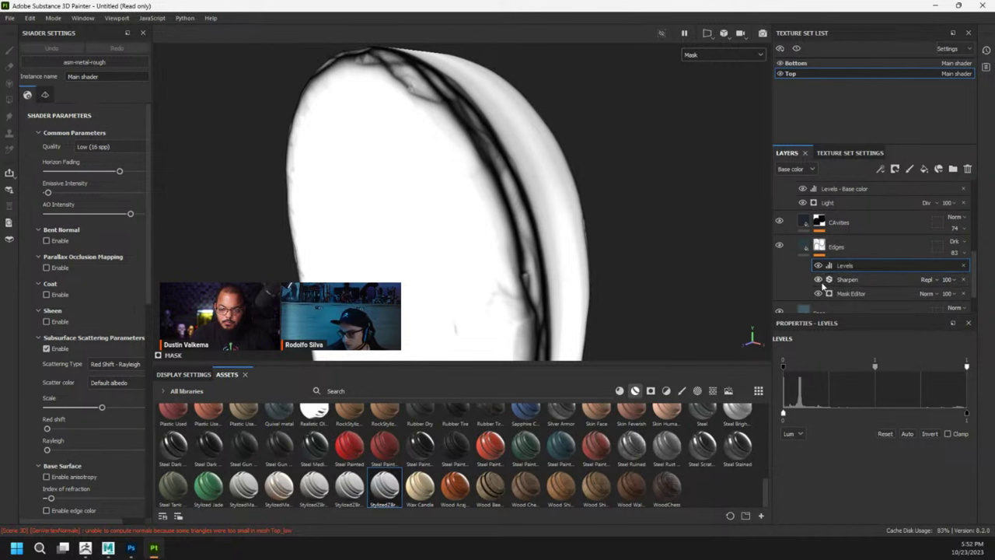
# - Reselect the Edges layer's Mask Editor and check the baked mesh maps assigned in the Top texture set's settings
pyautogui.click(851, 294)
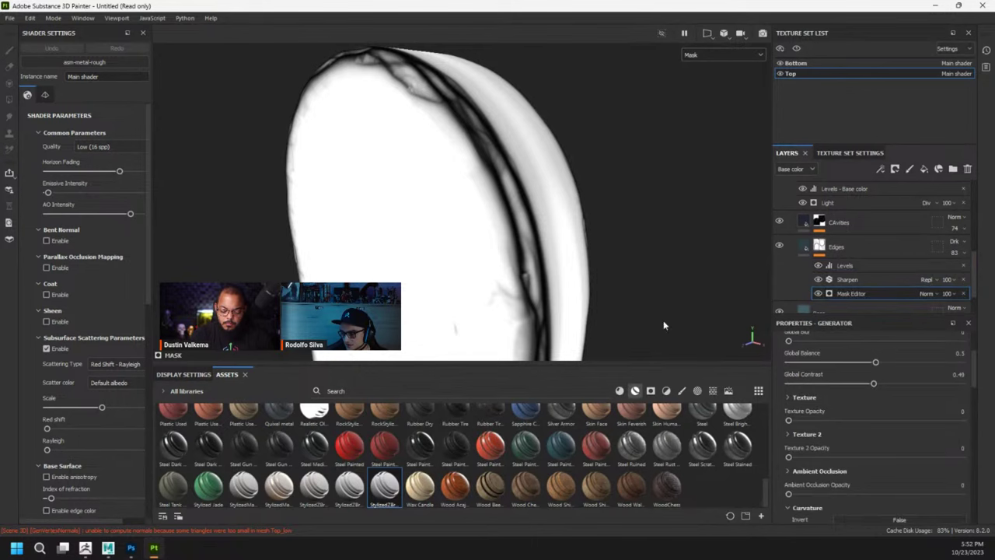
pyautogui.keyDown('alt'); pyautogui.moveTo(663, 325); pyautogui.dragTo(626, 252); pyautogui.keyUp('alt')
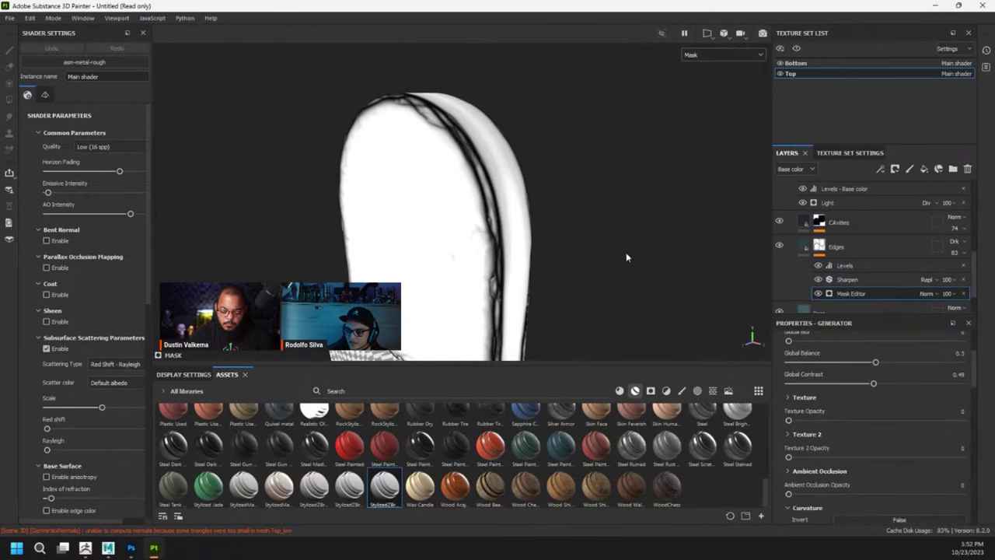
pyautogui.click(859, 155)
pyautogui.scroll(-5, 847, 298)
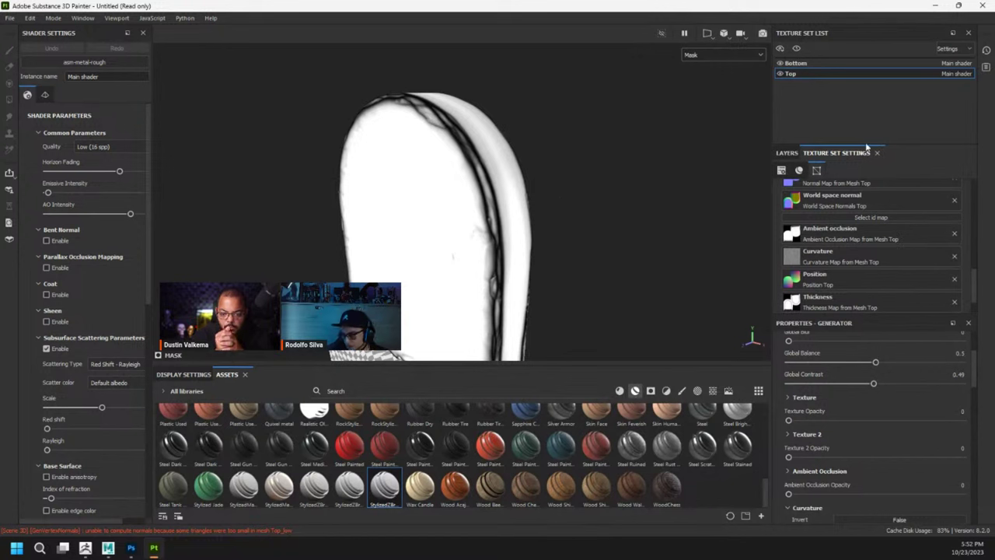
# - Open the Mask Editor on the Cavities layer's mask and display that mask on the slab in the viewport
pyautogui.click(787, 153)
pyautogui.scroll(1, 833, 244)
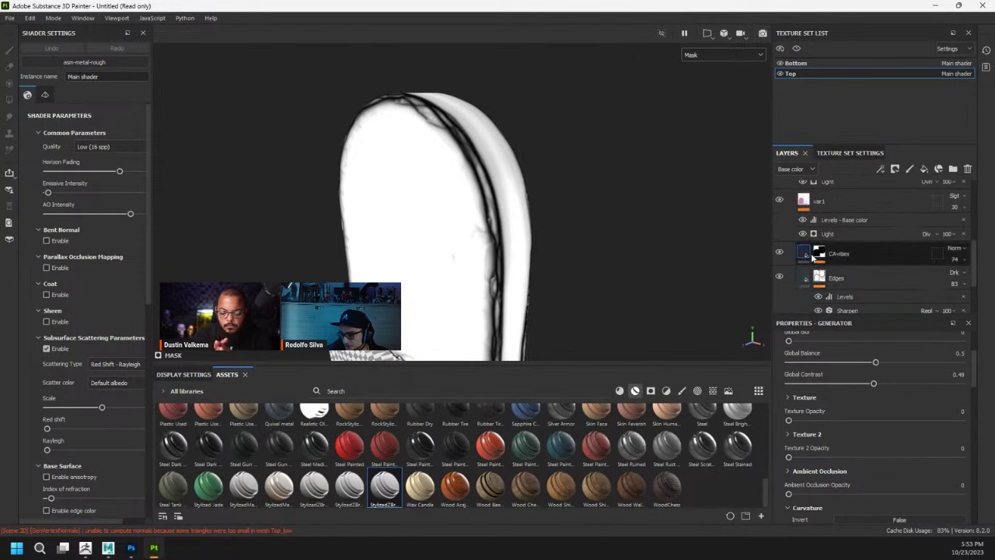
pyautogui.click(817, 254)
pyautogui.click(849, 288)
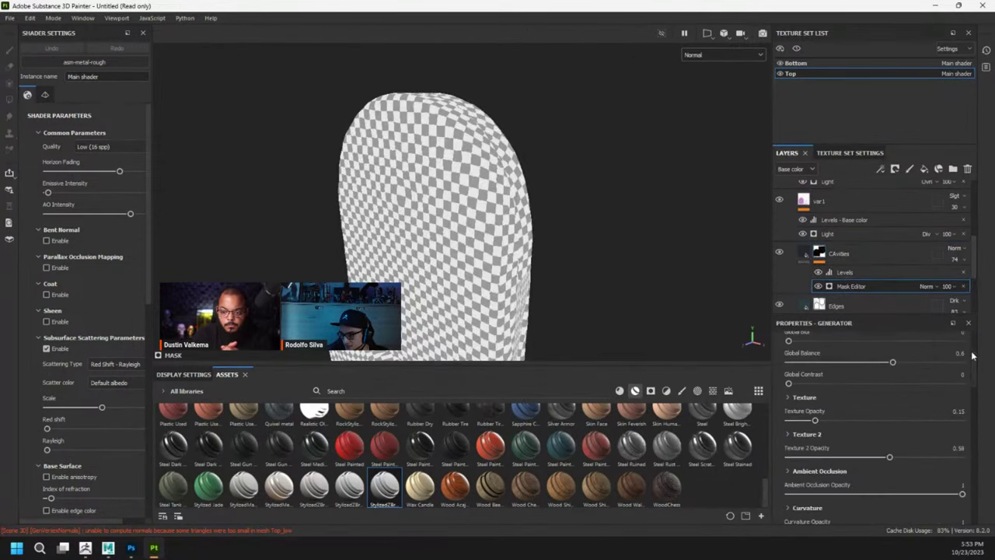
pyautogui.click(710, 55)
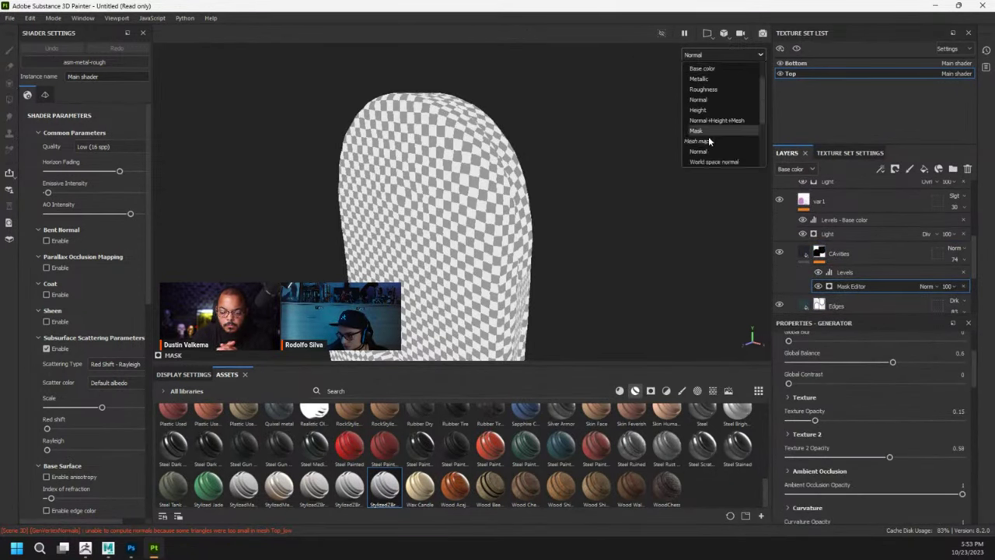
pyautogui.click(707, 135)
pyautogui.scroll(5, 515, 186)
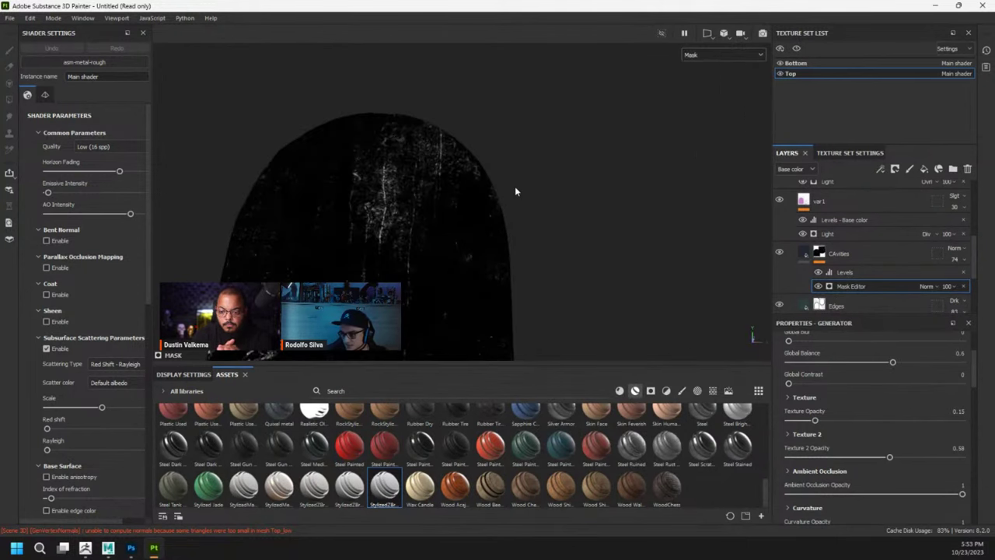
# - Expand the Texture 2 settings of the Cavities mask generator and examine its opacities, grunge textures and mesh map inputs
pyautogui.scroll(-4, 857, 438)
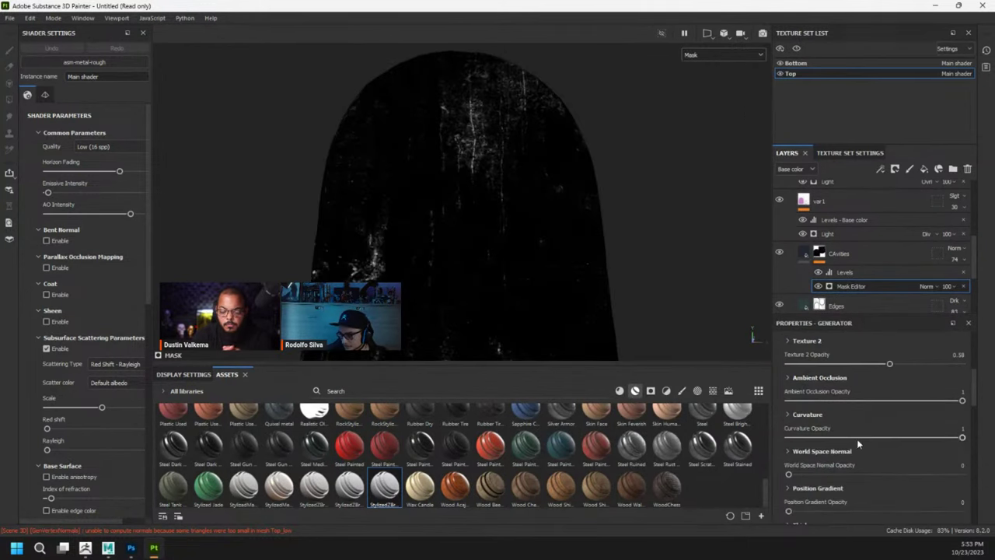
pyautogui.scroll(3, 848, 429)
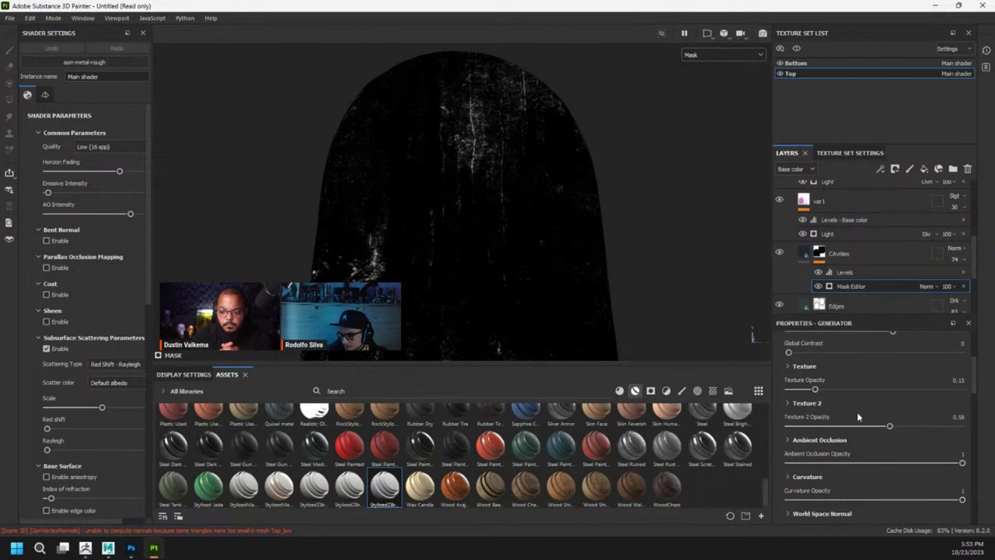
pyautogui.click(788, 403)
pyautogui.scroll(-5, 805, 416)
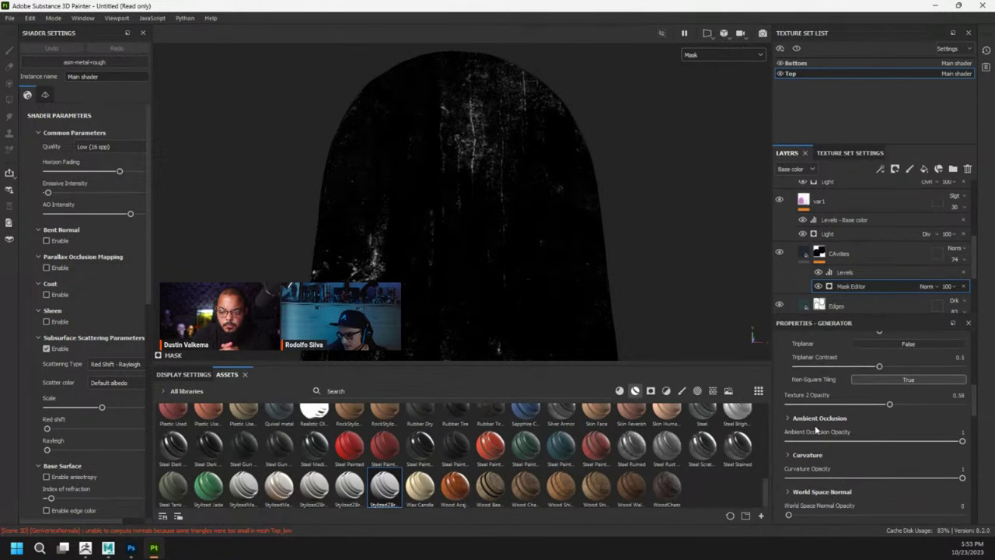
pyautogui.scroll(6, 834, 424)
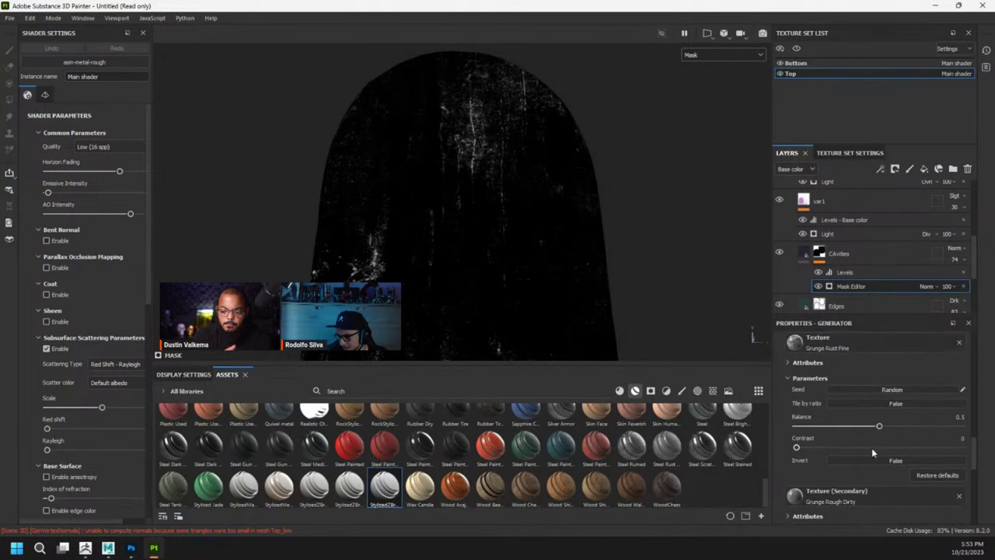
pyautogui.scroll(-5, 863, 440)
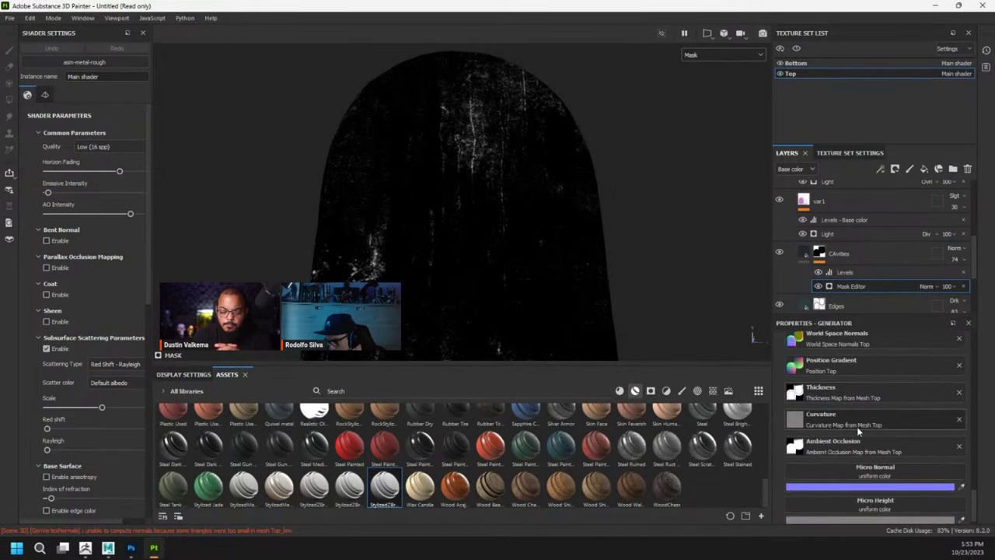
pyautogui.scroll(-1, 855, 429)
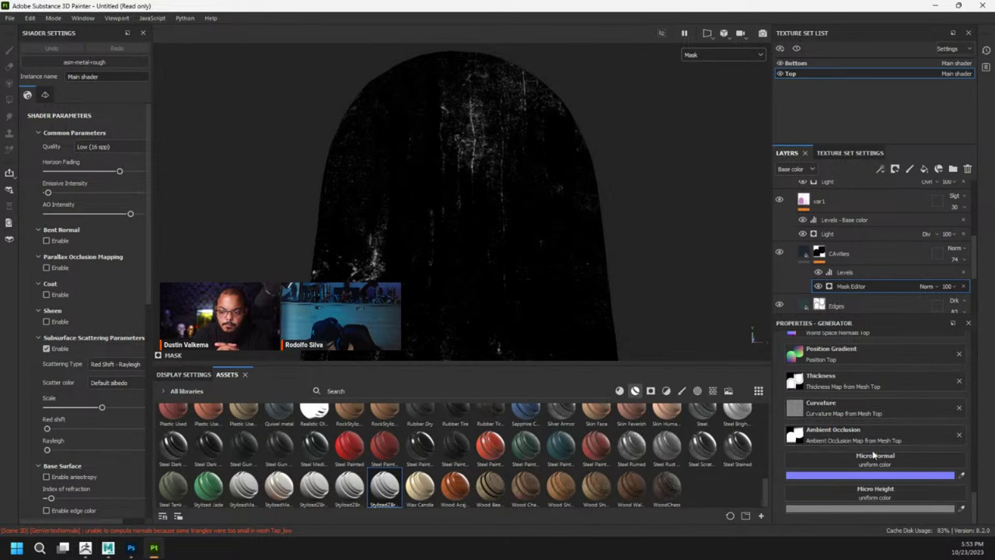
# - Review the grunge texture inputs, mesh map inputs and Texture 2 settings of the Cavities mask generator
pyautogui.scroll(5, 863, 437)
pyautogui.scroll(5, 872, 434)
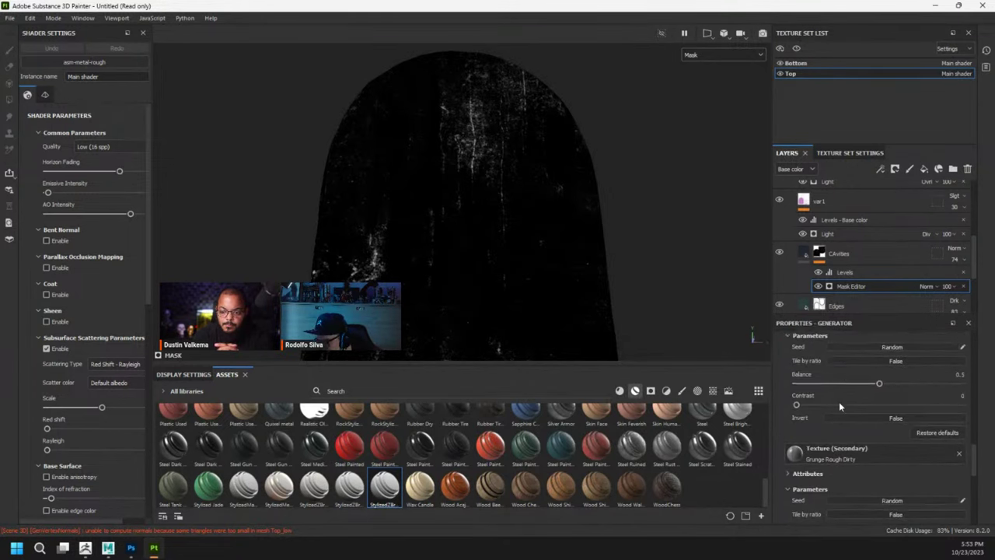
pyautogui.scroll(5, 839, 401)
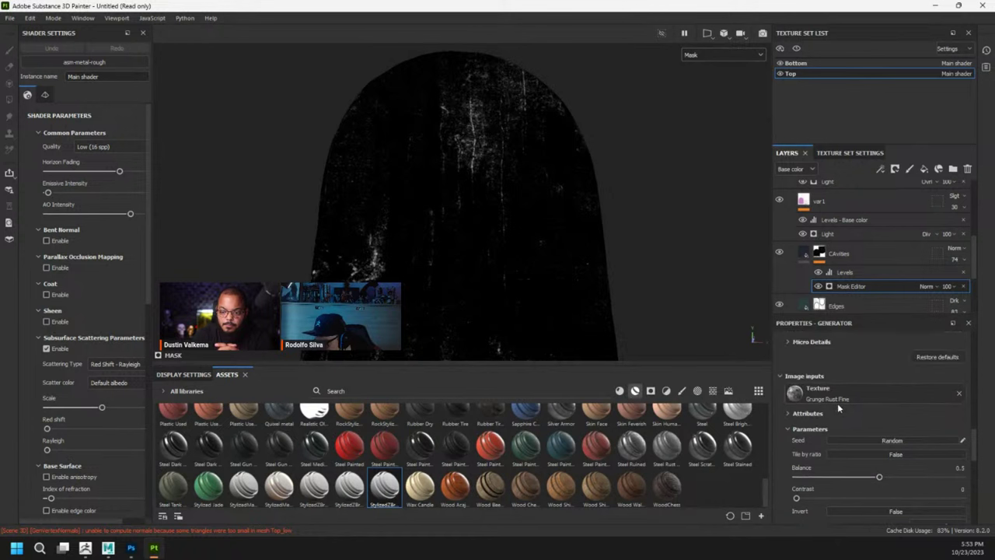
pyautogui.scroll(-10, 838, 404)
pyautogui.scroll(3, 836, 428)
pyautogui.scroll(-1, 861, 444)
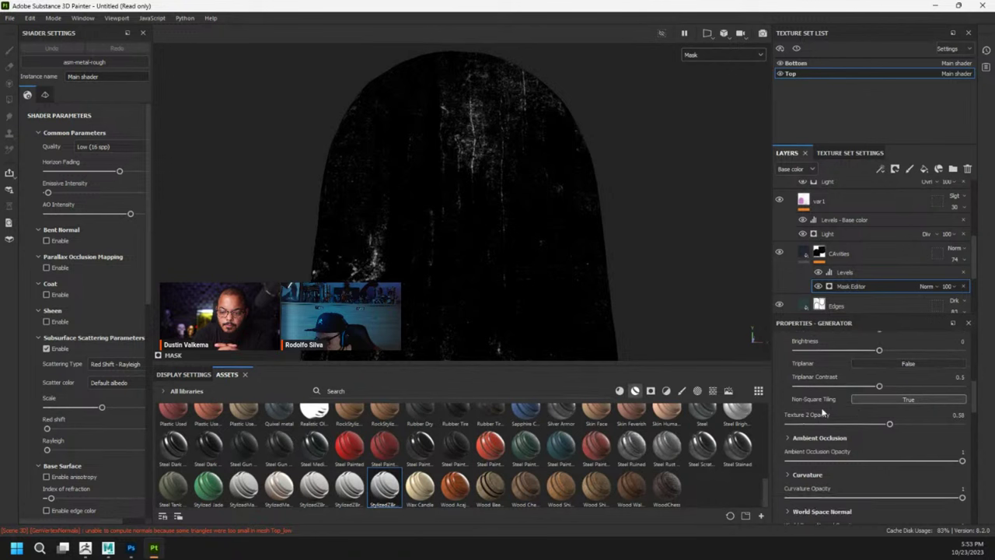
pyautogui.scroll(4, 836, 414)
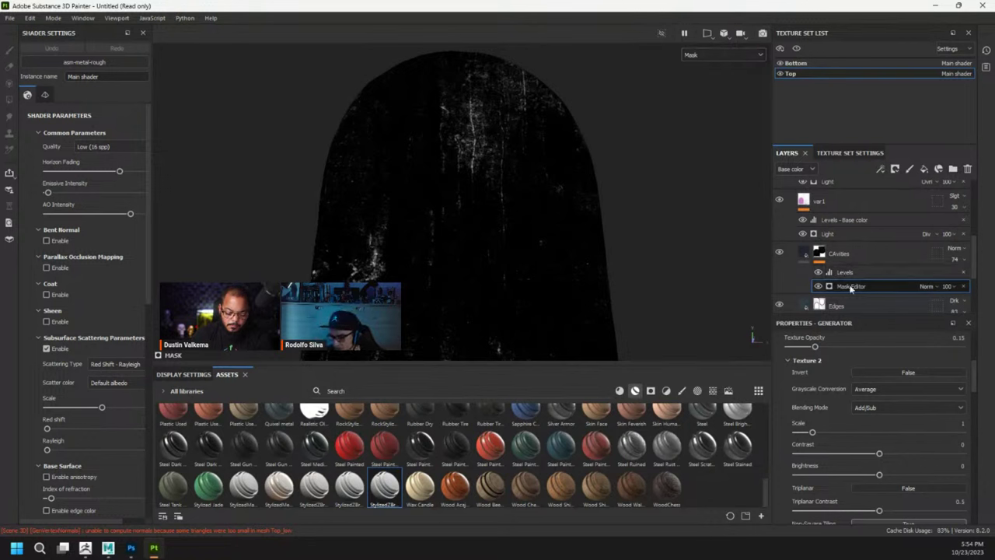
# - Expand the Curvature settings of the Cavities mask generator and inspect the mask around the slab's sides and base
pyautogui.scroll(3, 847, 411)
pyautogui.scroll(-3, 844, 413)
pyautogui.scroll(-1, 853, 422)
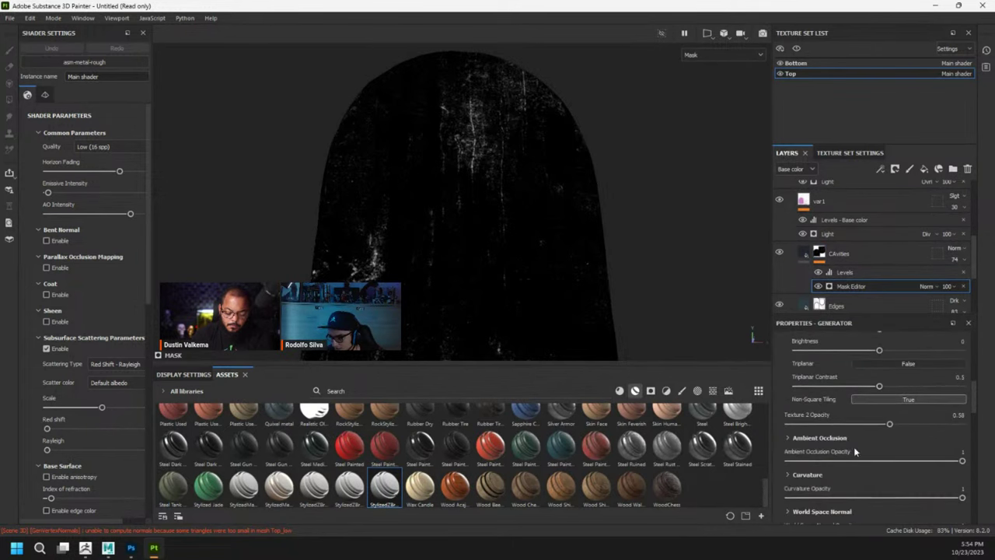
pyautogui.click(804, 476)
pyautogui.scroll(-1, 855, 466)
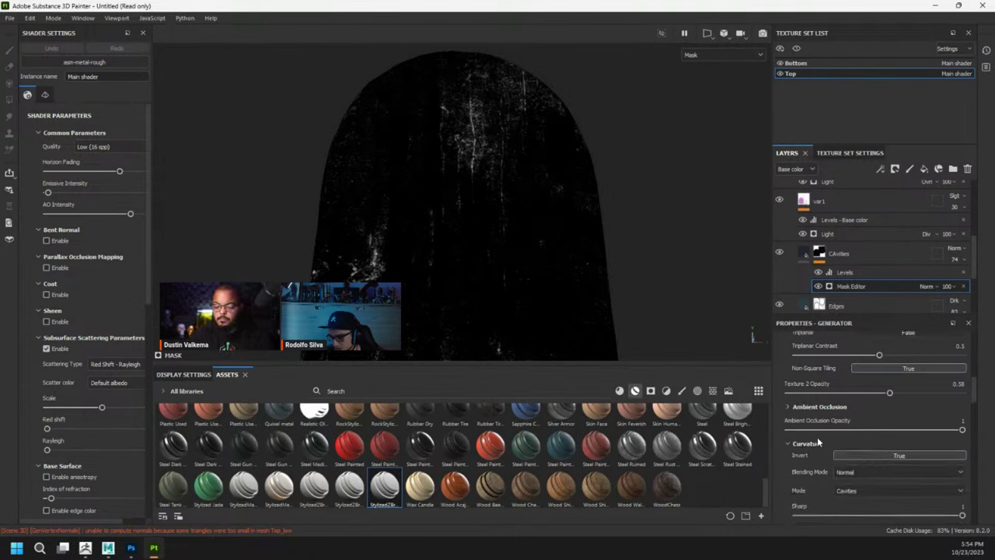
pyautogui.keyDown('alt'); pyautogui.moveTo(488, 237); pyautogui.dragTo(760, 249); pyautogui.keyUp('alt')
pyautogui.keyDown('alt'); pyautogui.moveTo(522, 271); pyautogui.dragTo(484, 271, button='middle'); pyautogui.keyUp('alt')
pyautogui.keyDown('alt'); pyautogui.moveTo(483, 271); pyautogui.dragTo(479, 195); pyautogui.keyUp('alt')
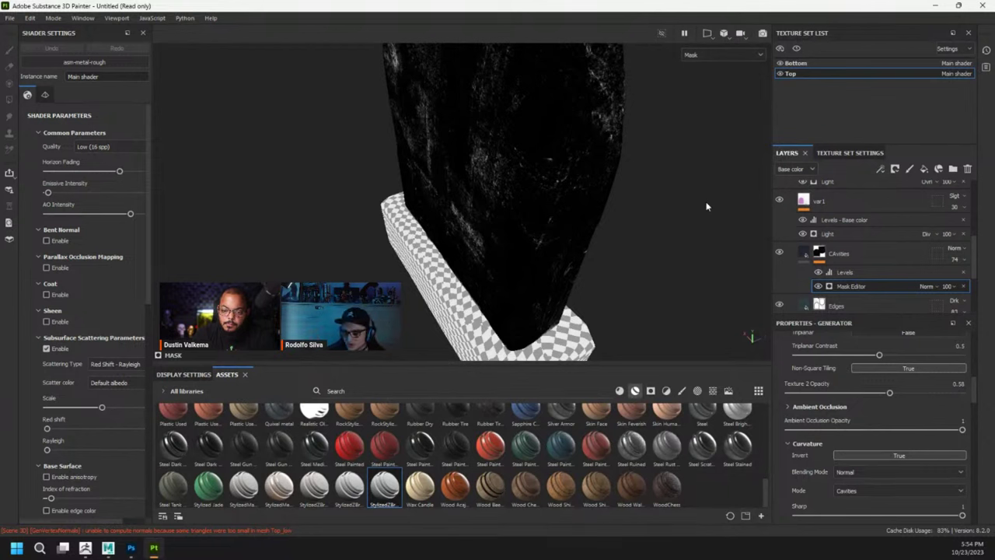
pyautogui.keyDown('alt'); pyautogui.moveTo(706, 206); pyautogui.dragTo(688, 250); pyautogui.keyUp('alt')
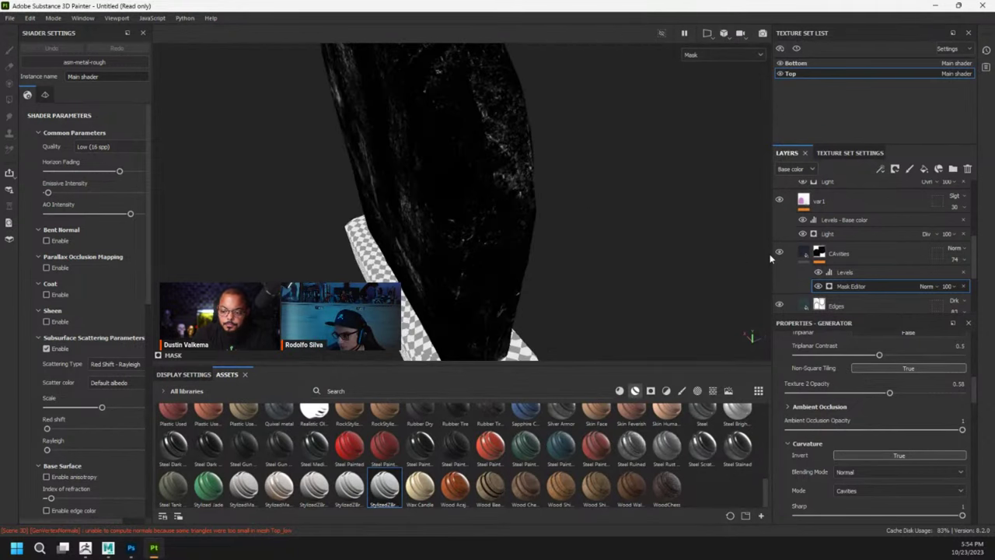
# - Select the var1 layer, return the viewport to the Material display and examine the settings of its Light generator
pyautogui.click(821, 202)
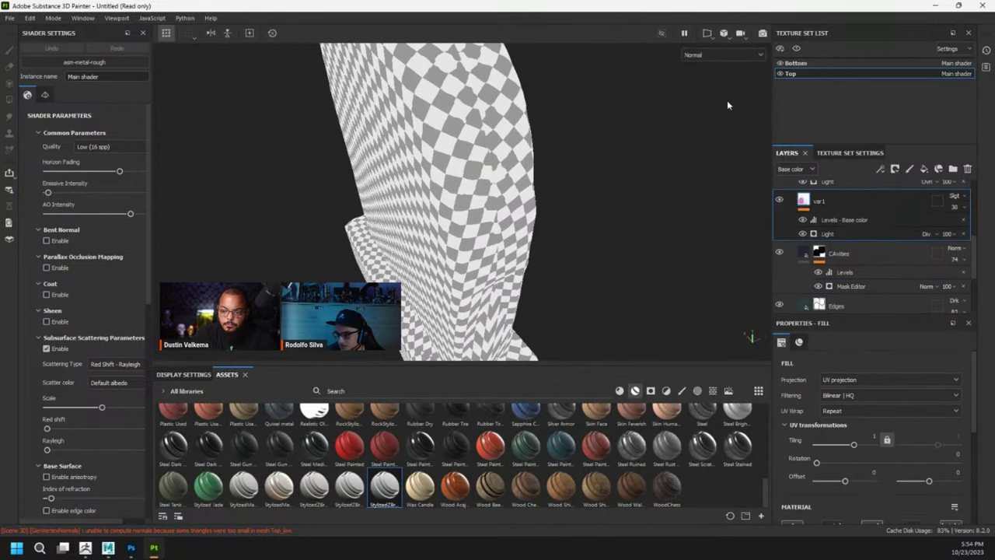
pyautogui.click(712, 55)
pyautogui.click(702, 79)
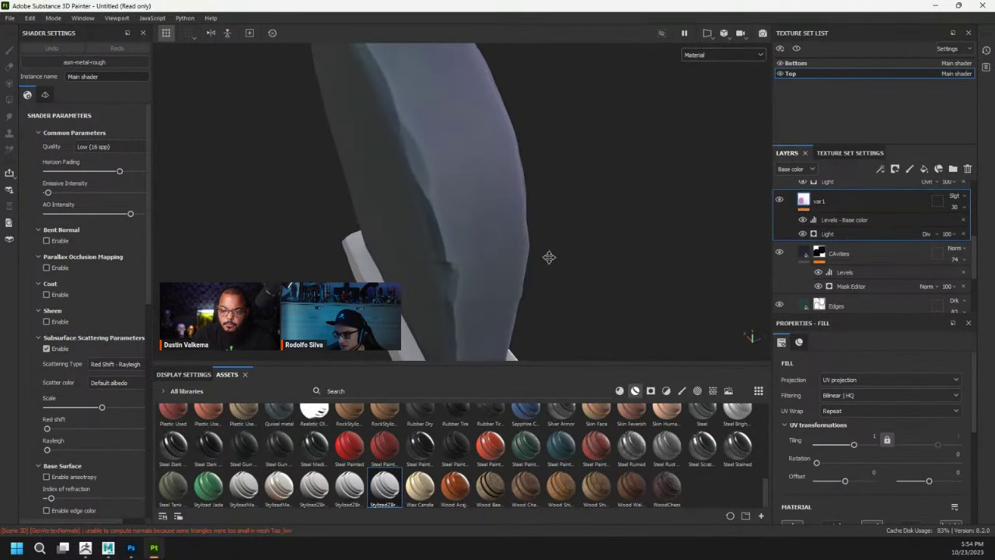
pyautogui.keyDown('alt'); pyautogui.moveTo(548, 257); pyautogui.dragTo(516, 198); pyautogui.keyUp('alt')
pyautogui.moveTo(633, 195)
pyautogui.keyDown('alt'); pyautogui.mouseDown()
pyautogui.moveTo(417, 184)
pyautogui.moveTo(618, 207)
pyautogui.mouseUp(); pyautogui.keyUp('alt')
pyautogui.click(843, 234)
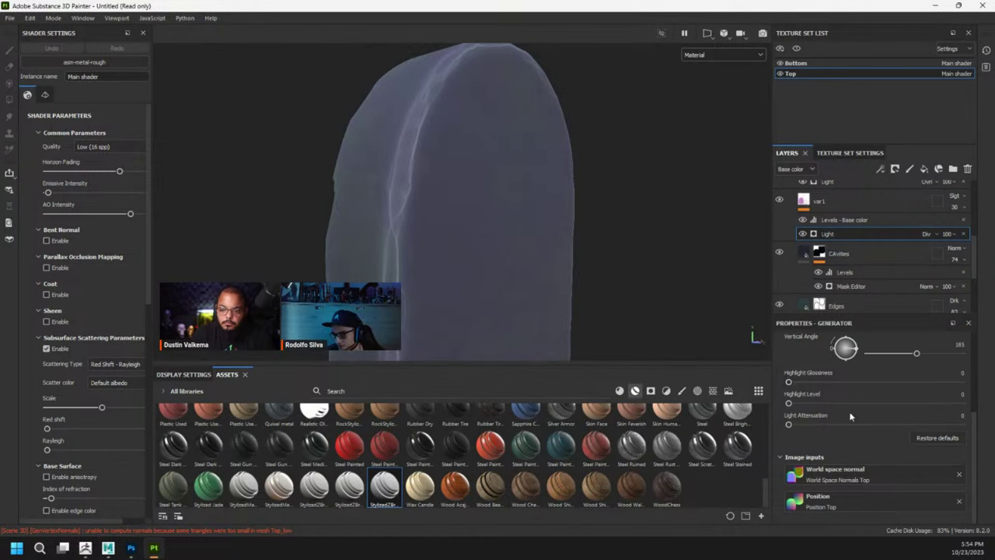
pyautogui.scroll(3, 850, 413)
# - Disable the roughness channel on the var1 fill layer
pyautogui.click(804, 203)
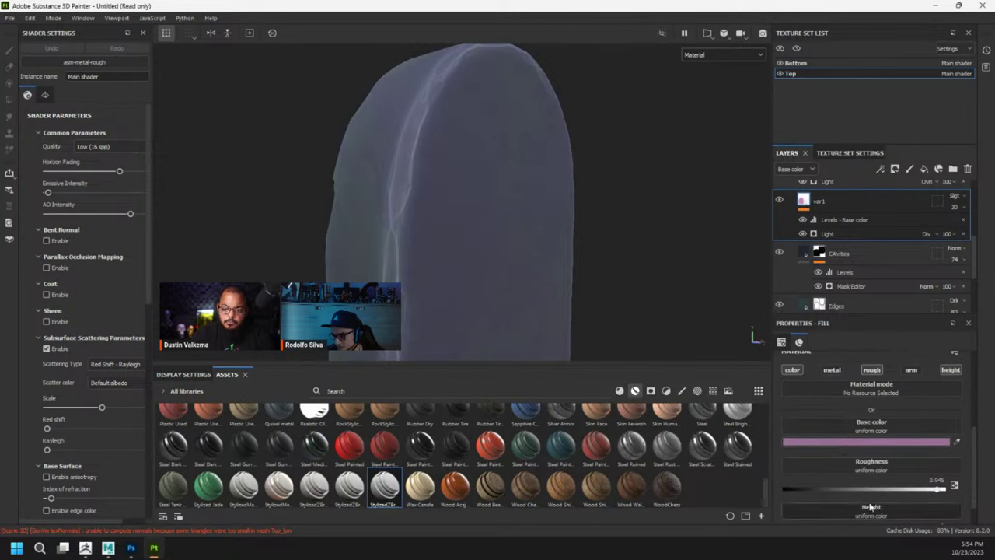
pyautogui.click(873, 370)
pyautogui.keyDown('alt'); pyautogui.moveTo(606, 257); pyautogui.dragTo(508, 167); pyautogui.keyUp('alt')
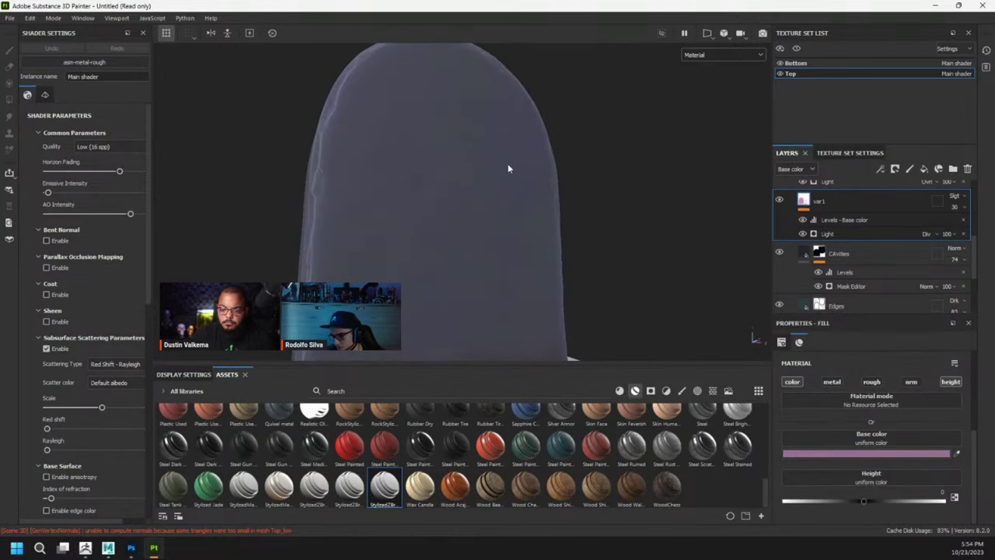
# - Set the Horizontal Angle of var1's Light generator to 145 and check the shading on the whole tombstone
pyautogui.click(860, 233)
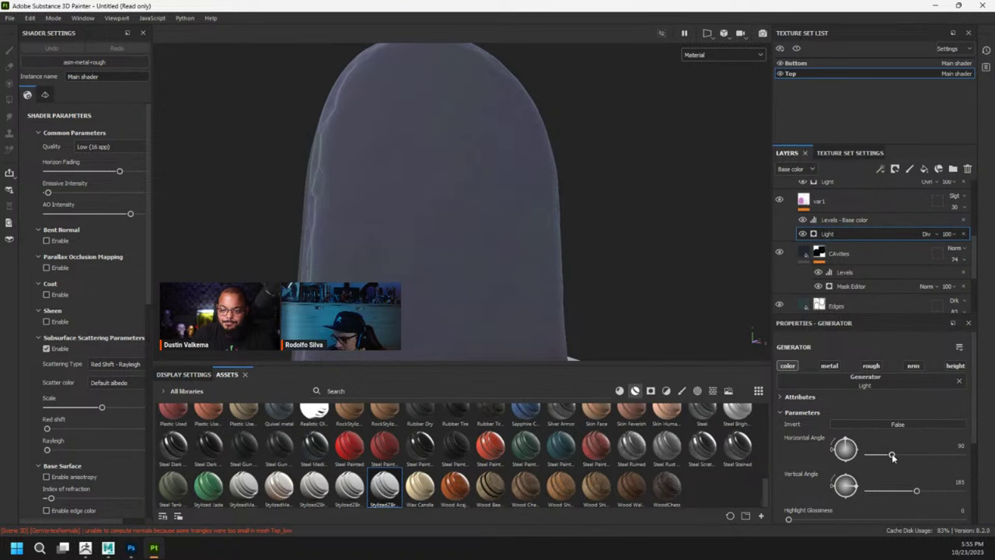
pyautogui.moveTo(891, 454); pyautogui.dragTo(907, 459)
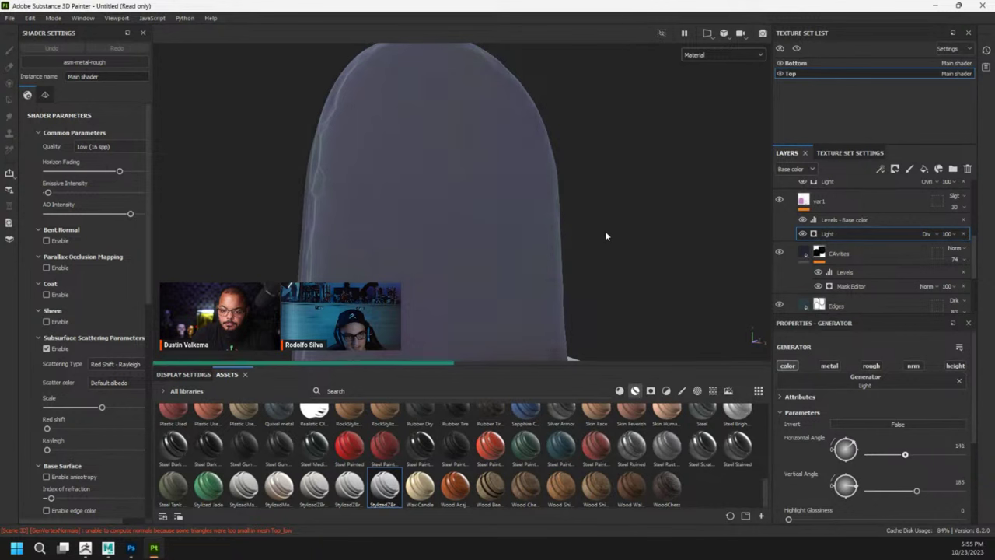
pyautogui.moveTo(750, 301)
pyautogui.keyDown('alt'); pyautogui.mouseDown()
pyautogui.moveTo(643, 243)
pyautogui.moveTo(624, 245)
pyautogui.moveTo(645, 239)
pyautogui.mouseUp(); pyautogui.keyUp('alt')
pyautogui.scroll(-3, 625, 246)
# - Change the AO layer's base color to dark purple 511E52
pyautogui.scroll(5, 805, 233)
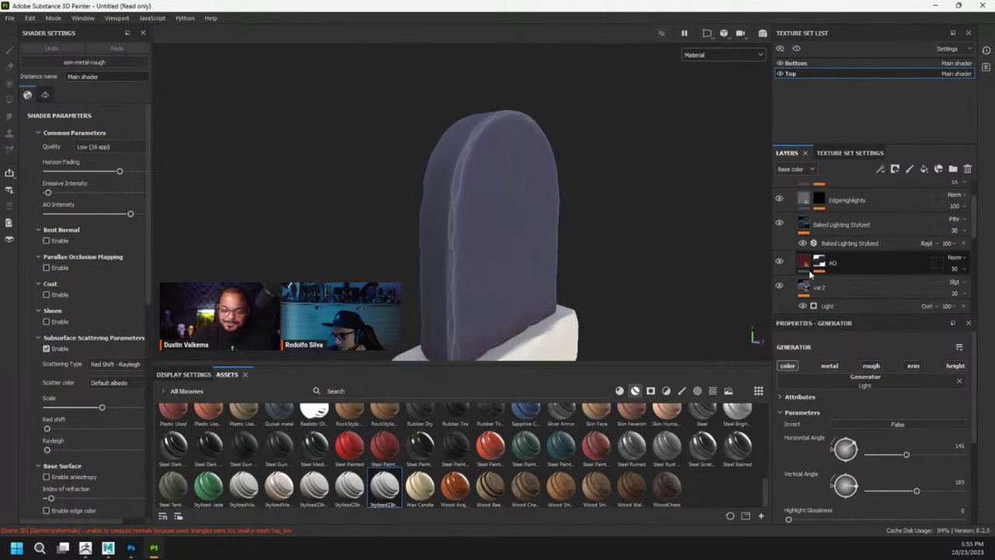
pyautogui.click(790, 264)
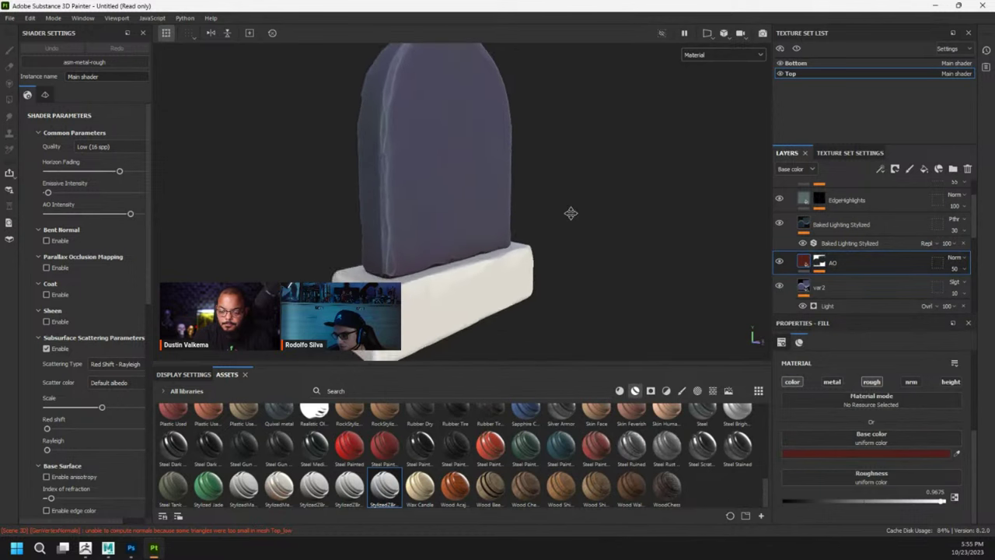
pyautogui.click(881, 453)
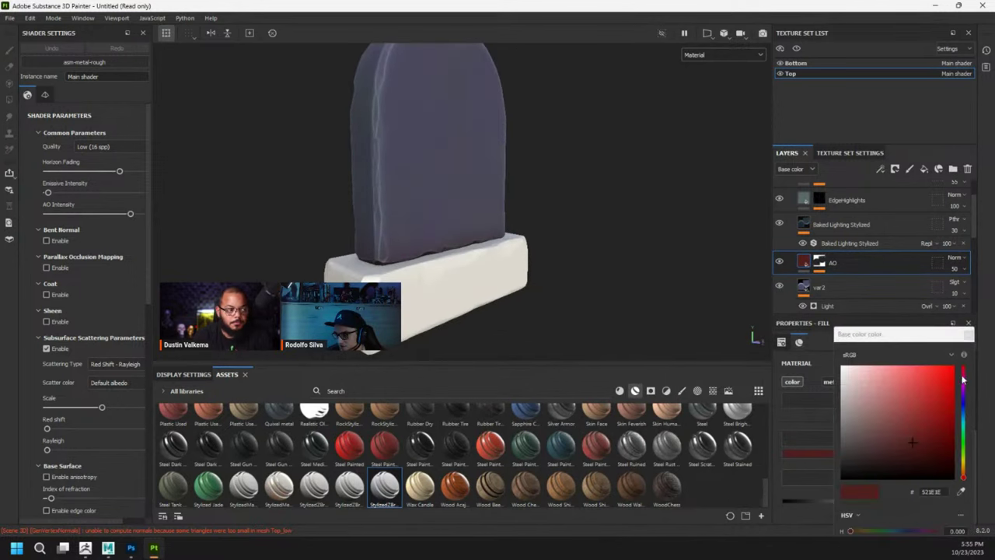
pyautogui.moveTo(964, 381)
pyautogui.mouseDown()
pyautogui.moveTo(965, 400)
pyautogui.moveTo(966, 388)
pyautogui.mouseUp()
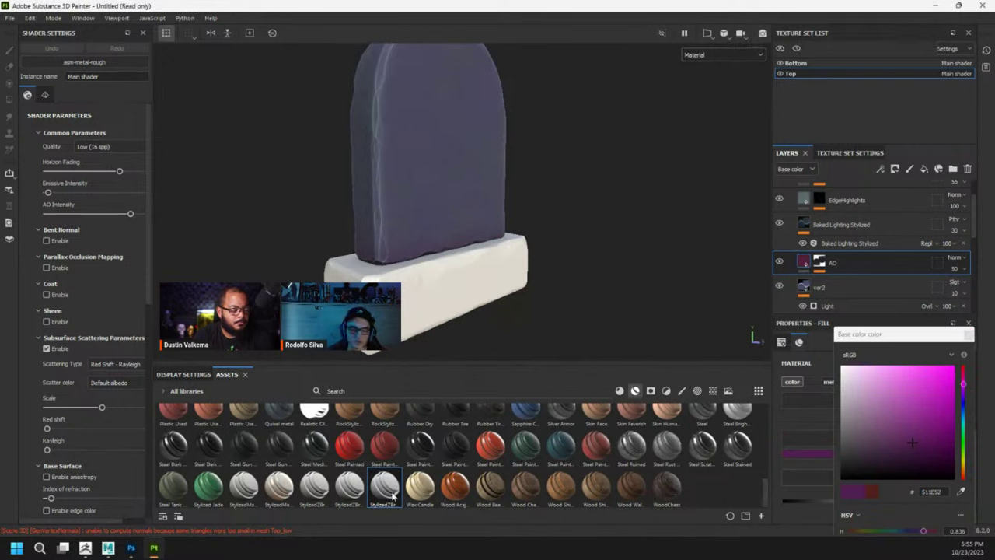
pyautogui.moveTo(393, 496)
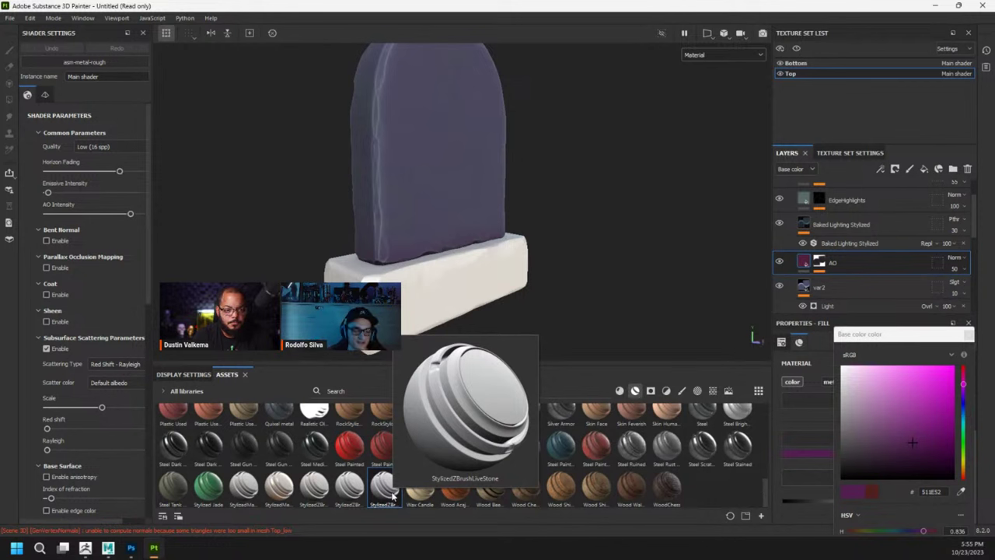
pyautogui.click(967, 336)
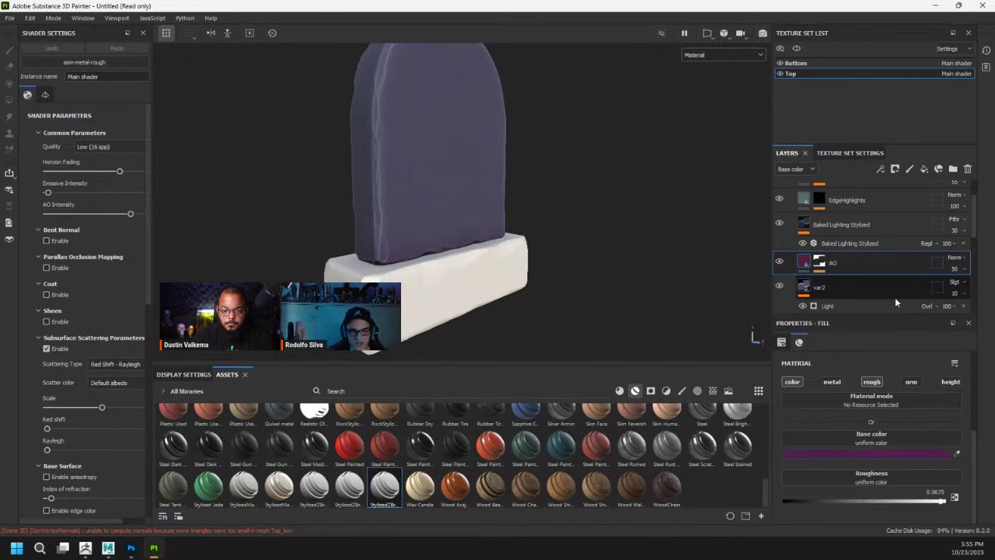
# - Turn the Baked Lighting Stylized layer off and on to compare its effect on the tombstone's front and side
pyautogui.scroll(2, 900, 255)
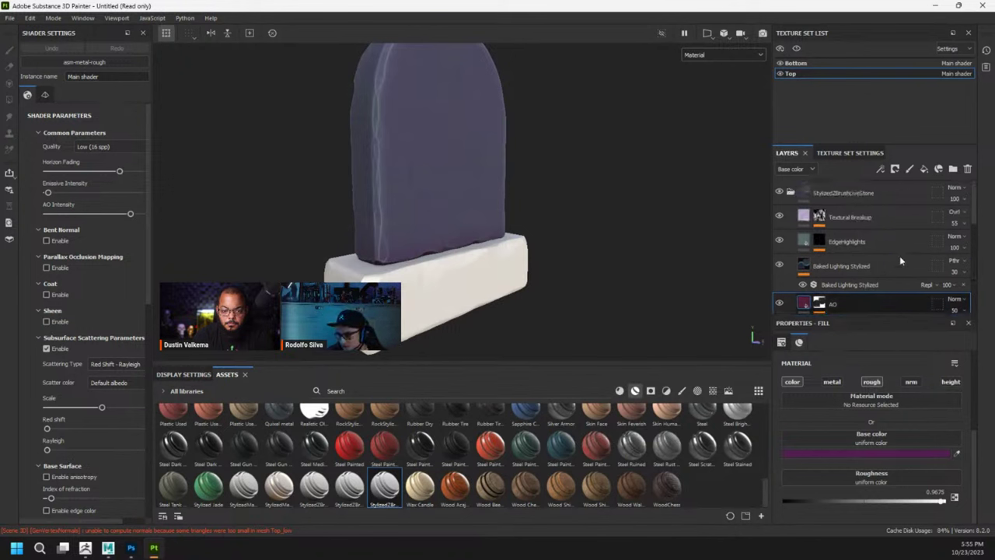
pyautogui.click(778, 264)
pyautogui.keyDown('alt'); pyautogui.moveTo(466, 135); pyautogui.dragTo(619, 147); pyautogui.keyUp('alt')
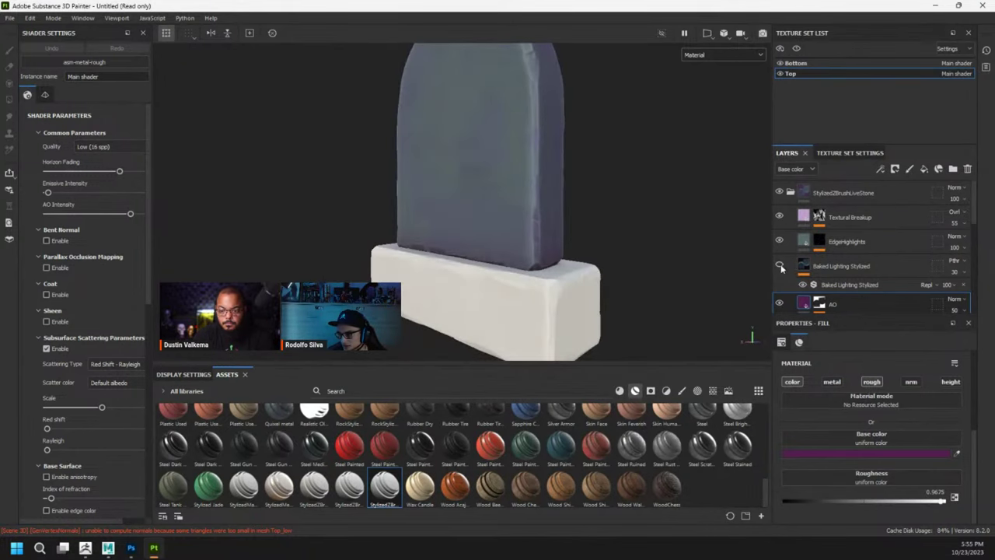
pyautogui.click(780, 266)
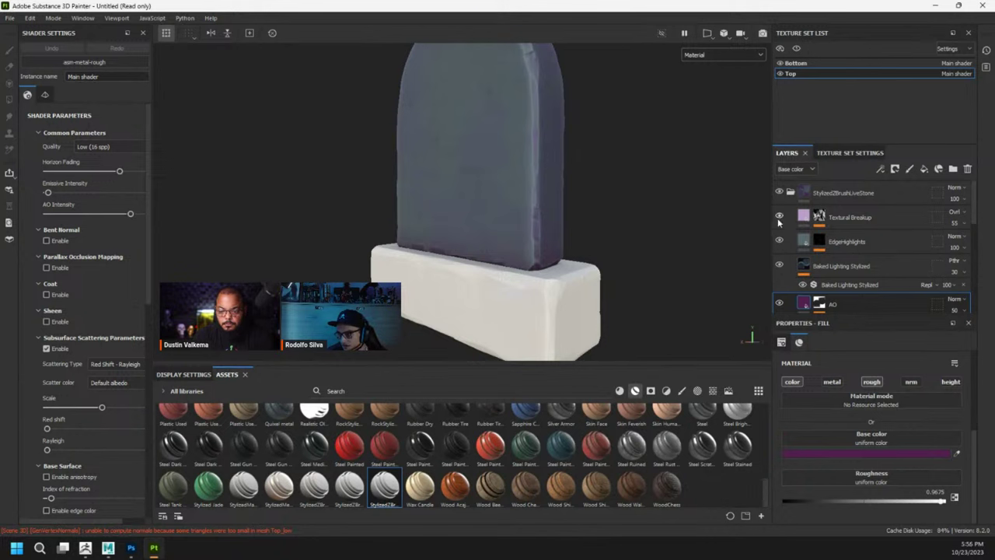
# - Select Grunge Concrete in the Textural Breakup mask, hide all filters above it and display the mask in the viewport
pyautogui.click(817, 218)
pyautogui.scroll(-1, 849, 260)
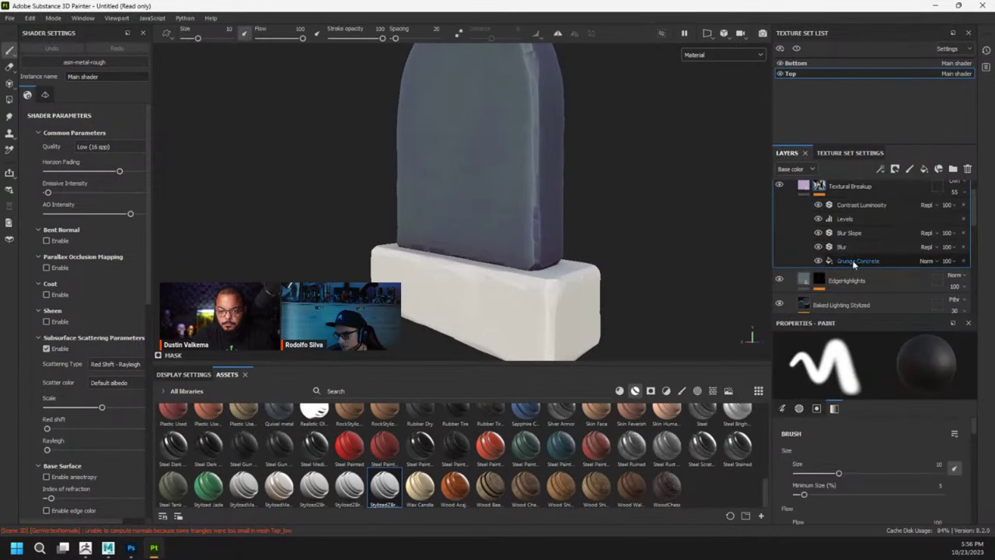
pyautogui.click(846, 261)
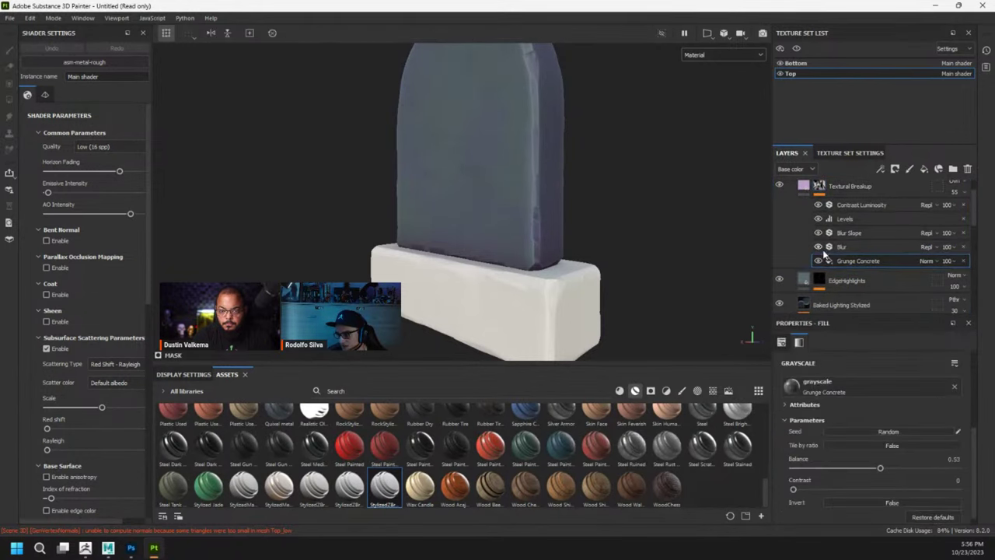
pyautogui.click(818, 247)
pyautogui.click(726, 53)
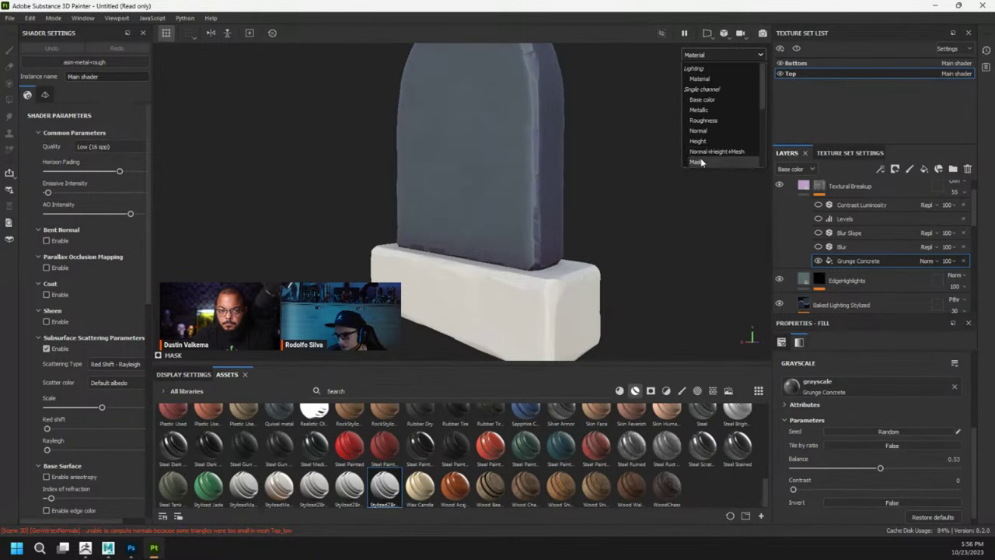
pyautogui.click(700, 161)
# - Turn the Blur and Blur Slope filters of the Textural Breakup mask back on and inspect the pattern up close
pyautogui.keyDown('alt'); pyautogui.moveTo(542, 150); pyautogui.dragTo(507, 231, button='middle'); pyautogui.keyUp('alt')
pyautogui.moveTo(507, 234)
pyautogui.keyDown('alt'); pyautogui.mouseDown()
pyautogui.moveTo(544, 229)
pyautogui.moveTo(500, 223)
pyautogui.mouseUp(); pyautogui.keyUp('alt')
pyautogui.scroll(1, 496, 226)
pyautogui.keyDown('alt'); pyautogui.moveTo(487, 238); pyautogui.dragTo(548, 182, button='middle'); pyautogui.keyUp('alt')
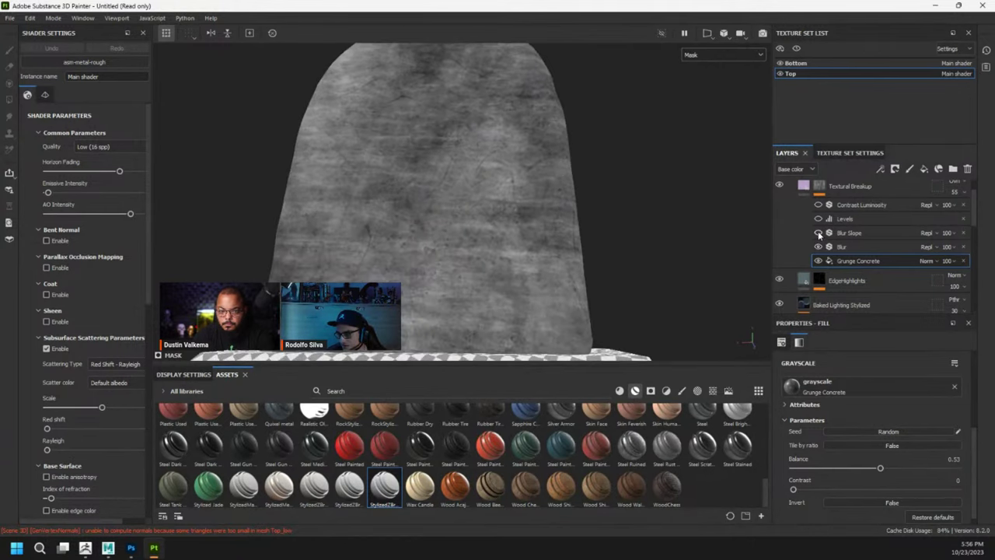
pyautogui.click(818, 233)
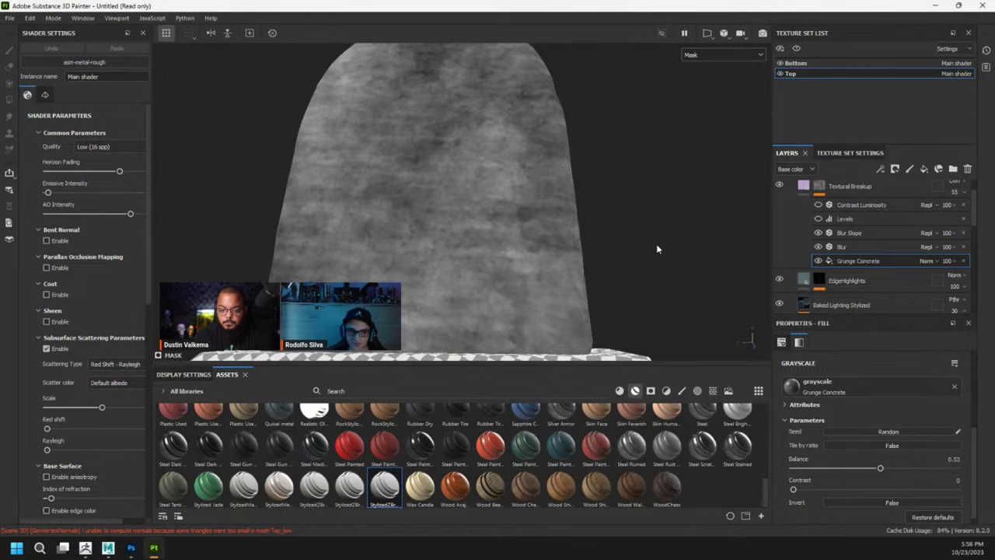
pyautogui.scroll(3, 510, 257)
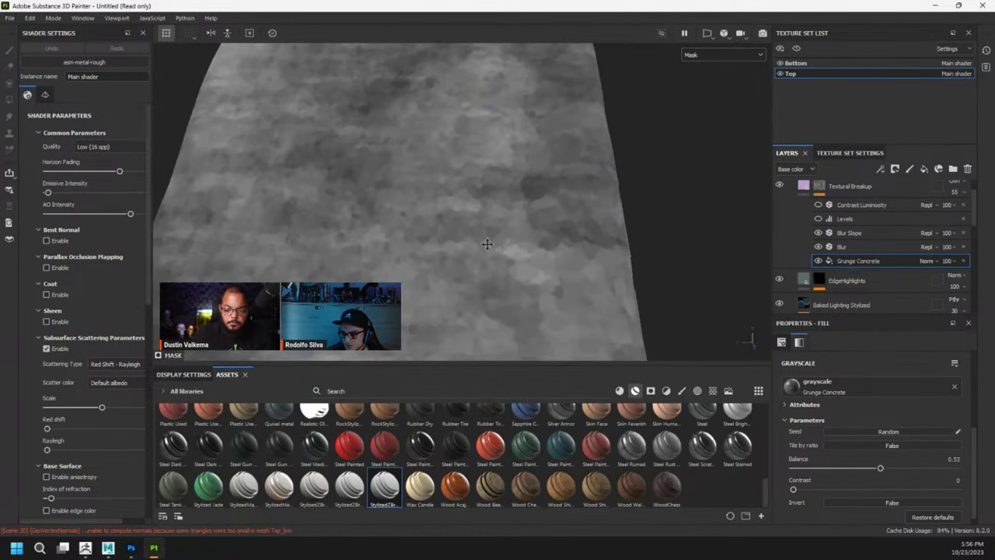
pyautogui.keyDown('alt'); pyautogui.moveTo(487, 244); pyautogui.dragTo(543, 212, button='middle'); pyautogui.keyUp('alt')
pyautogui.moveTo(543, 217)
pyautogui.keyDown('alt'); pyautogui.mouseDown()
pyautogui.moveTo(563, 214)
pyautogui.moveTo(480, 222)
pyautogui.moveTo(547, 216)
pyautogui.moveTo(538, 207)
pyautogui.mouseUp(); pyautogui.keyUp('alt')
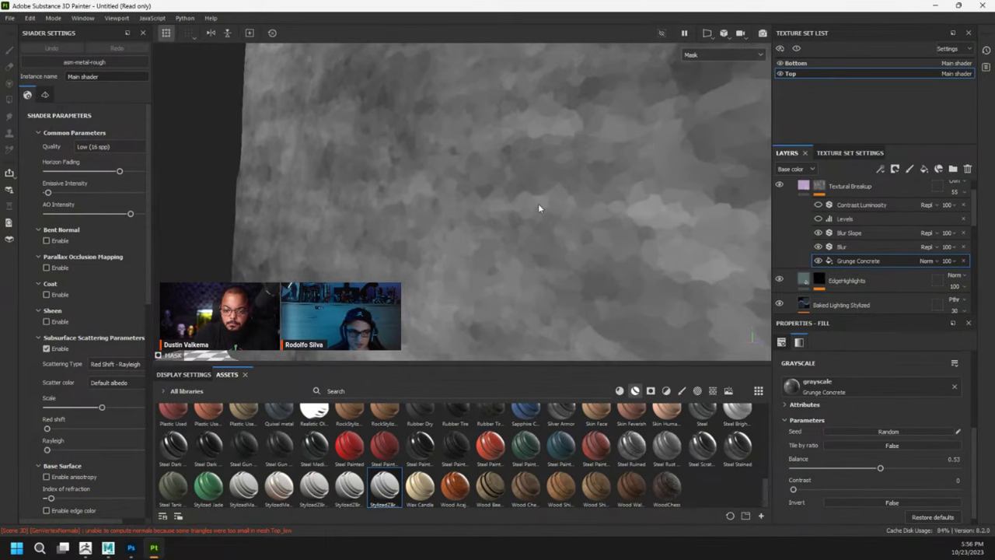
# - Turn the mask's Levels and Contrast Luminosity effects back on and examine the Contrast Luminosity settings and resulting pattern
pyautogui.click(818, 220)
pyautogui.keyDown('alt'); pyautogui.moveTo(505, 225); pyautogui.dragTo(548, 208); pyautogui.keyUp('alt')
pyautogui.scroll(3, 549, 208)
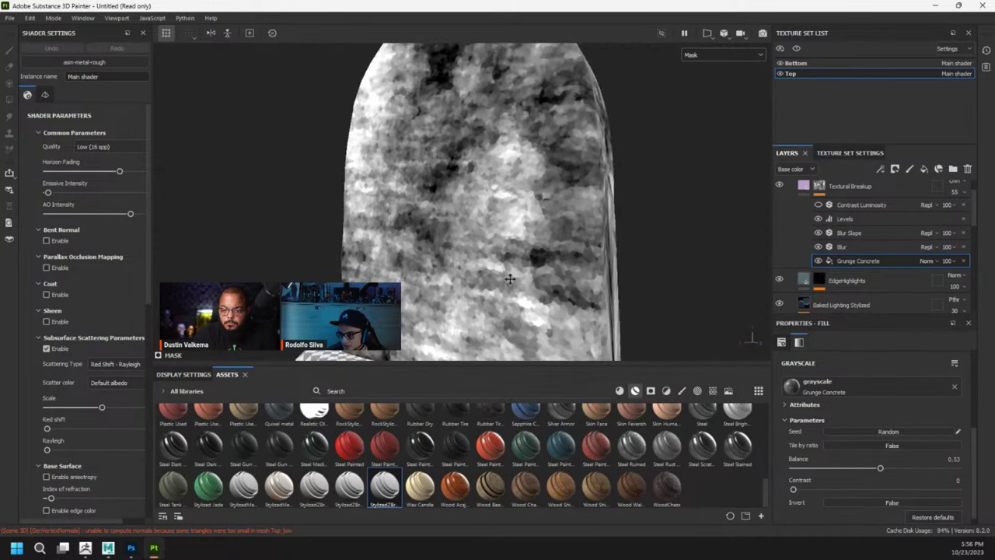
pyautogui.click(818, 204)
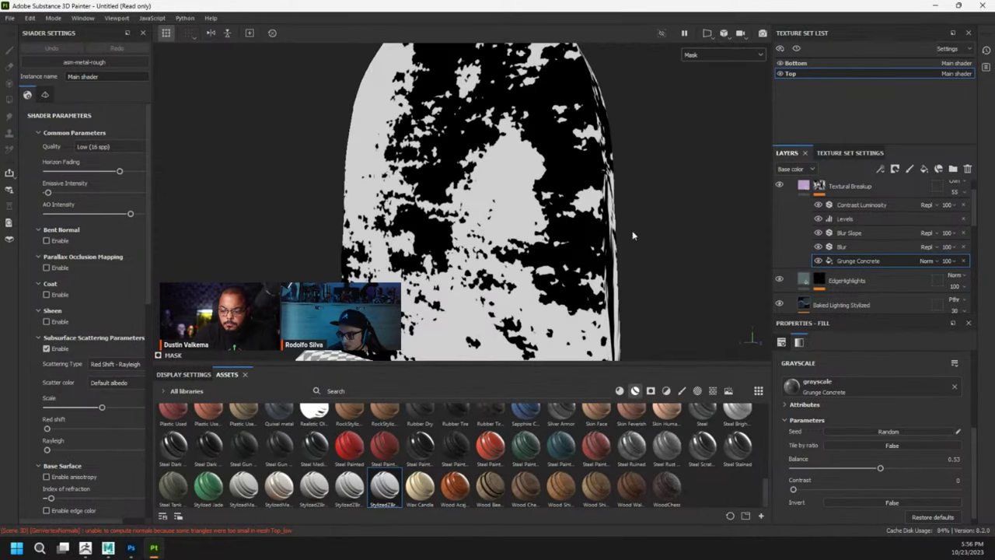
pyautogui.click(855, 204)
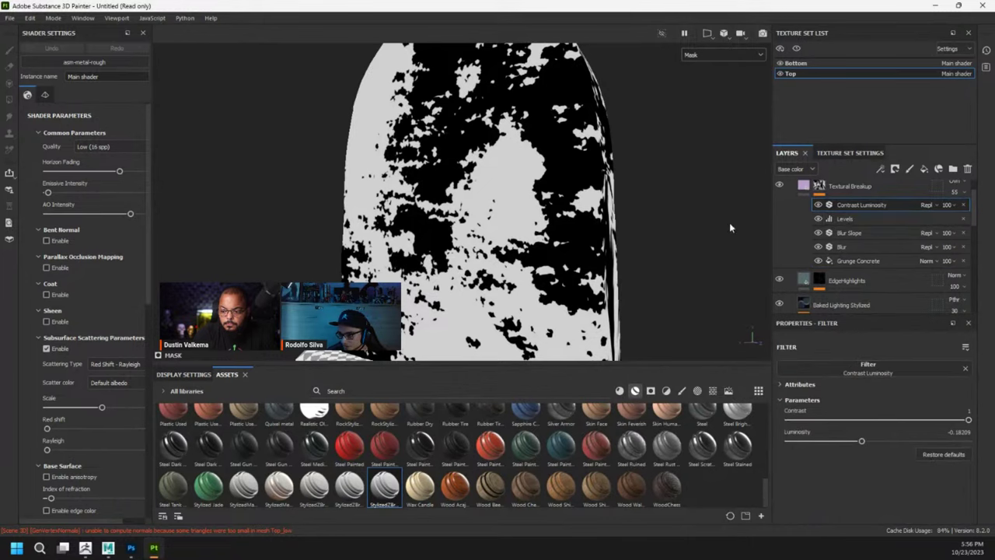
pyautogui.keyDown('alt'); pyautogui.moveTo(464, 203); pyautogui.dragTo(551, 187); pyautogui.keyUp('alt')
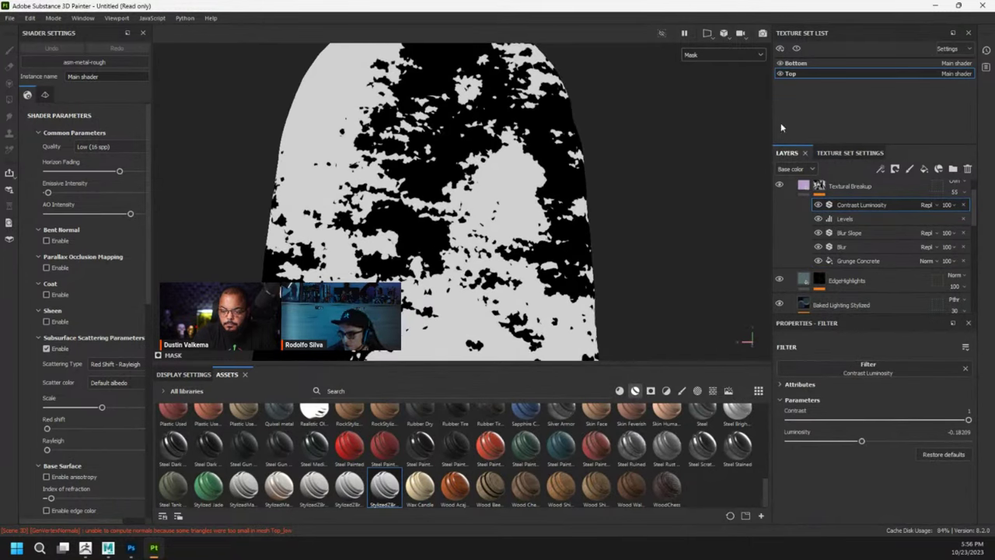
# - Return the viewport to the full Material view and inspect the tombstone's surface and side
pyautogui.click(729, 55)
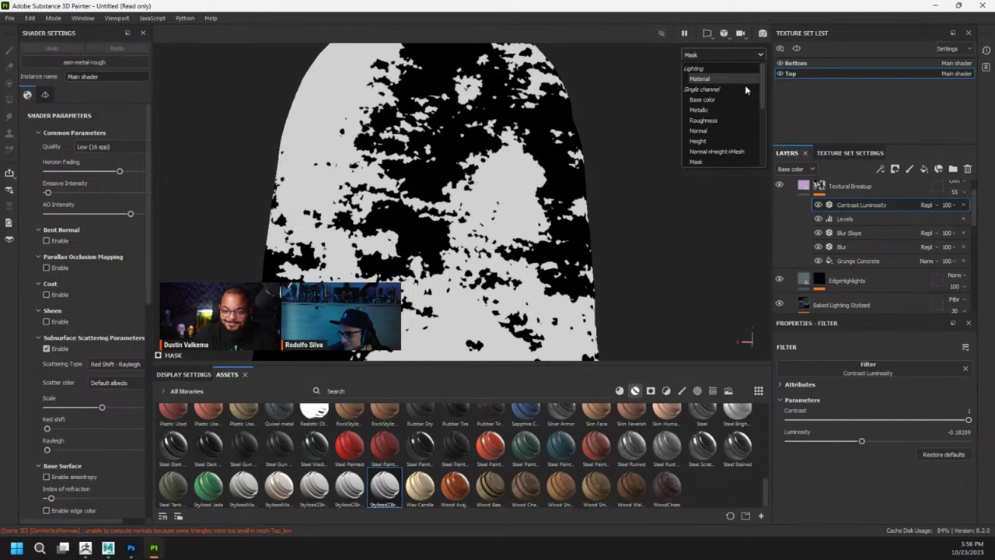
pyautogui.click(703, 80)
pyautogui.keyDown('alt'); pyautogui.moveTo(660, 187); pyautogui.dragTo(711, 178); pyautogui.keyUp('alt')
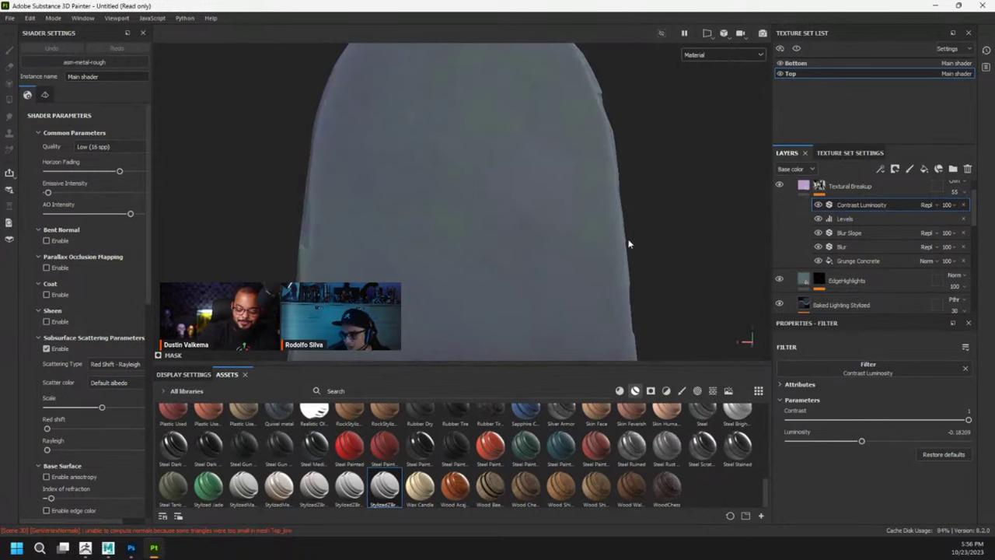
pyautogui.keyDown('alt'); pyautogui.moveTo(628, 242); pyautogui.dragTo(524, 274); pyautogui.keyUp('alt')
pyautogui.scroll(-3, 524, 273)
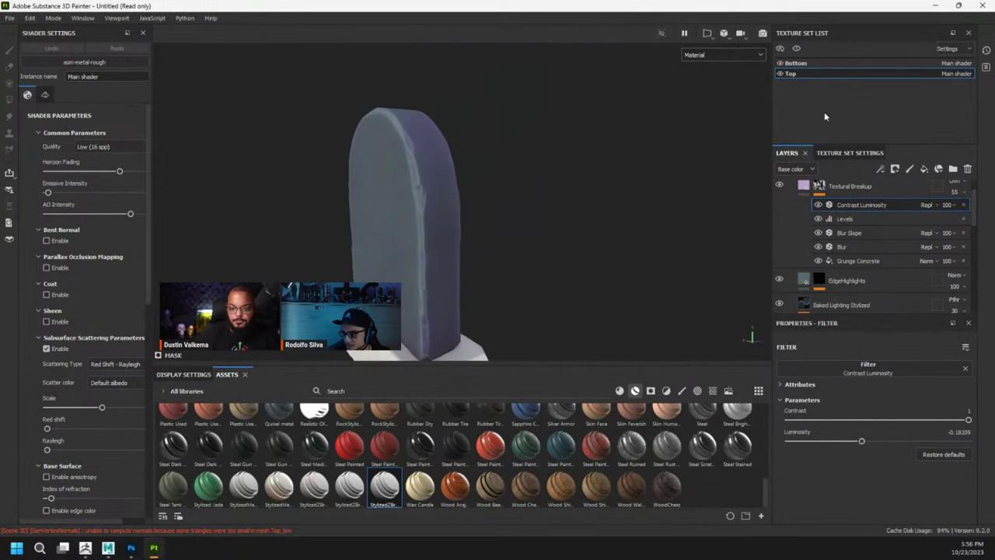
# - Apply the StylizedZBrushLiveStone smart material to the Bottom texture set and inspect the tombstone's base
pyautogui.click(808, 63)
pyautogui.moveTo(507, 268)
pyautogui.keyDown('alt'); pyautogui.mouseDown()
pyautogui.moveTo(528, 219)
pyautogui.moveTo(481, 224)
pyautogui.mouseUp(); pyautogui.keyUp('alt')
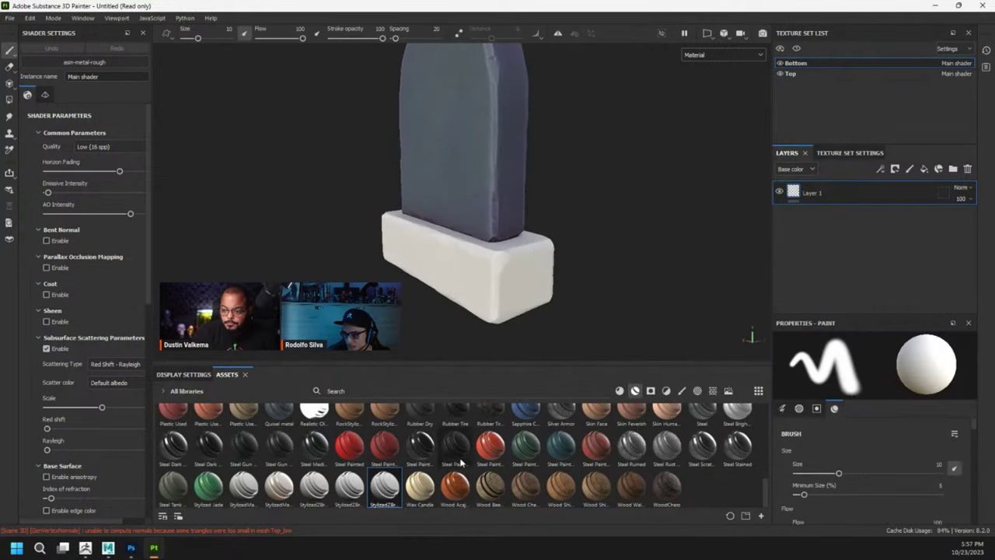
pyautogui.moveTo(395, 498); pyautogui.dragTo(849, 191)
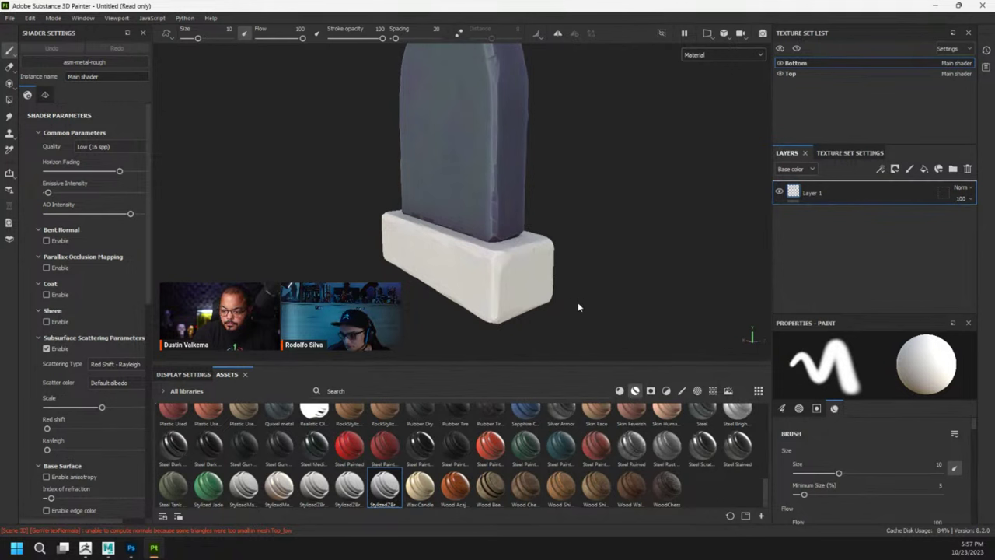
pyautogui.keyDown('alt'); pyautogui.moveTo(602, 304); pyautogui.dragTo(538, 244); pyautogui.keyUp('alt')
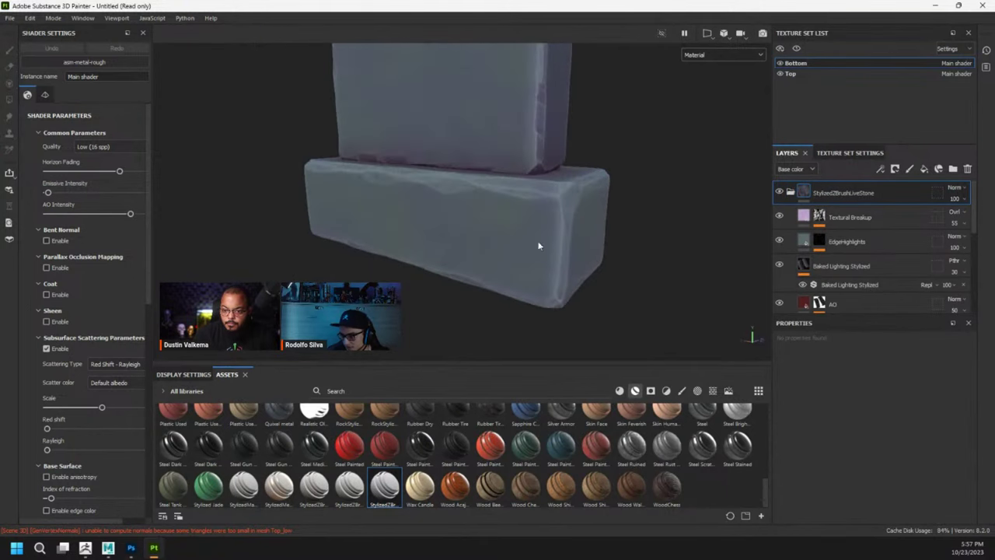
# - Examine the mesh map baking settings and texture set selection, leave without baking, and inspect the textured base from the side
pyautogui.click(847, 152)
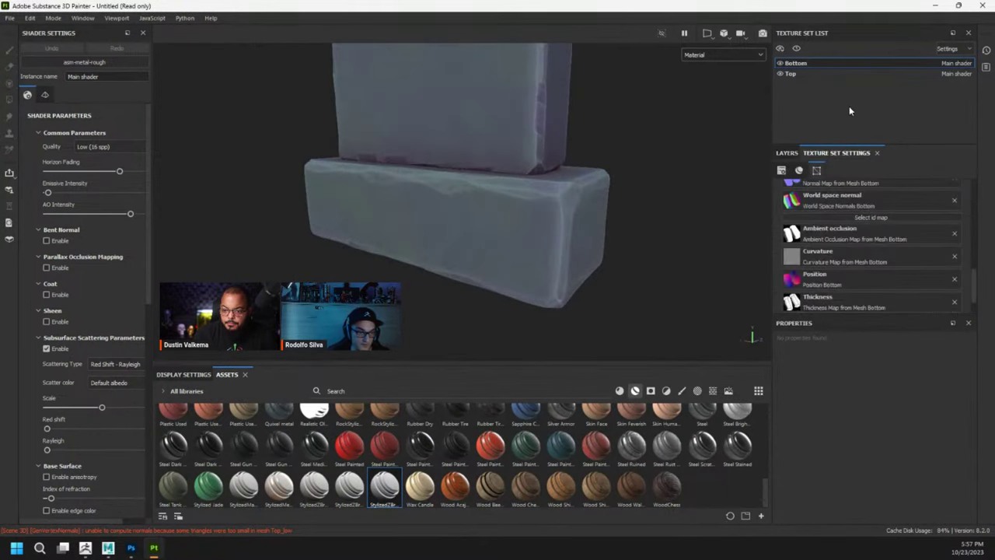
pyautogui.scroll(3, 890, 205)
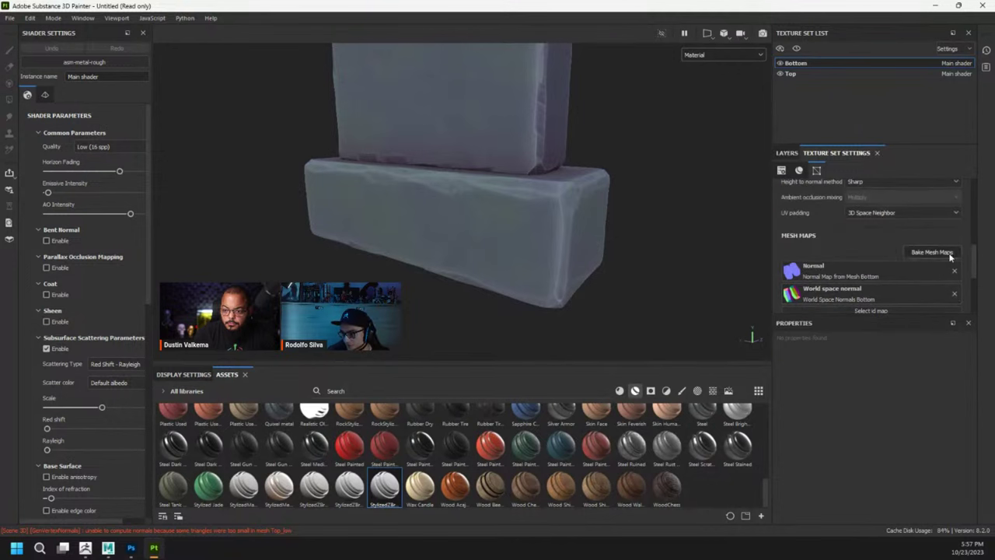
pyautogui.click(933, 252)
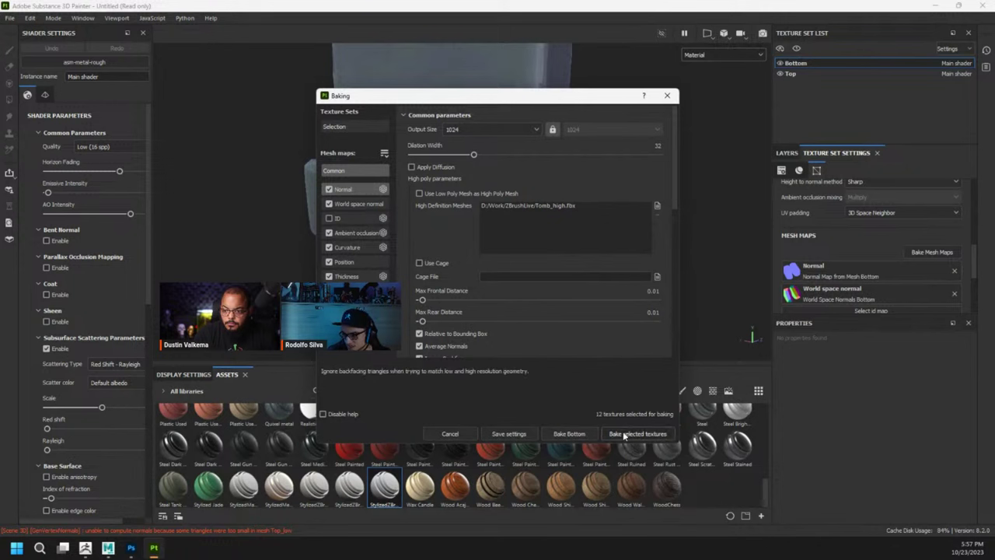
pyautogui.click(348, 125)
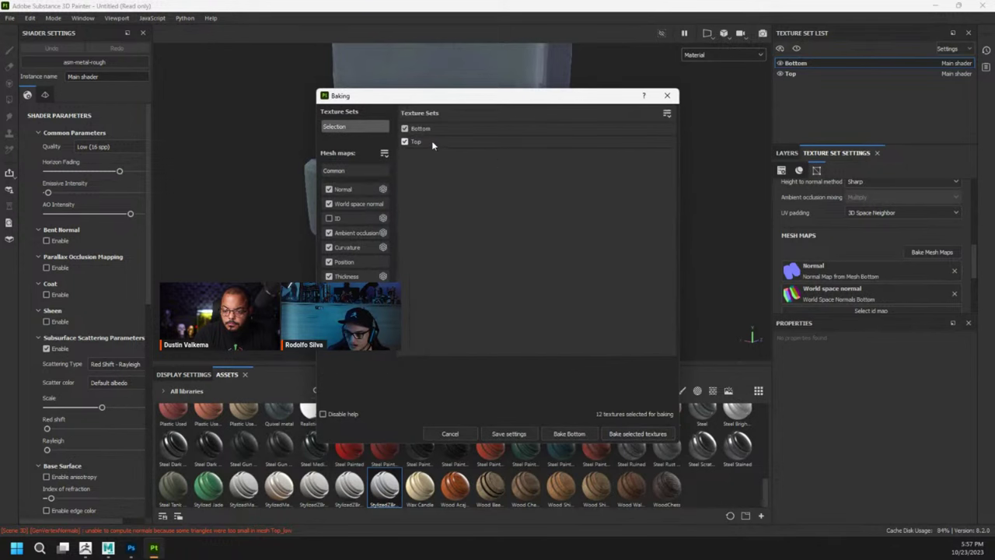
pyautogui.click(666, 96)
pyautogui.keyDown('alt'); pyautogui.moveTo(498, 233); pyautogui.dragTo(536, 227); pyautogui.keyUp('alt')
pyautogui.keyDown('alt'); pyautogui.moveTo(499, 220); pyautogui.dragTo(555, 213, button='middle'); pyautogui.keyUp('alt')
pyautogui.keyDown('alt'); pyautogui.moveTo(555, 217); pyautogui.dragTo(499, 142); pyautogui.keyUp('alt')
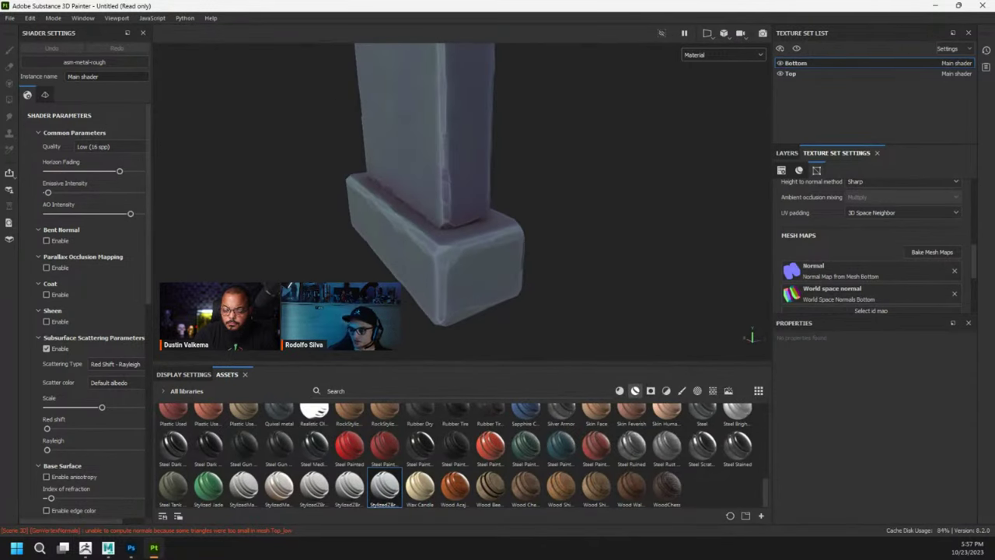
# - Open the texture export and examine the output maps of the UE5_ARMH_TextureSet and ZBrushTextures templates
pyautogui.click(10, 17)
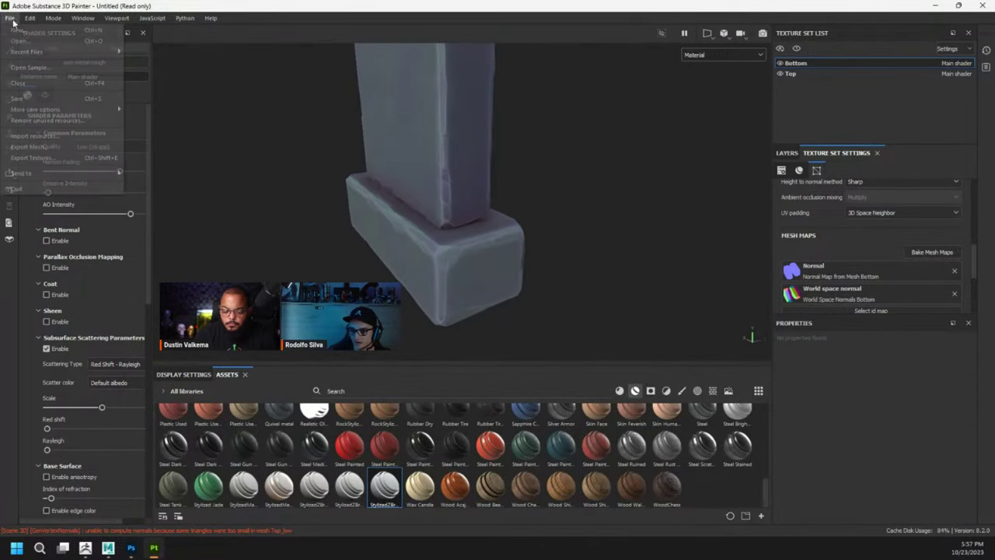
pyautogui.click(73, 146)
pyautogui.click(288, 98)
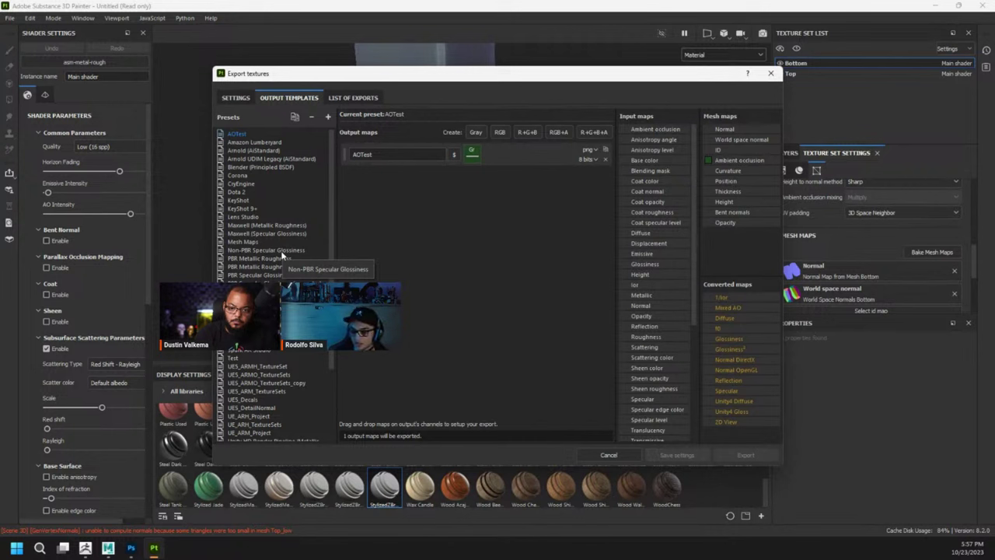
pyautogui.scroll(-4, 281, 251)
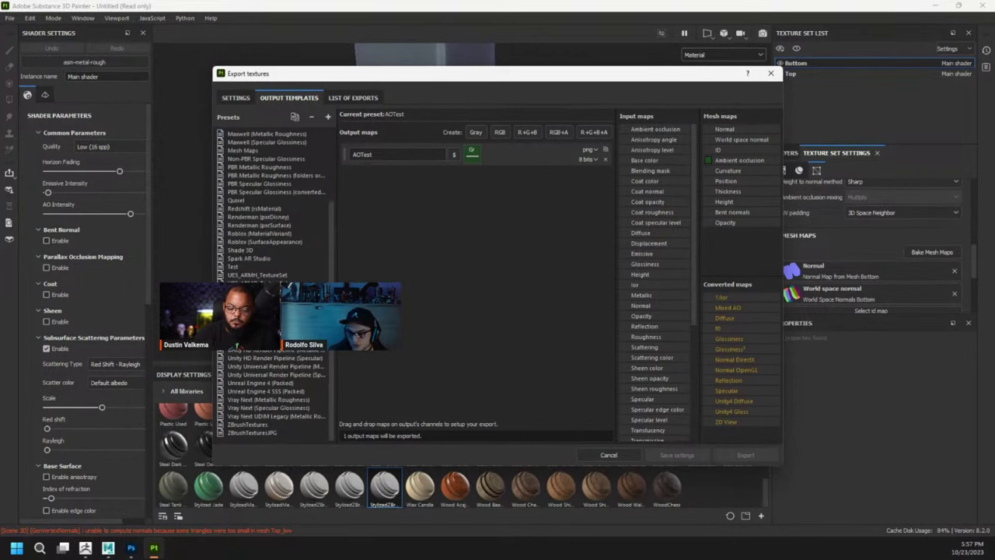
pyautogui.click(280, 276)
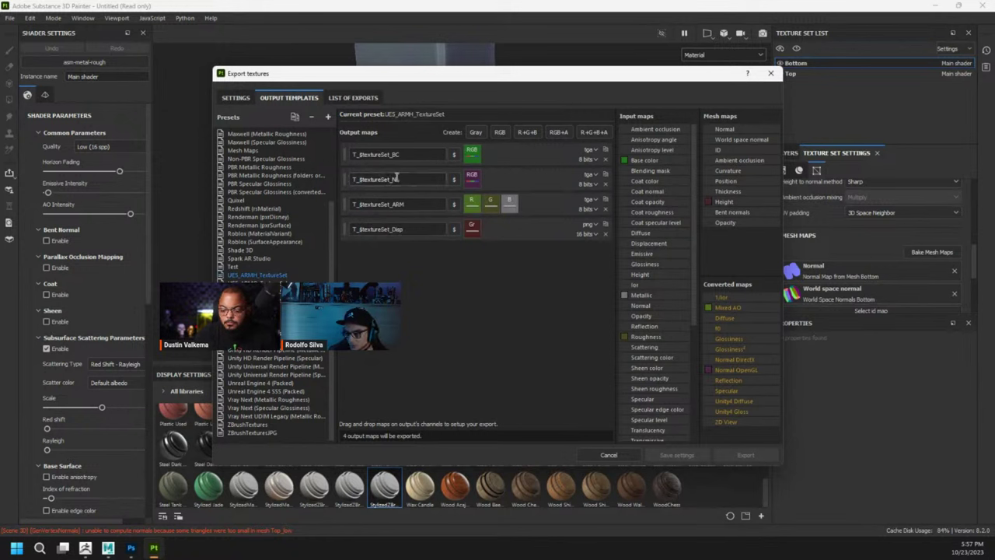
pyautogui.click(393, 201)
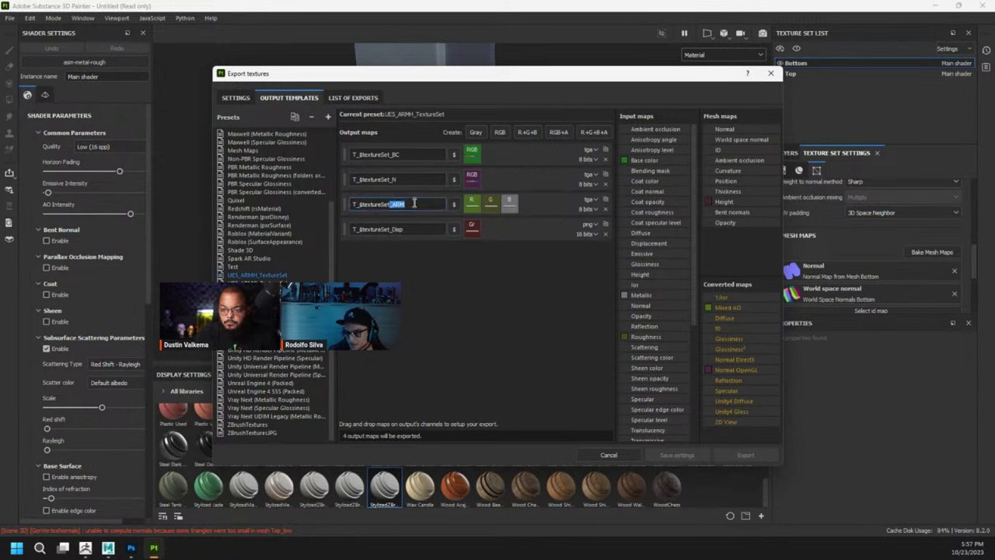
pyautogui.doubleClick(395, 229)
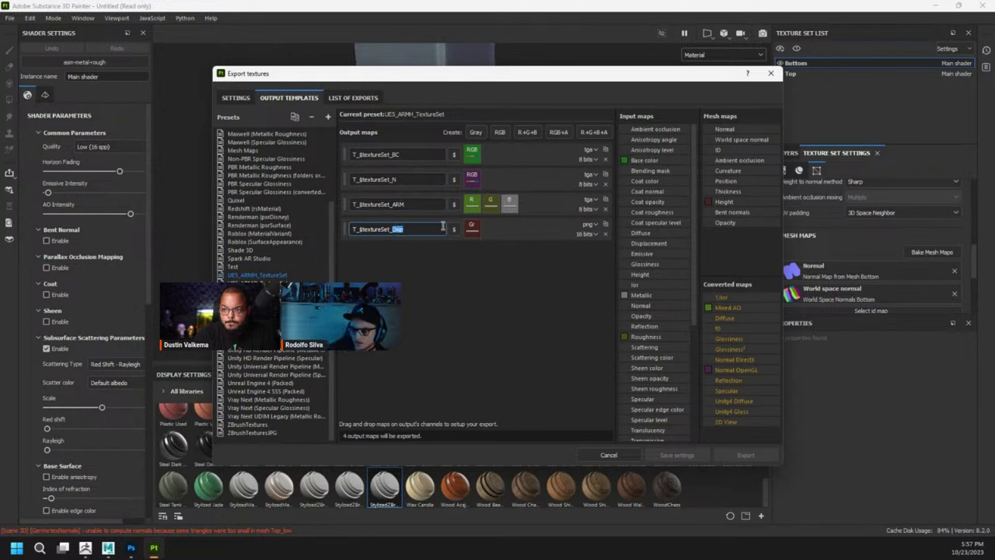
pyautogui.click(403, 240)
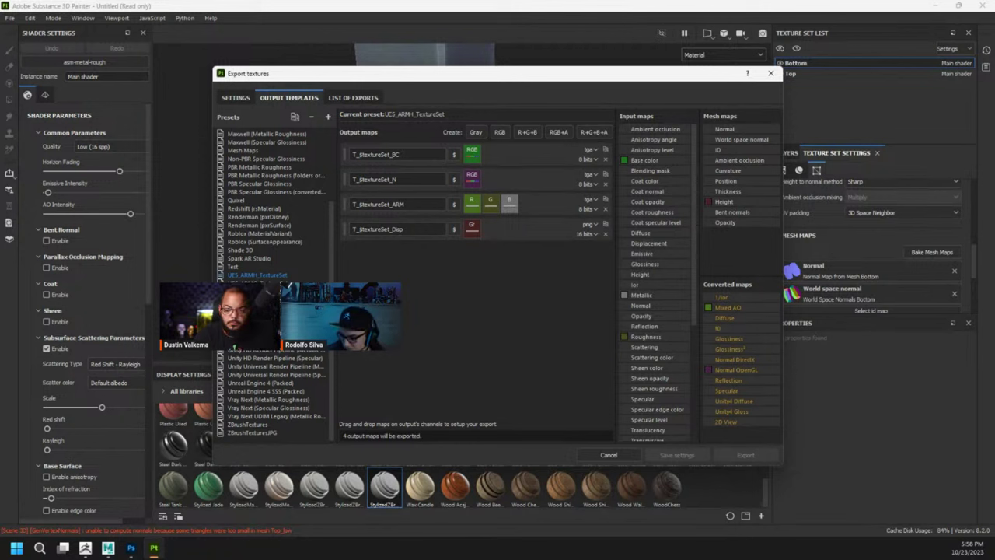
pyautogui.click(247, 424)
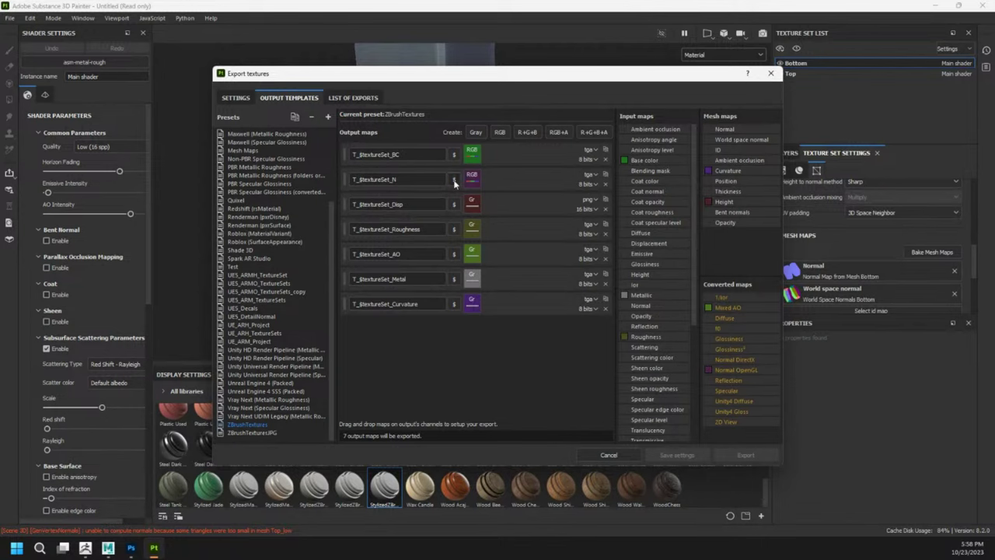
# - Set the texture export's output directory to D:/Work/ZBrushLive
pyautogui.click(244, 101)
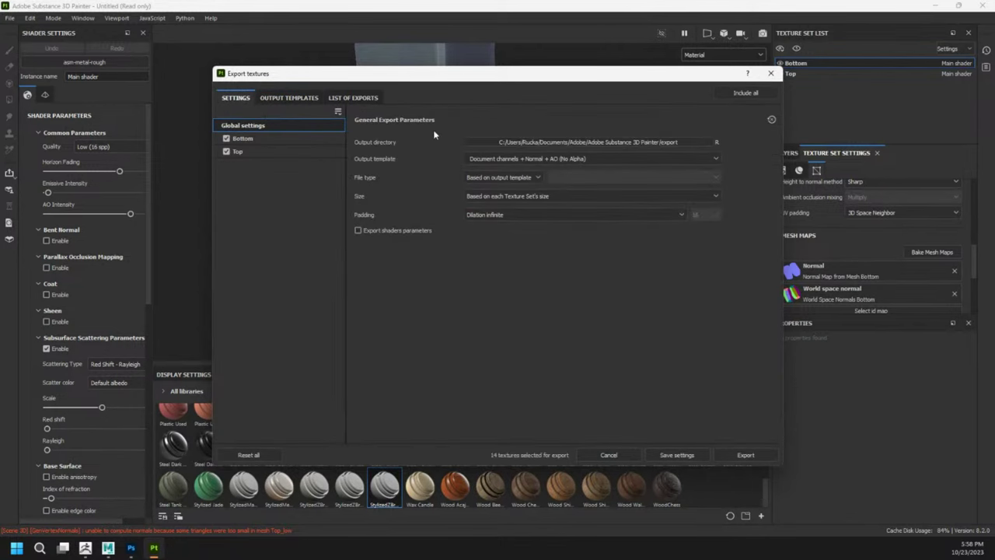
pyautogui.click(533, 141)
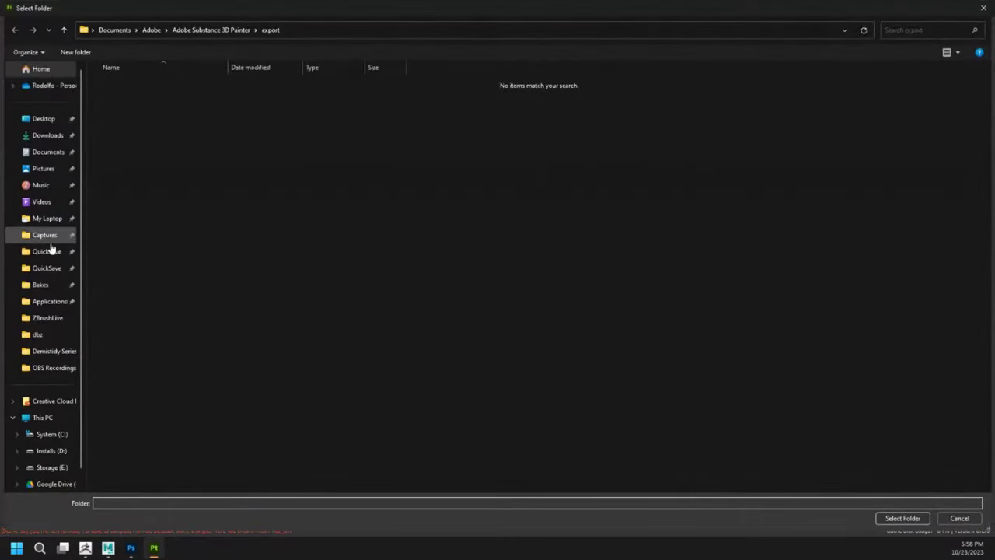
pyautogui.click(60, 321)
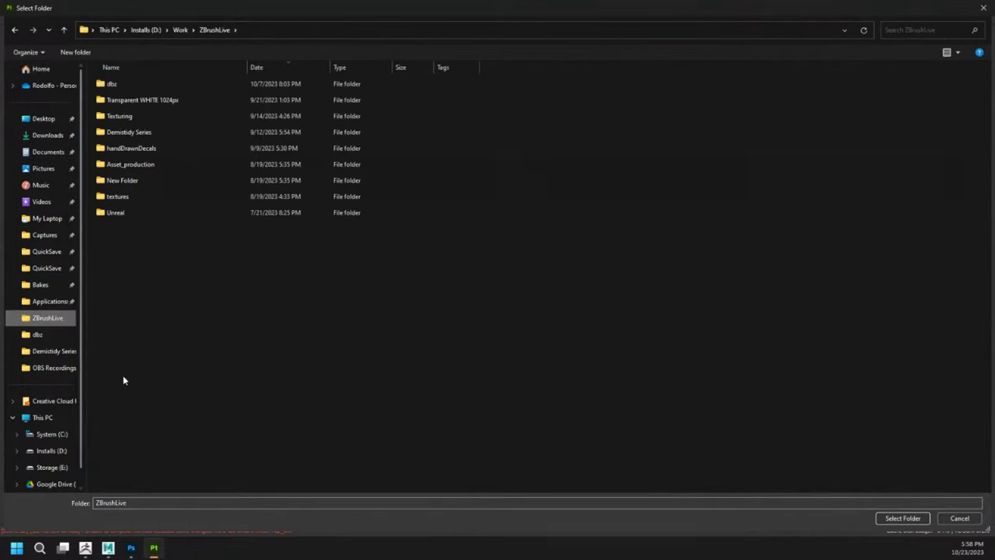
pyautogui.click(899, 518)
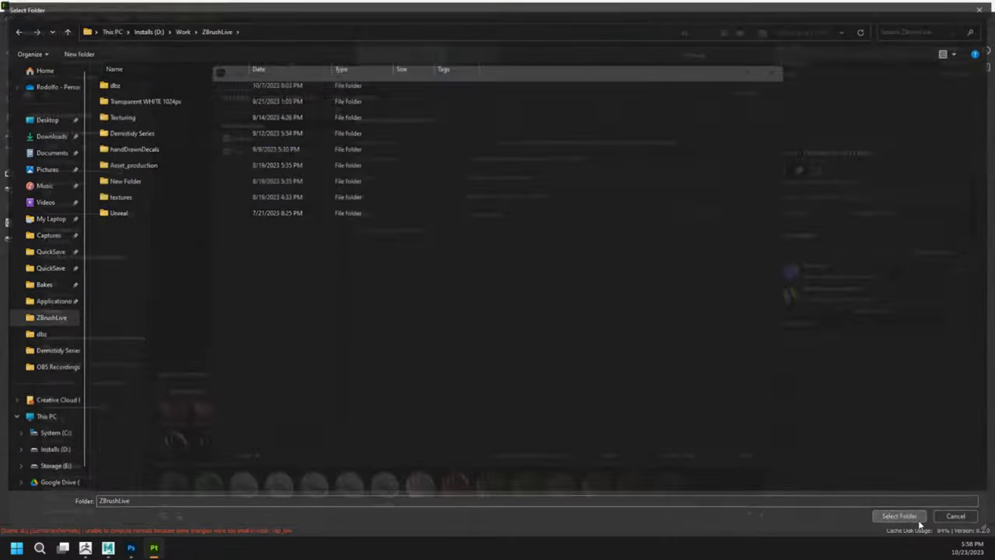
# - Export the Bottom and Top textures with the ZBrushTextures output template and close the export window
pyautogui.click(648, 159)
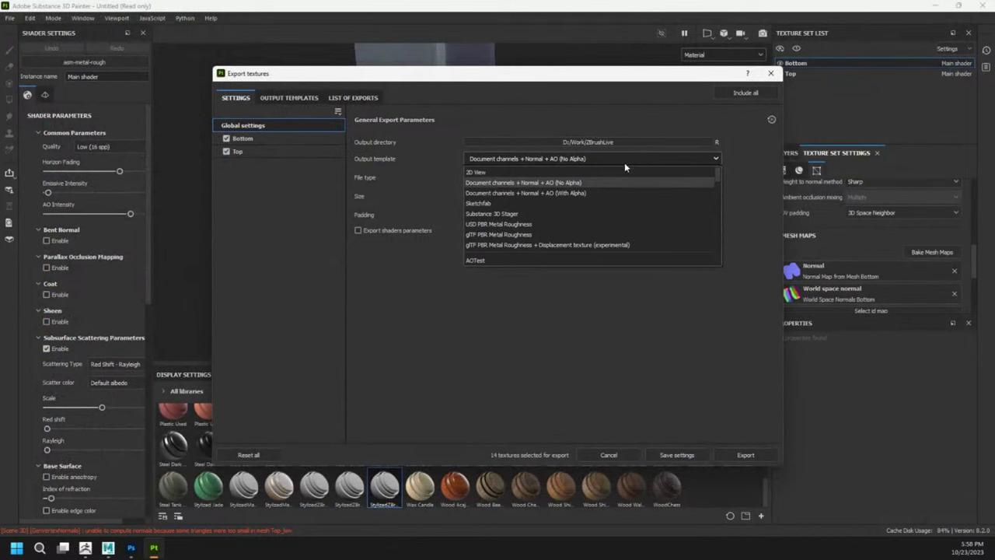
pyautogui.scroll(-10, 607, 201)
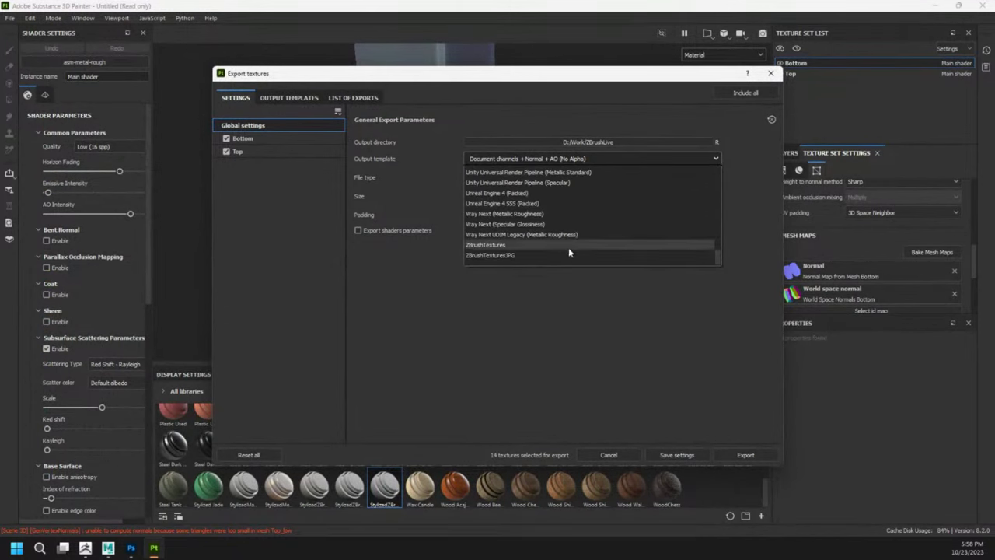
pyautogui.click(498, 245)
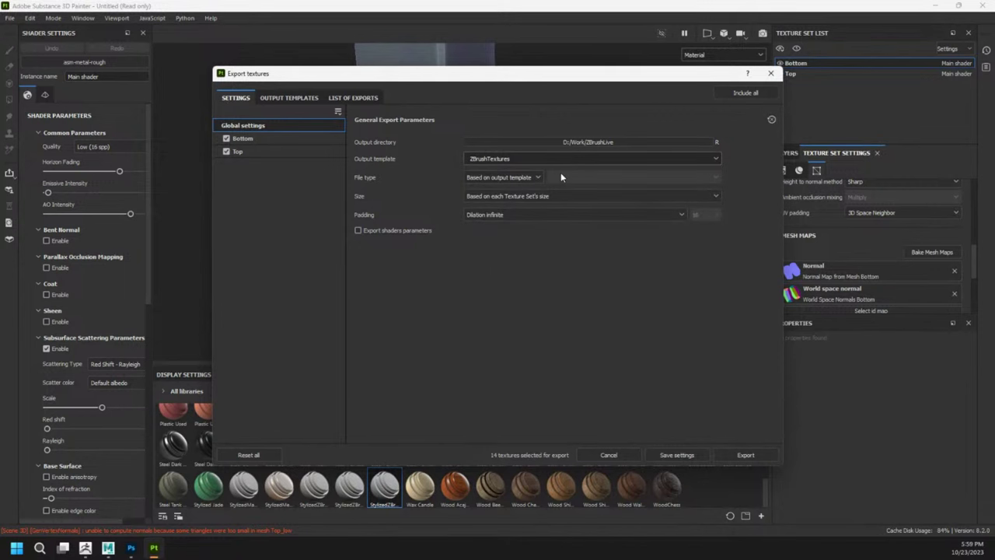
pyautogui.click(744, 454)
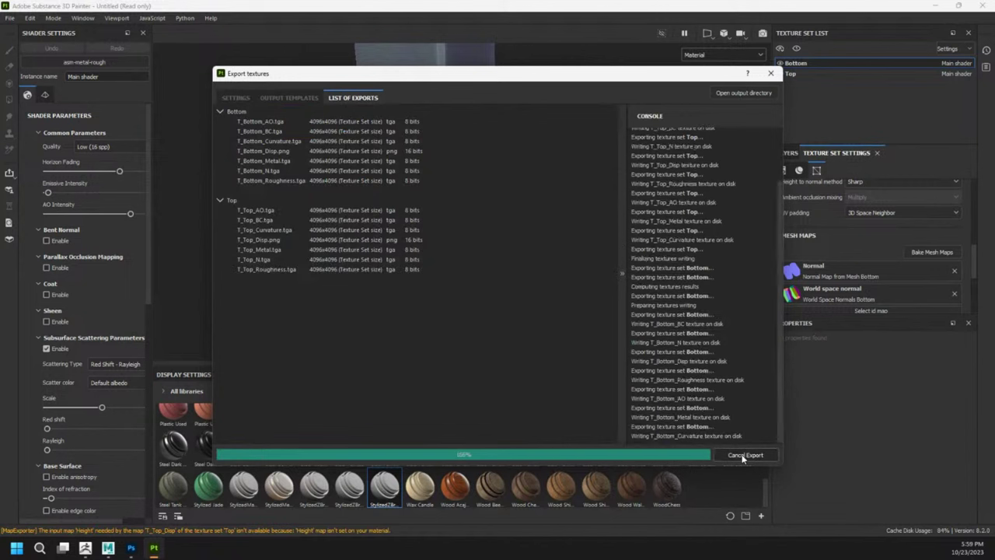
pyautogui.click(770, 74)
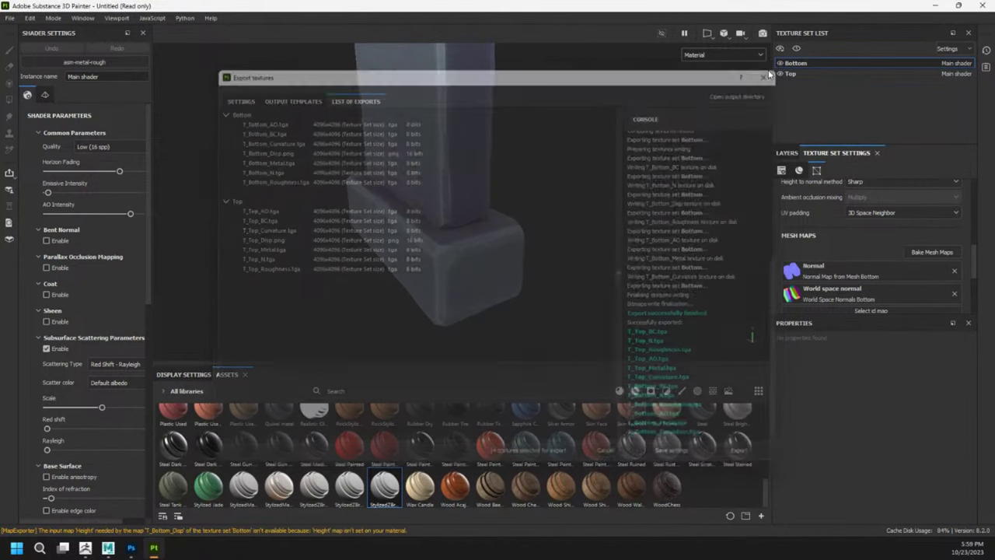
# - Switch to Photoshop and close the T_Bot_BC_ZB.jpg and T_Top_BC_ZB.jpg documents
pyautogui.click(936, 6)
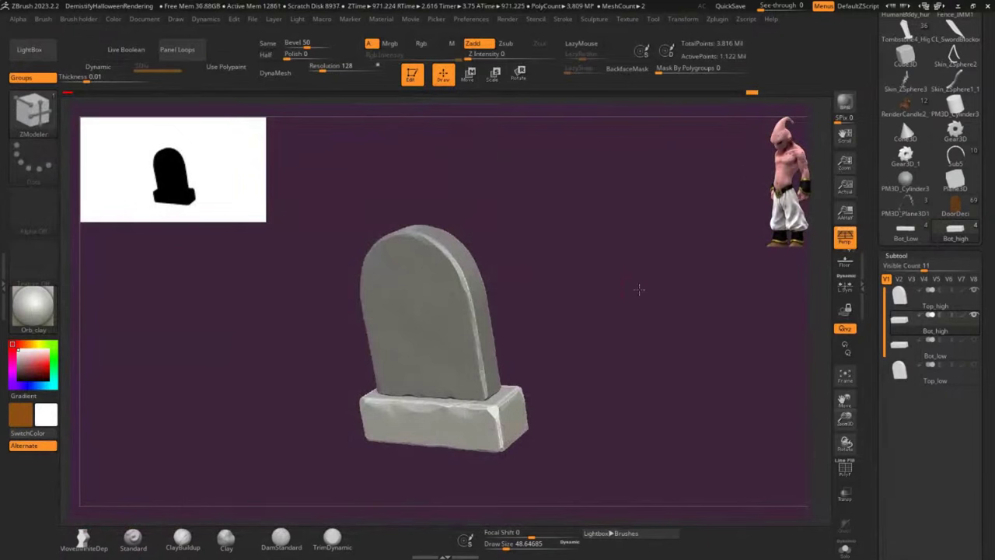
pyautogui.moveTo(639, 289); pyautogui.dragTo(626, 290, button='right')
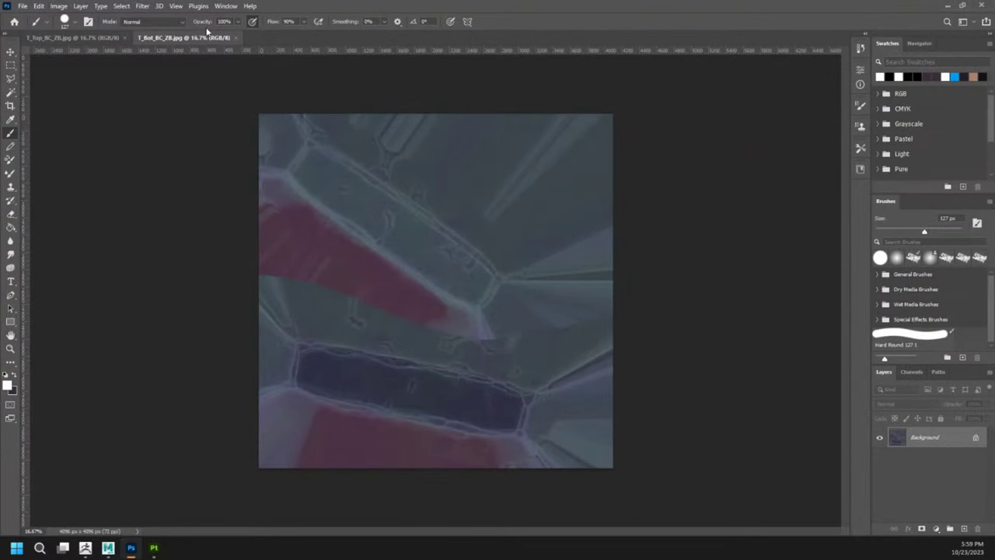
pyautogui.click(236, 38)
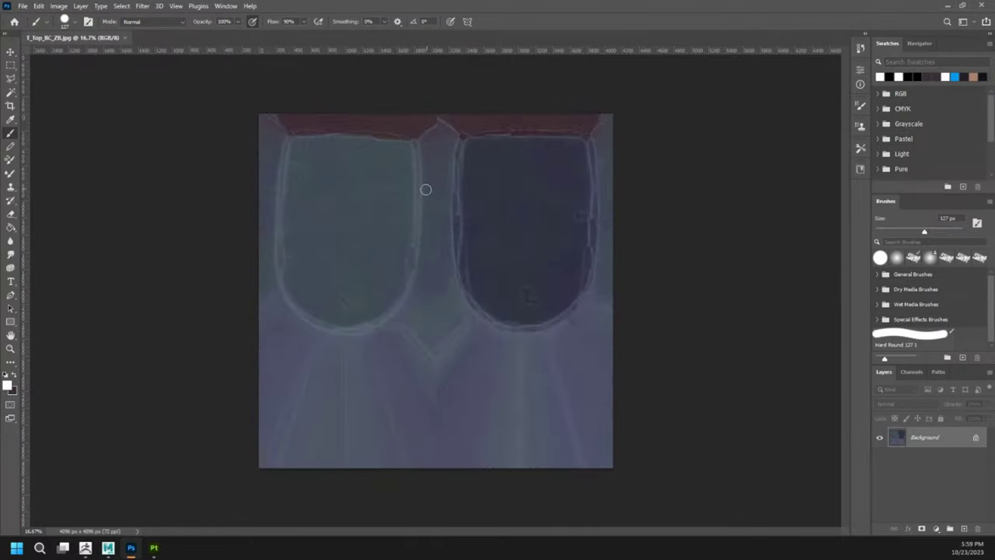
pyautogui.click(126, 38)
# - Open T_Bottom_BC.tga and T_Top_BC.tga together from the D:/Work/ZBrushLive folder
pyautogui.click(23, 5)
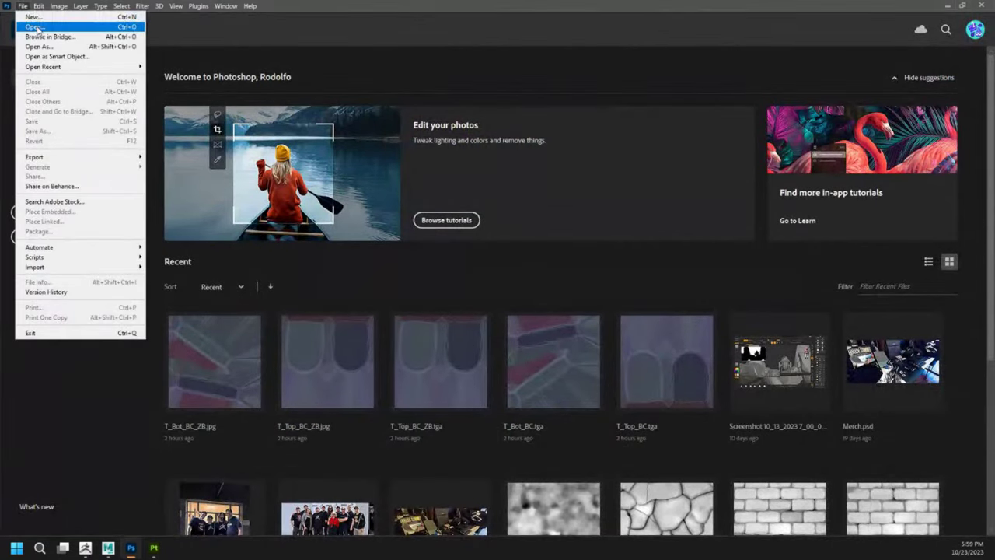
pyautogui.click(36, 27)
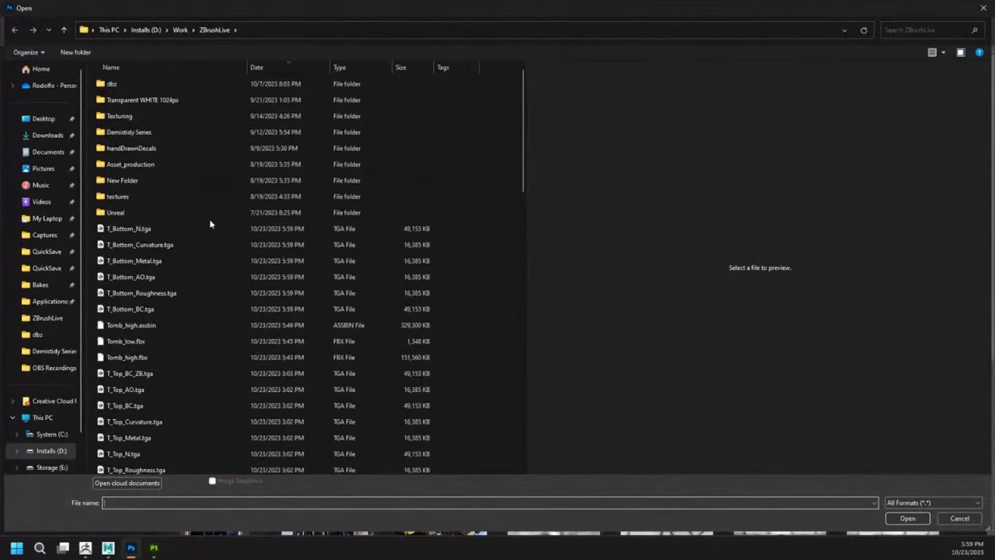
pyautogui.scroll(-7, 209, 224)
pyautogui.scroll(4, 207, 224)
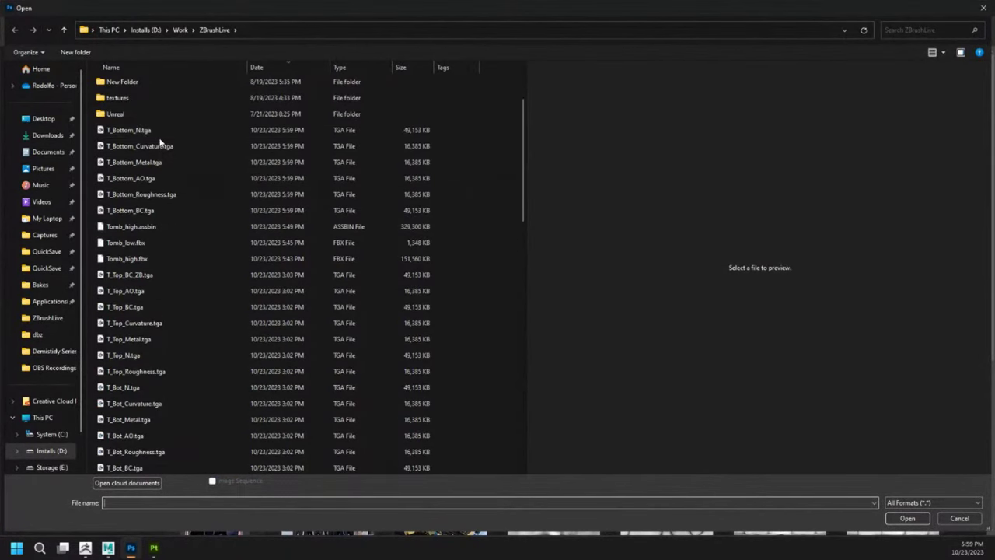
pyautogui.scroll(-2, 161, 143)
pyautogui.scroll(4, 161, 143)
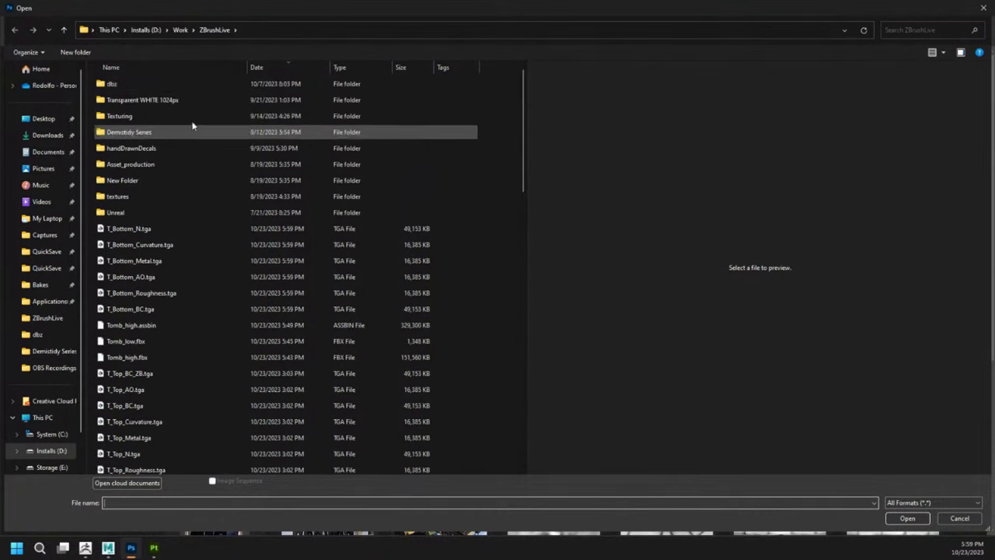
pyautogui.click(283, 71)
pyautogui.click(284, 71)
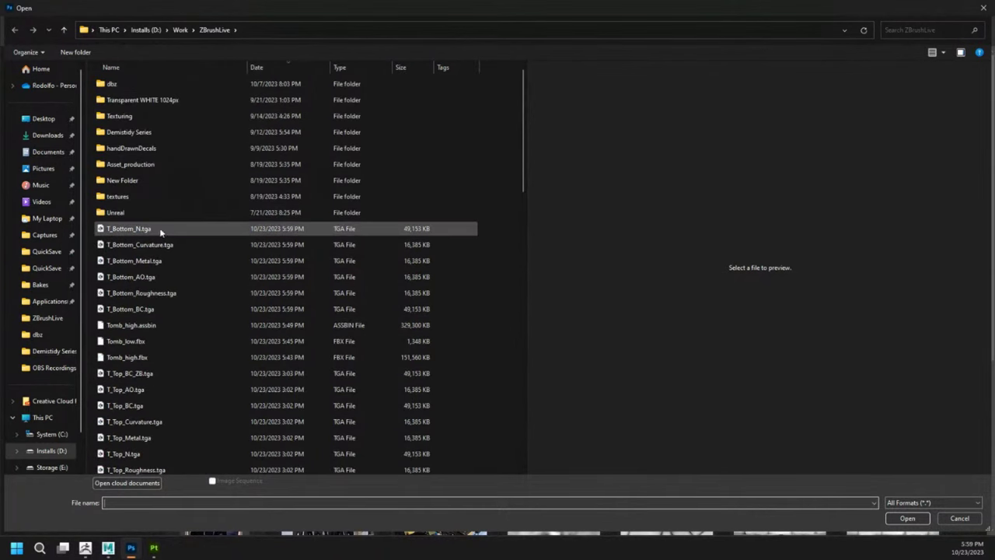
pyautogui.click(149, 310)
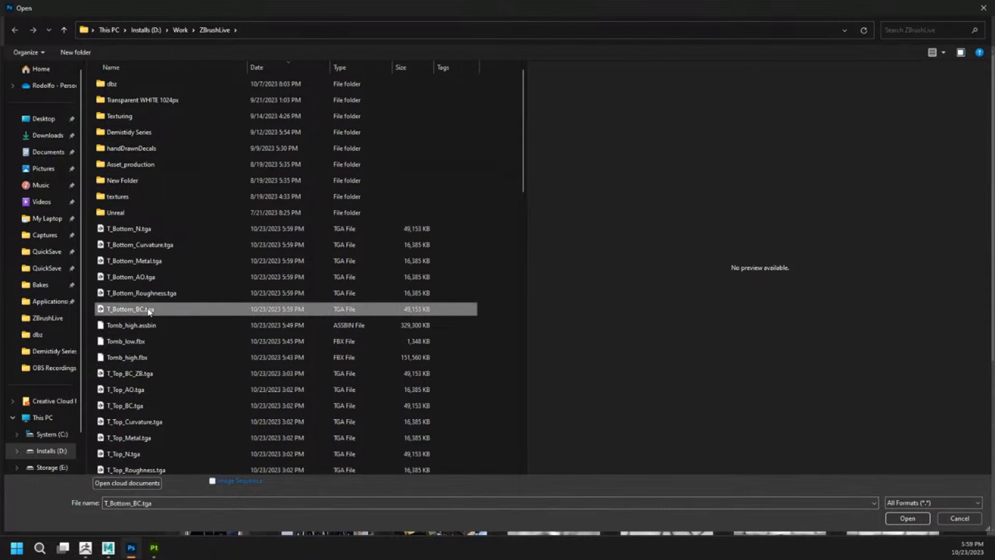
pyautogui.keyDown('ctrl'); pyautogui.click(149, 405); pyautogui.keyUp('ctrl')
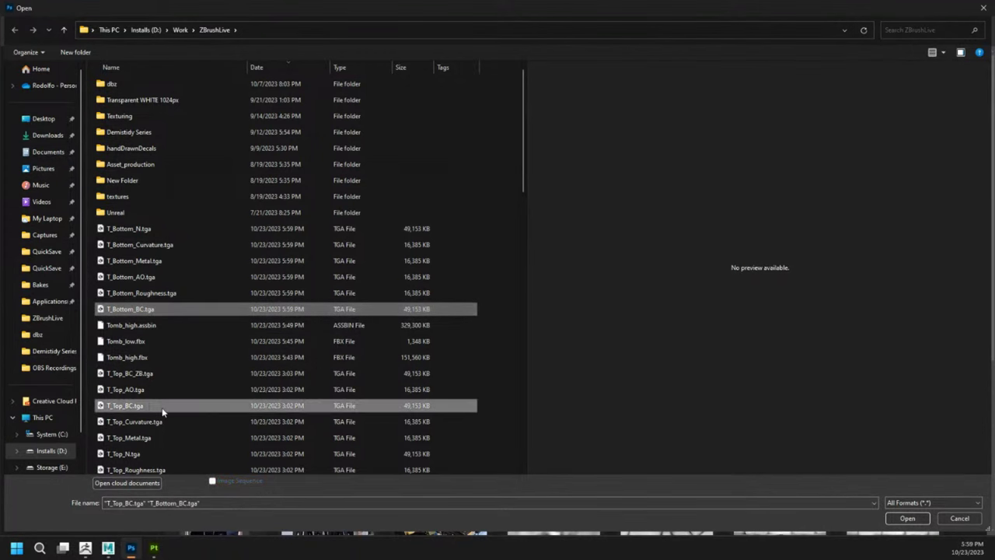
pyautogui.press('Return')
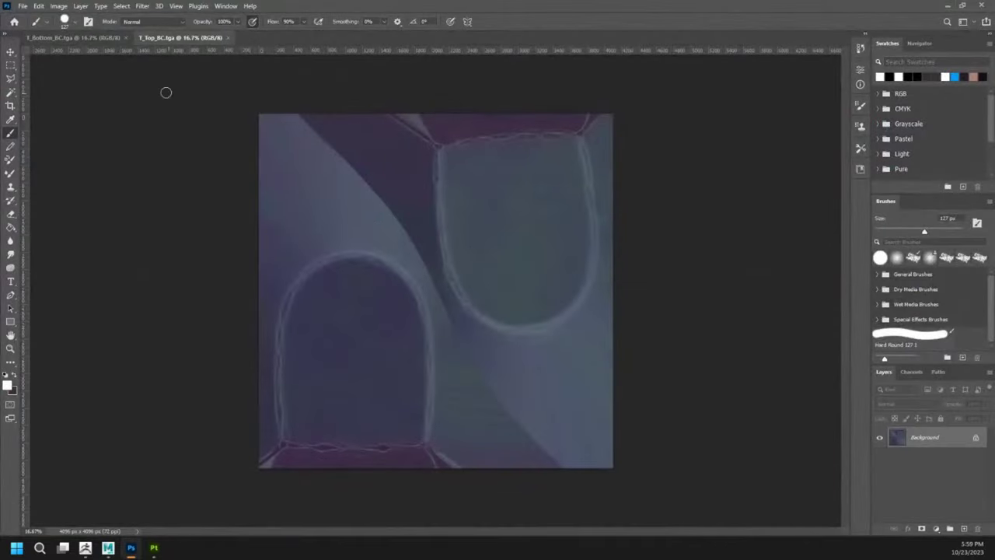
# - Flip the canvas of the T_Top_BC.tga document vertically
pyautogui.click(61, 40)
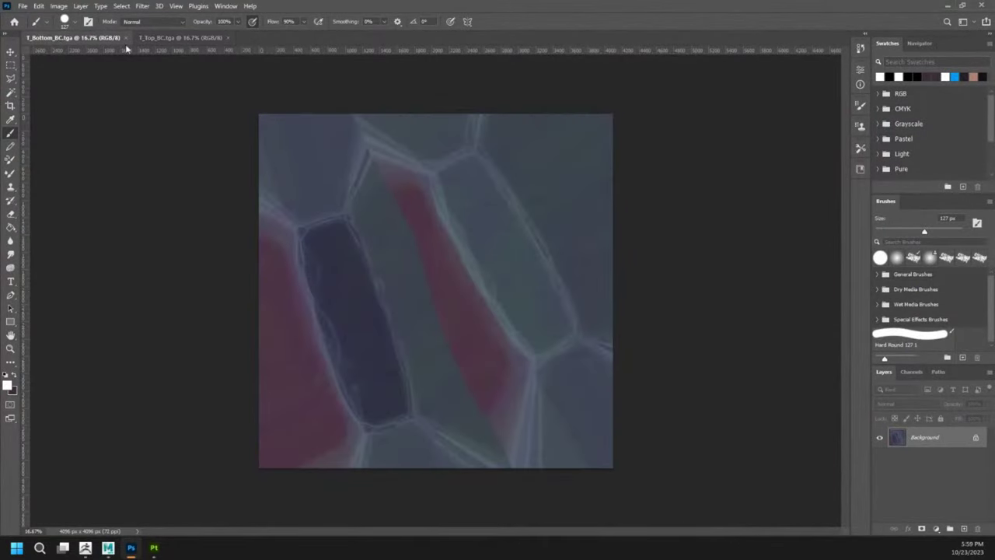
pyautogui.click(184, 38)
pyautogui.click(38, 6)
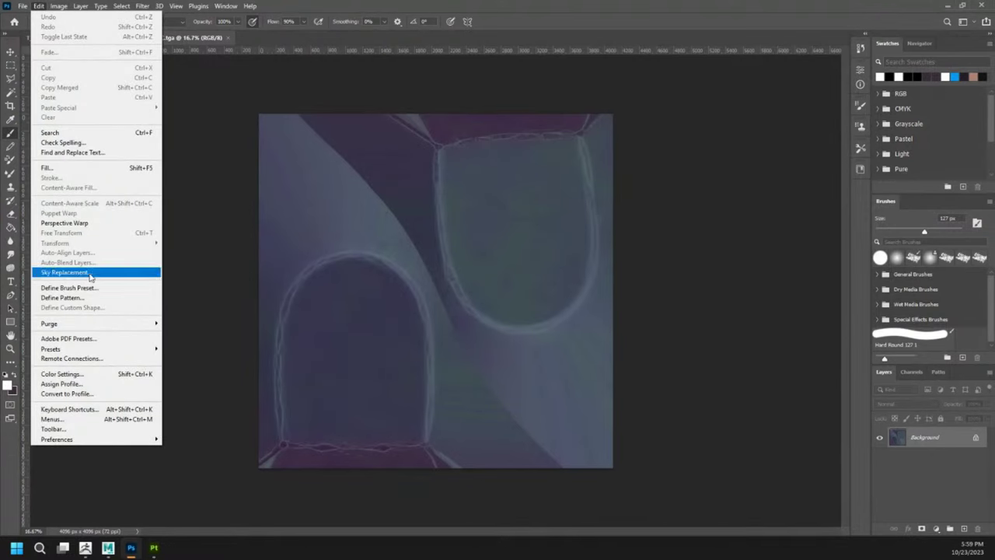
pyautogui.moveTo(60, 9)
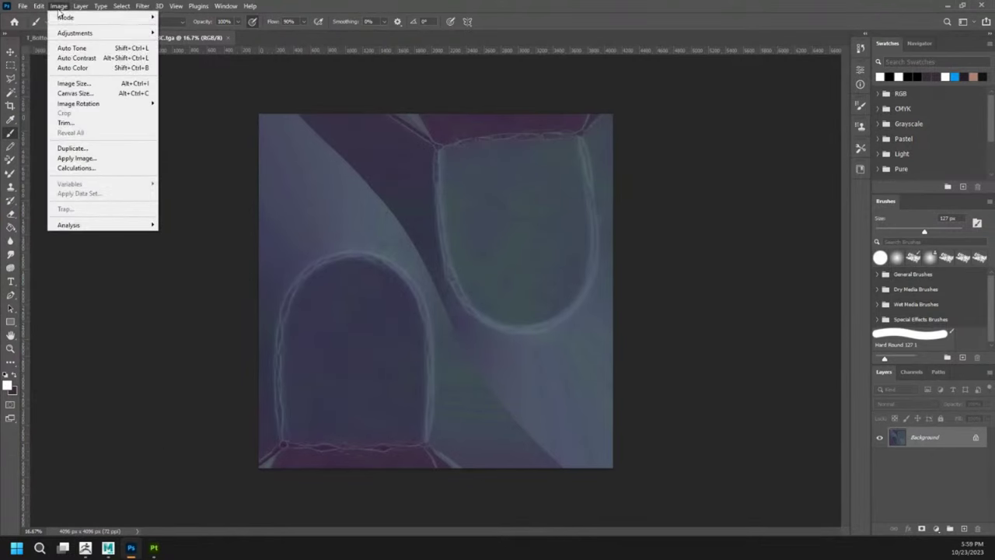
pyautogui.moveTo(93, 106)
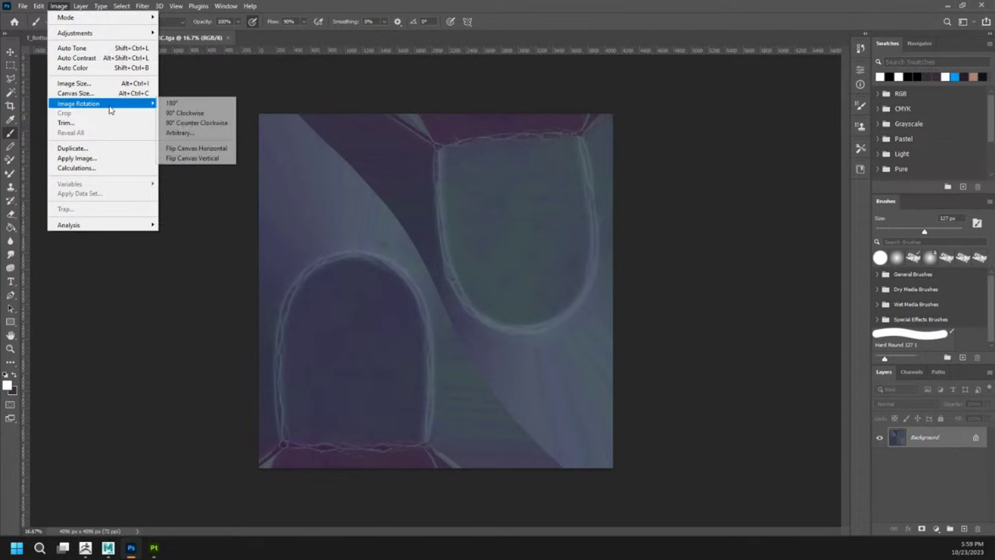
pyautogui.click(189, 158)
# - Flip the canvas of the T_Bottom_BC.tga document vertically
pyautogui.click(75, 37)
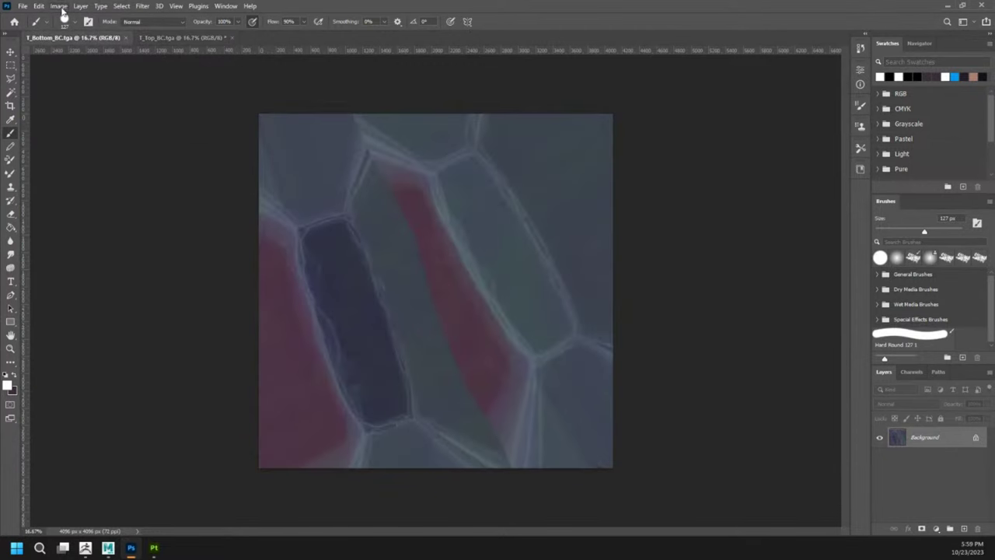
pyautogui.click(59, 6)
pyautogui.moveTo(106, 106)
pyautogui.click(194, 160)
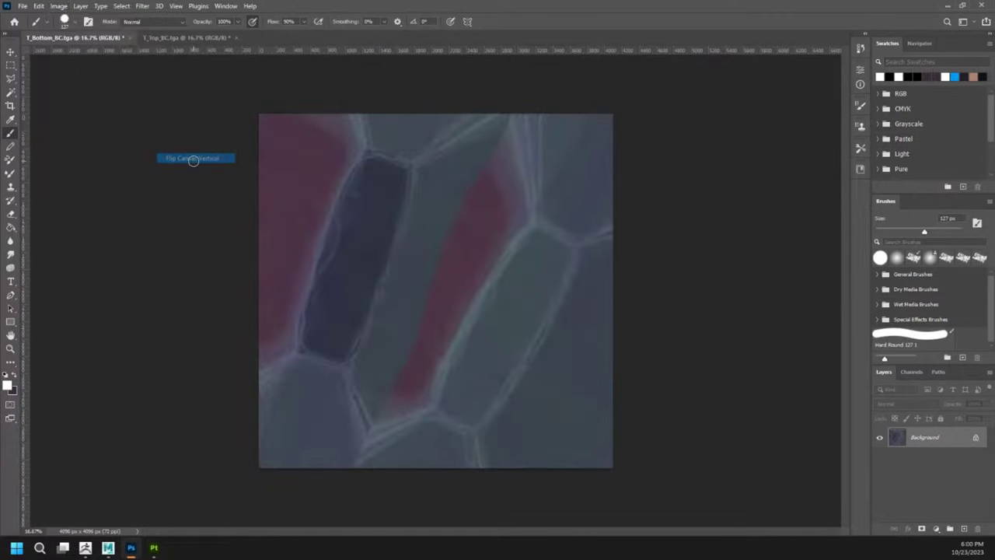
# - Save the flipped bottom texture as a JPEG named T_Bottom_BC_ZB.jpg in the ZBrushLive folder
pyautogui.click(23, 5)
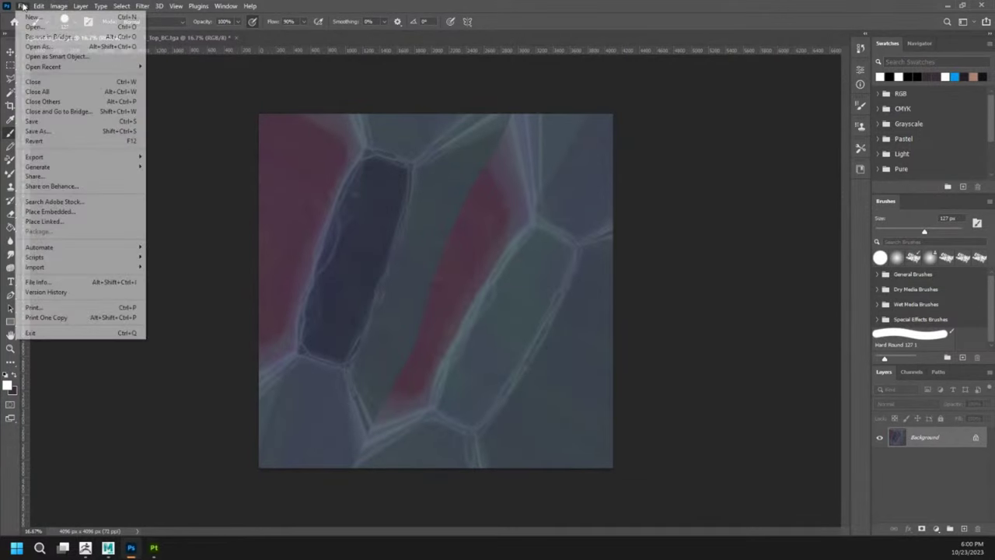
pyautogui.click(54, 127)
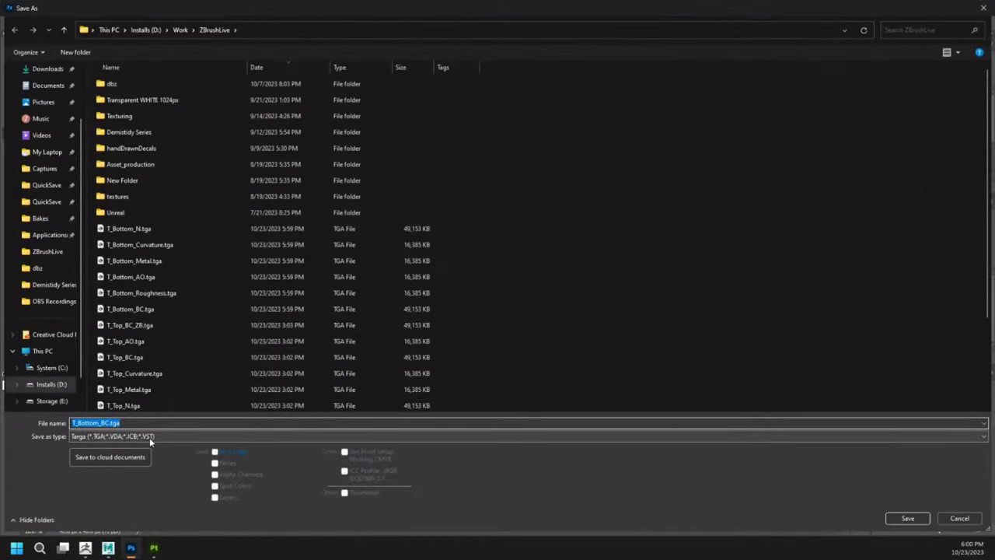
pyautogui.click(150, 436)
pyautogui.press('j')
pyautogui.press('Return')
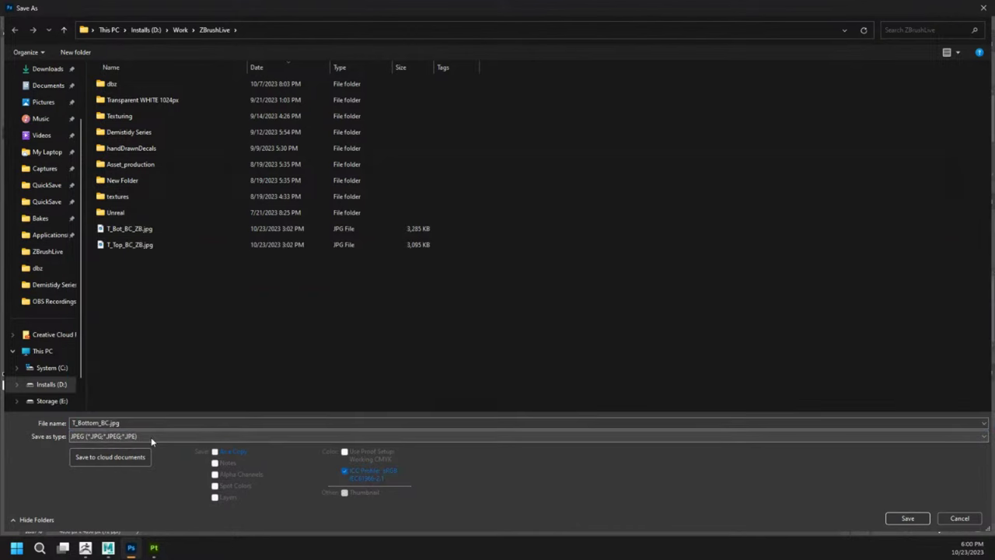
pyautogui.doubleClick(109, 422)
pyautogui.click(111, 422)
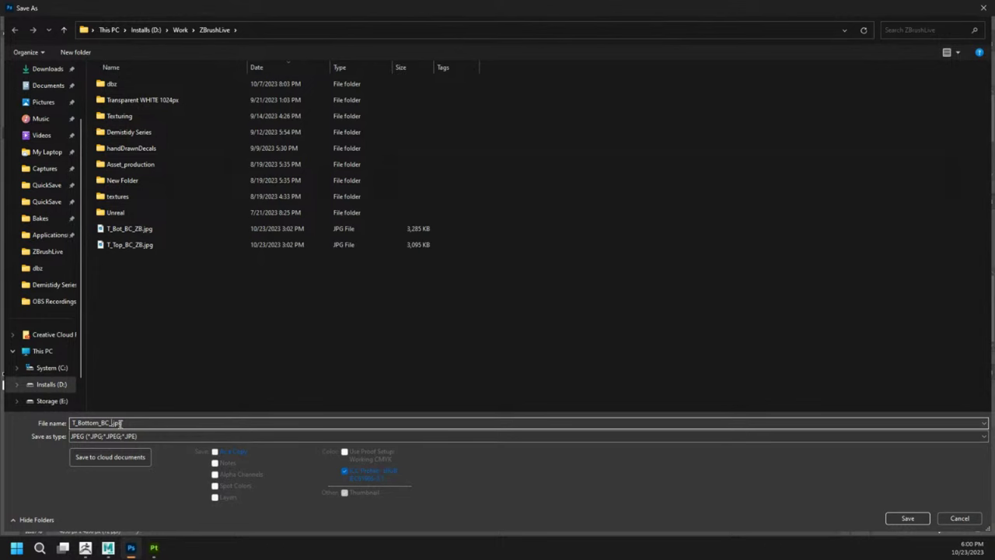
pyautogui.press('Return')
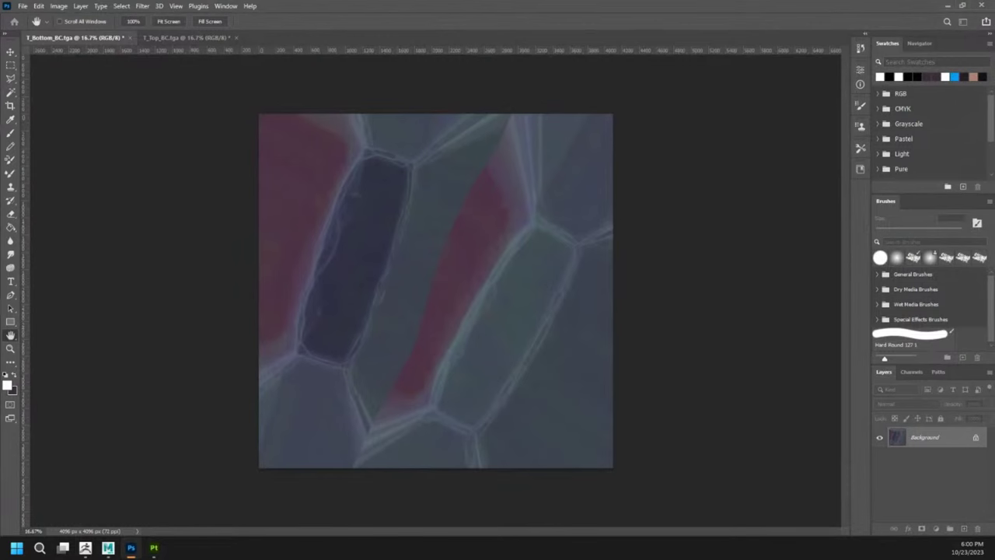
pyautogui.press('b')
pyautogui.click(39, 7)
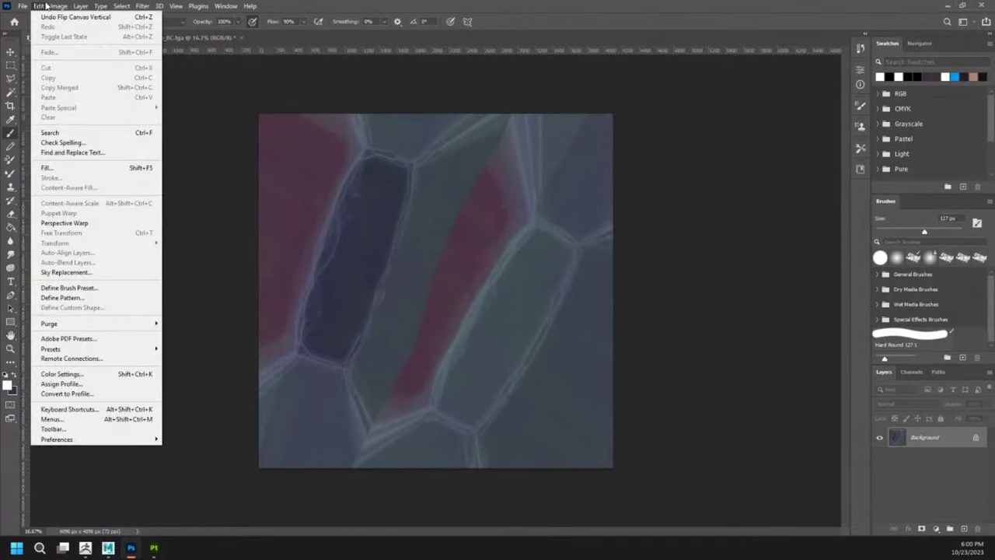
# - Save the flipped T_Top_BC.tga texture as a JPEG named T_Top_BC_ZB2.jpg in the ZBrushLive folder
pyautogui.click(195, 38)
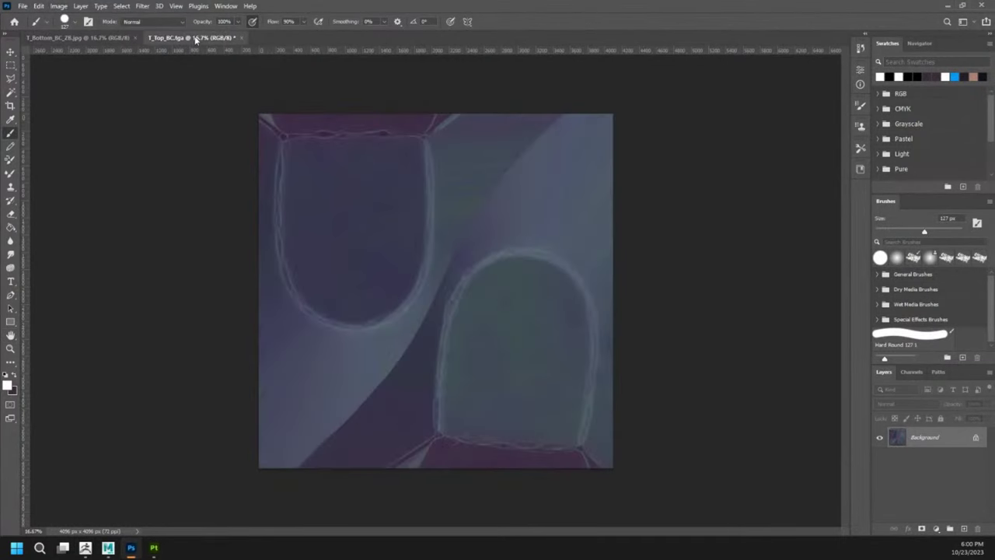
pyautogui.click(23, 6)
pyautogui.click(64, 130)
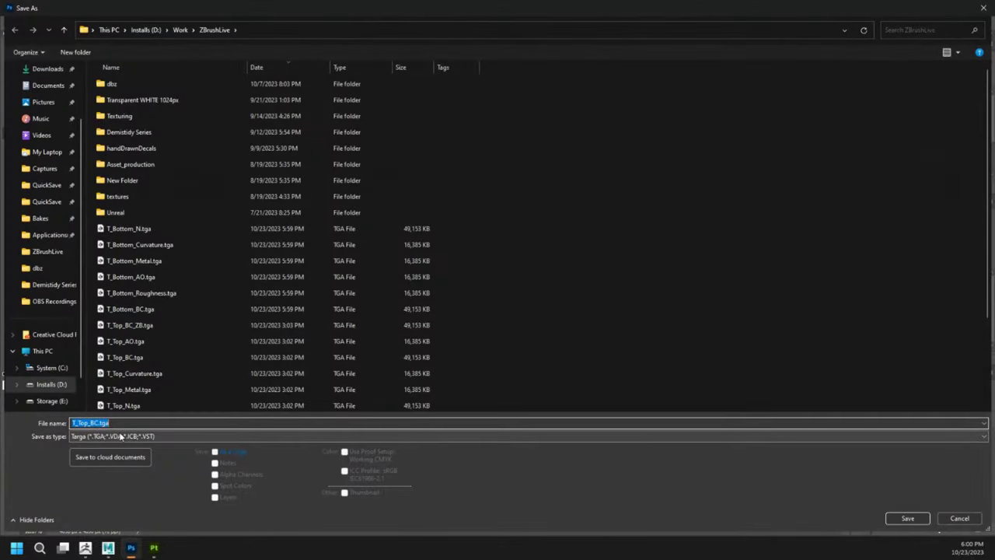
pyautogui.click(121, 437)
pyautogui.click(125, 333)
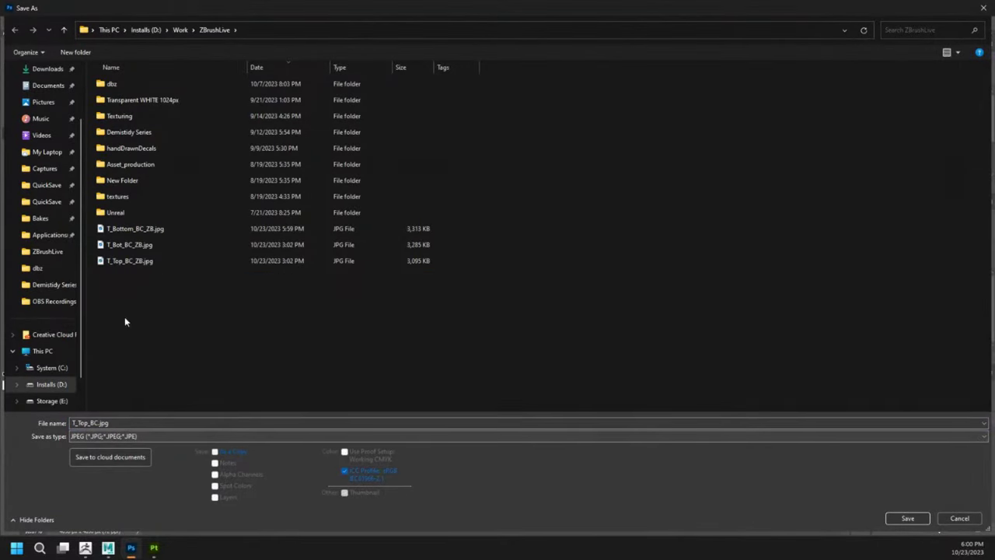
pyautogui.click(118, 423)
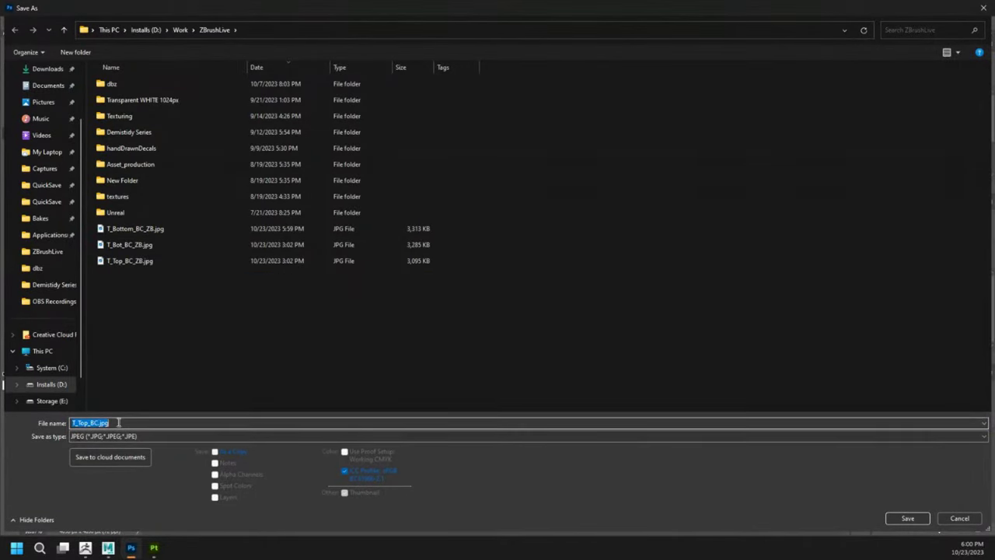
pyautogui.click(145, 262)
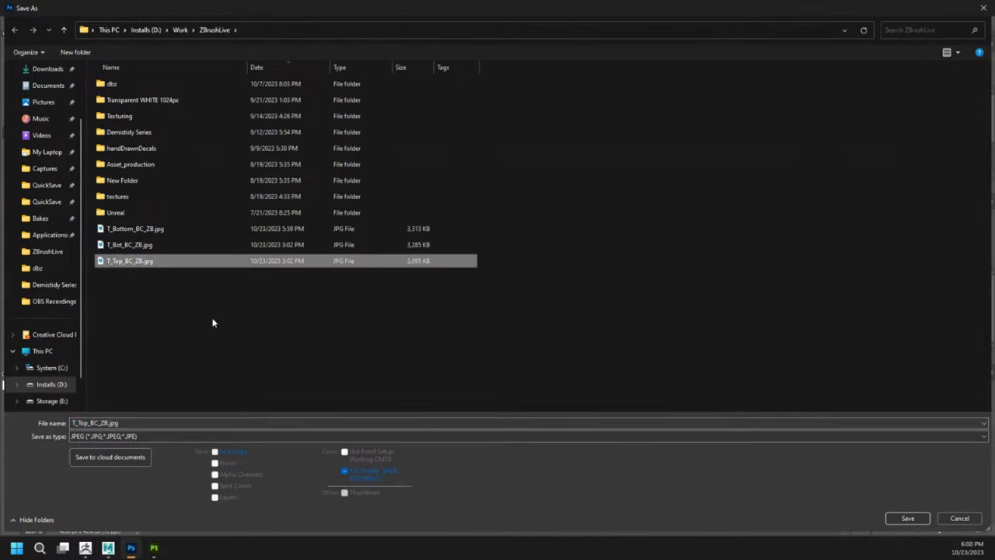
pyautogui.click(151, 422)
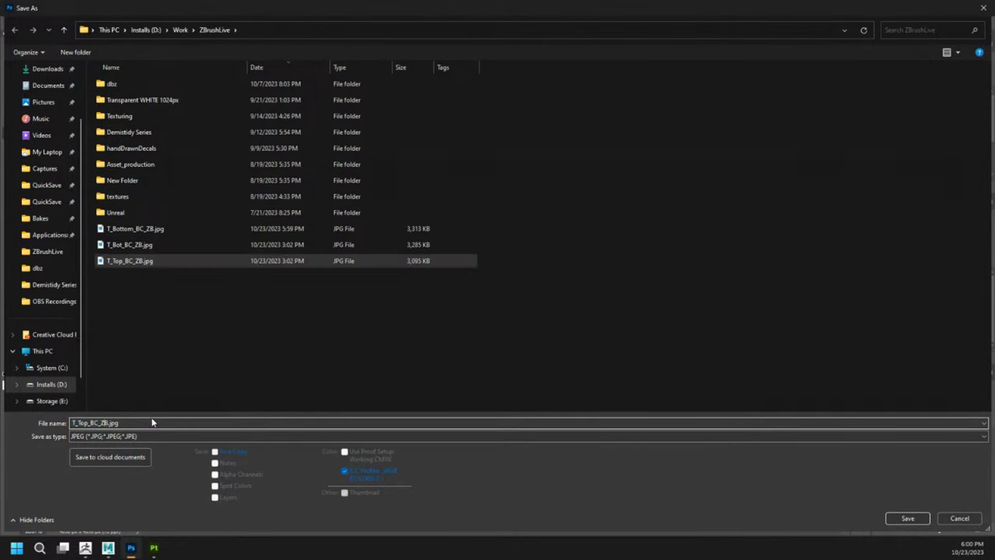
pyautogui.press('Return')
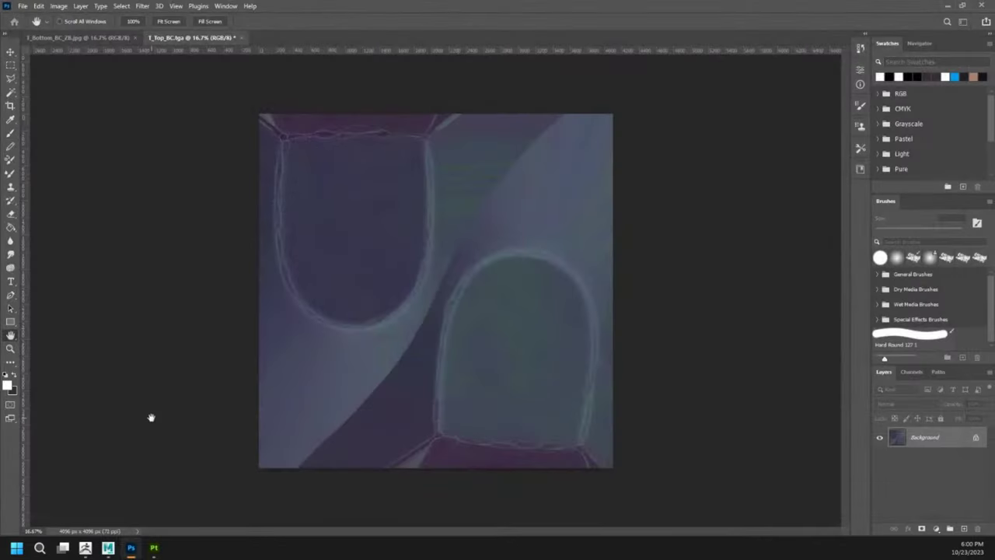
pyautogui.press('b')
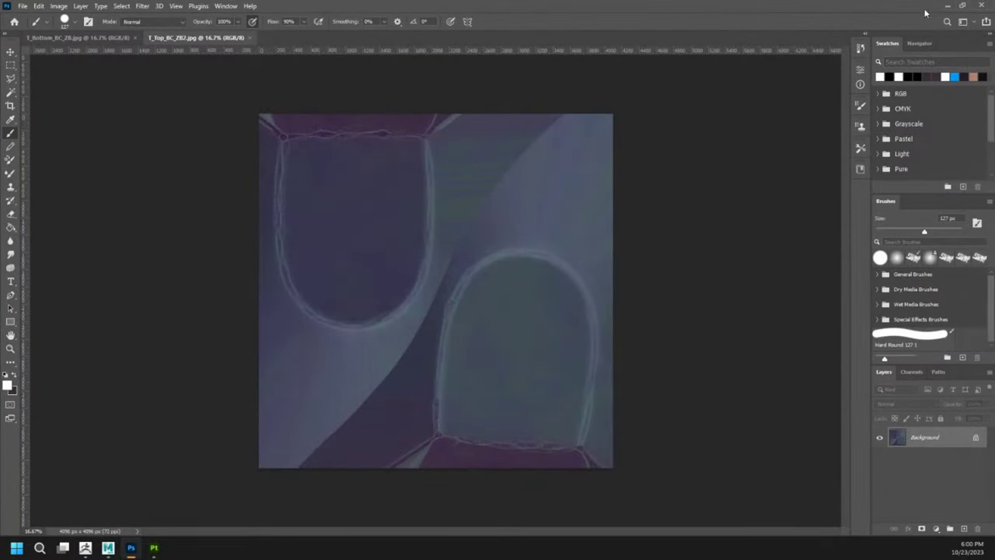
# - Switch to ZBrush, show visibility set V2 and select the Bot_low subtool
pyautogui.click(949, 6)
pyautogui.moveTo(542, 300)
pyautogui.mouseDown()
pyautogui.moveTo(548, 306)
pyautogui.moveTo(531, 308)
pyautogui.mouseUp()
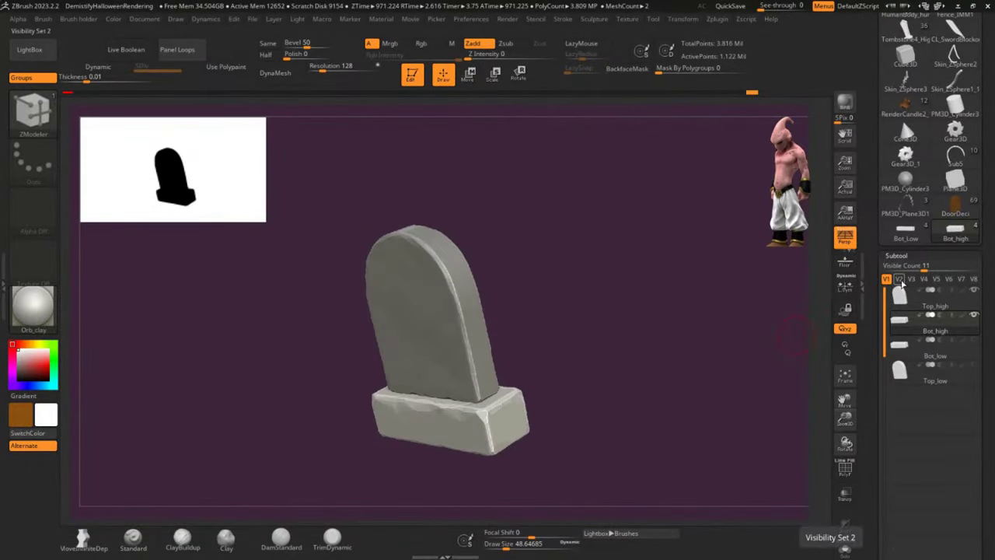
pyautogui.click(901, 278)
pyautogui.click(900, 345)
pyautogui.moveTo(749, 381); pyautogui.dragTo(599, 368)
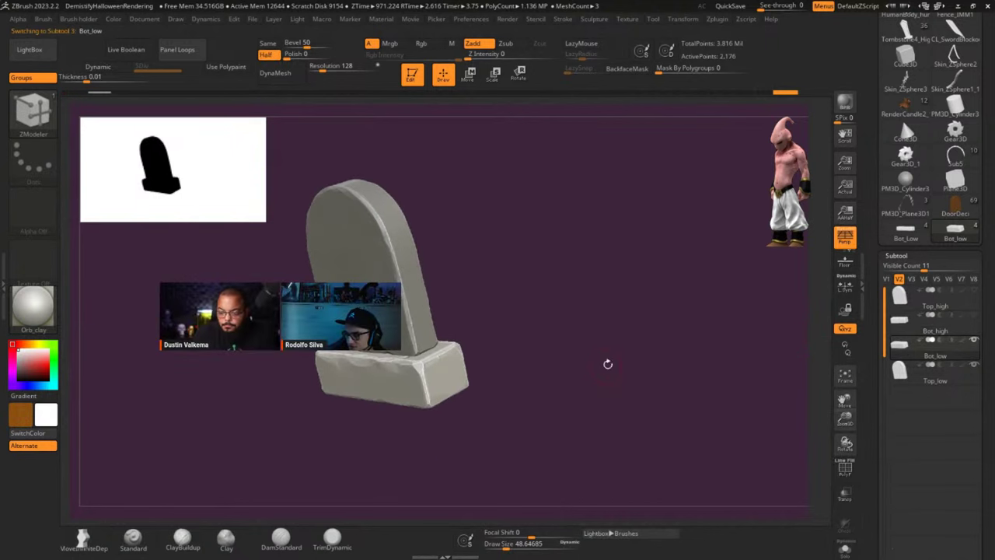
# - Bring up the Texture Map settings of the Bot_low subtool and select the ClayBuildup brush
pyautogui.moveTo(874, 378); pyautogui.dragTo(884, 147)
pyautogui.scroll(-15, 917, 272)
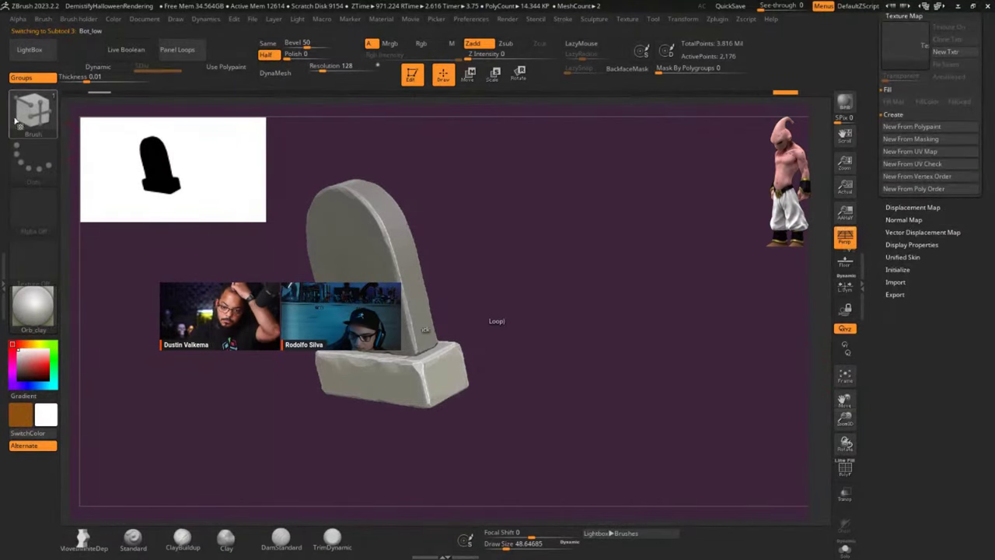
pyautogui.click(182, 538)
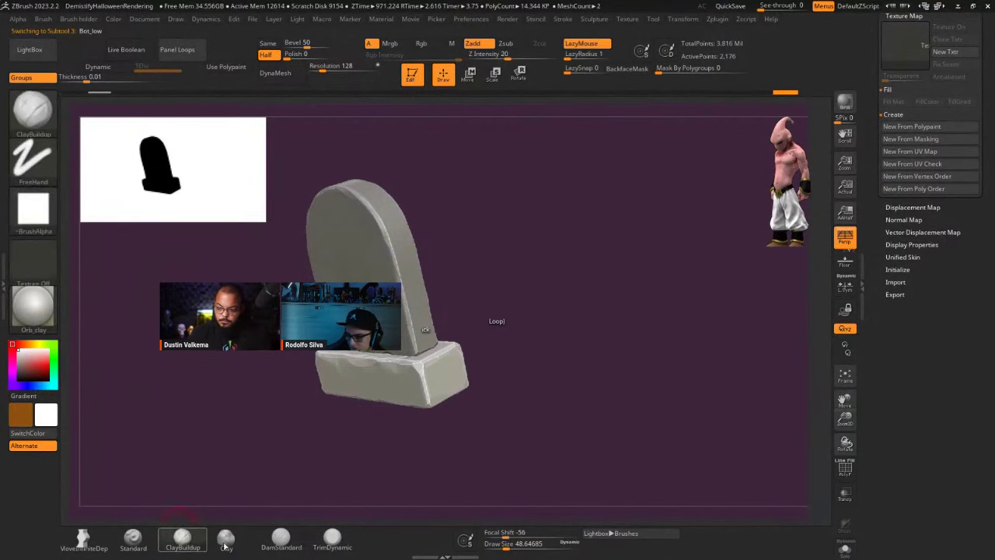
pyautogui.scroll(3, 925, 276)
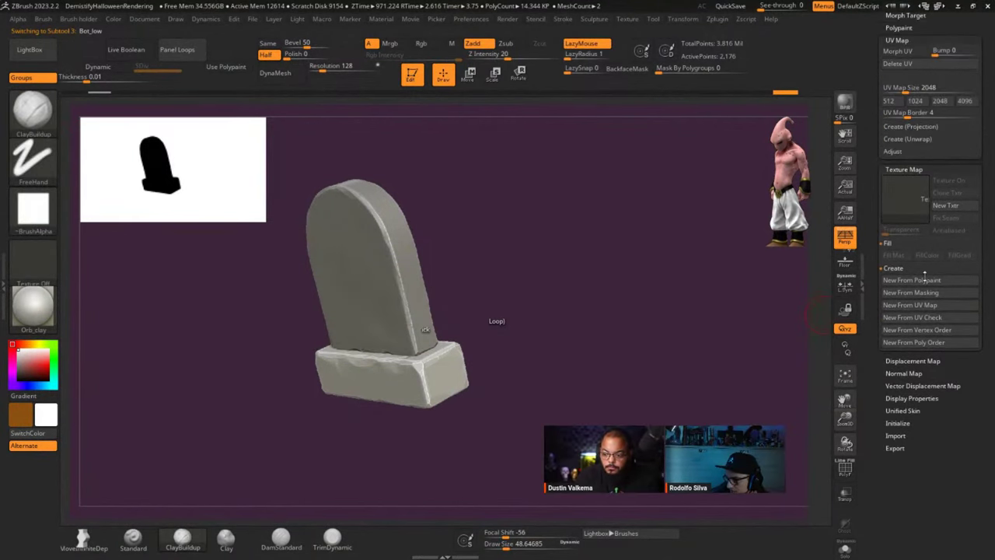
# - Import T_Bottom_BC_ZB.jpg from the ZBrushLive folder as the texture map of the Bot_low subtool
pyautogui.click(904, 199)
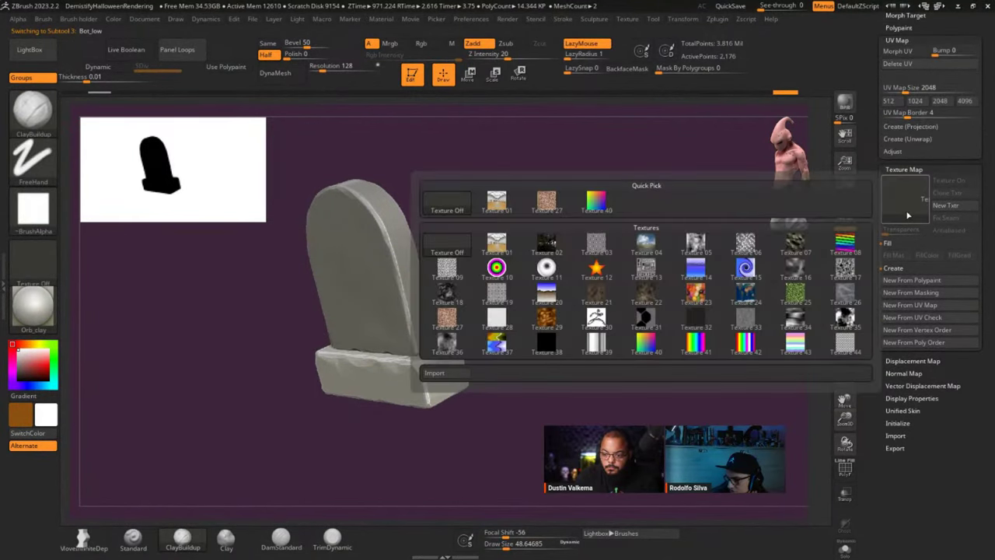
pyautogui.click(446, 373)
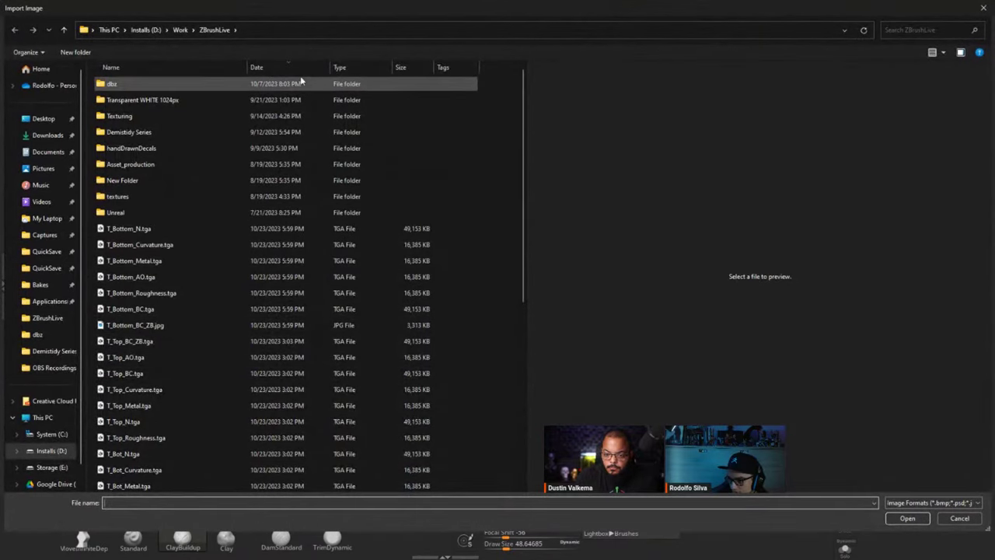
pyautogui.click(289, 67)
pyautogui.click(289, 67)
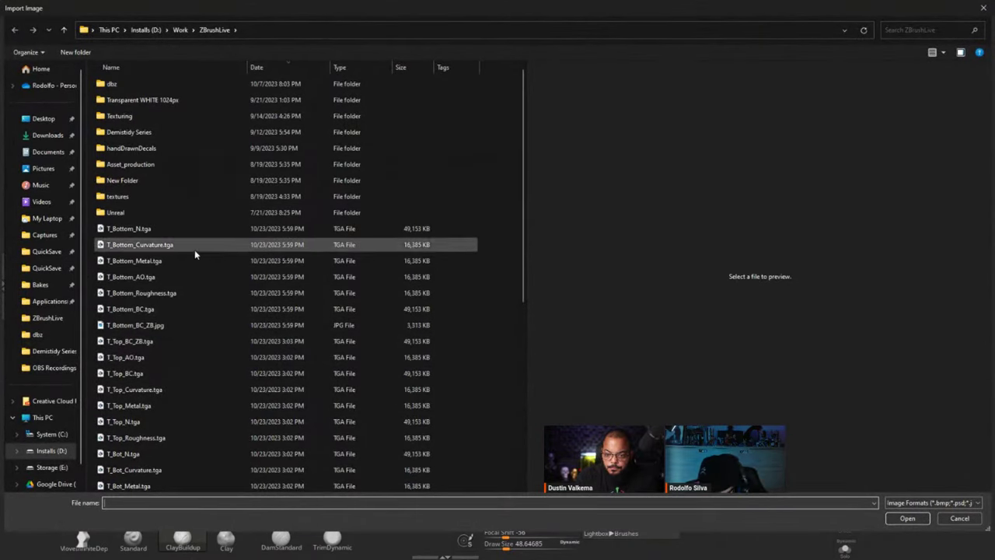
pyautogui.scroll(-3, 191, 251)
pyautogui.scroll(-1, 190, 251)
pyautogui.scroll(4, 191, 251)
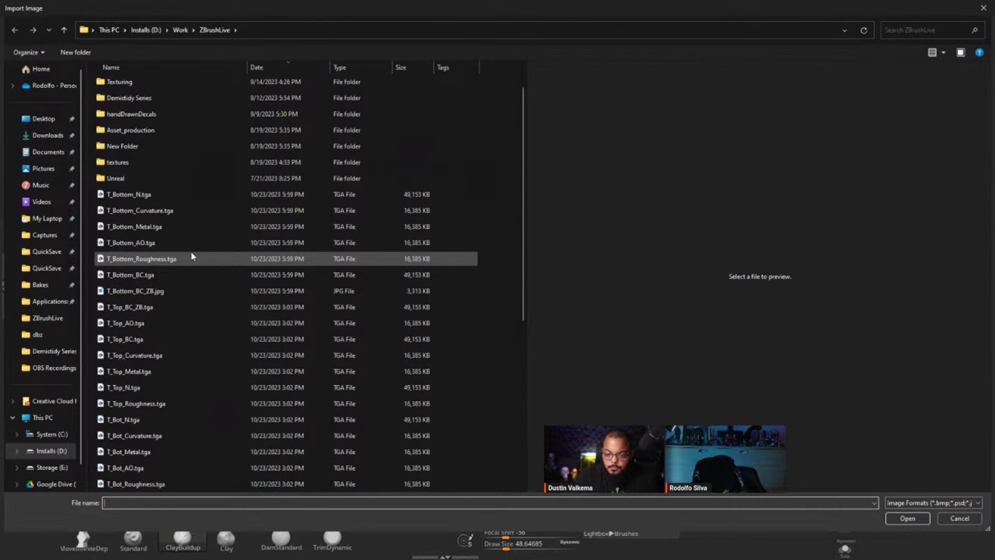
pyautogui.click(222, 291)
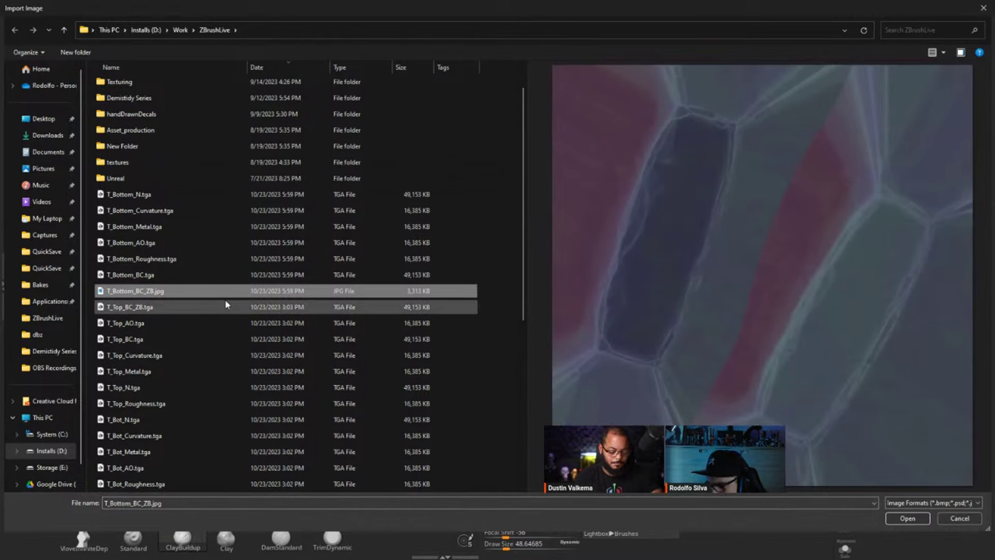
pyautogui.press('Return')
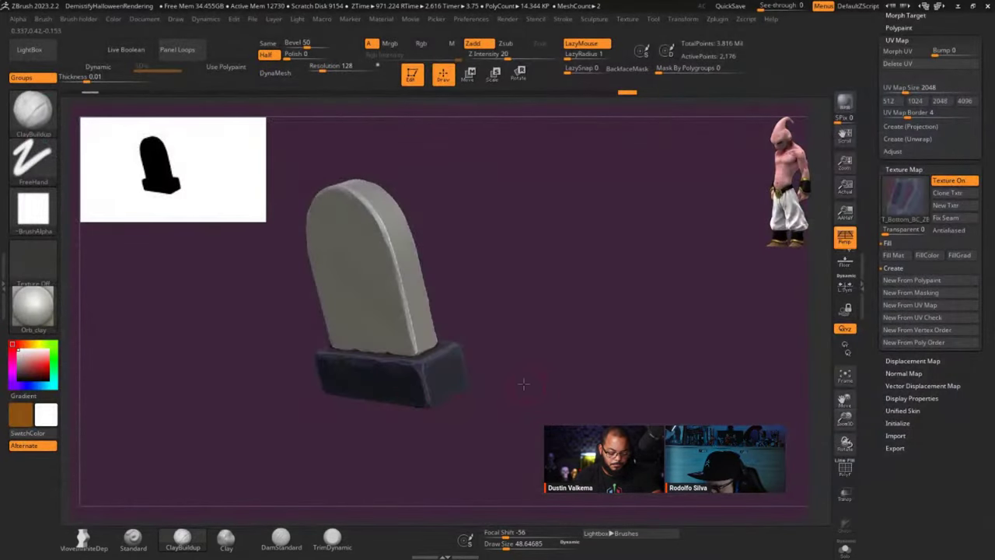
pyautogui.moveTo(524, 384); pyautogui.dragTo(560, 360)
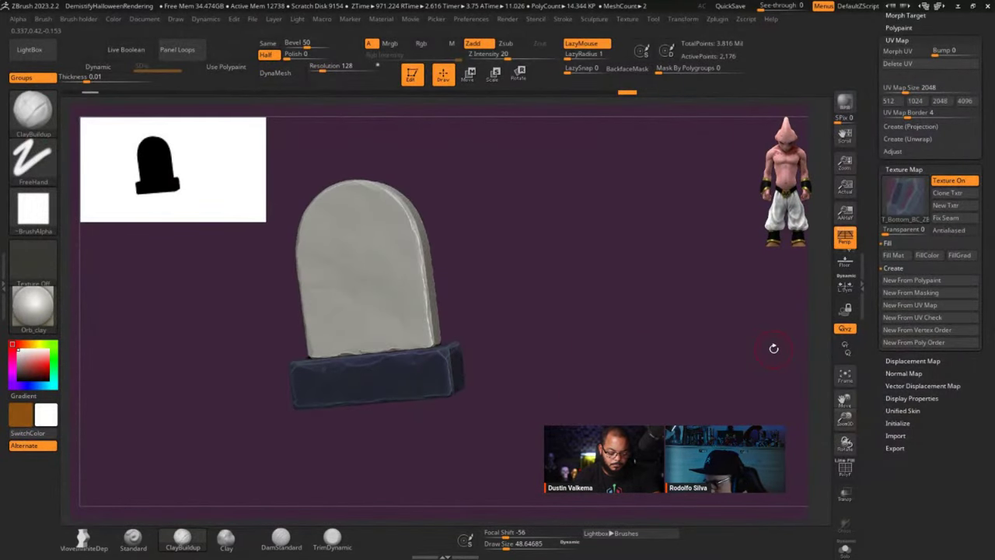
# - Select the Top_low subtool and import T_Top_BC_ZB2.jpg as its texture map
pyautogui.press('Up')
pyautogui.press('Down')
pyautogui.press('Down')
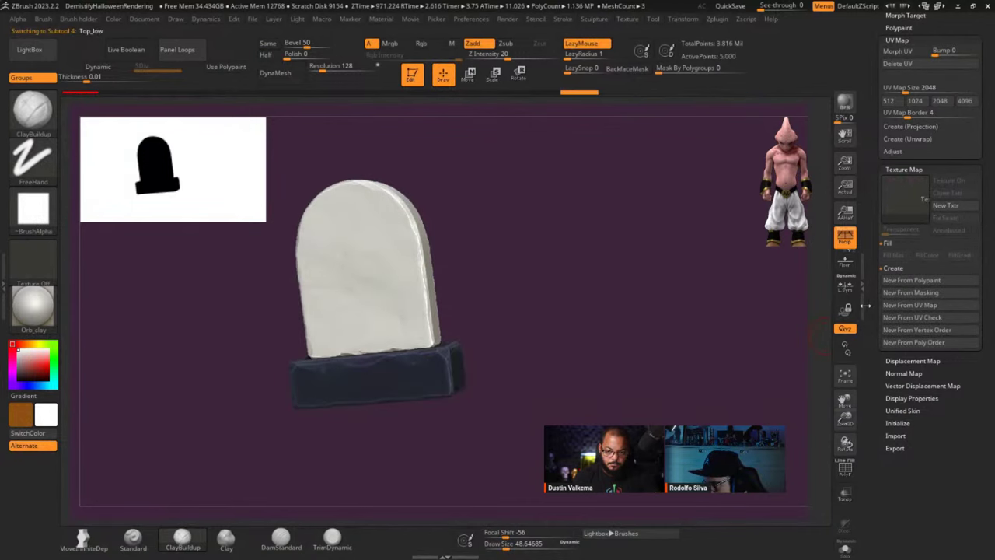
pyautogui.click(905, 199)
pyautogui.click(451, 376)
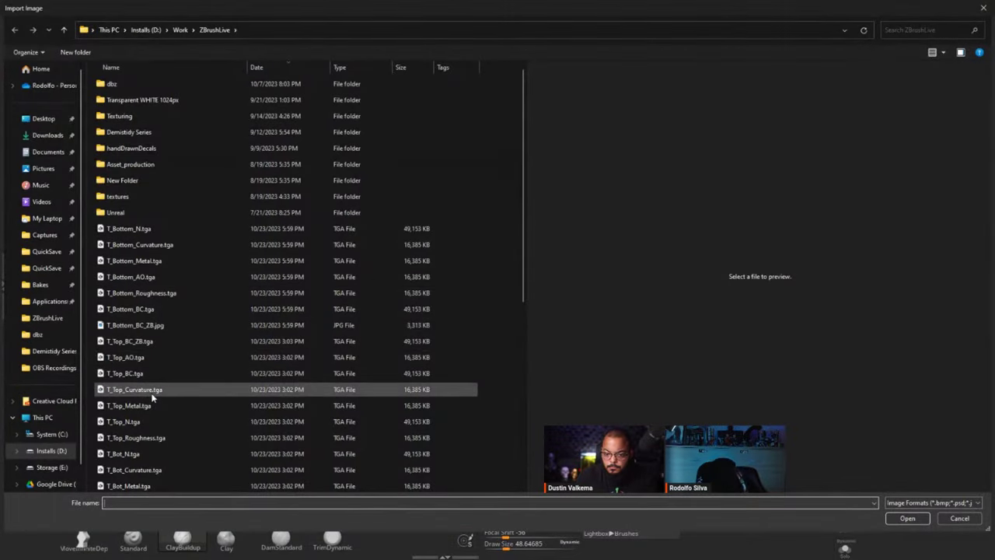
pyautogui.scroll(-3, 154, 437)
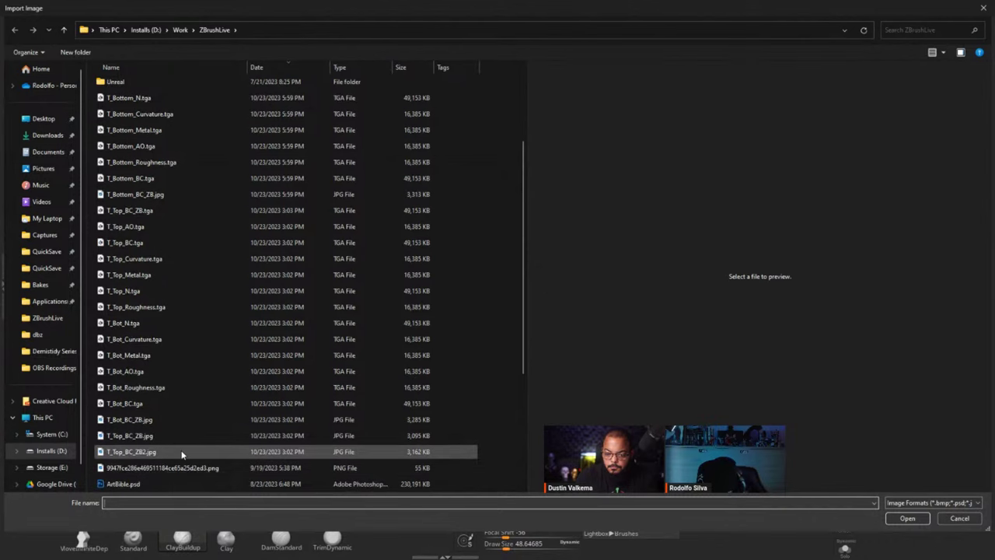
pyautogui.click(183, 452)
pyautogui.press('Return')
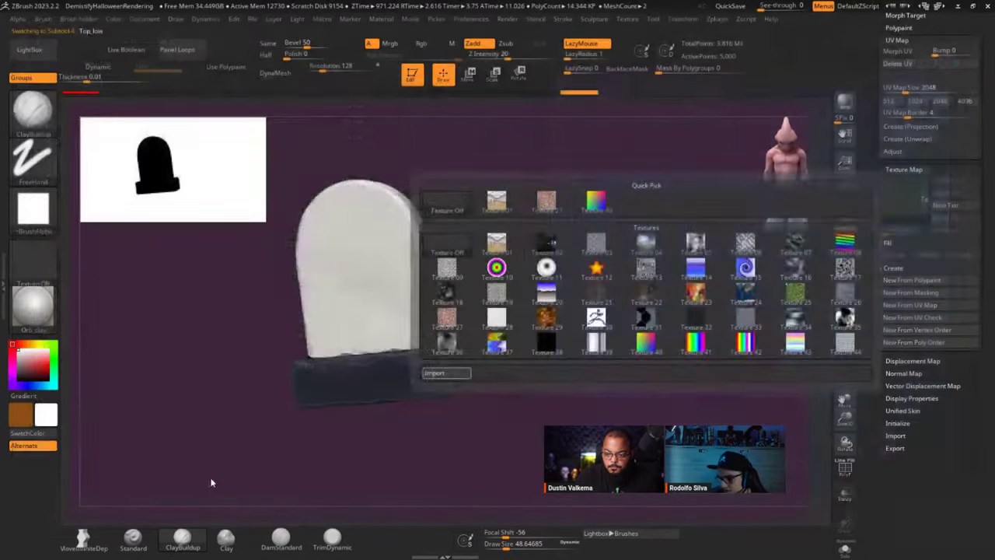
pyautogui.moveTo(552, 340); pyautogui.dragTo(517, 341)
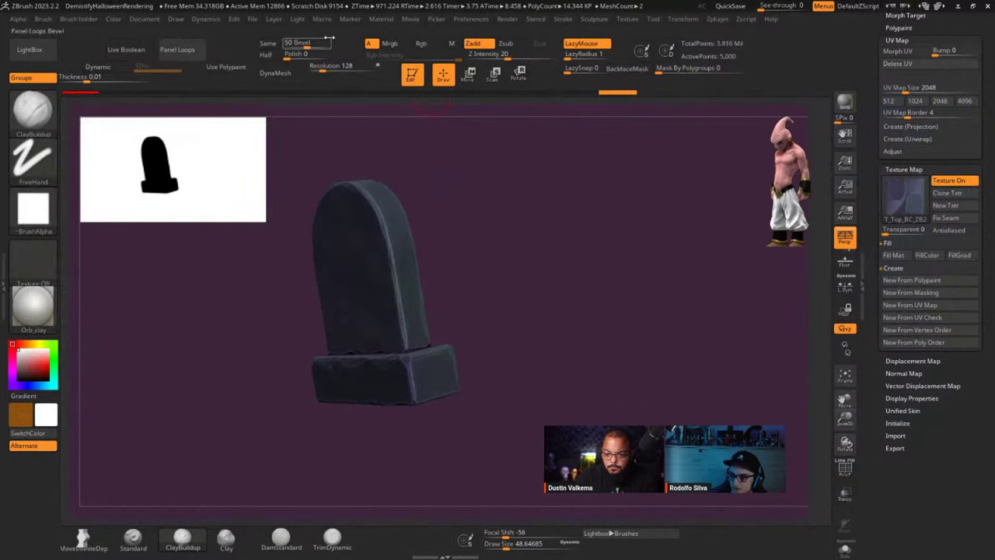
# - Brighten the Orb_clay material by raising its intensity modifiers
pyautogui.click(379, 20)
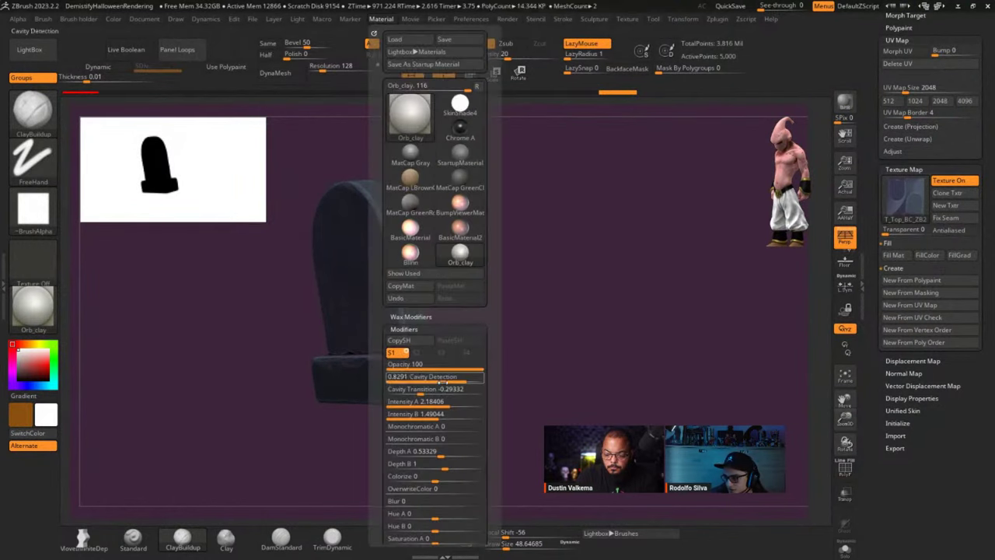
pyautogui.moveTo(437, 401); pyautogui.dragTo(453, 415)
pyautogui.moveTo(274, 388); pyautogui.dragTo(443, 412)
pyautogui.keyDown('alt'); pyautogui.moveTo(618, 443); pyautogui.dragTo(542, 446); pyautogui.keyUp('alt')
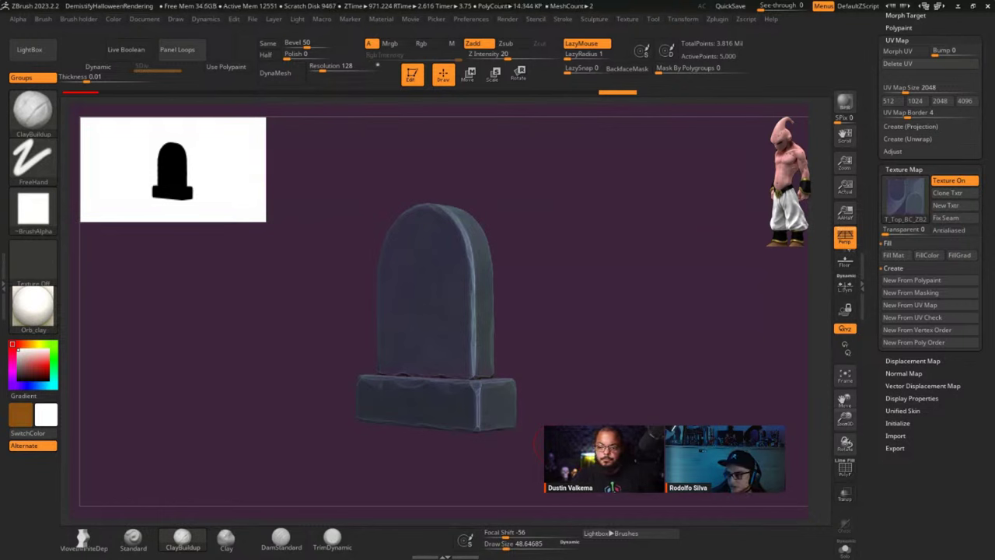
# - Render best-quality previews of the whole textured tombstone and of a close-up of its rounded top
pyautogui.click(853, 104)
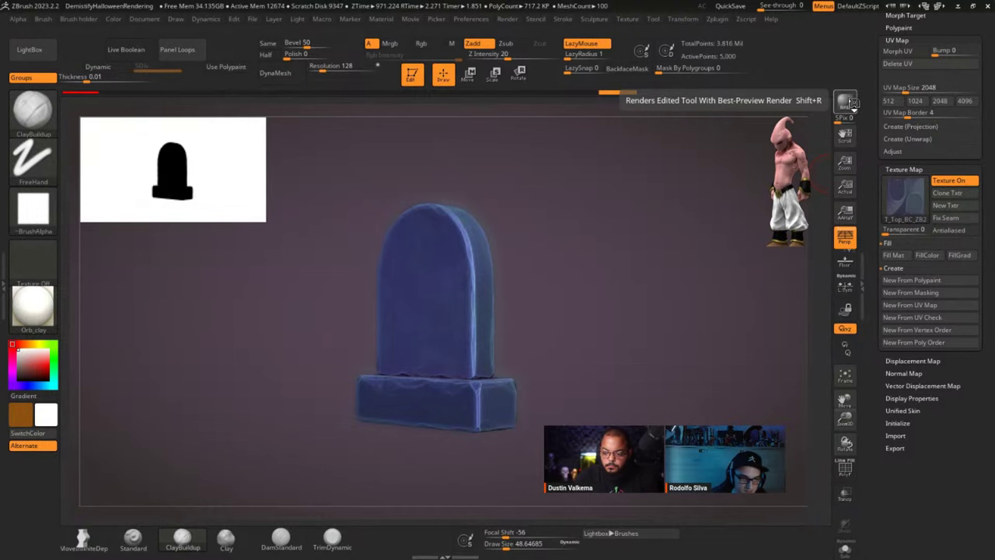
pyautogui.keyDown('ctrl'); pyautogui.moveTo(586, 264); pyautogui.dragTo(486, 268, button='right'); pyautogui.keyUp('ctrl')
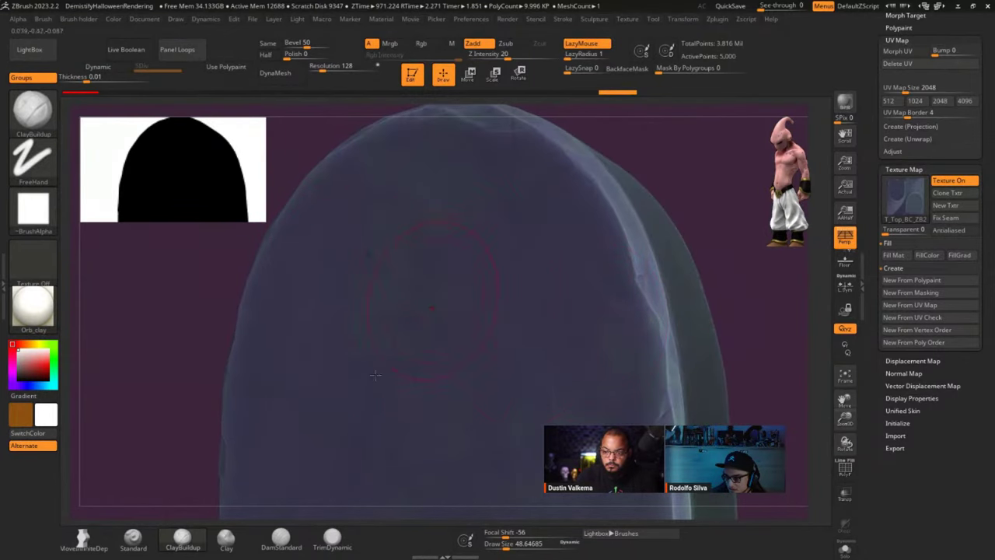
pyautogui.click(845, 103)
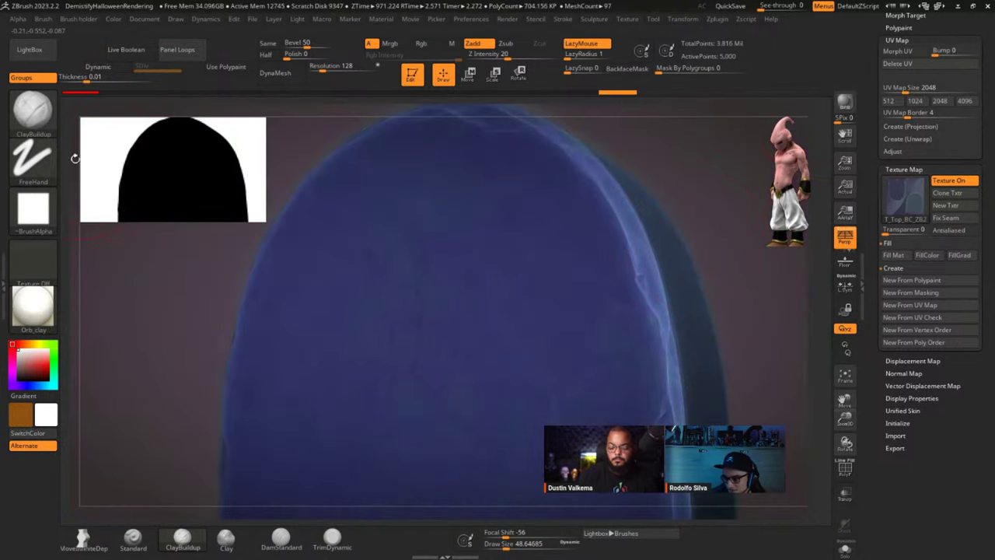
pyautogui.press('Tab')
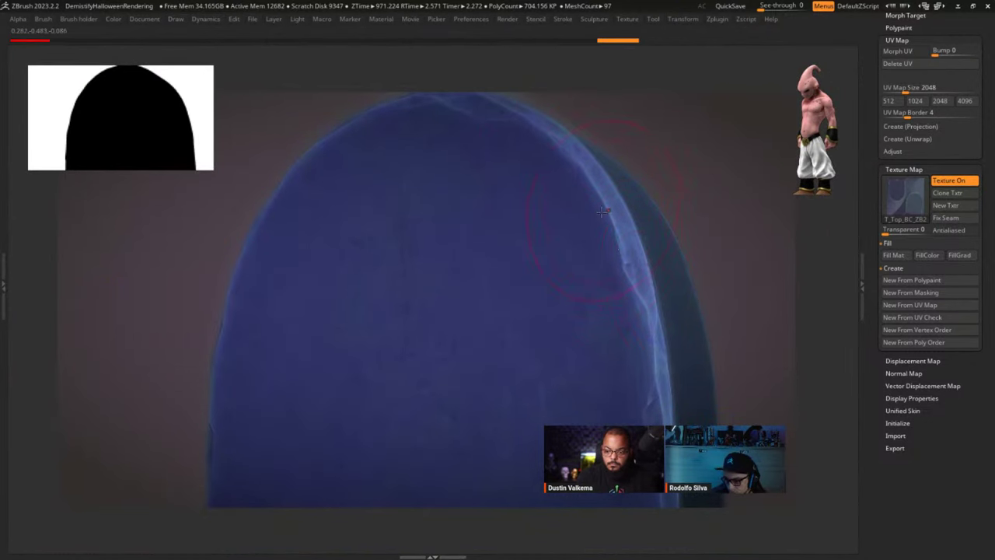
pyautogui.press('Tab')
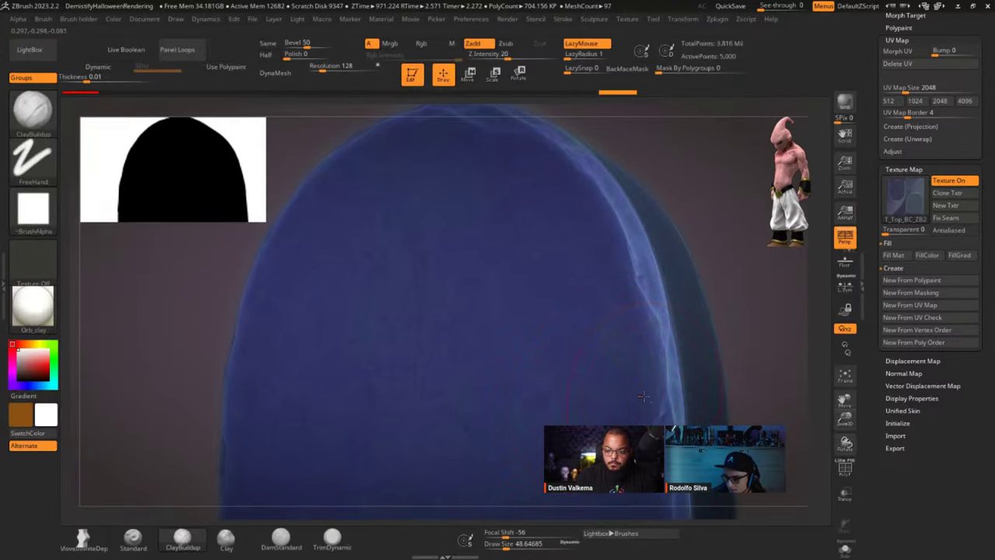
# - Examine the textured tombstone from several angles, including close-ups of its beveled front edge and rounded top
pyautogui.keyDown('ctrl'); pyautogui.moveTo(553, 414); pyautogui.dragTo(500, 161, button='right'); pyautogui.keyUp('ctrl')
pyautogui.moveTo(500, 161); pyautogui.dragTo(547, 280)
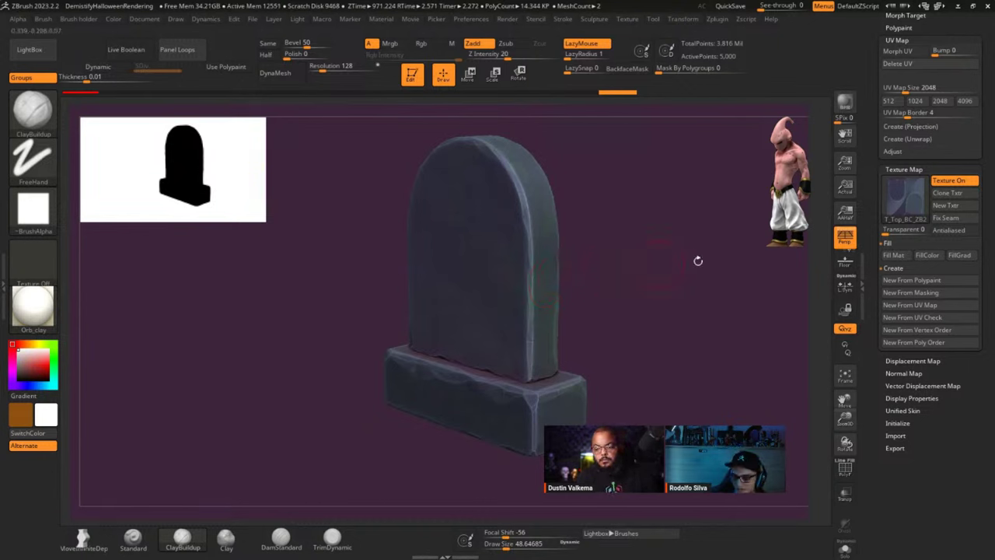
pyautogui.moveTo(679, 273); pyautogui.dragTo(693, 268)
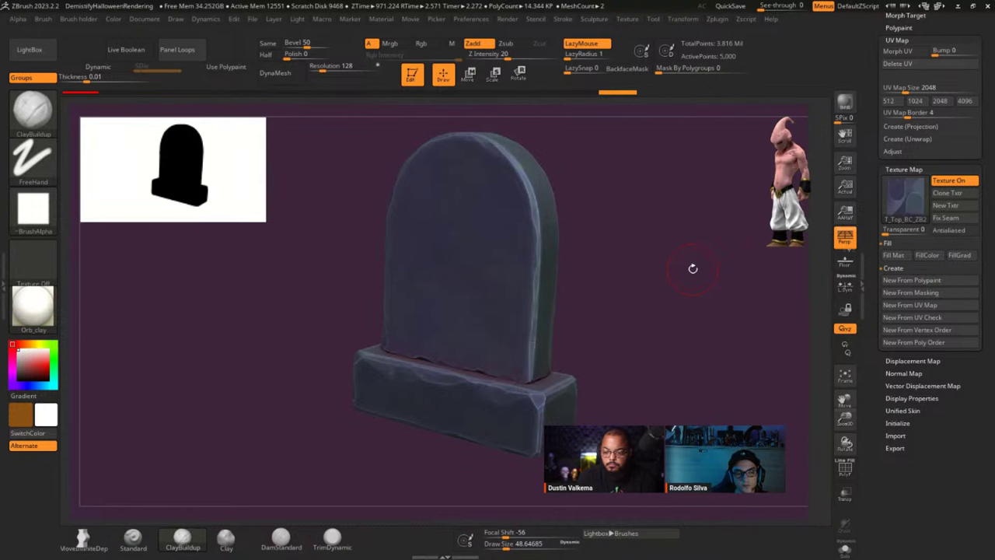
pyautogui.moveTo(567, 230); pyautogui.dragTo(526, 227, button='right')
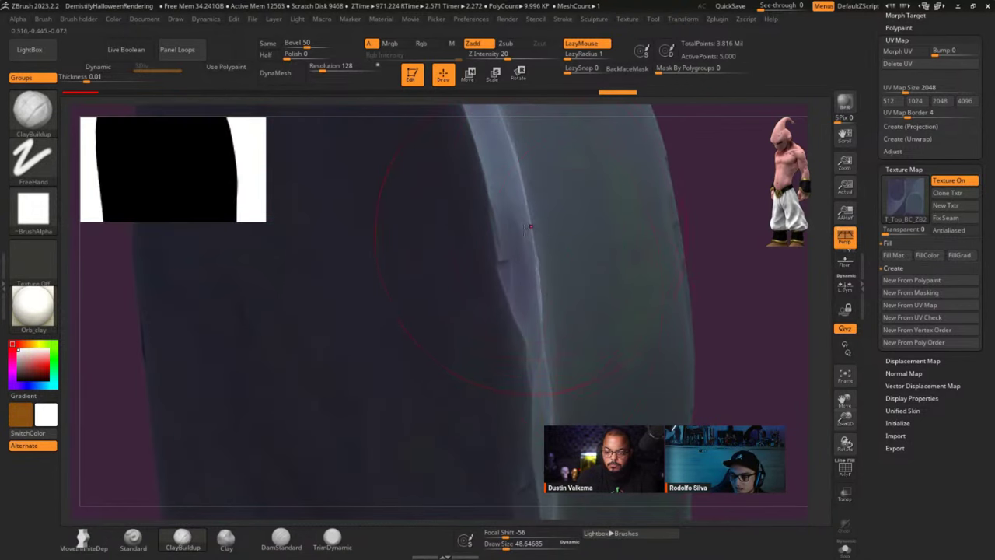
pyautogui.keyDown('alt'); pyautogui.moveTo(524, 164); pyautogui.dragTo(444, 218, button='right'); pyautogui.keyUp('alt')
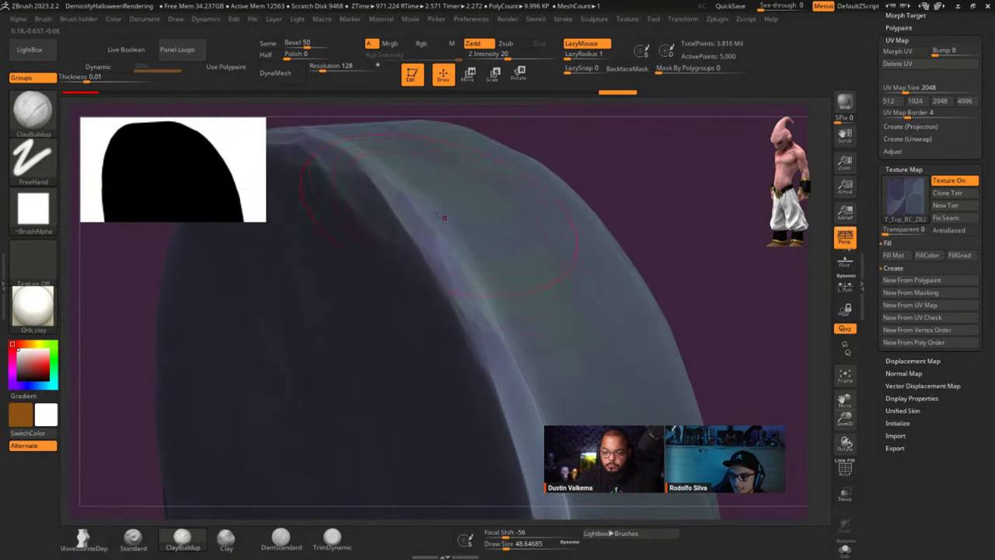
pyautogui.keyDown('ctrl'); pyautogui.moveTo(482, 364); pyautogui.dragTo(431, 218, button='right'); pyautogui.keyUp('ctrl')
pyautogui.keyDown('alt'); pyautogui.moveTo(456, 349); pyautogui.dragTo(442, 195, button='right'); pyautogui.keyUp('alt')
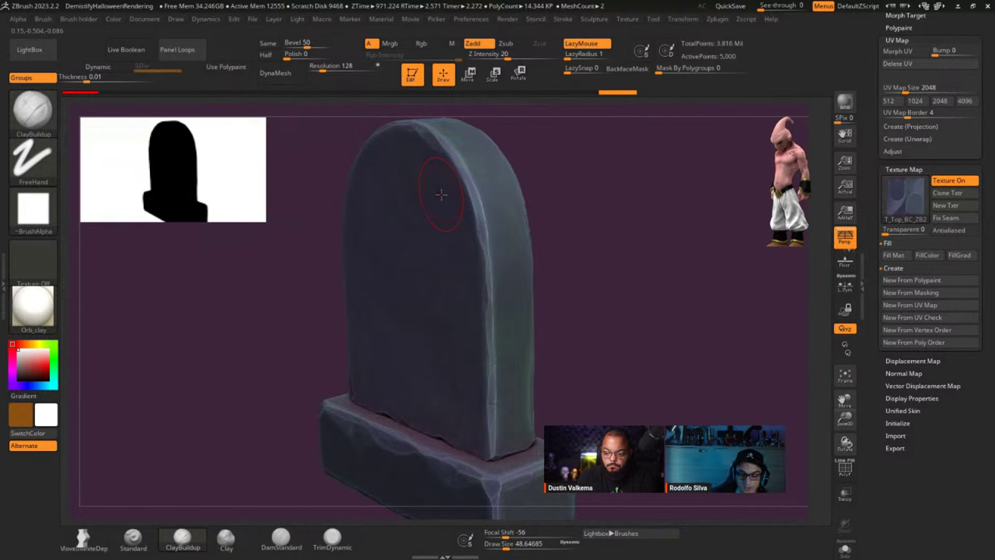
# - Turn off the texture map on the Top_low subtool and select the Paint brush
pyautogui.click(948, 180)
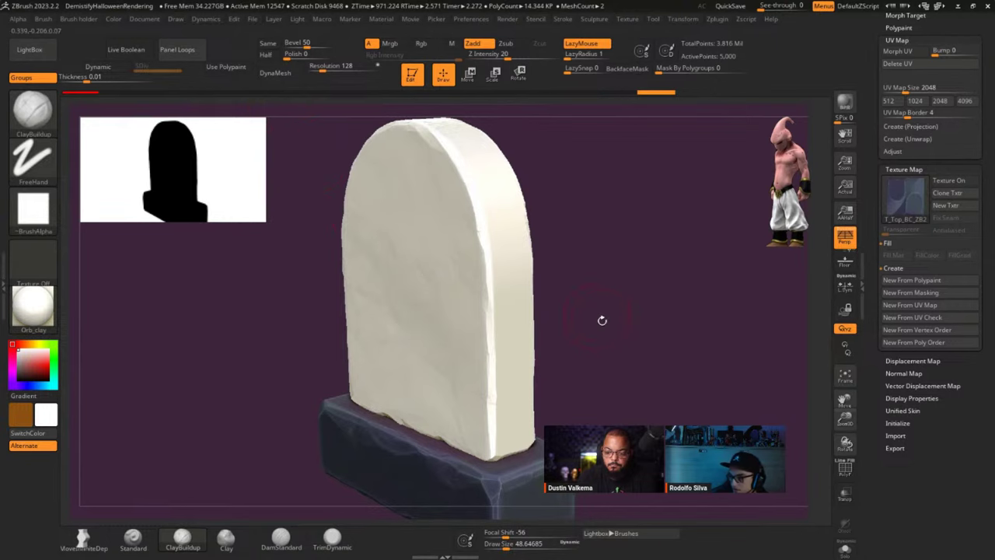
pyautogui.moveTo(602, 319); pyautogui.dragTo(700, 301)
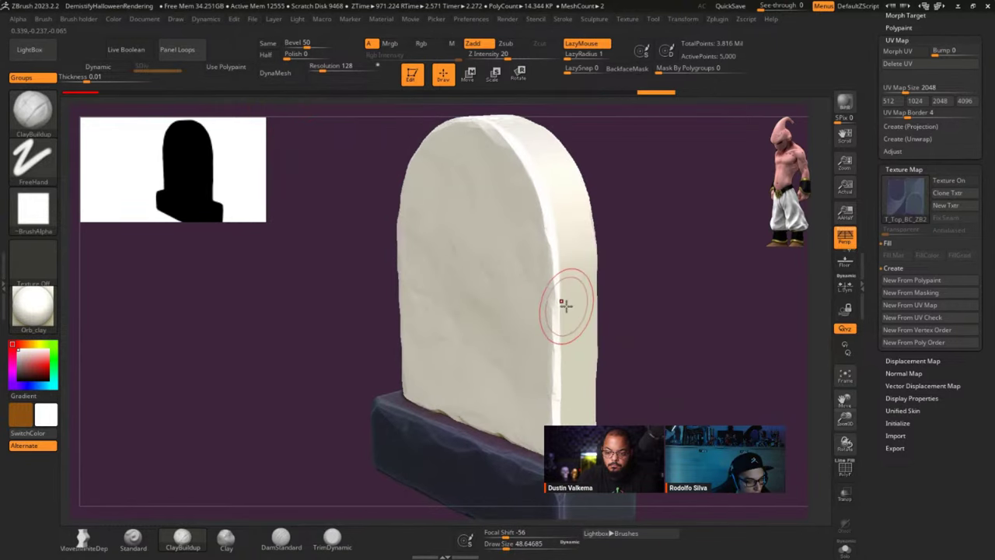
pyautogui.press('b')
pyautogui.press('p')
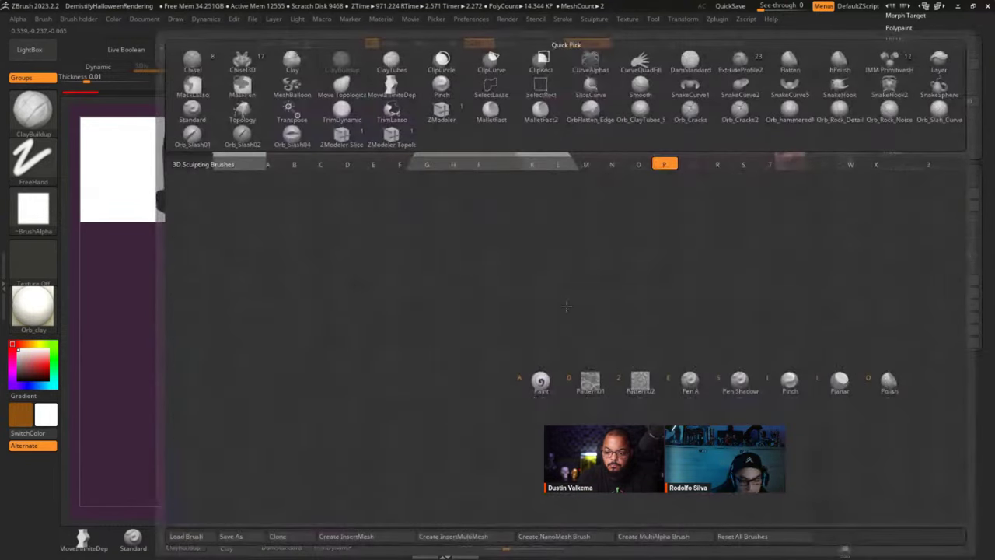
pyautogui.click(540, 381)
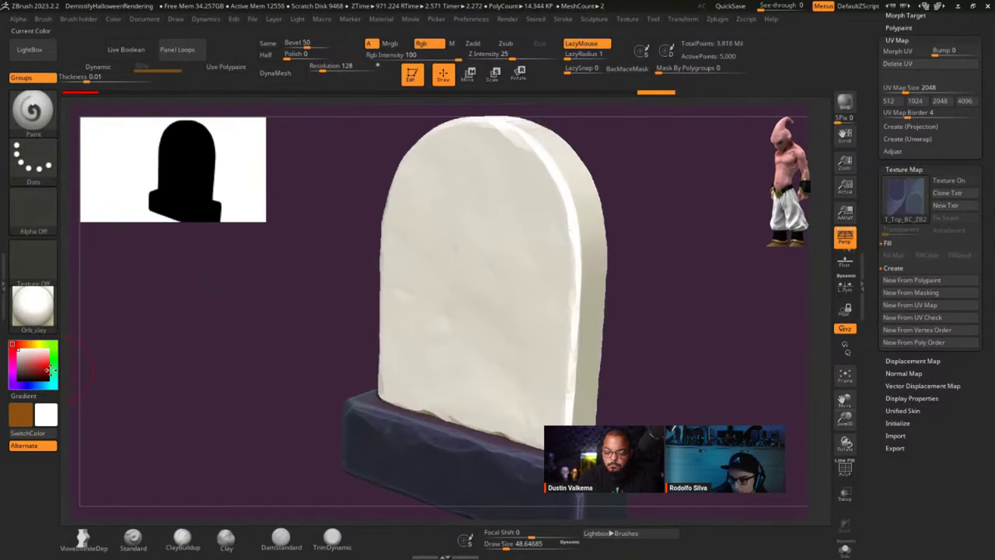
# - Try filling the Top_low subtool with red, undo the fill and set the current color back to white
pyautogui.click(50, 371)
pyautogui.hotkey('ctrl', 'f')
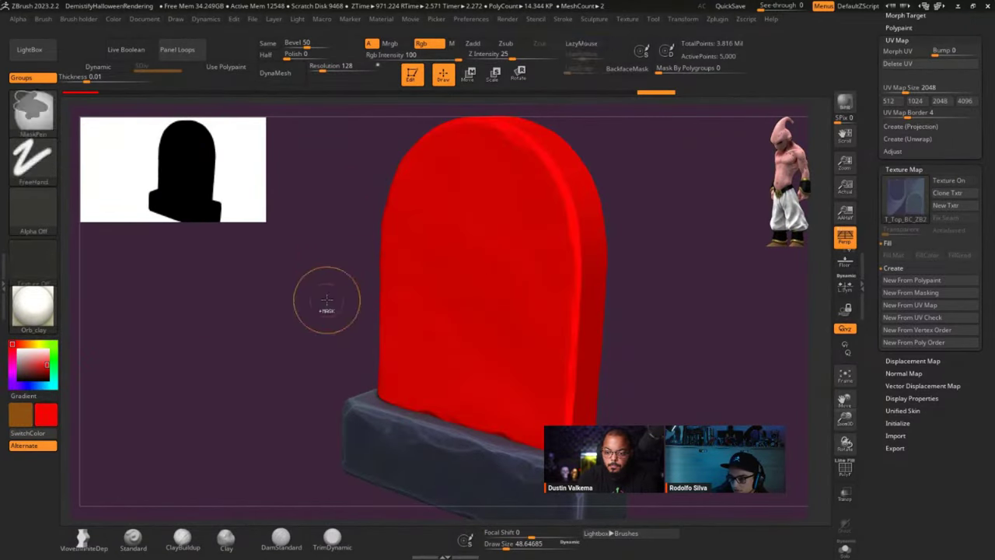
pyautogui.hotkey('ctrl', 'z')
pyautogui.click(13, 345)
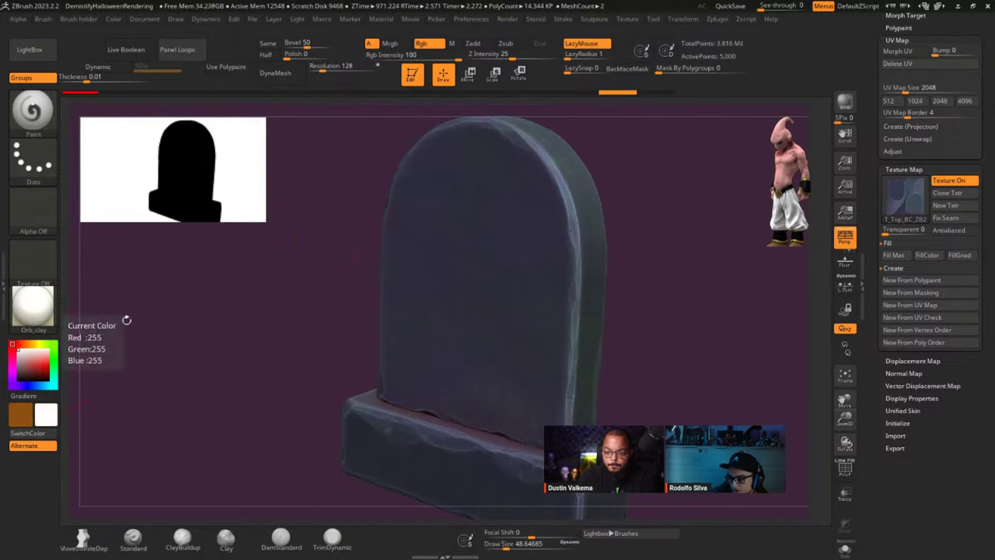
# - Turn off the Top_low texture map again and fill the subtool with white (255, 255, 255)
pyautogui.click(948, 181)
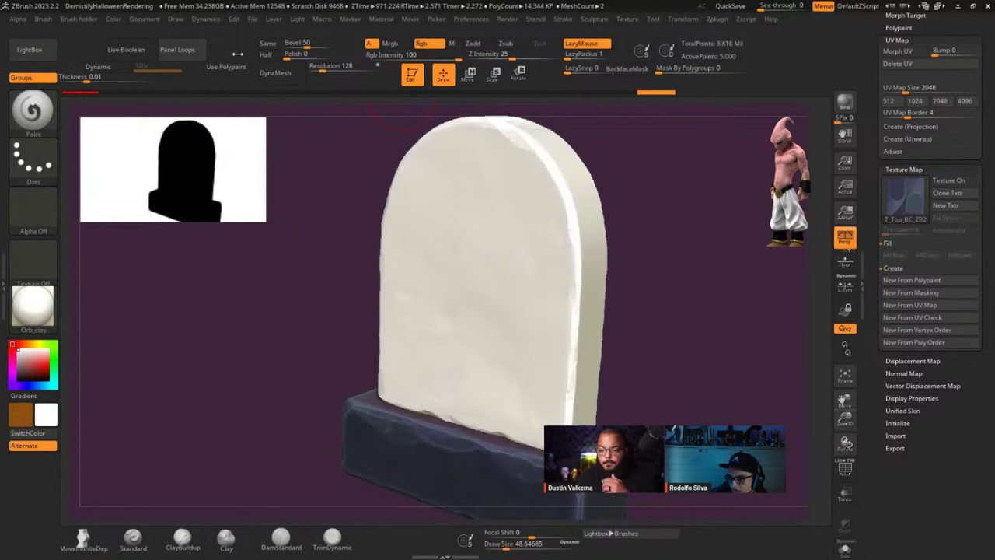
pyautogui.click(114, 18)
pyautogui.click(153, 246)
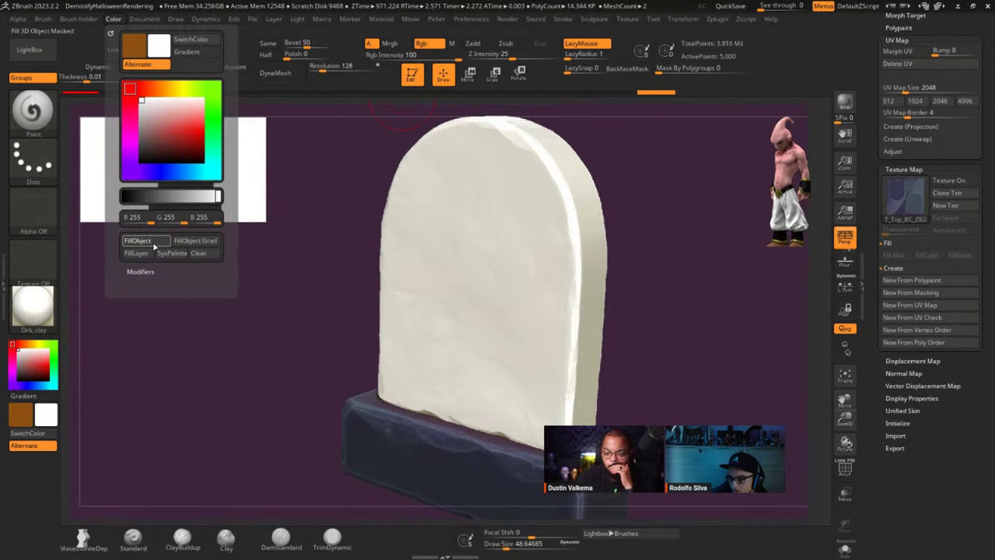
# - Set the current color to red and reduce the Paint brush's draw size to about 15.55 for the Top_low subtool
pyautogui.moveTo(875, 125); pyautogui.dragTo(984, 477)
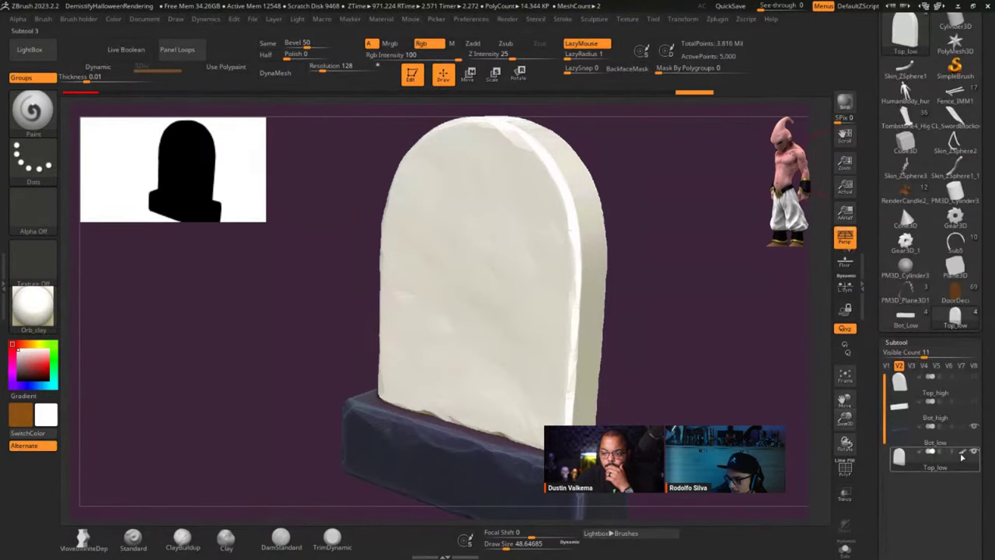
pyautogui.moveTo(964, 452)
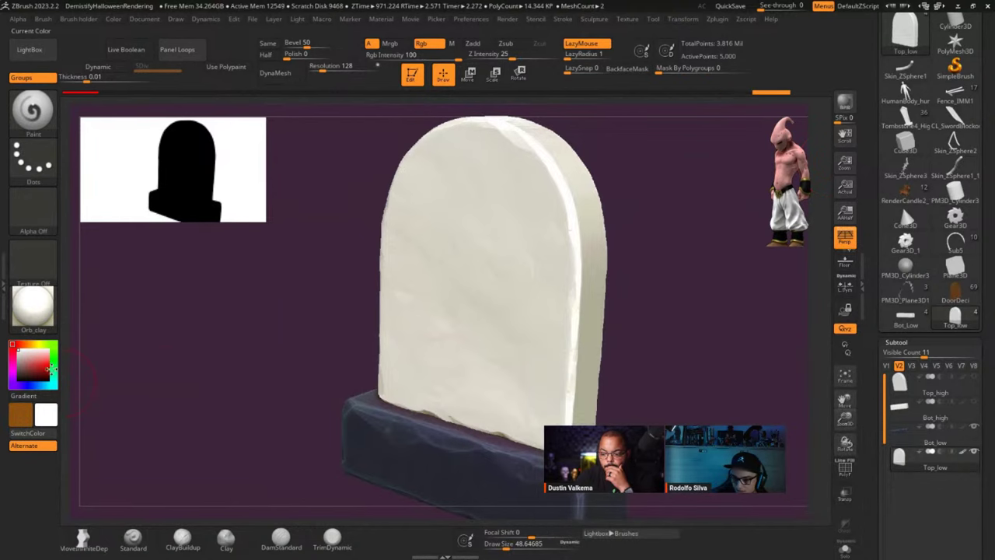
pyautogui.click(47, 366)
pyautogui.press('s')
pyautogui.moveTo(469, 291); pyautogui.dragTo(460, 294)
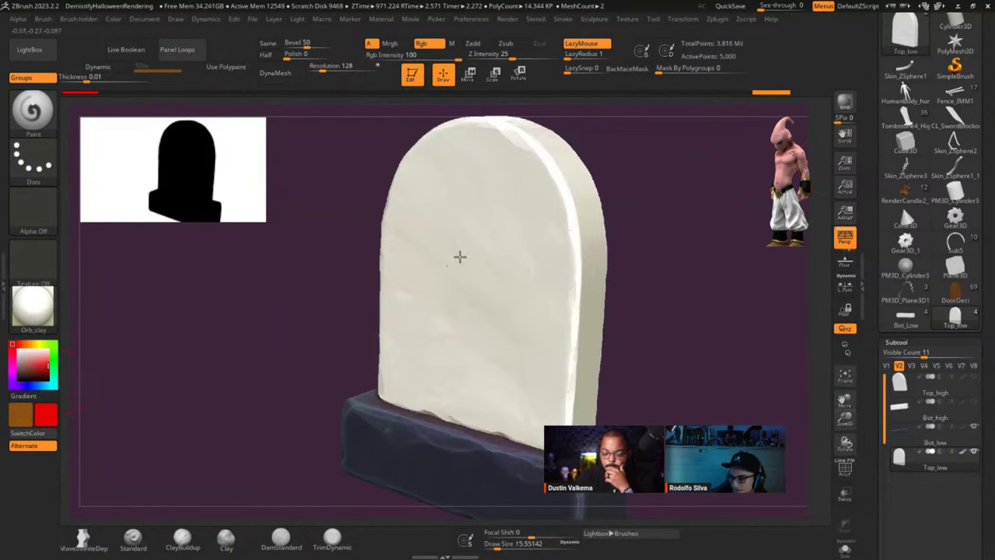
# - Try red strokes on the front face of the Top_low slab, inspecting them close up against the polyframe
pyautogui.moveTo(460, 257)
pyautogui.mouseDown()
pyautogui.moveTo(447, 356)
pyautogui.moveTo(458, 293)
pyautogui.moveTo(482, 322)
pyautogui.mouseUp()
pyautogui.moveTo(482, 323)
pyautogui.mouseDown(button='right')
pyautogui.moveTo(548, 302)
pyautogui.moveTo(515, 298)
pyautogui.moveTo(553, 368)
pyautogui.moveTo(566, 326)
pyautogui.moveTo(490, 286)
pyautogui.mouseUp(button='right')
pyautogui.moveTo(488, 286); pyautogui.dragTo(451, 291)
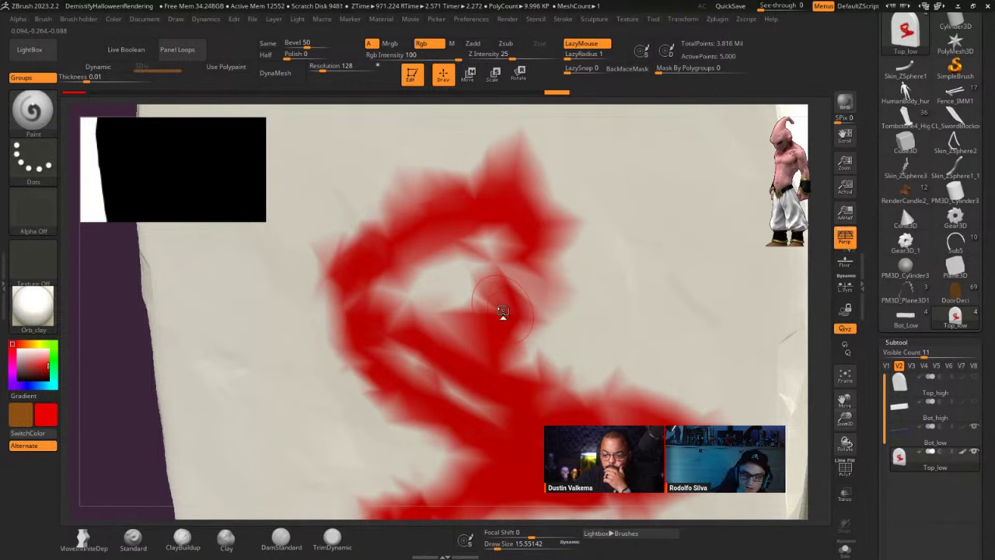
pyautogui.hotkey('shift', 'f')
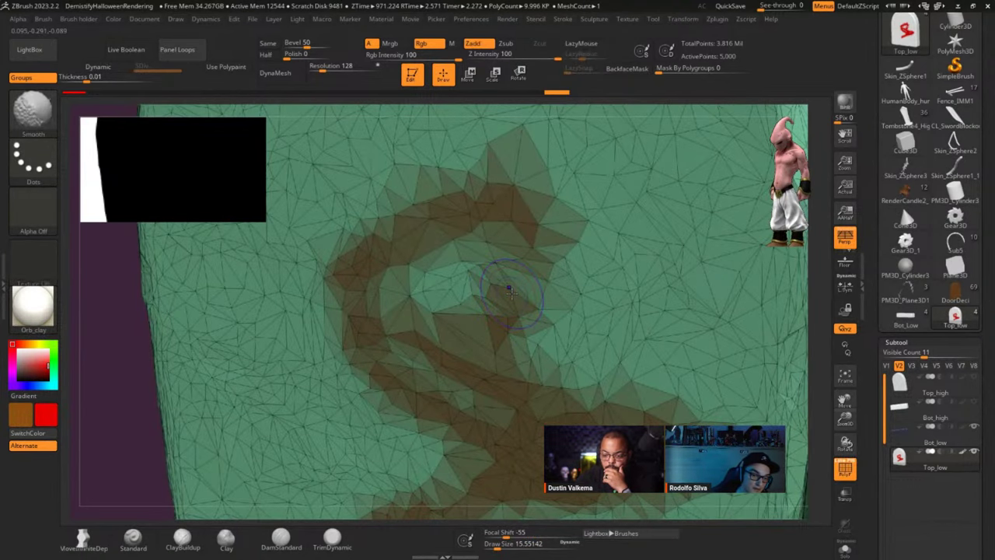
pyautogui.hotkey('shift', 'f')
pyautogui.press('ctrl')
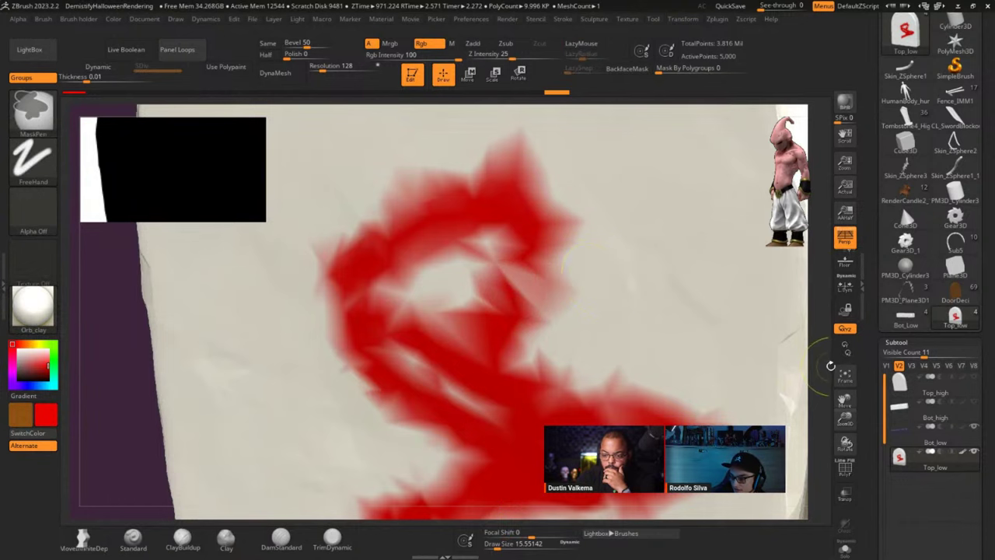
pyautogui.hotkey('ctrl', 'z')
# - Try a dense red patch in the middle of the slab's front face, and undo the strokes
pyautogui.moveTo(622, 381)
pyautogui.keyDown('alt'); pyautogui.mouseDown(button='right')
pyautogui.moveTo(520, 333)
pyautogui.moveTo(529, 334)
pyautogui.mouseUp(button='right'); pyautogui.keyUp('alt')
pyautogui.moveTo(405, 311)
pyautogui.mouseDown()
pyautogui.moveTo(366, 390)
pyautogui.moveTo(428, 165)
pyautogui.moveTo(365, 350)
pyautogui.moveTo(389, 251)
pyautogui.moveTo(406, 243)
pyautogui.mouseUp()
pyautogui.moveTo(366, 300); pyautogui.dragTo(311, 257)
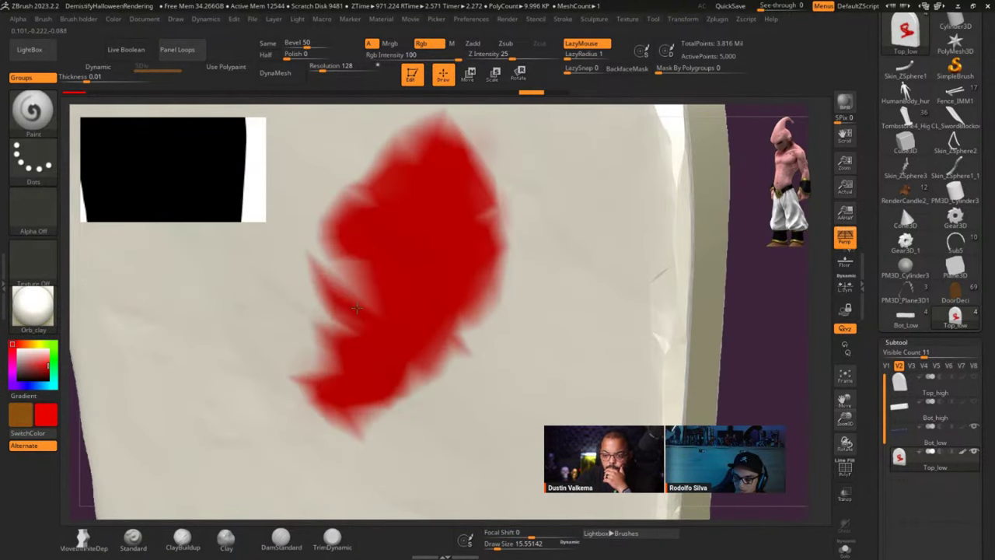
pyautogui.moveTo(459, 311); pyautogui.dragTo(509, 385)
pyautogui.moveTo(871, 429); pyautogui.dragTo(881, 262)
pyautogui.scroll(-5, 882, 262)
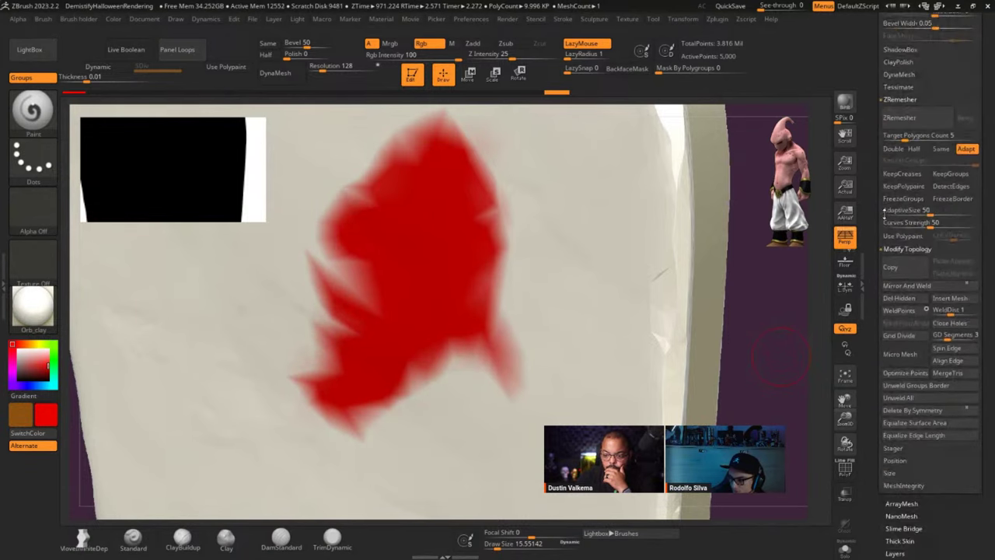
pyautogui.hotkey('ctrl', 'z')
pyautogui.hotkey('ctrl', 'z')
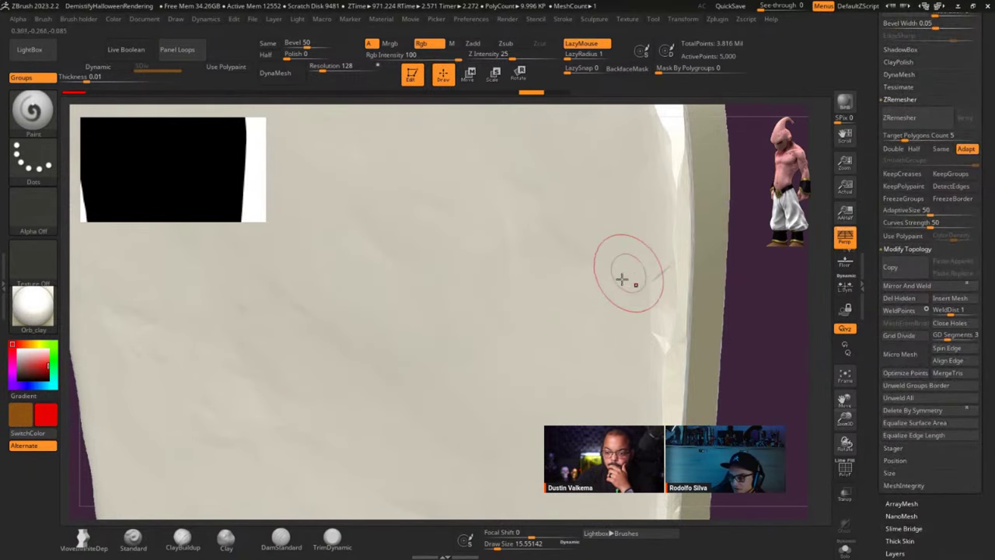
# - Paint a diagonal red stroke across the slab's front face and create a new texture map from the polypaint
pyautogui.press('f')
pyautogui.moveTo(522, 232)
pyautogui.mouseDown()
pyautogui.moveTo(560, 233)
pyautogui.moveTo(466, 326)
pyautogui.moveTo(454, 322)
pyautogui.moveTo(506, 286)
pyautogui.moveTo(439, 334)
pyautogui.moveTo(429, 327)
pyautogui.moveTo(467, 350)
pyautogui.mouseUp()
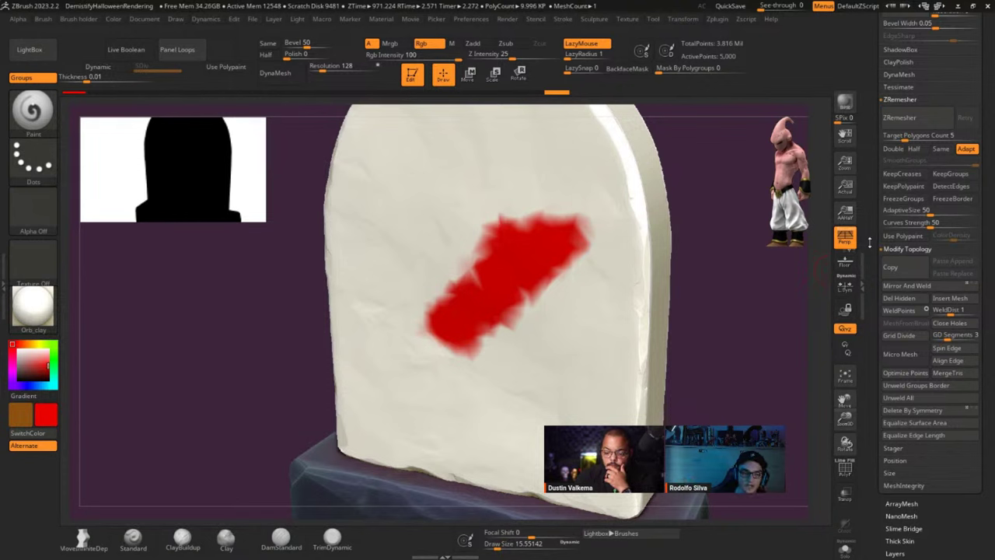
pyautogui.moveTo(865, 201); pyautogui.dragTo(875, 3)
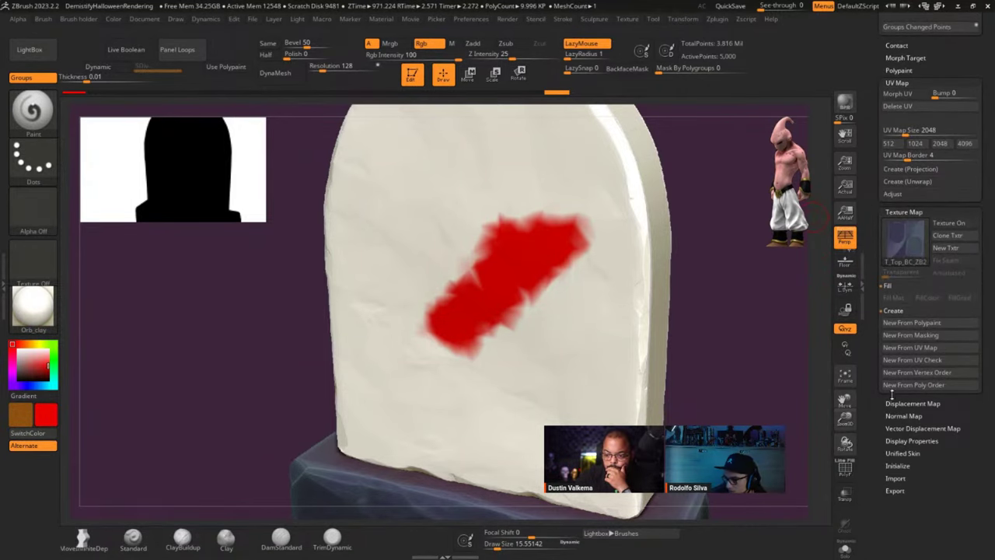
pyautogui.click(916, 324)
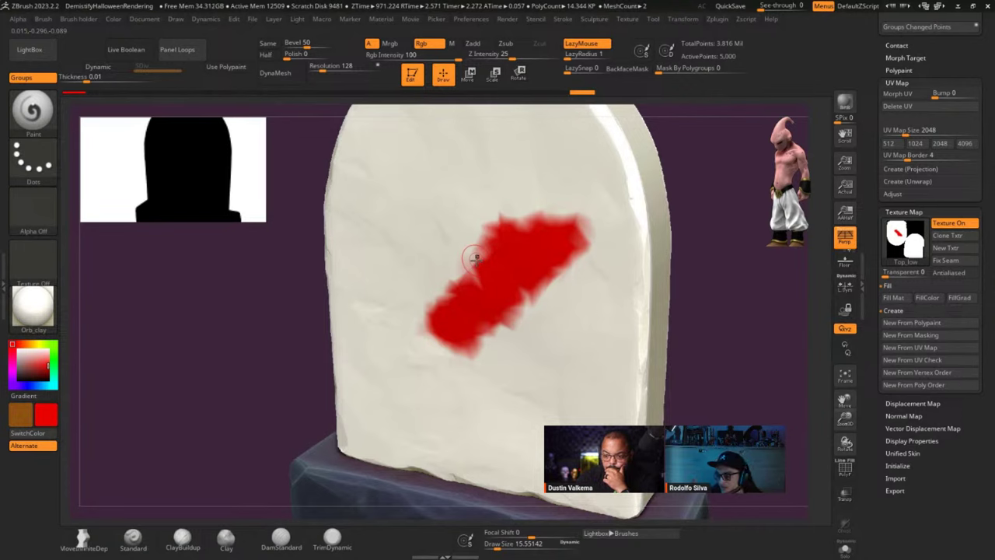
# - Clone the Top_low texture map generated from polypaint so it becomes the current texture
pyautogui.click(905, 238)
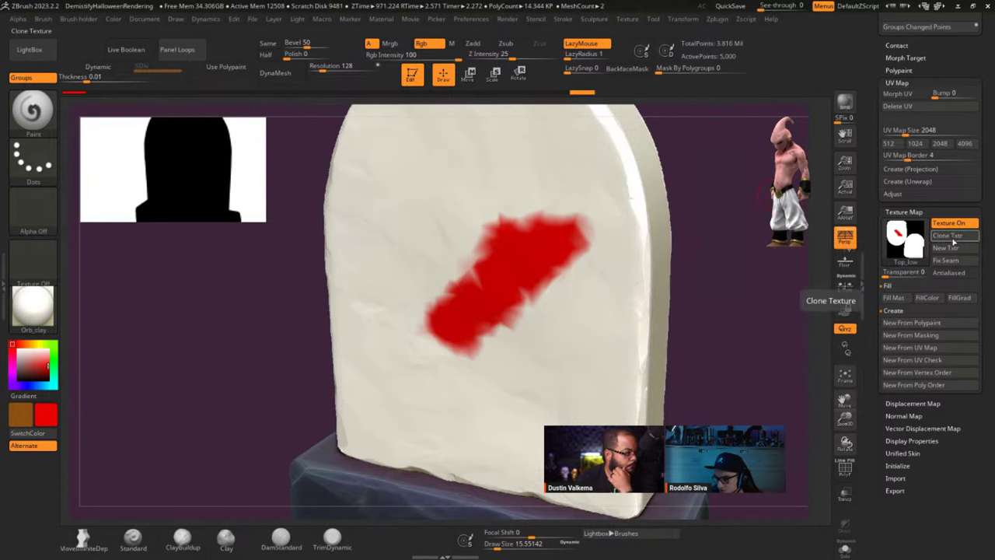
pyautogui.click(950, 237)
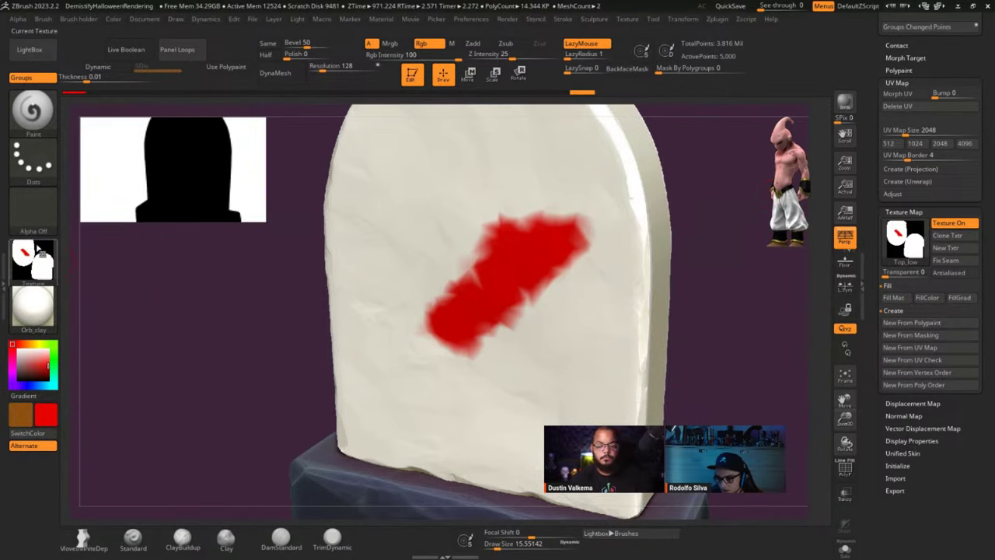
pyautogui.click(34, 253)
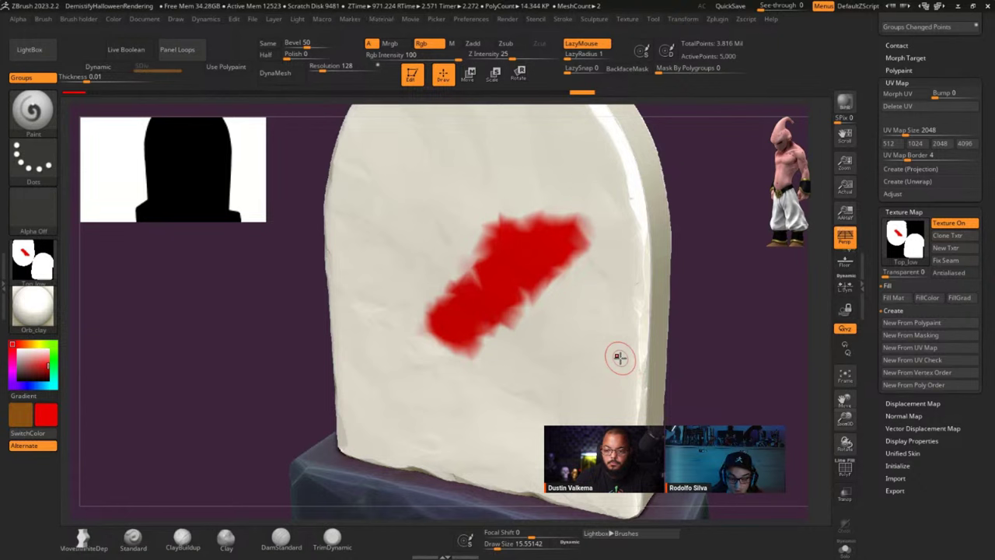
# - Import T_Top_BC_ZB2.jpg from the ZBrushLive folder as the Top_low texture map and frame the whole tombstone
pyautogui.scroll(3, 901, 70)
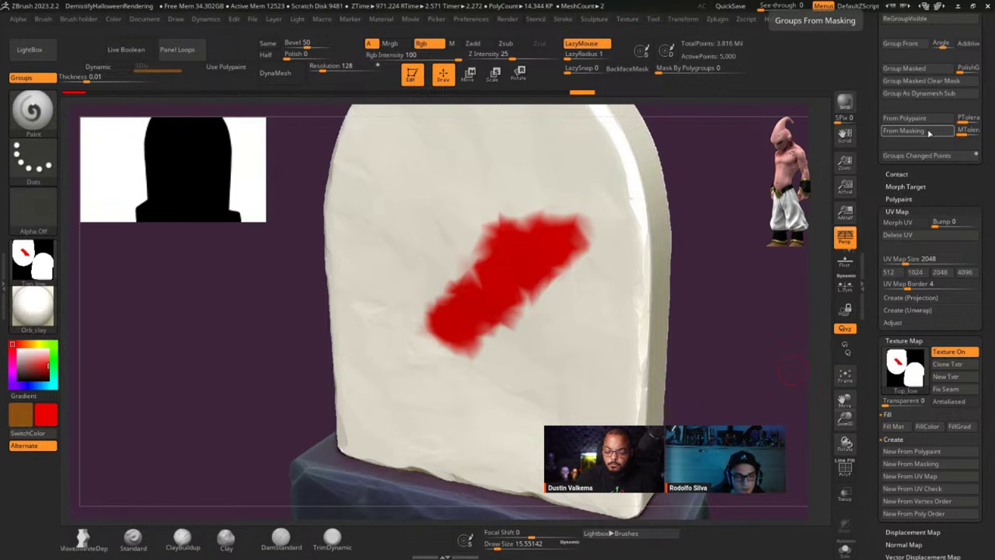
pyautogui.click(905, 374)
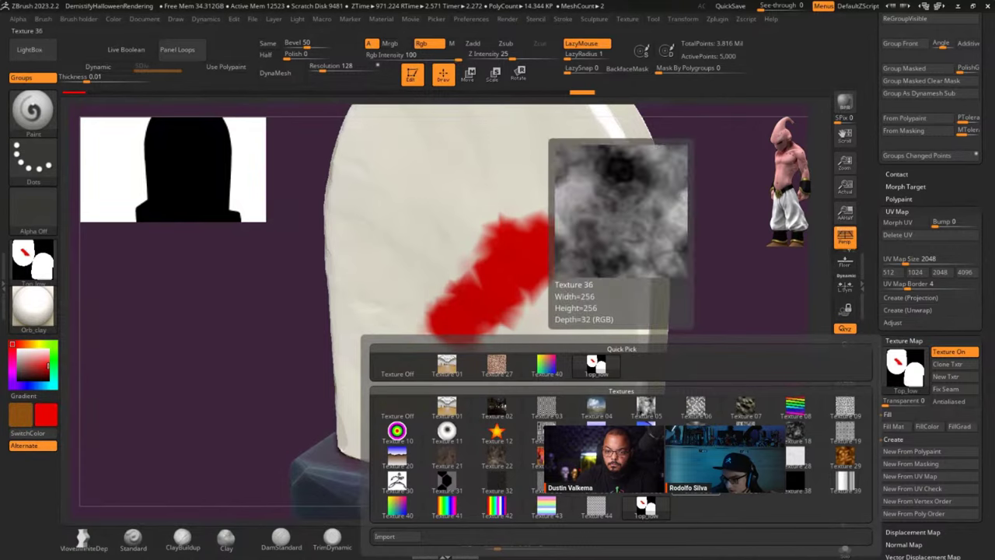
pyautogui.click(385, 535)
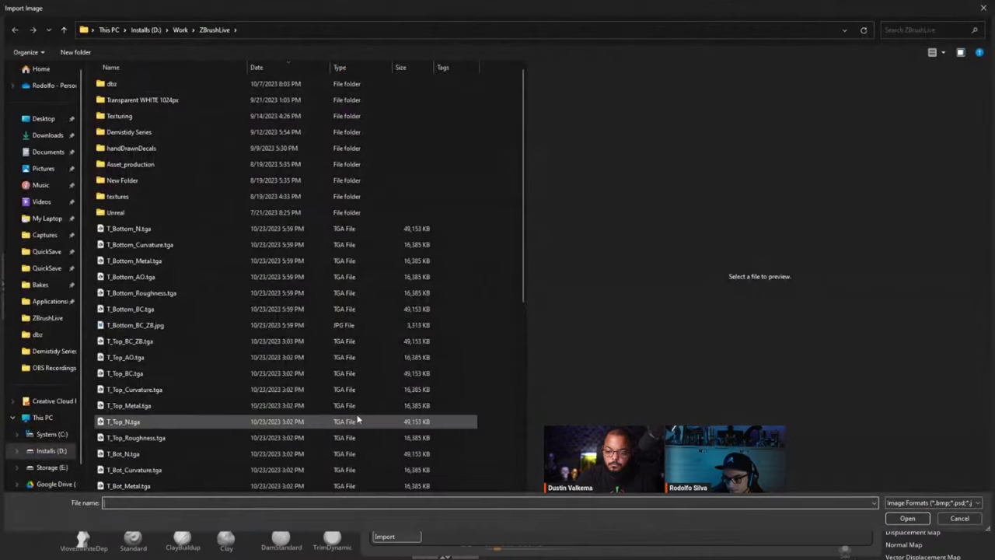
pyautogui.scroll(-4, 221, 307)
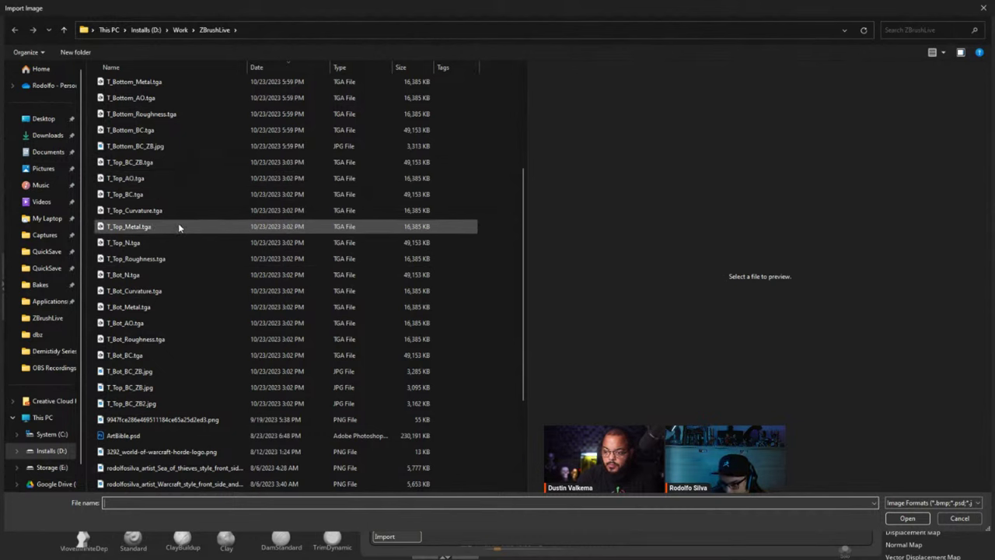
pyautogui.scroll(3, 178, 223)
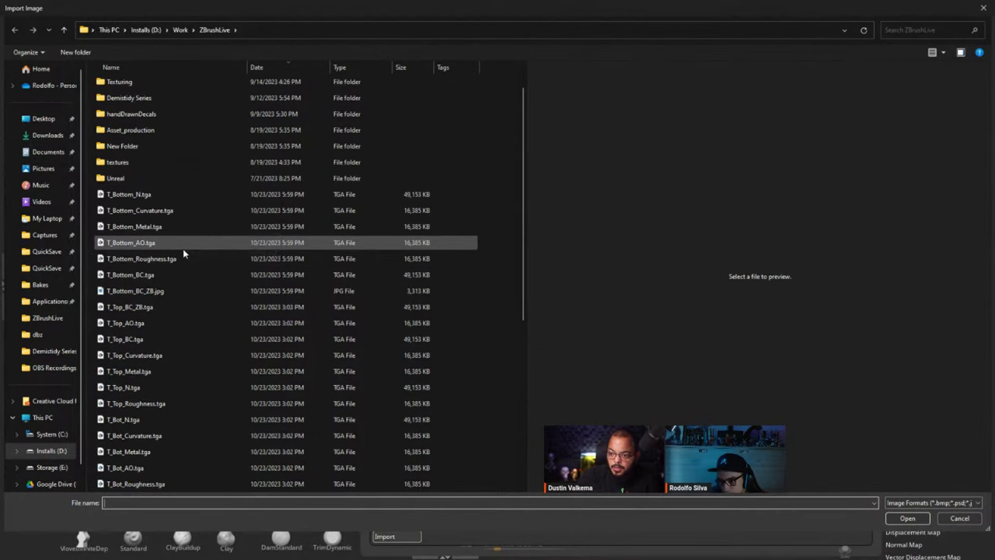
pyautogui.scroll(-5, 183, 248)
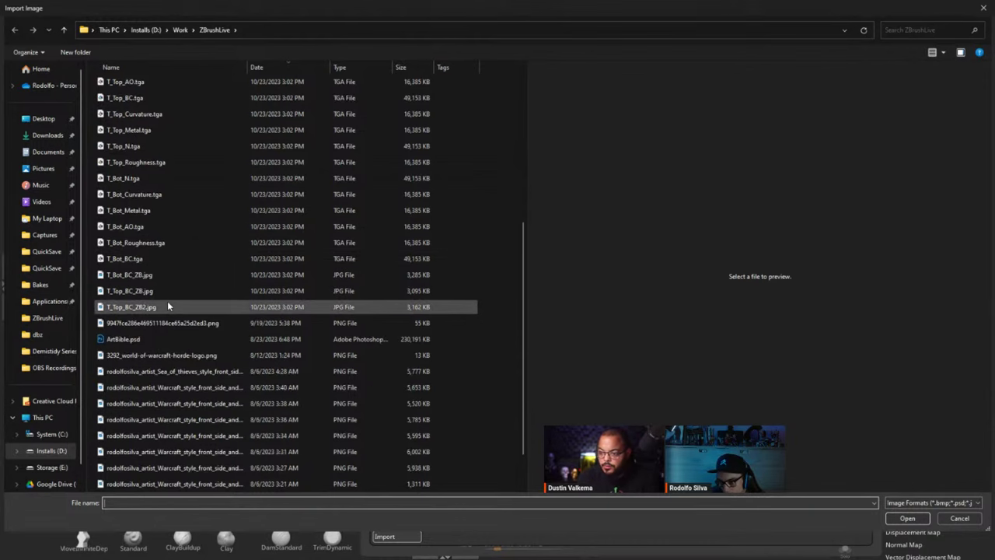
pyautogui.doubleClick(167, 306)
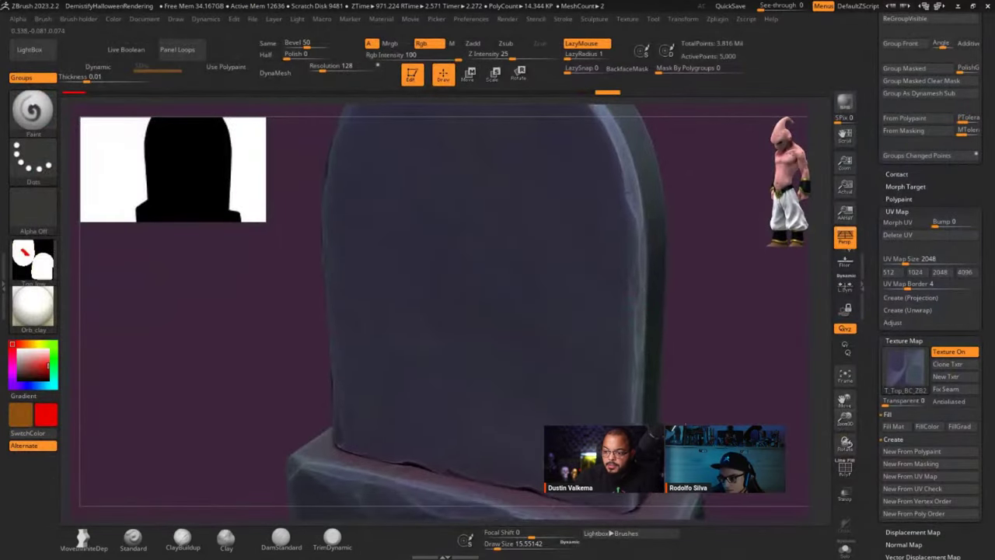
pyautogui.press('f')
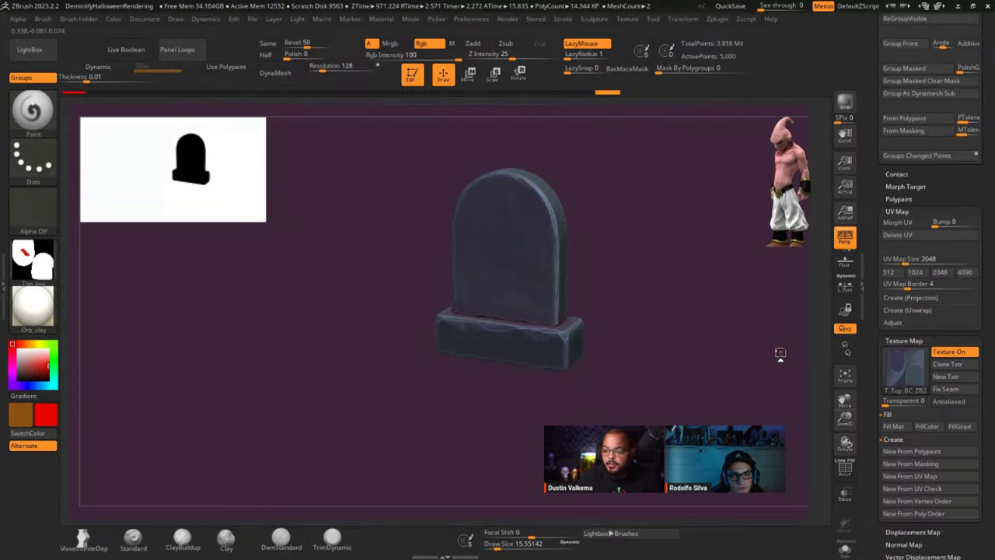
pyautogui.moveTo(32, 307)
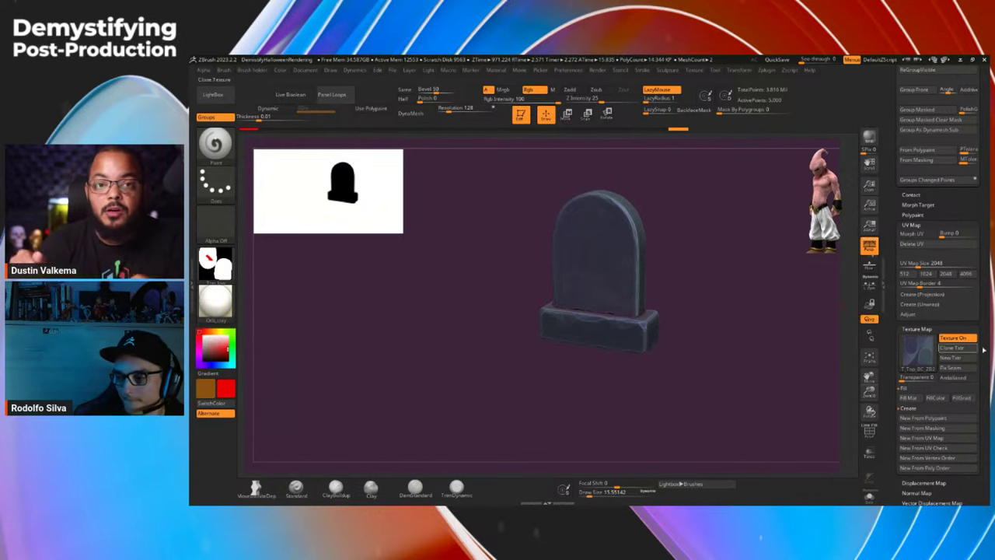
pyautogui.scroll(5, 895, 285)
pyautogui.scroll(1, 895, 285)
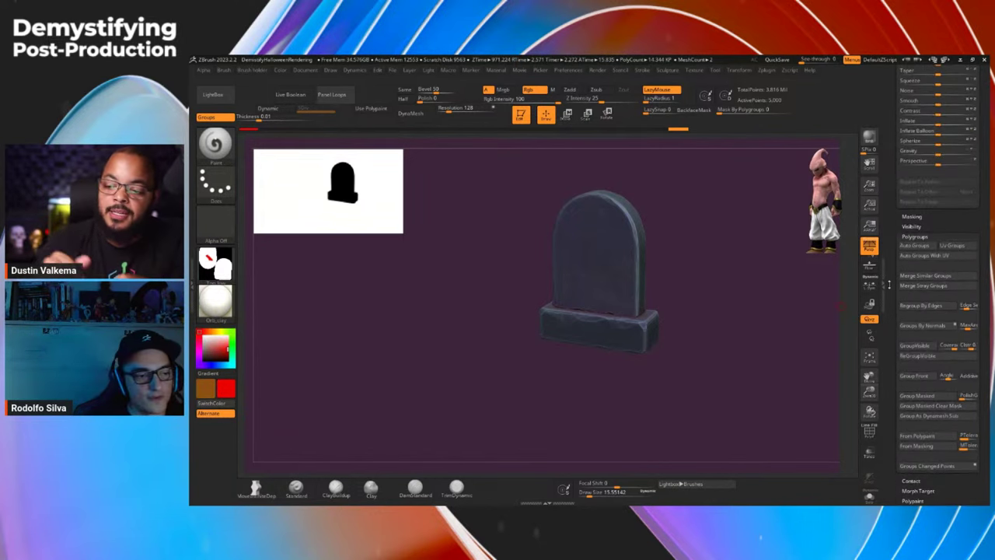